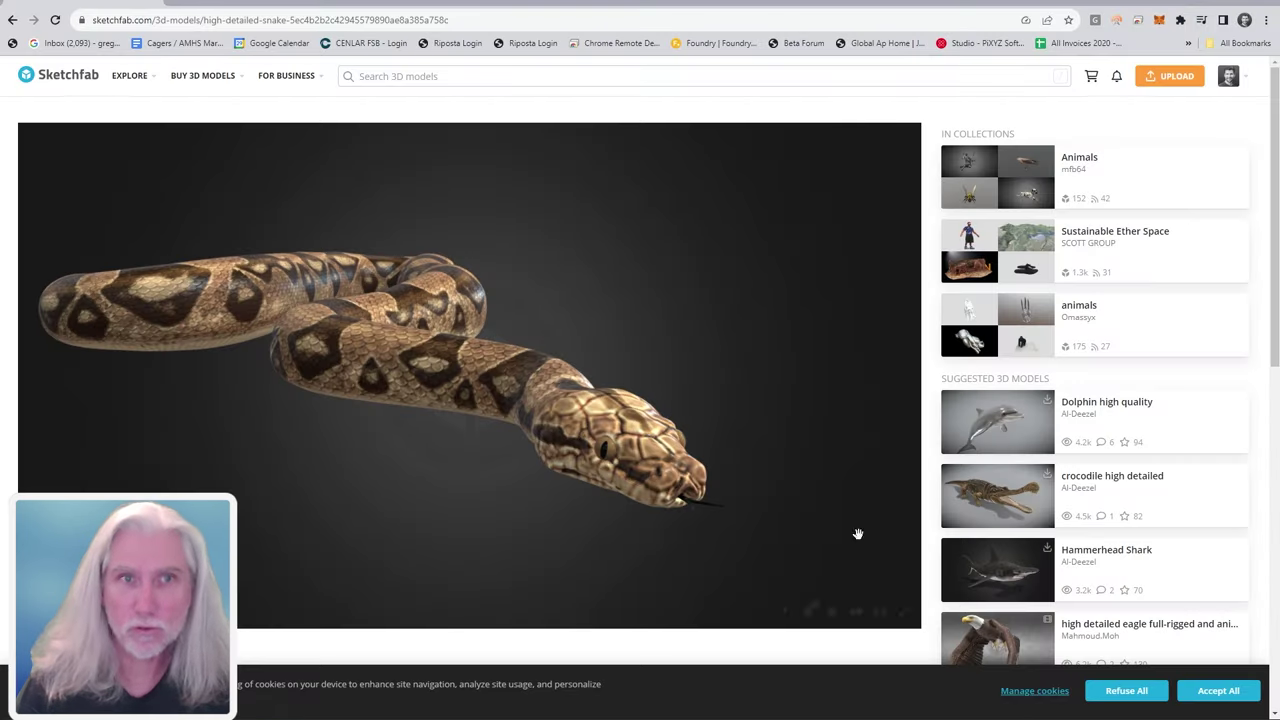
left_click_drag(1271, 229, 1263, 353)
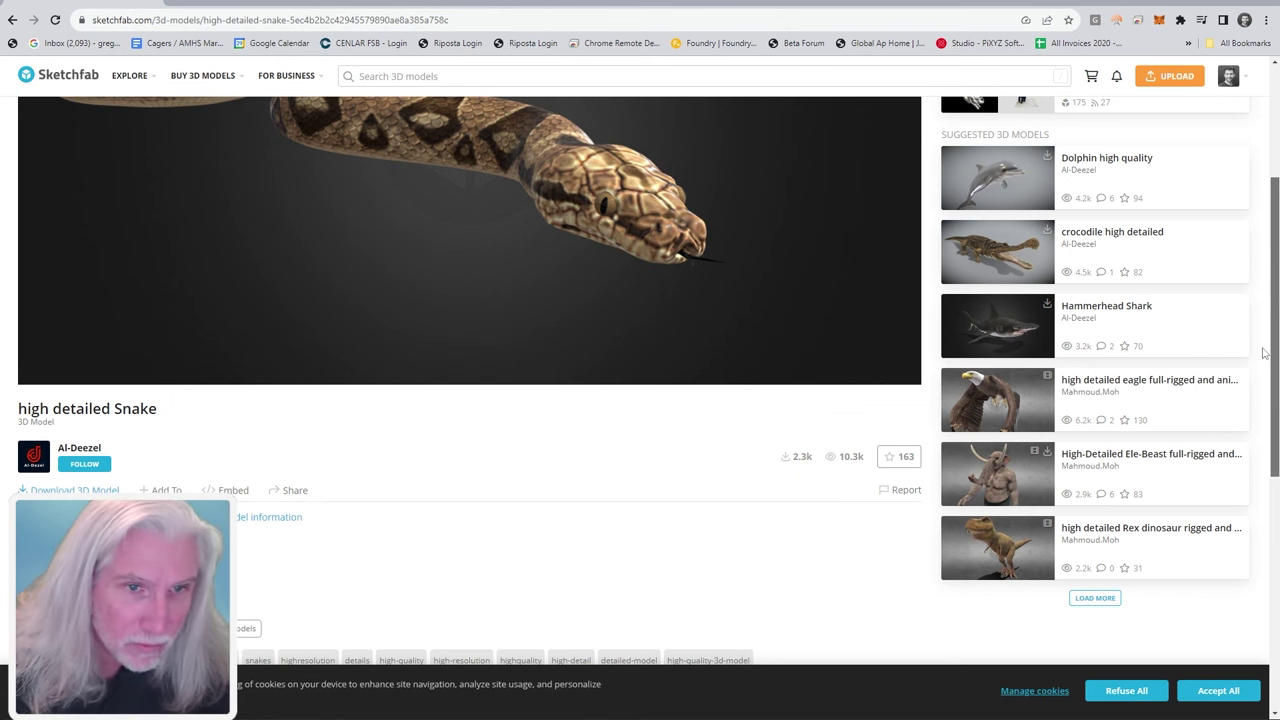
mouse_move(1263, 353)
left_mouse_down()
mouse_move(1254, 415)
mouse_move(1271, 215)
left_mouse_up()
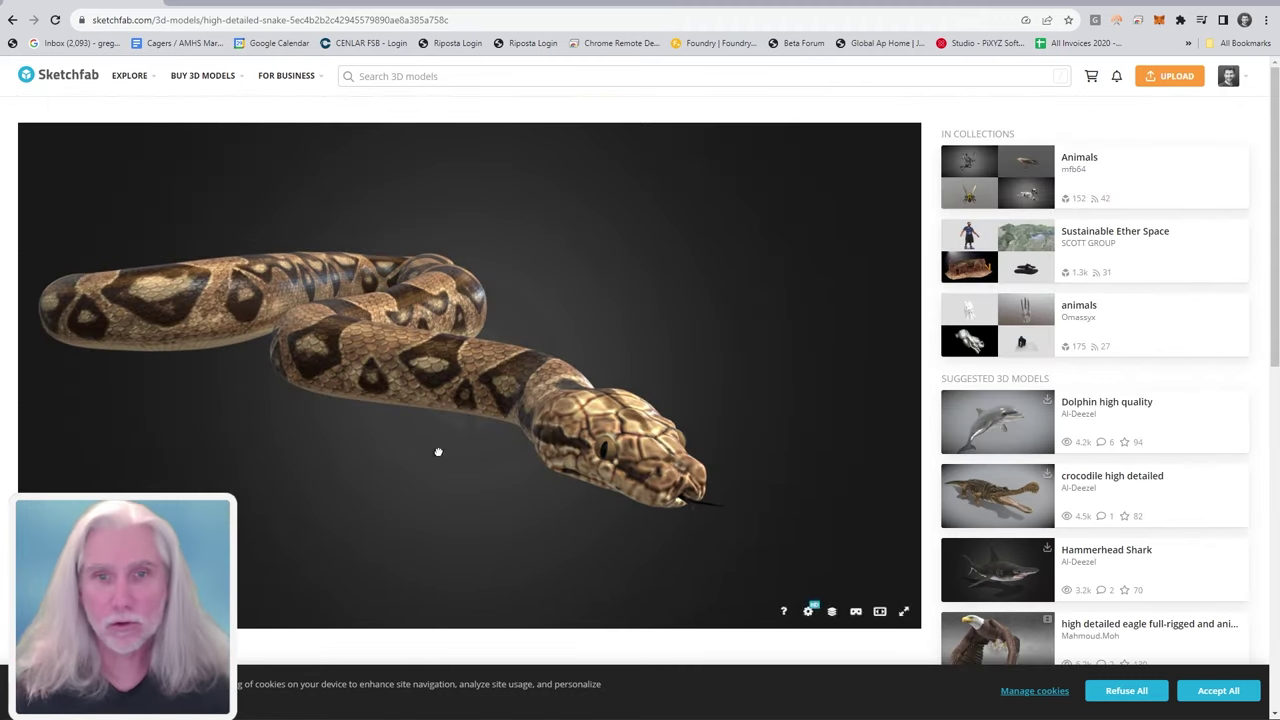
mouse_move(437, 451)
left_mouse_down()
mouse_move(638, 433)
mouse_move(406, 434)
mouse_move(331, 477)
mouse_move(309, 460)
mouse_move(547, 405)
mouse_move(491, 497)
mouse_move(457, 434)
mouse_move(394, 429)
mouse_move(390, 480)
mouse_move(583, 446)
mouse_move(457, 471)
mouse_move(544, 454)
mouse_move(543, 466)
left_mouse_up()
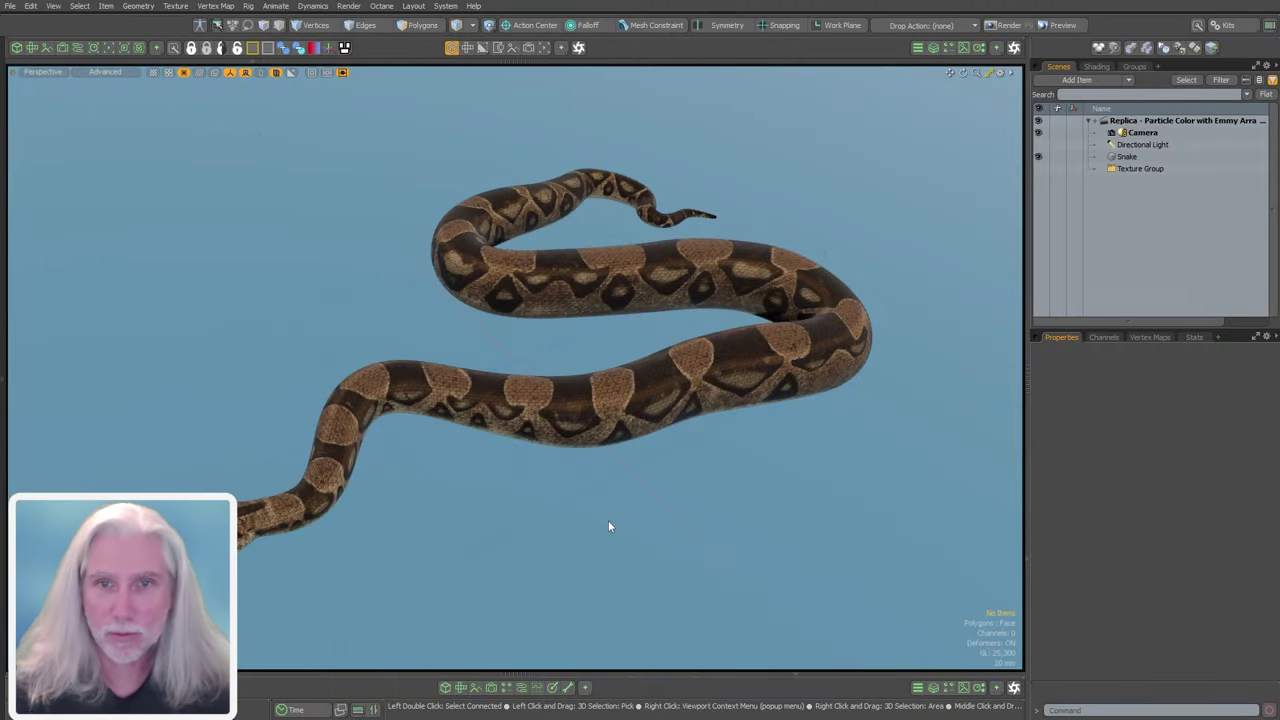
left_click_drag(600, 488, 612, 508, "alt")
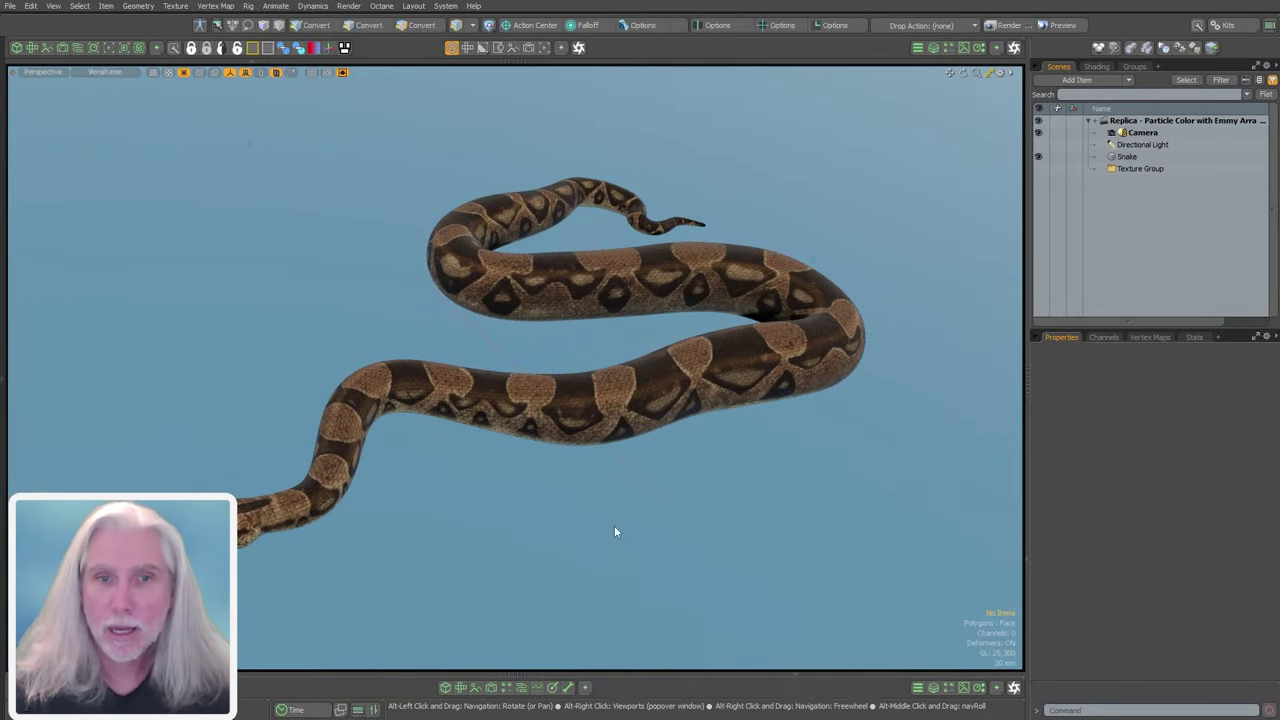
left_click_drag(626, 568, 633, 616, "alt")
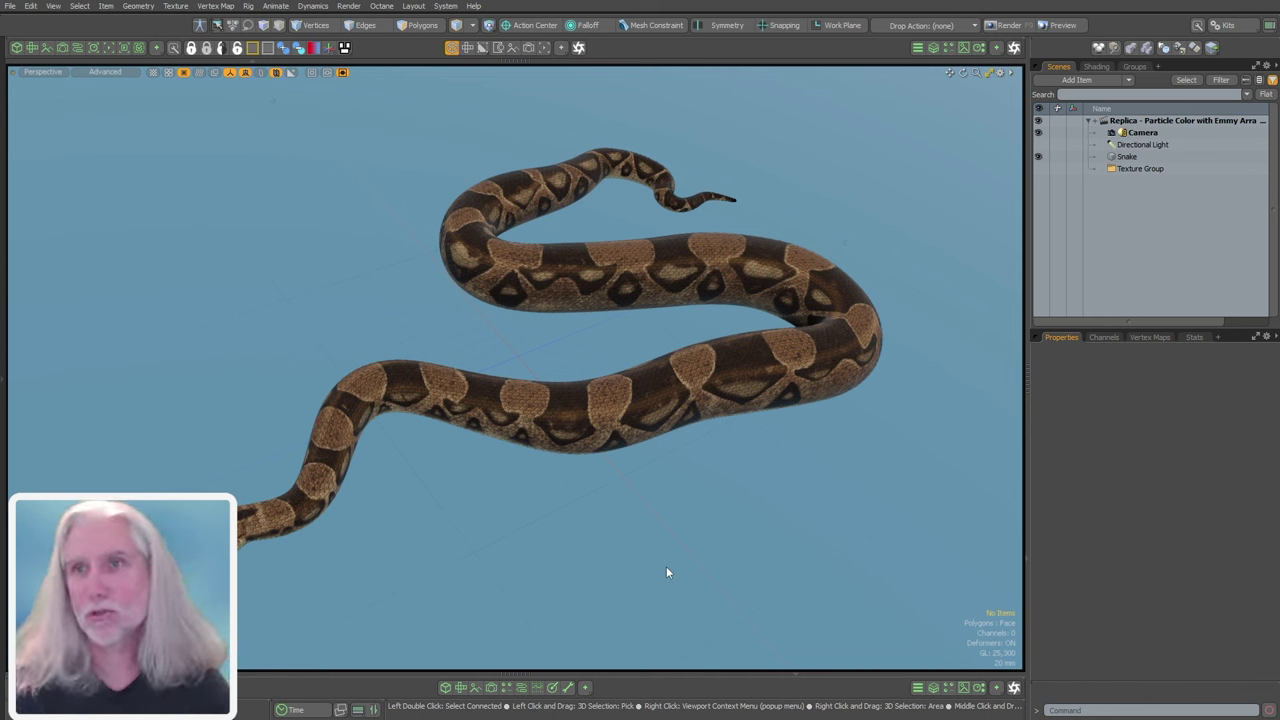
- Add a DEX Surface Distribution item to the scene from the discrete particle items
left_click(1272, 80)
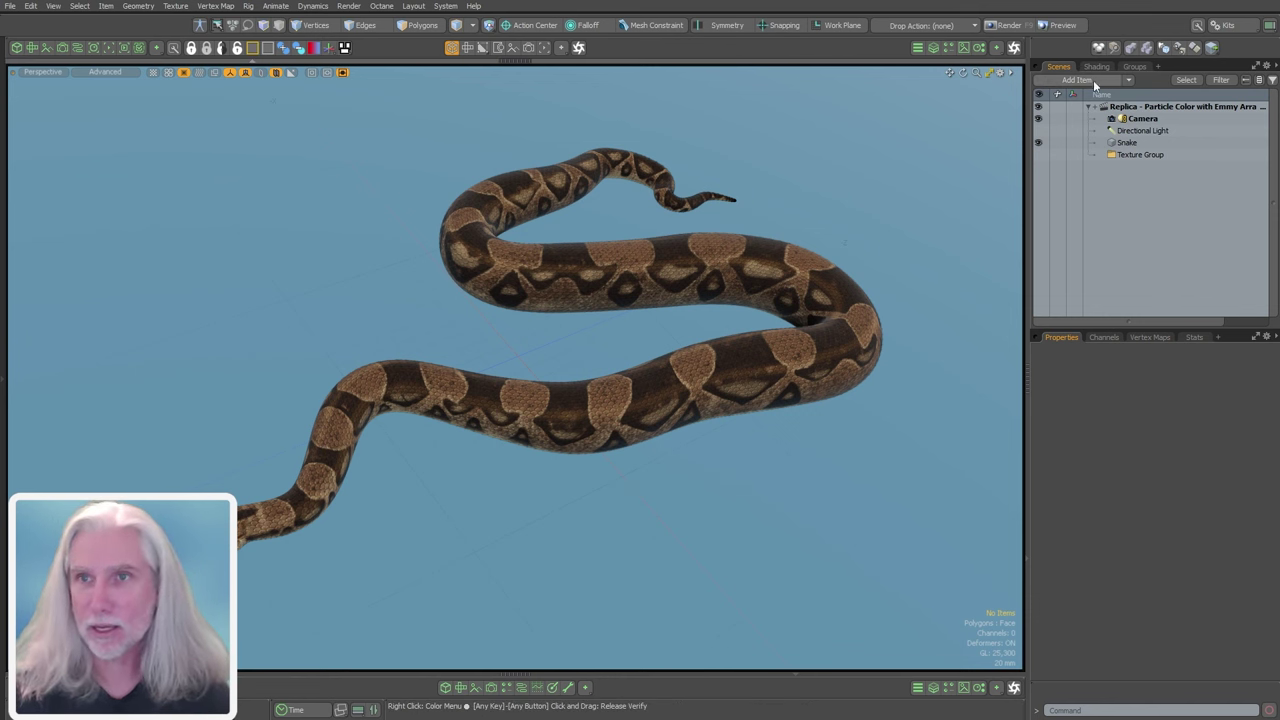
left_click(1062, 79)
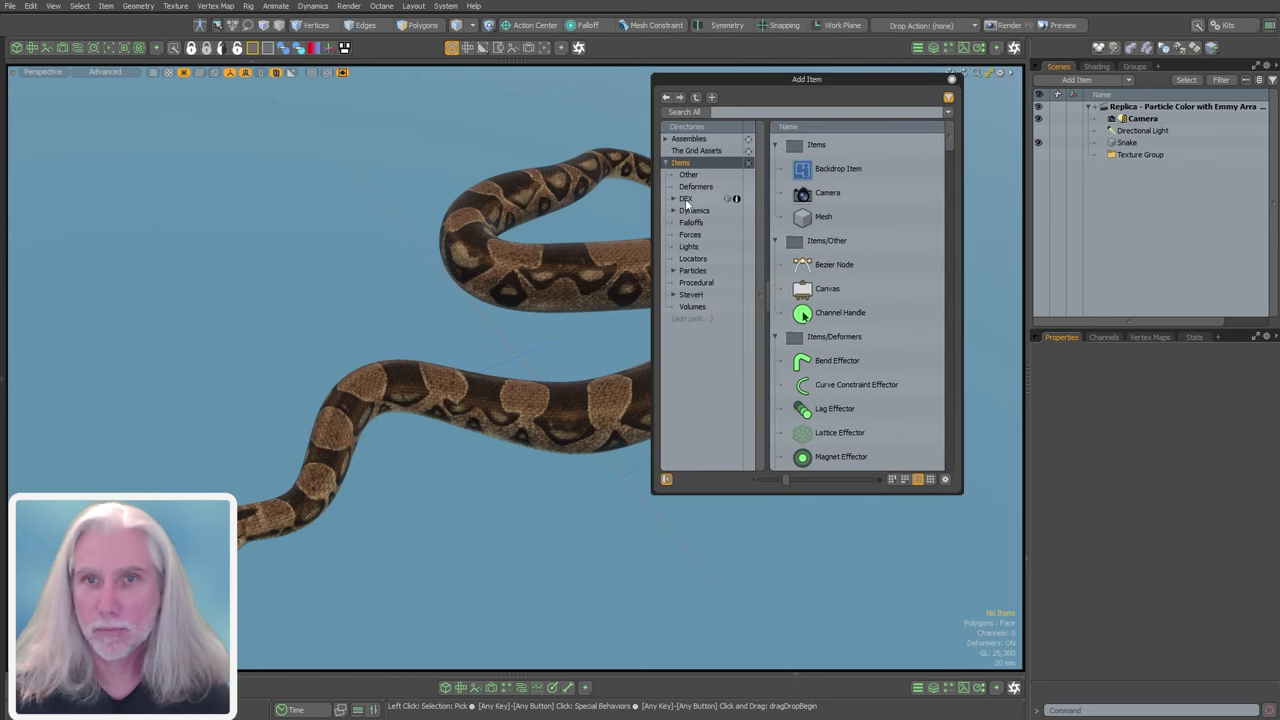
left_click(686, 198)
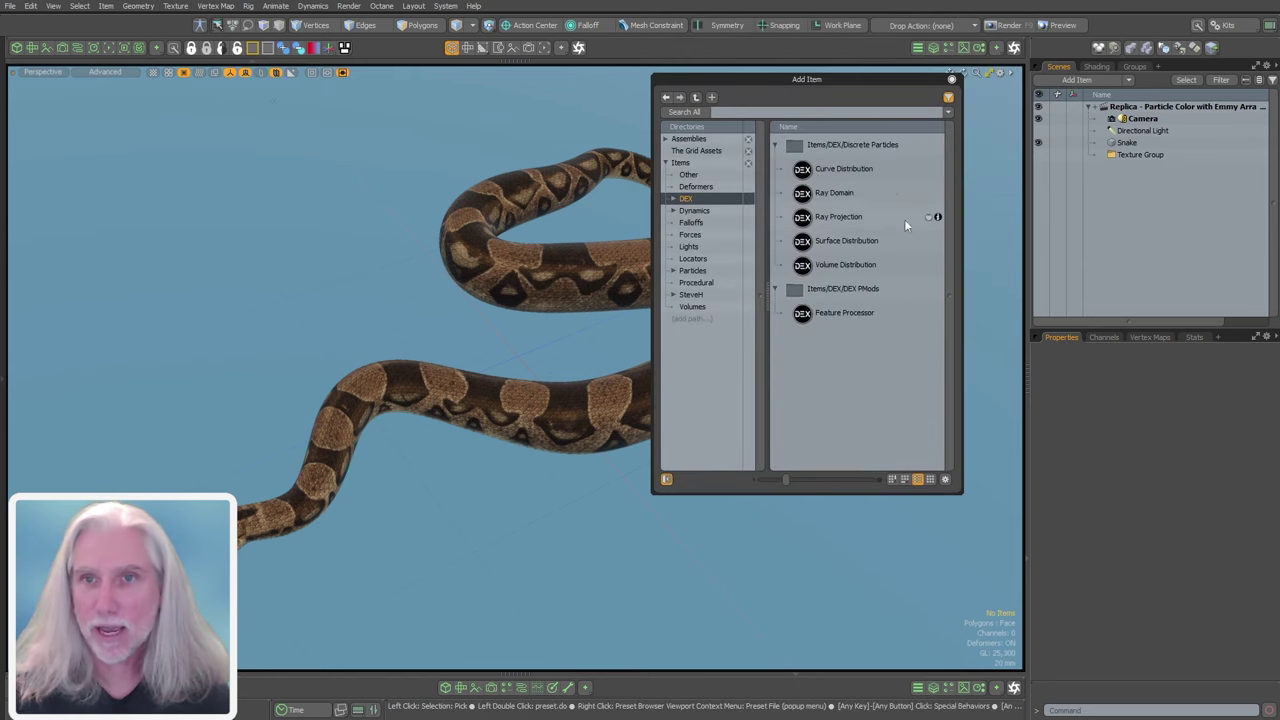
left_click(846, 249)
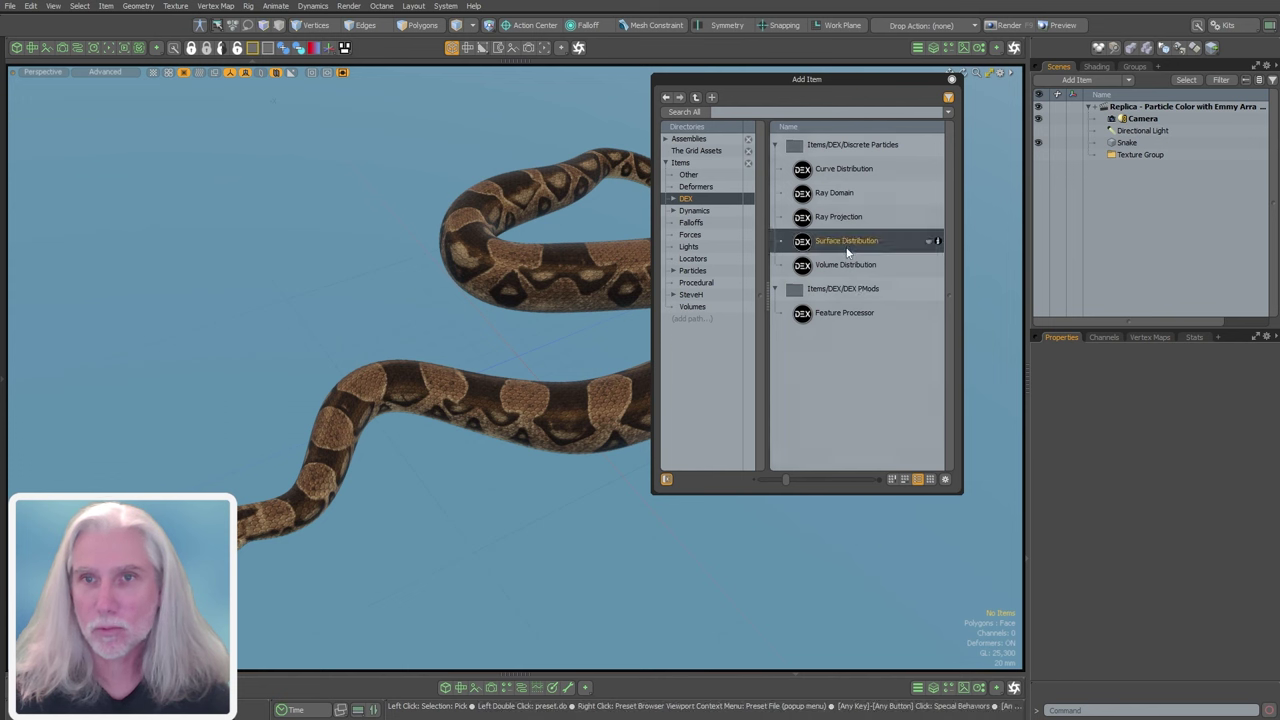
left_click(870, 168)
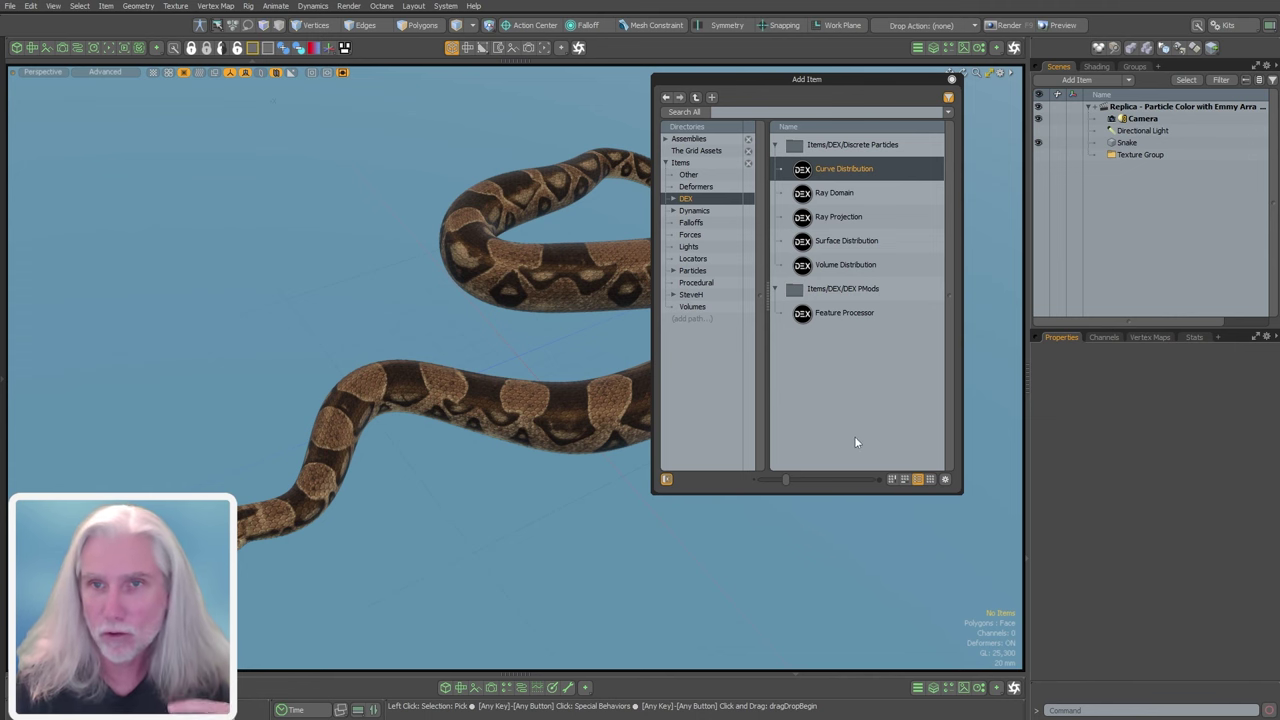
left_click(848, 242)
double_click(846, 242)
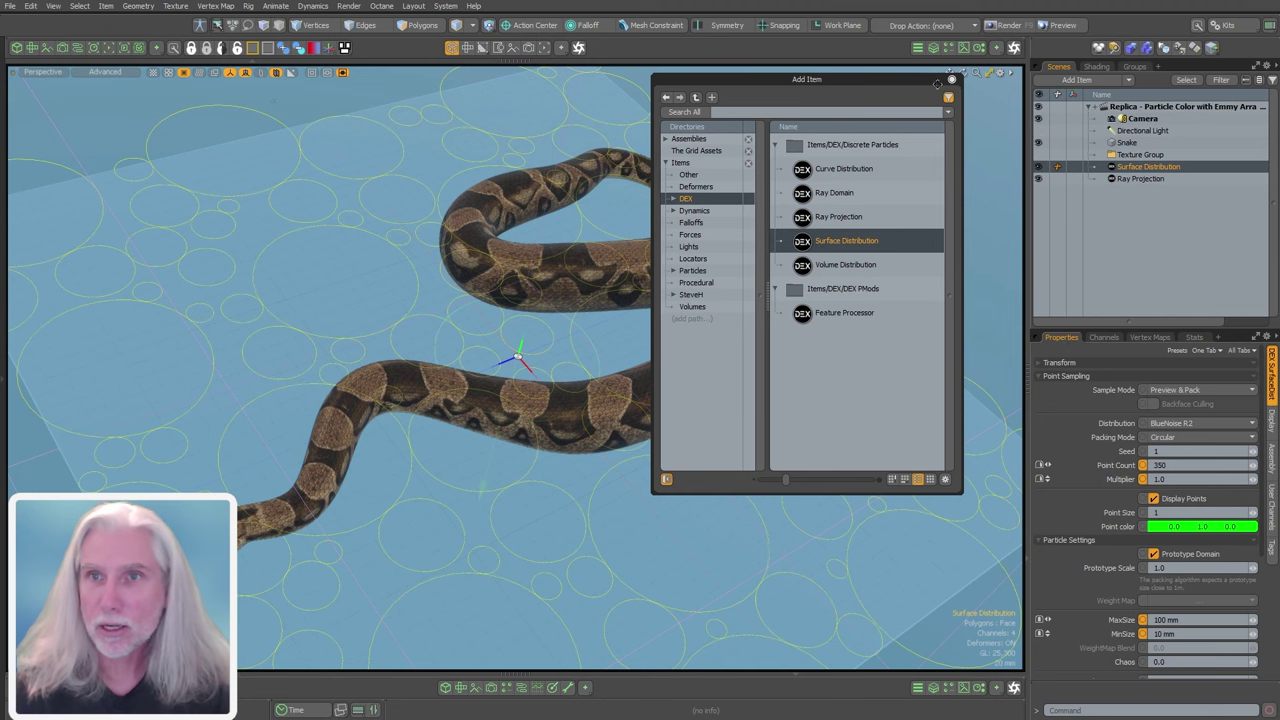
left_click(951, 79)
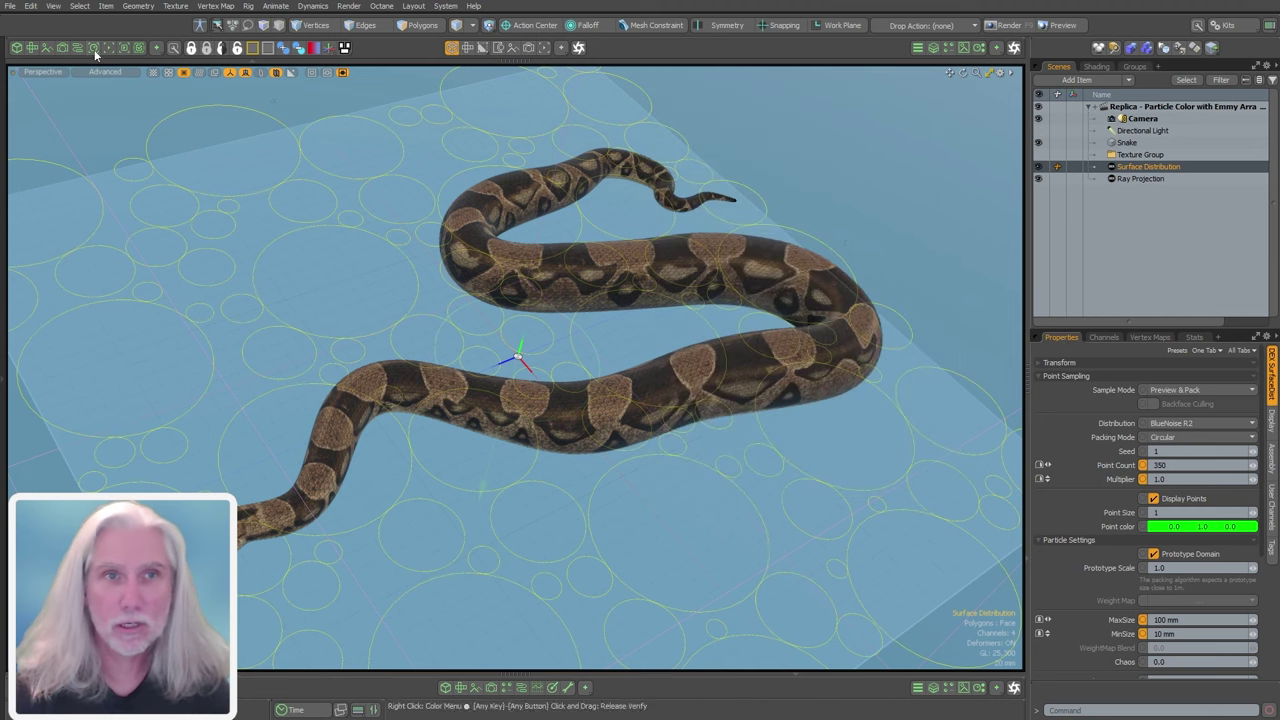
- Show the schematic workspace beside the viewport and create a unit sphere as a new mesh item at the origin
left_click(77, 47)
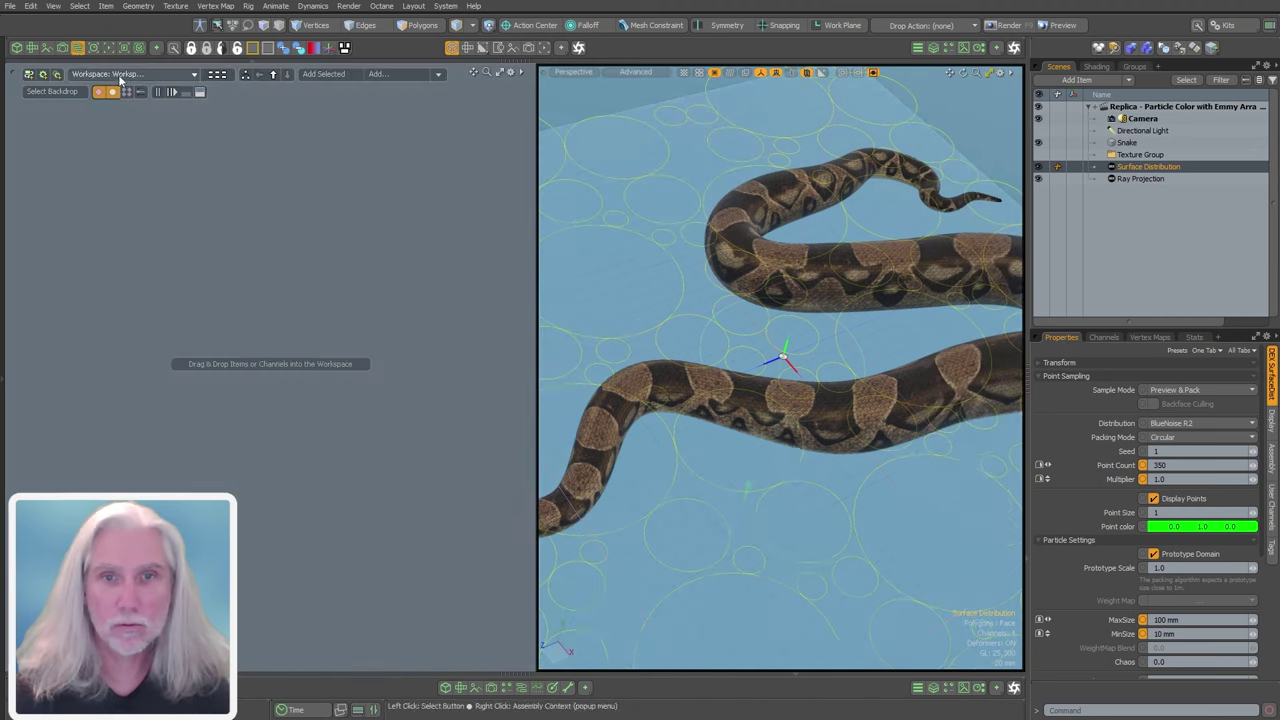
left_click(6, 155)
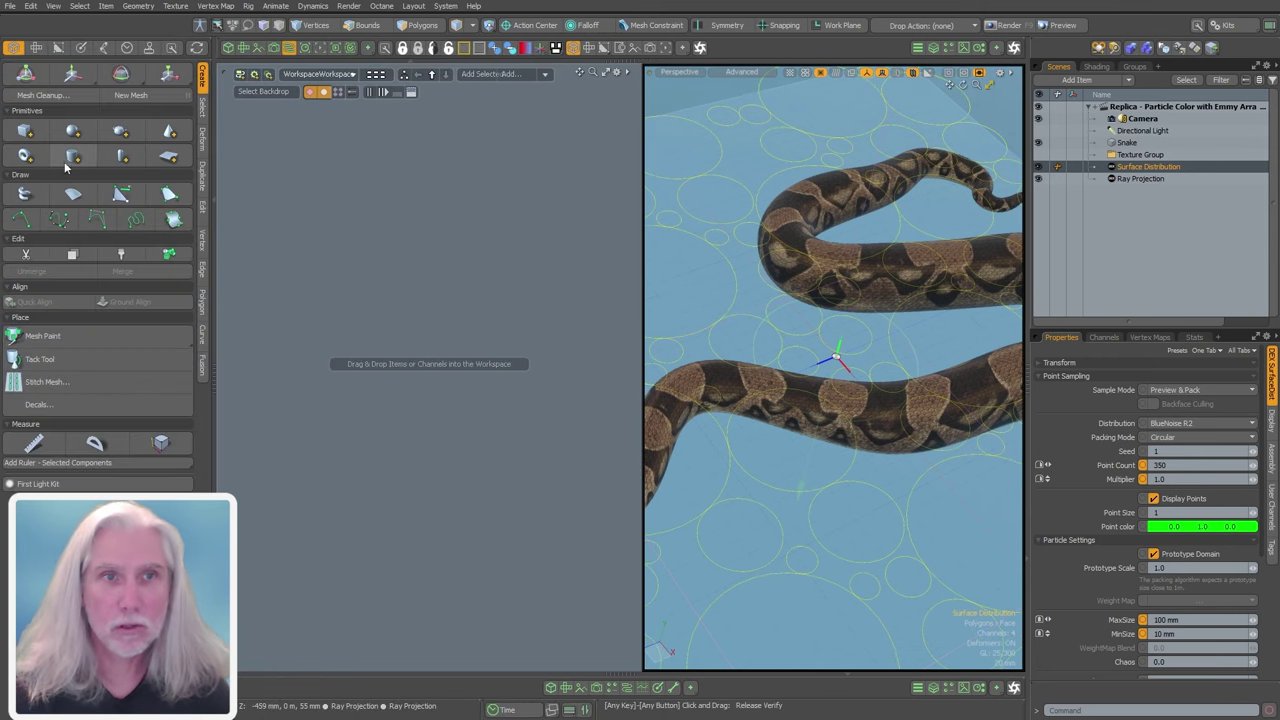
key("ctrl")
left_click(75, 132, "shift")
scroll(880, 343, "down", 8)
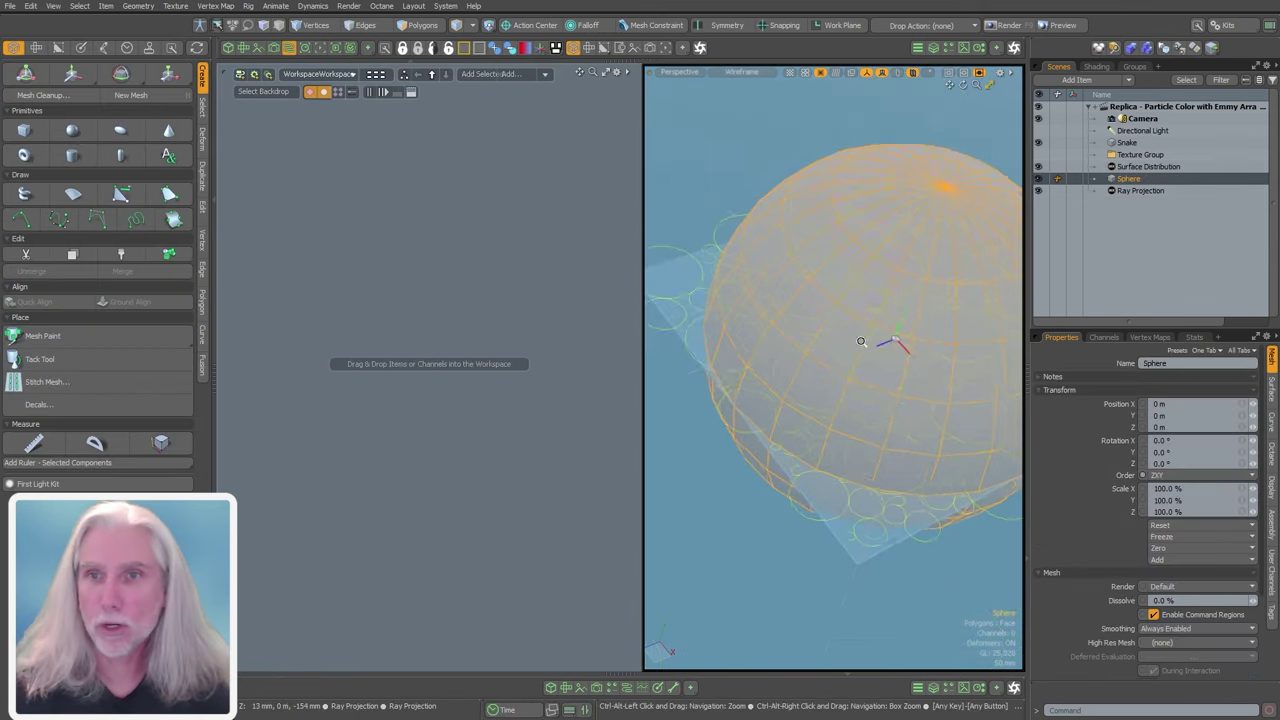
mouse_move(880, 343)
left_mouse_down("alt")
mouse_move(895, 292)
mouse_move(887, 337)
left_mouse_up("alt")
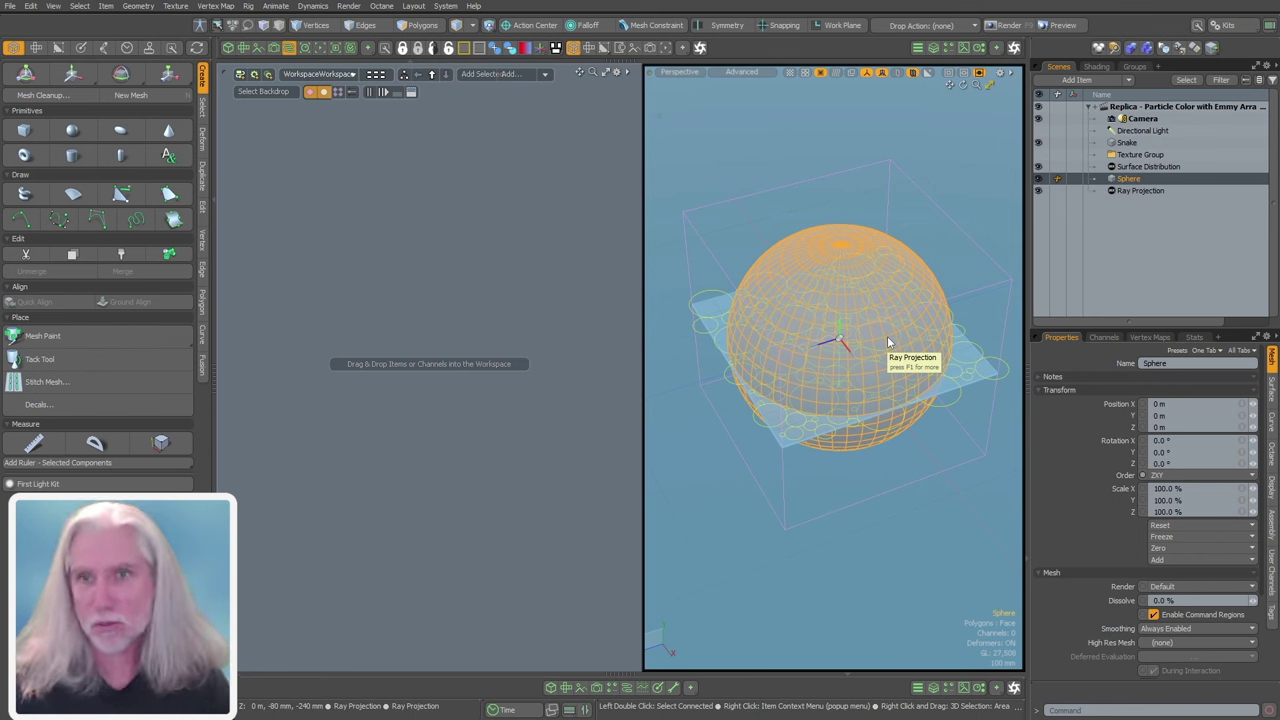
- Hide the sphere mesh and move it below Ray Projection in the item list
left_click(1038, 180)
left_click_drag(1145, 192, 1100, 185)
left_click(1092, 240)
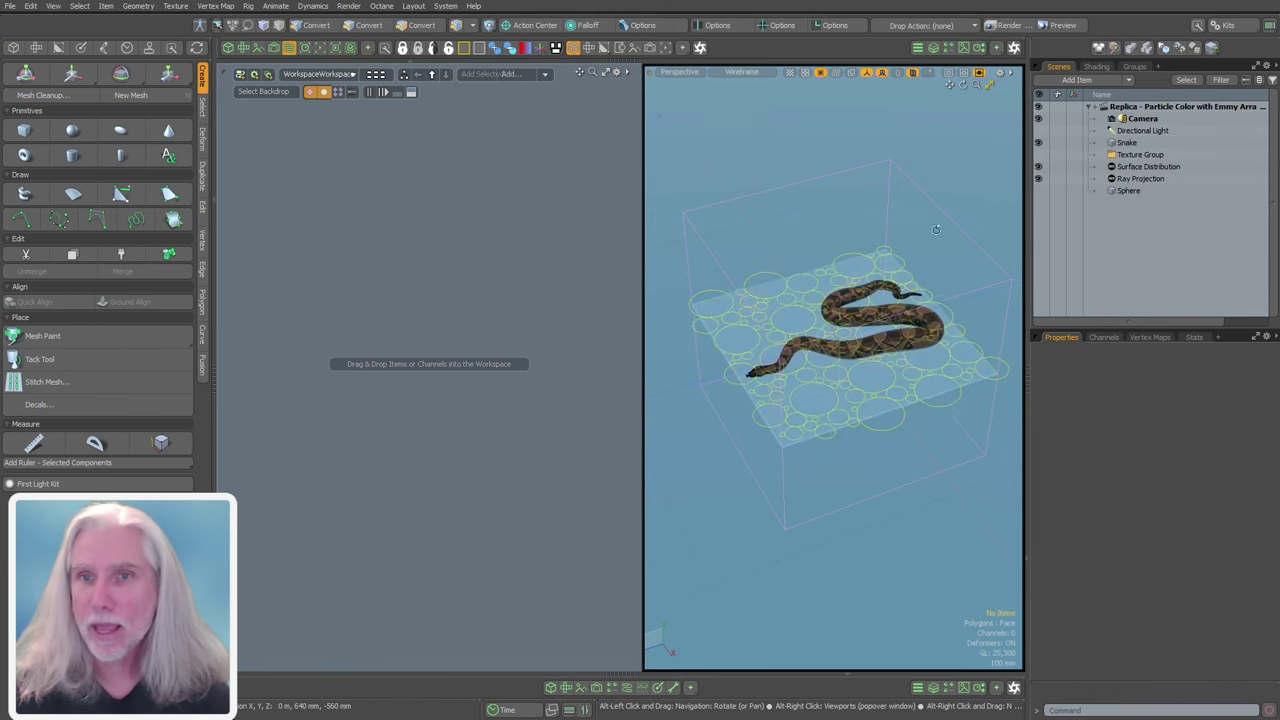
- Add the Surface Distribution, Ray Projection and Sphere items to the schematic as nodes
left_click_drag(946, 240, 950, 227, "alt")
left_click(1148, 166)
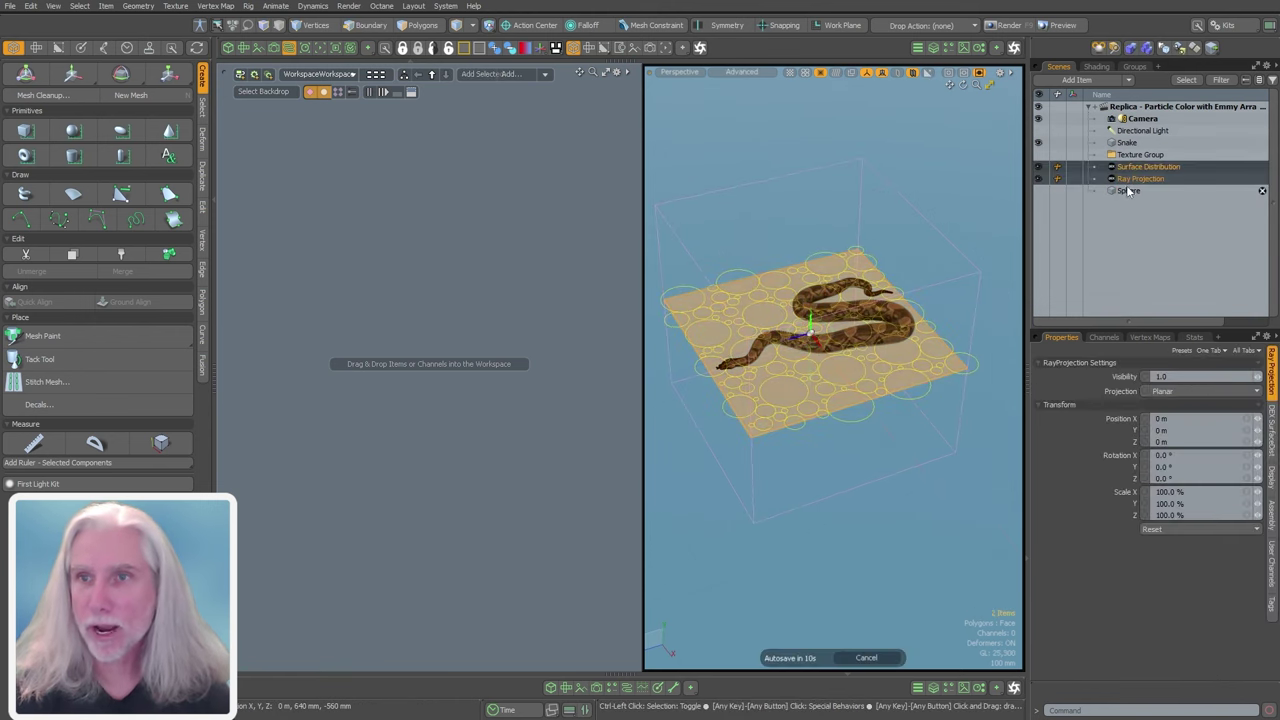
left_click(1128, 190, "shift")
left_click_drag(1148, 166, 400, 296)
left_click(464, 239)
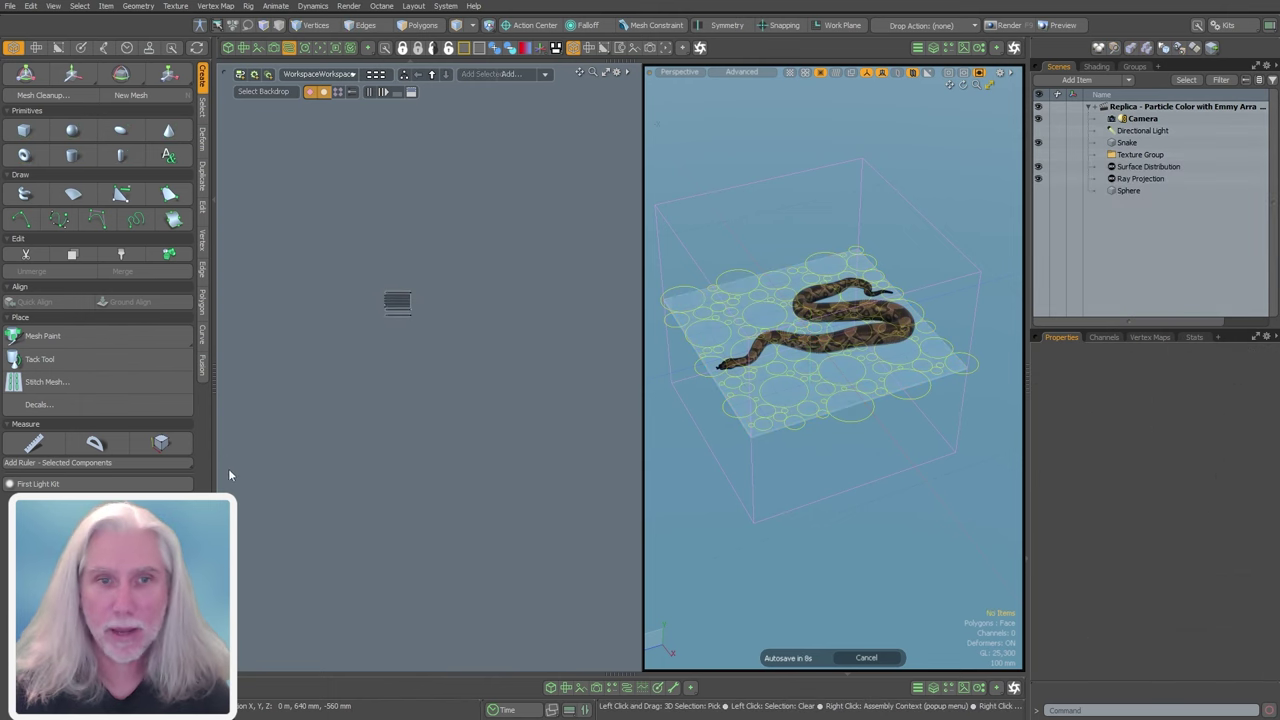
left_click(214, 483)
left_click_drag(230, 300, 375, 326, "ctrl+alt")
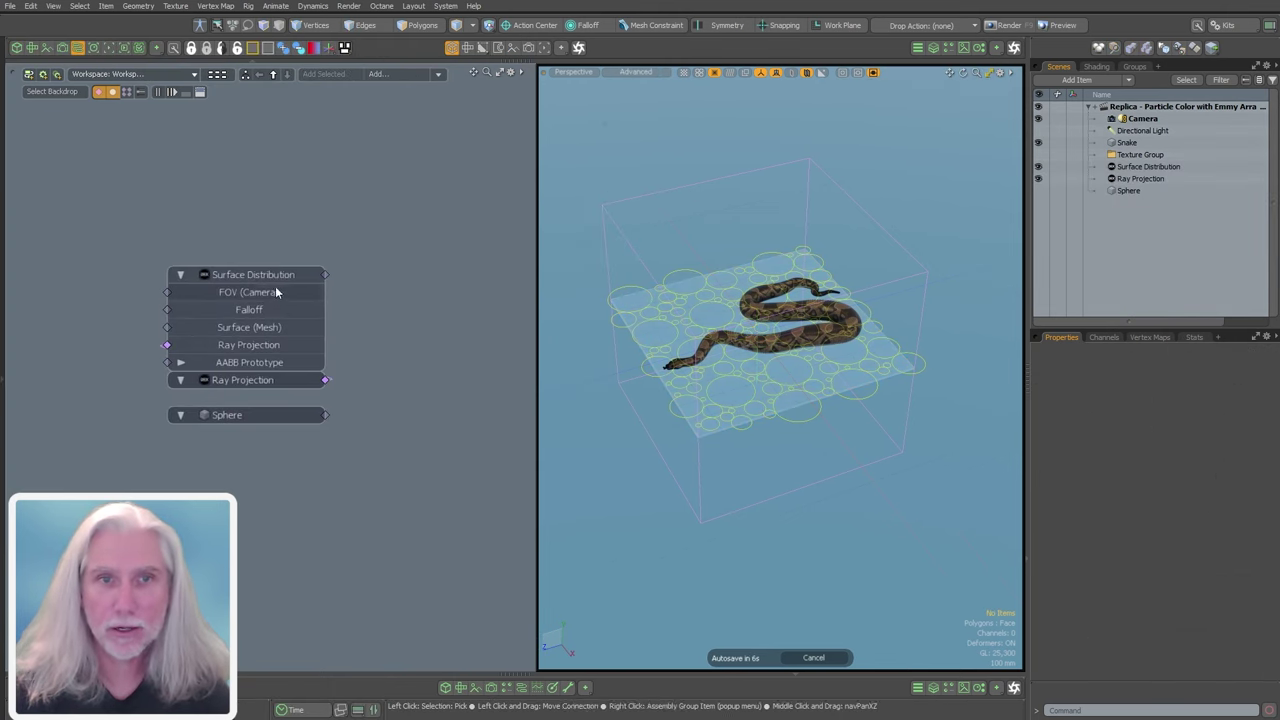
- Arrange the schematic nodes with Ray Projection before Surface Distribution and Sphere below it, leaving space between them
left_click_drag(276, 283, 406, 315)
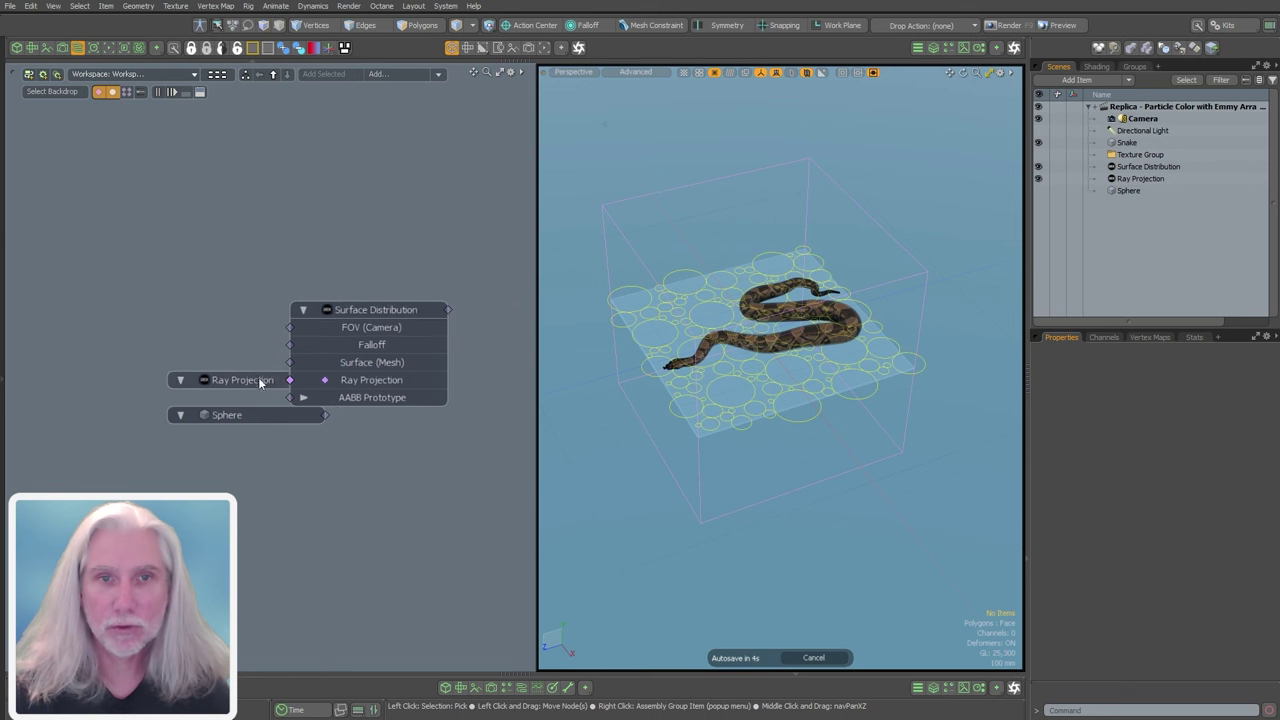
left_click_drag(270, 384, 183, 386)
left_click(403, 310)
left_click_drag(403, 310, 395, 275, "alt")
left_click(285, 405)
left_click_drag(265, 386, 439, 460)
left_click_drag(443, 412, 363, 402, "alt")
left_click_drag(363, 402, 389, 397, "ctrl+alt")
- Add the Snake mesh to the schematic and connect it to the Surface (Mesh) input of Surface Distribution
left_click(1127, 142)
left_click_drag(1127, 142, 32, 252)
middle_click_drag(32, 252, 96, 260)
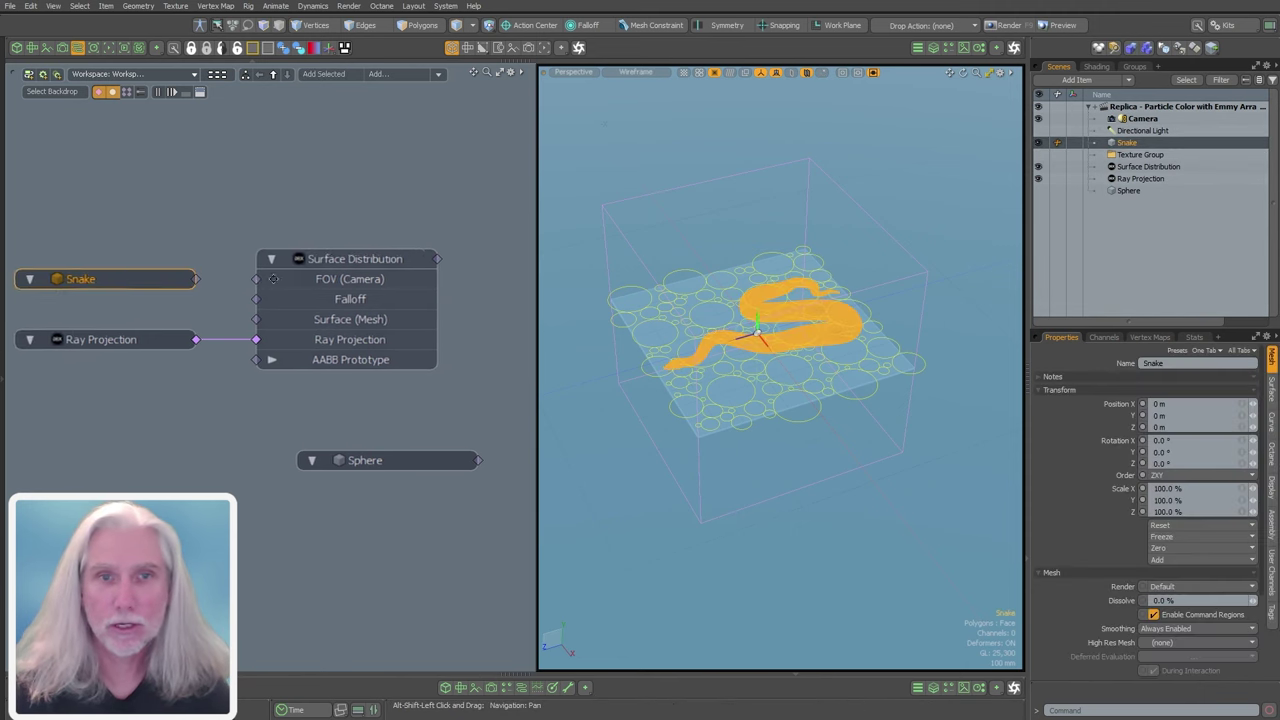
left_click_drag(200, 280, 260, 320)
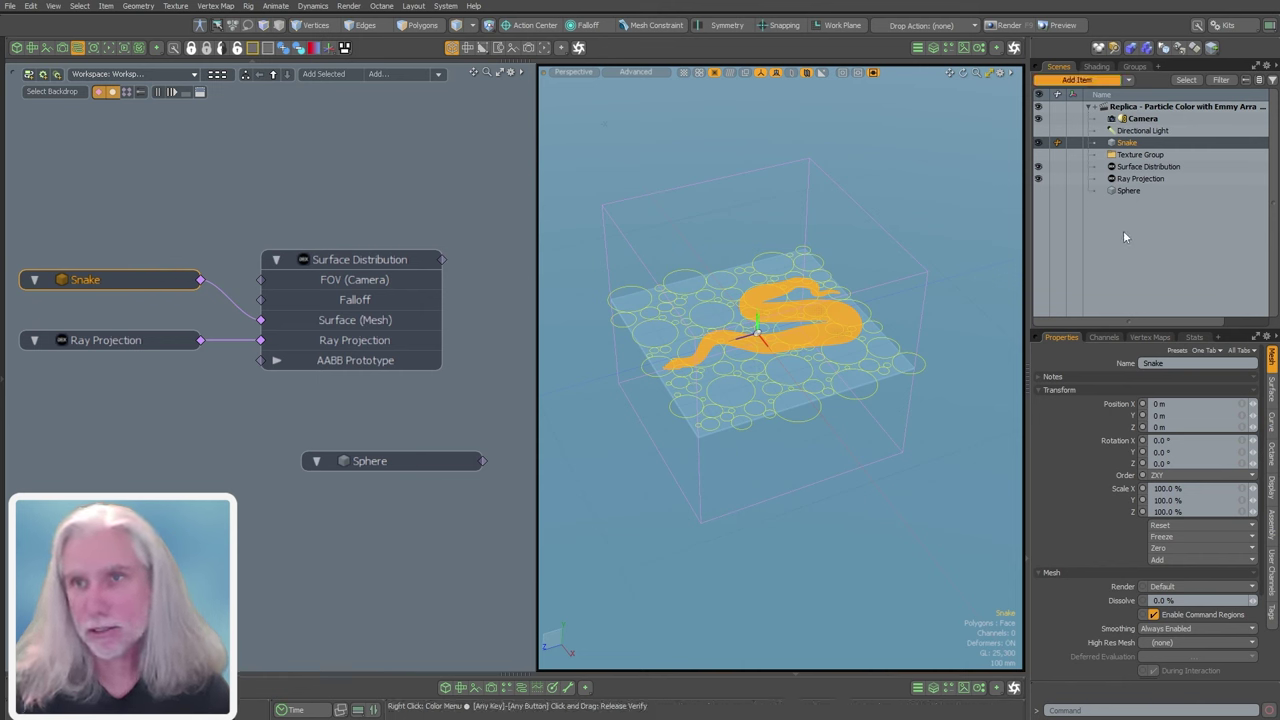
- Add a Replicator item to the scene and place its node after Surface Distribution in the schematic
key("shift+a")
scroll(880, 240, "down", 5)
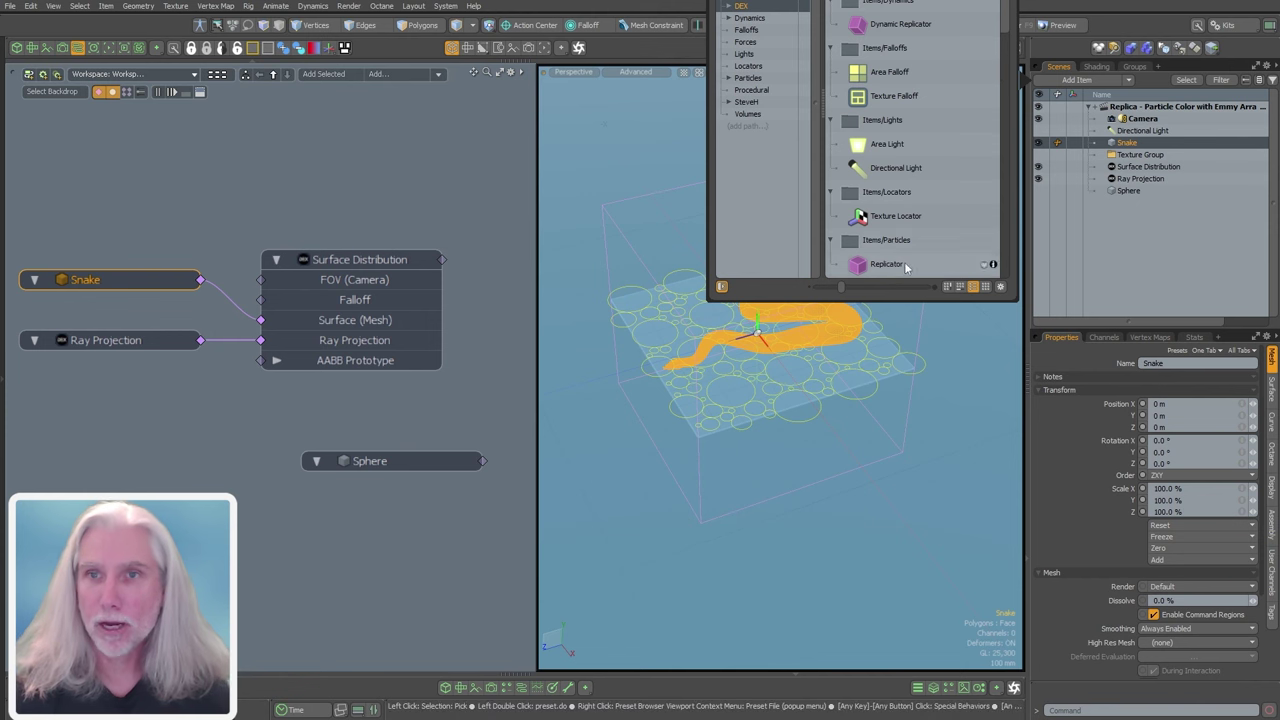
double_click(873, 270)
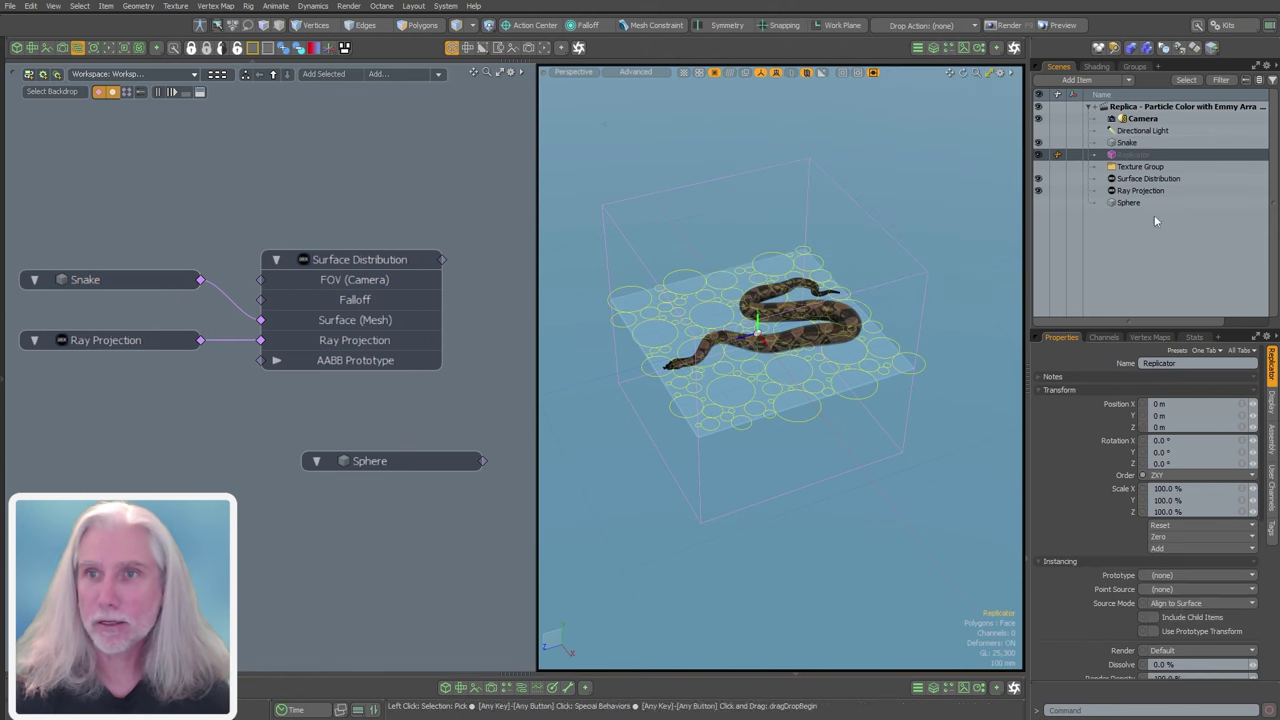
left_click_drag(1120, 158, 438, 403)
middle_click_drag(443, 385, 272, 360)
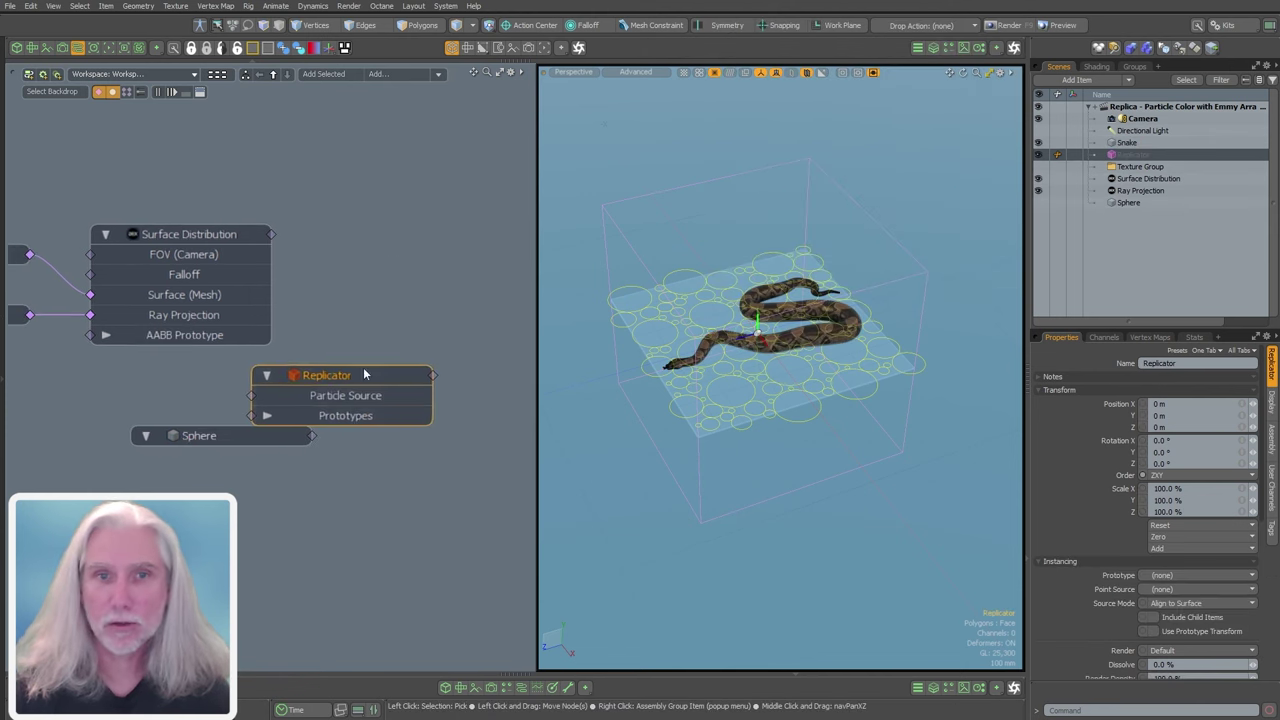
left_click_drag(280, 422, 381, 321)
- Connect Surface Distribution to the Replicator's Particle Source and Sphere to its Prototypes
left_click_drag(271, 234, 361, 297)
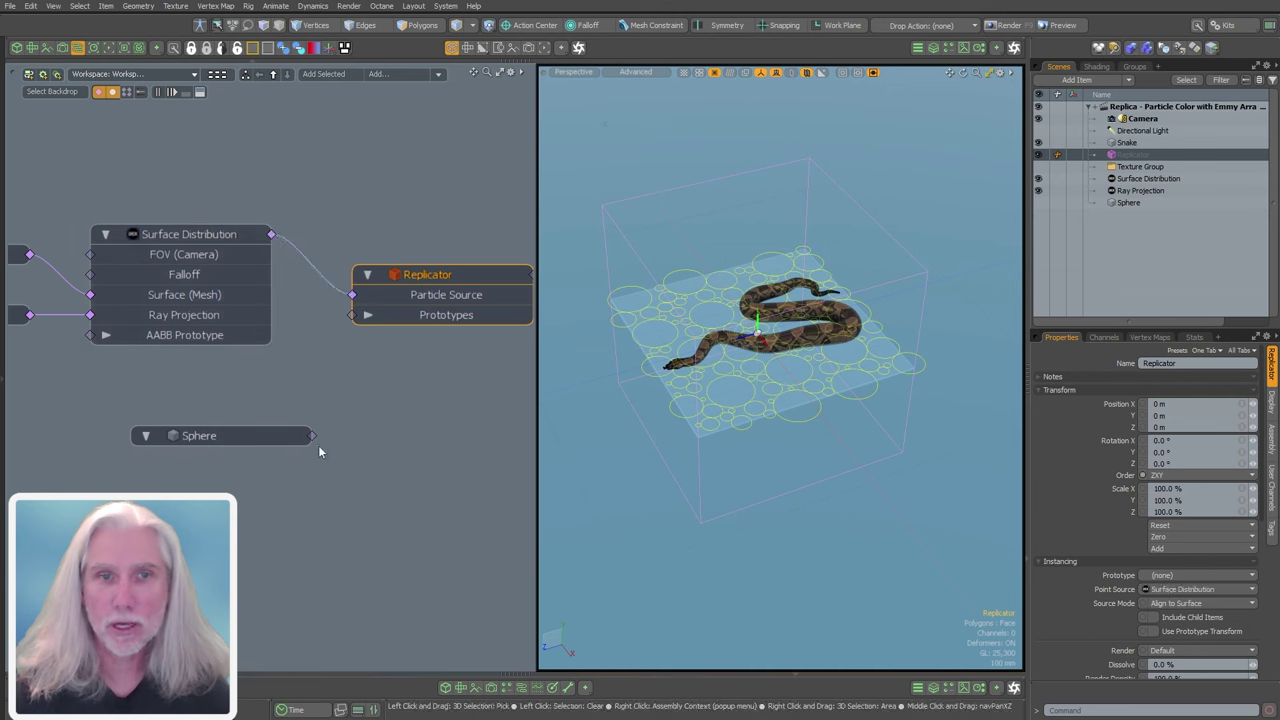
left_click_drag(312, 436, 353, 315)
middle_click_drag(320, 363, 409, 365)
scroll(465, 388, "down", 2)
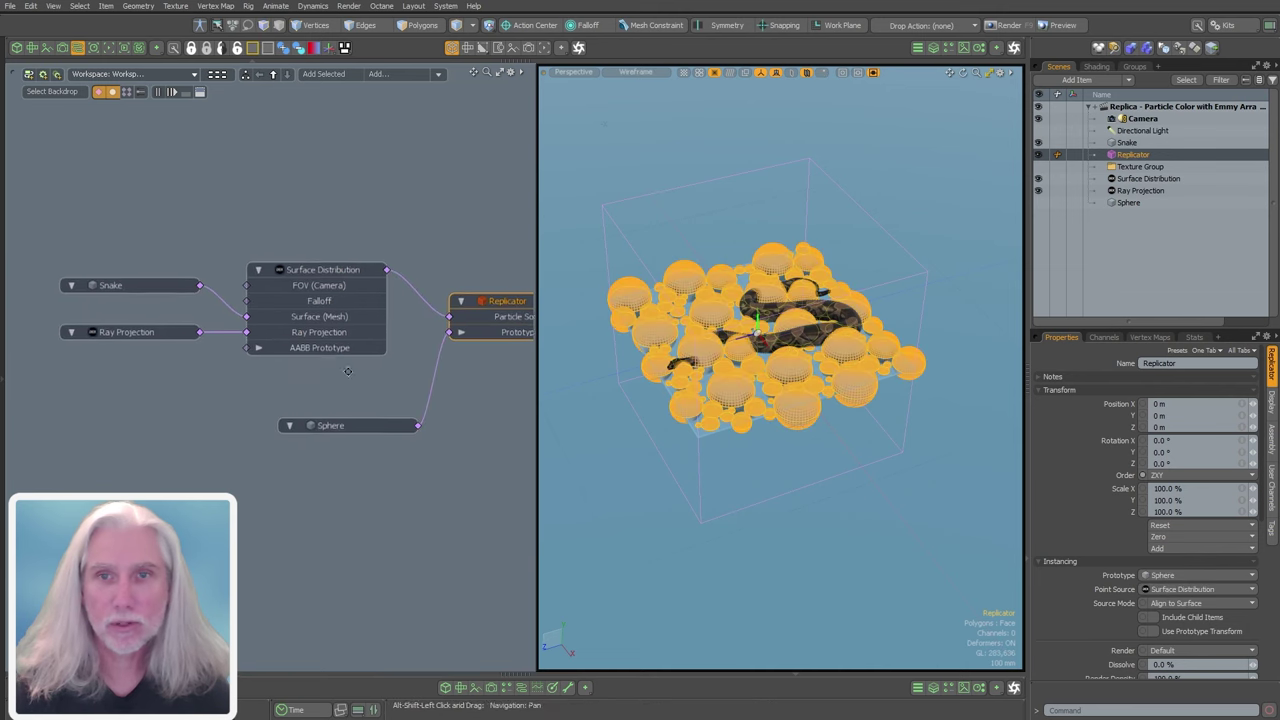
- Set the Surface Distribution's Sample Mode to Raycast & Pack
left_click(325, 272)
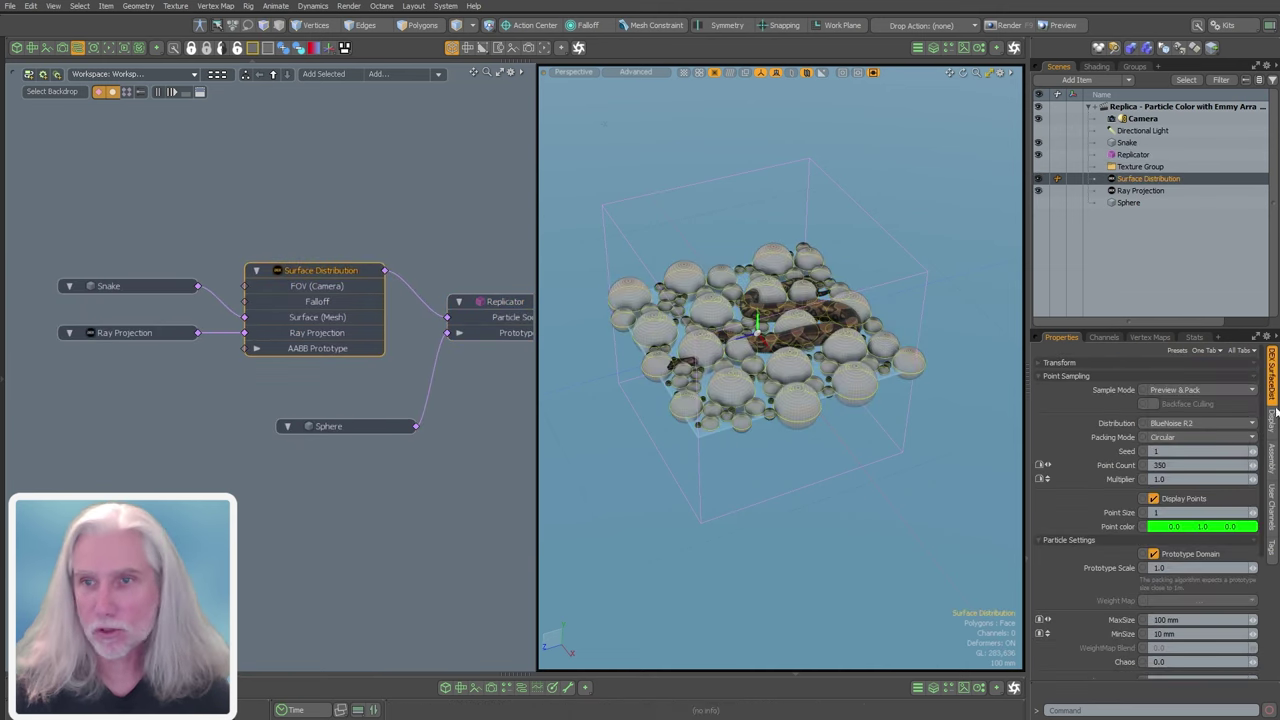
left_click(1166, 391)
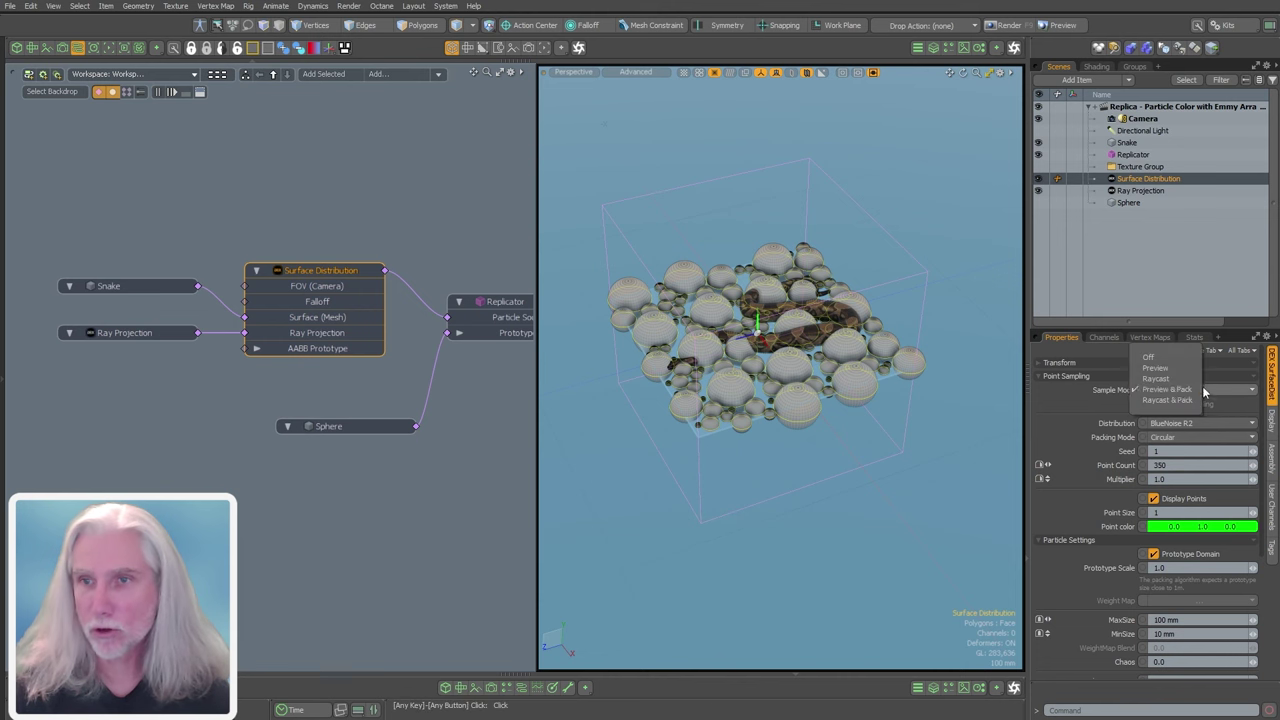
left_click(1190, 401)
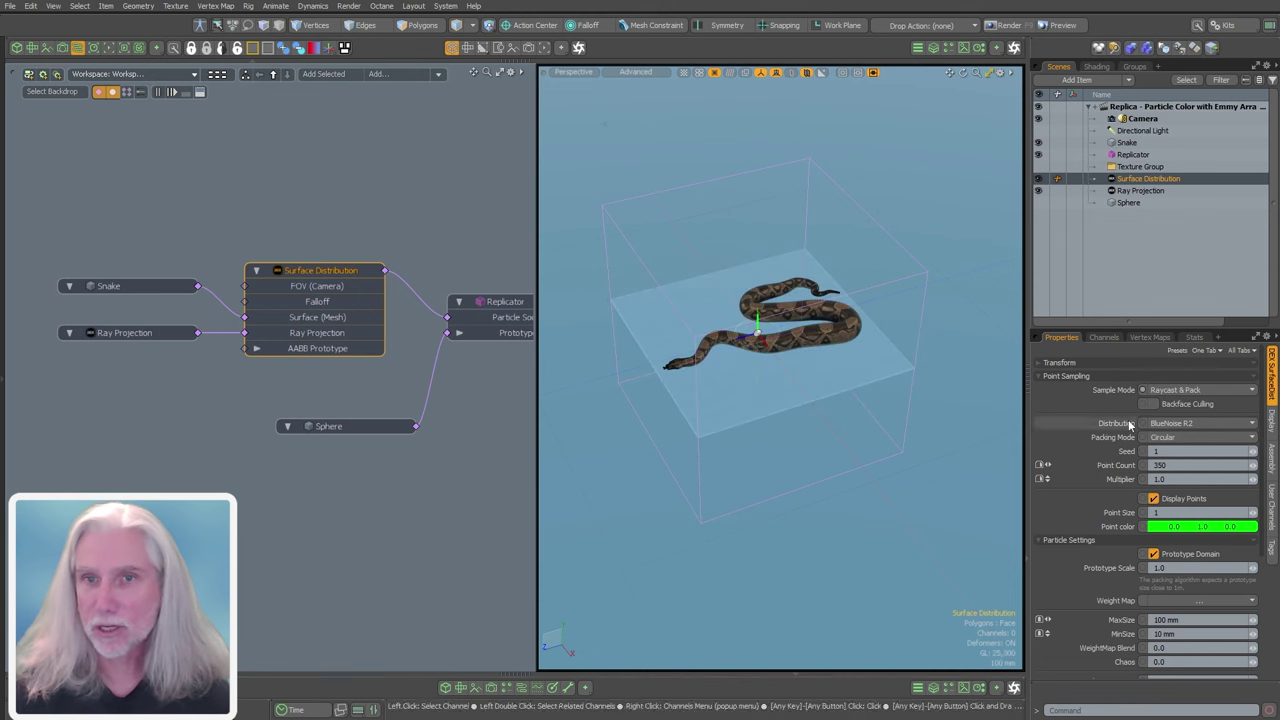
left_click(1178, 438)
left_click(1178, 437)
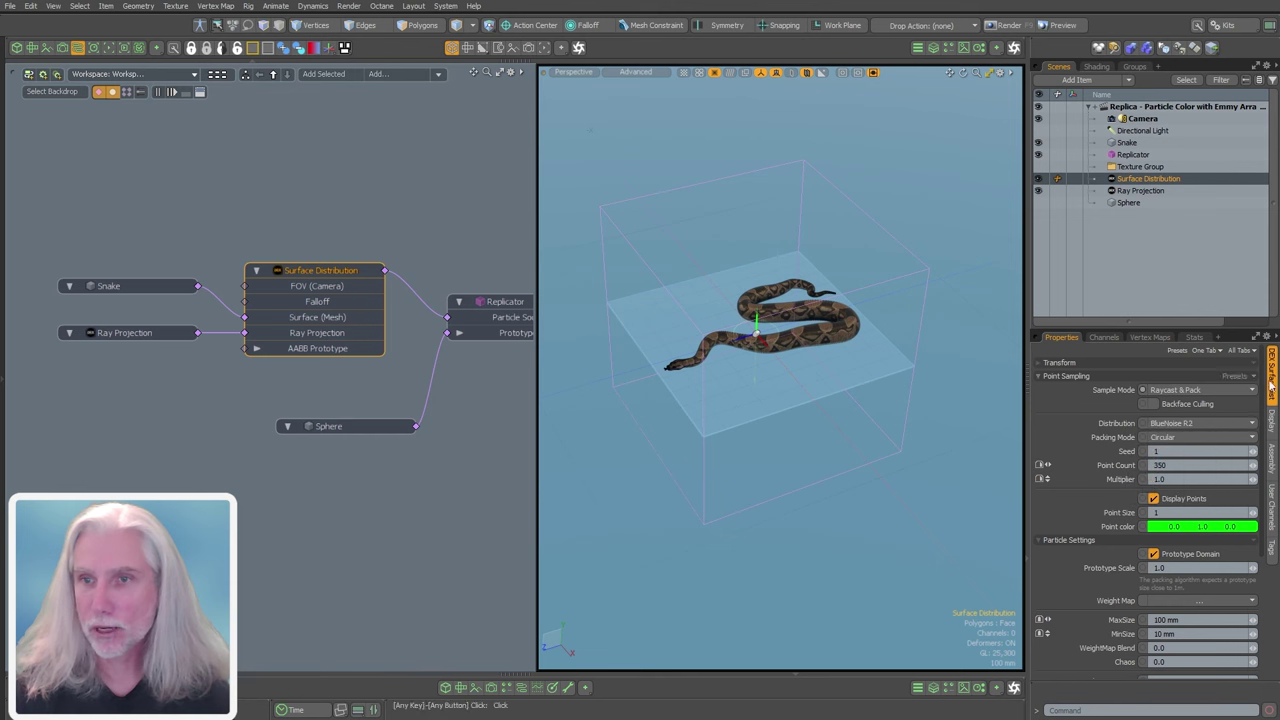
- Raise the Ray Projection plane above the snake to a Y position of about 270 mm
left_click(131, 333)
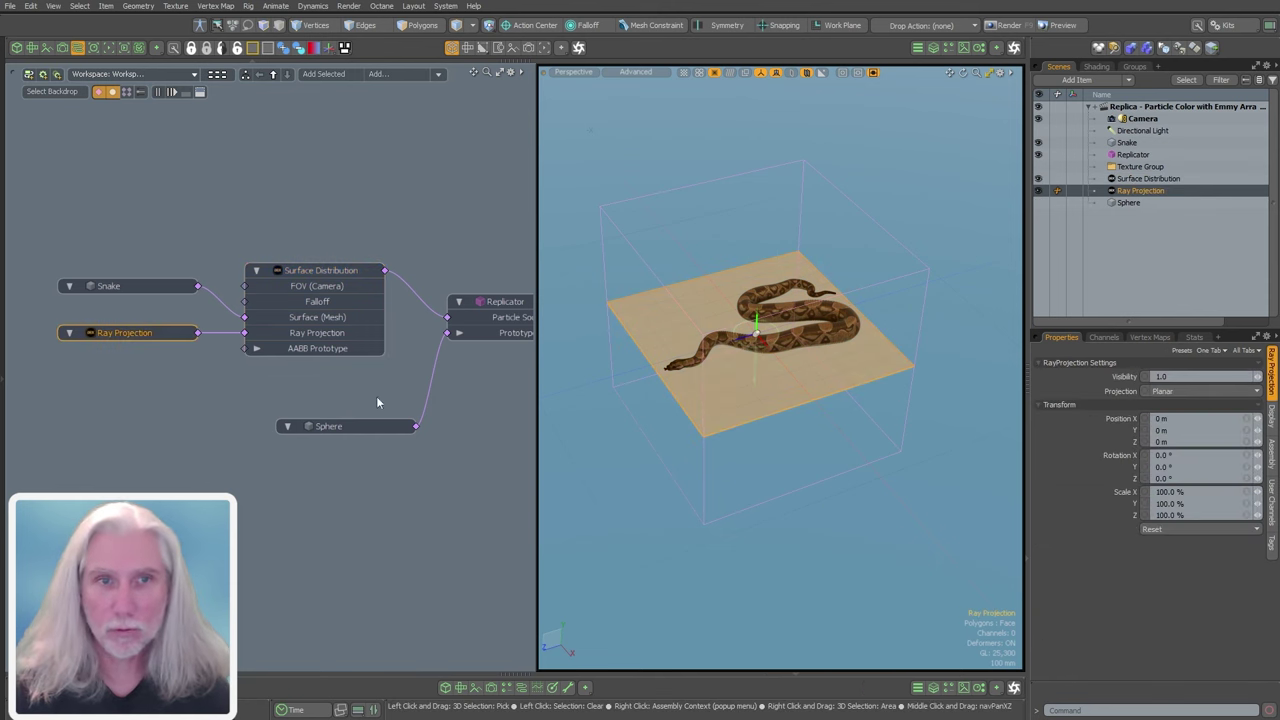
key("y")
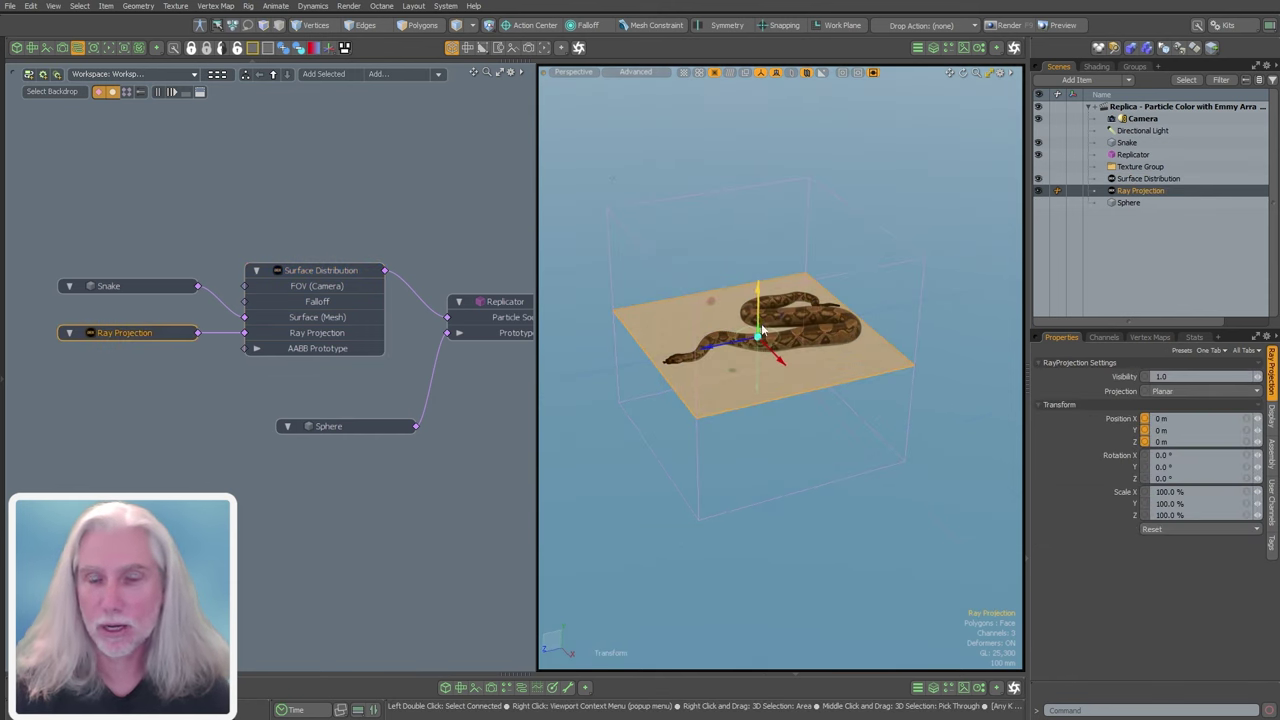
left_click_drag(757, 320, 757, 271)
mouse_move(788, 398)
left_mouse_down("alt")
mouse_move(794, 466)
mouse_move(869, 334)
mouse_move(840, 366)
mouse_move(801, 345)
mouse_move(805, 390)
left_mouse_up("alt")
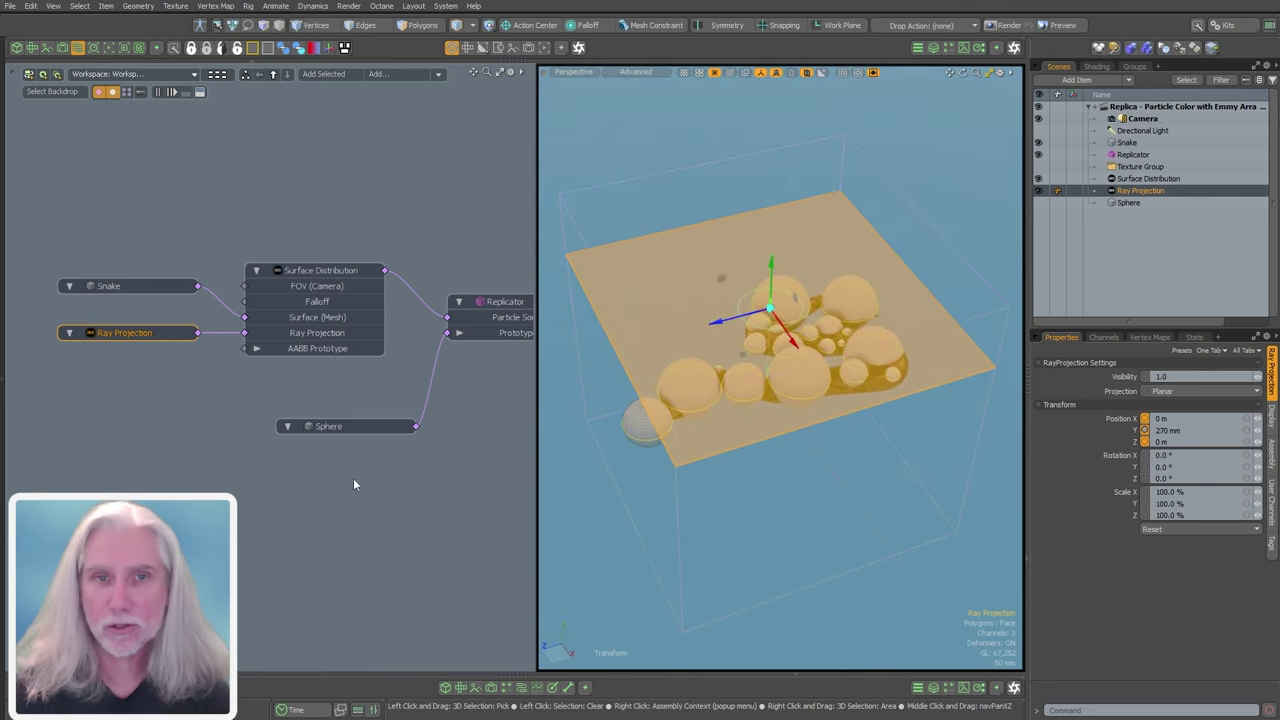
- Set the Surface Distribution's MinSize to 1 mm and its MaxSize to 3 mm
left_click(350, 440)
left_click(346, 427)
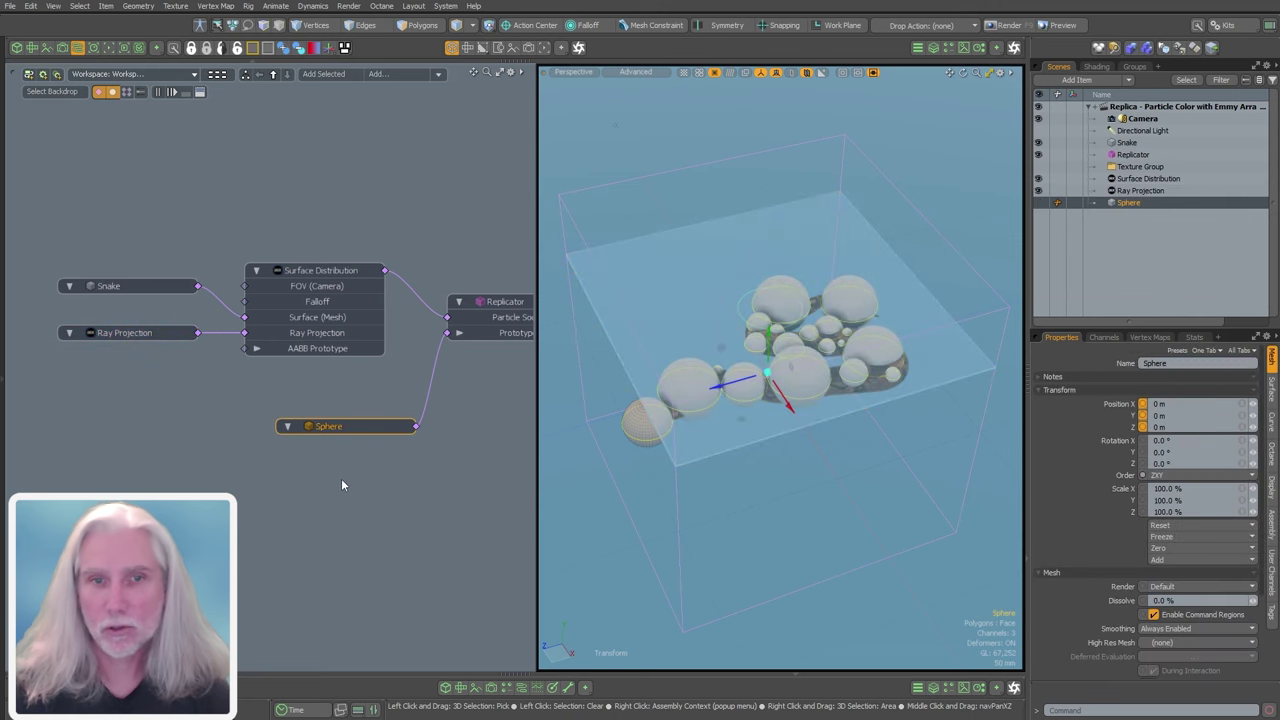
left_click(330, 278)
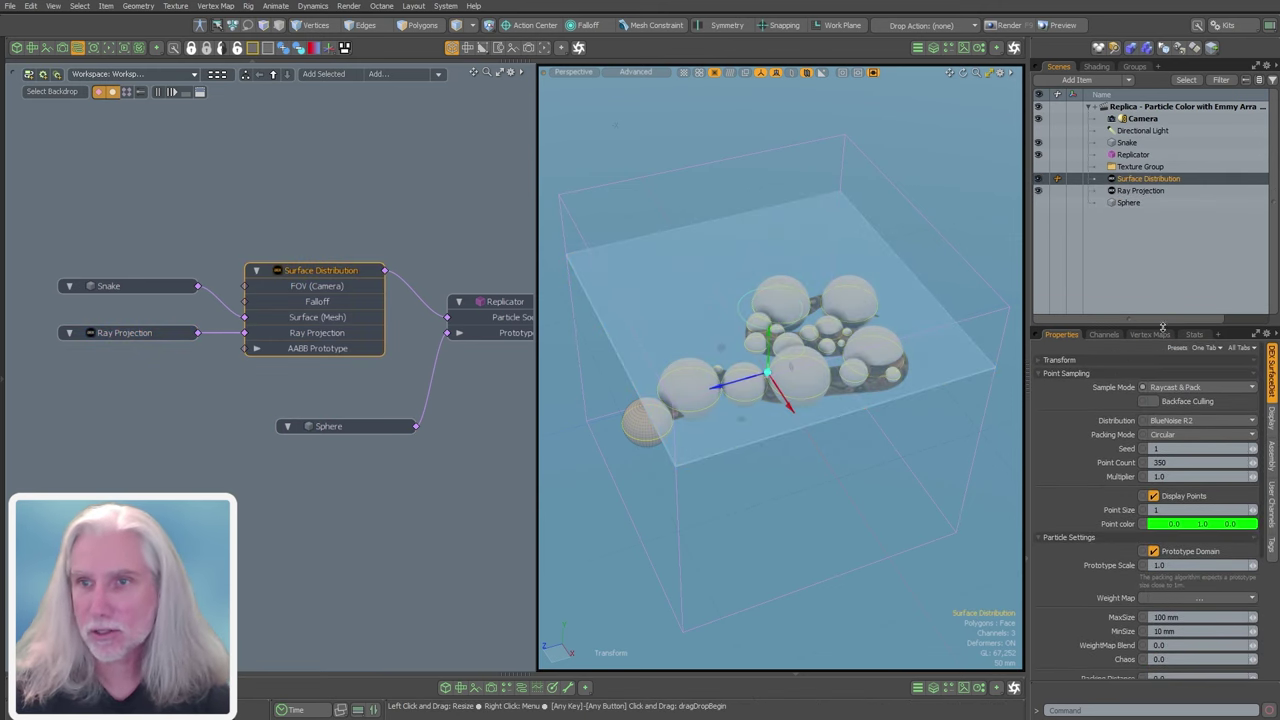
left_click_drag(1166, 325, 1166, 285)
left_click(1213, 578)
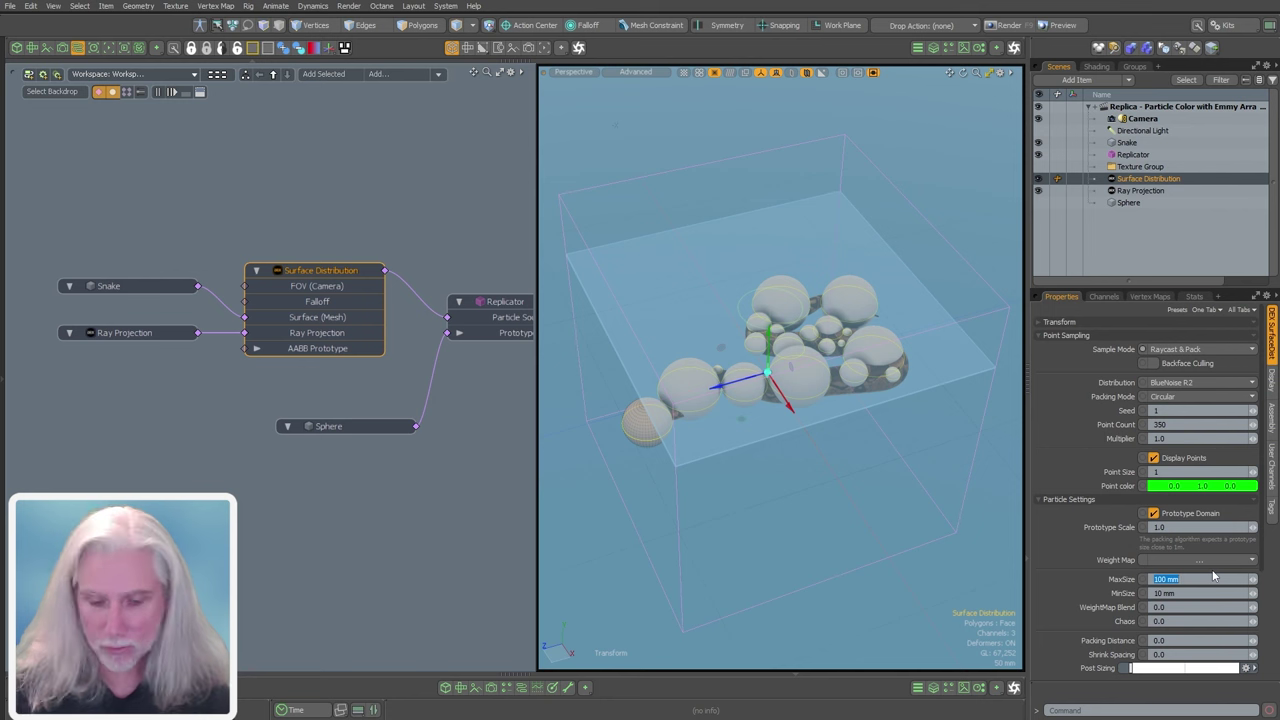
key("Tab")
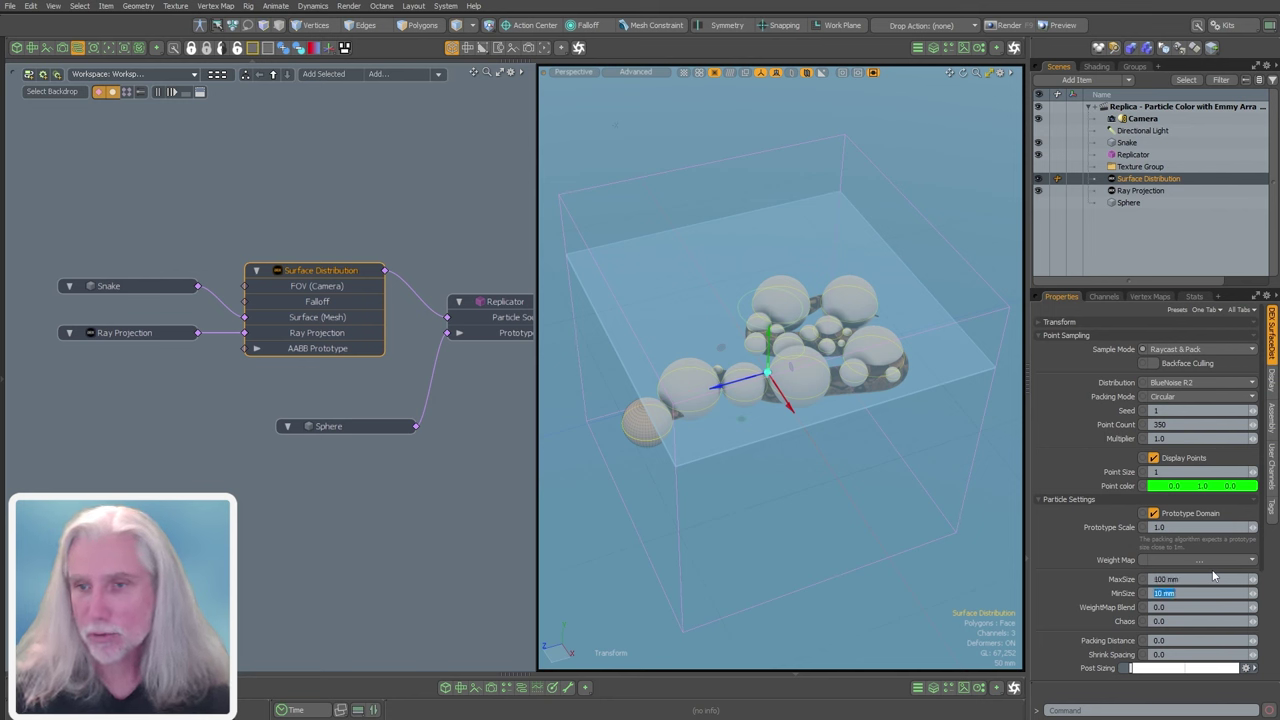
key("BackSpace")
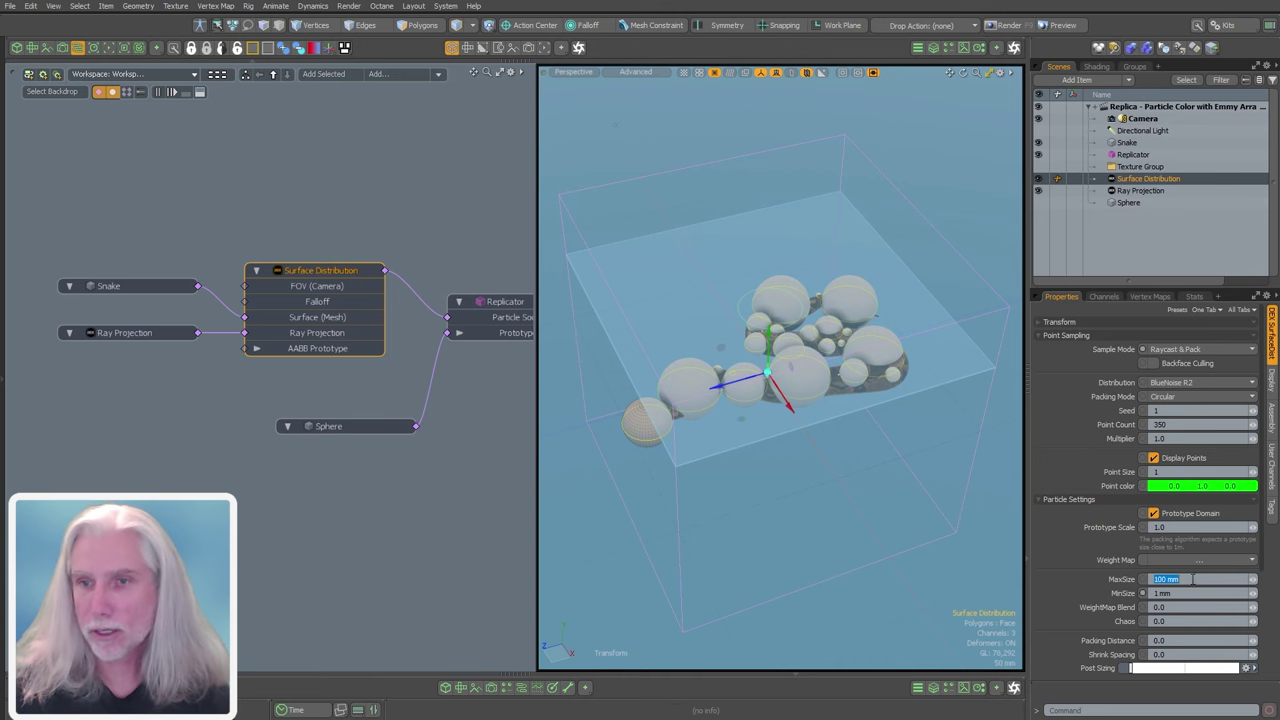
left_click(1206, 579)
type("3mm")
key("Return")
- Raise the Surface Distribution's Point Count to 5000 and set its Multiplier to 6
left_click_drag(800, 386, 930, 450, "ctrl+alt")
left_click_drag(930, 450, 773, 486, "ctrl+alt")
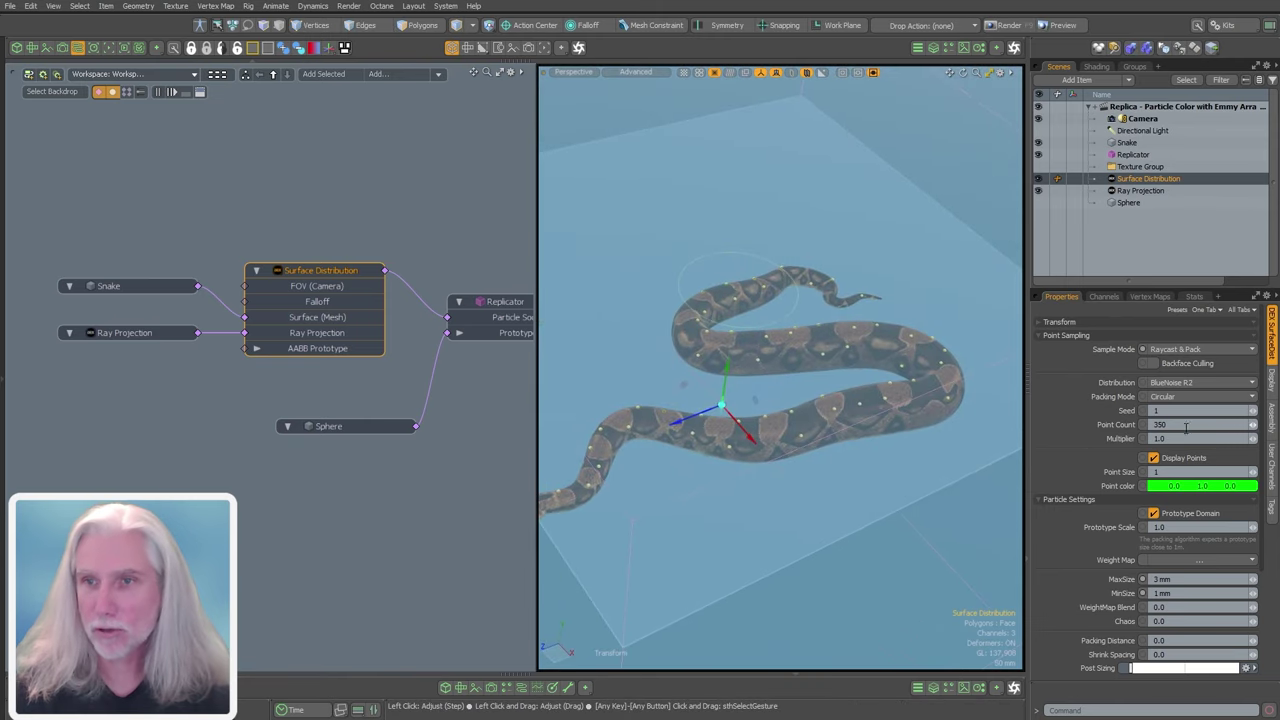
left_click_drag(1186, 428, 1100, 429)
type("5000")
key("Return")
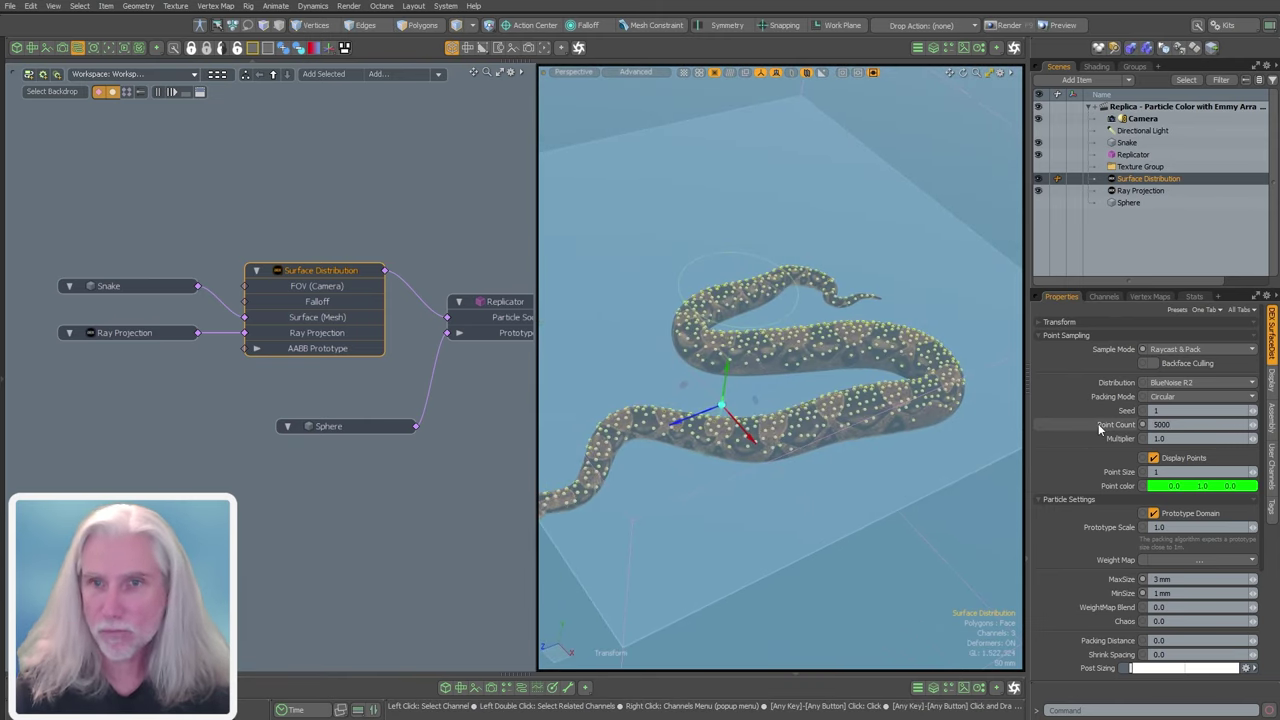
left_click_drag(900, 400, 892, 440, "alt")
left_click(1202, 437)
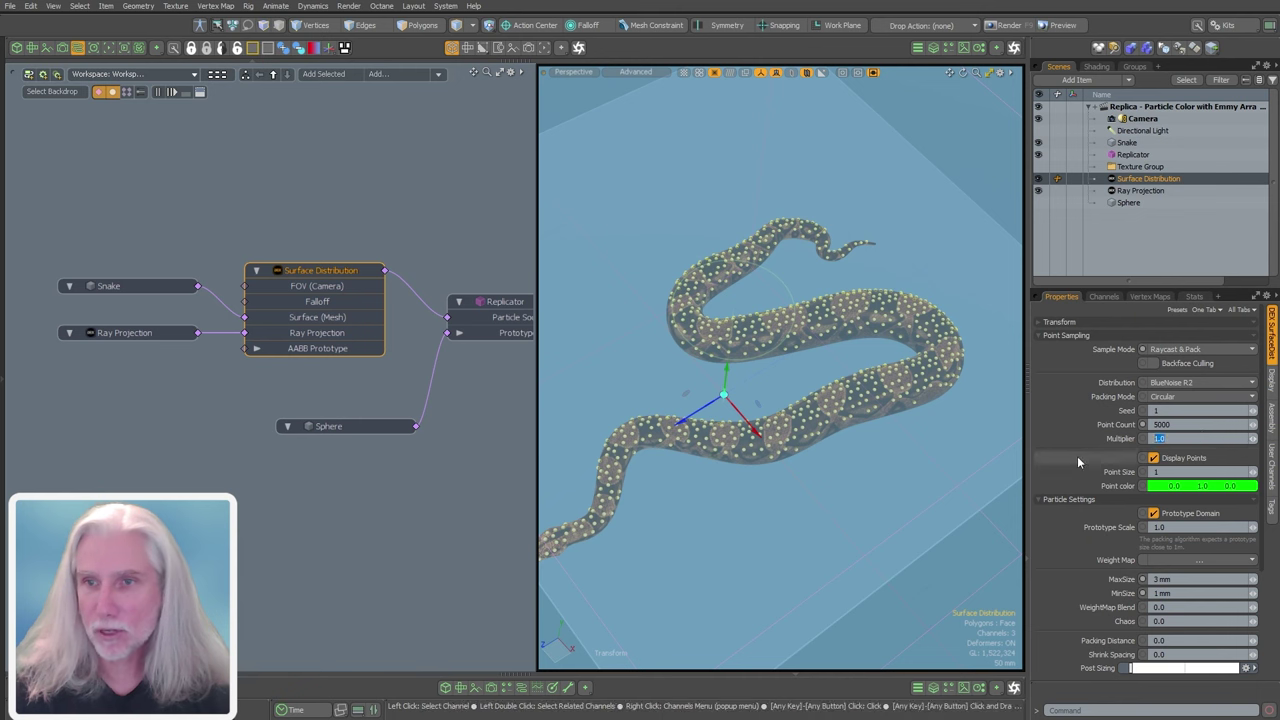
type("6")
key("Return")
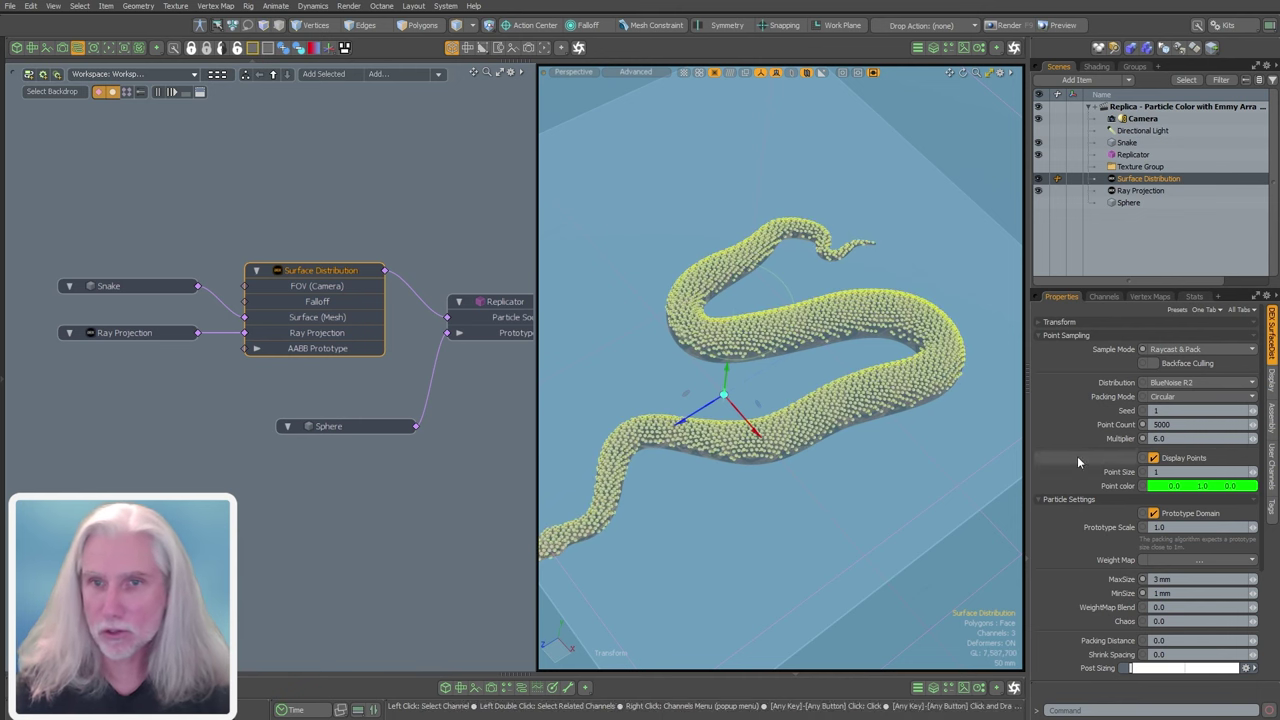
- Increase the Surface Distribution's Point Count to 10000 and check the sphere coverage along the snake
left_click_drag(1173, 425, 1048, 427)
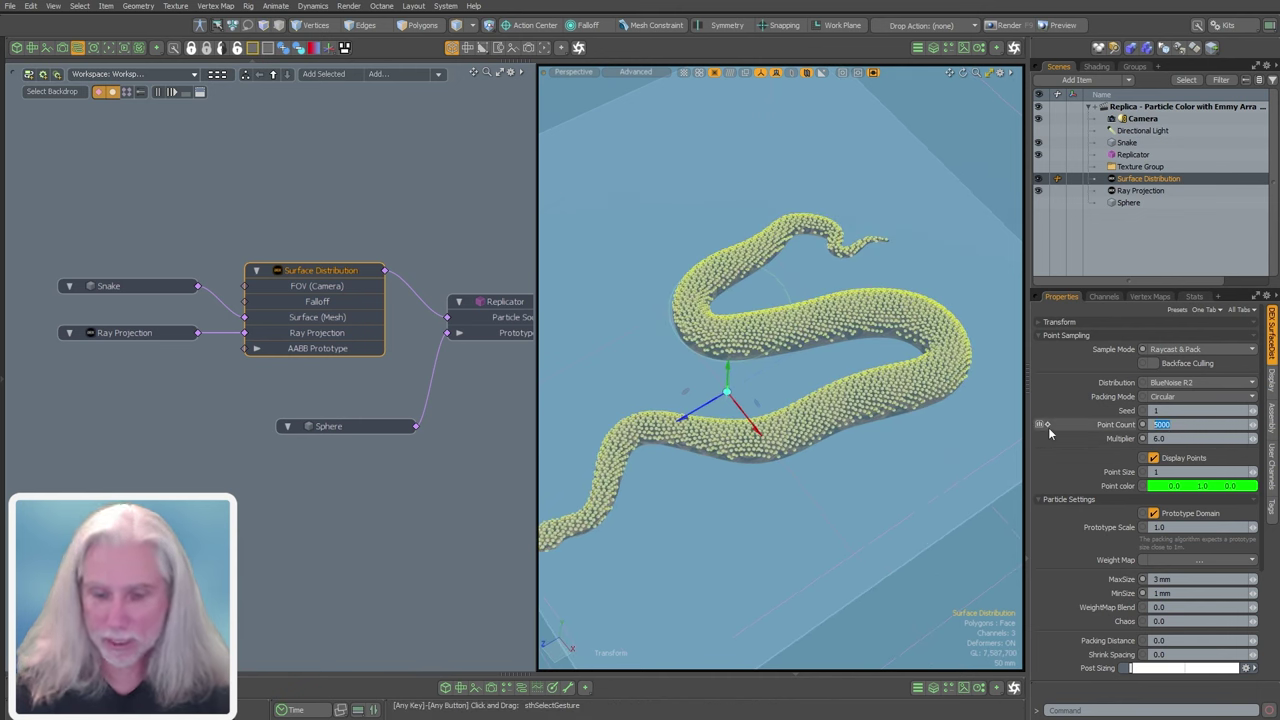
type("1000")
key("Return")
left_click_drag(1172, 425, 1036, 426)
type("10")
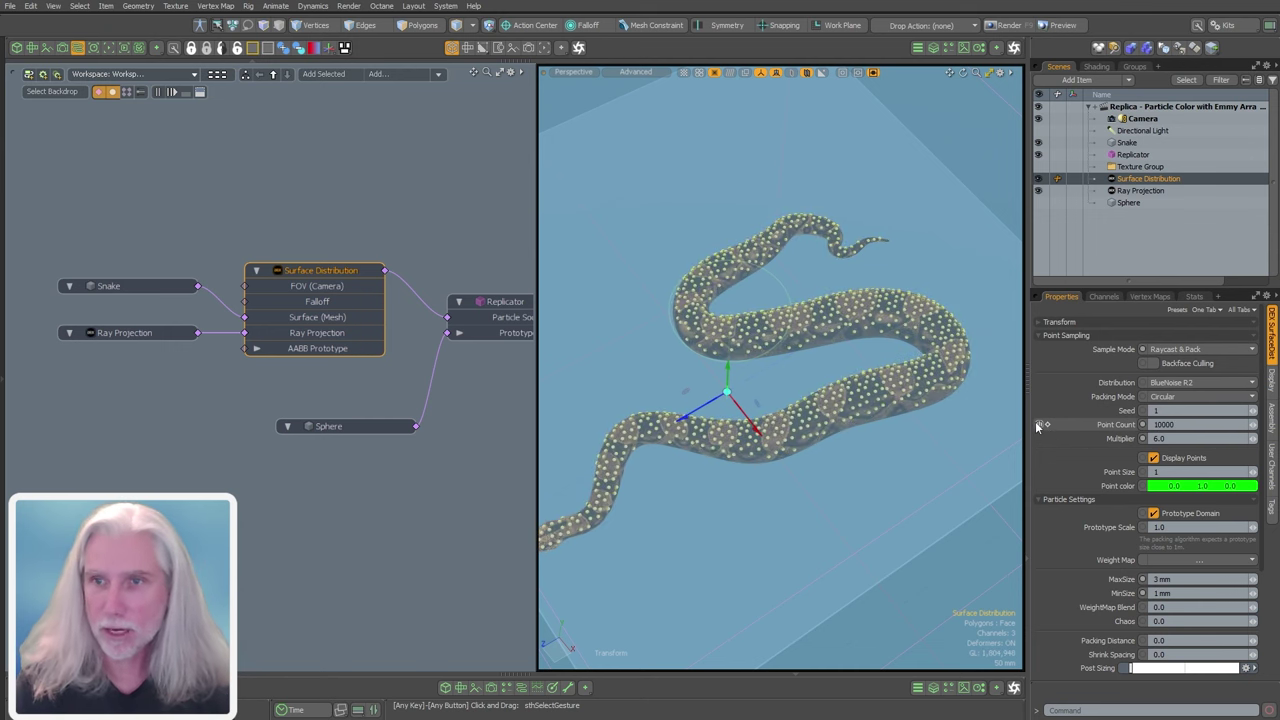
left_click_drag(780, 508, 756, 575, "alt")
scroll(777, 432, "up", 5)
scroll(720, 531, "down", 5)
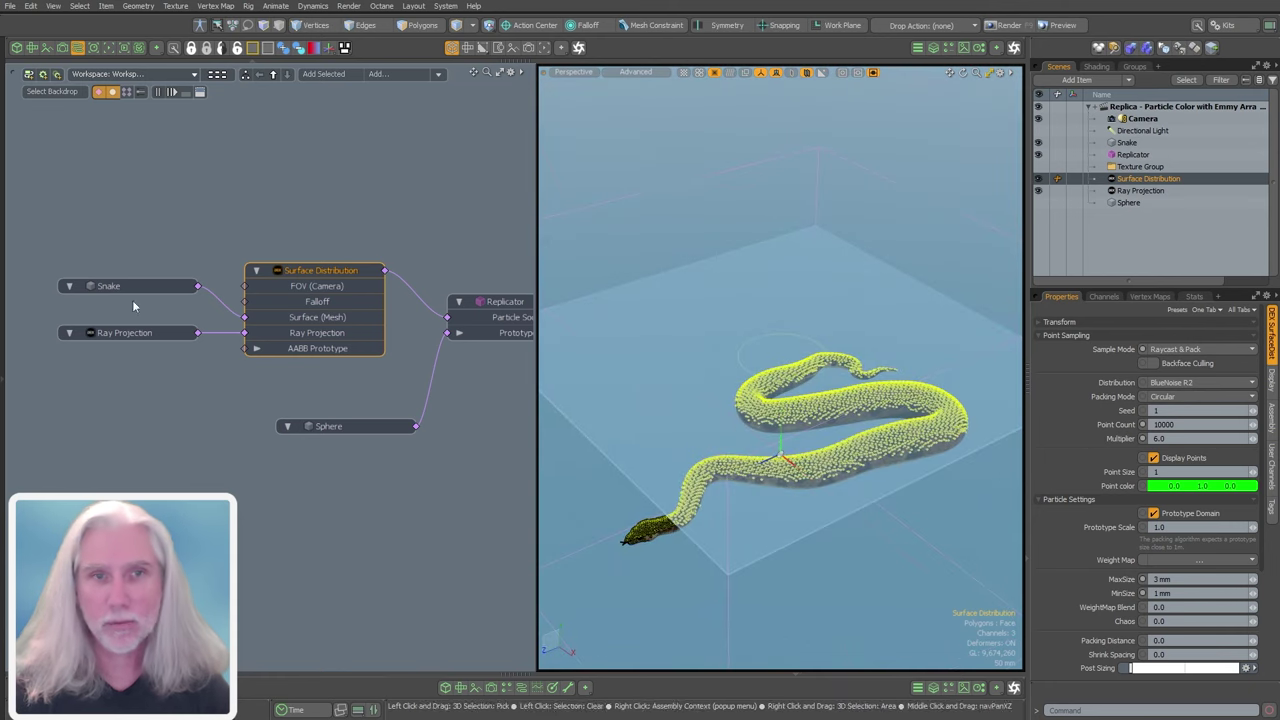
- Move the Ray Projection node up so it sits close beneath the Snake node, and select it
left_click_drag(130, 333, 129, 318)
left_click(124, 334)
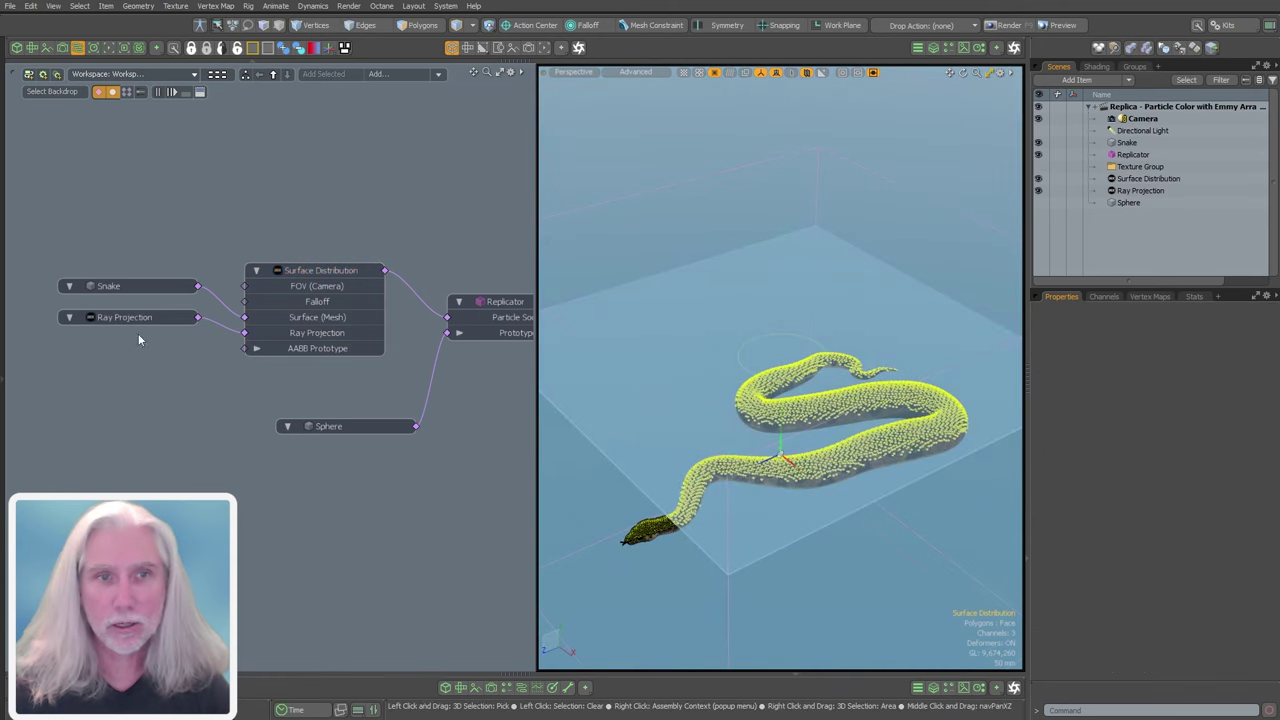
left_click(108, 317)
- Try rotating the Ray Projection plane above the snake and undo the rotation
left_click_drag(727, 448, 866, 403, "alt")
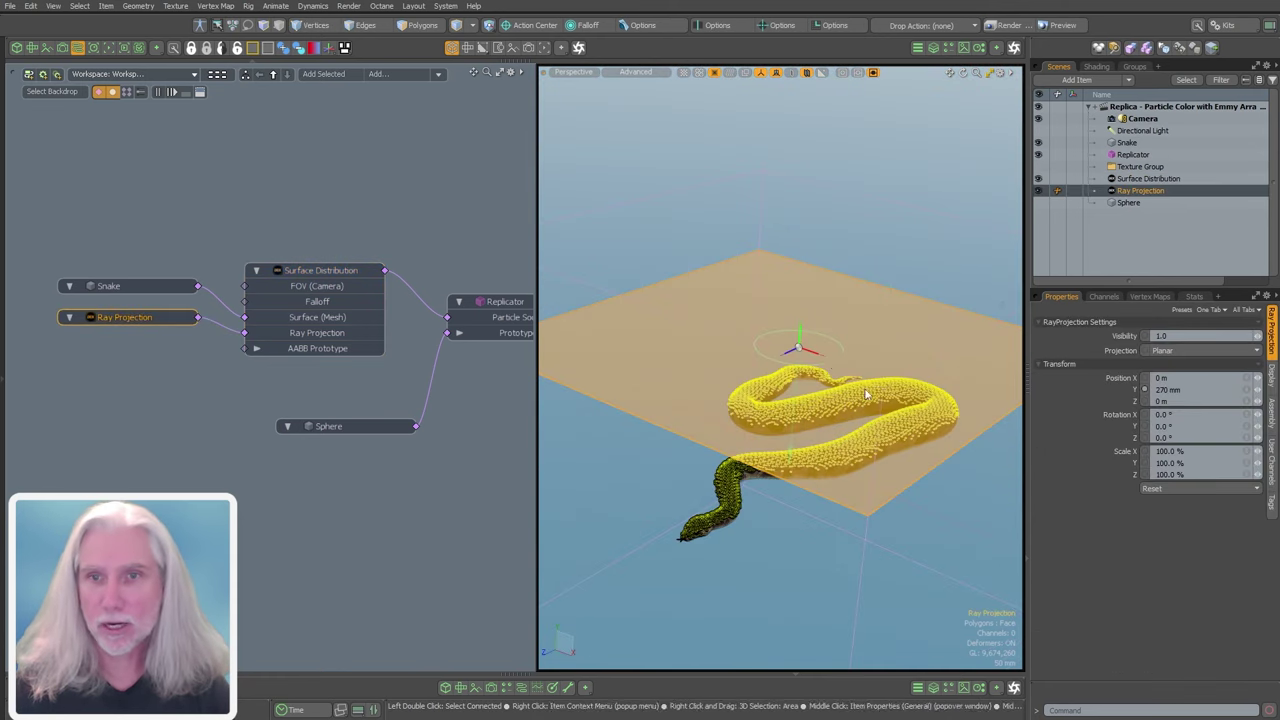
key("e")
left_click_drag(847, 343, 875, 430)
left_click_drag(812, 288, 848, 390)
key("ctrl+z")
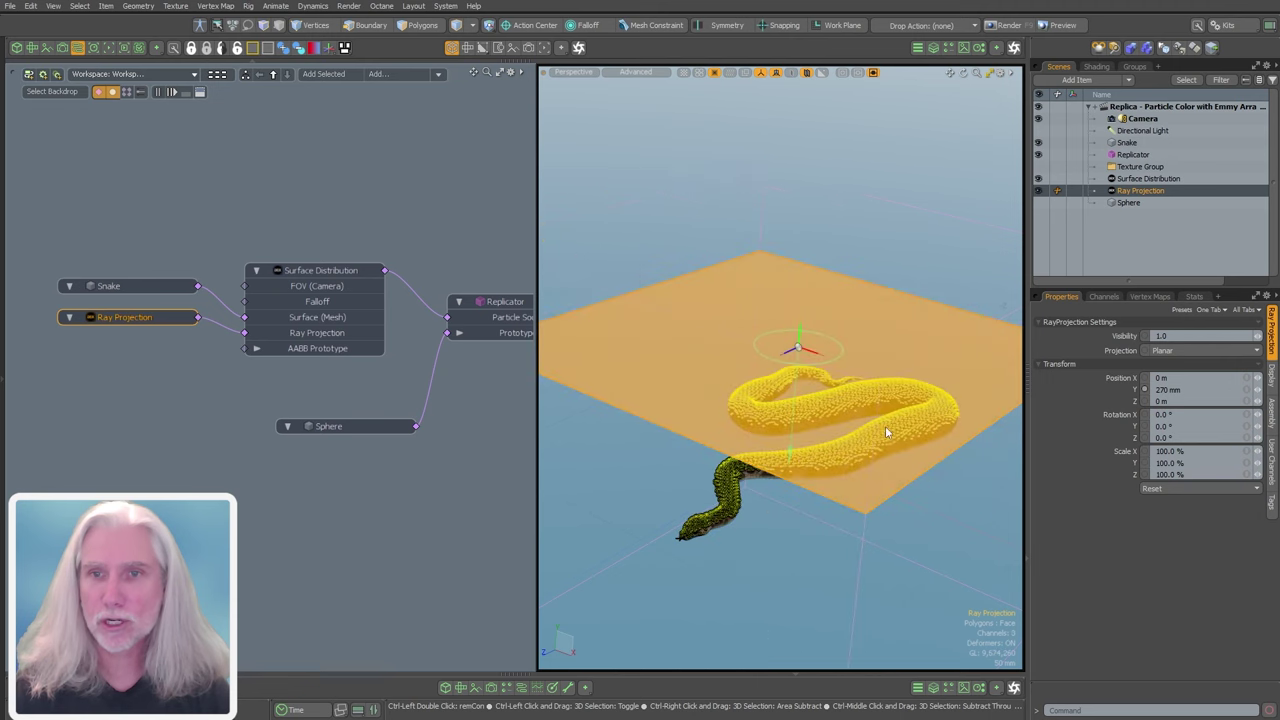
- Change the Ray Projection type to Spherical and lower it to a Y position of about 112 mm
left_click(1210, 350)
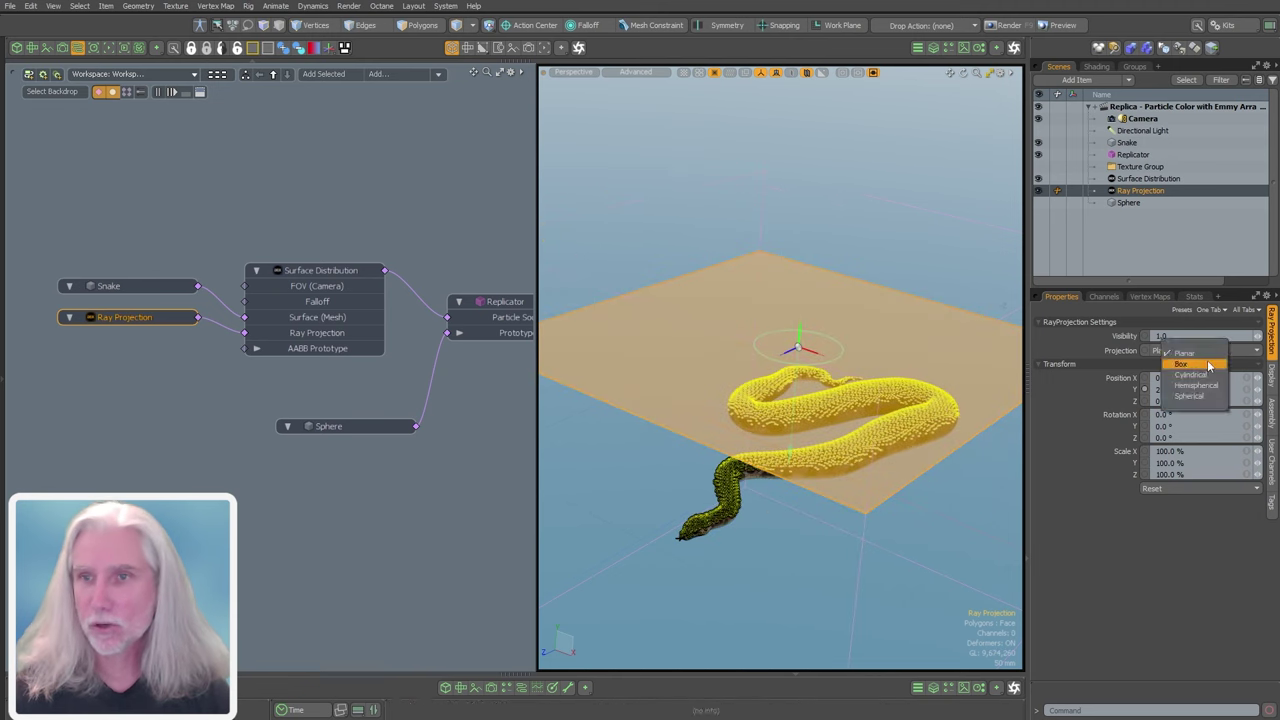
left_click(1192, 396)
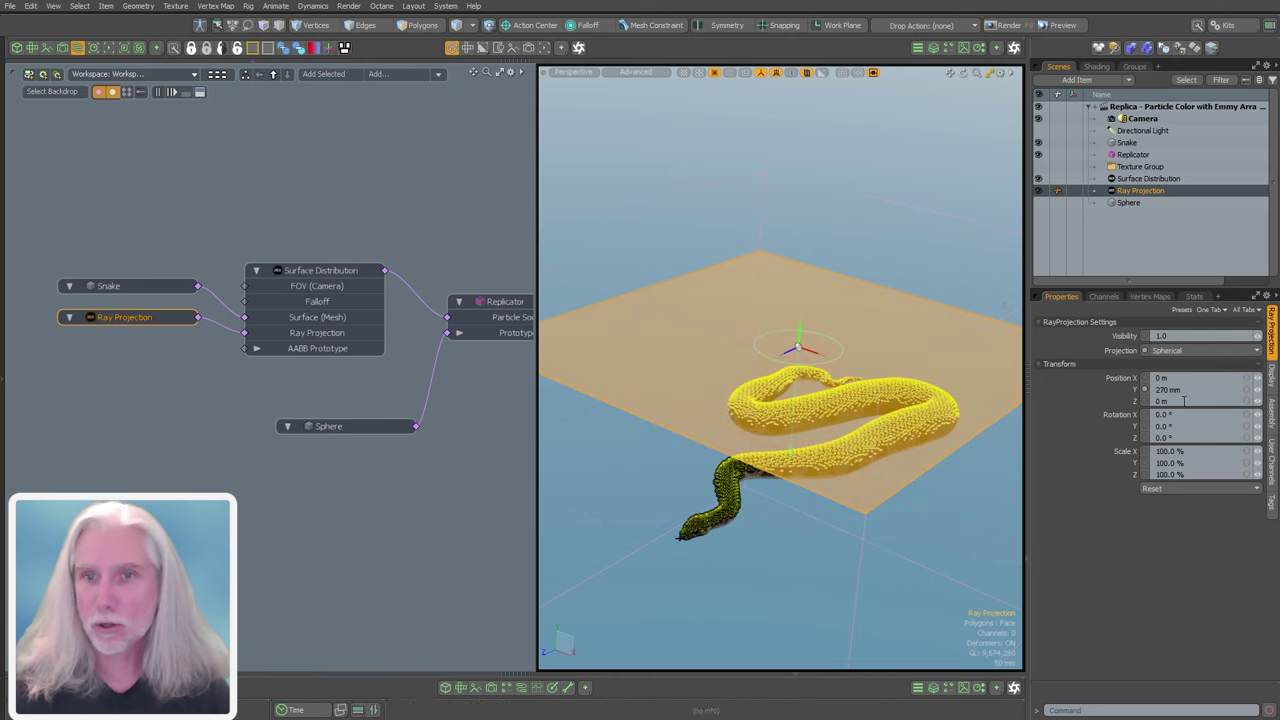
key("y")
left_click_drag(797, 341, 796, 403)
left_click_drag(795, 509, 795, 514)
left_click_drag(795, 514, 838, 548, "alt")
mouse_move(790, 480)
left_mouse_down("ctrl+alt")
mouse_move(925, 448)
mouse_move(805, 487)
left_mouse_up("ctrl+alt")
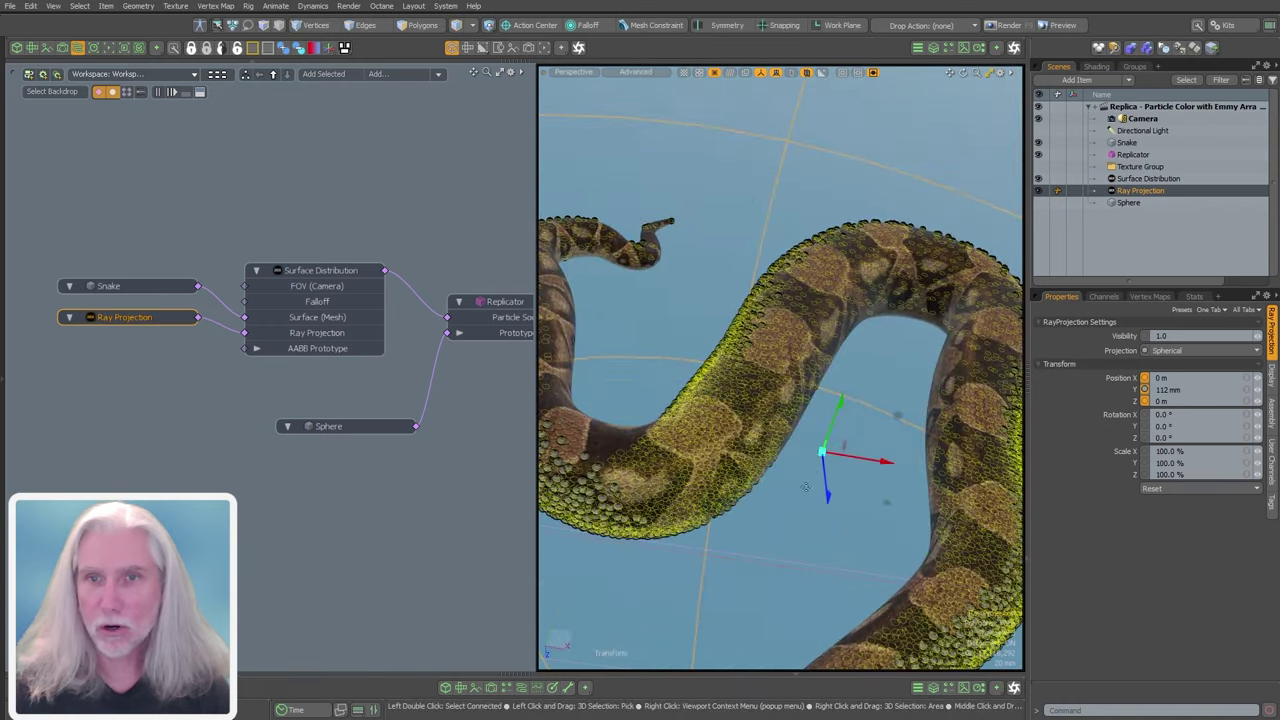
left_click(878, 354)
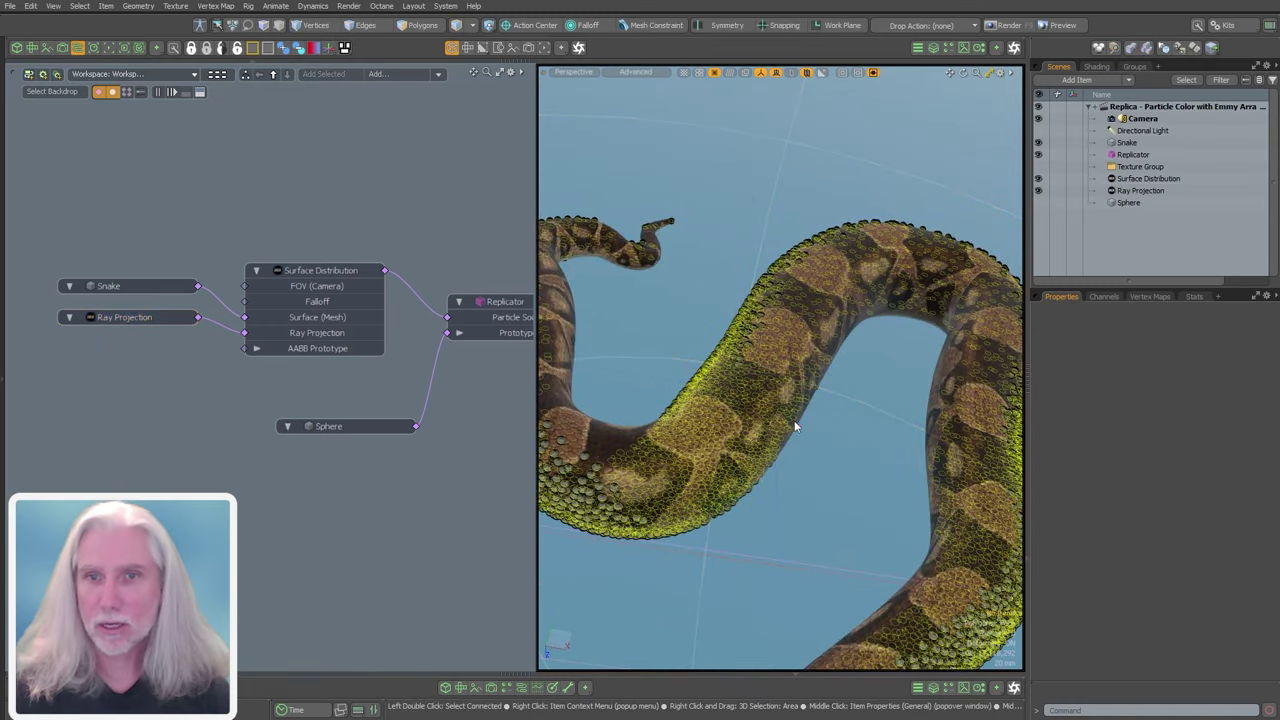
left_click_drag(793, 507, 822, 495, "alt")
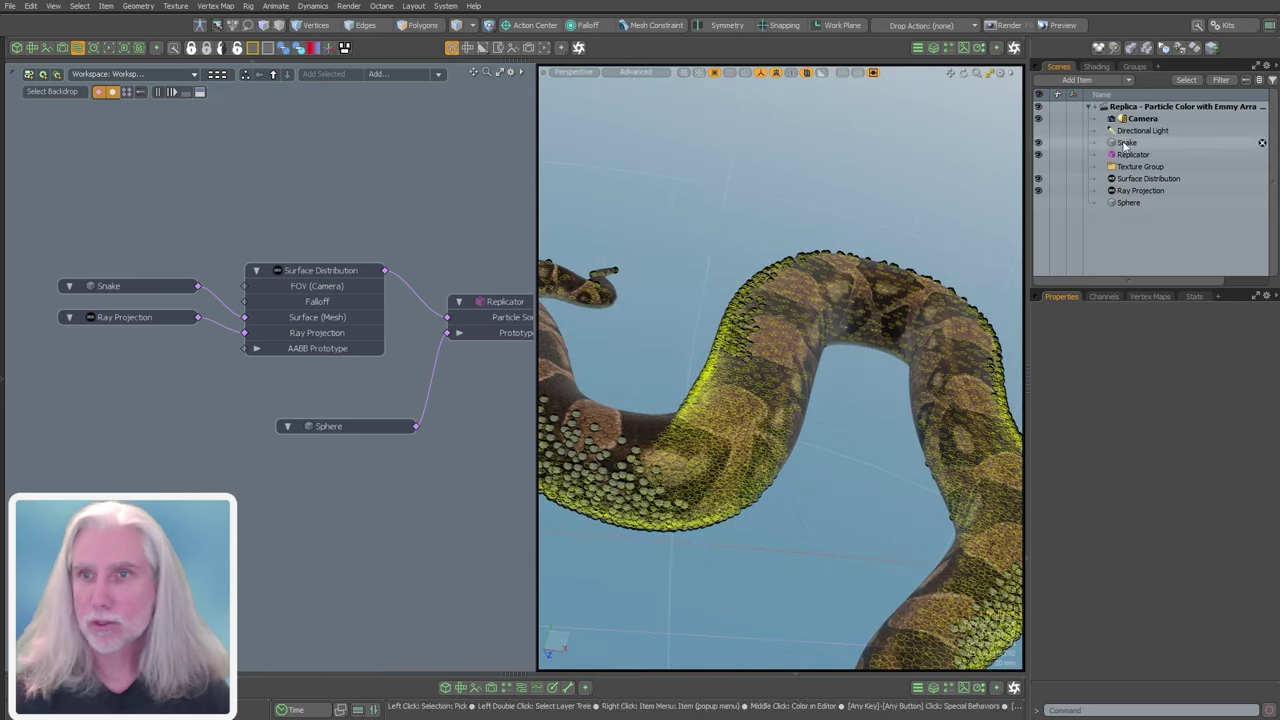
- Turn off Display Packing for the Surface Distribution and inspect the spheres on the whole snake
left_click(318, 270)
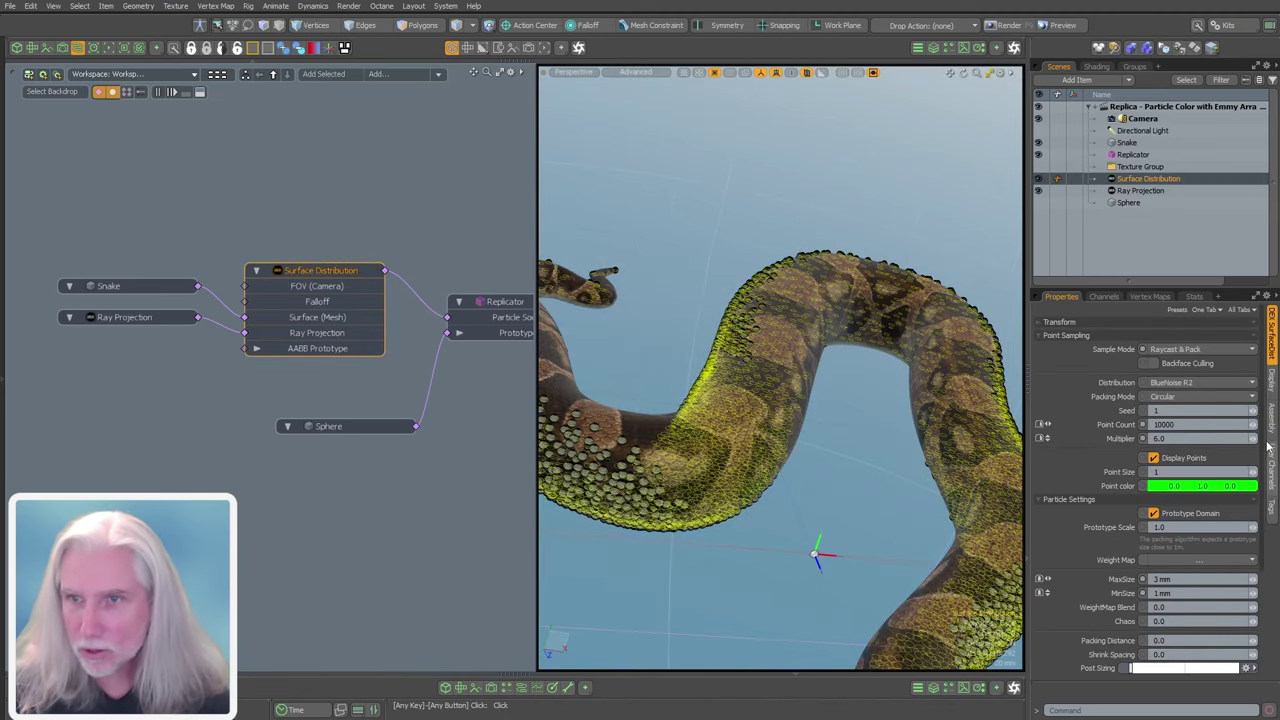
scroll(1190, 560, "down", 5)
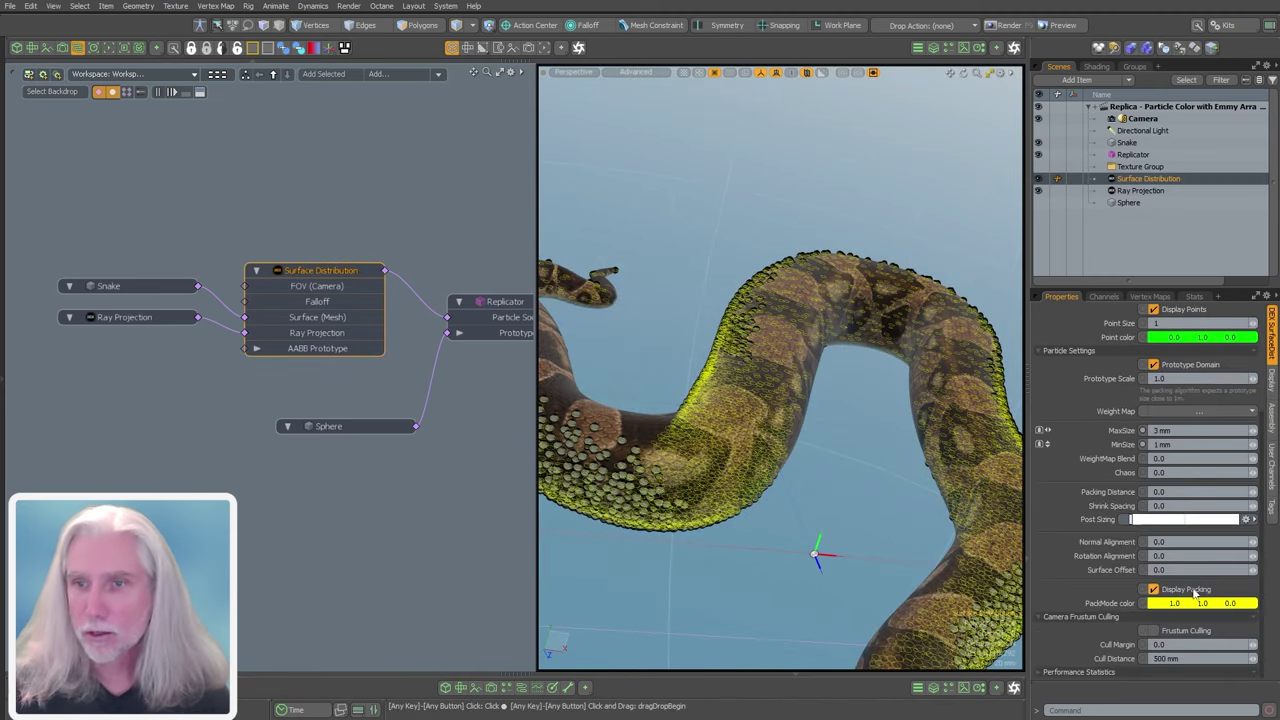
left_click(770, 615)
left_click_drag(772, 560, 765, 428, "alt")
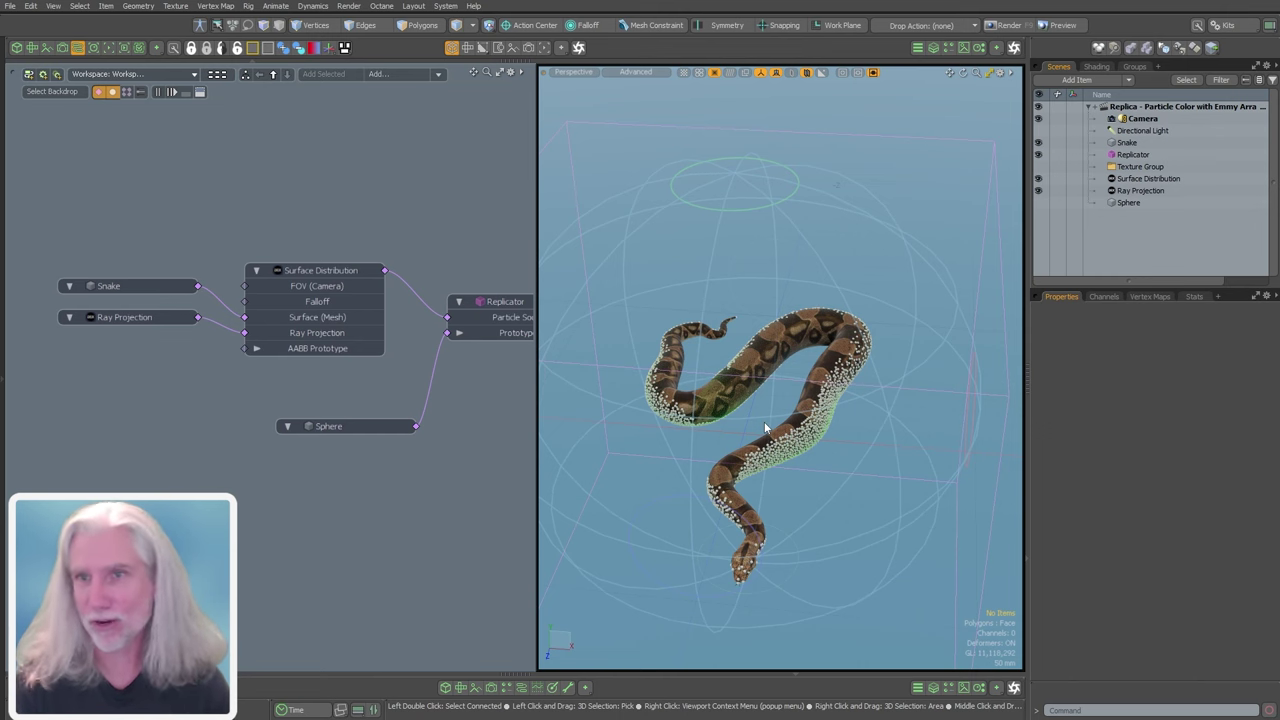
left_click_drag(802, 512, 714, 531, "alt")
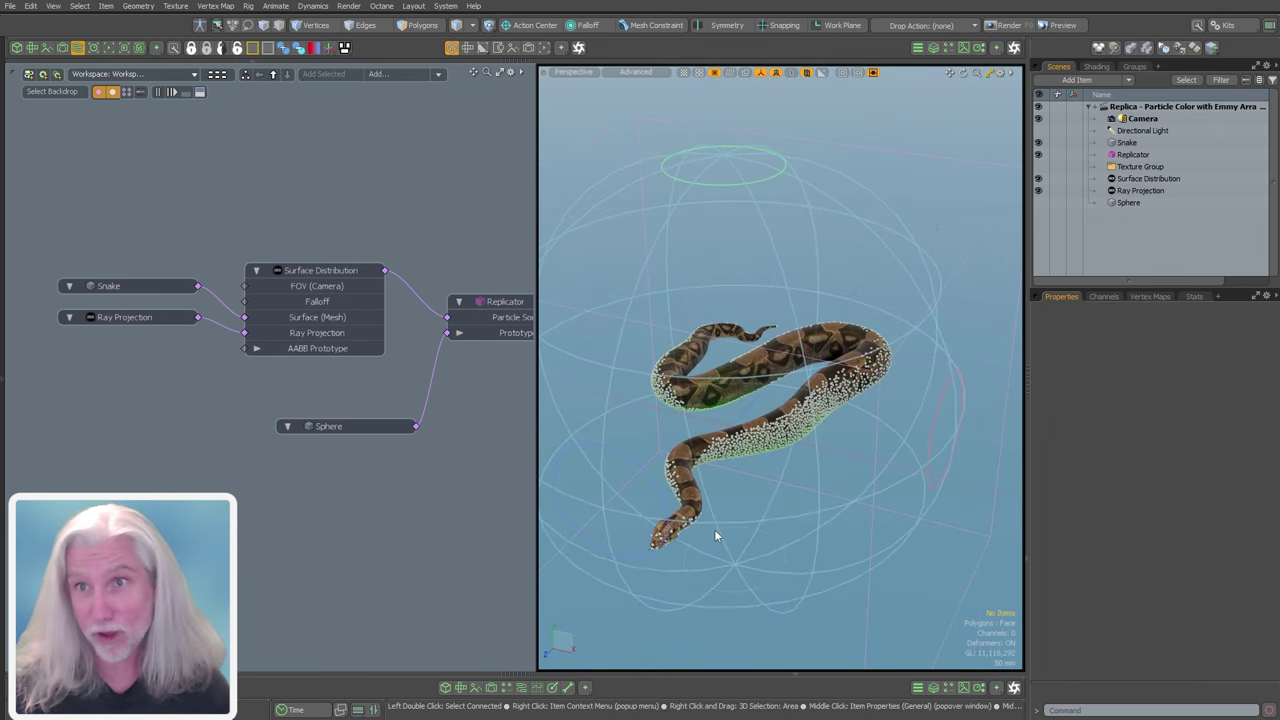
- Hide the Replicator, Surface Distribution and Ray Projection, disconnect Surface Distribution from Snake and the Replicator, and close the schematic
left_click(1038, 154)
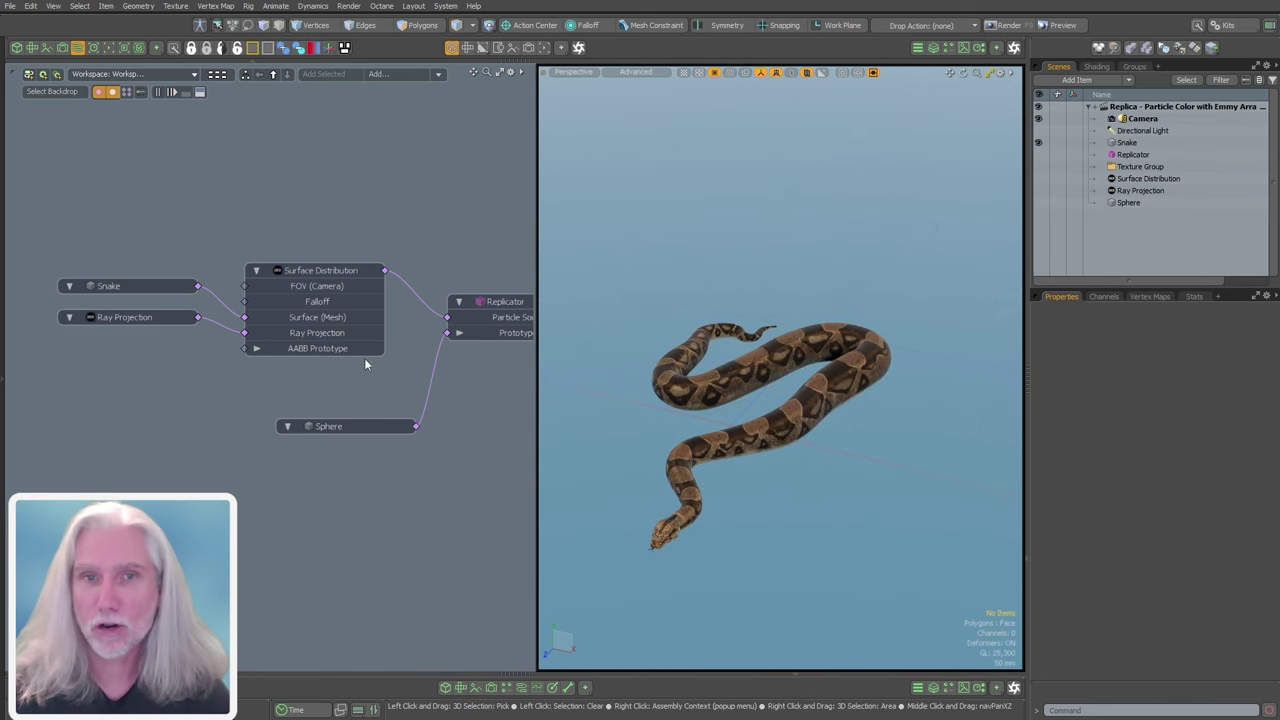
left_click_drag(400, 313, 368, 306, "alt")
mouse_move(280, 304)
left_mouse_down("alt")
mouse_move(366, 304)
mouse_move(257, 304)
left_mouse_up("alt")
left_click_drag(300, 253, 259, 248, "alt")
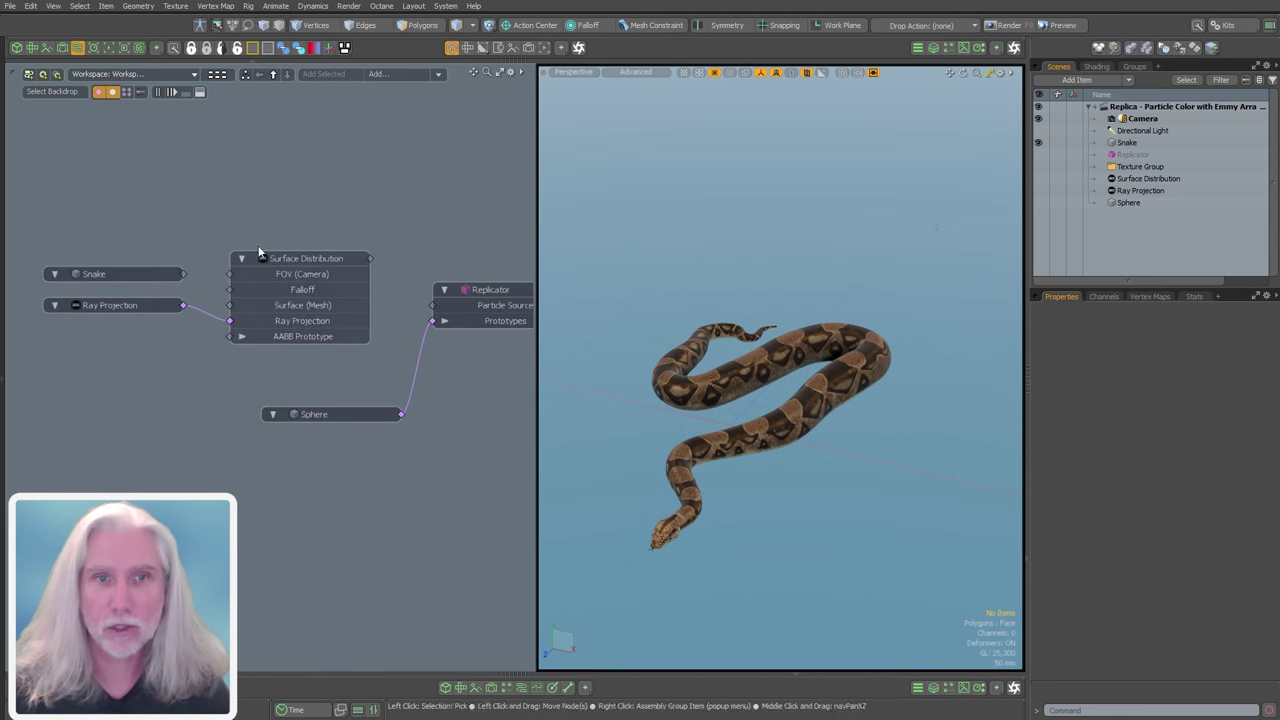
left_click(77, 48)
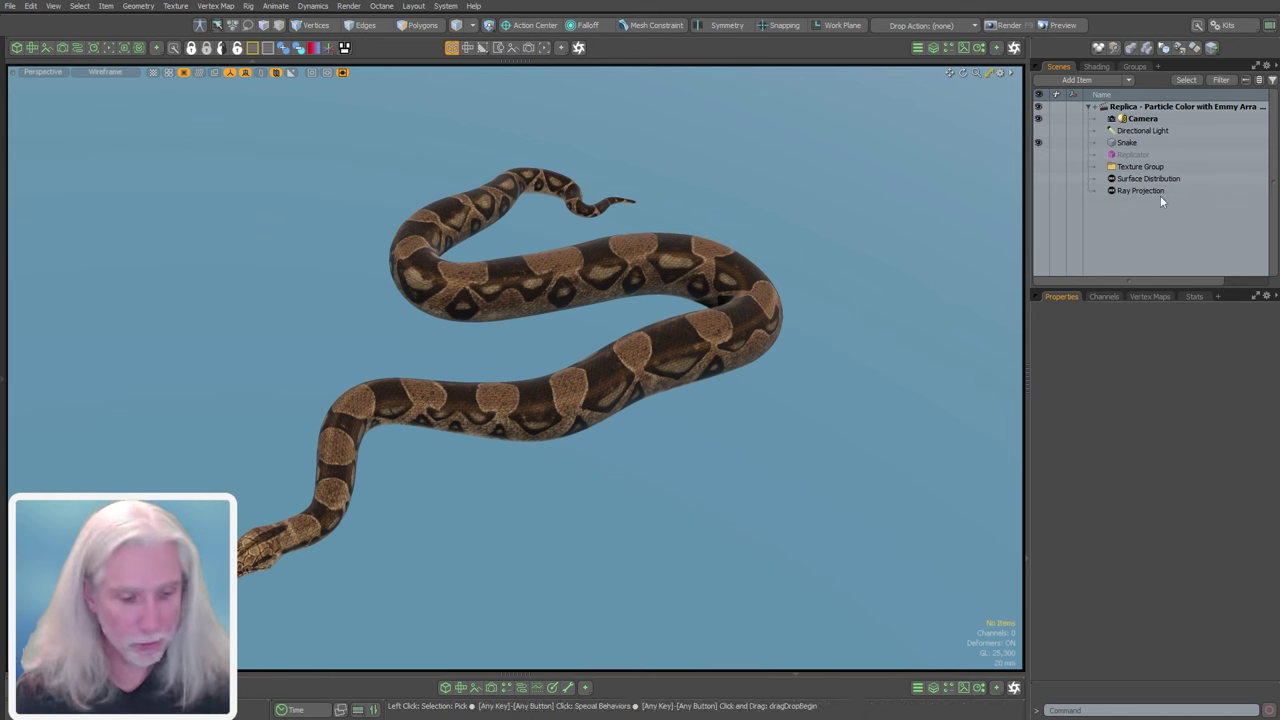
- Add a new mesh item directly below Snake in the item list and name it Source Curve
key("n")
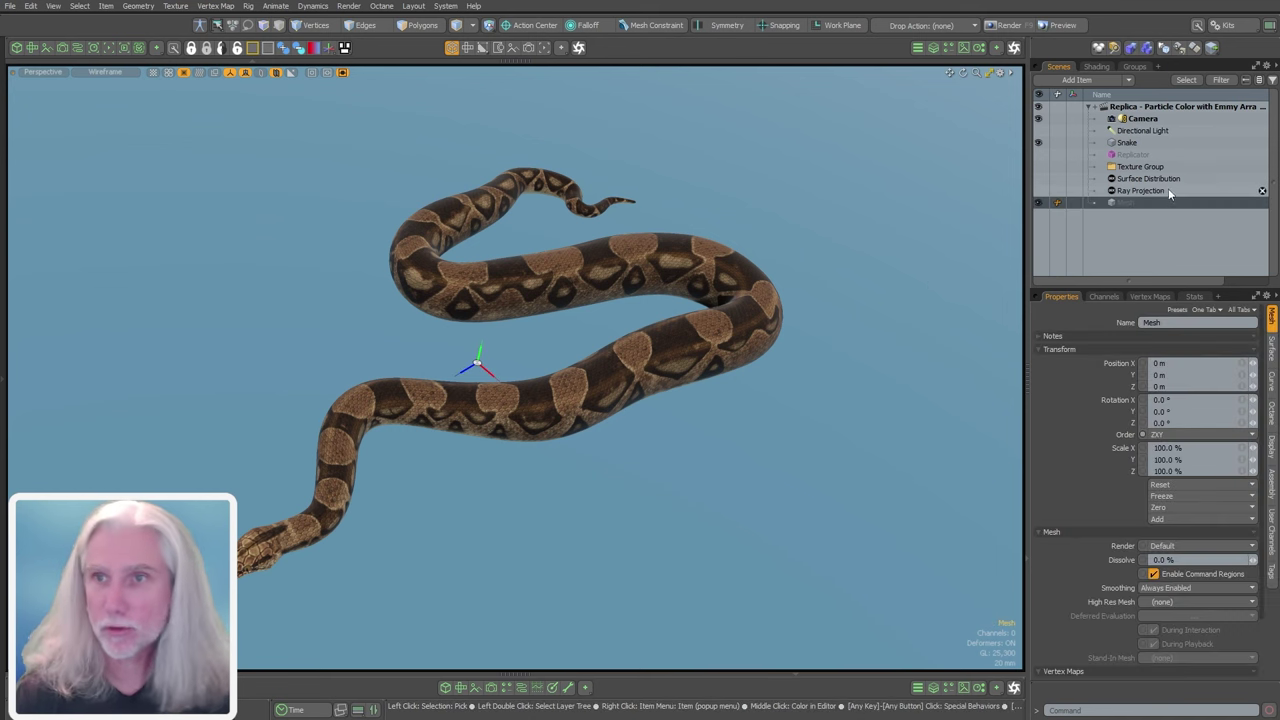
left_click_drag(1132, 203, 1155, 153)
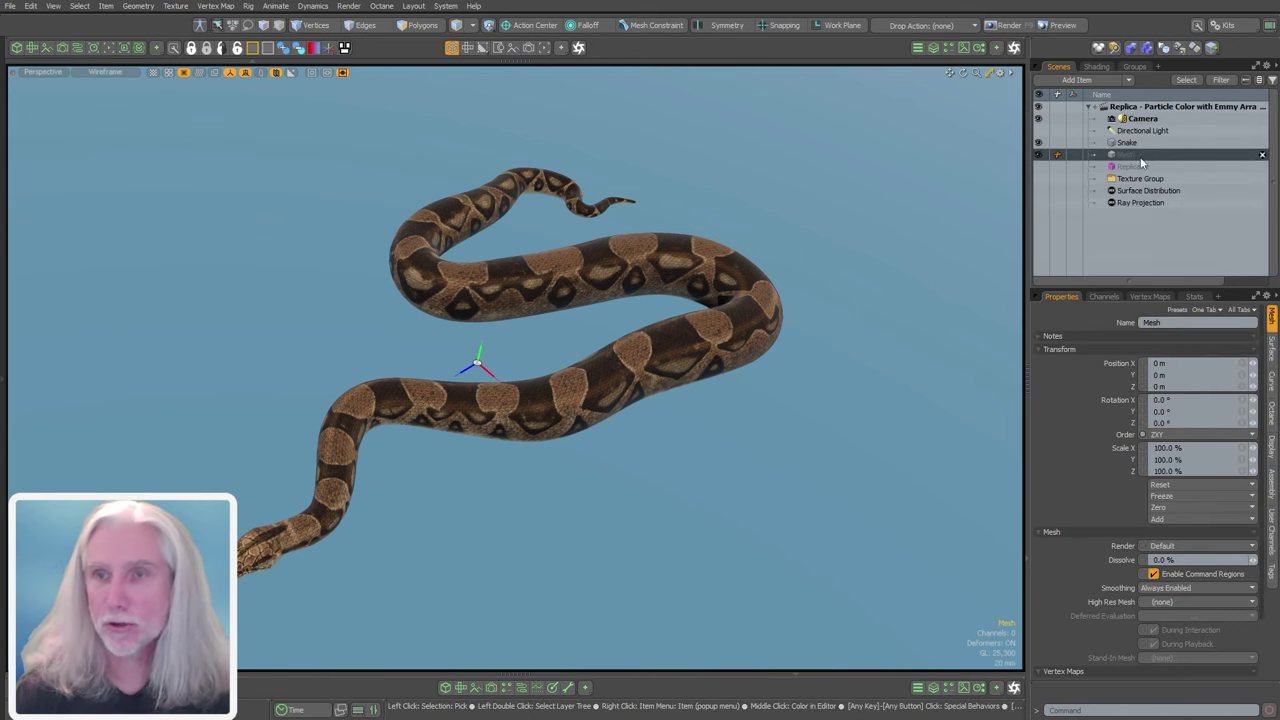
double_click(1140, 157)
type("Source Curve")
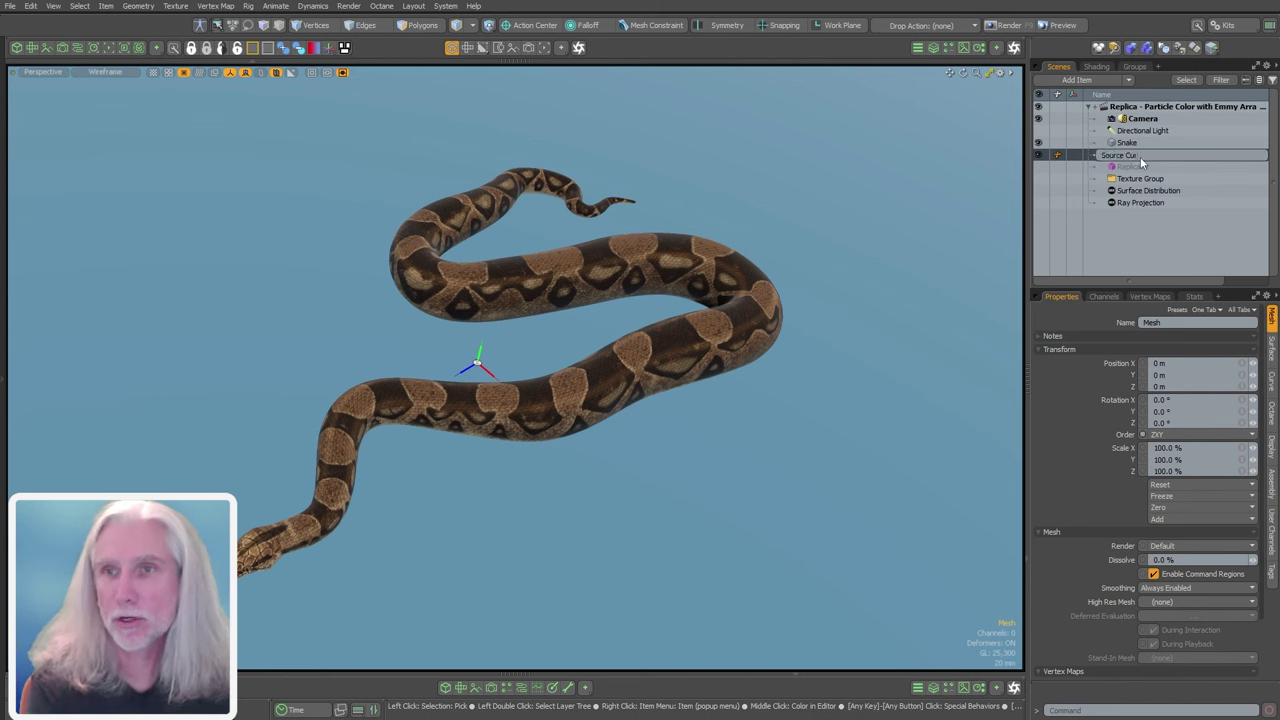
key("Return")
- Add another mesh item named Target Curve and place it directly below Source Curve
key("n")
double_click(1141, 158)
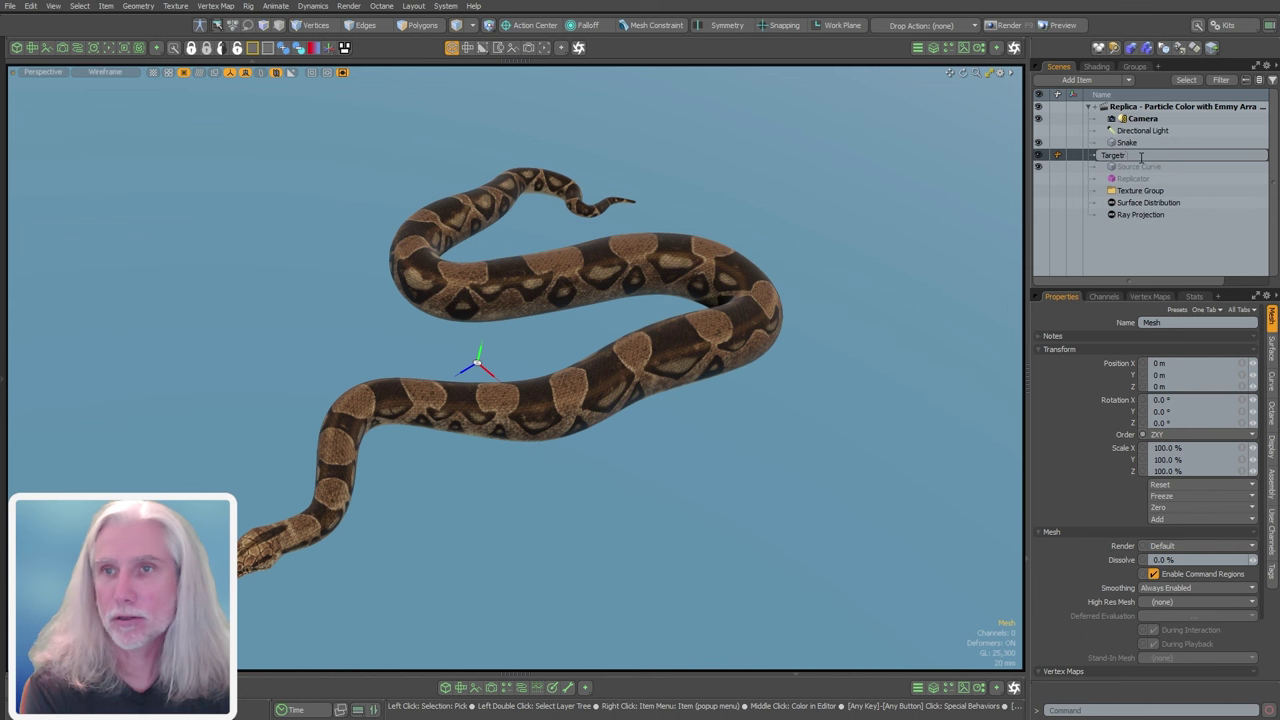
type("Target Curve")
key("Return")
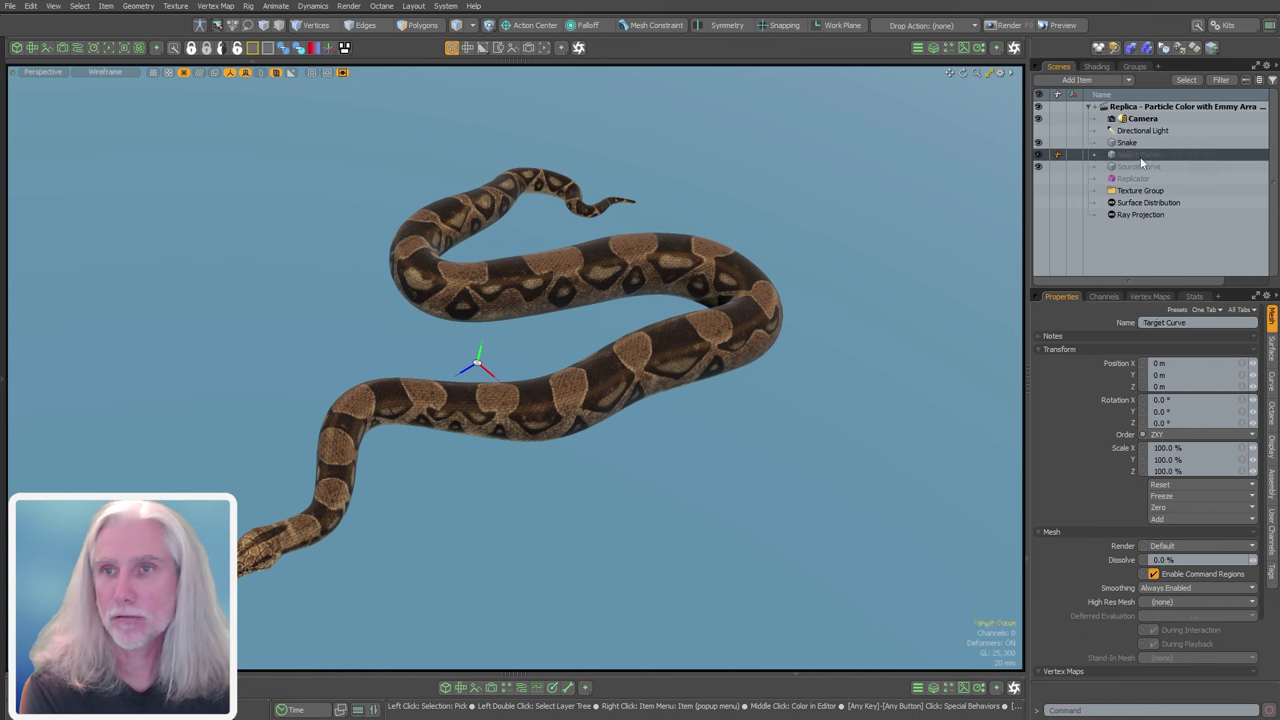
left_click_drag(1134, 157, 1132, 173)
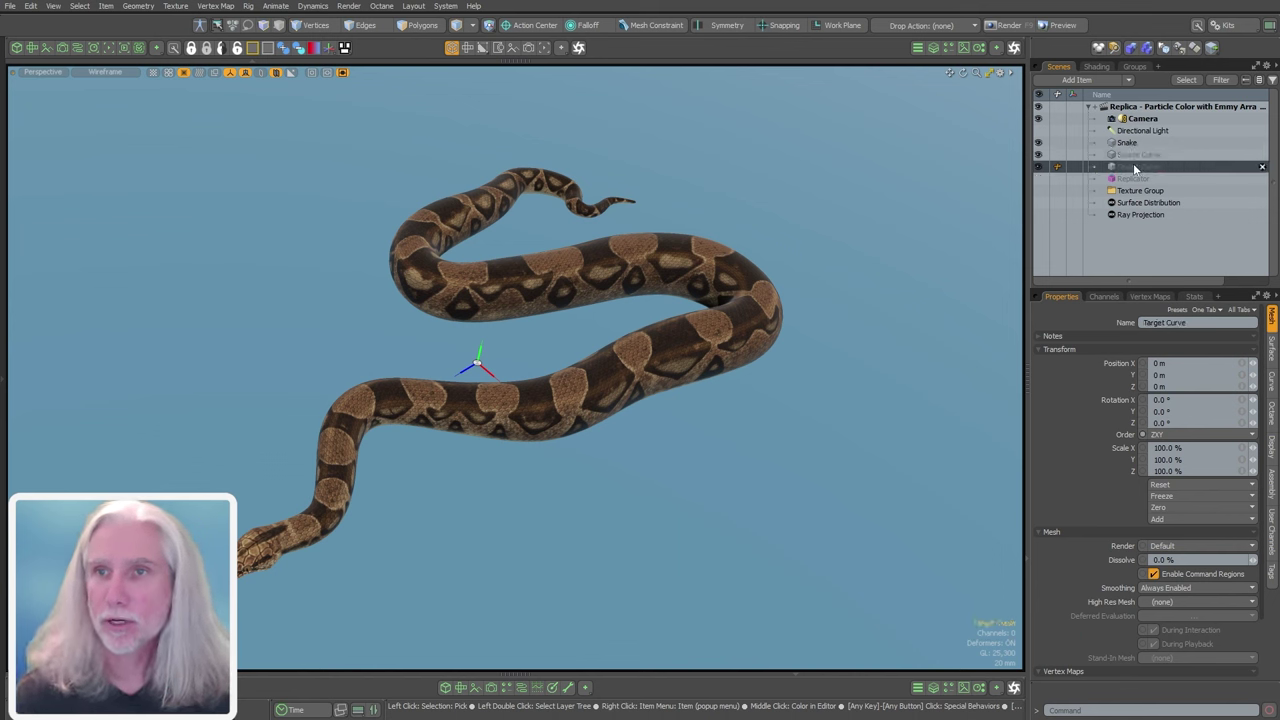
- Select Source Curve, show the snake from above in wireframe, and start the Curve tool
left_click(1133, 156)
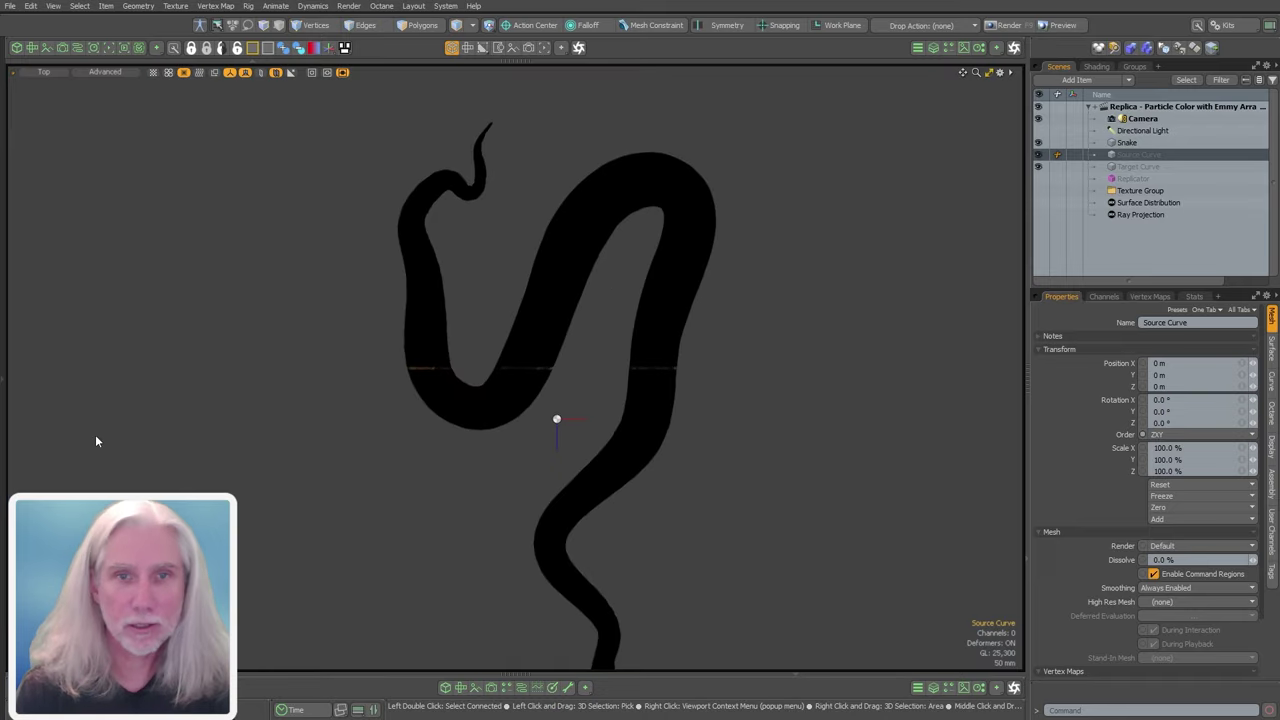
left_click(5, 481)
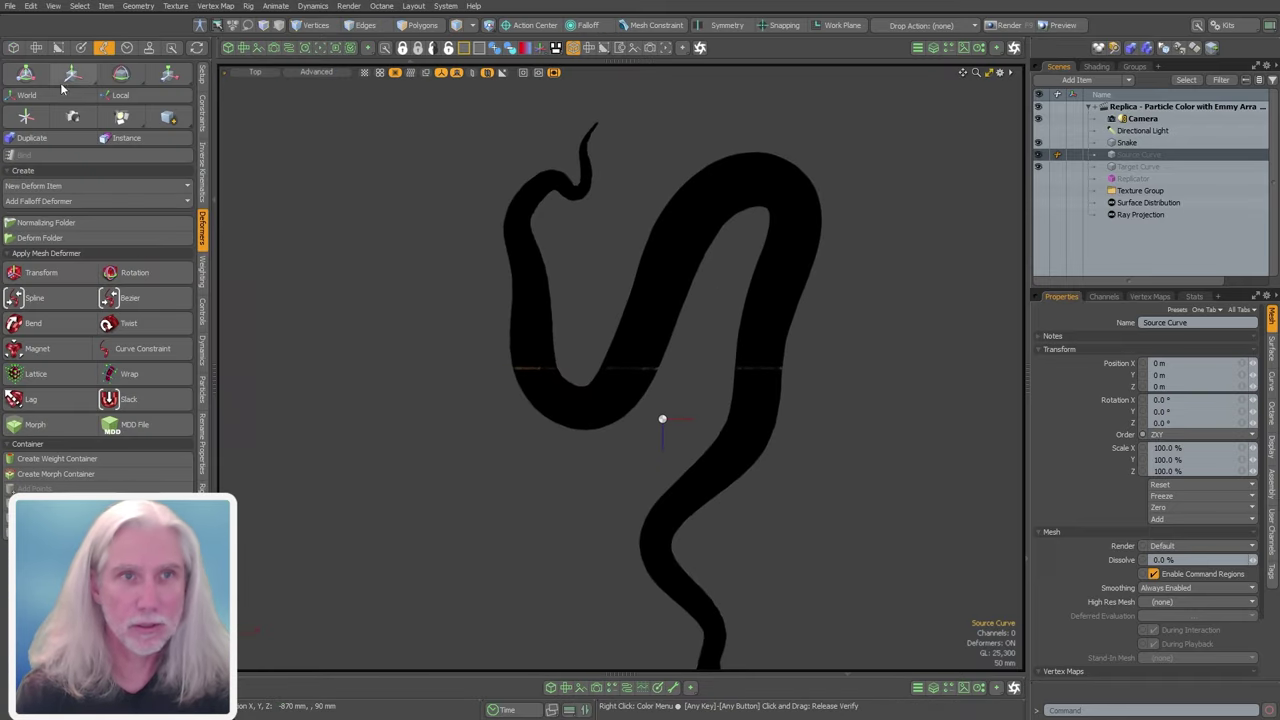
left_click(202, 76)
left_click(14, 48)
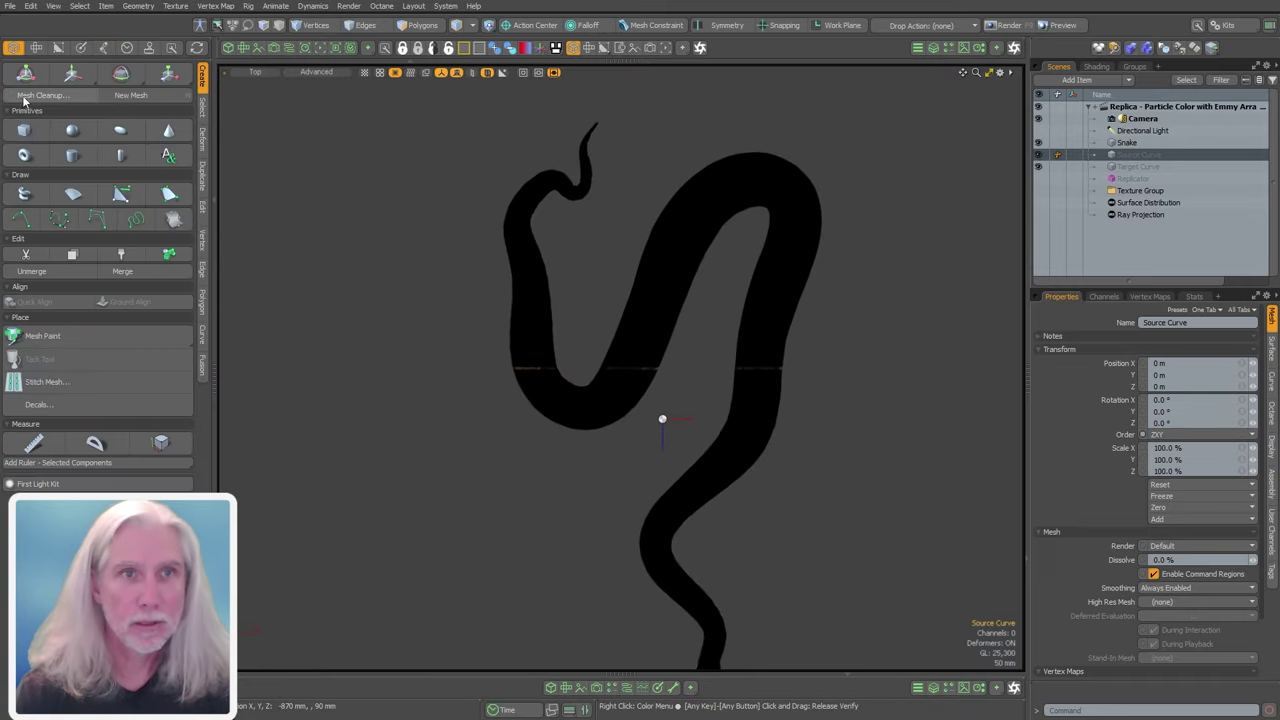
left_click(28, 220)
left_click_drag(562, 341, 551, 345, "alt+shift")
key("ctrl+2")
left_click(679, 330)
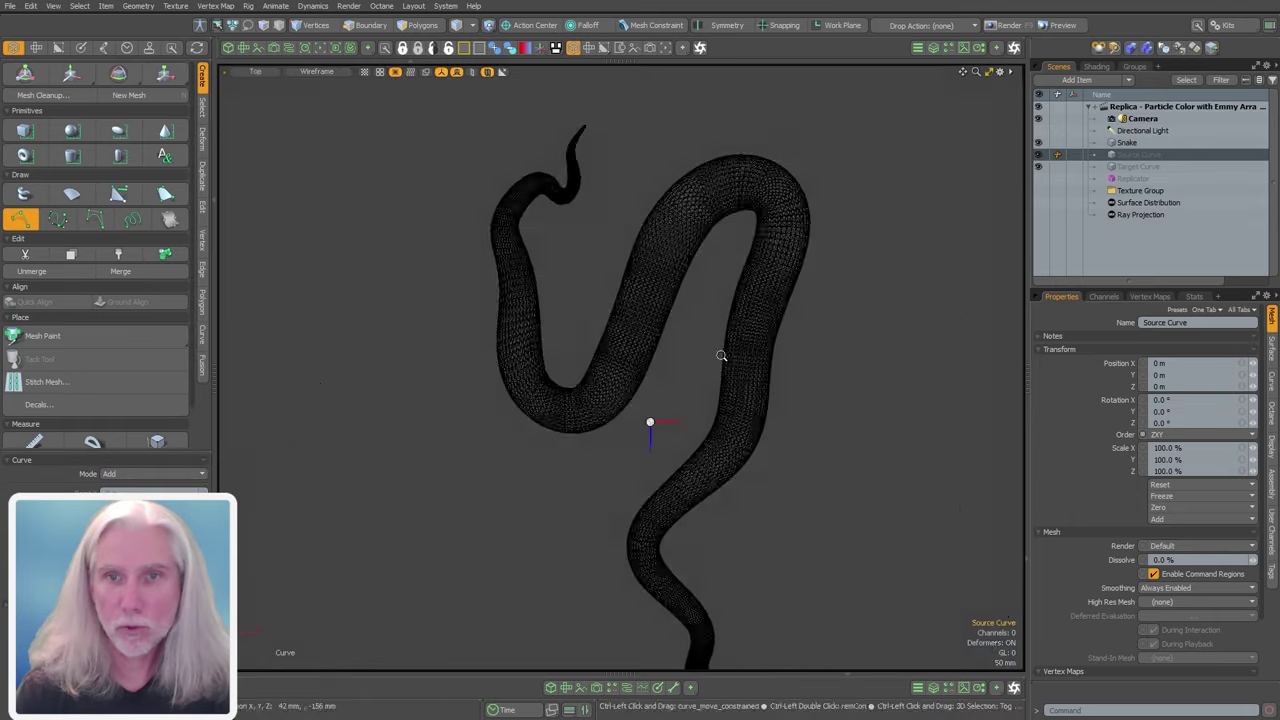
- Draw the curve from the snake's tail tip along its centerline through the tail bends into the upper body
left_click_drag(650, 357, 715, 372, "ctrl+alt")
left_click_drag(520, 190, 646, 340, "alt+shift")
left_click_drag(545, 272, 655, 150, "ctrl+alt")
left_click(649, 138)
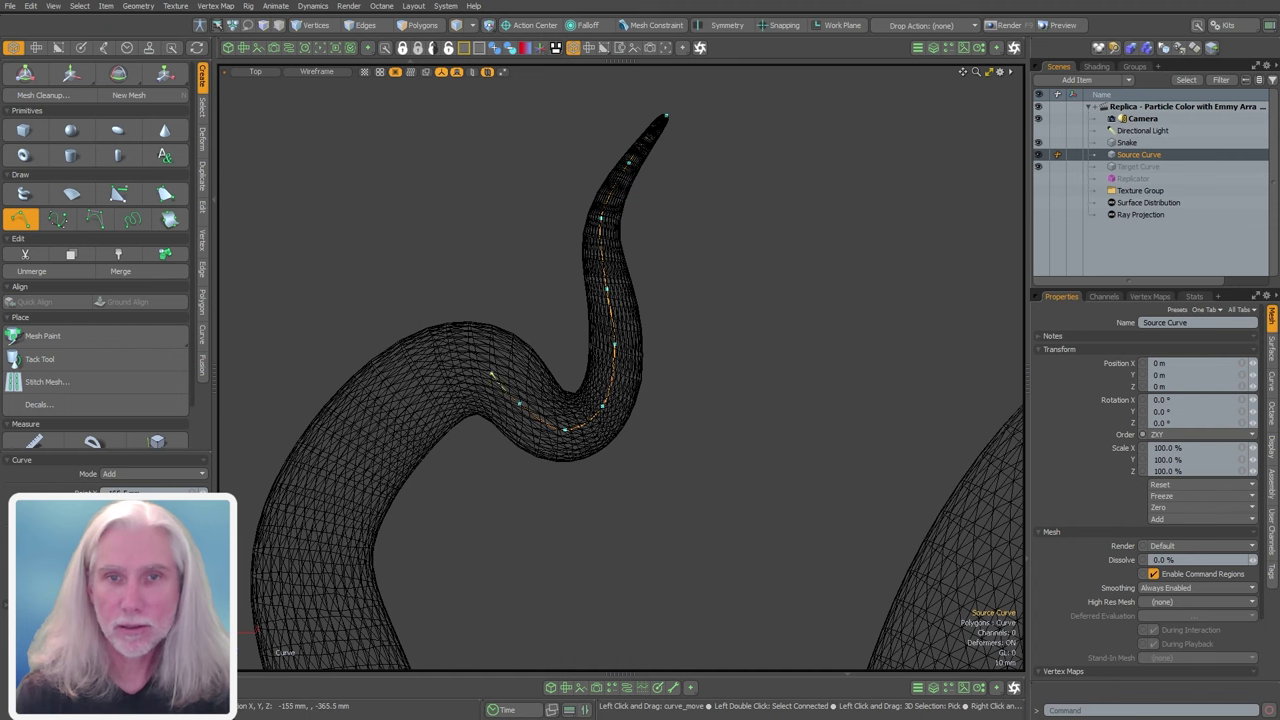
left_click_drag(365, 448, 360, 457)
left_click_drag(360, 457, 440, 285, "alt+shift")
left_click_drag(405, 349, 400, 366)
left_click_drag(400, 366, 444, 229, "alt+shift")
left_click(442, 288)
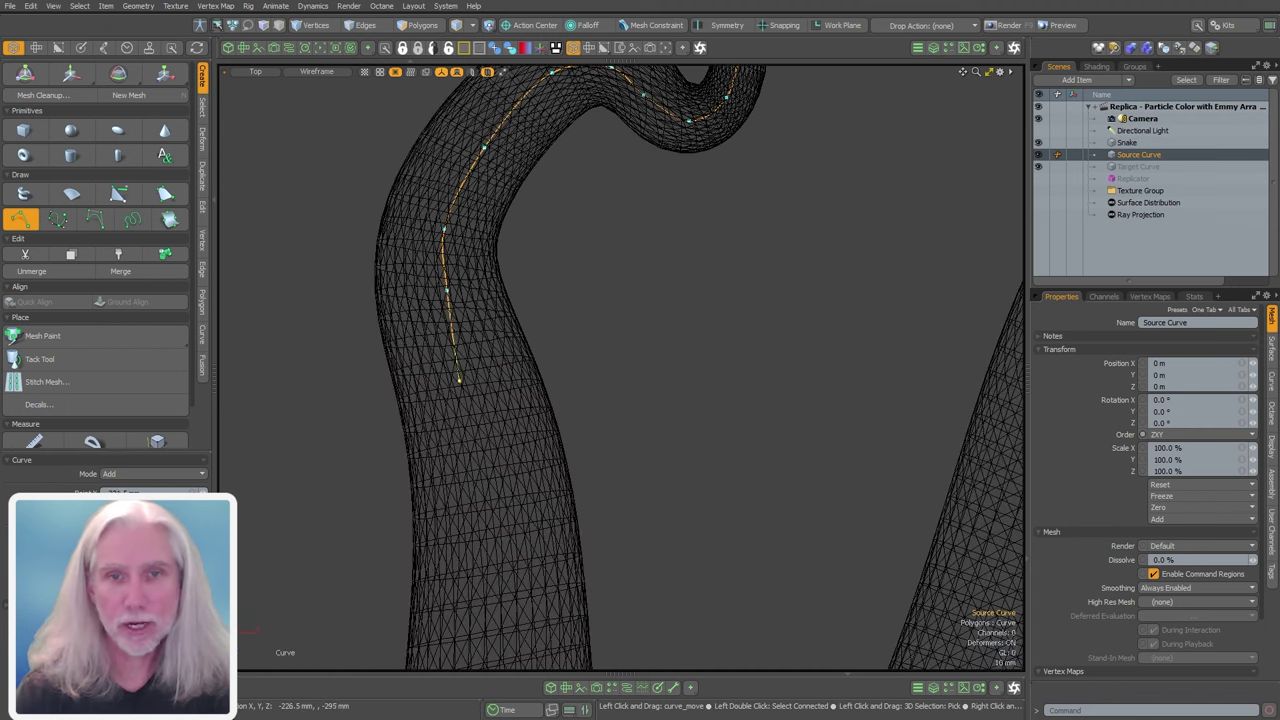
- Continue the Source Curve along the middle of the straight body section into the first large U-shaped bend
left_click_drag(487, 443, 525, 212, "alt+shift")
left_click(529, 287)
scroll(524, 366, "down", 3)
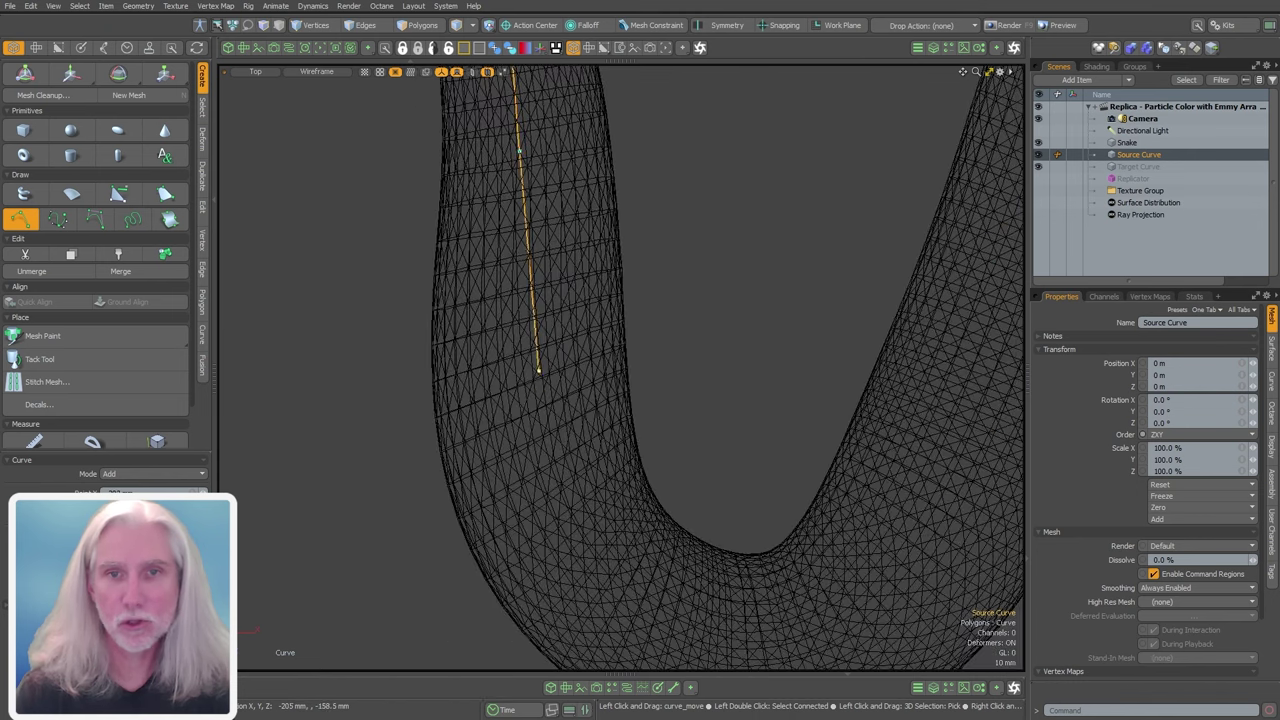
scroll(523, 363, "down", 1)
scroll(522, 354, "down", 2)
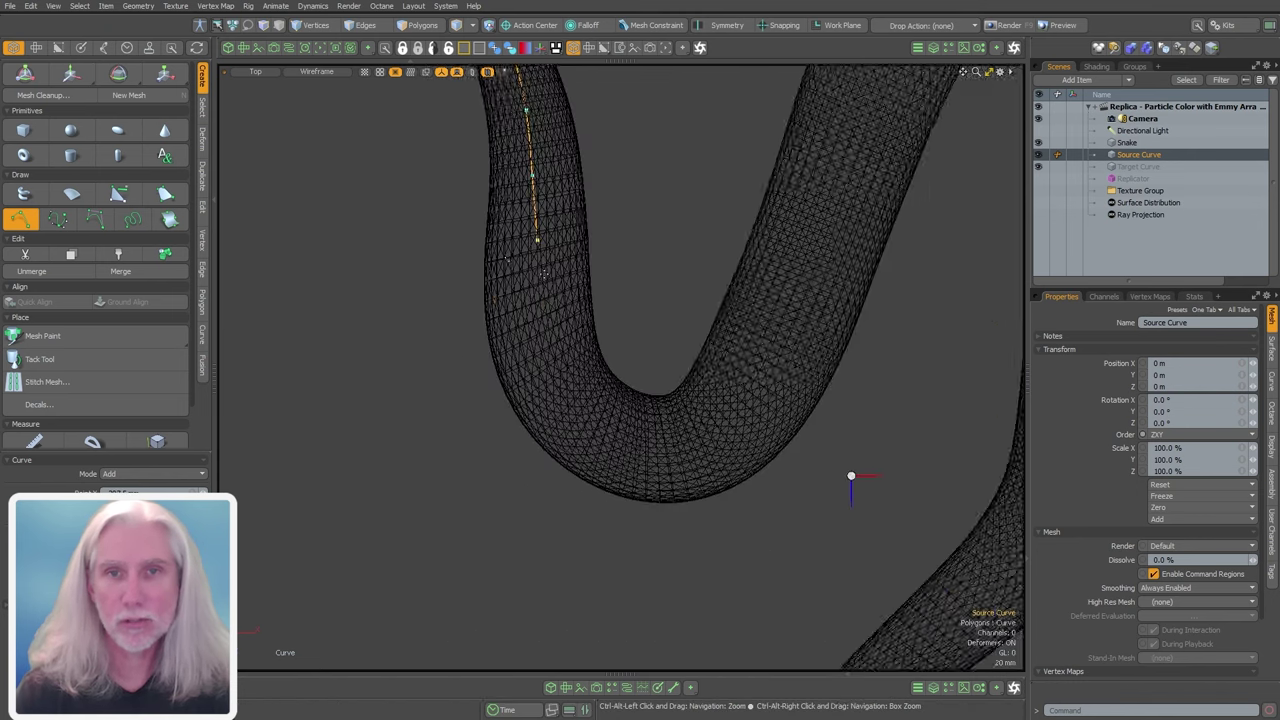
left_click_drag(535, 437, 575, 525)
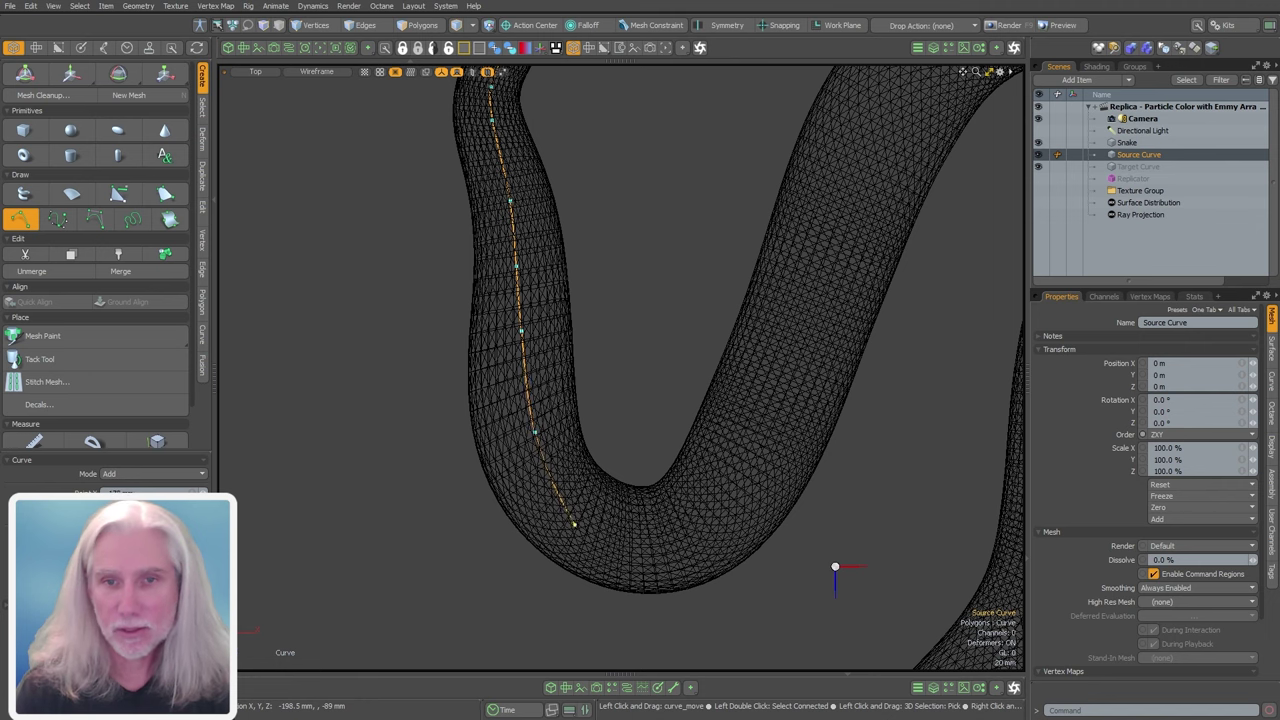
- Add curve points through the U-shaped bend, along the rising body section and around the next large bend
left_click_drag(804, 359, 788, 355)
left_click_drag(811, 302, 608, 467, "alt+shift")
left_click(624, 450)
left_click_drag(628, 405, 715, 243)
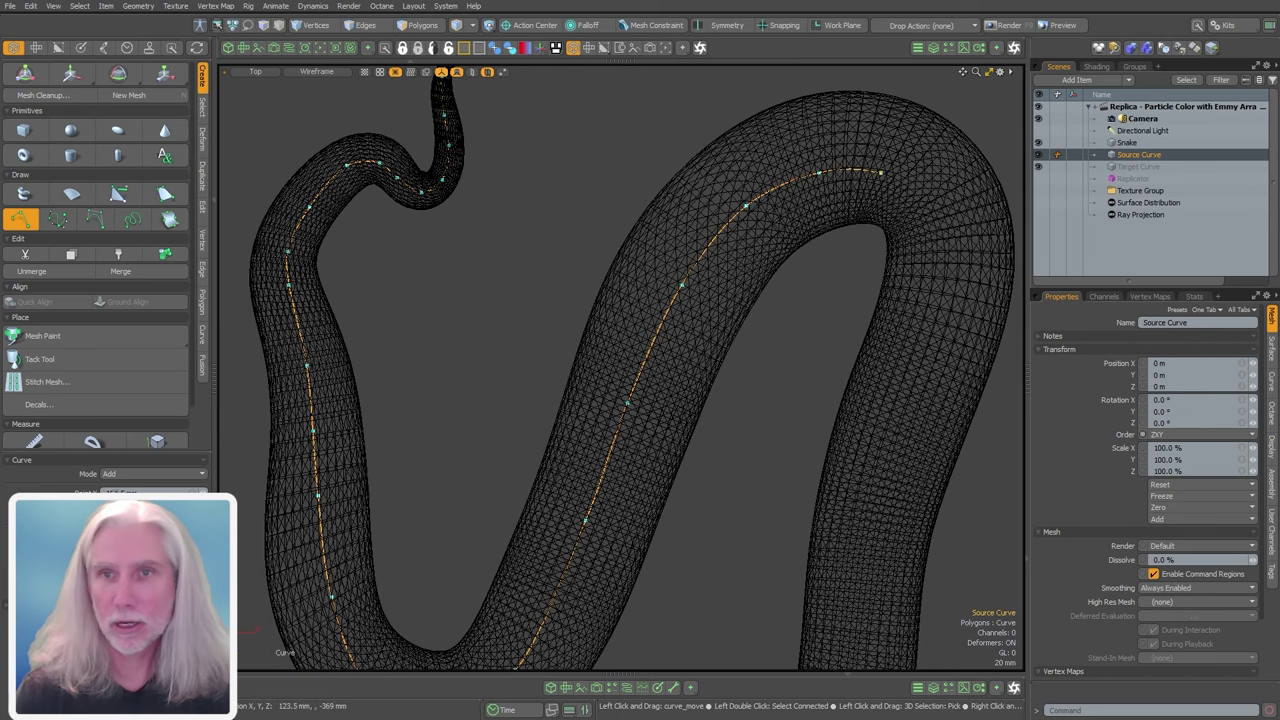
left_click_drag(935, 197, 954, 261)
left_click(848, 255)
left_click_drag(938, 365, 844, 261, "alt+shift")
- Carry the curve along the descending body section into the bend before the neck, and smooth its path by adjusting one point
left_click_drag(812, 383, 805, 320, "alt+shift")
left_click(803, 334)
left_click_drag(779, 412, 771, 343)
left_click(767, 391)
left_click_drag(755, 450, 719, 500)
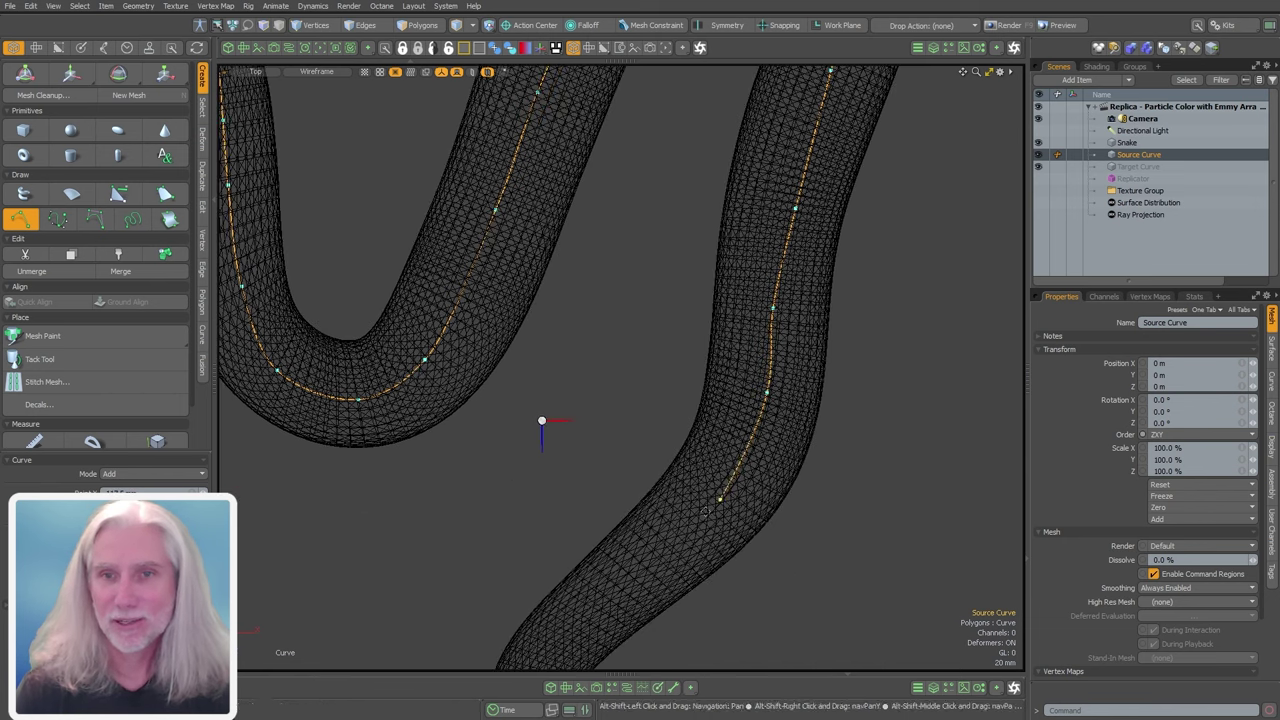
middle_click_drag(700, 480, 758, 277)
left_click_drag(727, 340, 629, 428)
middle_click_drag(614, 438, 638, 333)
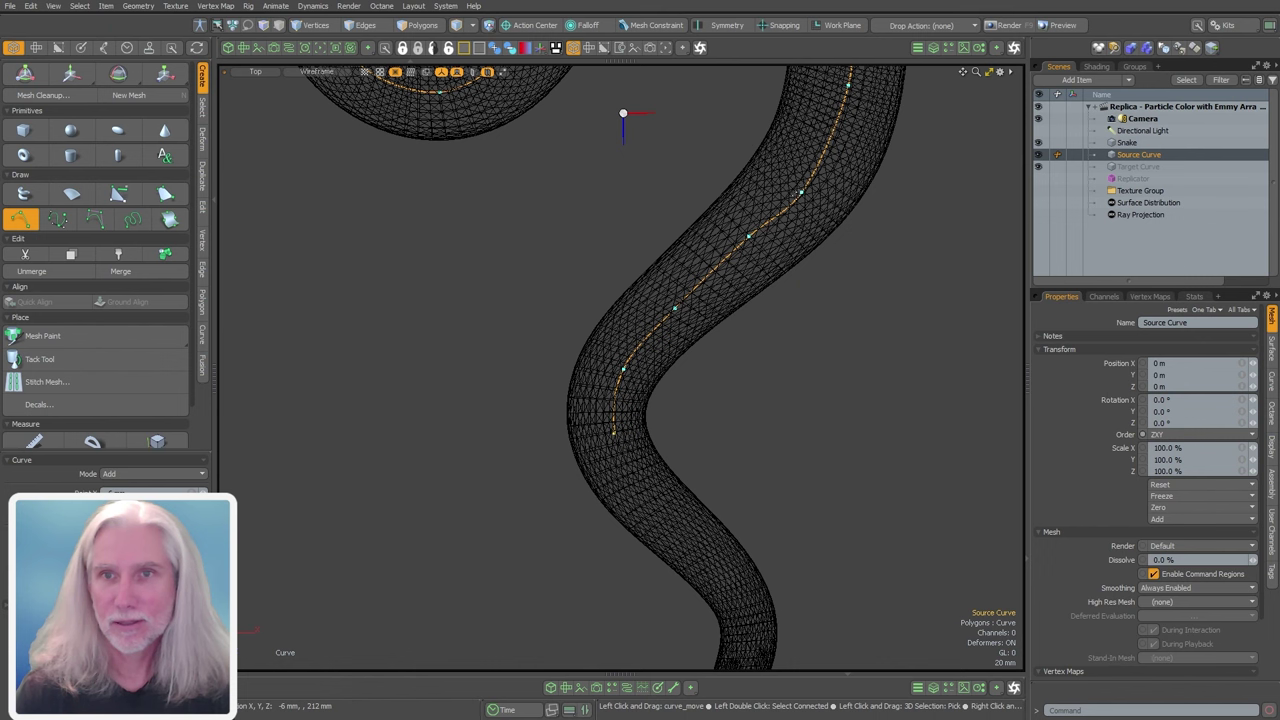
left_click_drag(803, 193, 800, 189)
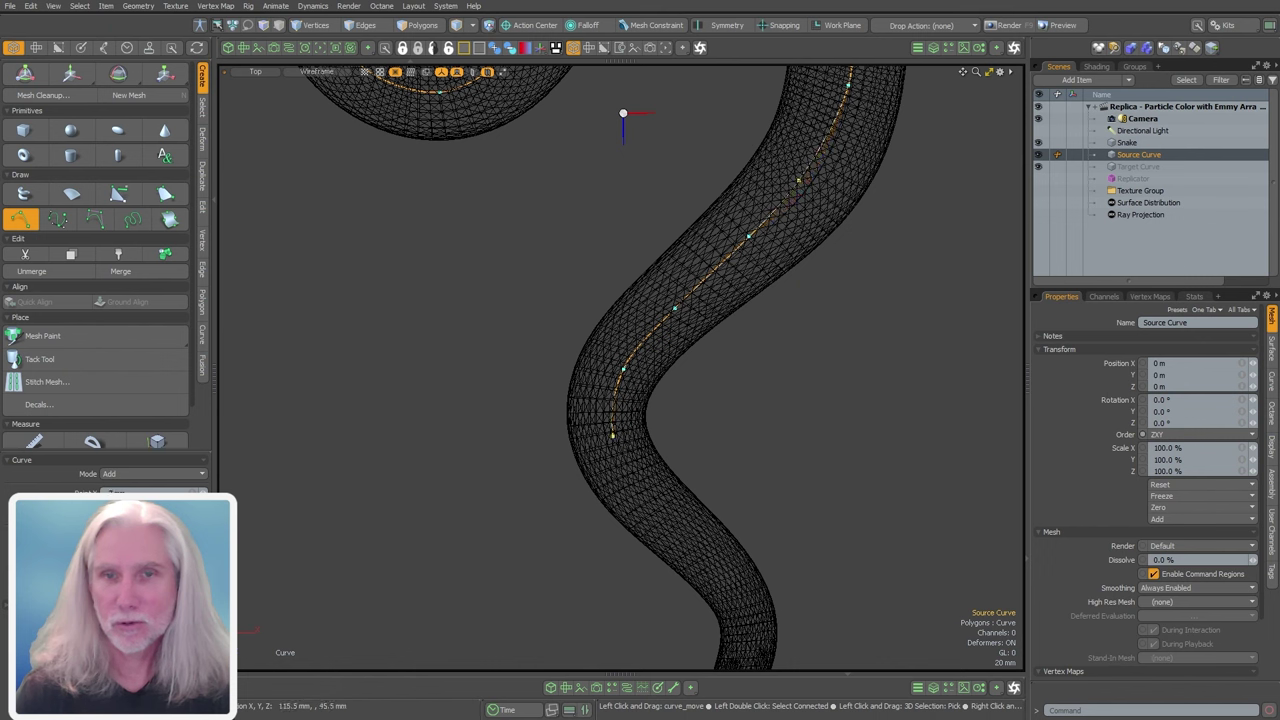
- Finish the Source Curve along the neck and through the middle of the head to the tongue tip
left_click_drag(639, 490, 645, 342, "alt+shift")
left_click(688, 388)
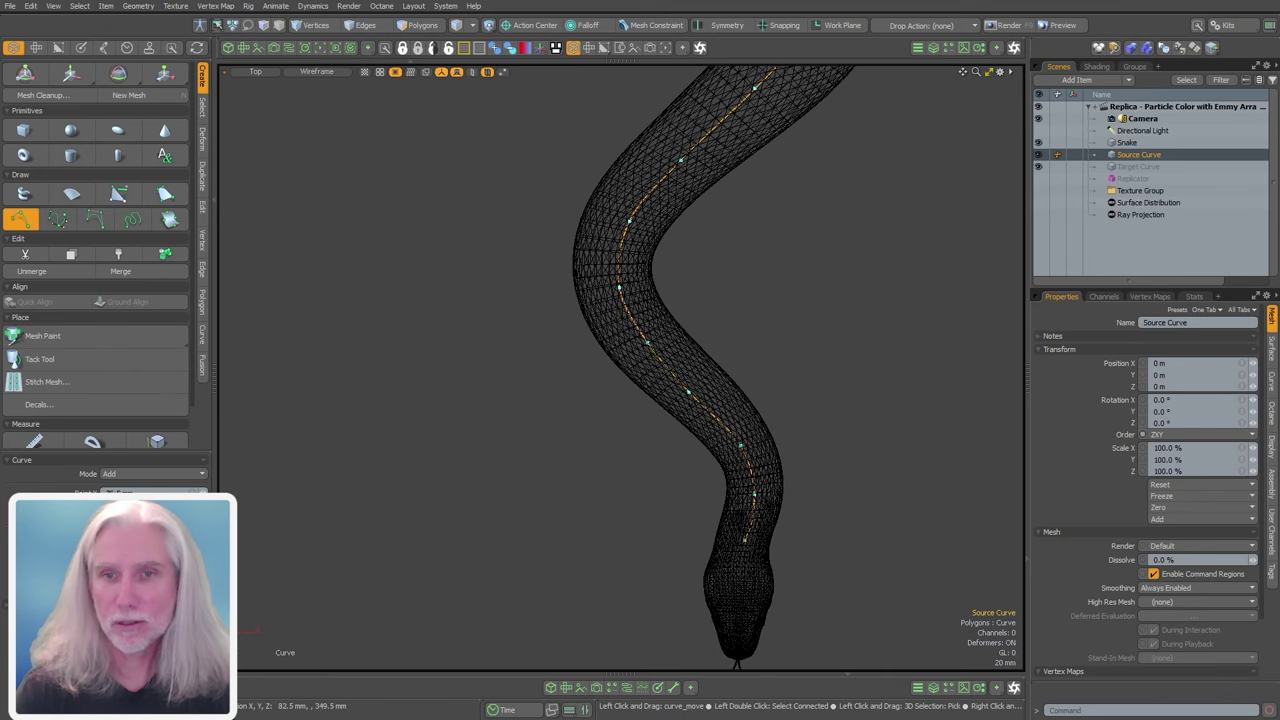
left_click_drag(740, 580, 739, 587)
left_click_drag(739, 587, 741, 425, "alt+shift")
left_click_drag(737, 462, 737, 474)
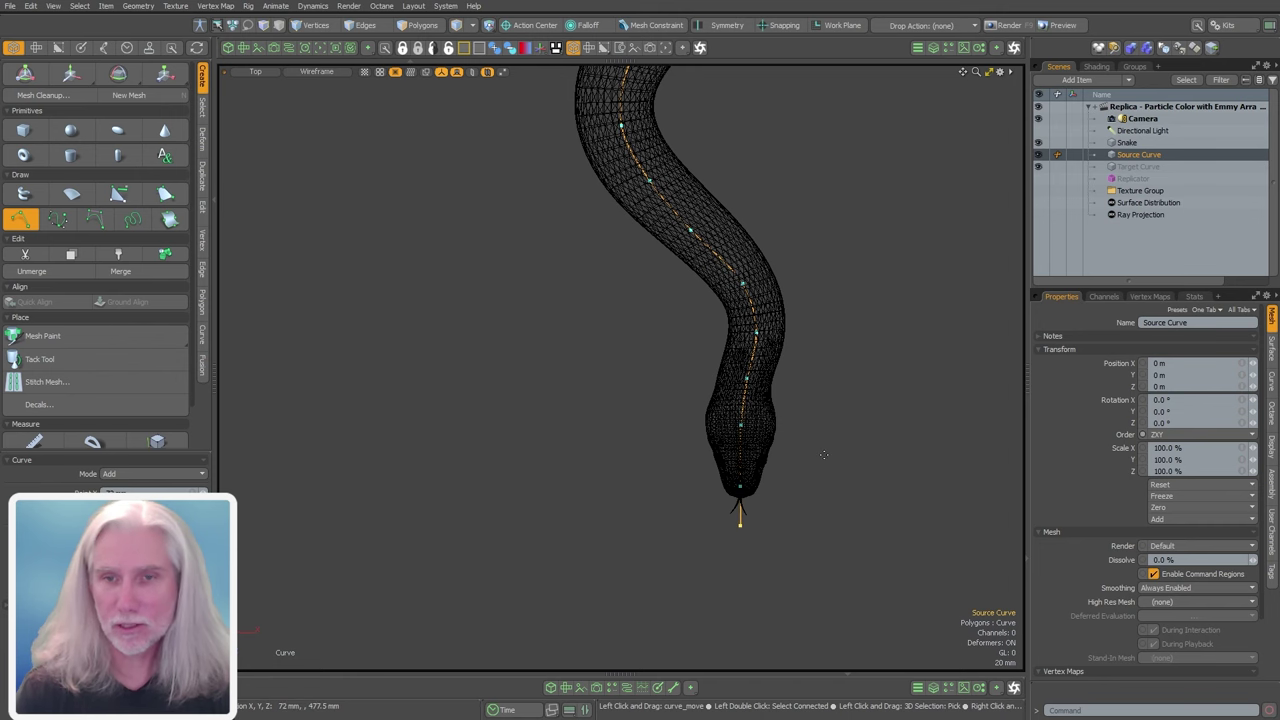
key("ctrl")
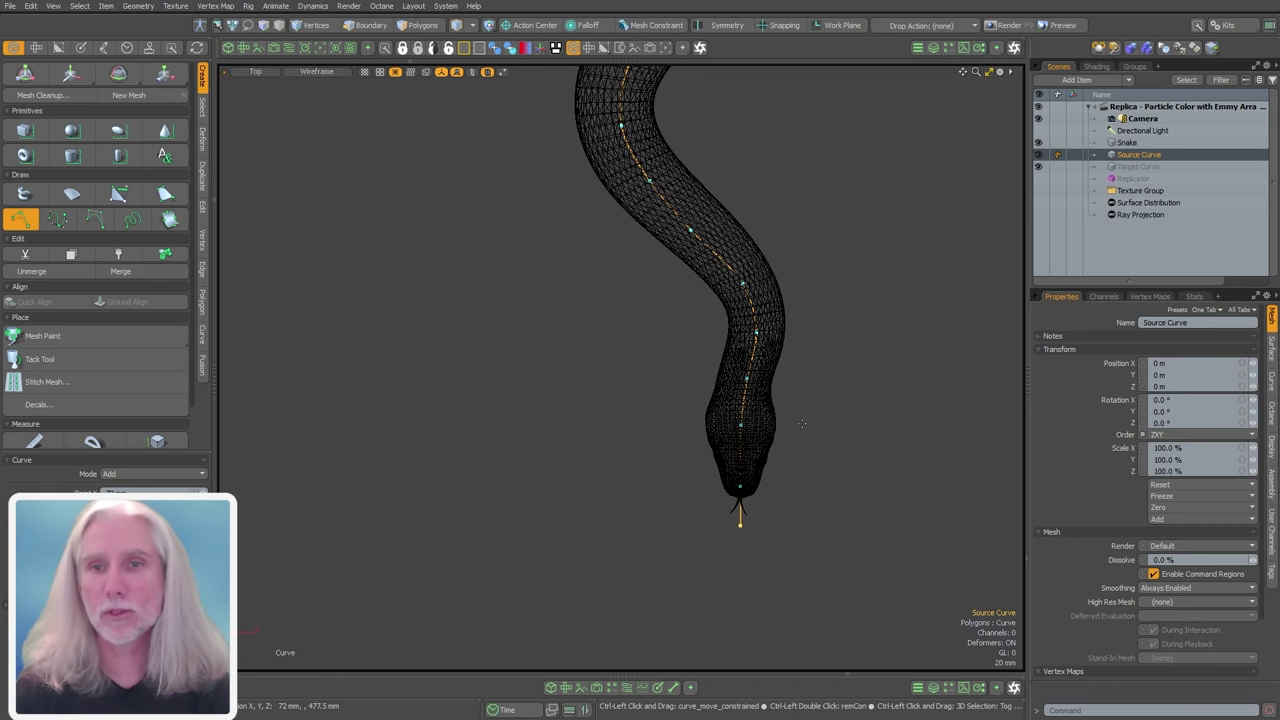
- Leave the Curve tool and compare the curve's height with the snake's body in perspective
left_click_drag(802, 424, 494, 303, "alt")
key("space")
left_click(657, 473)
left_click_drag(687, 477, 751, 534, "alt")
left_click(716, 287)
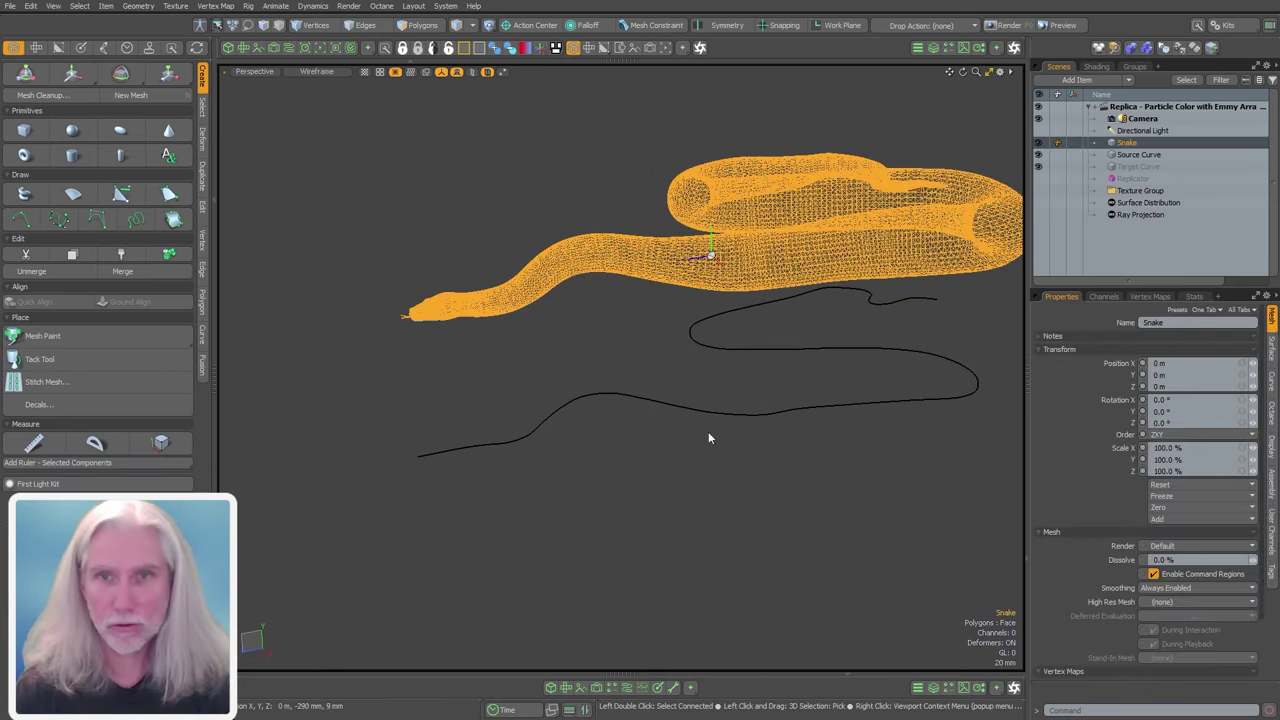
key("ctrl+shift+c")
left_click(880, 458)
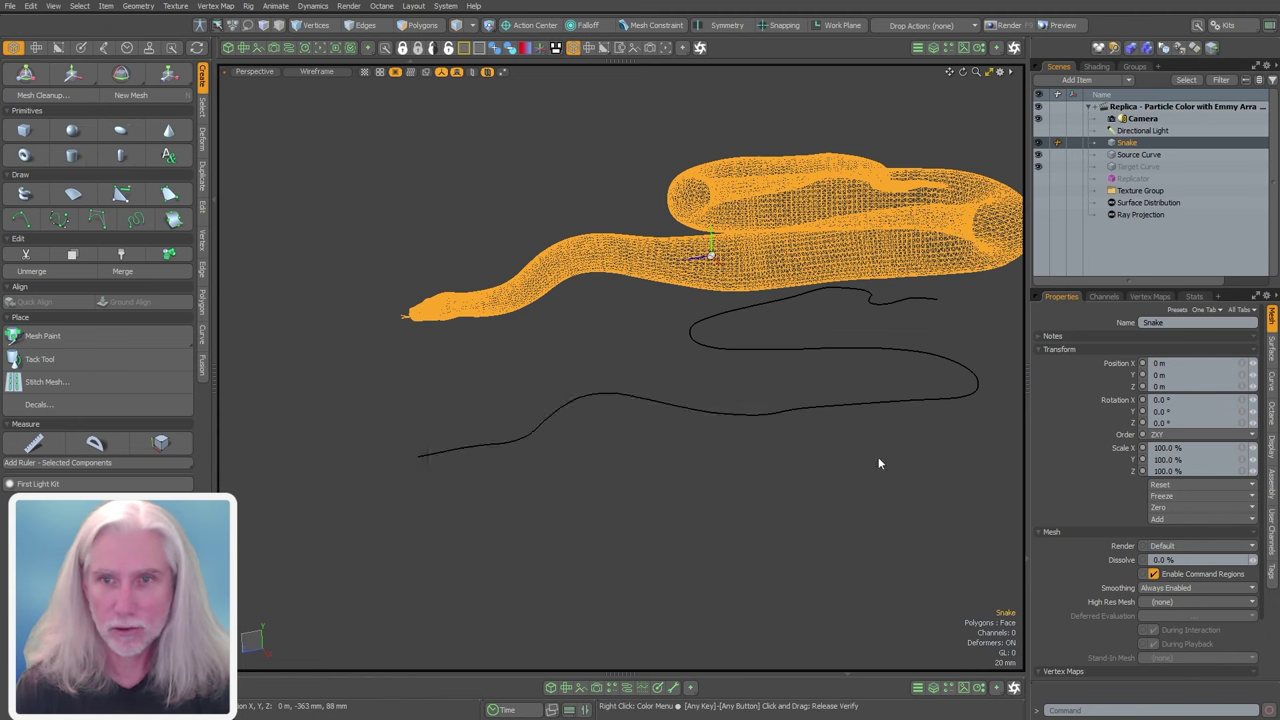
left_click(693, 336)
left_click(634, 393)
right_click(634, 393)
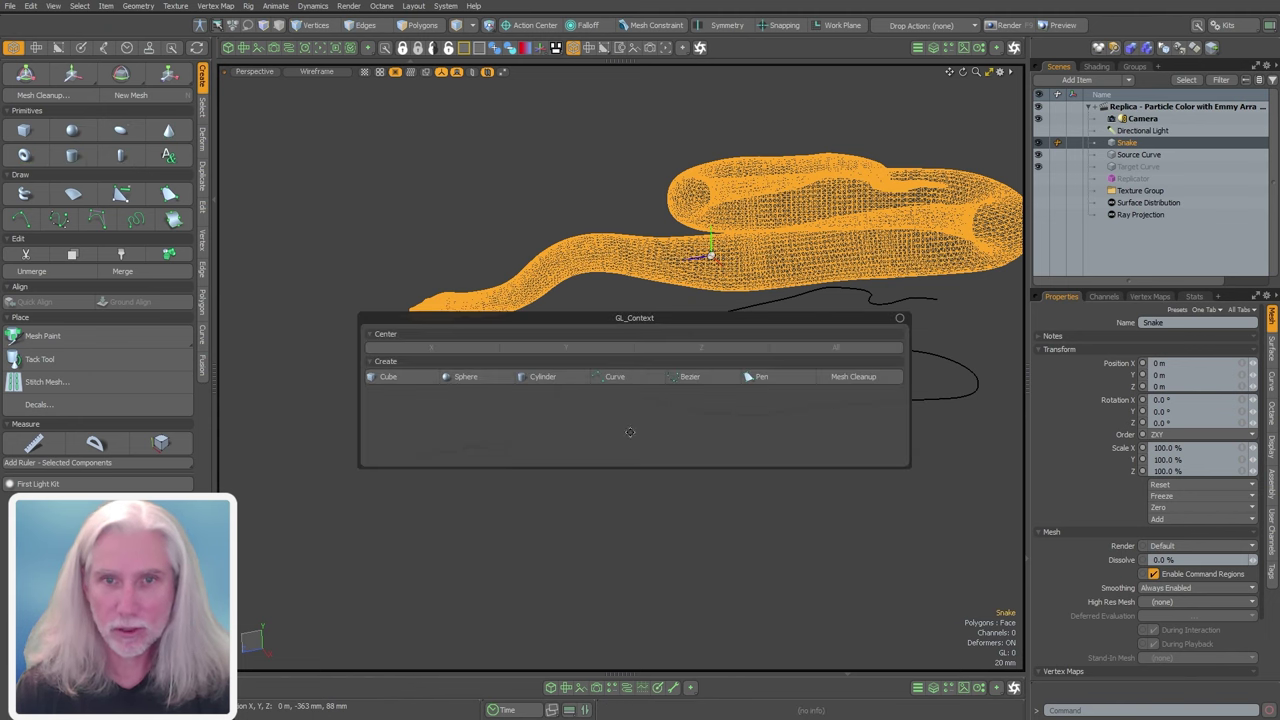
left_click(634, 565)
left_click_drag(634, 565, 640, 488, "alt")
- Show the snake from the right side and select all vertices of Source Curve
key("KP_3")
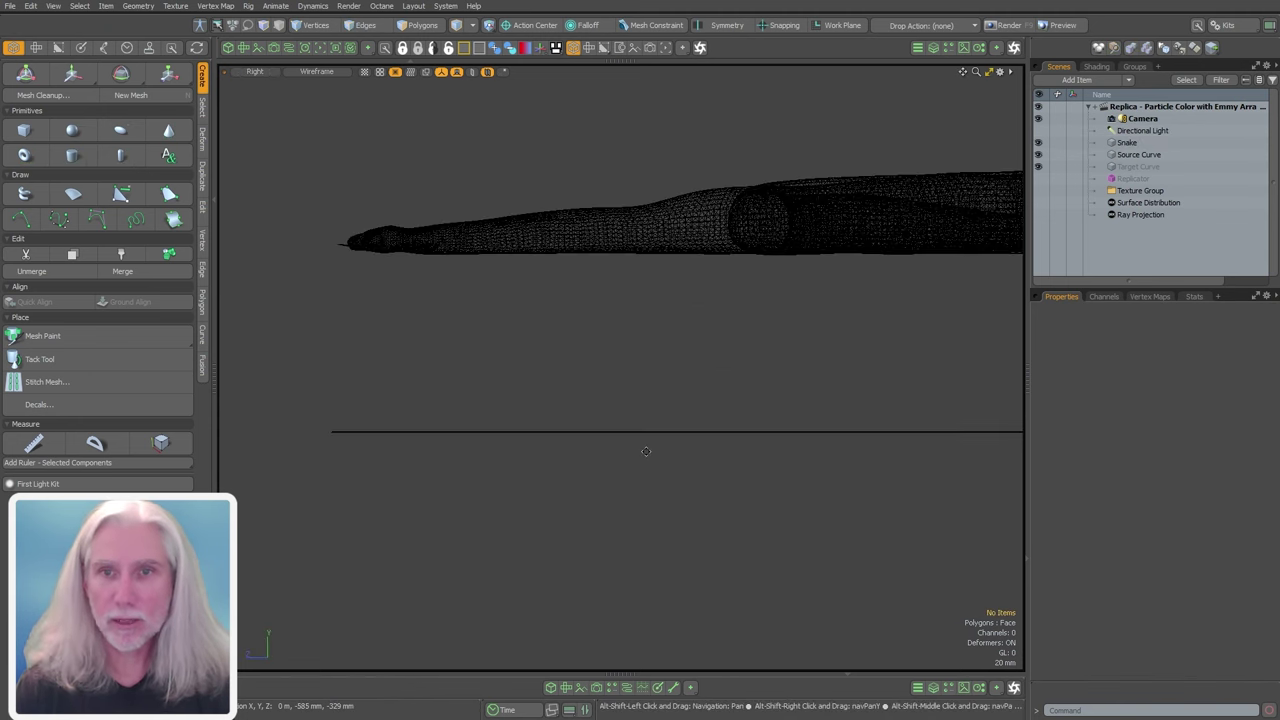
key("a")
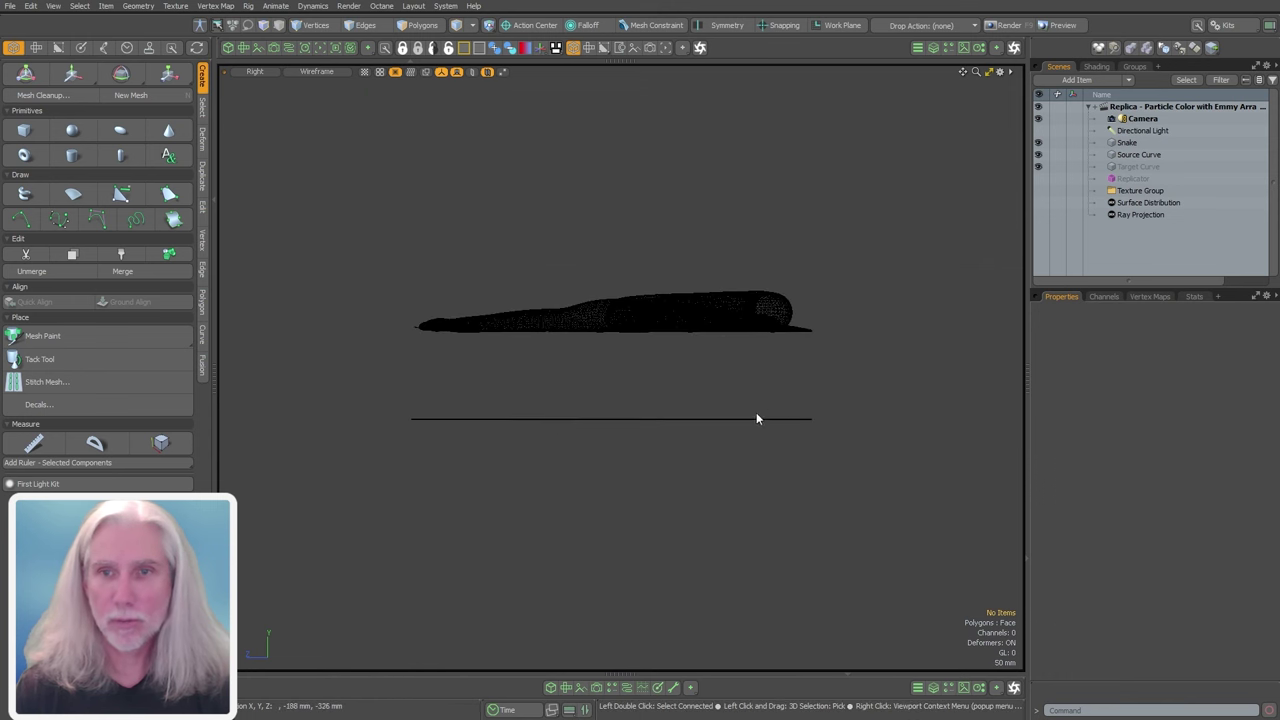
key("1")
scroll(506, 406, "up", 2)
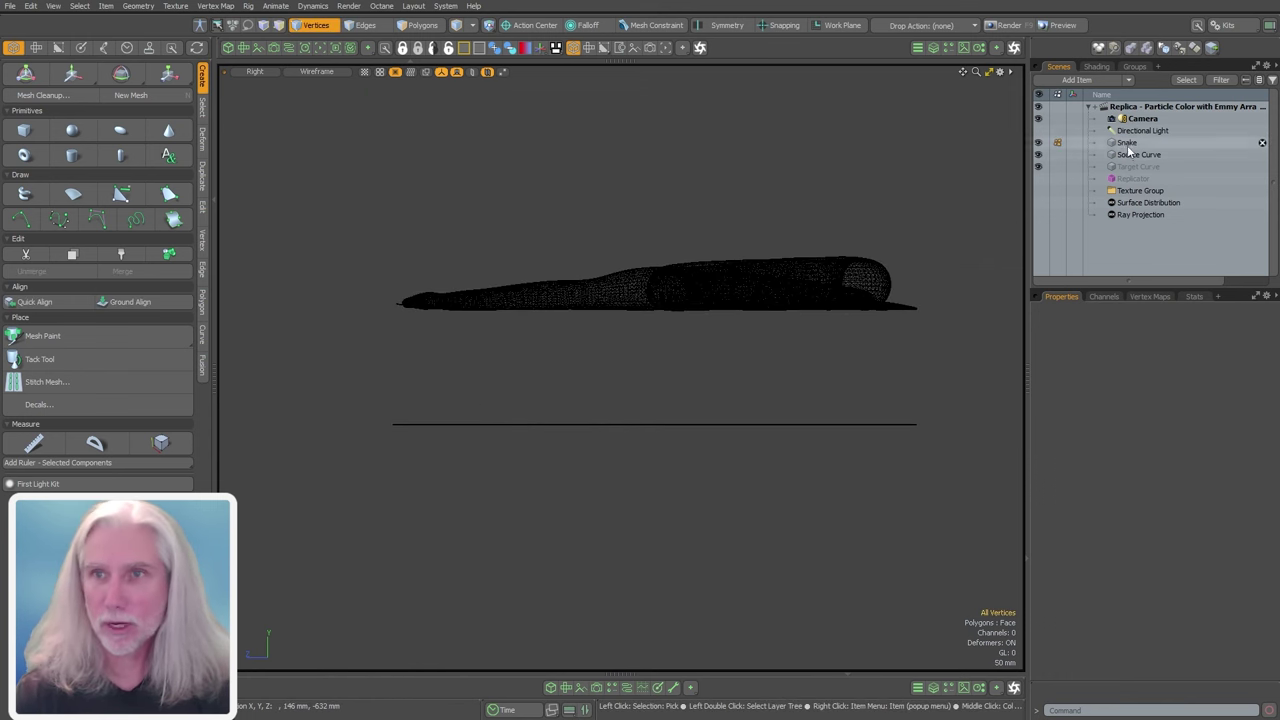
left_click(1138, 154)
left_click_drag(940, 391, 256, 506)
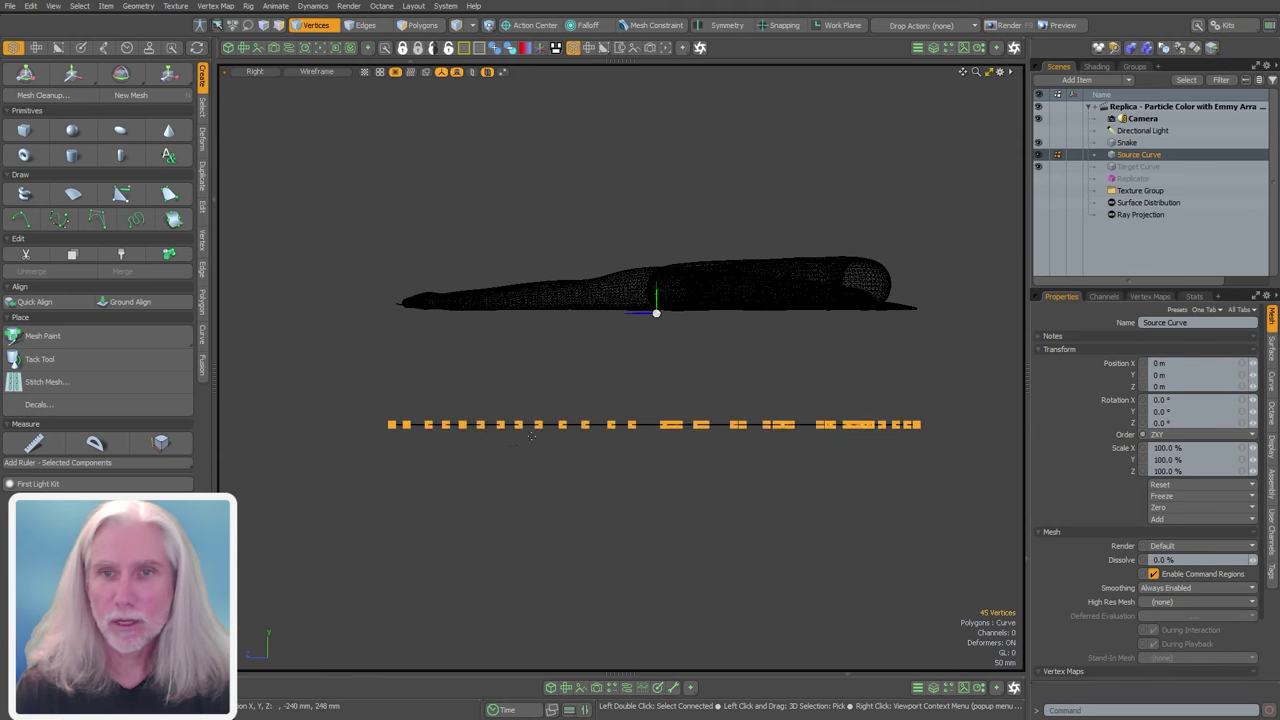
- Move the selected curve vertices vertically up into the snake so they run through its head
key("w")
scroll(545, 390, "up", 3)
left_click_drag(600, 382, 600, 192, "ctrl")
scroll(470, 220, "up", 4)
left_click_drag(506, 233, 738, 219, "ctrl")
left_click_drag(617, 268, 616, 230, "ctrl")
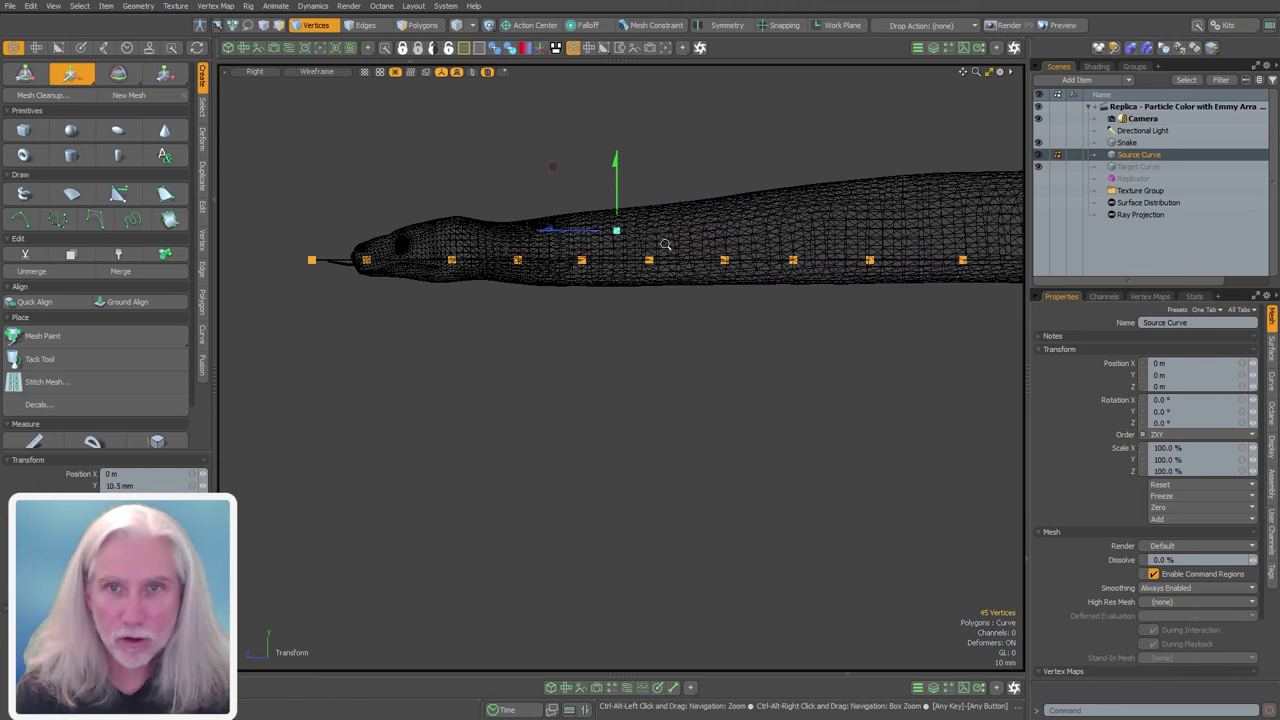
- Check the curve along the thicker body and fine-tune the height of its selected vertices
scroll(742, 266, "down", 5)
left_click_drag(742, 266, 294, 287, "alt")
scroll(850, 286, "up", 2)
left_click_drag(703, 244, 704, 212, "ctrl")
left_click_drag(584, 244, 814, 265, "alt+shift")
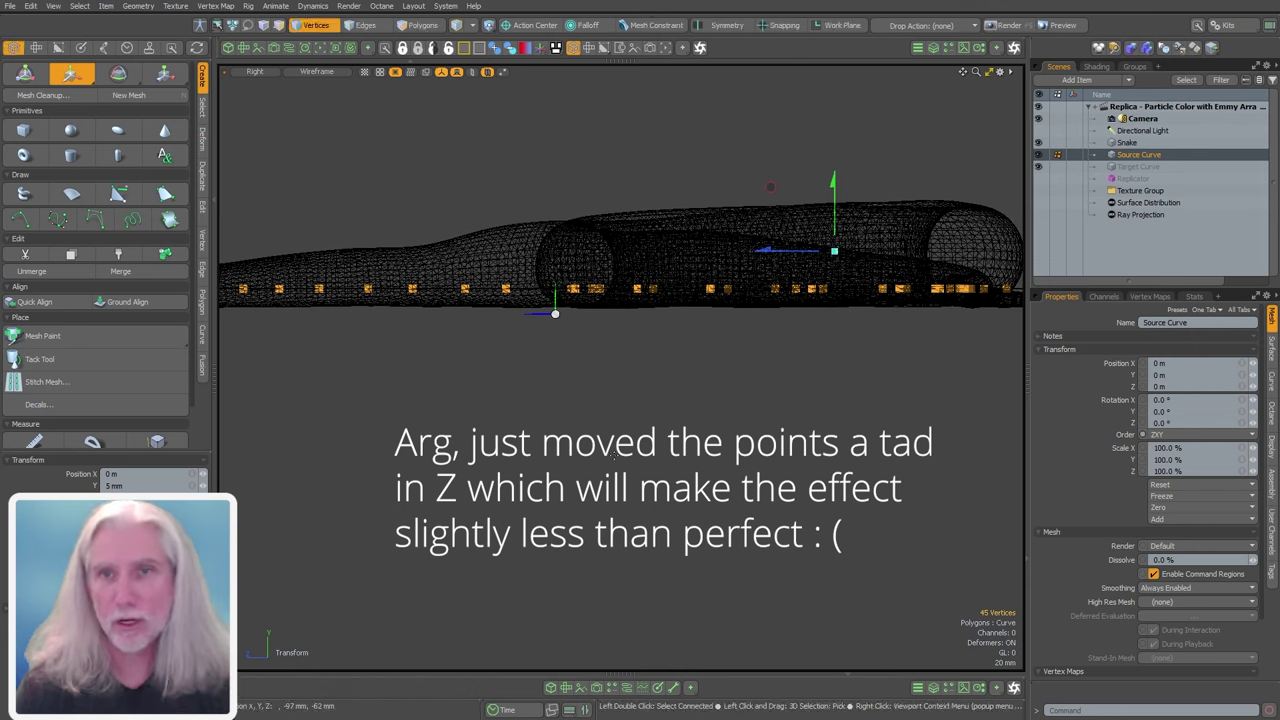
- Drop the transform and vertex selection, hide the modeling toolbox, and show the textured snake in perspective
key("KP_Decimal")
left_click_drag(680, 383, 570, 400, "ctrl+alt")
key("space")
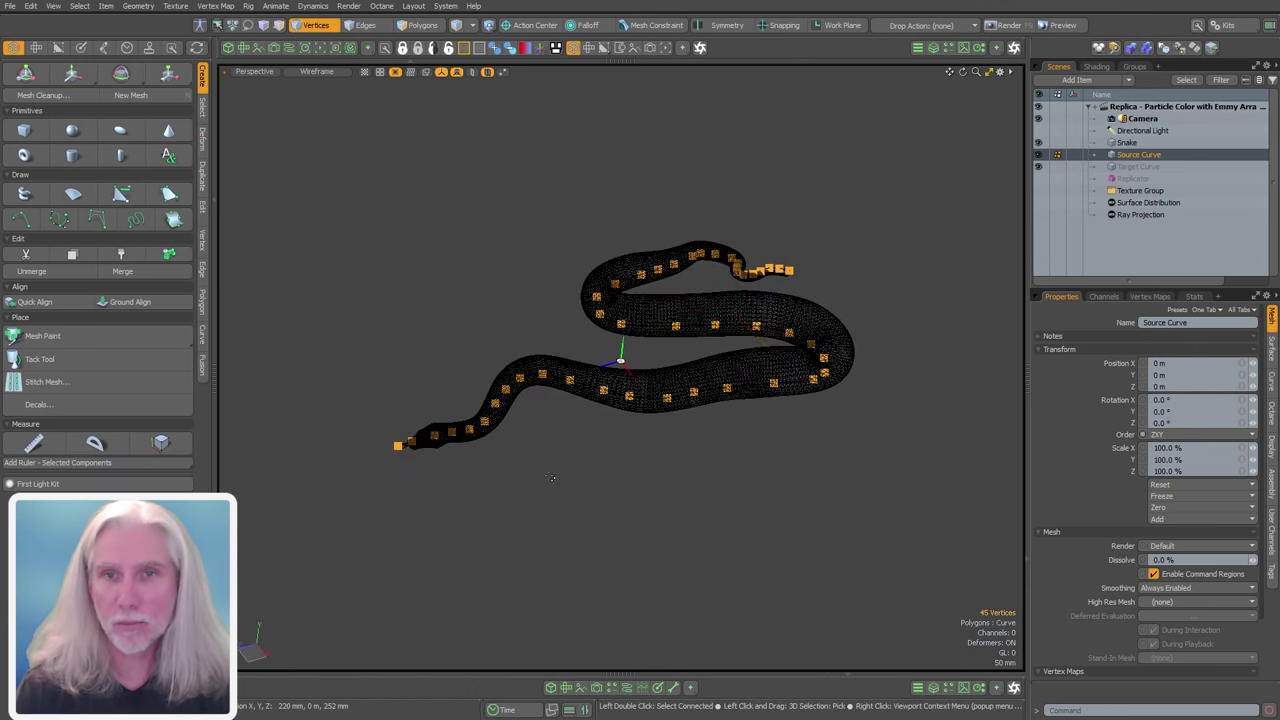
left_click(550, 477)
left_click_drag(550, 477, 640, 472, "alt")
left_click(215, 254)
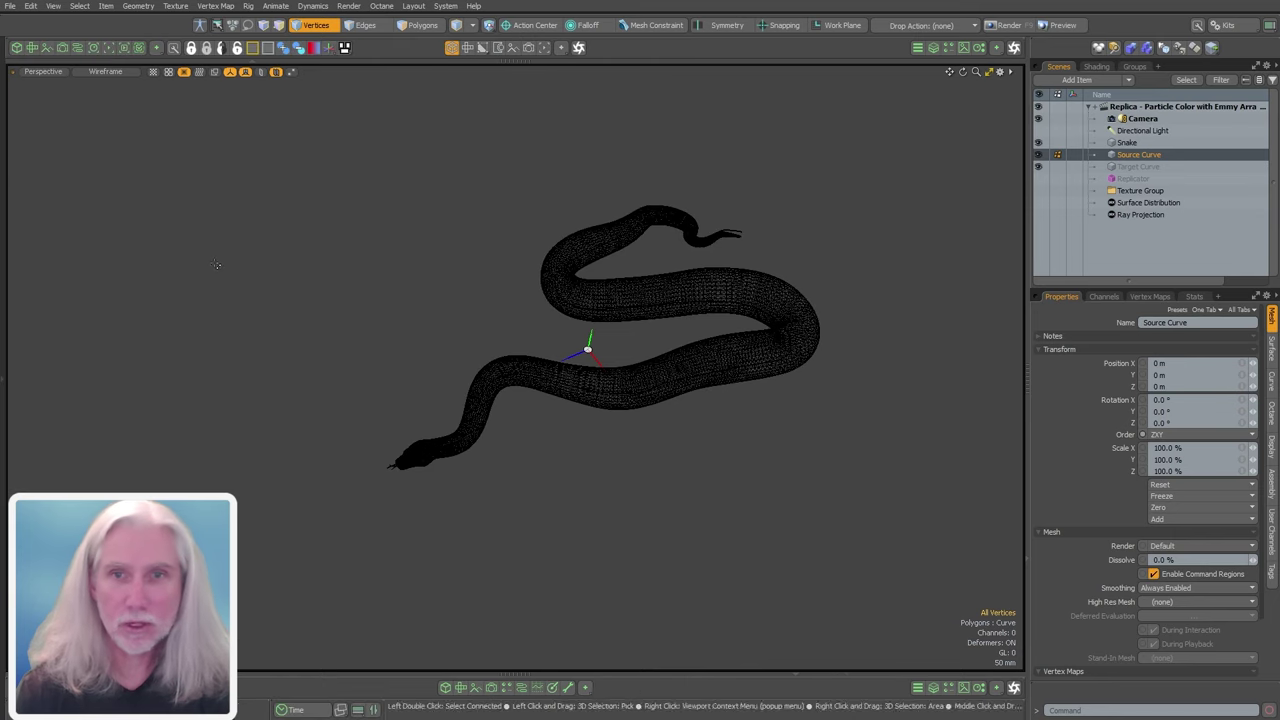
left_click_drag(480, 388, 514, 380, "alt")
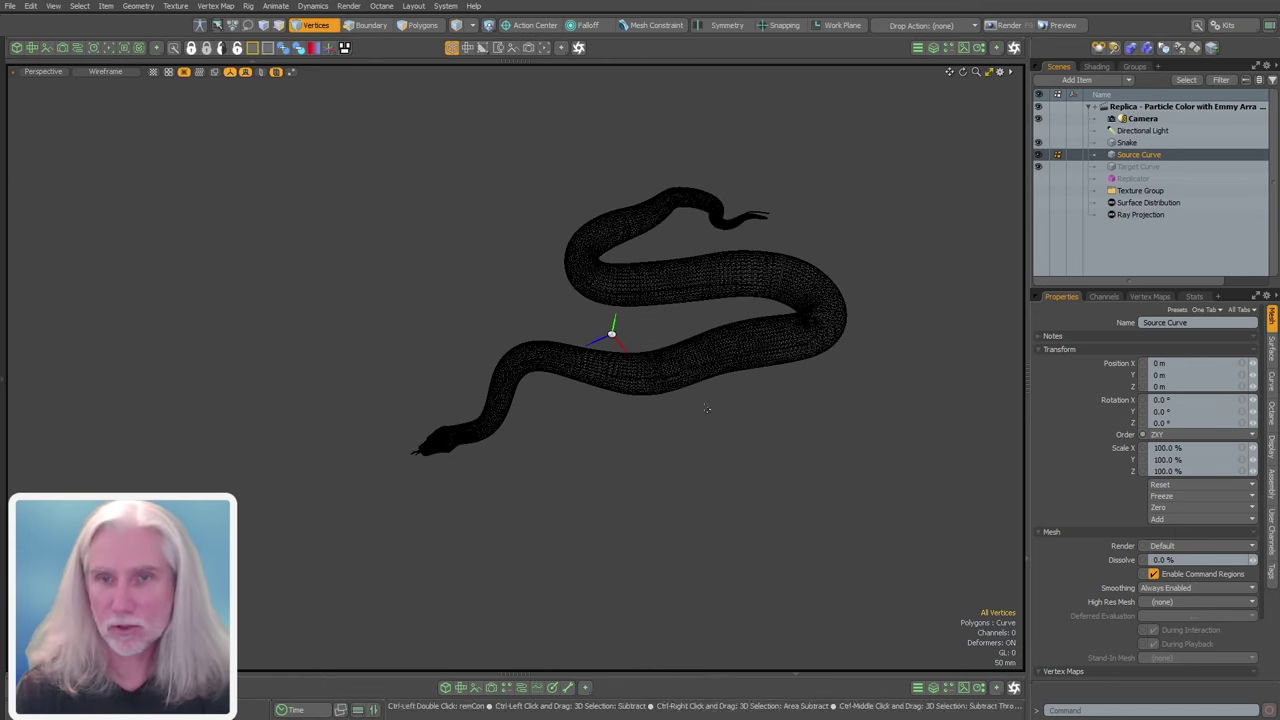
key("KP_9")
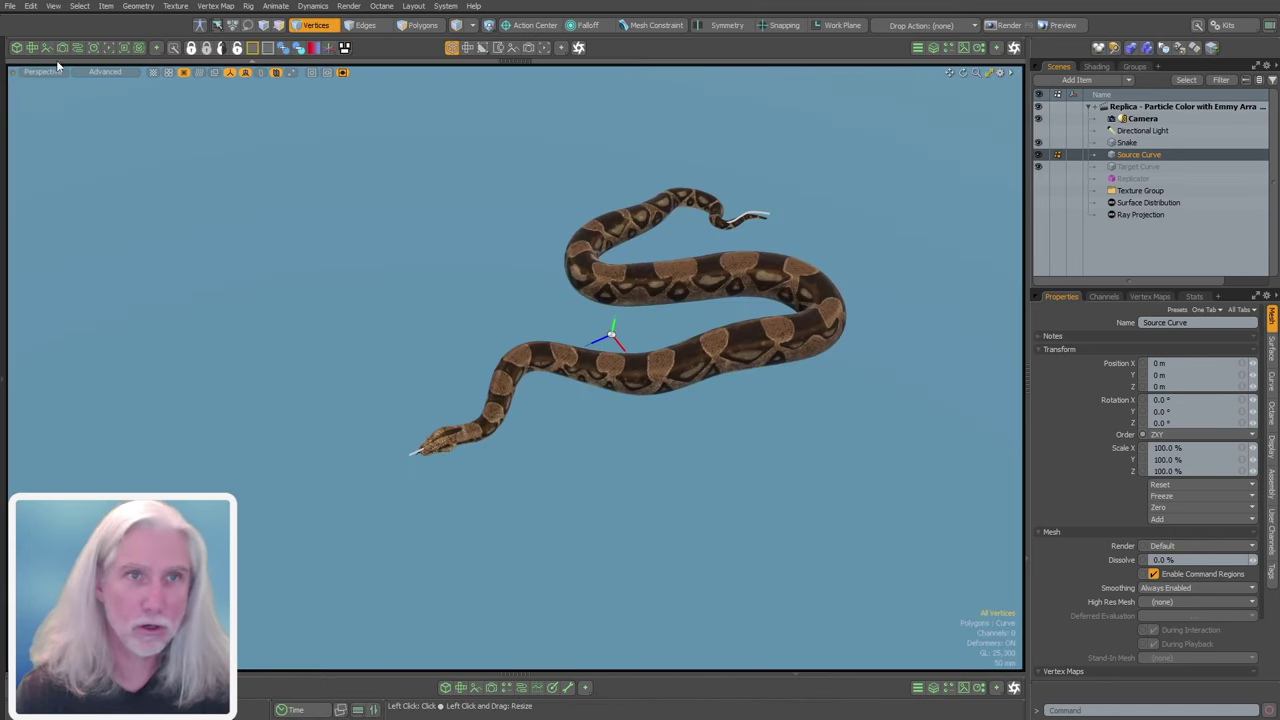
- Open the schematic beside the viewport and bring the Curve Probe node into close view
left_click(77, 48)
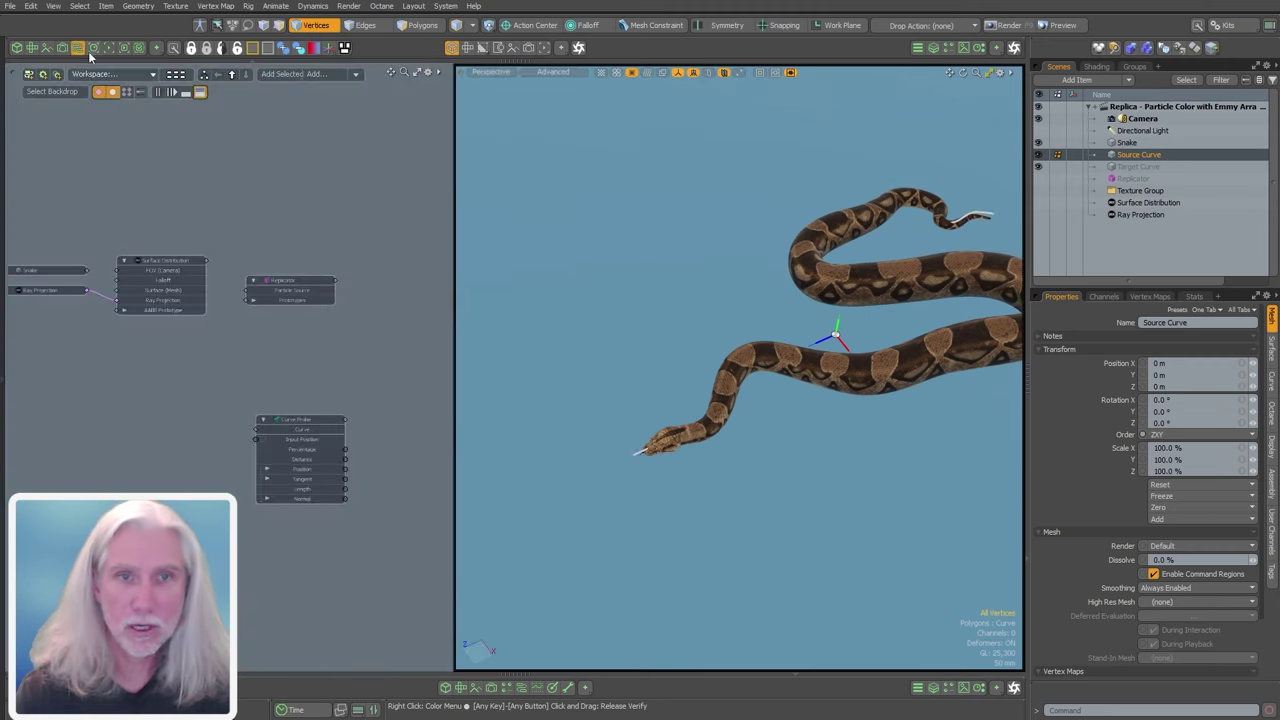
scroll(310, 417, "up", 5)
left_click(318, 416)
left_click_drag(336, 416, 291, 345, "alt")
scroll(310, 340, "down", 5)
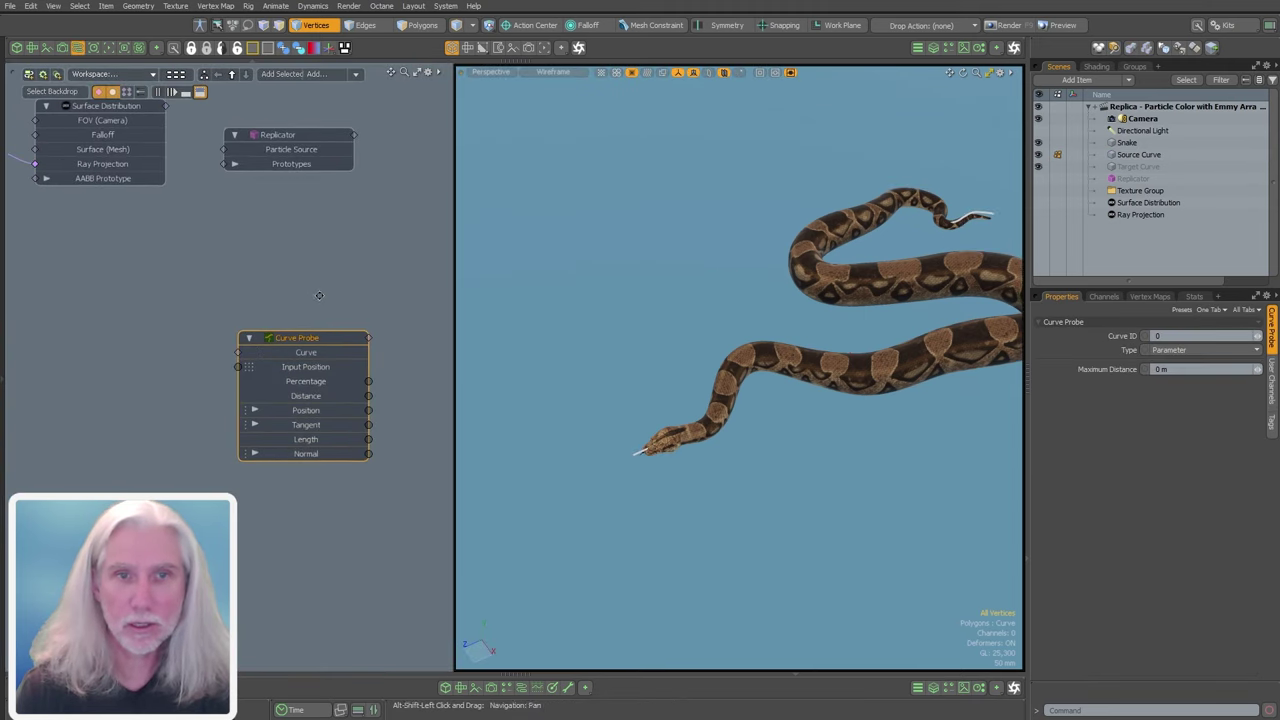
left_click(320, 290)
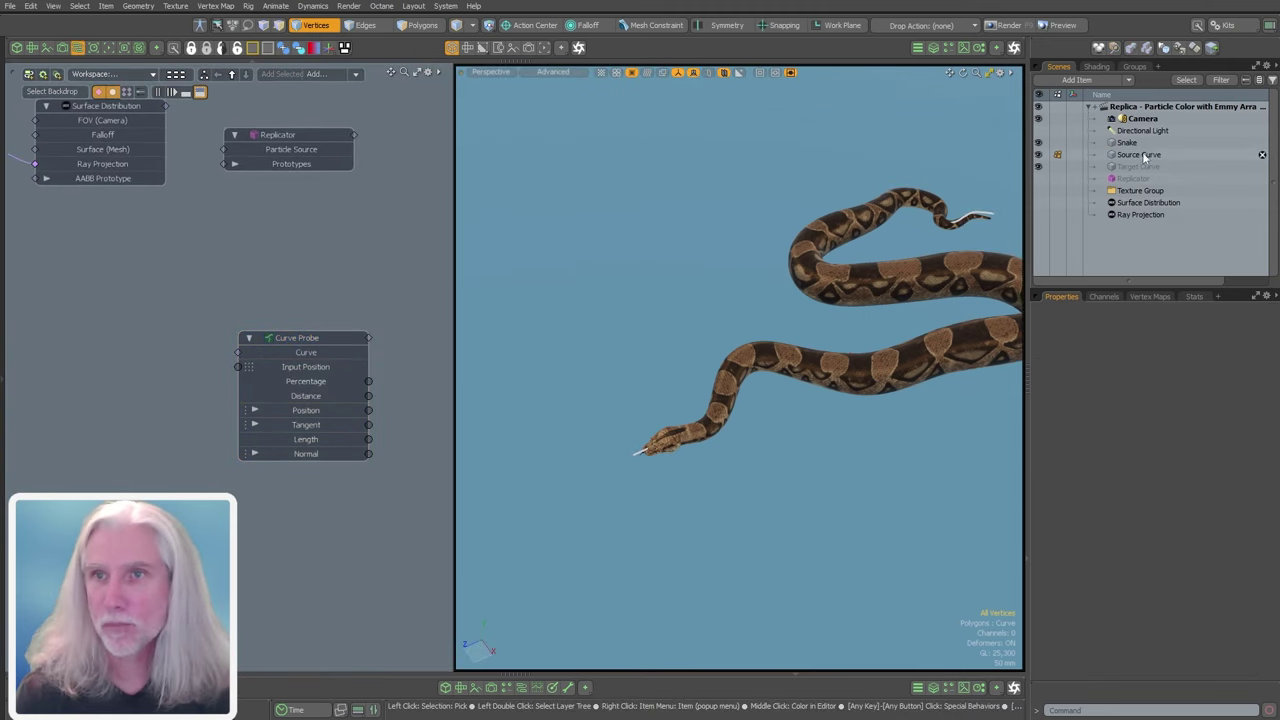
- Add Source Curve to the schematic, link it to the Curve Probe's Curve input, and list the probe's channels
left_click(1138, 155)
left_click_drag(78, 412, 154, 380)
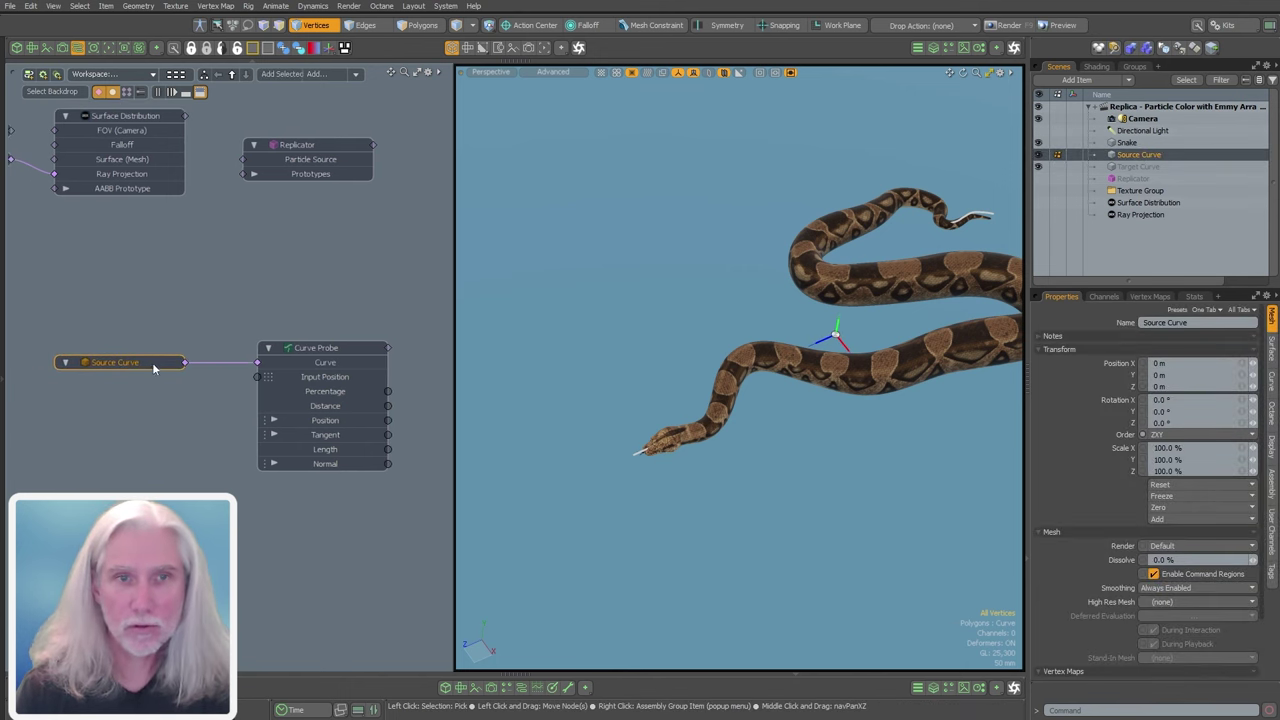
left_click(332, 348)
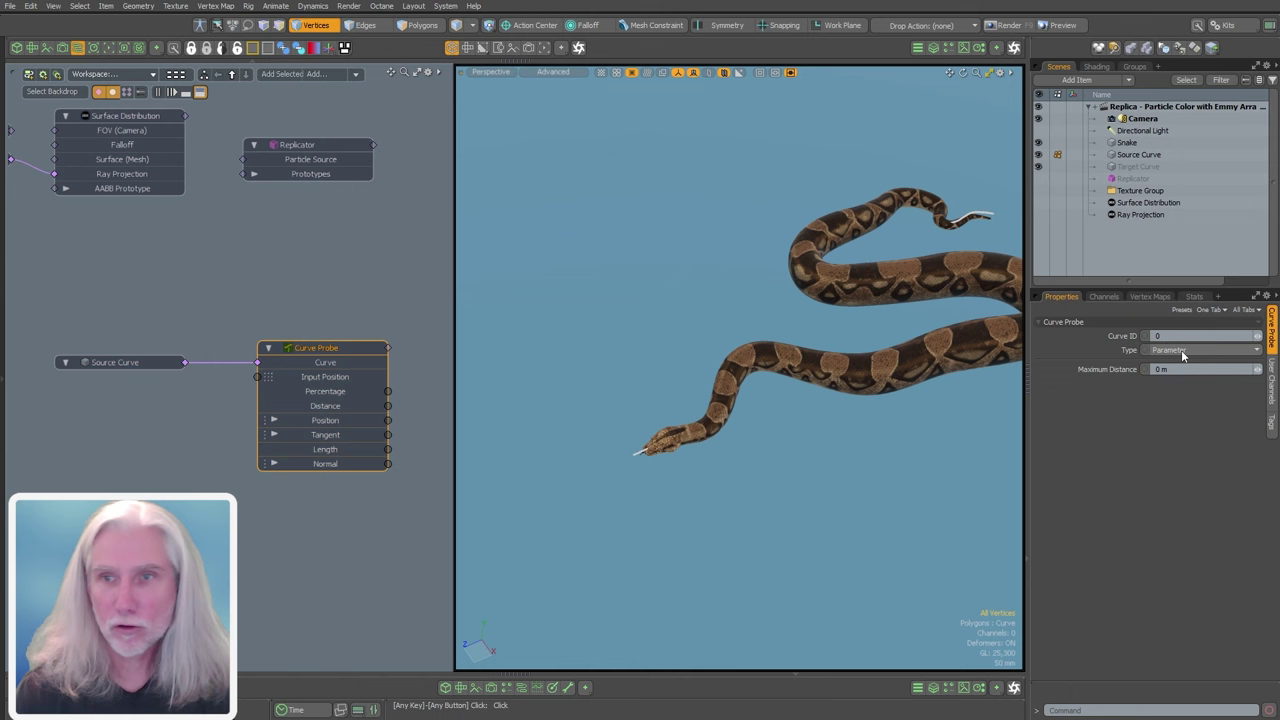
left_click(1110, 296)
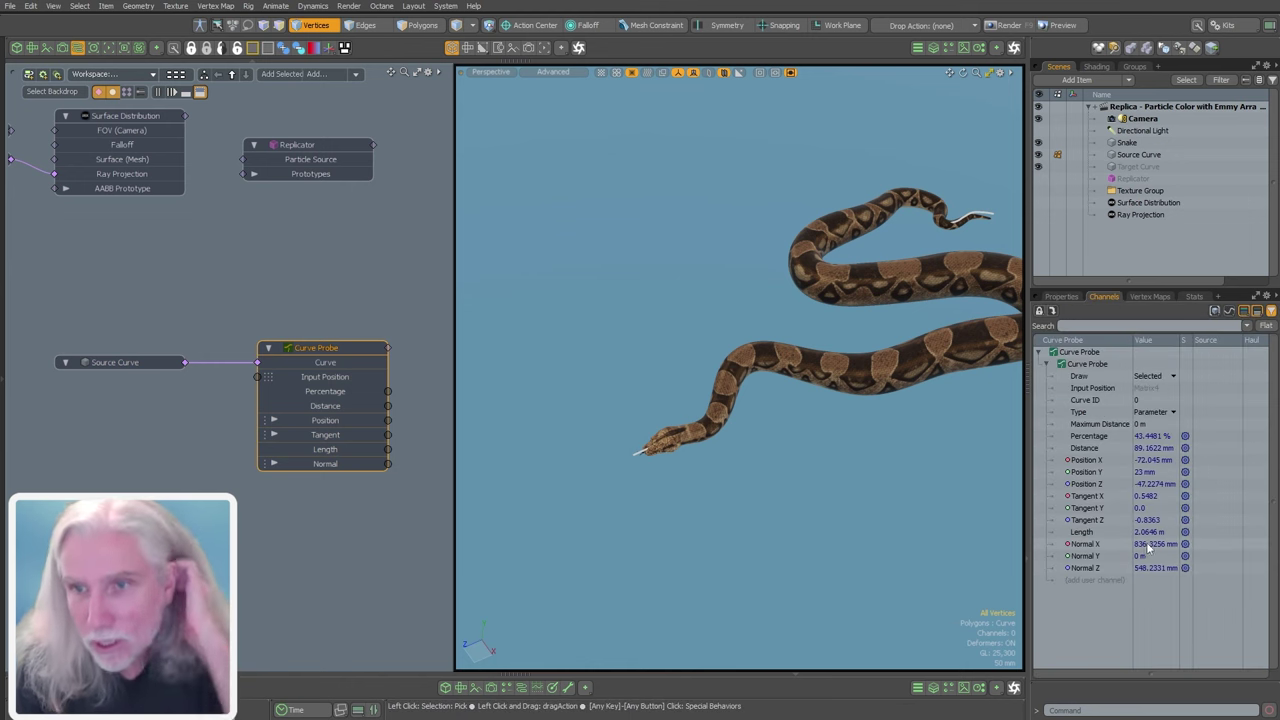
- Select Target Curve in the item list and show the snake from the top in wireframe
left_click_drag(812, 440, 719, 476, "alt")
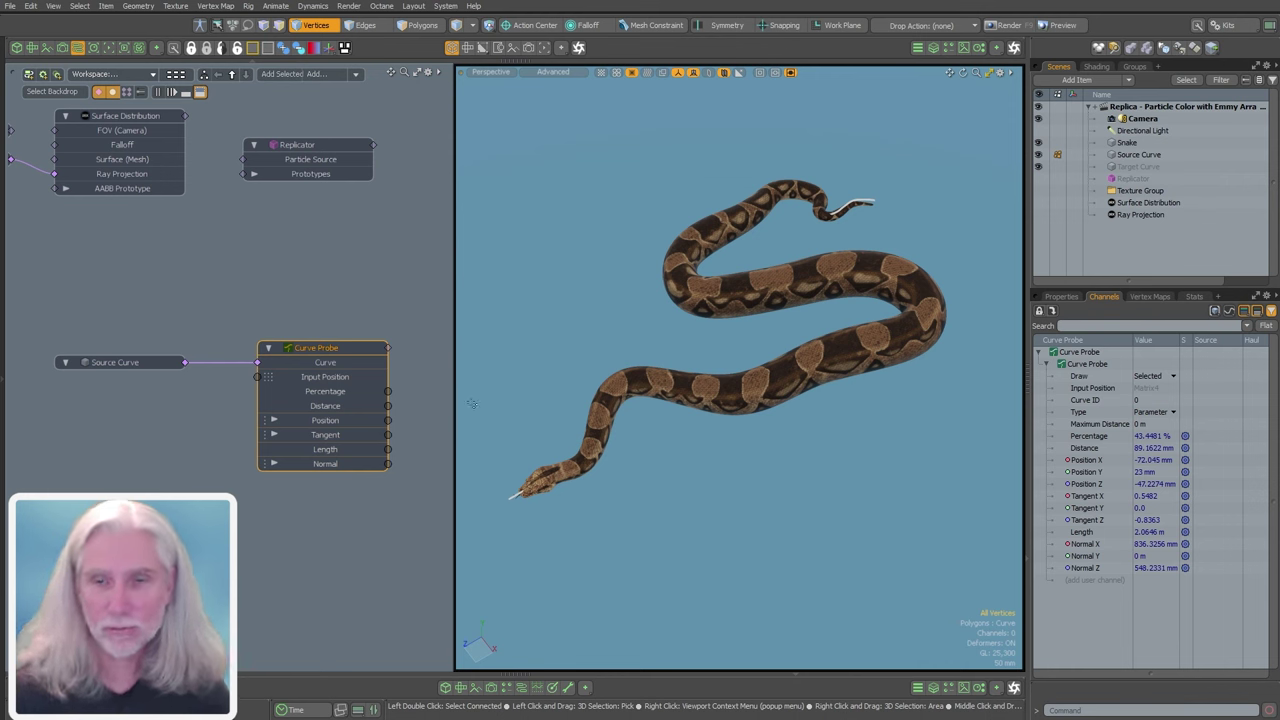
scroll(361, 541, "down", 2)
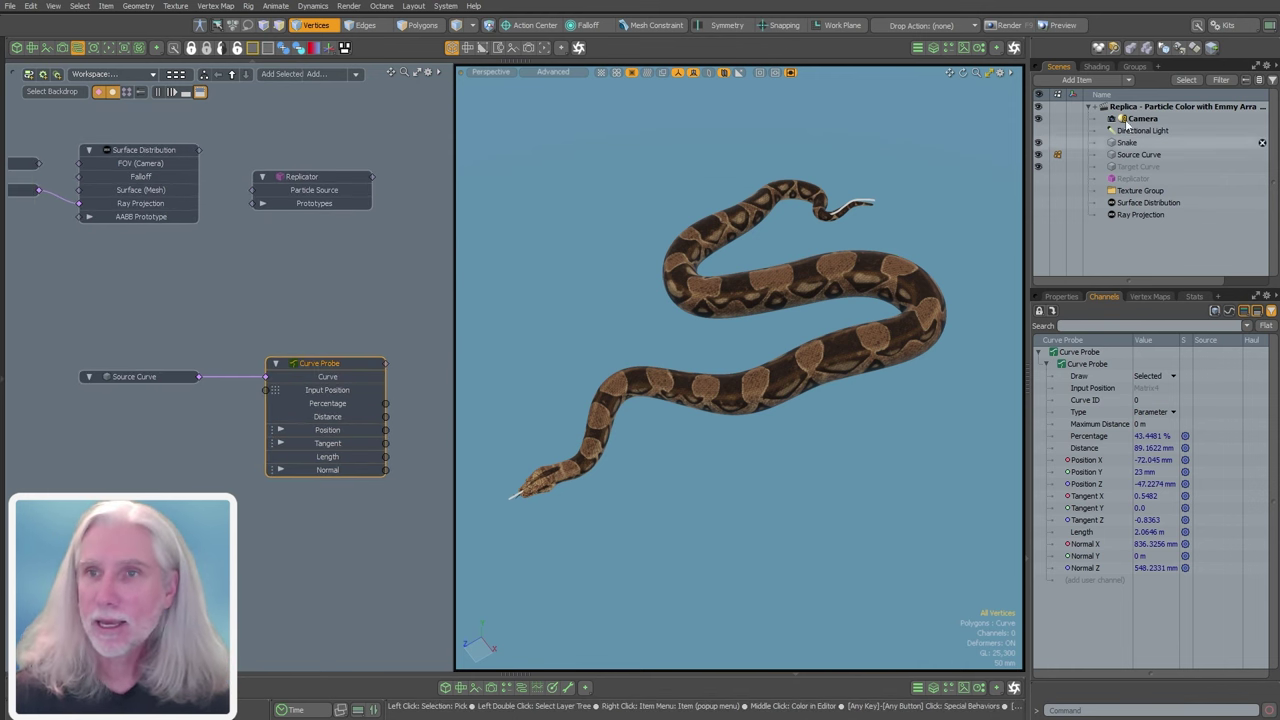
left_click(1138, 166)
key("ctrl+space")
left_click(832, 308)
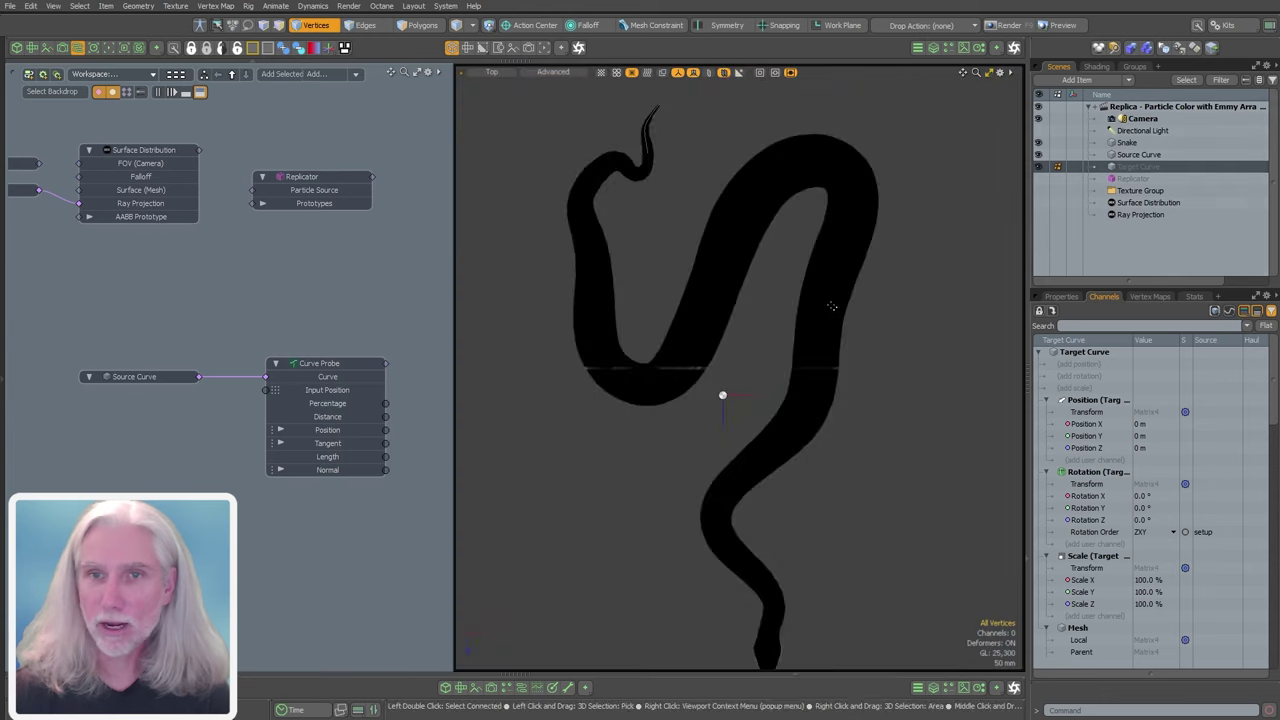
scroll(862, 372, "down", 3)
mouse_move(890, 445)
left_mouse_down("alt+shift")
mouse_move(849, 414)
mouse_move(806, 420)
mouse_move(824, 425)
left_mouse_up("alt+shift")
key("ctrl+2")
left_click(805, 532)
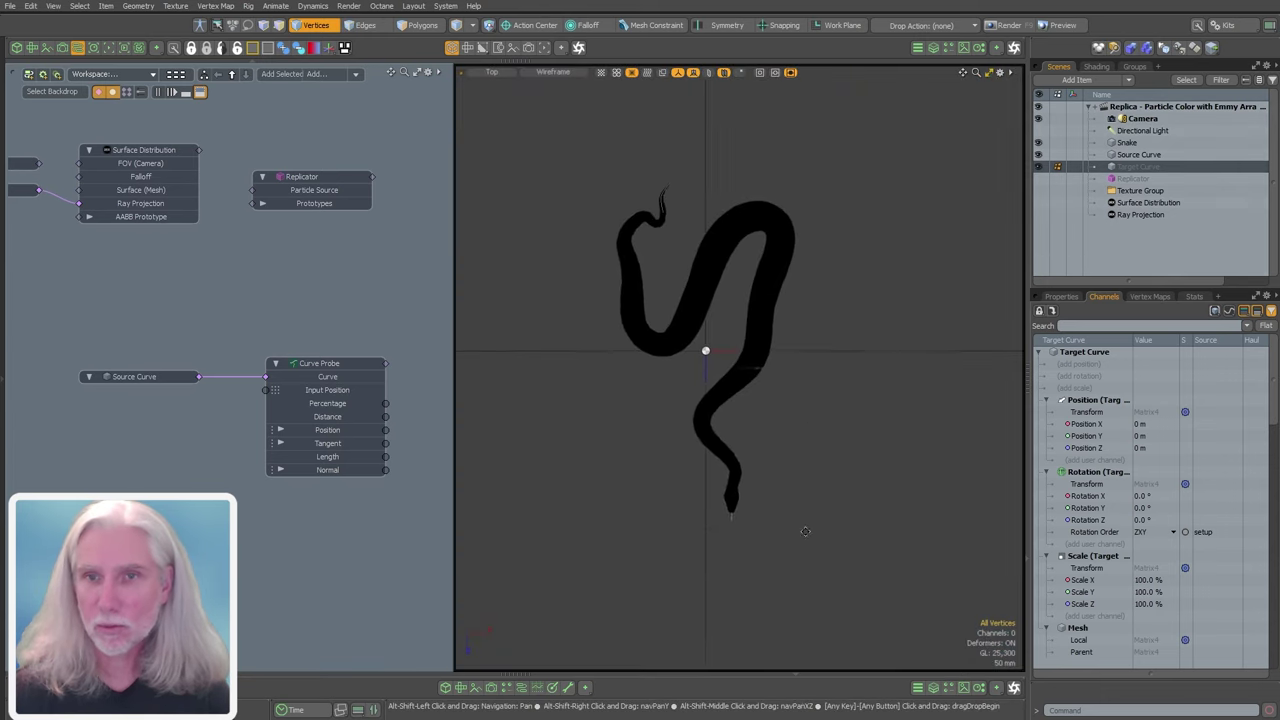
left_click_drag(805, 532, 792, 540, "alt+shift")
key("ctrl+2")
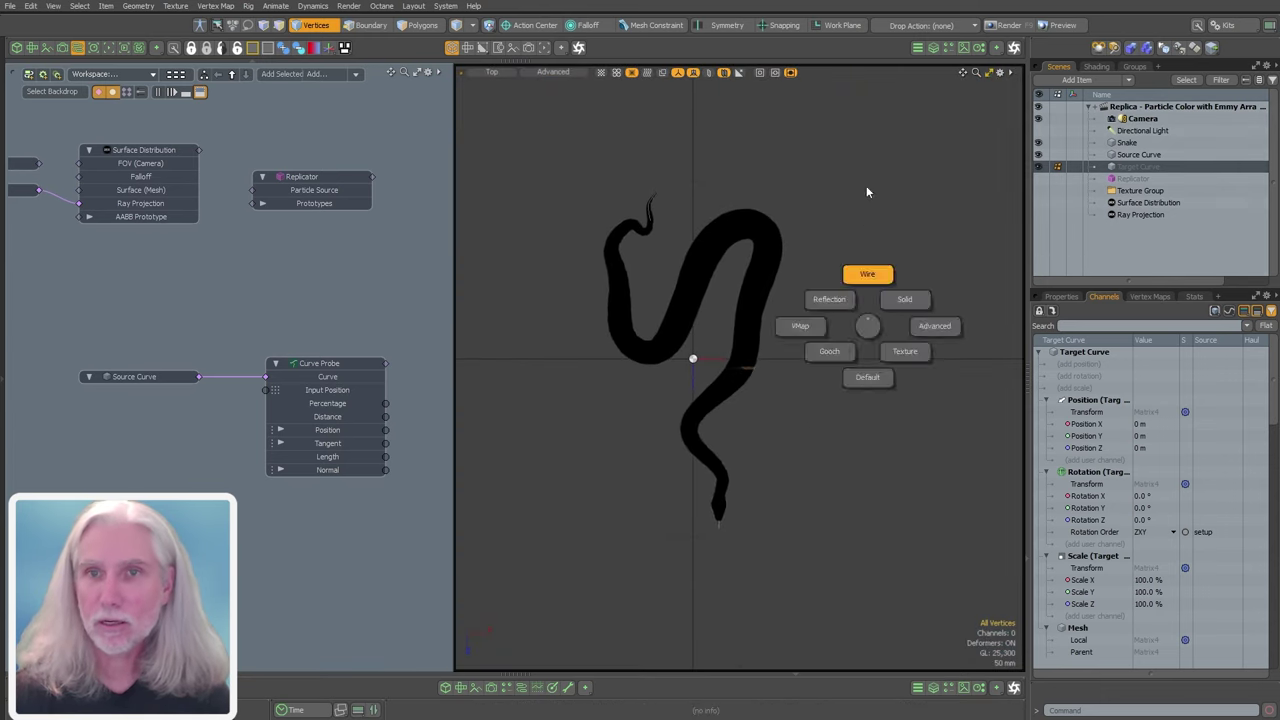
left_click(866, 192)
mouse_move(798, 308)
left_mouse_down("alt+shift")
mouse_move(814, 320)
mouse_move(806, 494)
mouse_move(895, 285)
left_mouse_up("alt+shift")
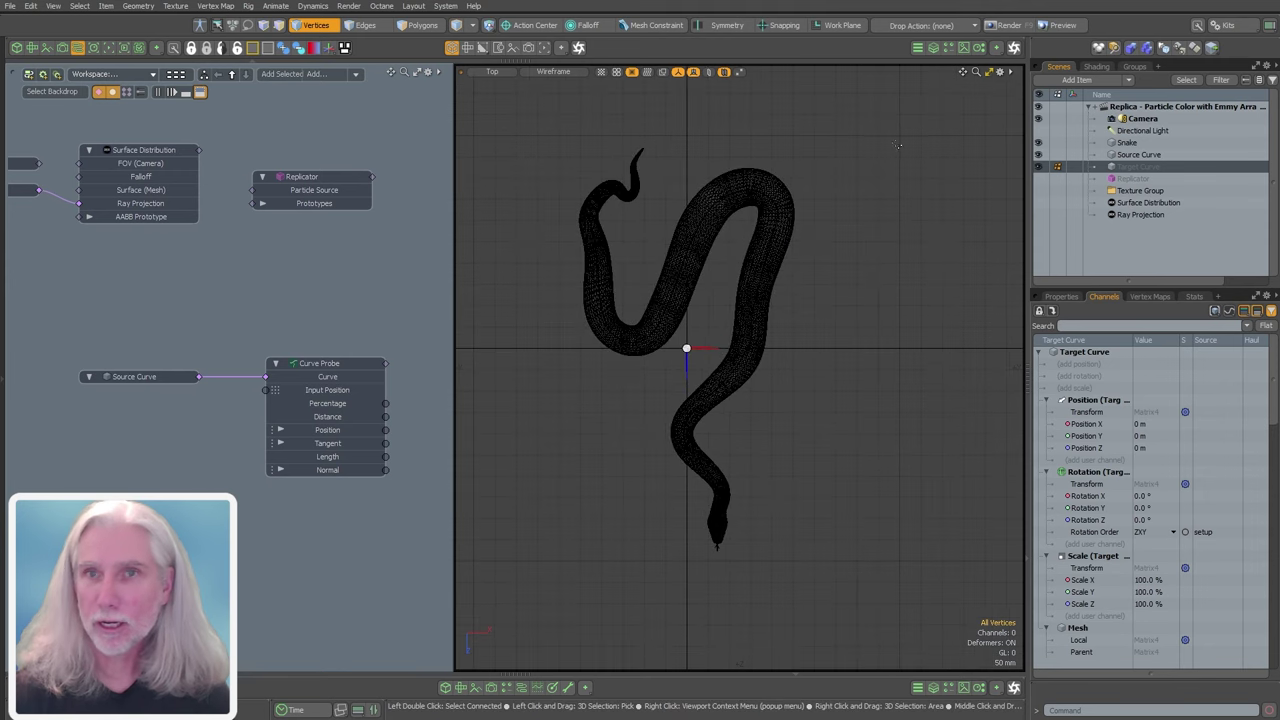
- Draw a straight two-point curve about 1000 mm long along Z beside the snake in Target Curve, using grid snapping
left_click(6, 326)
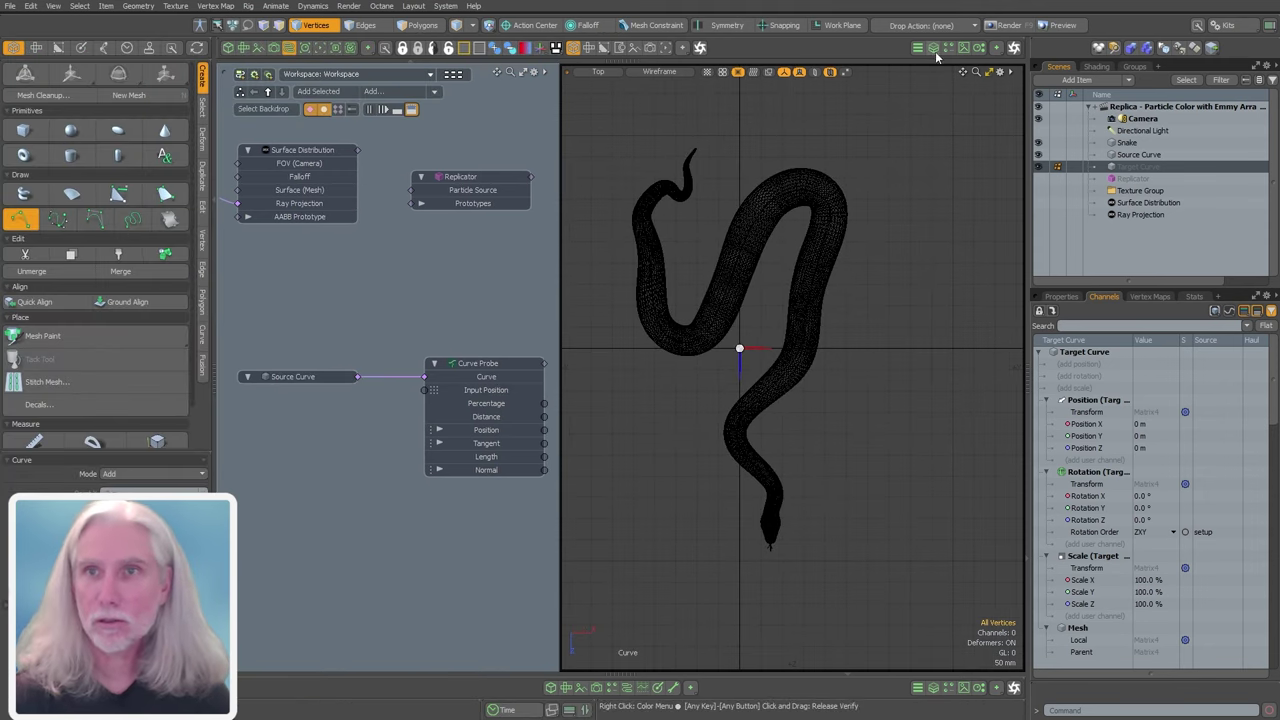
key("x")
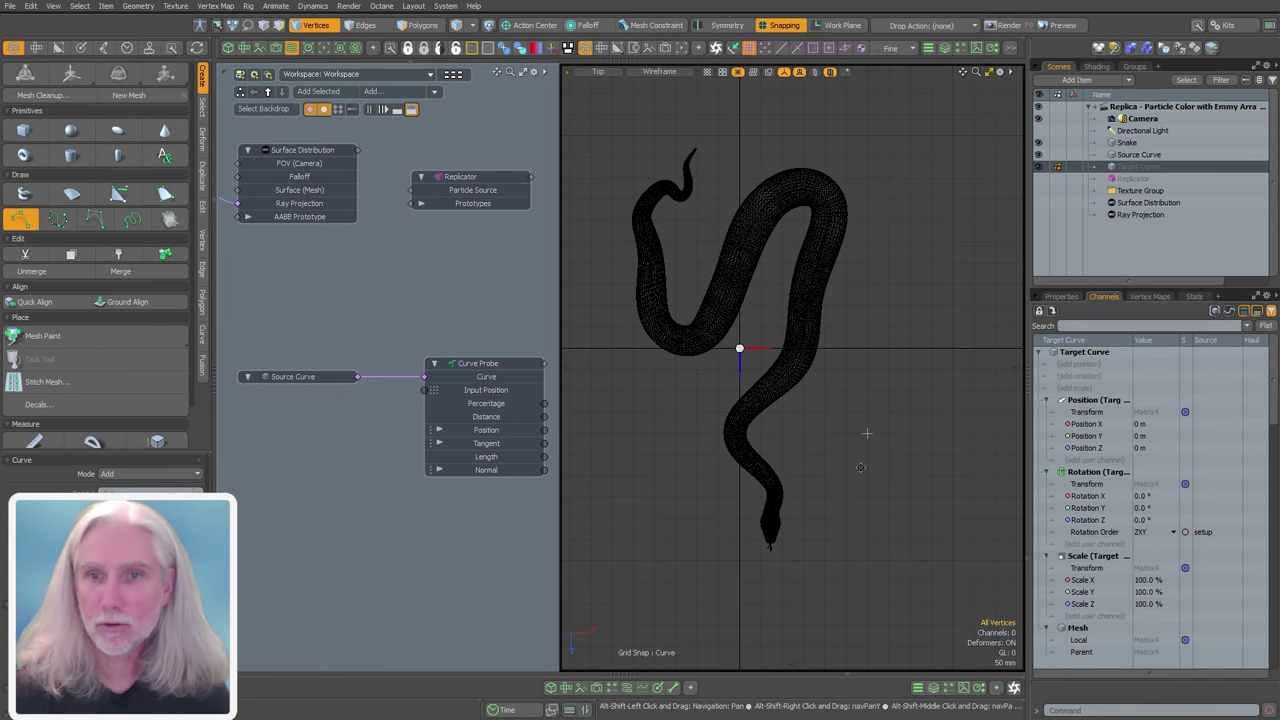
left_click_drag(876, 450, 787, 413, "alt+shift")
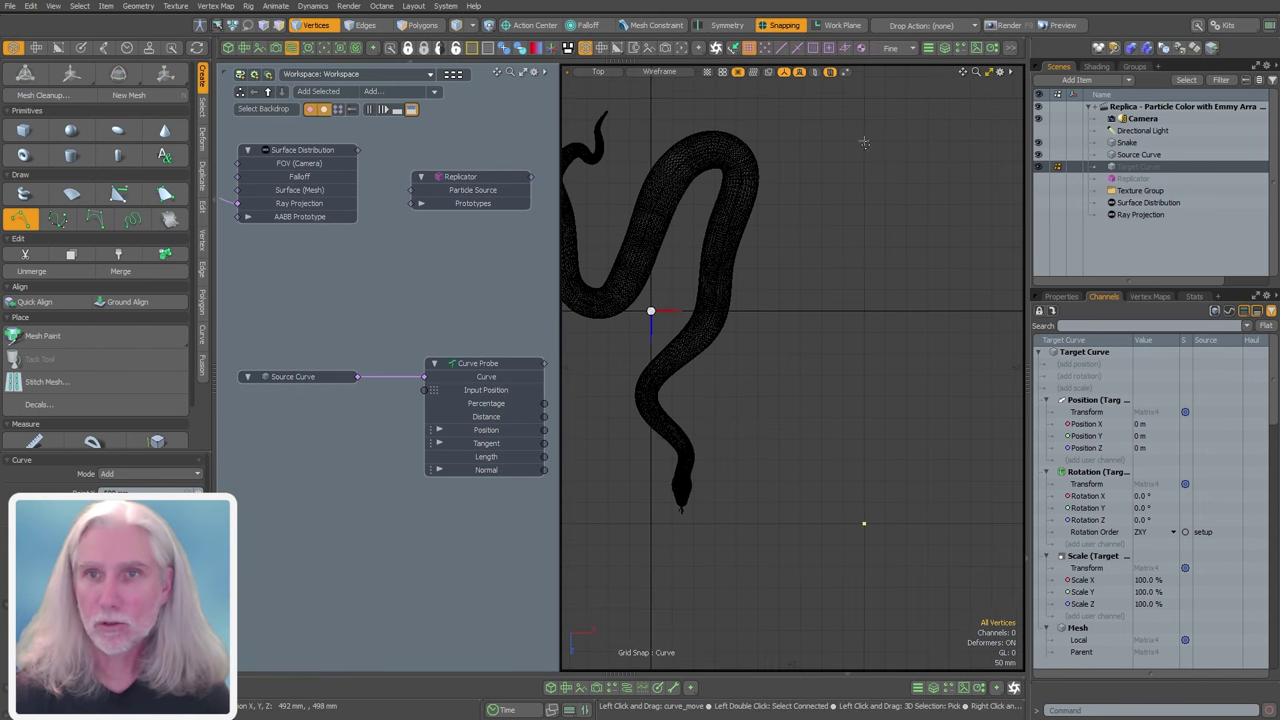
left_click(864, 97)
key("space")
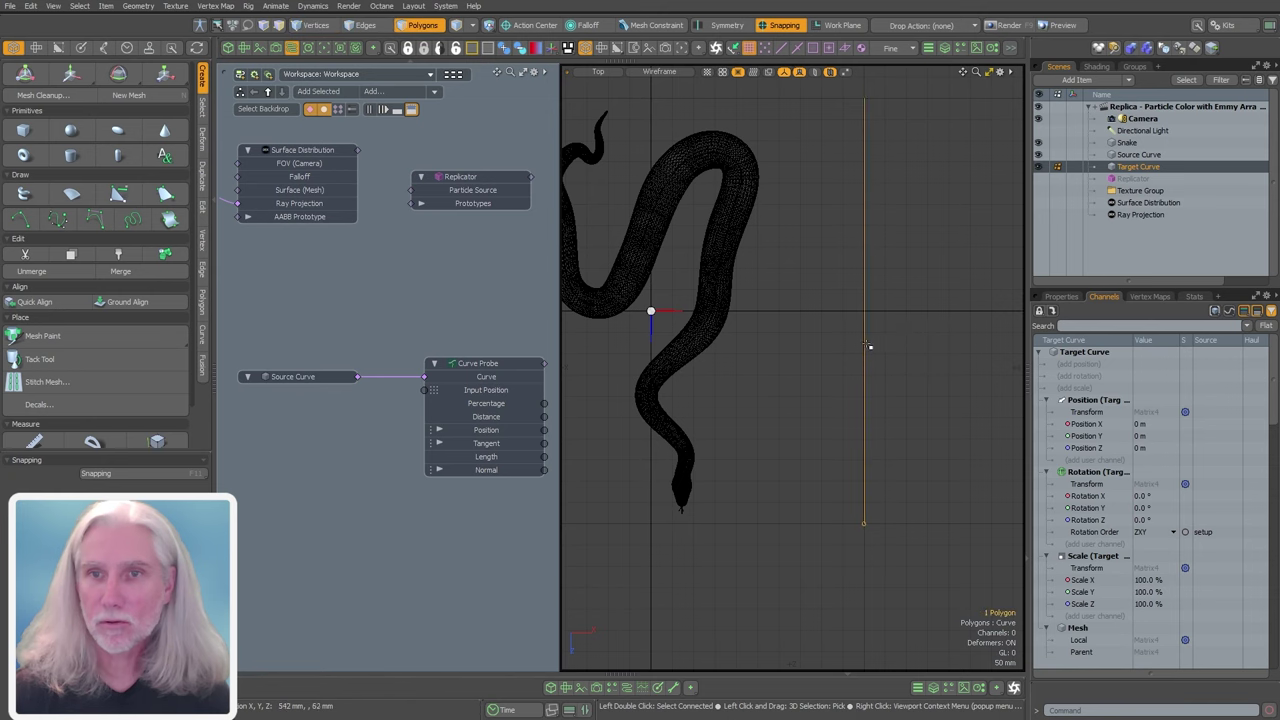
- Add Target Curve to the schematic and link it to the Curve Probe's Curve input in place of Source Curve
left_click_drag(868, 345, 948, 344, "alt+shift")
left_click_drag(1138, 169, 270, 413)
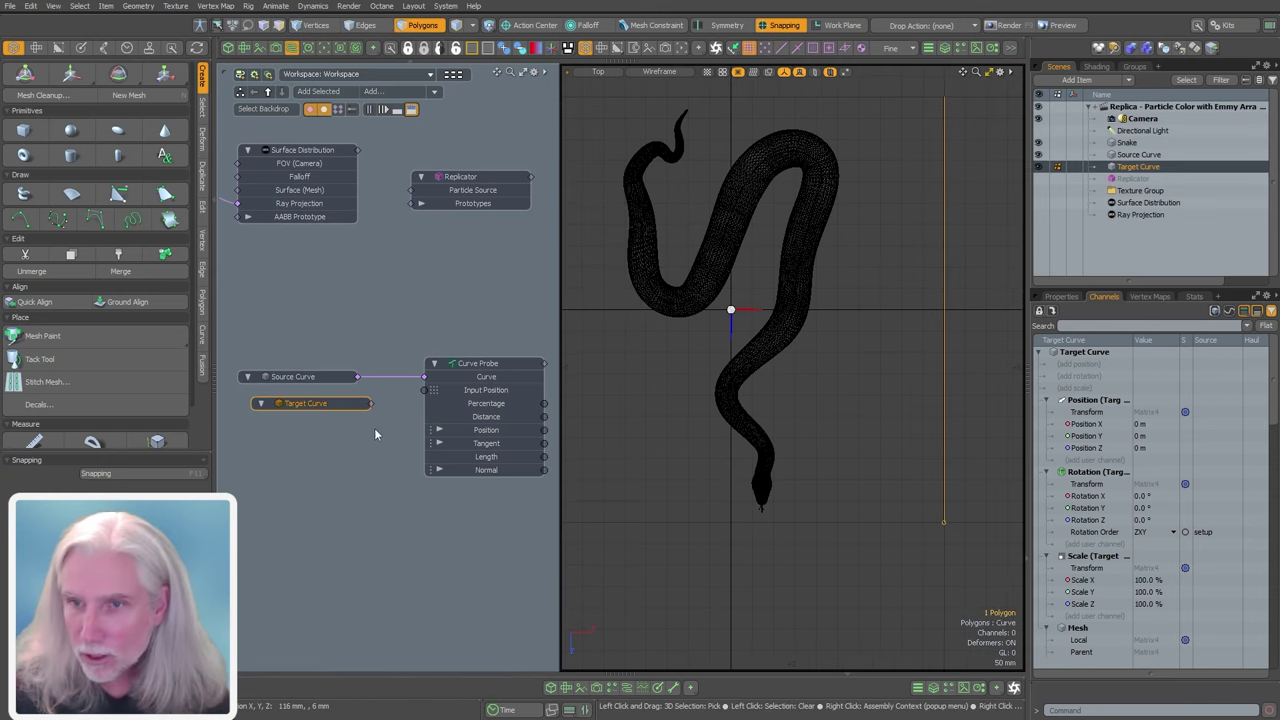
left_click(475, 366)
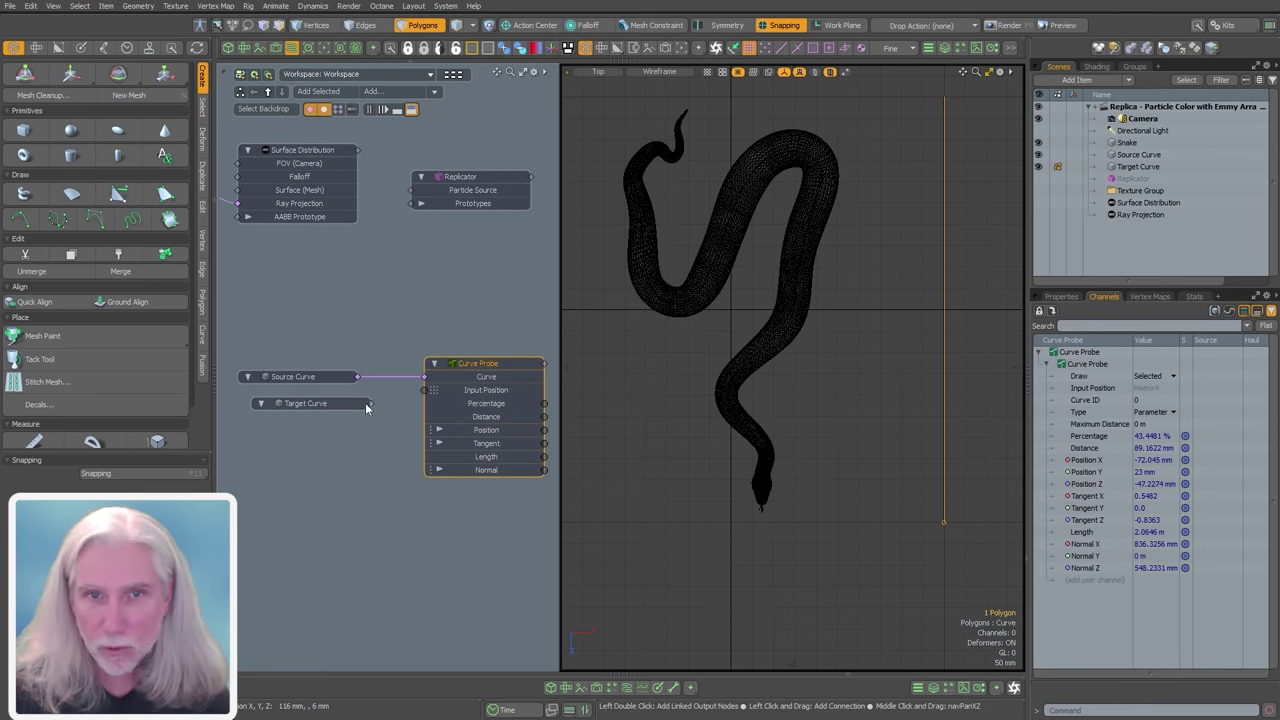
left_click_drag(451, 378, 452, 377)
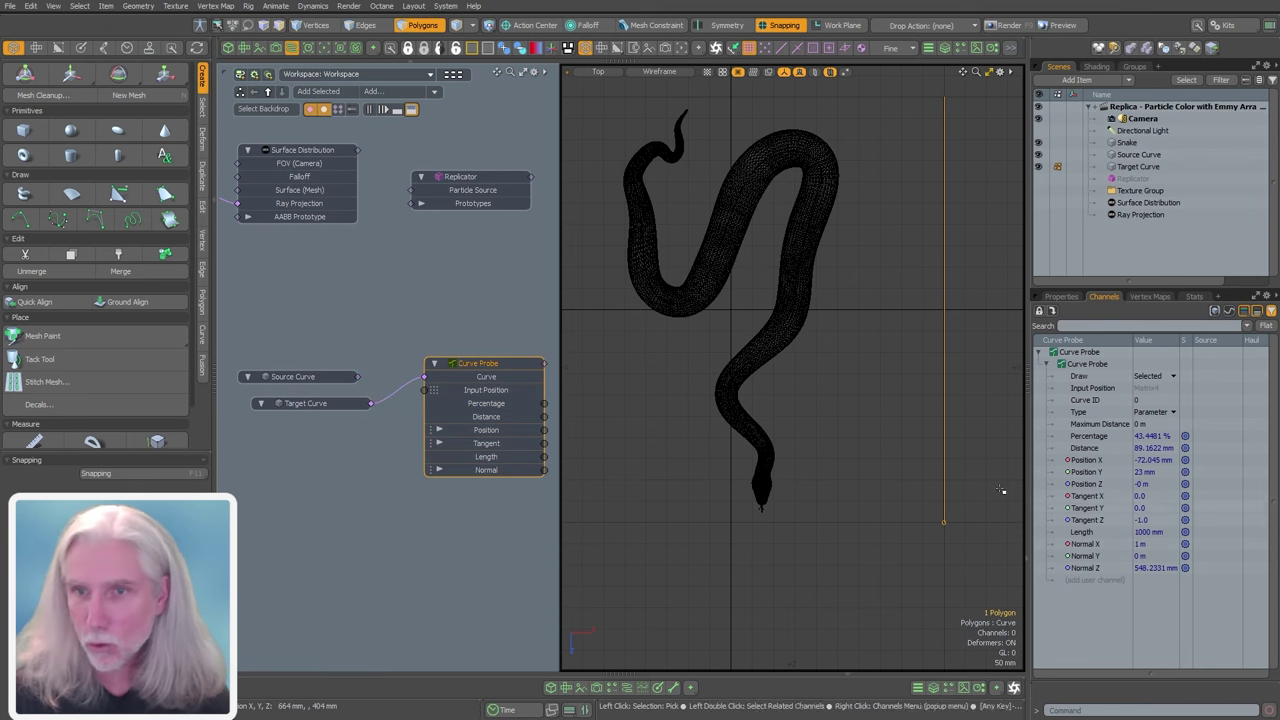
- Select the target curve's far end vertex and move it along Z until the curve is about 1.6 m long
left_click_drag(827, 337, 826, 407, "alt")
left_click_drag(868, 411, 836, 408, "ctrl+alt")
key("x")
key("1")
left_click(897, 249)
left_click_drag(924, 290, 884, 300, "ctrl+alt")
left_click_drag(900, 303, 852, 267, "alt")
key("w")
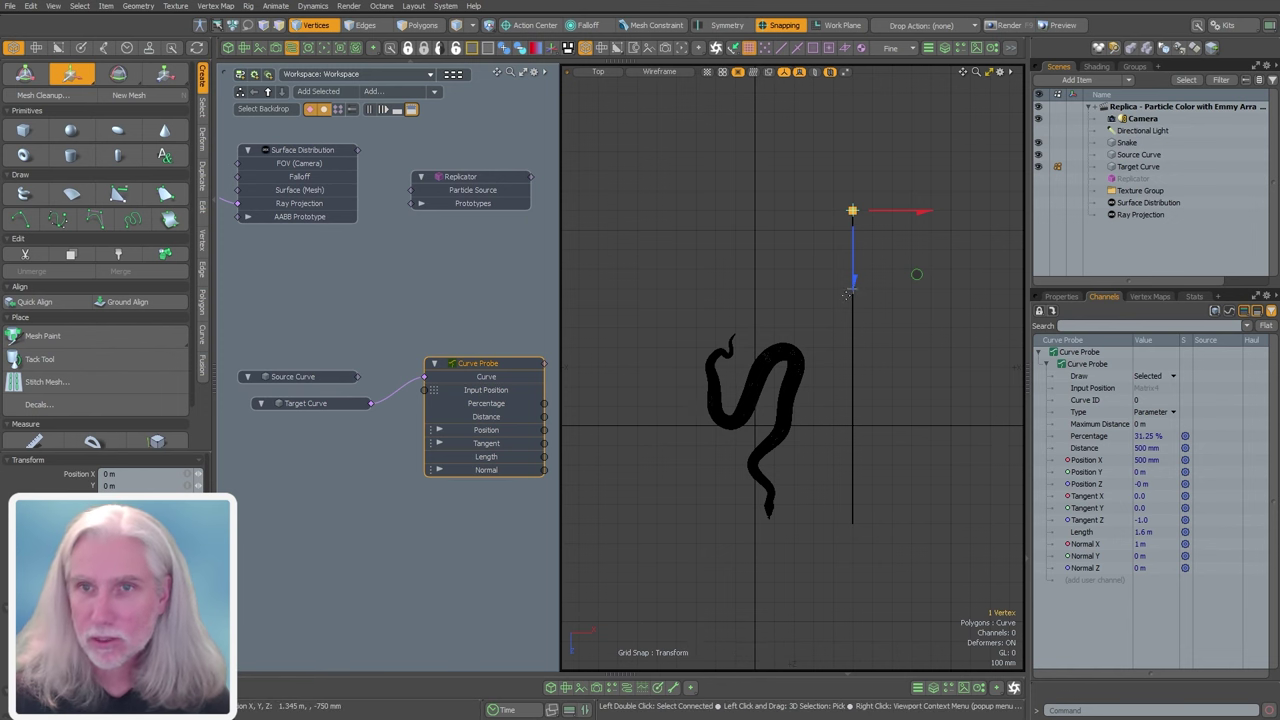
- Turn off snapping and fine-tune the end vertex along Z until the curve is about 2.059 m long
key("x")
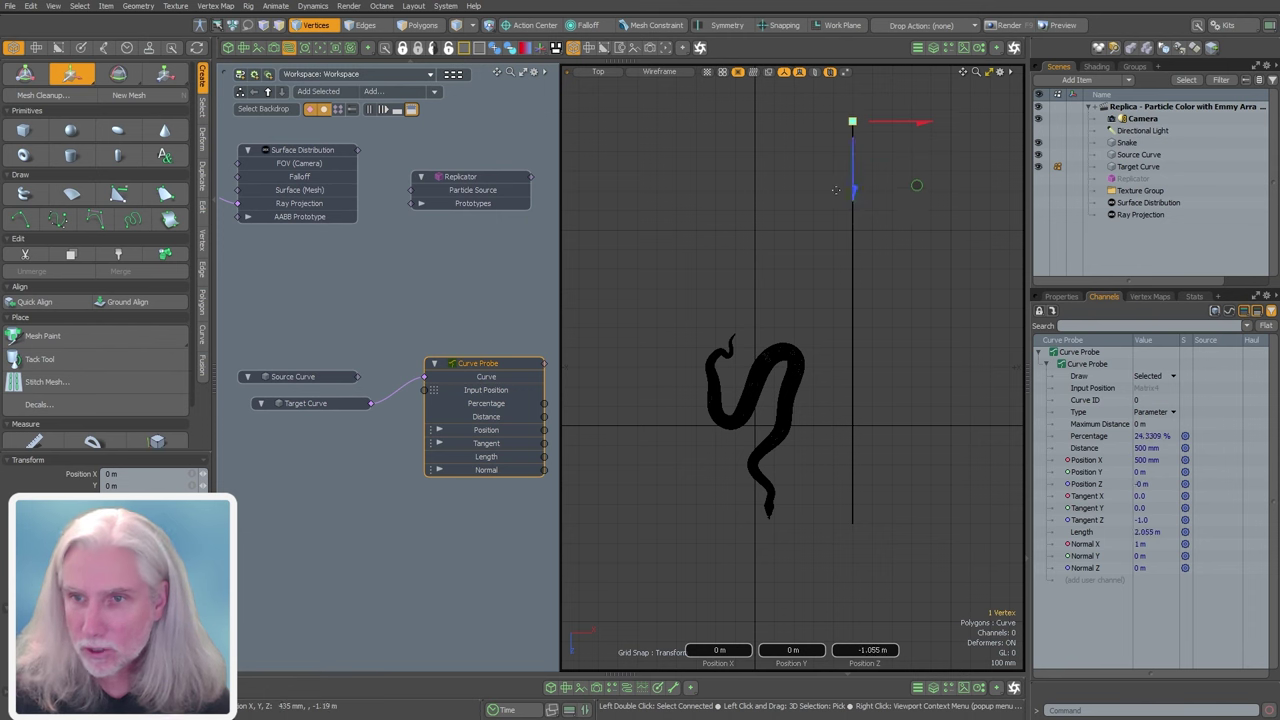
scroll(852, 131, "up", 5)
left_click_drag(852, 131, 836, 283, "alt+shift")
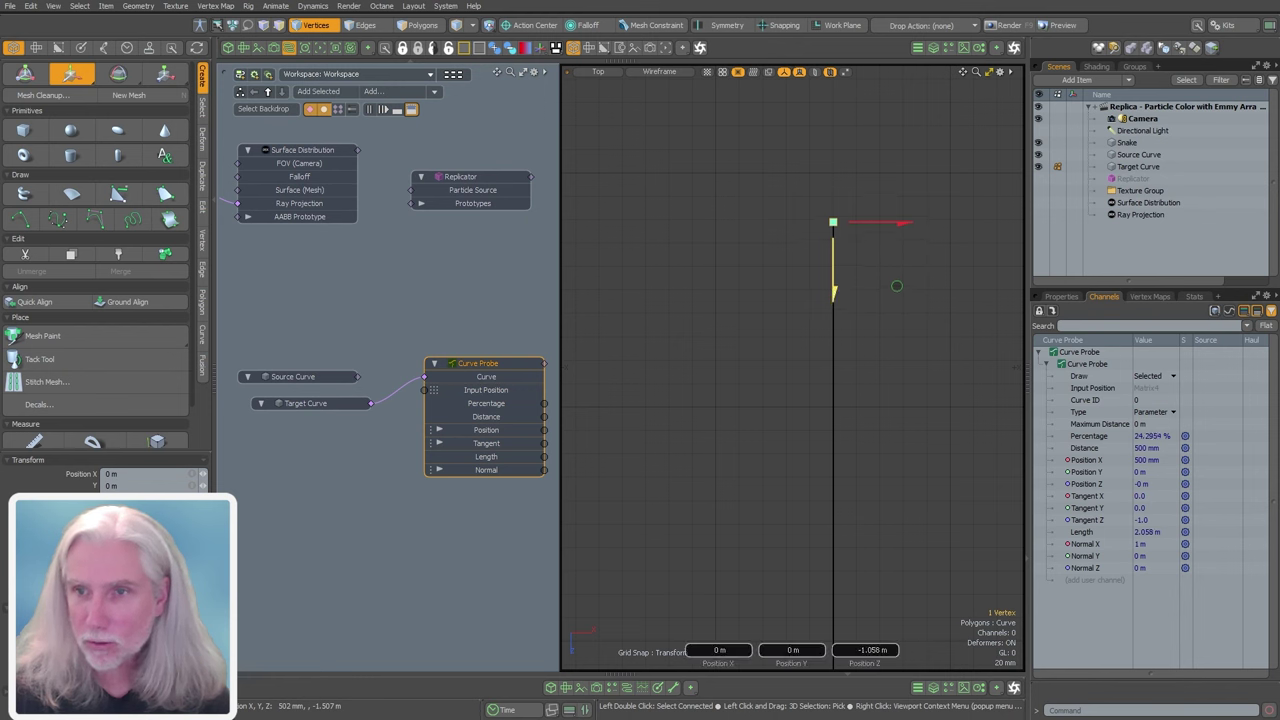
left_click_drag(888, 285, 791, 189, "ctrl+alt")
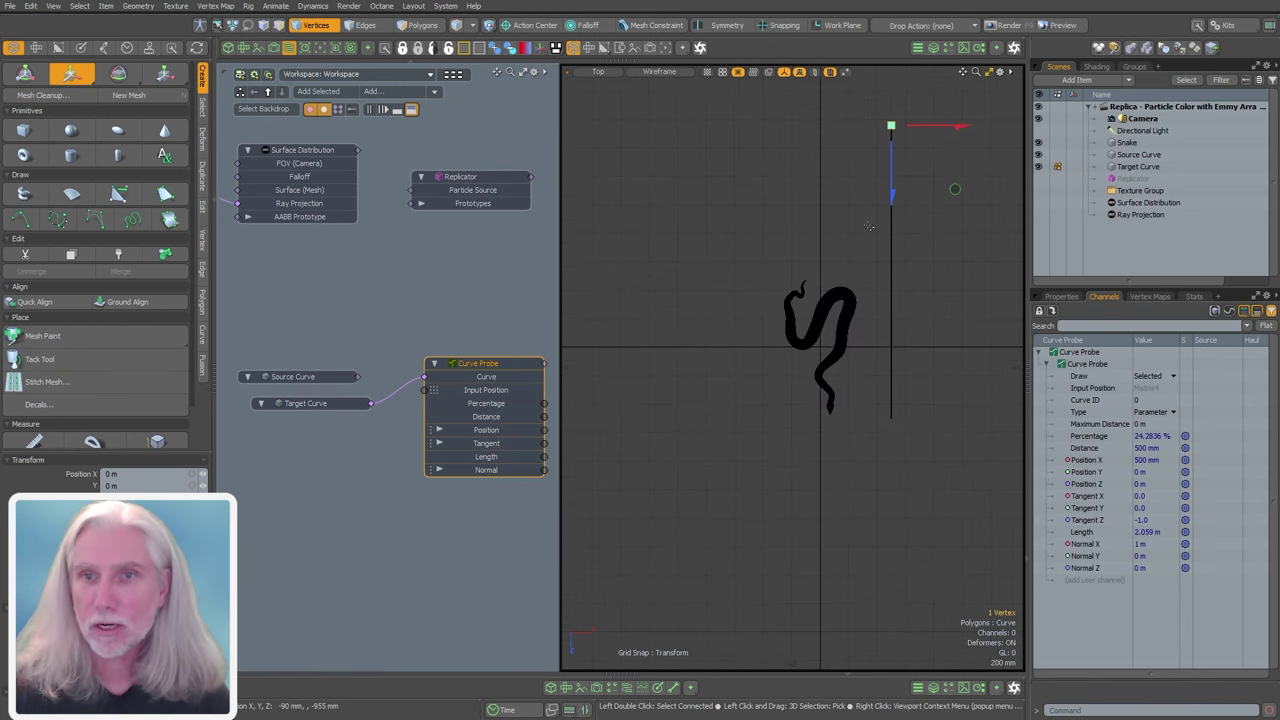
key("space")
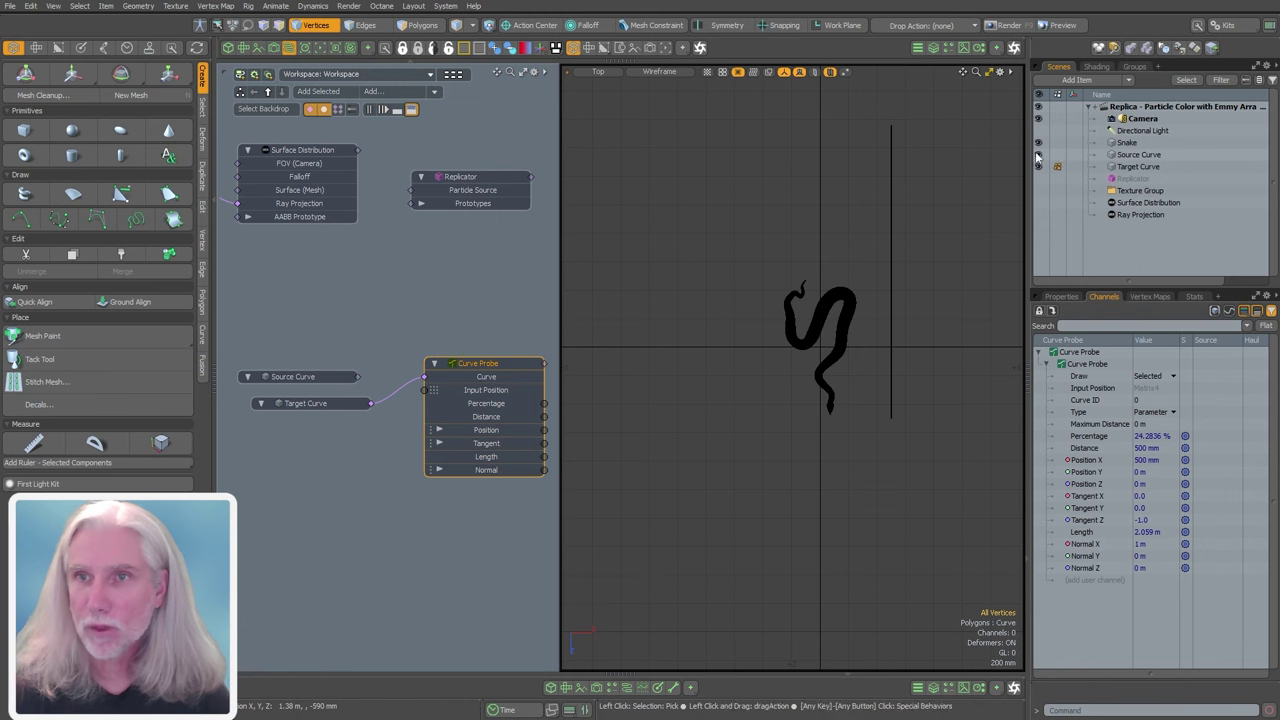
- Hide the snake and move the whole target curve so its front end meets the source curve's head end at X about 72 mm
left_click(1039, 142)
key("3")
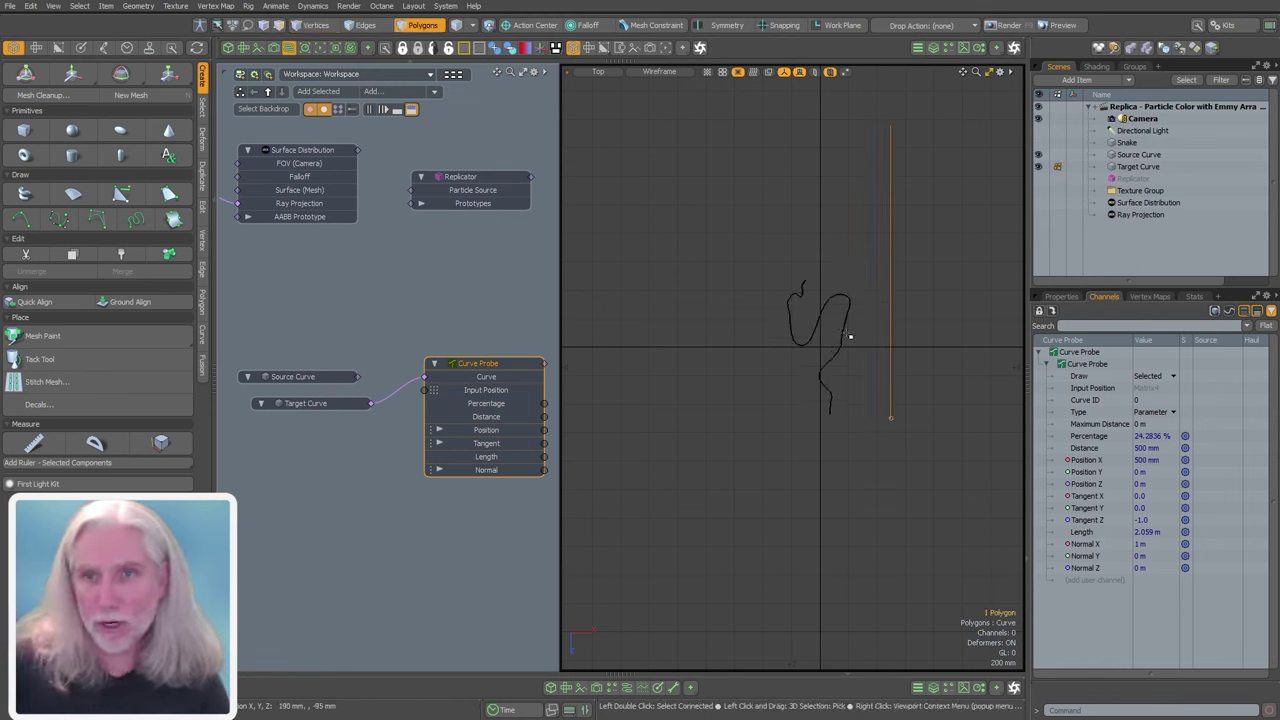
scroll(909, 403, "up", 5)
key("w")
scroll(926, 409, "up", 5)
left_click_drag(926, 409, 931, 409, "ctrl+alt")
left_click_drag(902, 425, 814, 500)
scroll(923, 496, "up", 5)
- Raise the target curve to Y 23 mm in the right view, check its alignment in perspective, and drop the transform
key("KP_3")
scroll(783, 491, "down", 2)
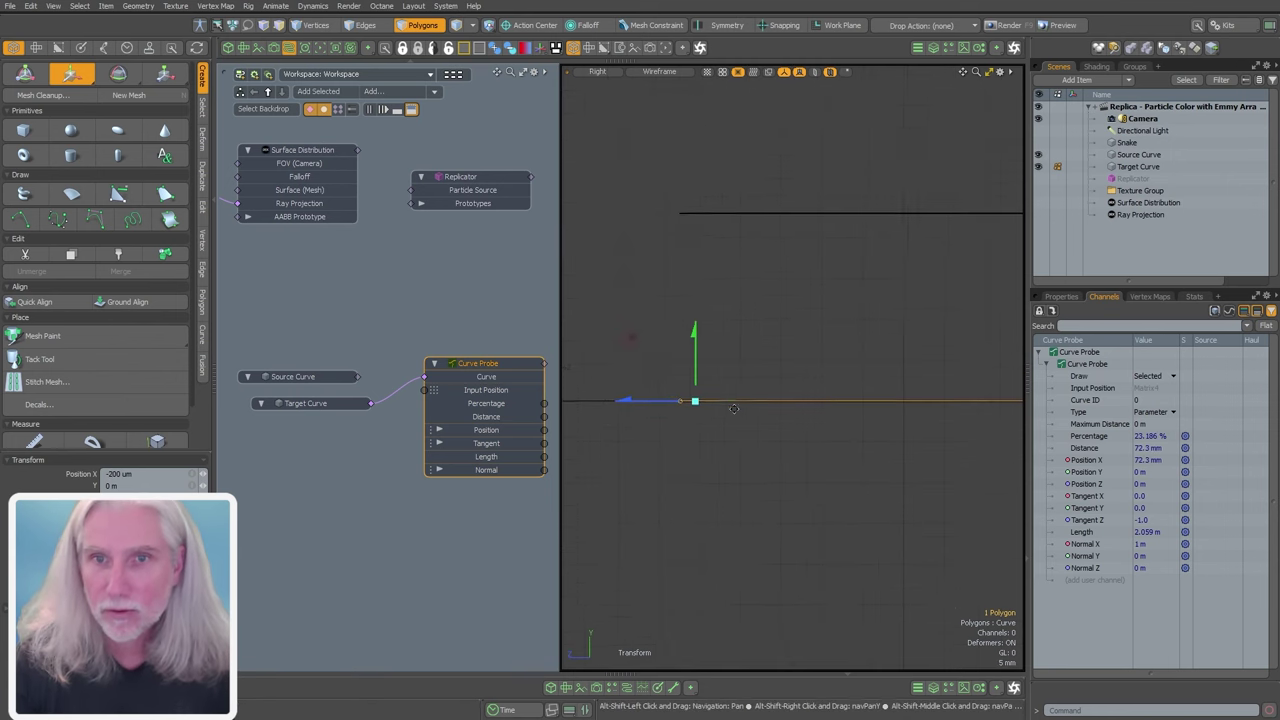
left_click_drag(734, 409, 714, 196, "alt+shift")
scroll(726, 215, "up", 4)
left_click_drag(726, 215, 840, 212, "alt+shift")
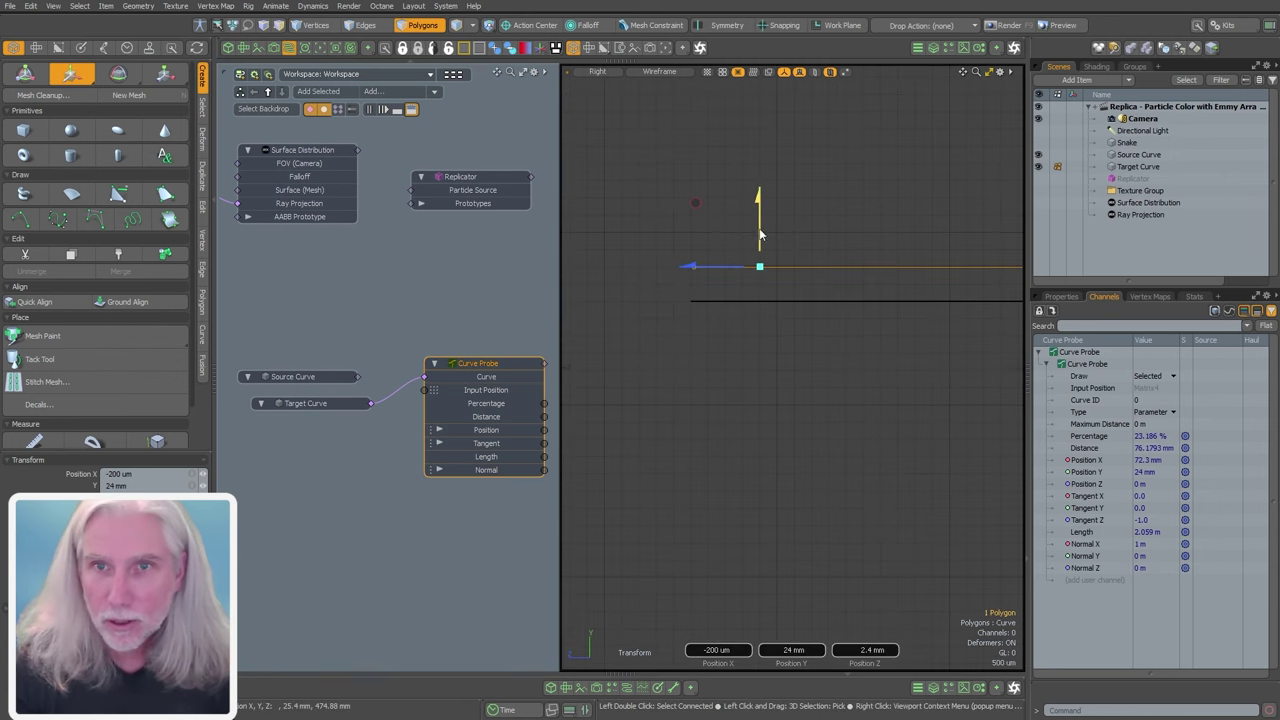
mouse_move(762, 236)
left_mouse_down()
mouse_move(762, 262)
mouse_move(759, 249)
left_mouse_up()
left_click_drag(778, 353, 822, 494, "alt")
key("ctrl+space")
left_click(776, 372)
left_click_drag(755, 389, 680, 390, "ctrl+alt")
left_click_drag(680, 390, 703, 295, "alt+shift")
key("space")
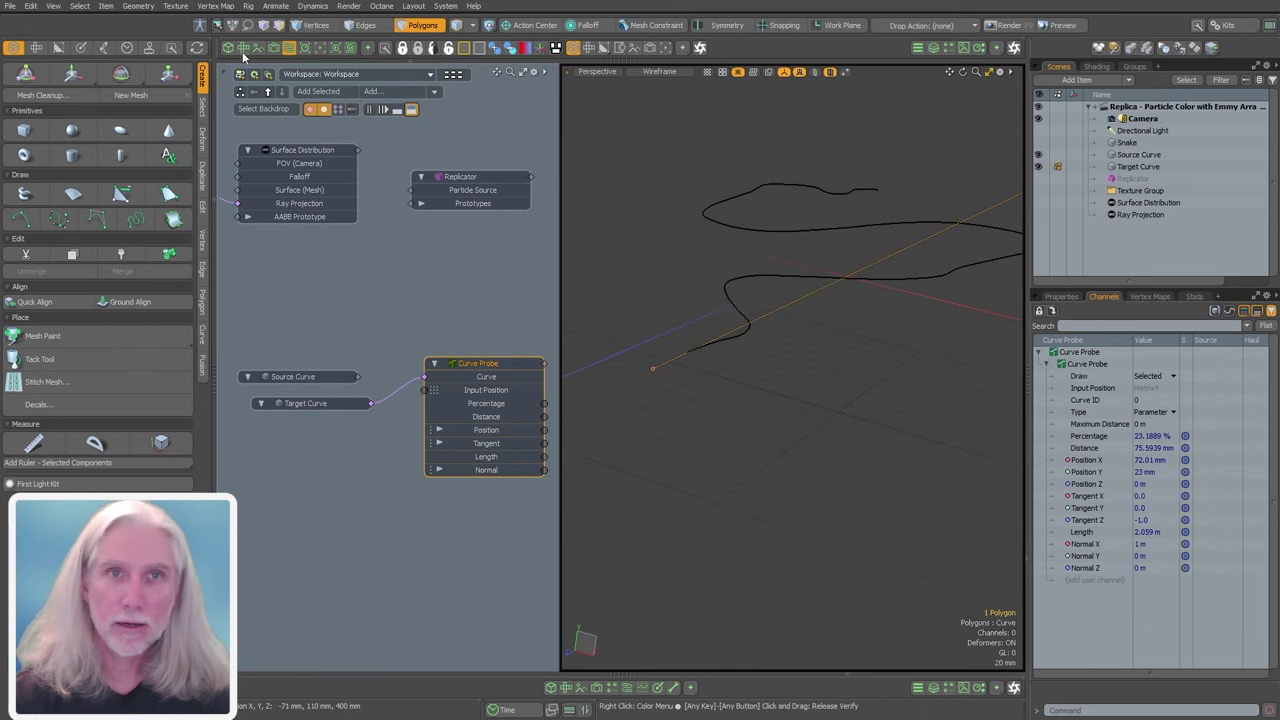
- Close the schematic, show the textured snake with Advanced shading in perspective, and display the Curve Probe's properties
left_click(289, 51)
left_click(1039, 143)
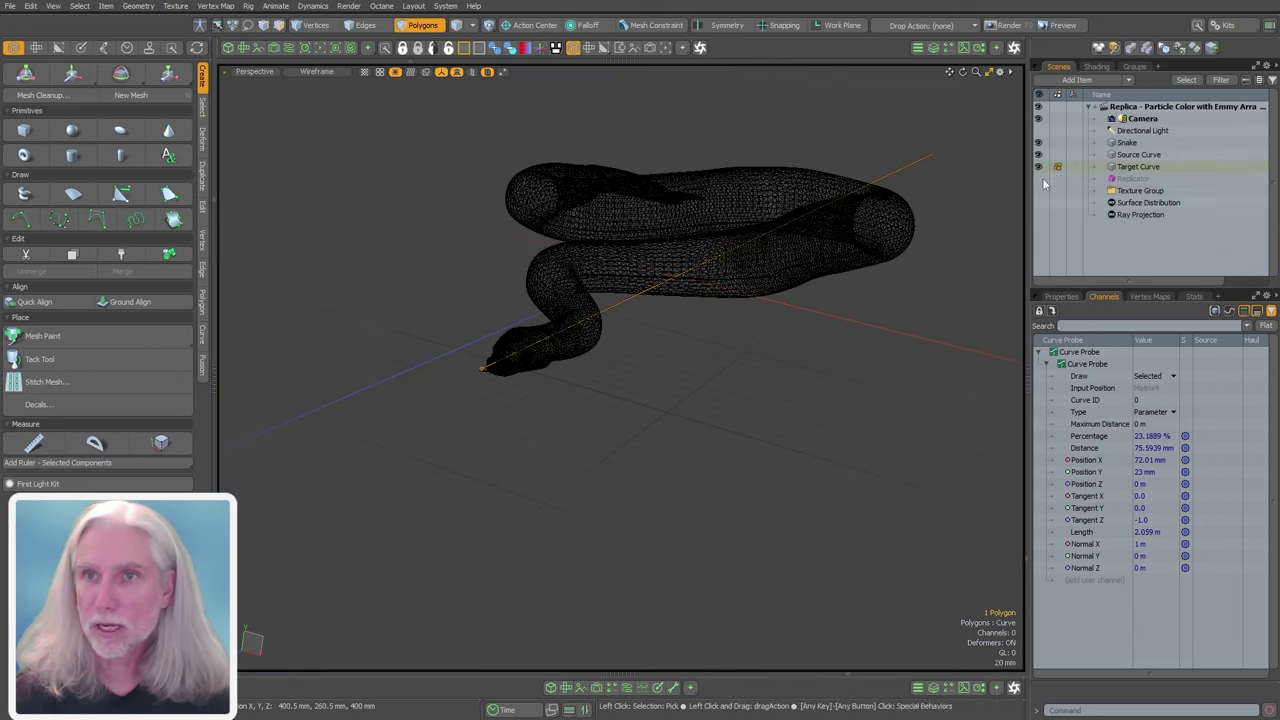
key("ctrl+space")
left_click(763, 380)
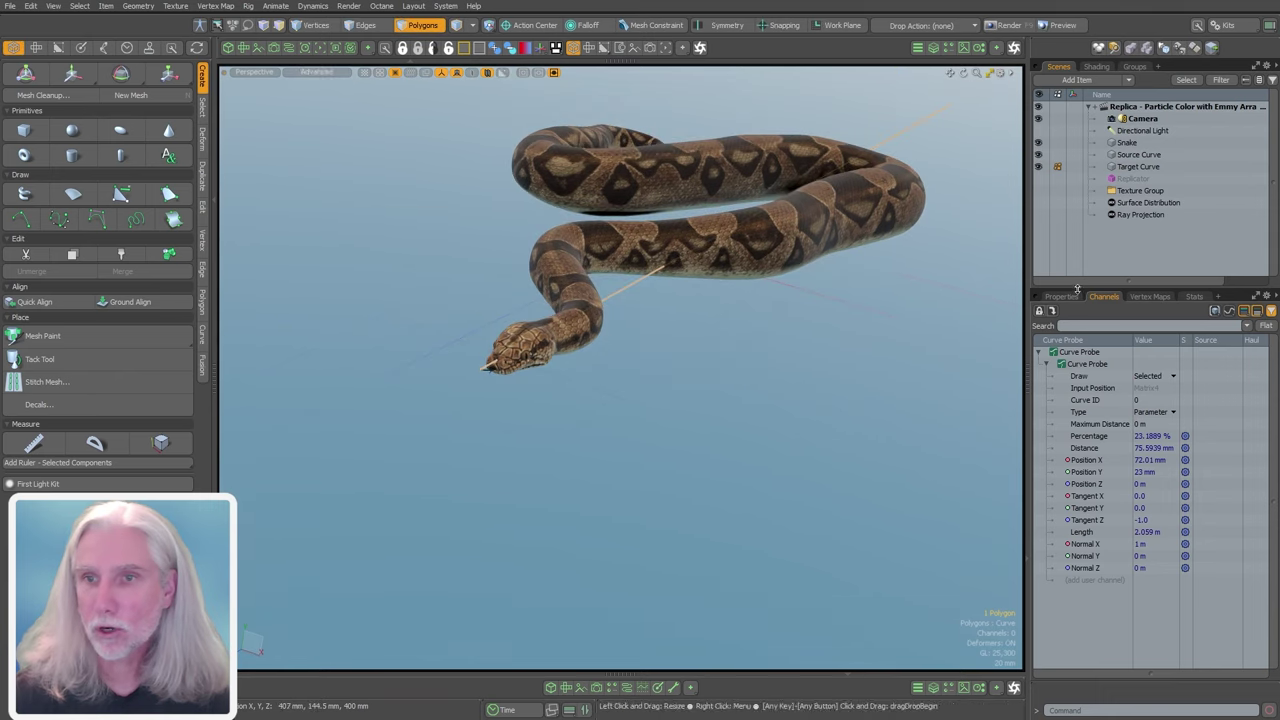
left_click(1062, 296)
left_click_drag(792, 306, 697, 430, "alt")
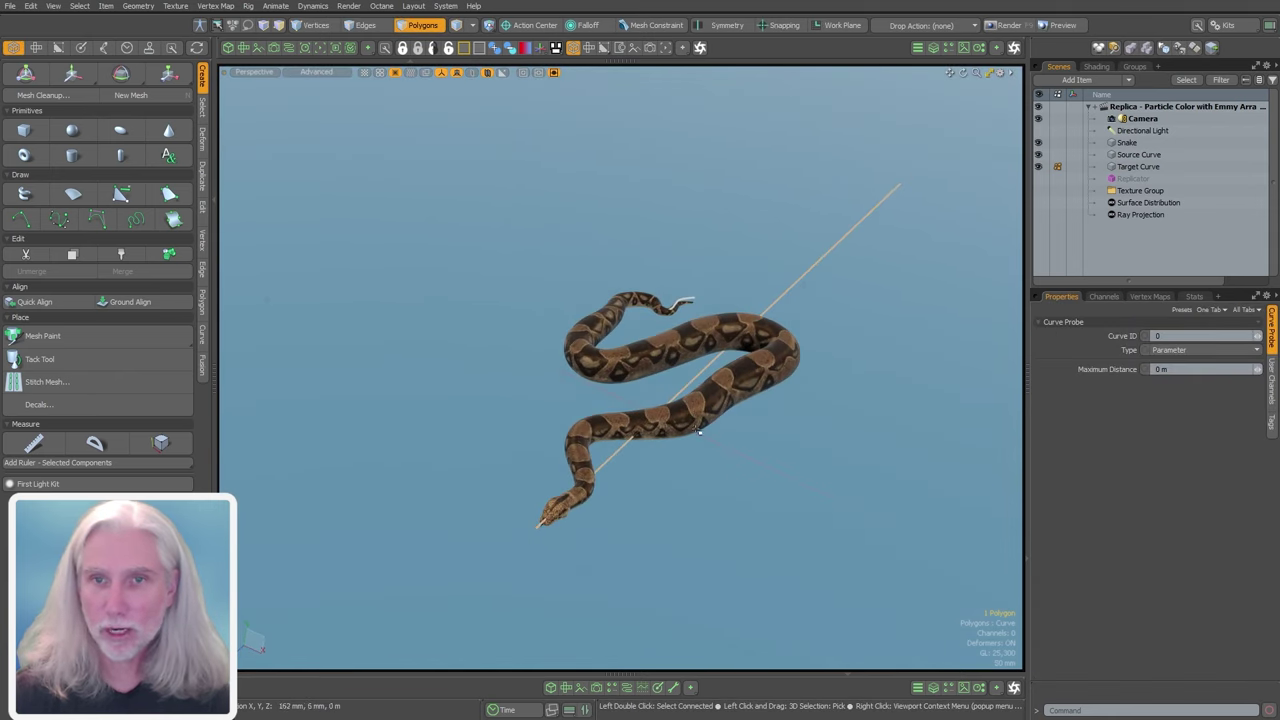
- Select the snake mesh, show its mesh operations, and search the available operators for "spline"
left_click(702, 431)
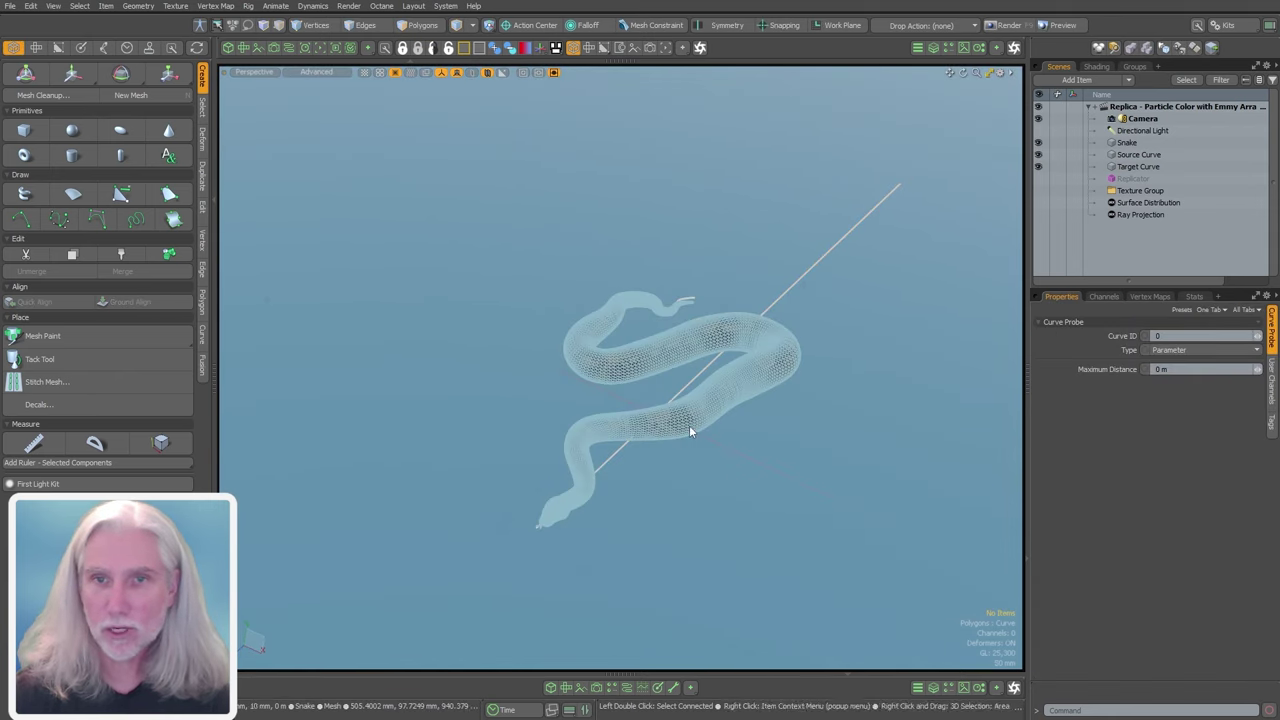
left_click(934, 48)
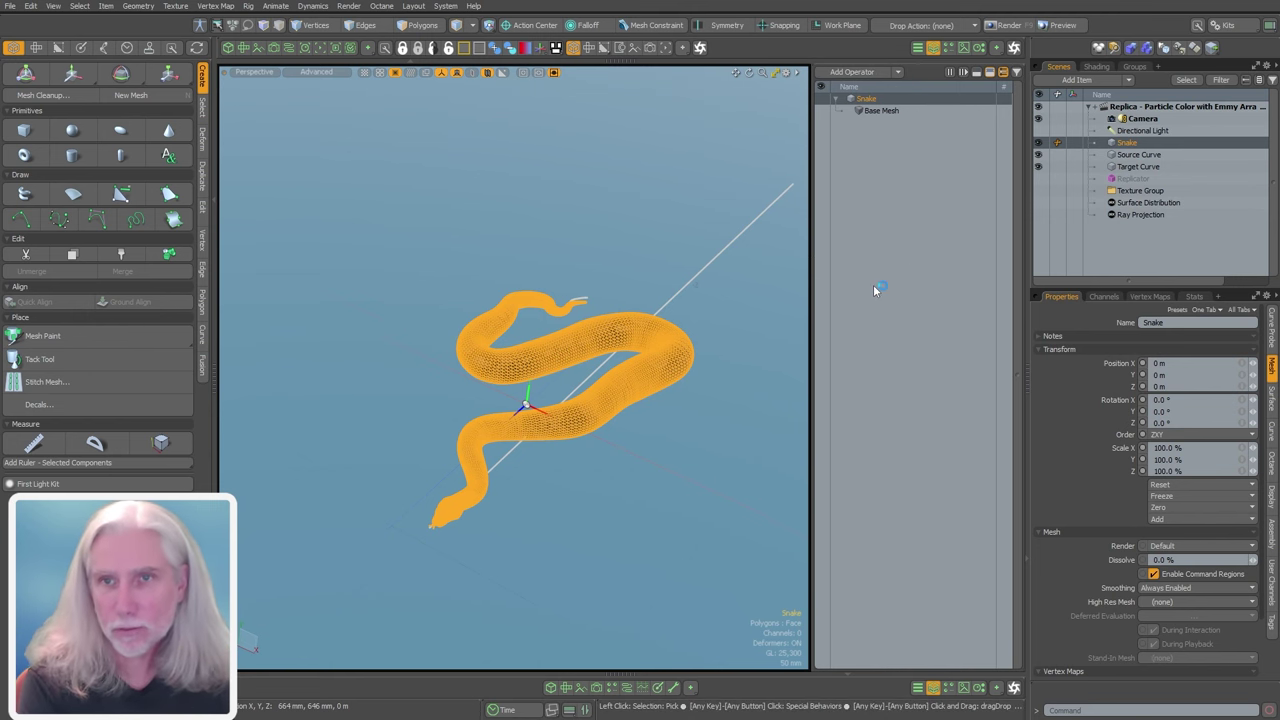
type("nspline")
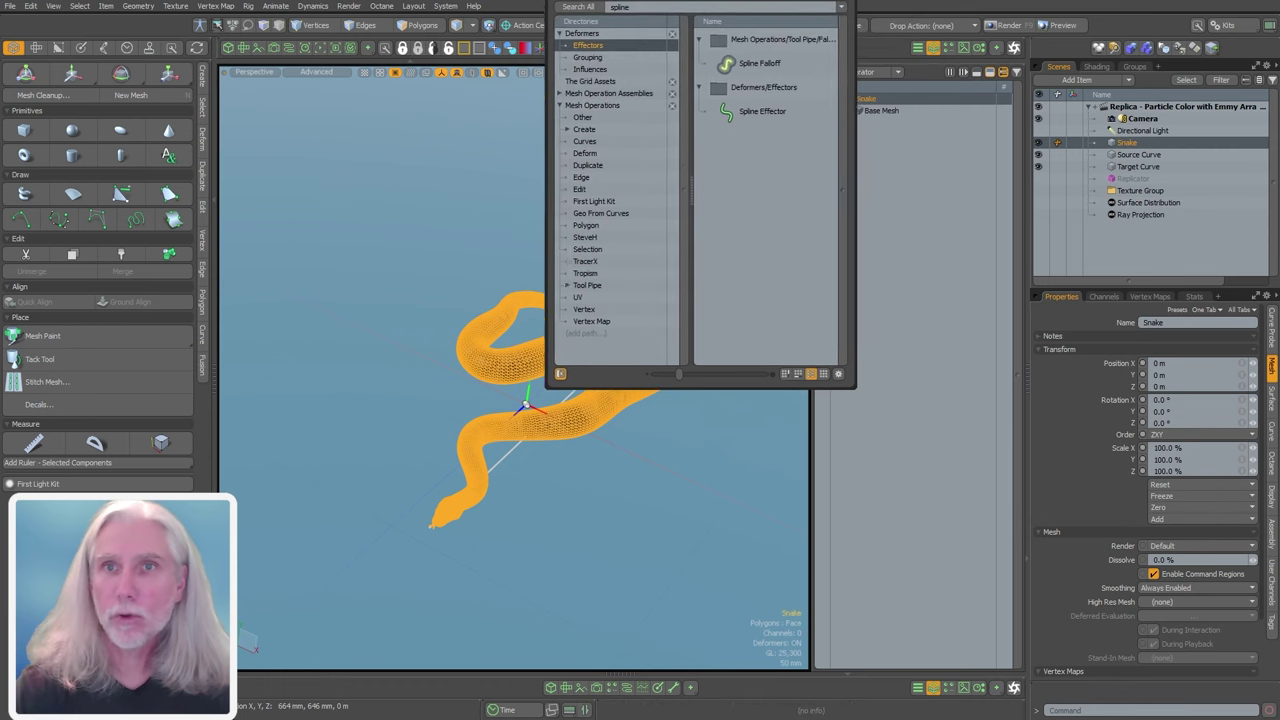
left_click(875, 24)
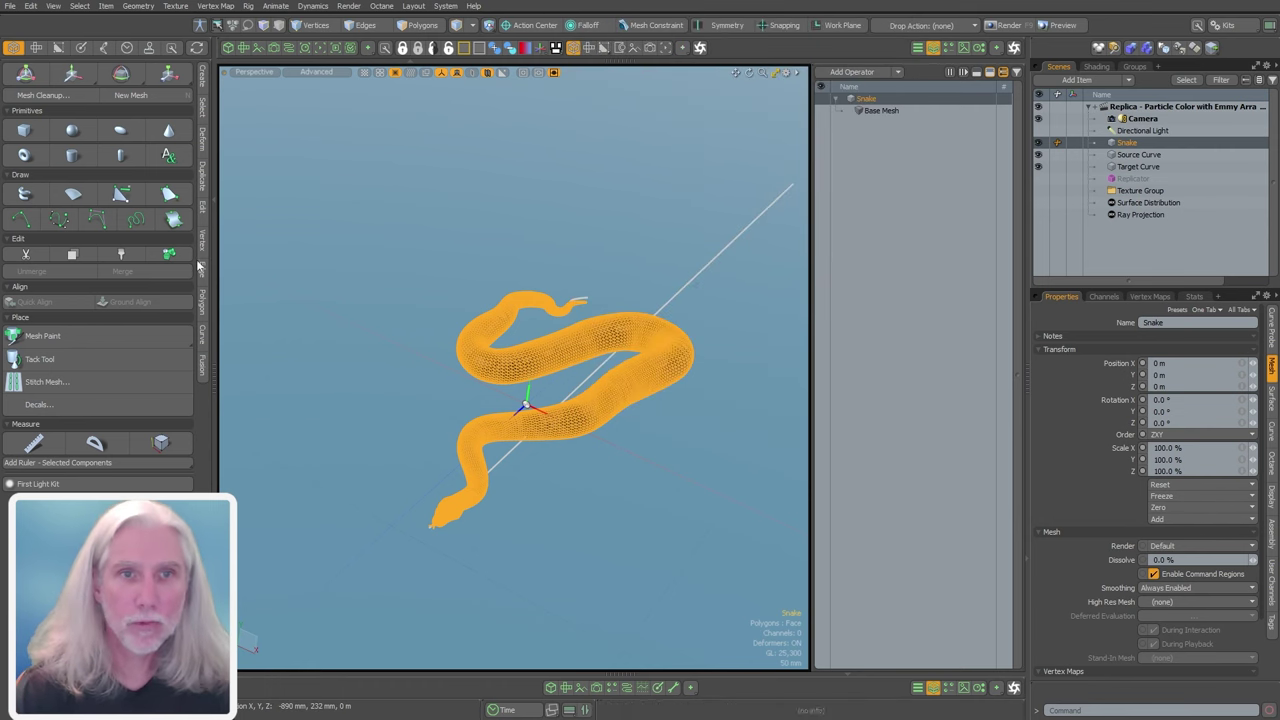
- Bring up the mesh deformer tools from the Setup toolset
left_click(104, 47)
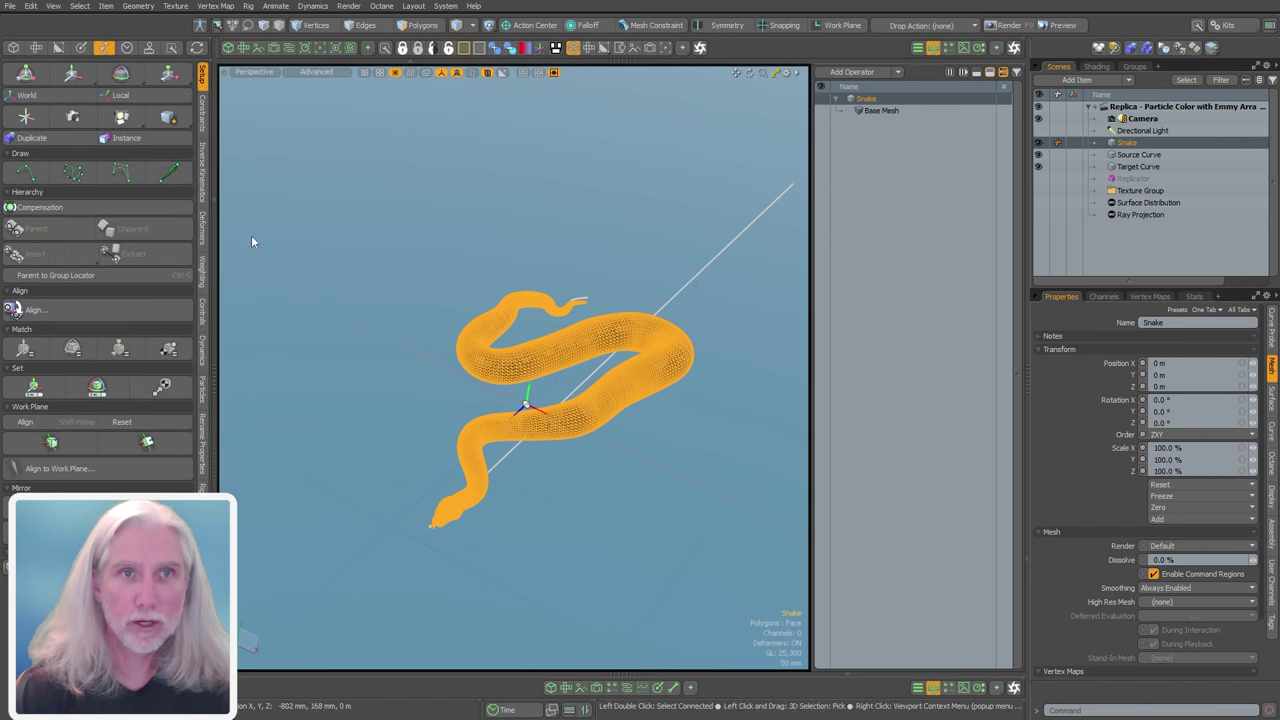
left_click(204, 350)
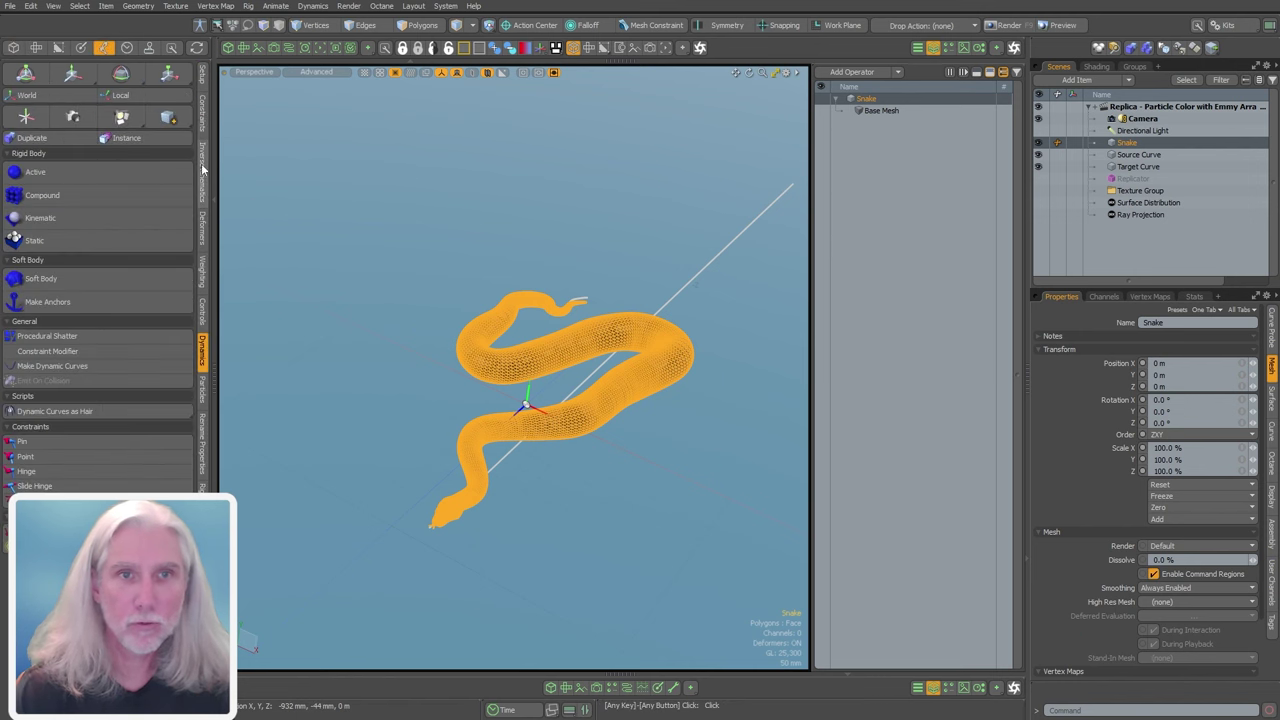
left_click(202, 236)
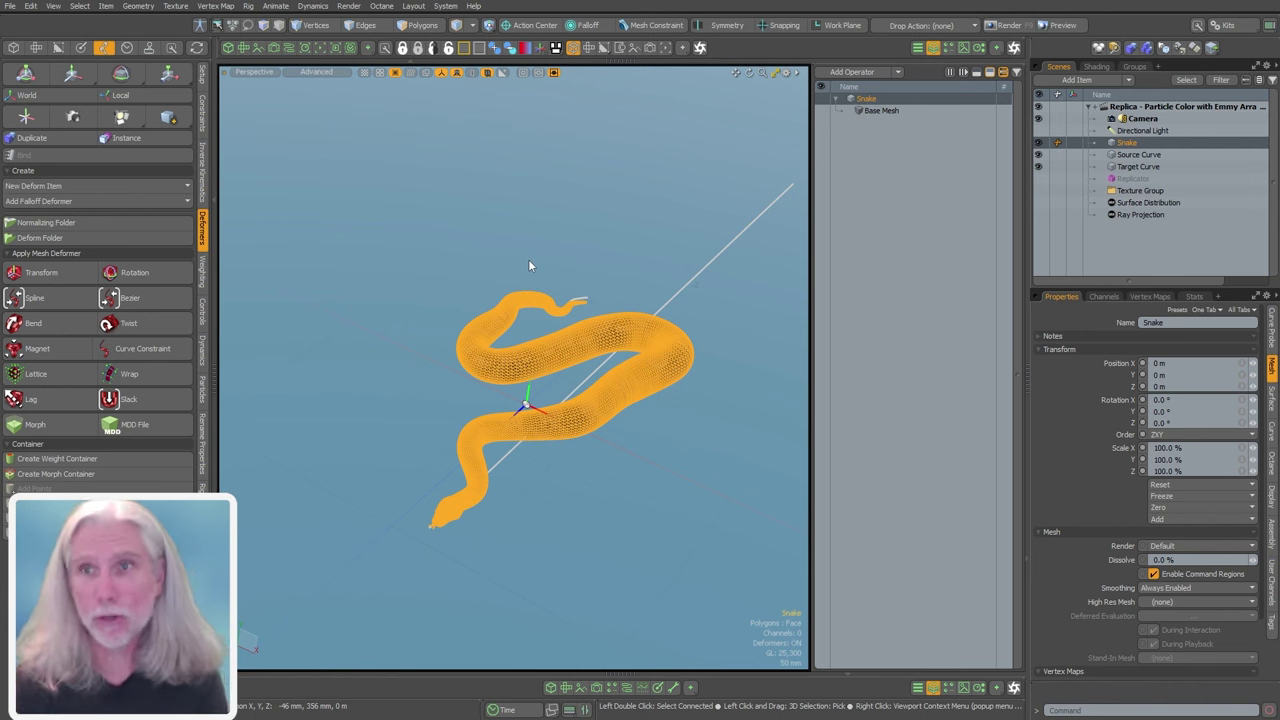
- Hide the snake mesh and select all vertices of Source Curve
left_click(1038, 142)
left_click_drag(613, 314, 592, 314, "alt")
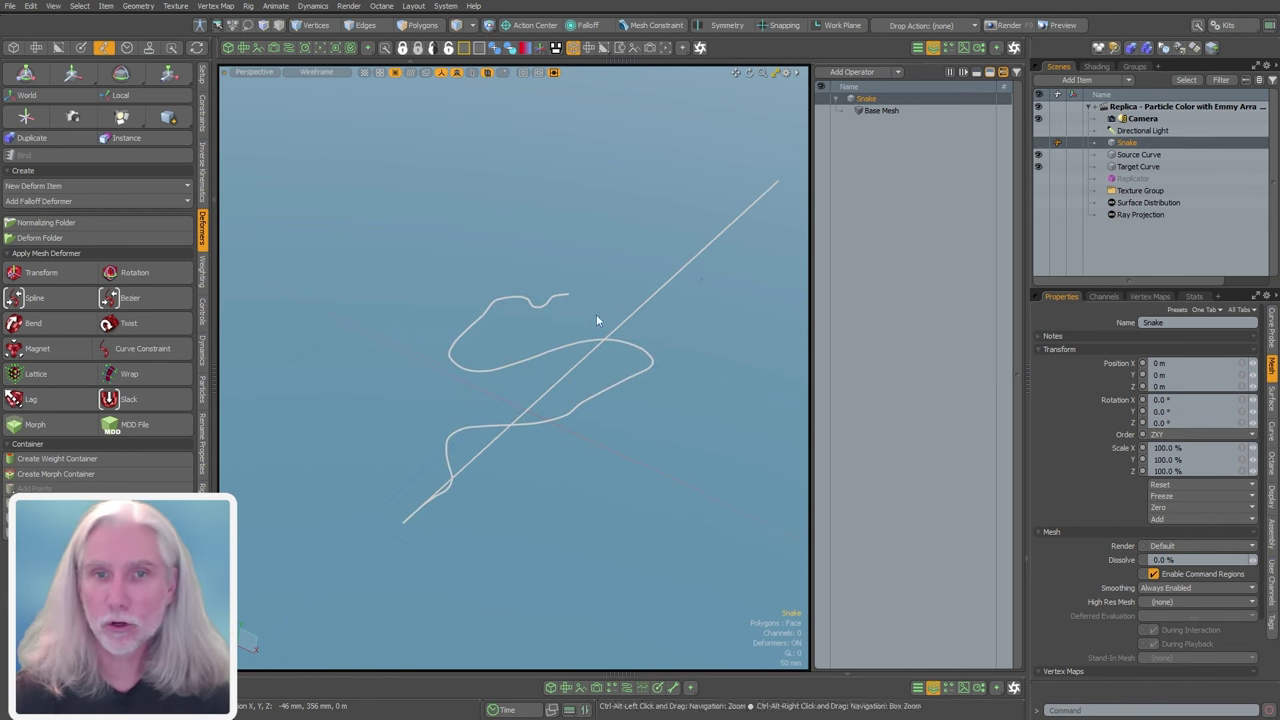
key("ctrl+Tab")
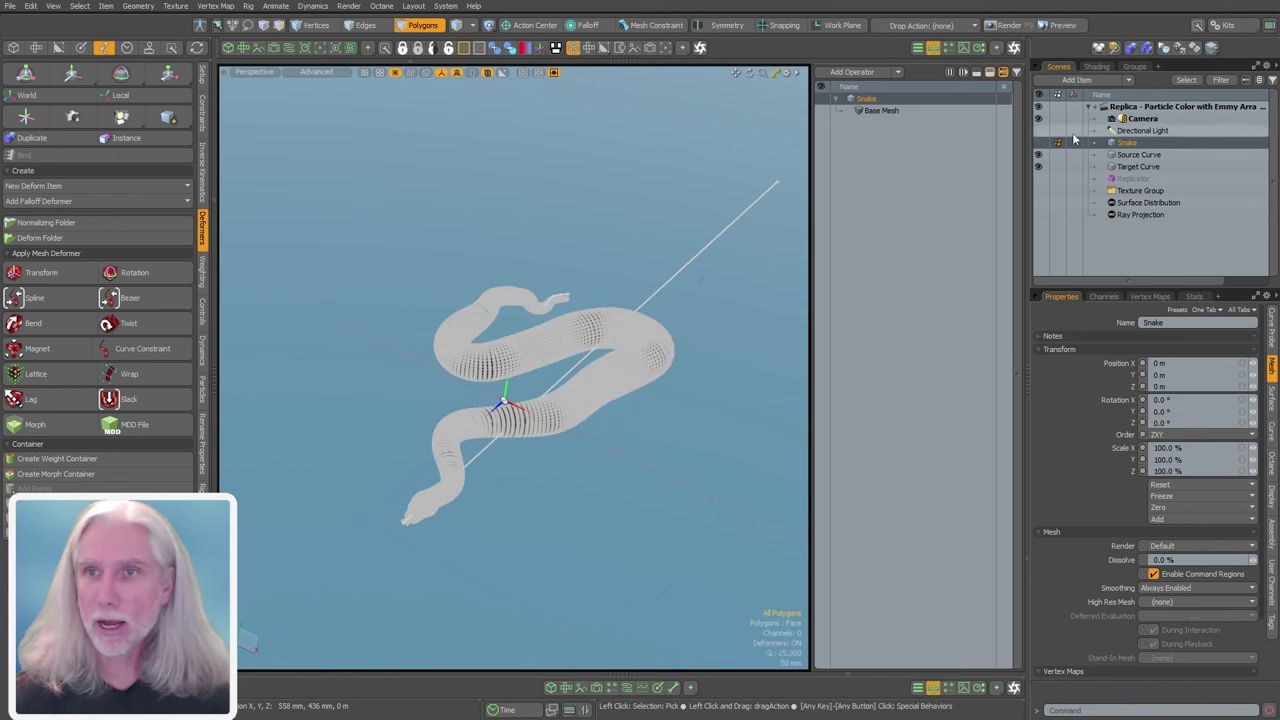
left_click(1138, 155)
key("ctrl+Tab")
left_click_drag(314, 256, 640, 544)
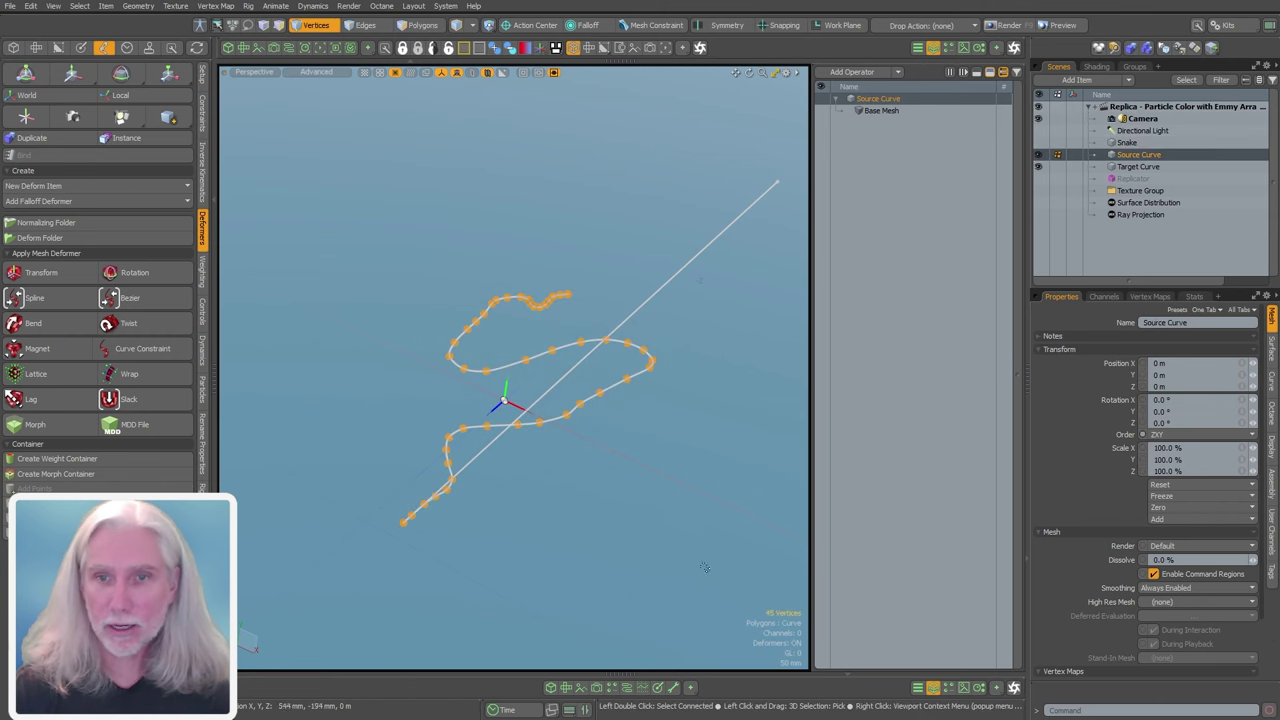
- Make Target Curve active and select both of its vertices to inspect its point count
key("ctrl+Tab")
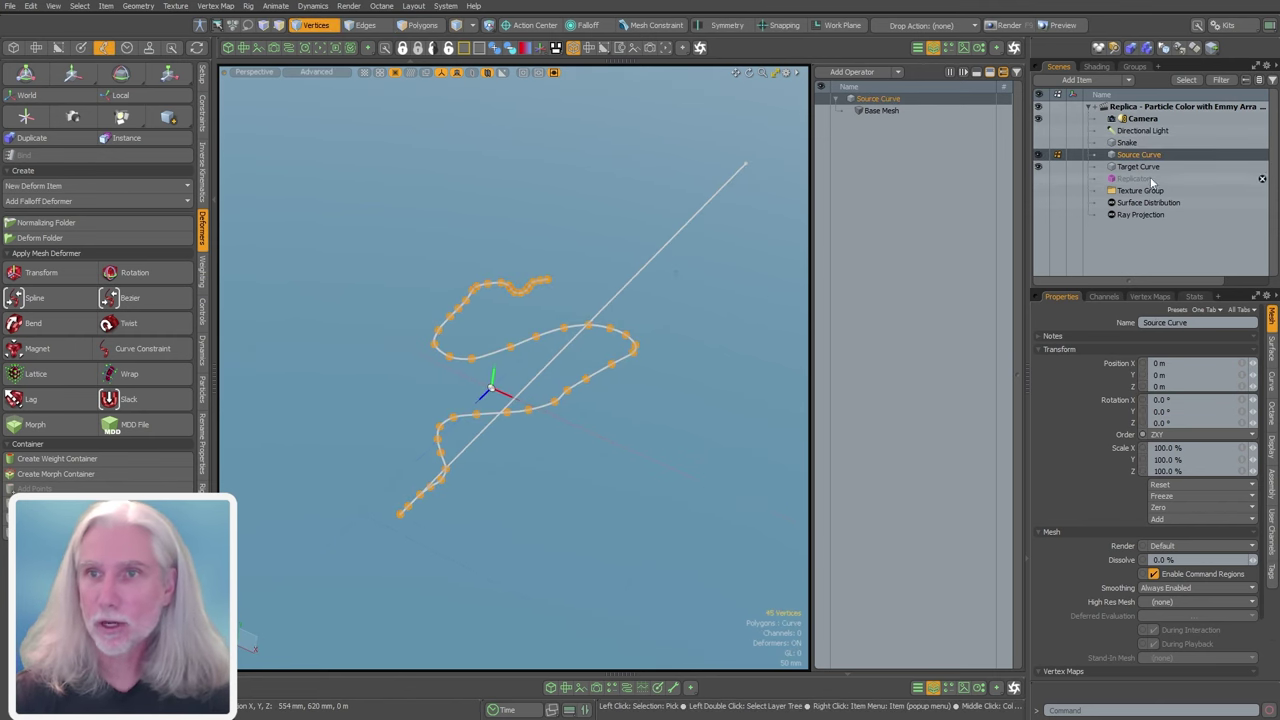
left_click(1140, 167)
right_click_drag(303, 570, 806, 92)
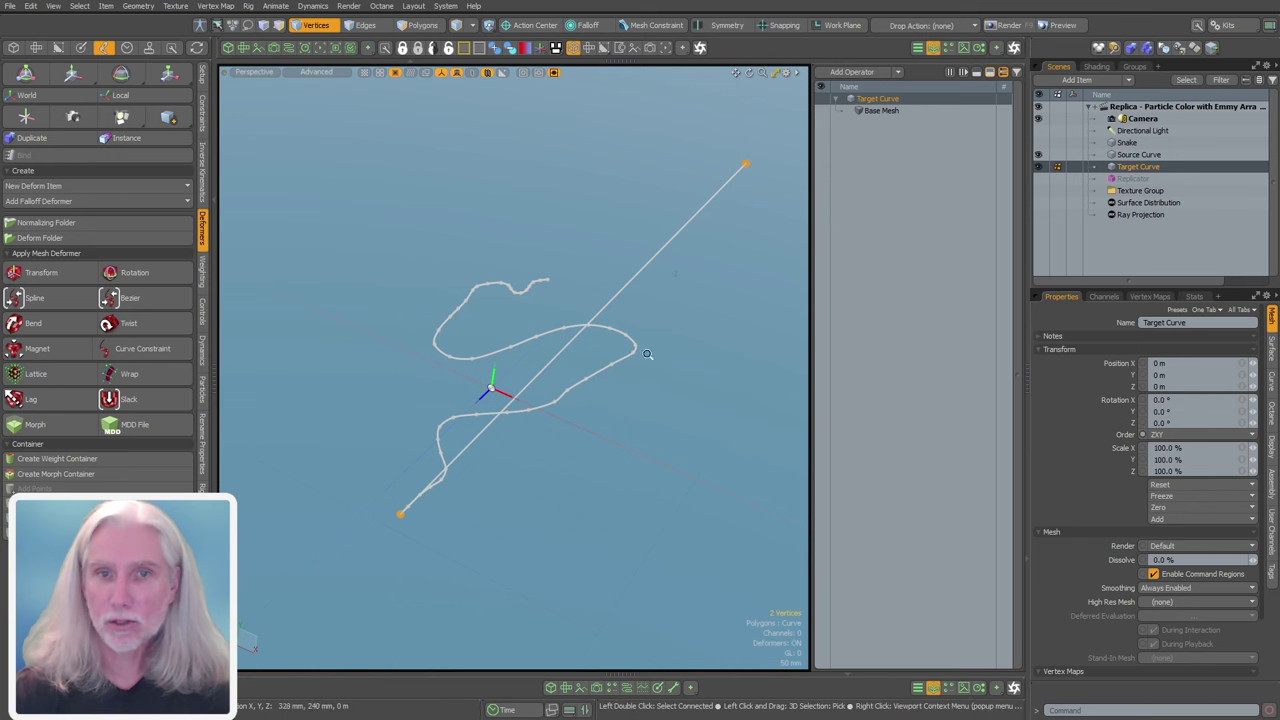
scroll(646, 358, "down", 3)
- Add a Curve Rebuild operation to Target Curve with a point count of 50
left_click(864, 73)
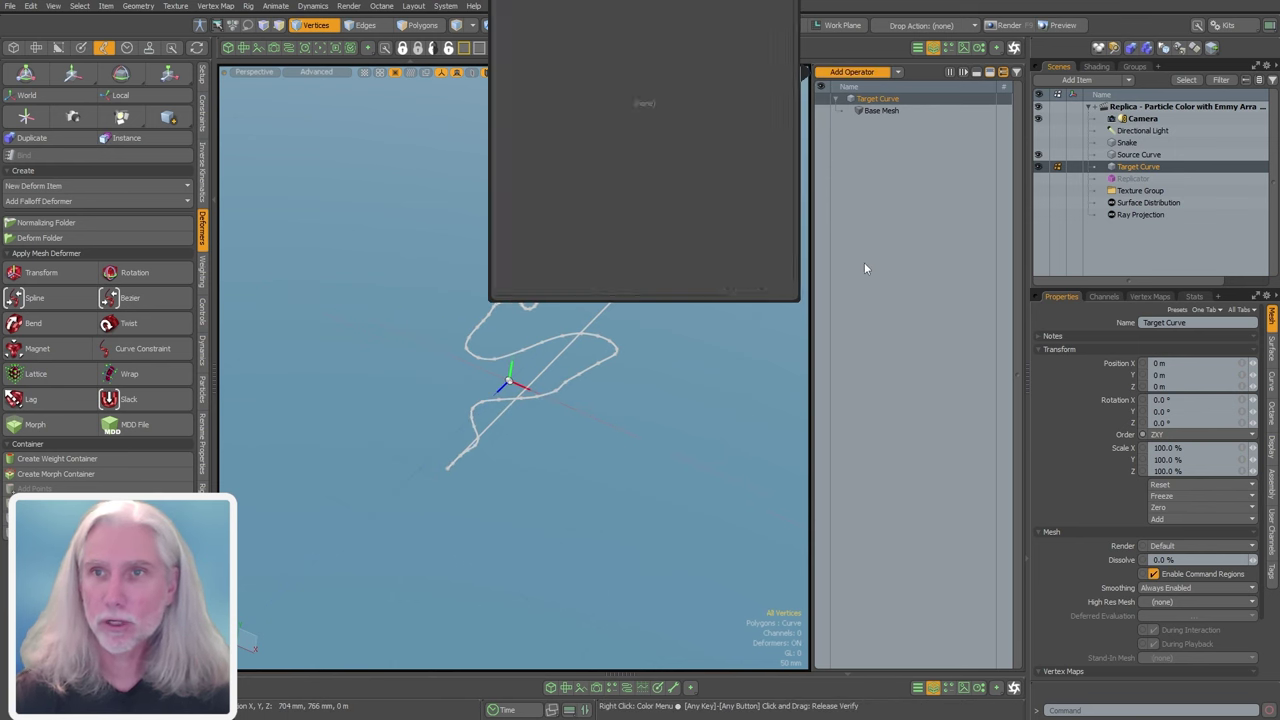
type("curve re")
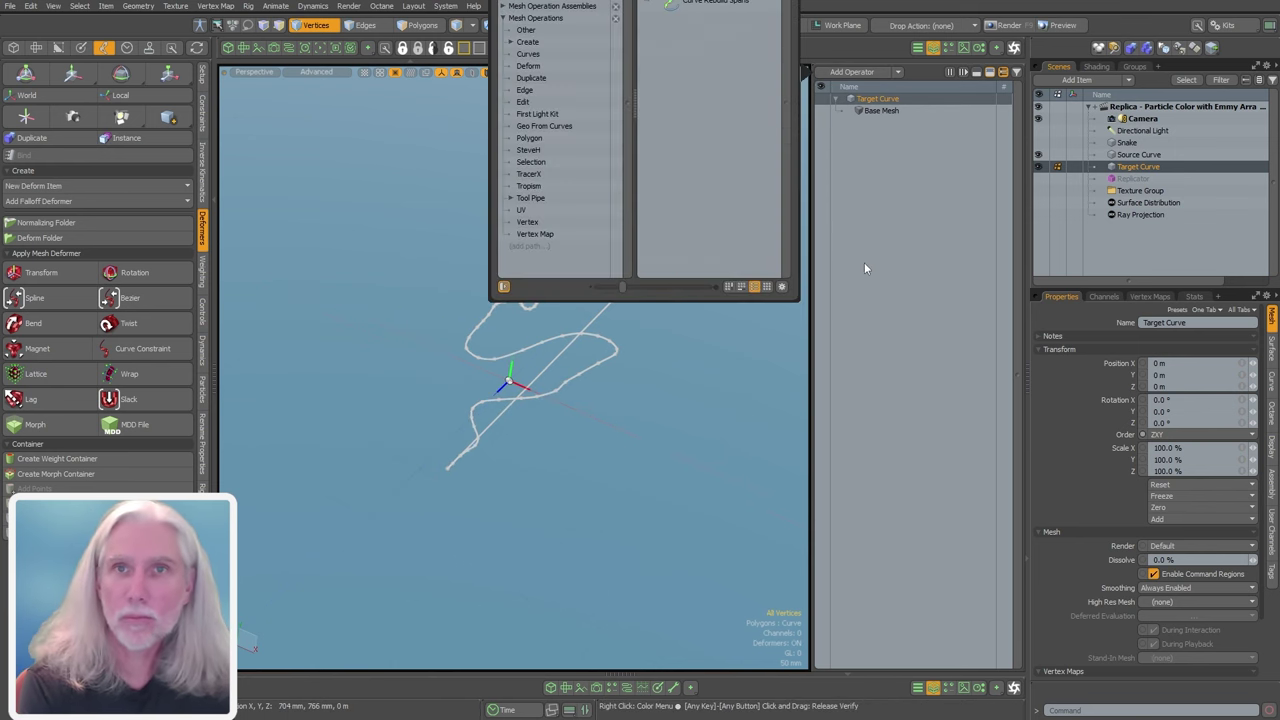
key("Return")
left_click(1106, 405)
type("50")
key("Return")
- Add a Curve Rebuild operation to Source Curve with a point count of 50, matching Target Curve
left_click(1139, 155)
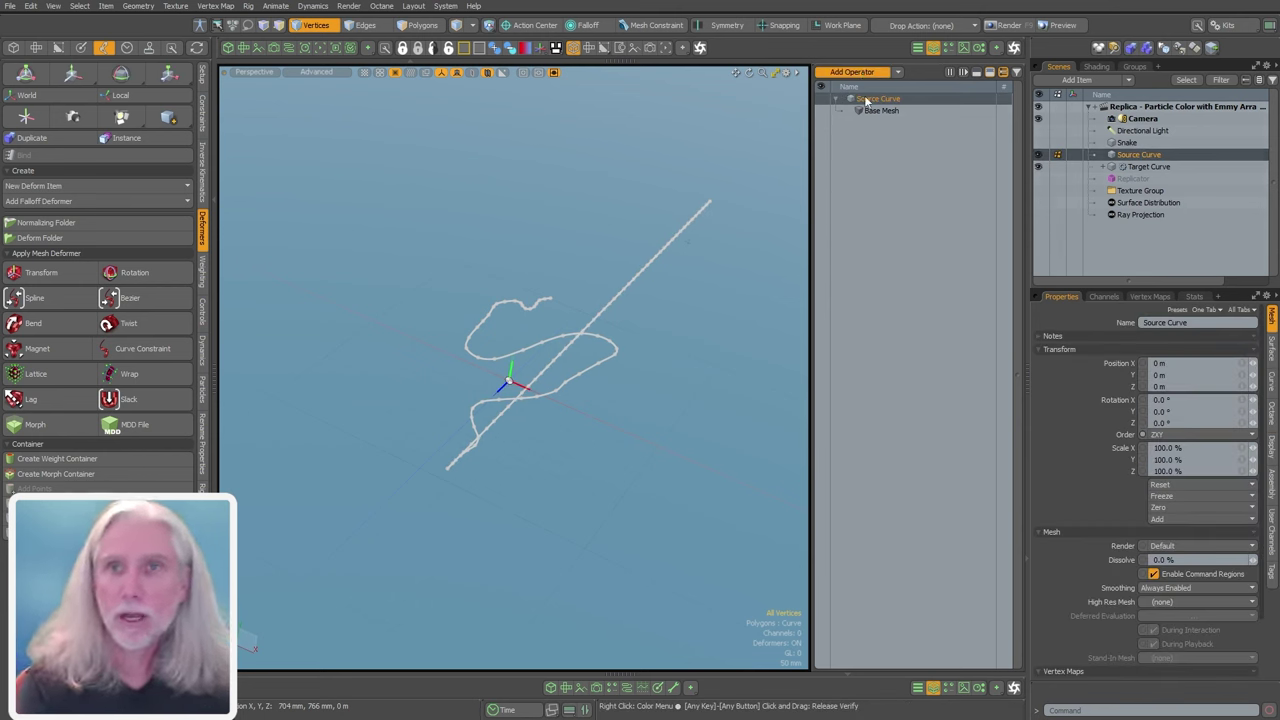
type("curve re")
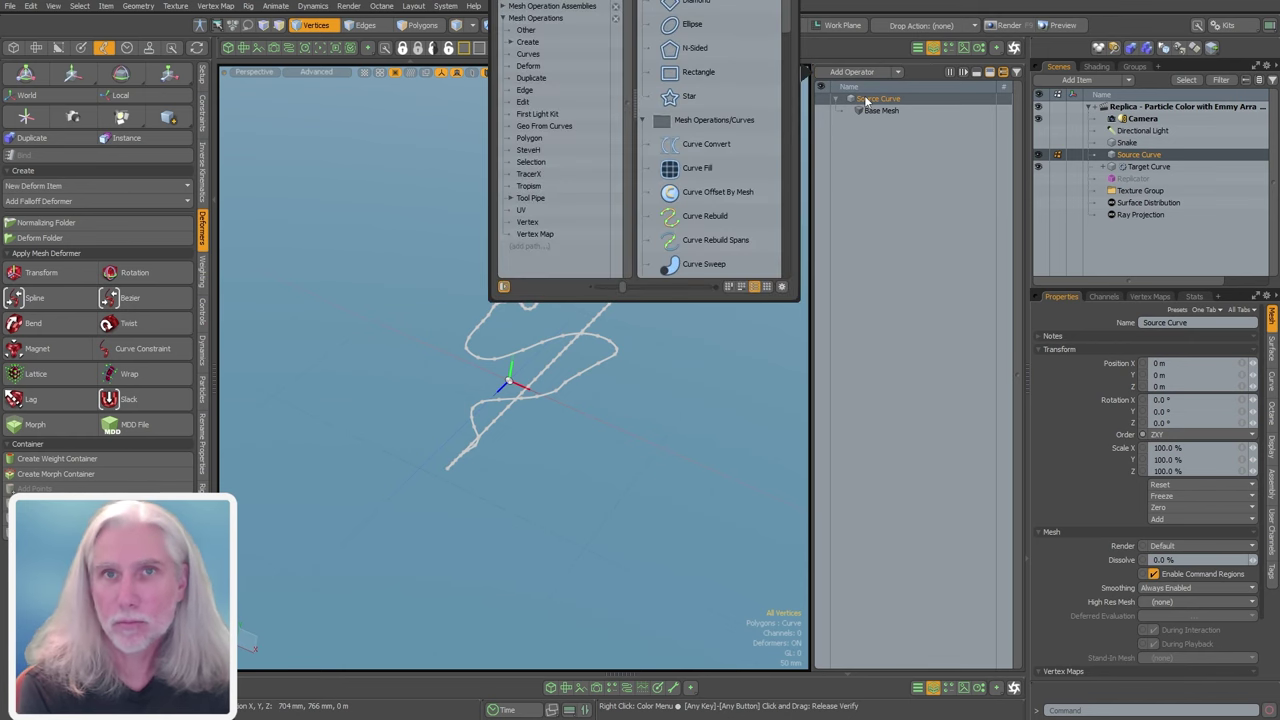
key("Return")
left_click(1160, 402)
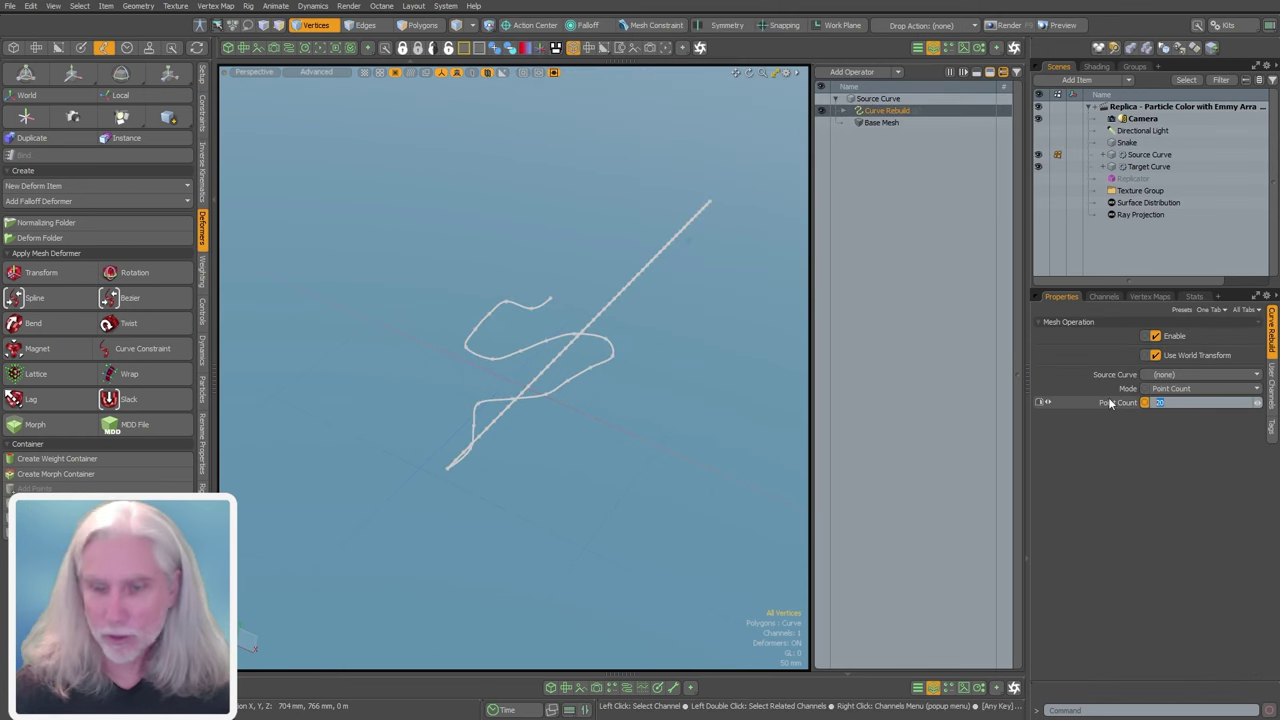
type("50")
key("Return")
left_click(910, 260)
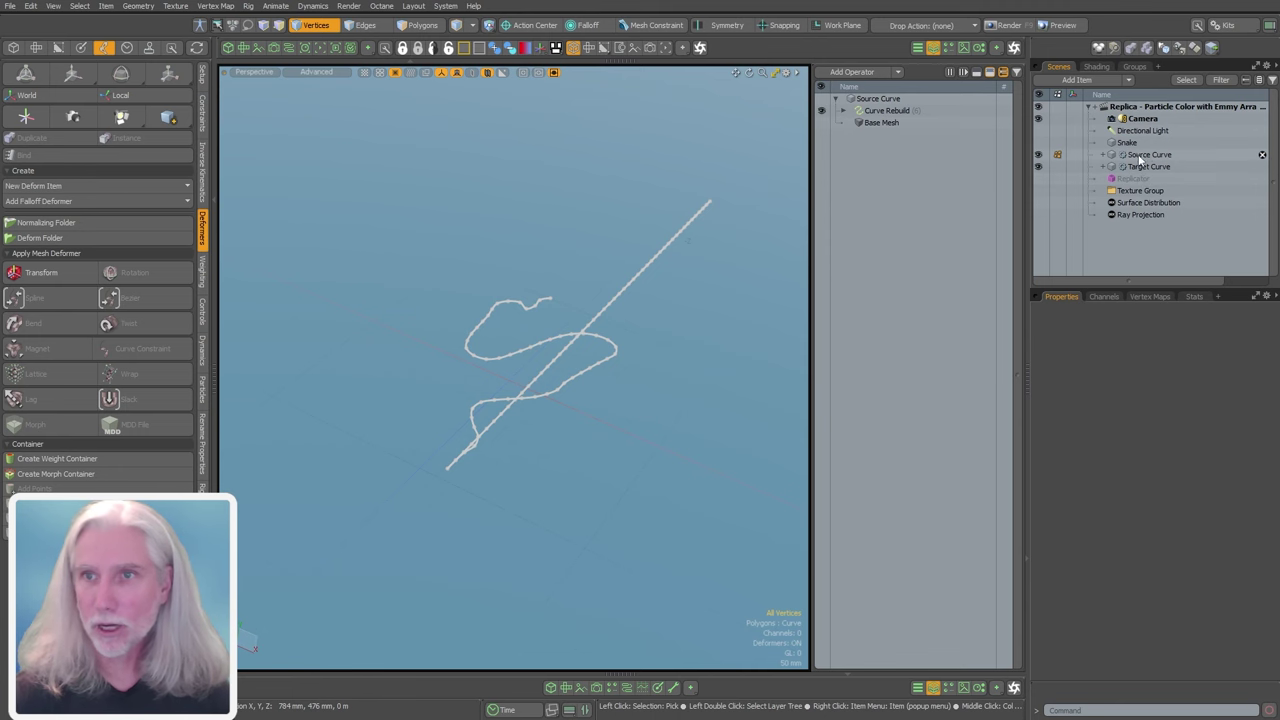
- Select Source Curve and Target Curve together and highlight all their vertices to compare the point spacing
left_click(1149, 154)
left_click(1149, 166, "shift")
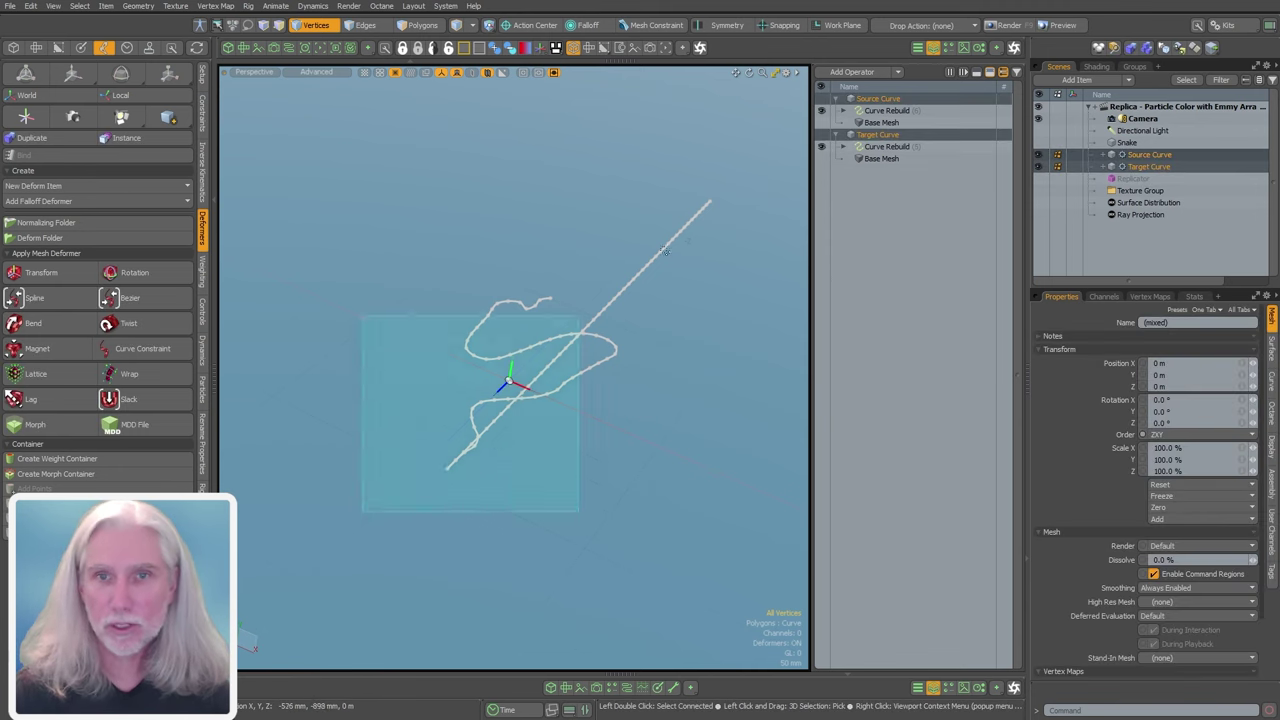
key("bracketleft")
left_click_drag(688, 314, 617, 409, "alt")
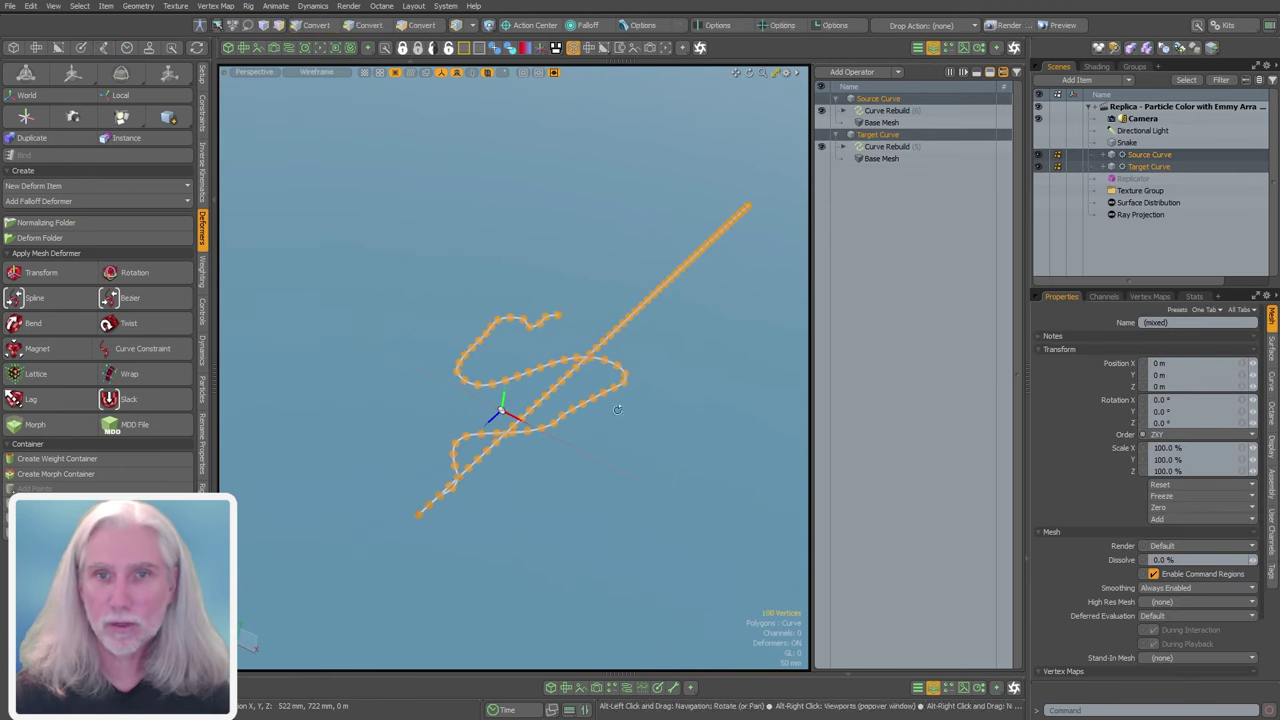
- Select the snake mesh, show it with its textures, and close the mesh operations list
left_click(1127, 142)
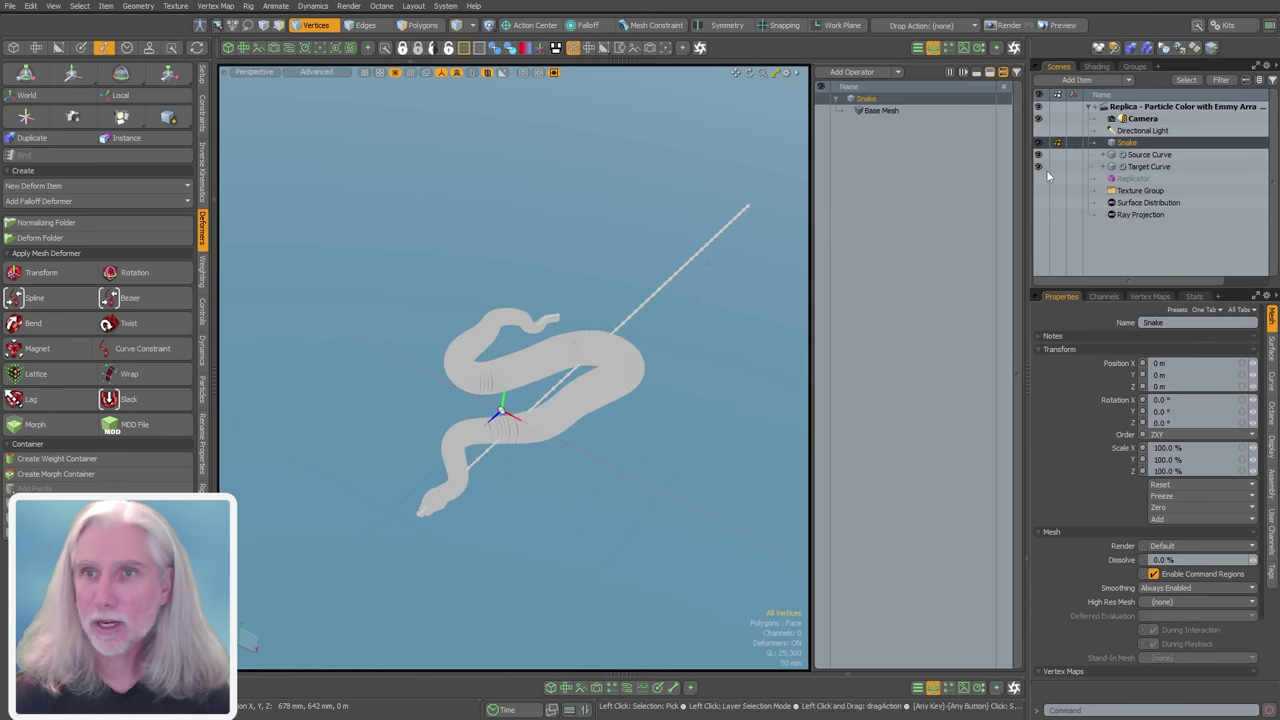
left_click_drag(709, 298, 671, 301, "alt+shift")
key("ctrl+2")
left_click(756, 366)
mouse_move(490, 377)
left_mouse_down("alt+shift")
mouse_move(498, 333)
mouse_move(602, 325)
left_mouse_up("alt+shift")
left_click(933, 48)
left_click_drag(735, 202, 692, 189, "alt+shift")
- Create a Spline deformer on the snake with 50 nodes along the Z axis and a length of 2.06 m
left_click(48, 301)
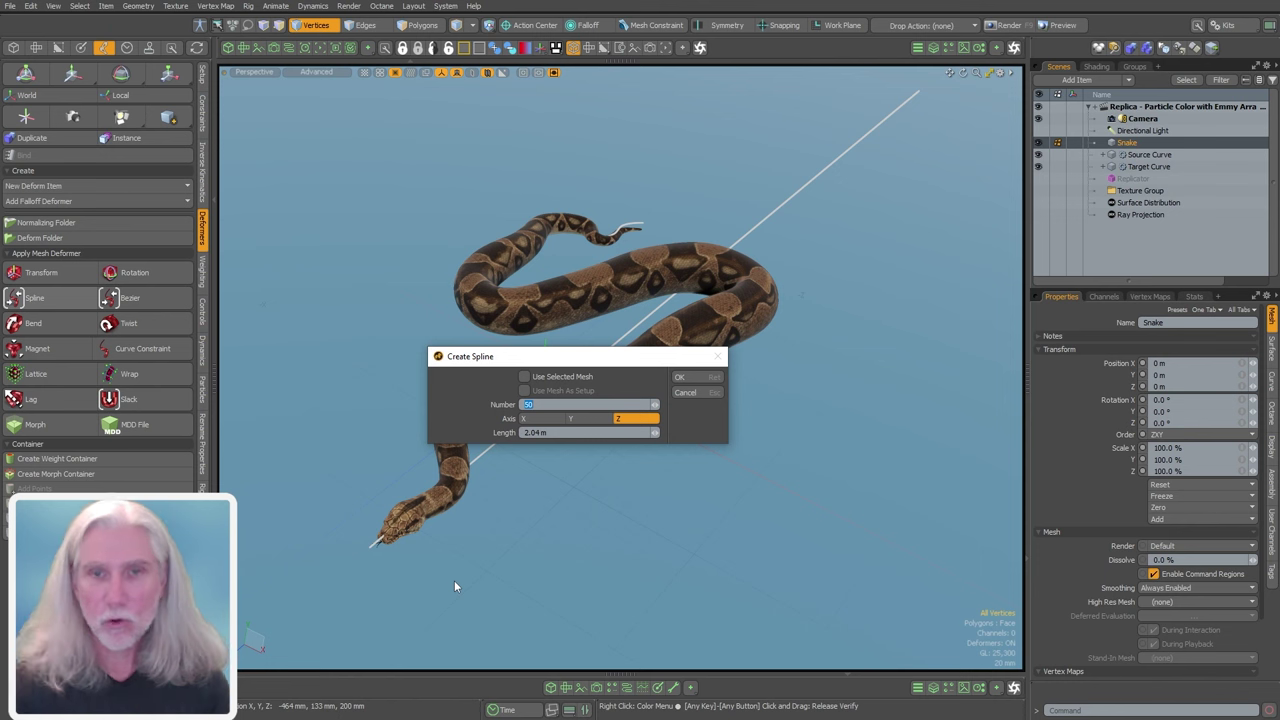
left_click_drag(549, 434, 498, 437)
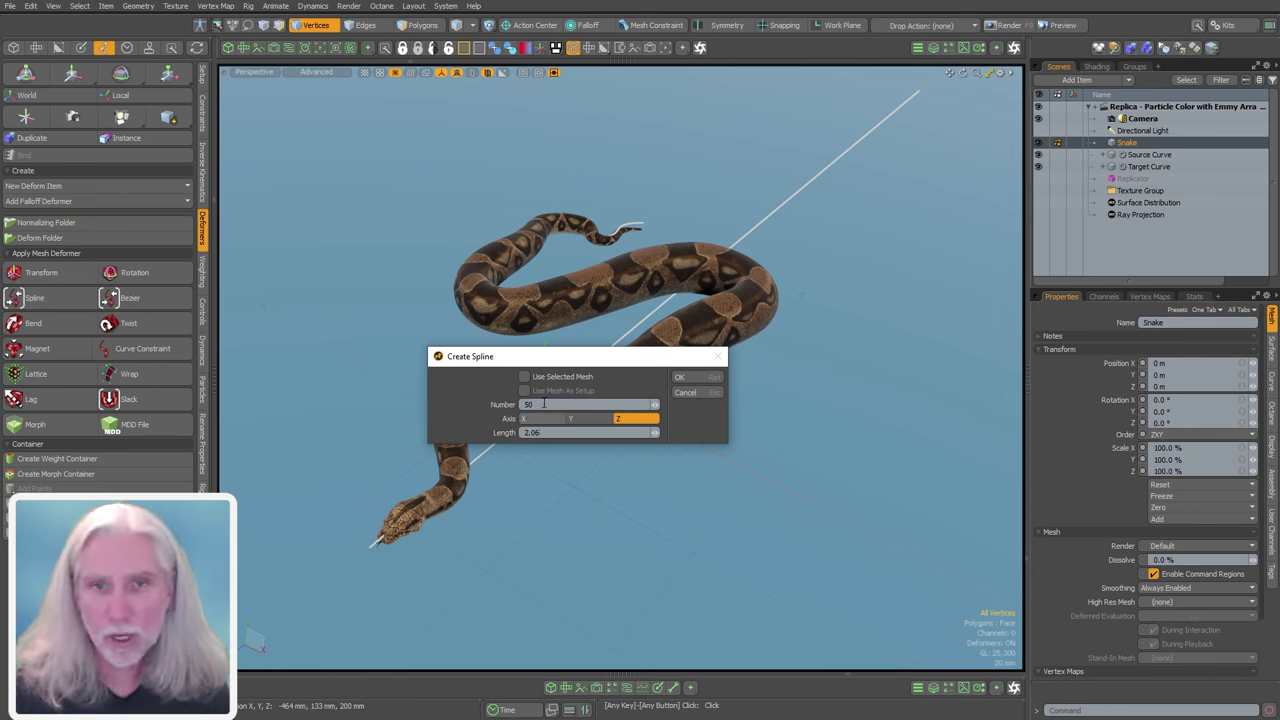
type("50")
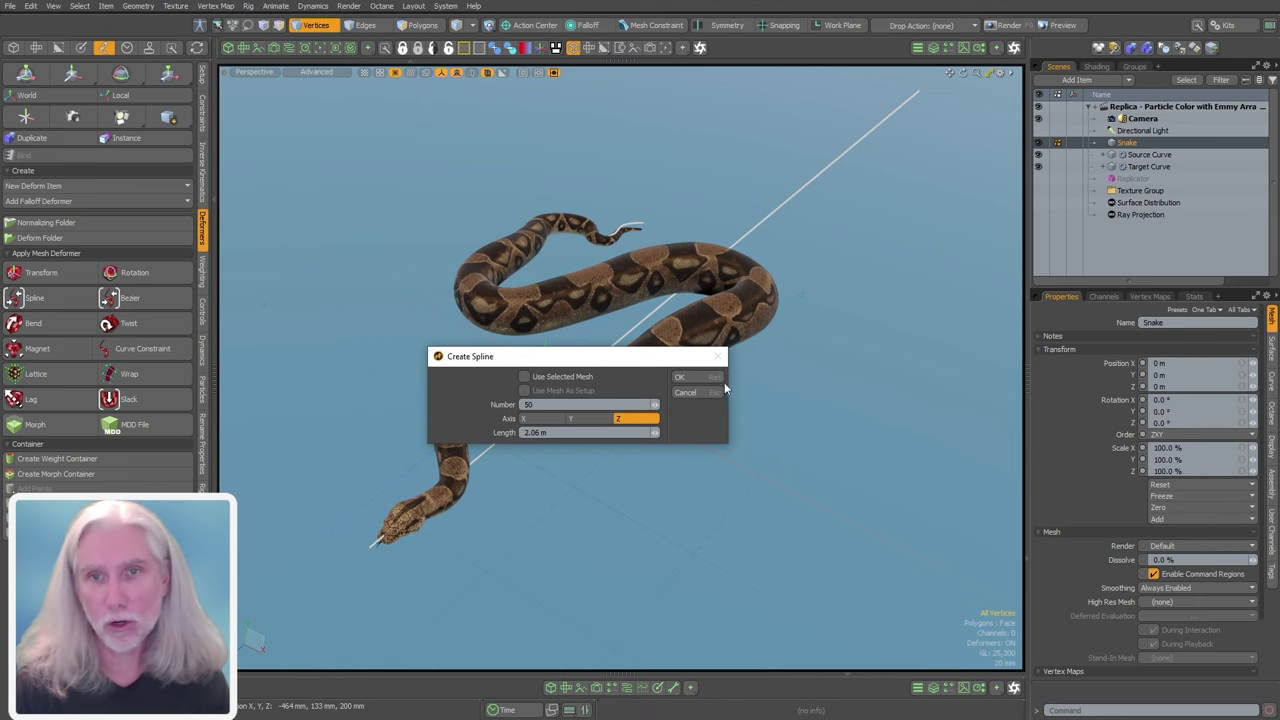
left_click(680, 377)
- Set the Spline Effector's source curve to Source Curve and its target curve to Target Curve
scroll(677, 488, "down", 5)
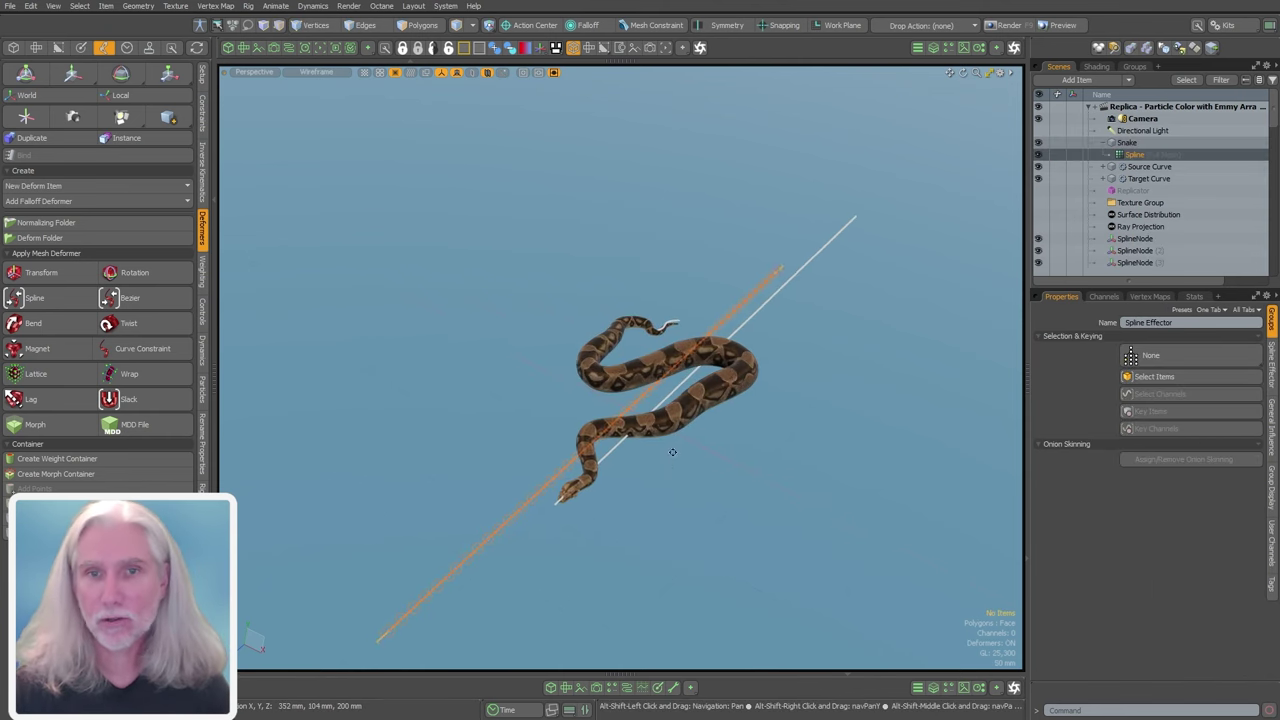
left_click_drag(672, 450, 649, 470, "alt")
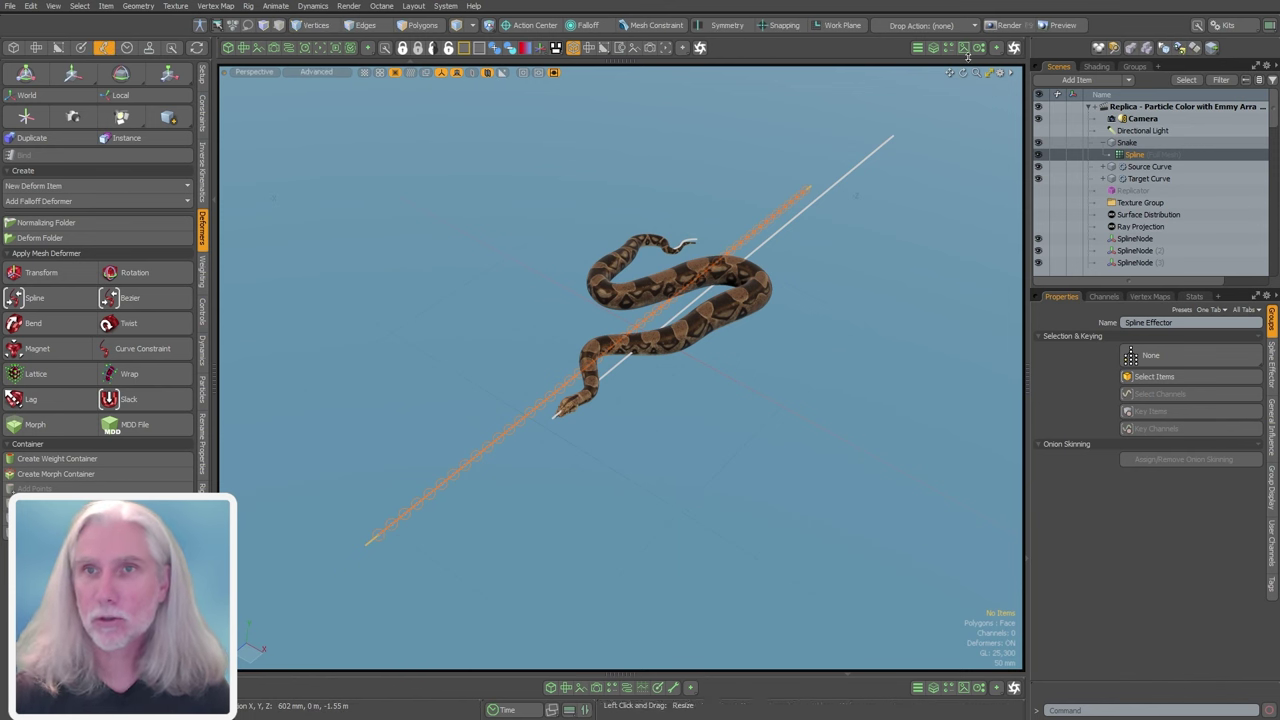
left_click(1272, 362)
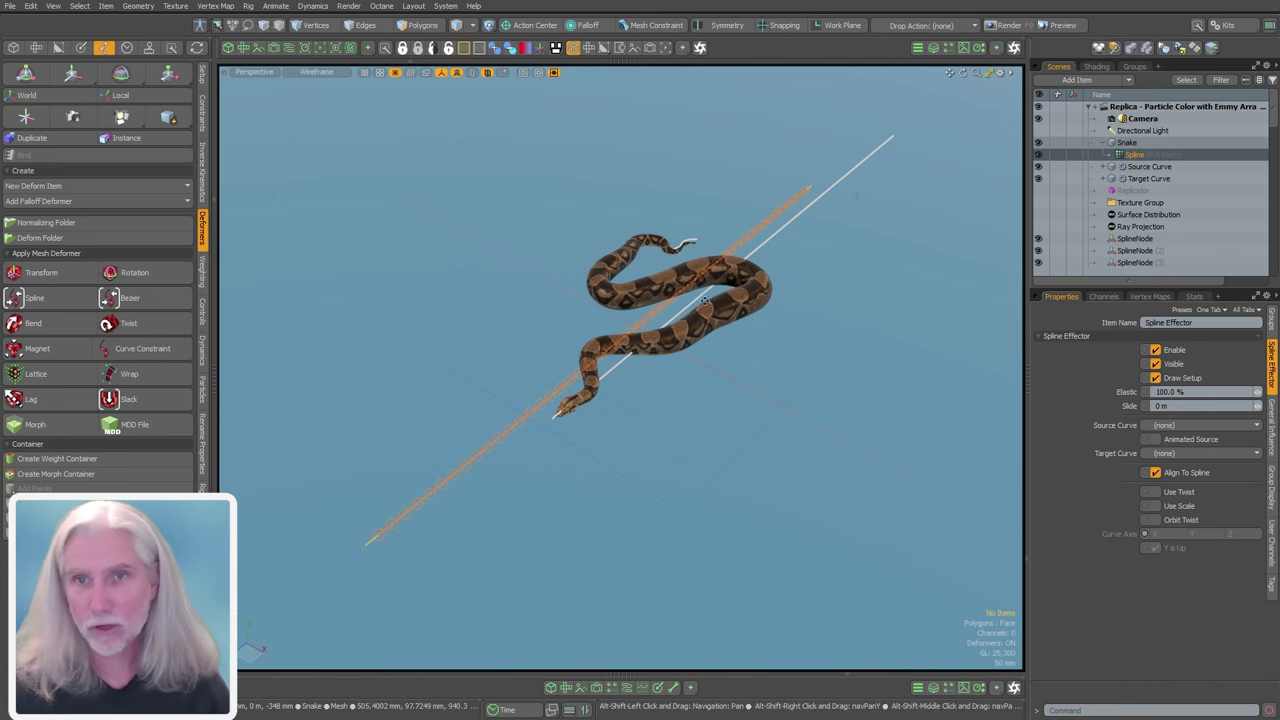
left_click_drag(748, 320, 729, 363, "alt")
left_click(1180, 426)
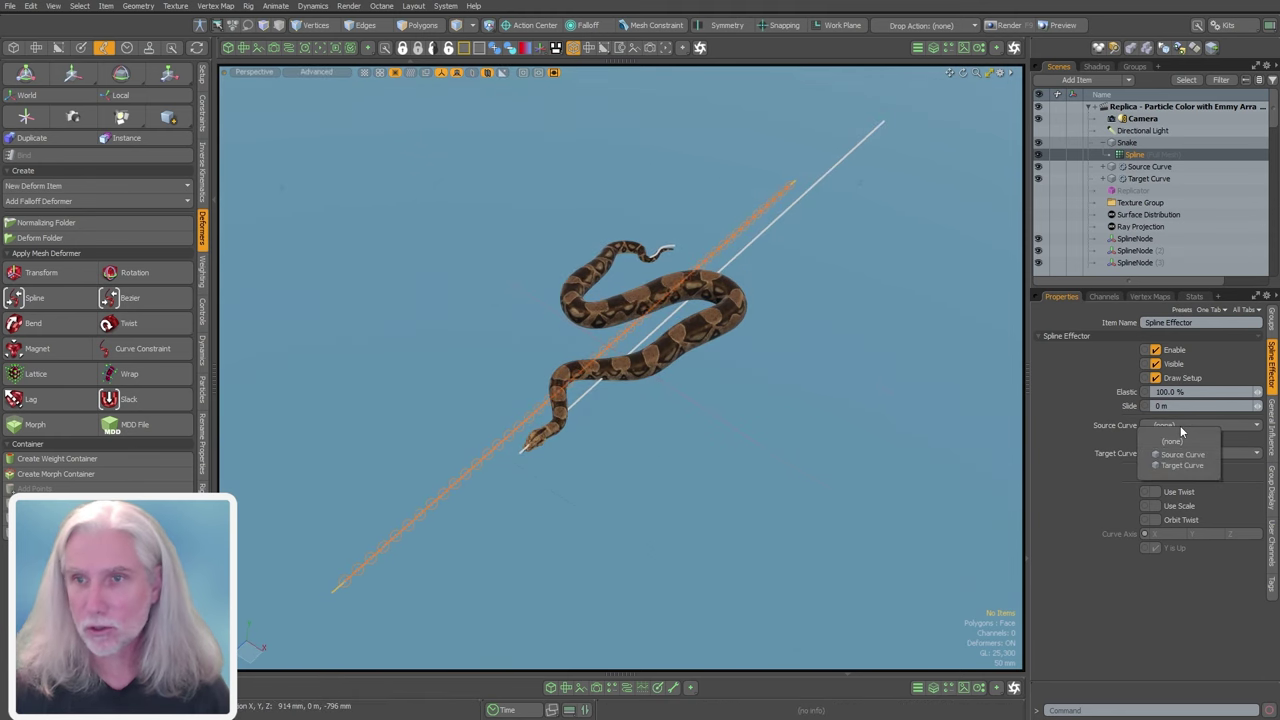
left_click(1196, 456)
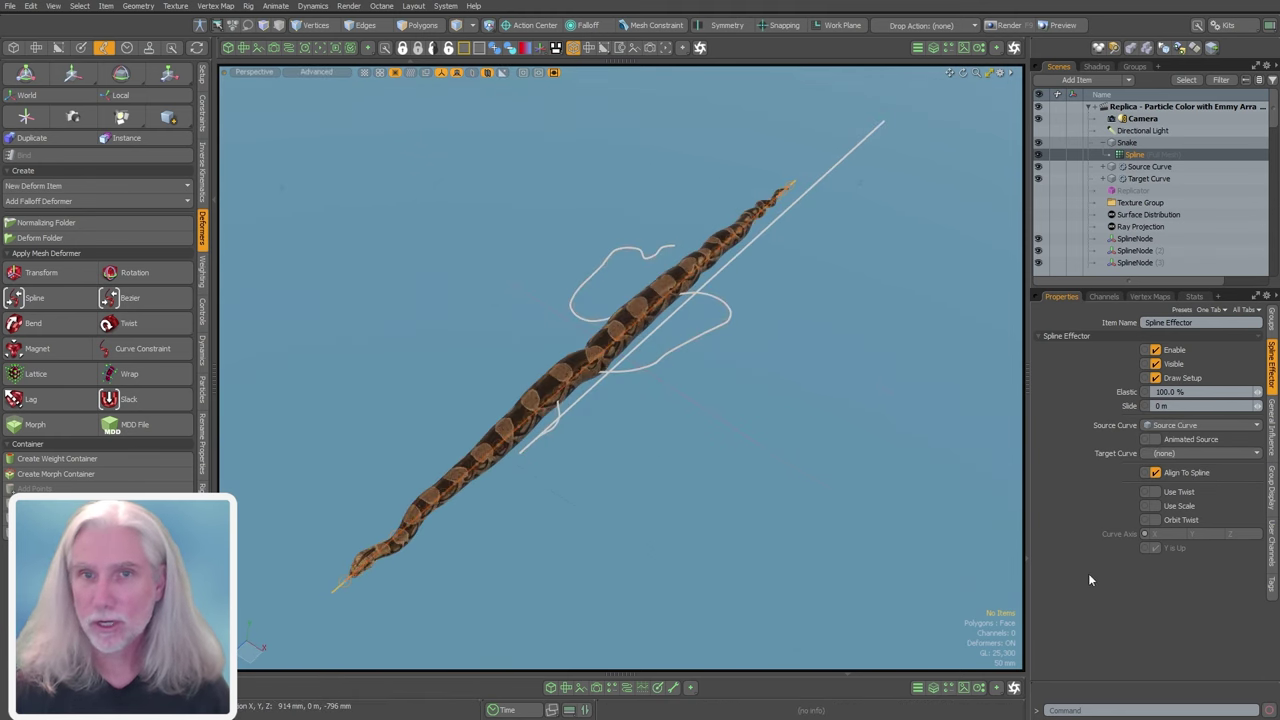
left_click(1171, 453)
left_click(1176, 496)
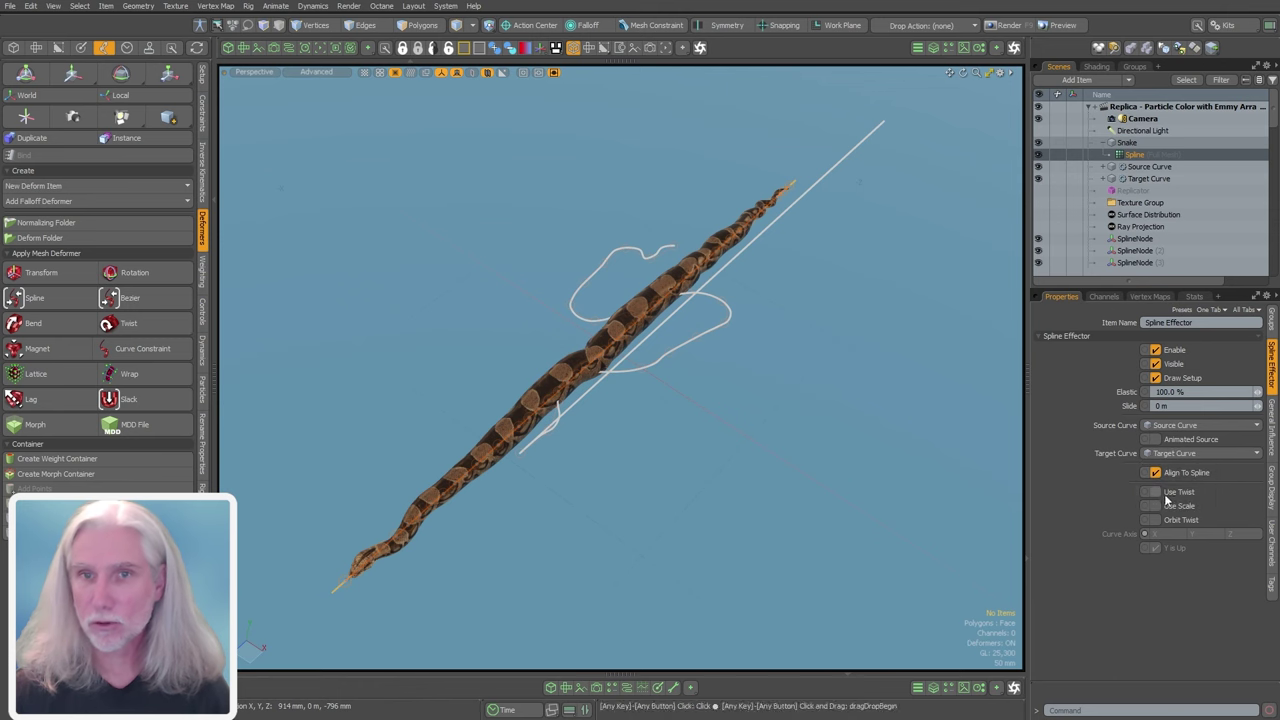
left_click_drag(850, 424, 690, 508, "alt")
left_click_drag(690, 508, 740, 376, "ctrl+alt")
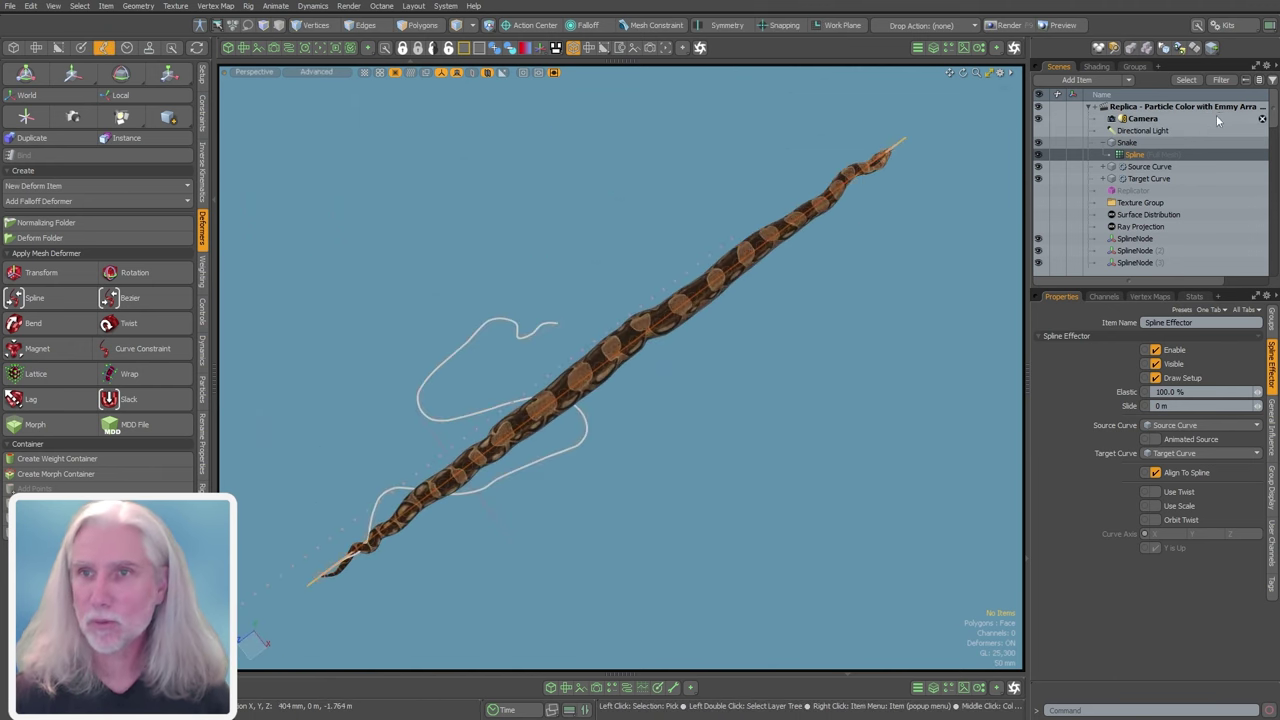
- Flip the curve polygon in Target Curve's base mesh to reverse the straightened snake's direction
left_click(1149, 178)
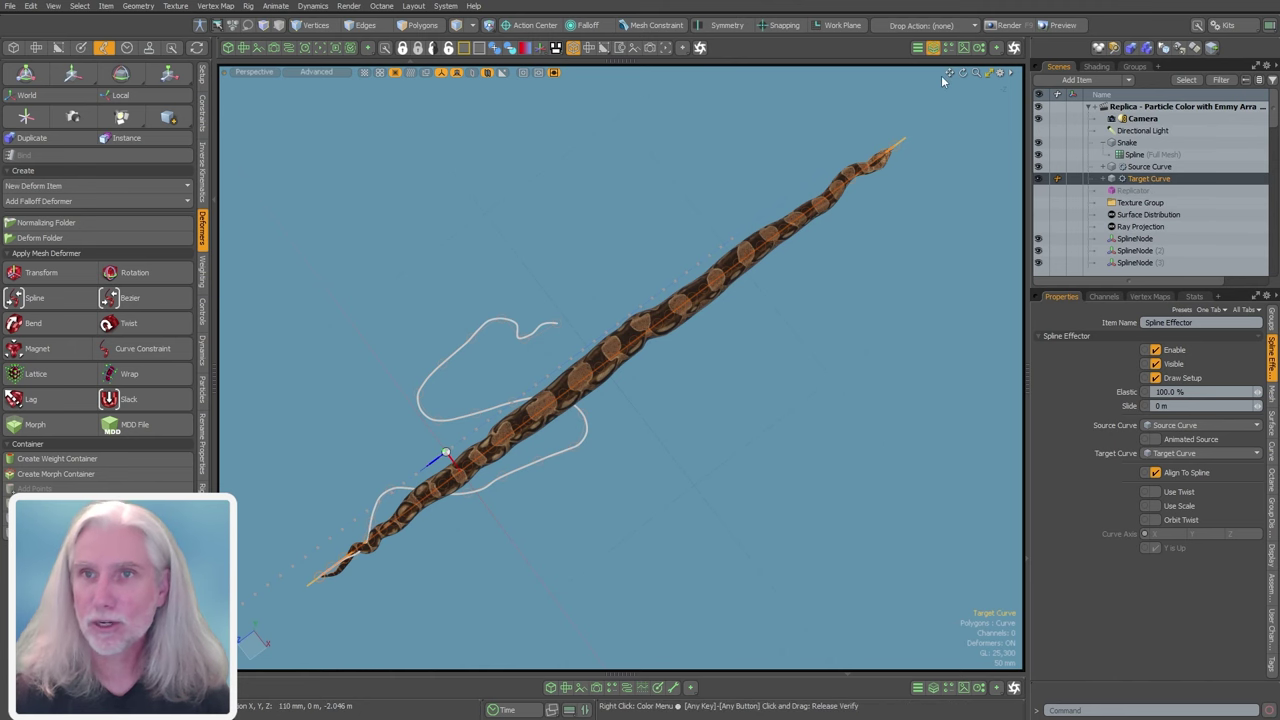
left_click(896, 123)
key("3")
key("f")
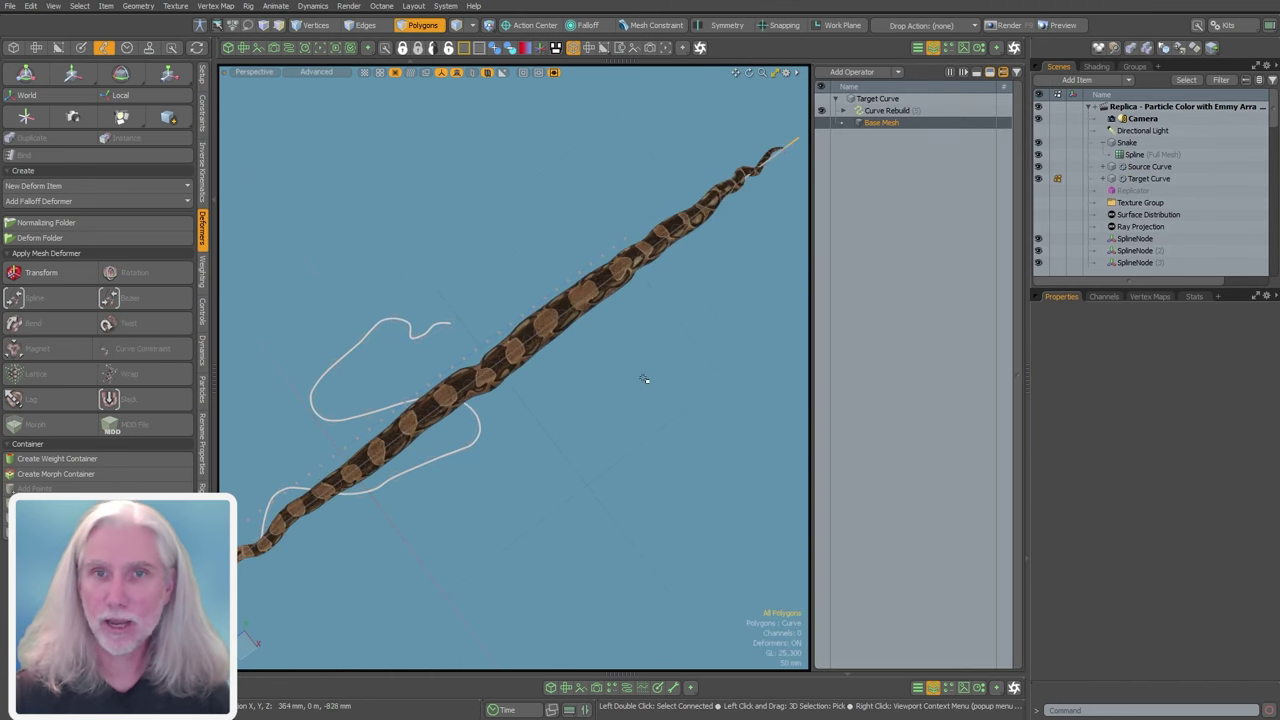
left_click_drag(508, 424, 666, 329, "alt+shift")
- Move two vertices near the head end of Source Curve's base mesh along X to test the snake's deformation
left_click_drag(405, 478, 497, 449, "ctrl+alt")
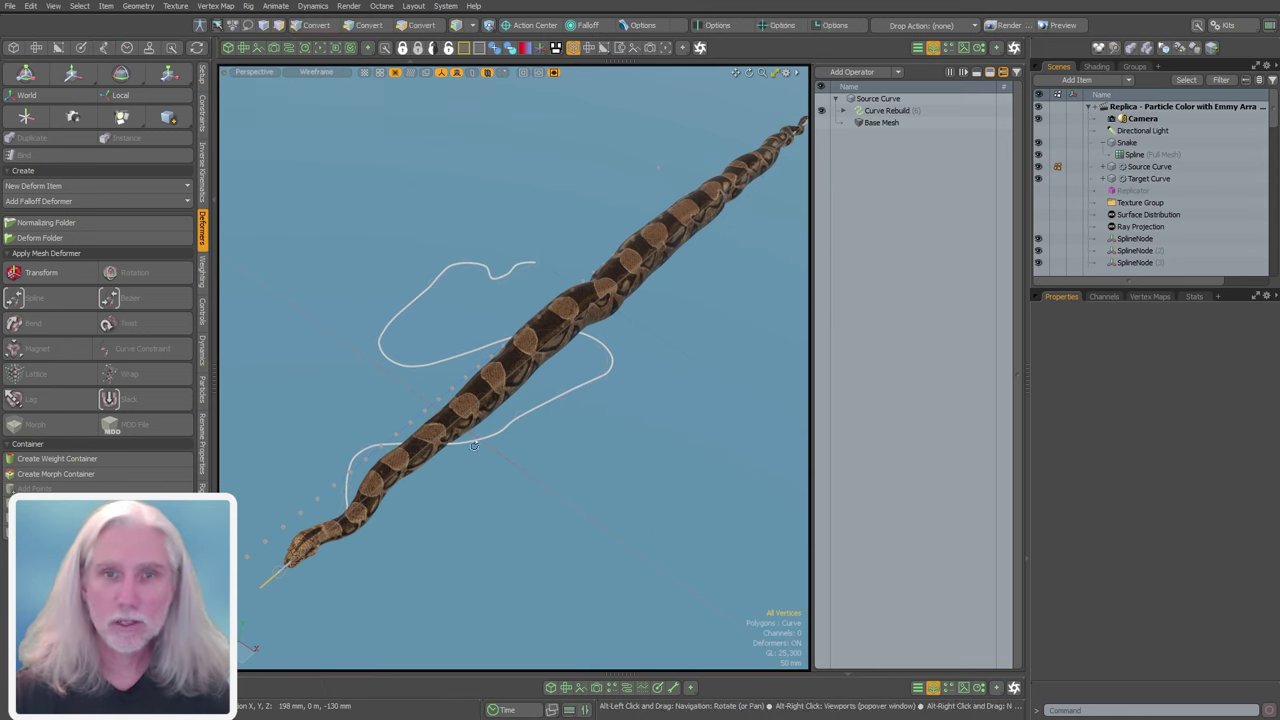
left_click_drag(474, 446, 612, 400, "alt")
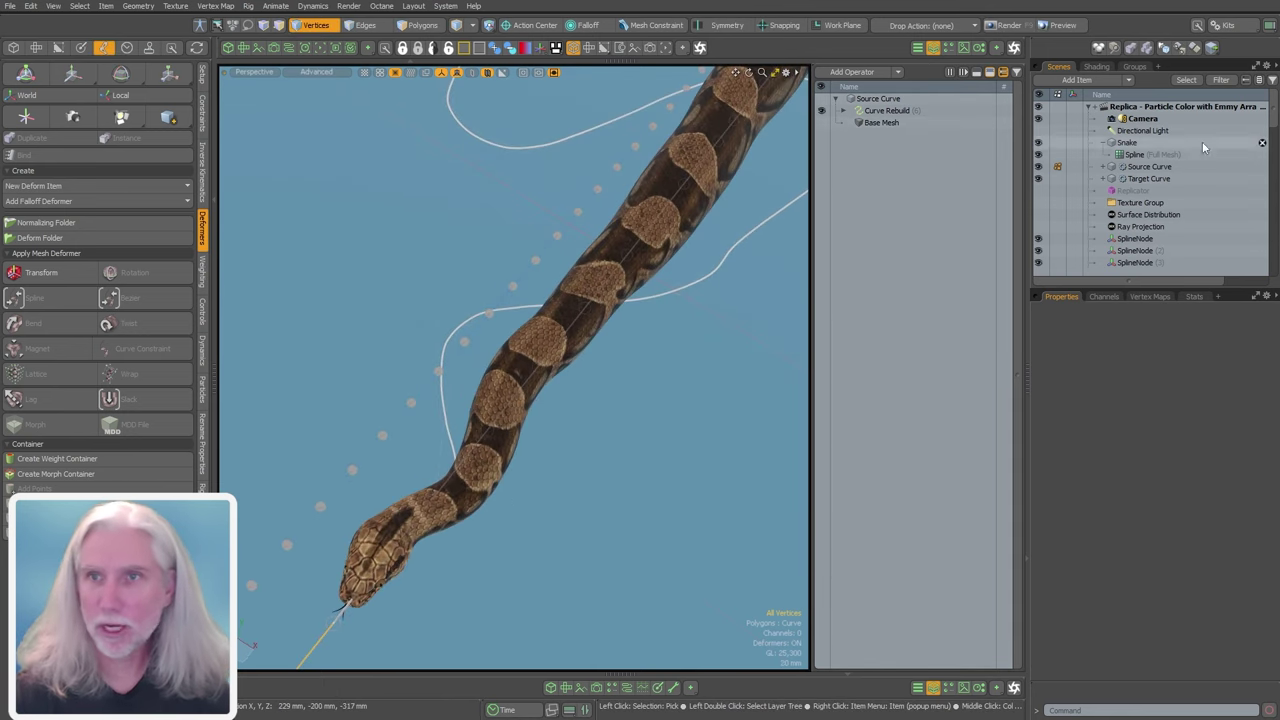
left_click(1148, 167)
left_click(882, 123)
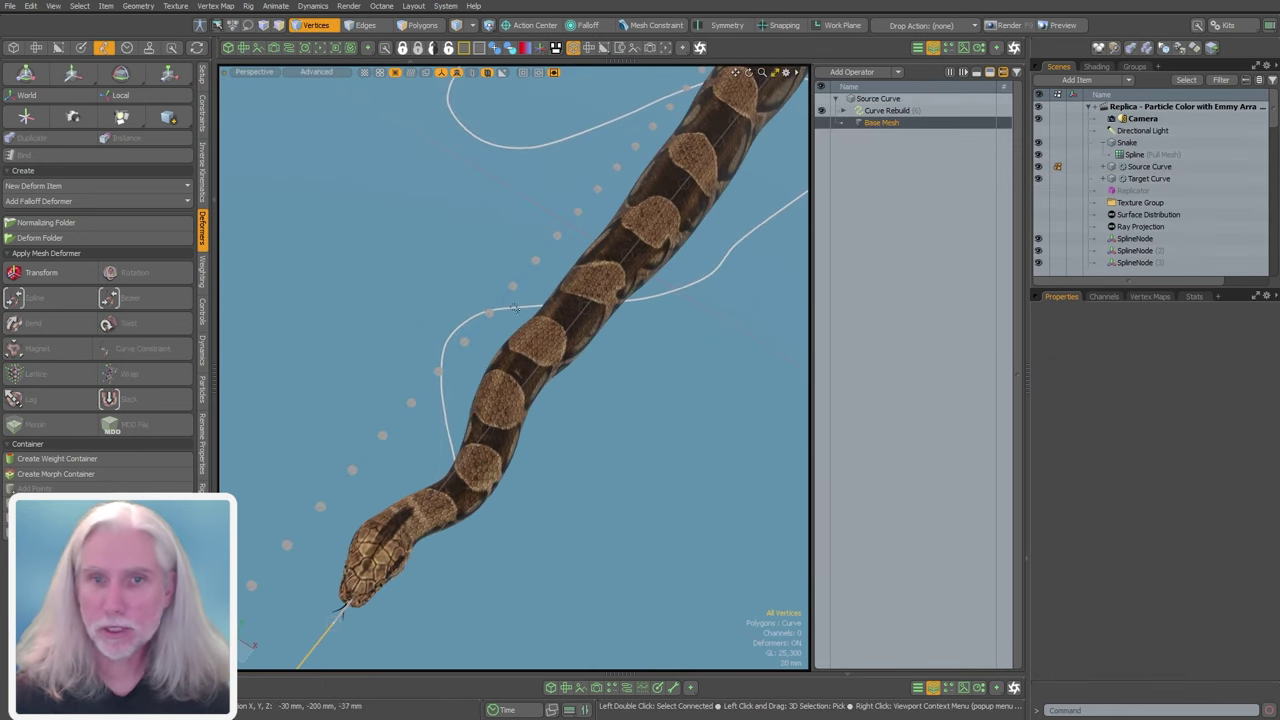
left_click_drag(437, 542, 568, 483, "alt")
key("w")
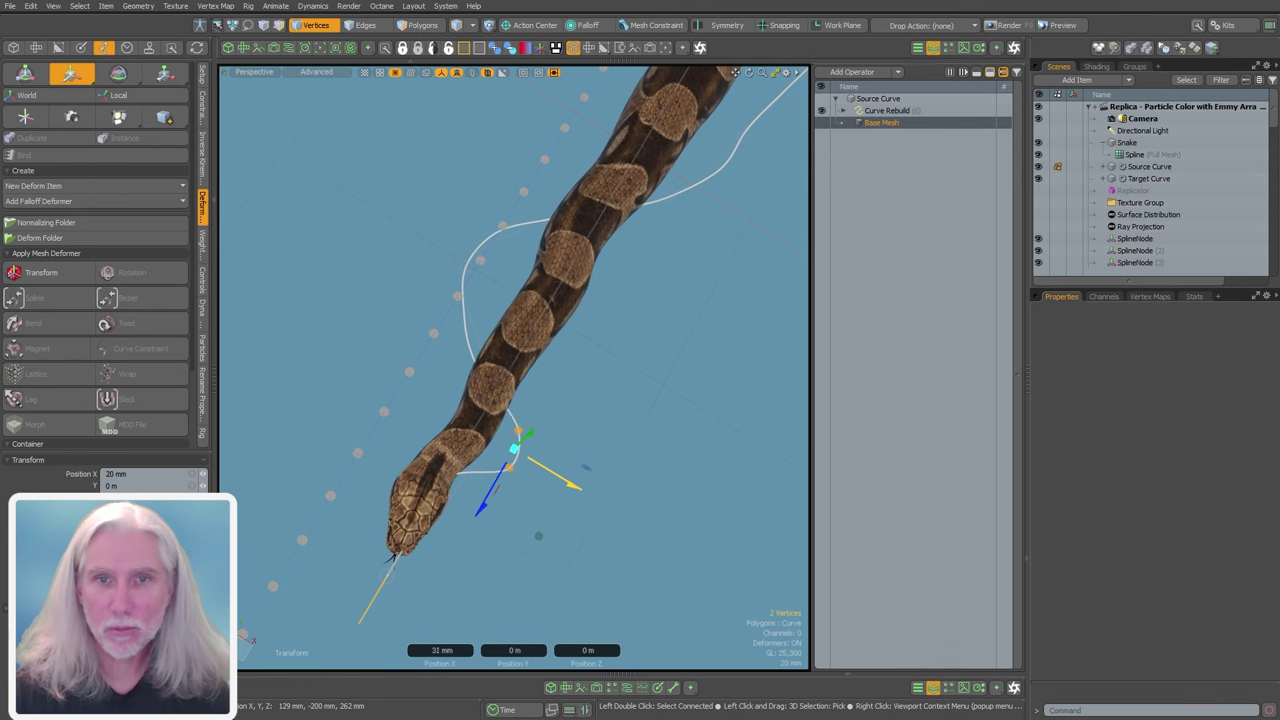
key("q")
scroll(560, 384, "down", 5)
left_click_drag(560, 360, 345, 660, "alt+shift")
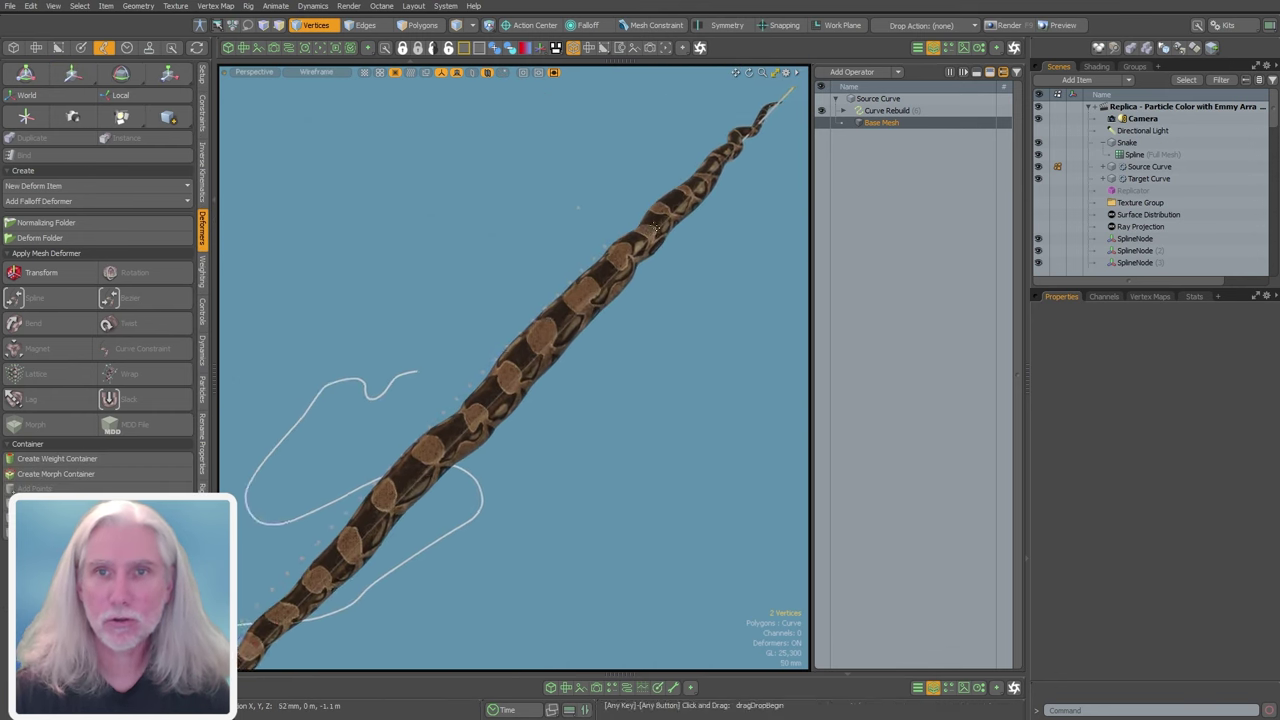
left_click_drag(690, 120, 550, 480, "alt+shift")
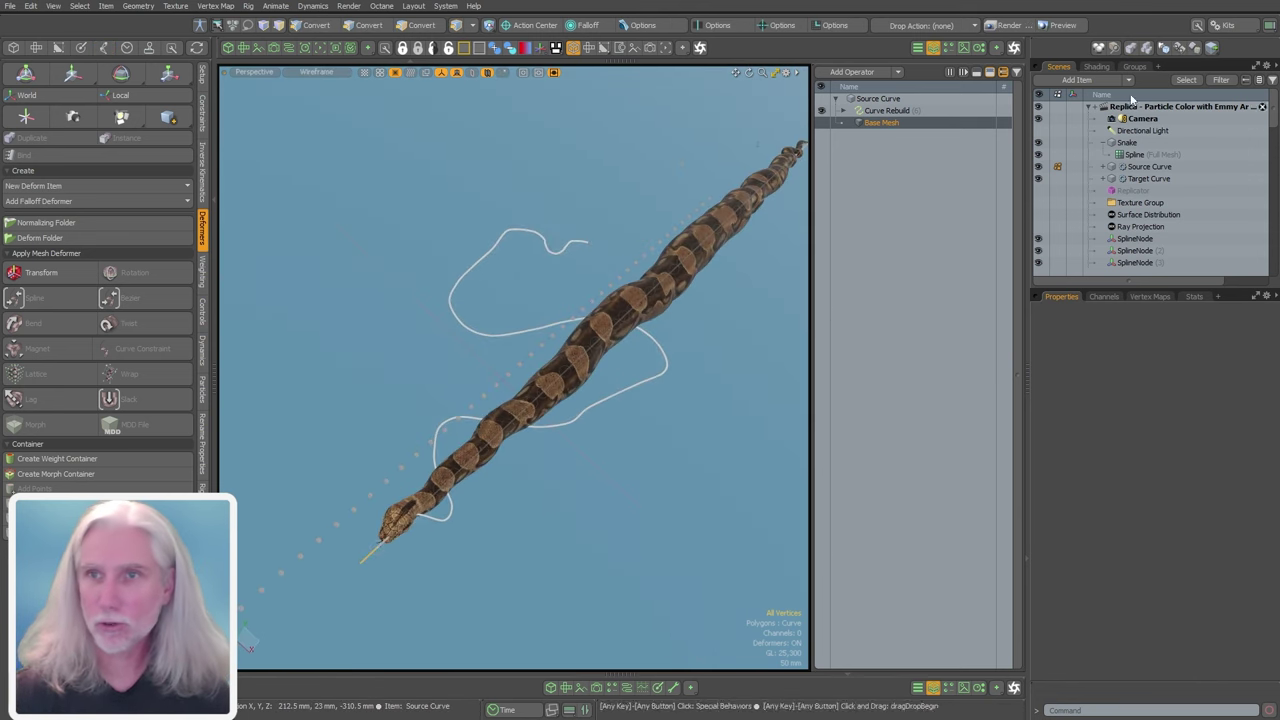
- Group all the SplineNode locators and rename the group as Spline Locs
left_click(1134, 239)
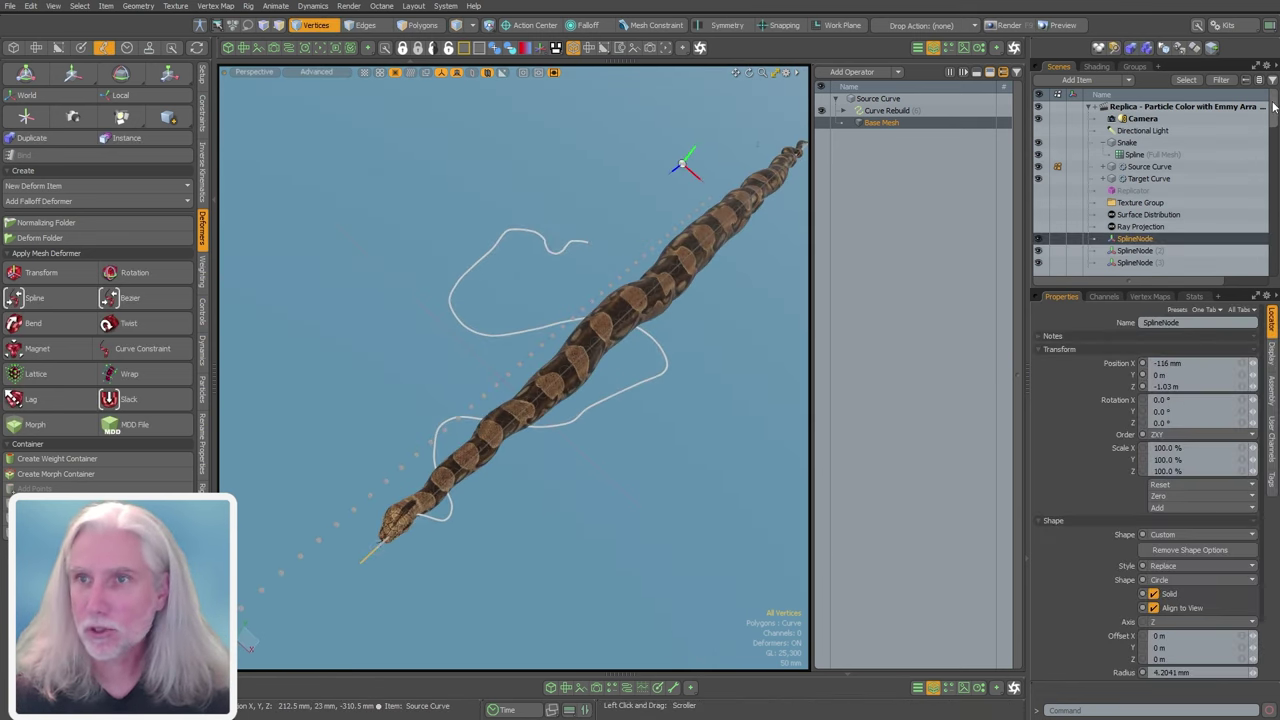
left_click_drag(1272, 106, 1263, 253)
left_click(1256, 264, "shift")
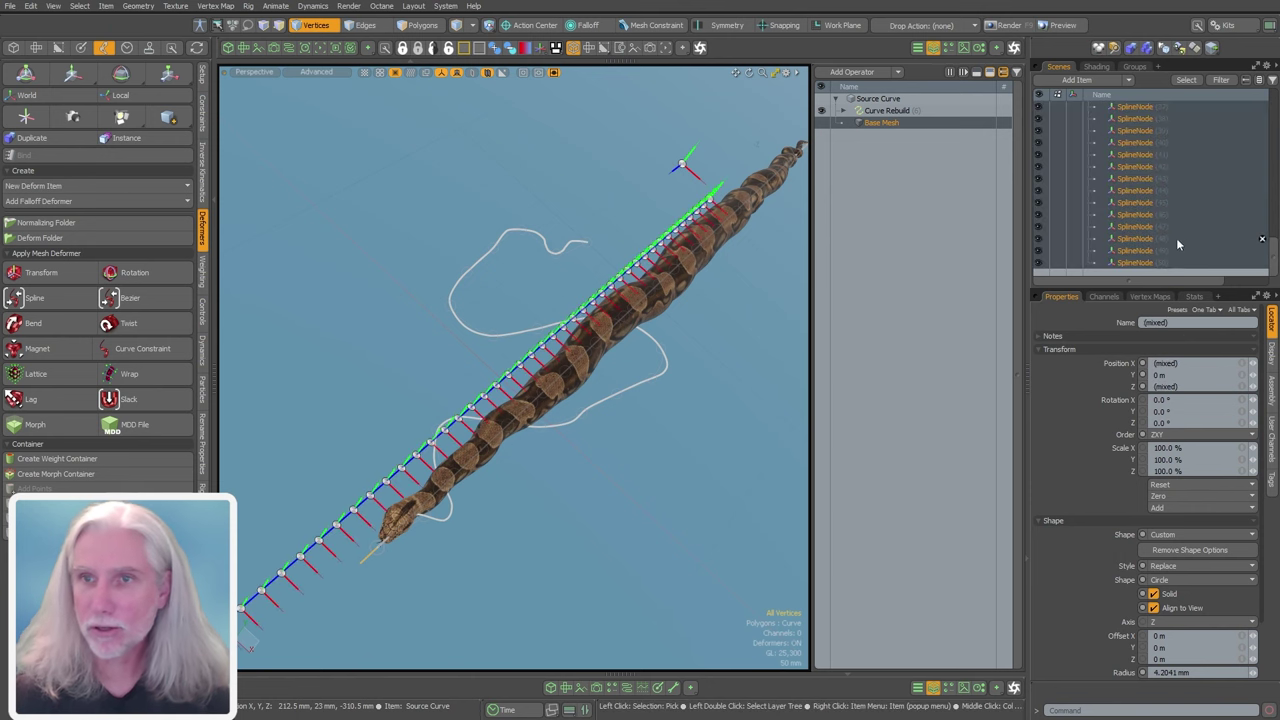
key("ctrl+g")
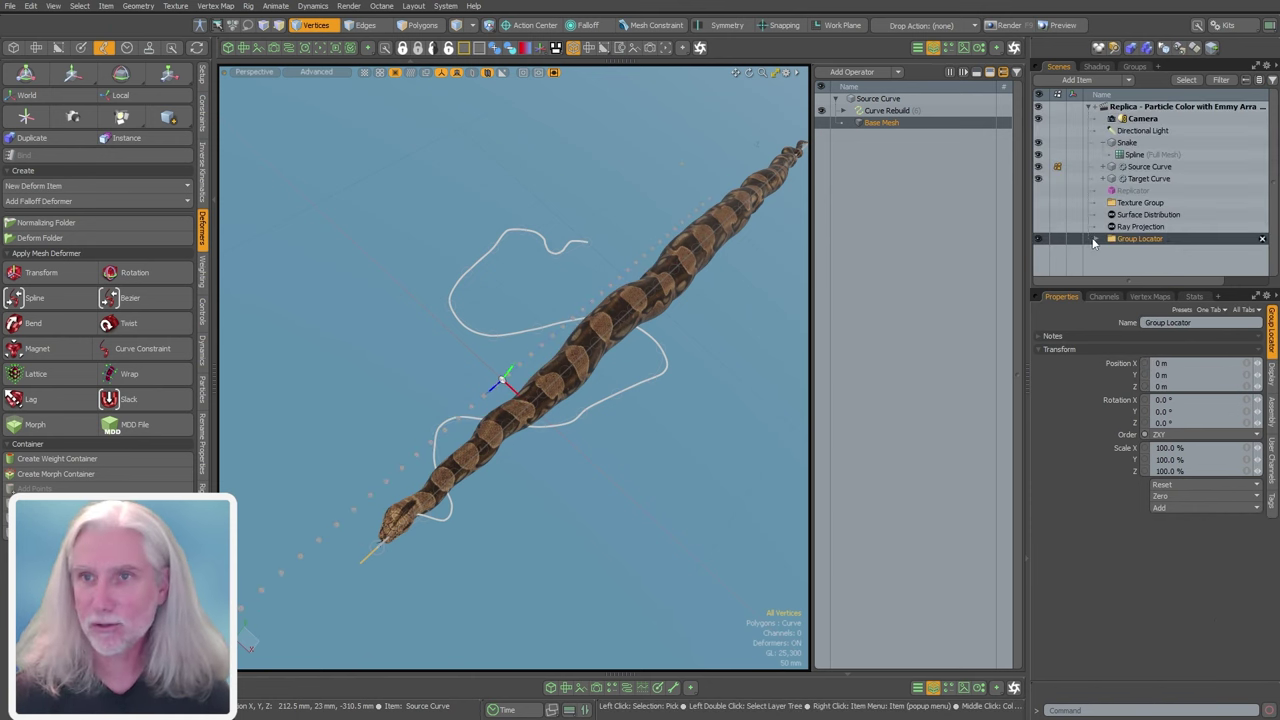
double_click(1128, 244)
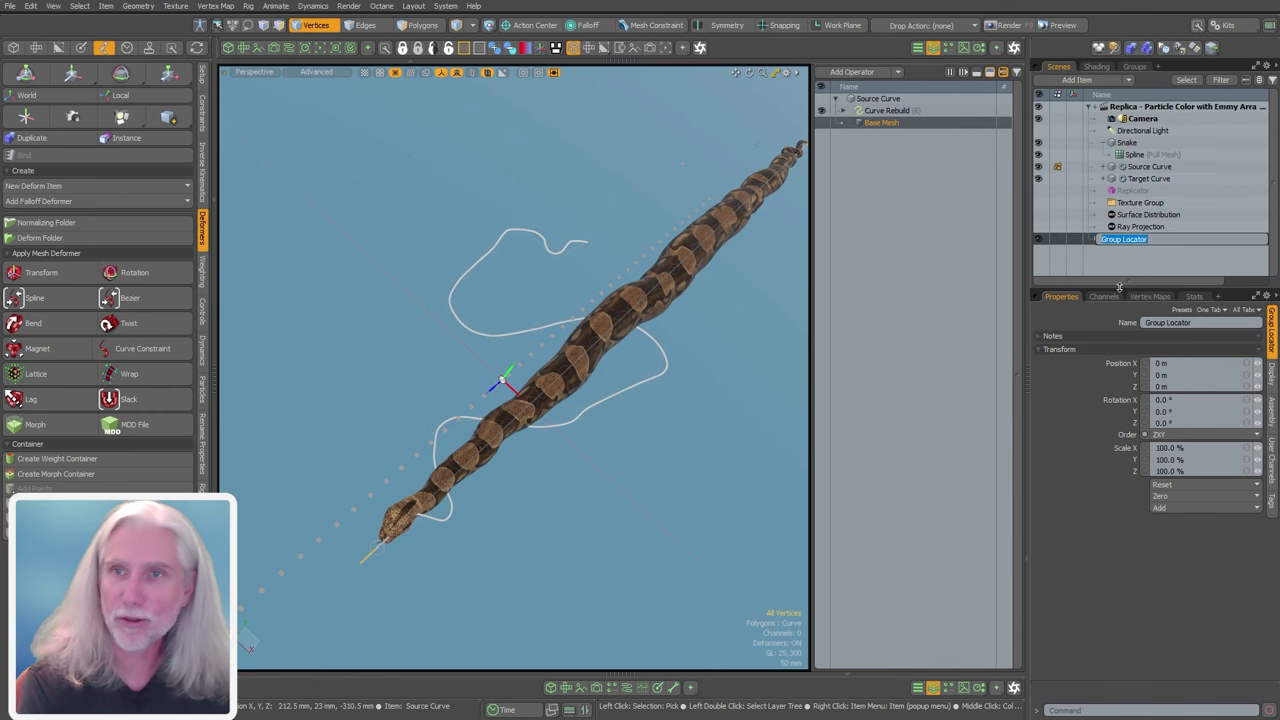
type("Spline Locs")
key("Return")
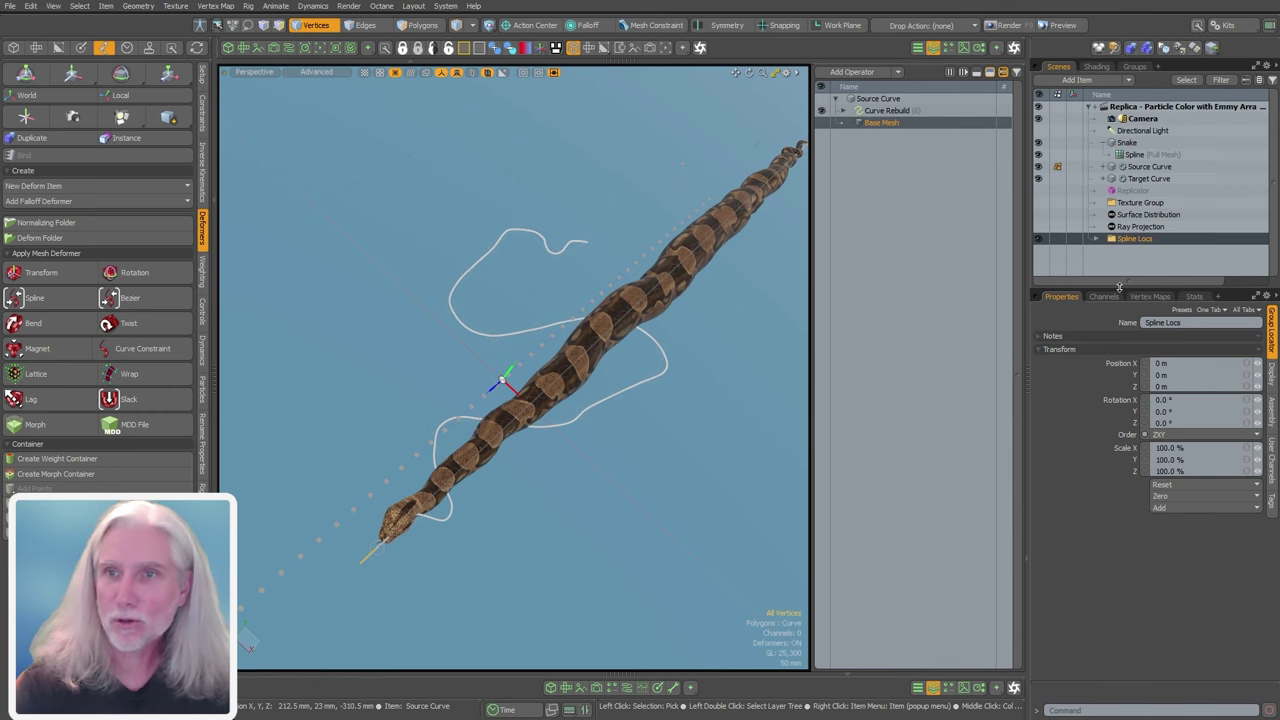
- Close the mesh operations list and hide Source Curve and Target Curve in the viewport
left_click(1148, 167)
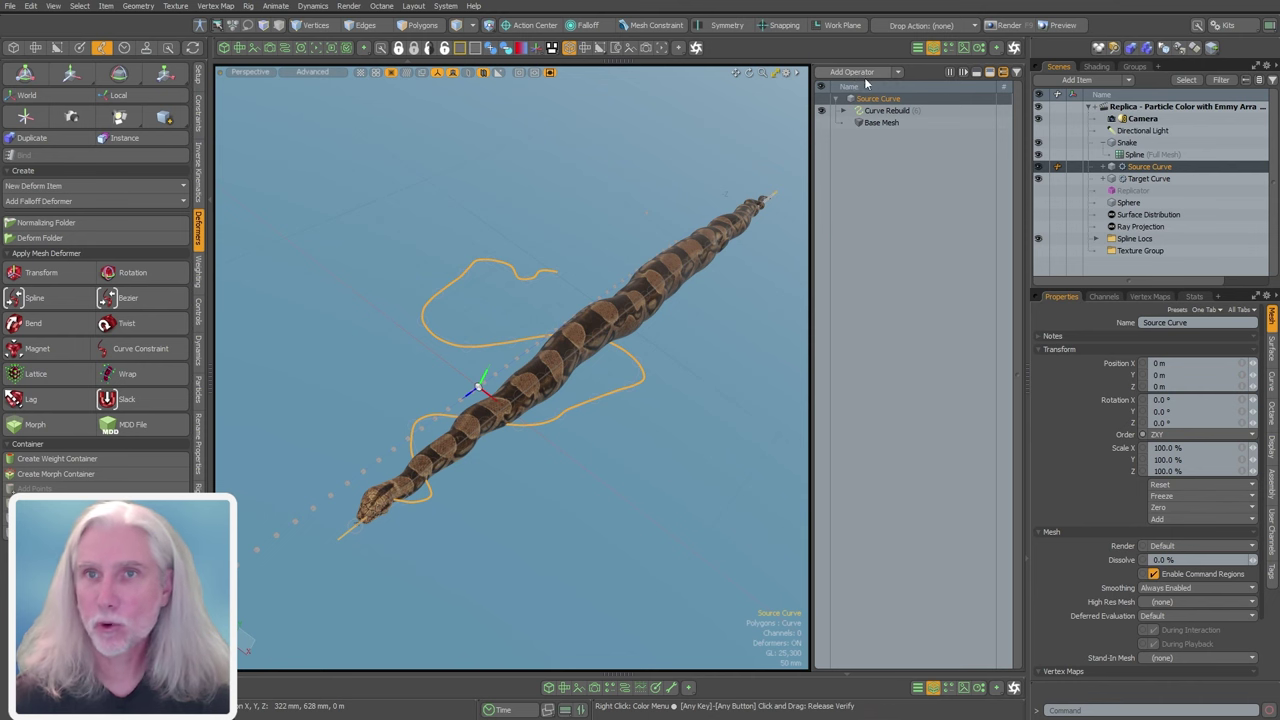
left_click(933, 49)
left_click(701, 182)
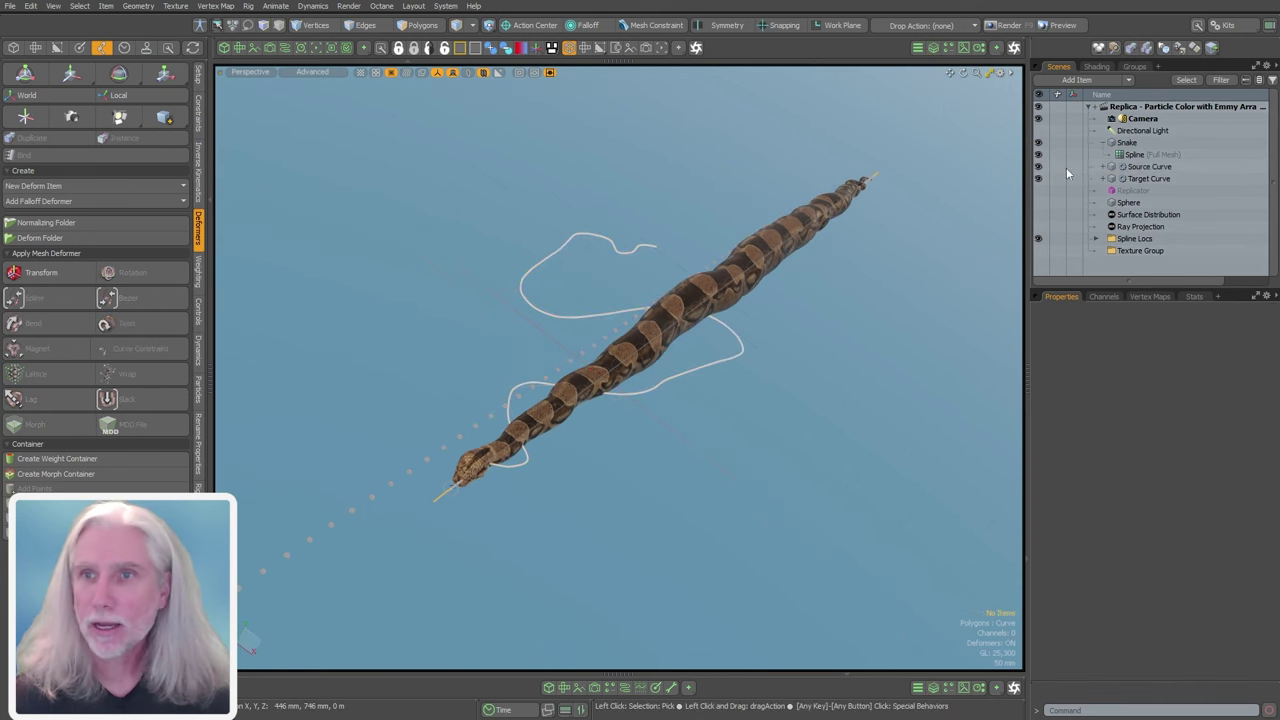
left_click_drag(1038, 179, 1038, 167)
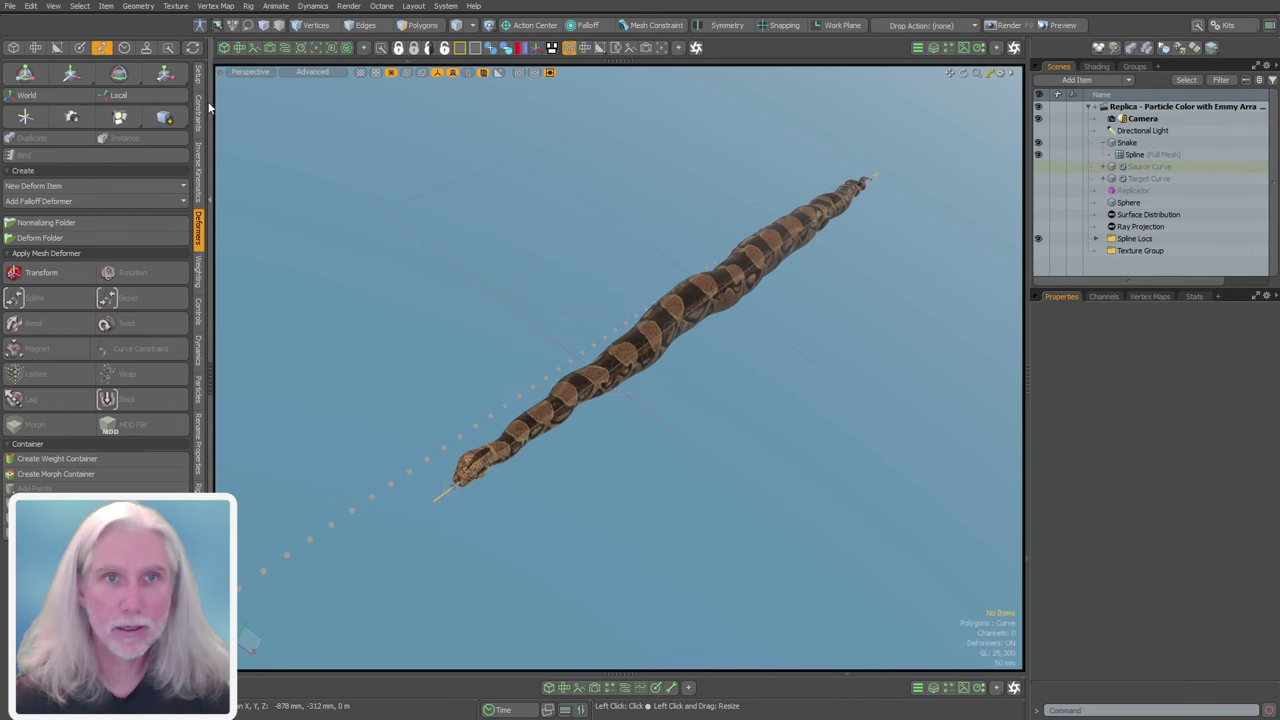
- Add Sphere to the schematic and link Surface Distribution to the Replicator's Particle Source and Sphere to its Prototypes
left_click(210, 121)
left_click_drag(313, 184, 329, 148, "ctrl+alt")
left_click(82, 47)
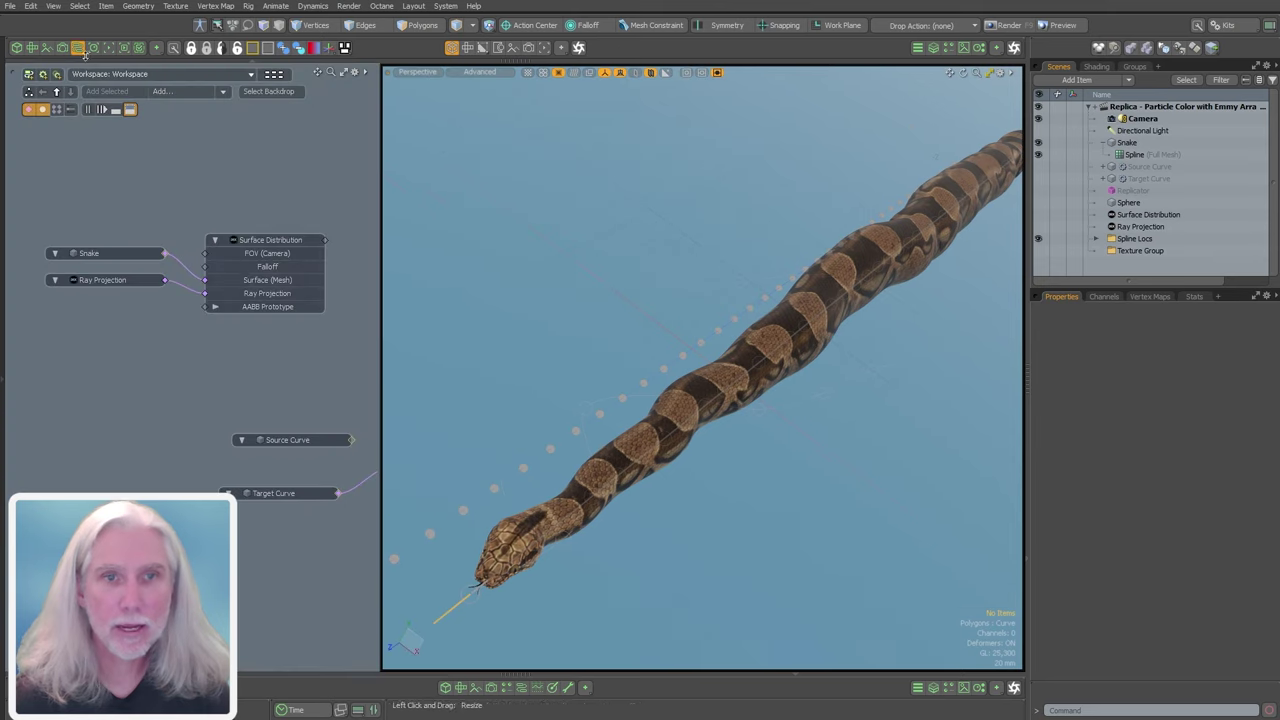
left_click_drag(263, 336, 318, 345, "alt")
left_click_drag(1124, 205, 236, 368)
left_click_drag(246, 325, 314, 267)
left_click_drag(213, 266, 298, 251, "alt")
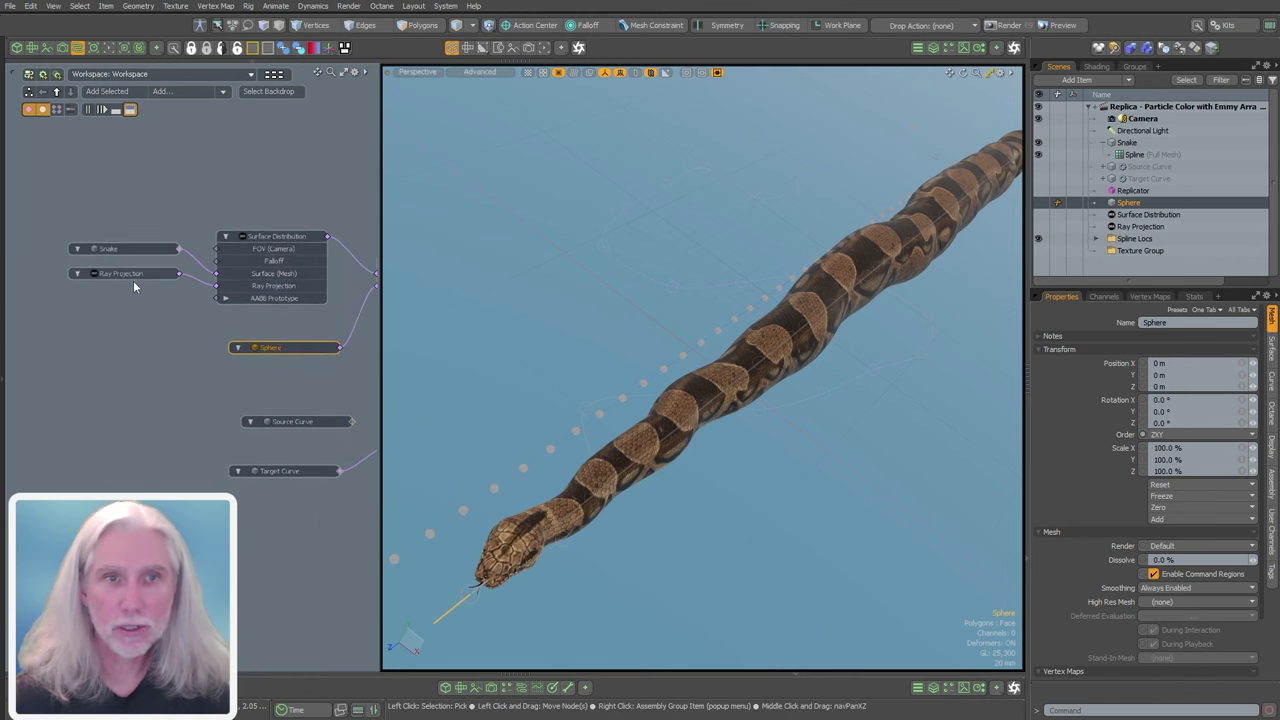
left_click_drag(136, 276, 137, 288)
scroll(167, 264, "up", 3)
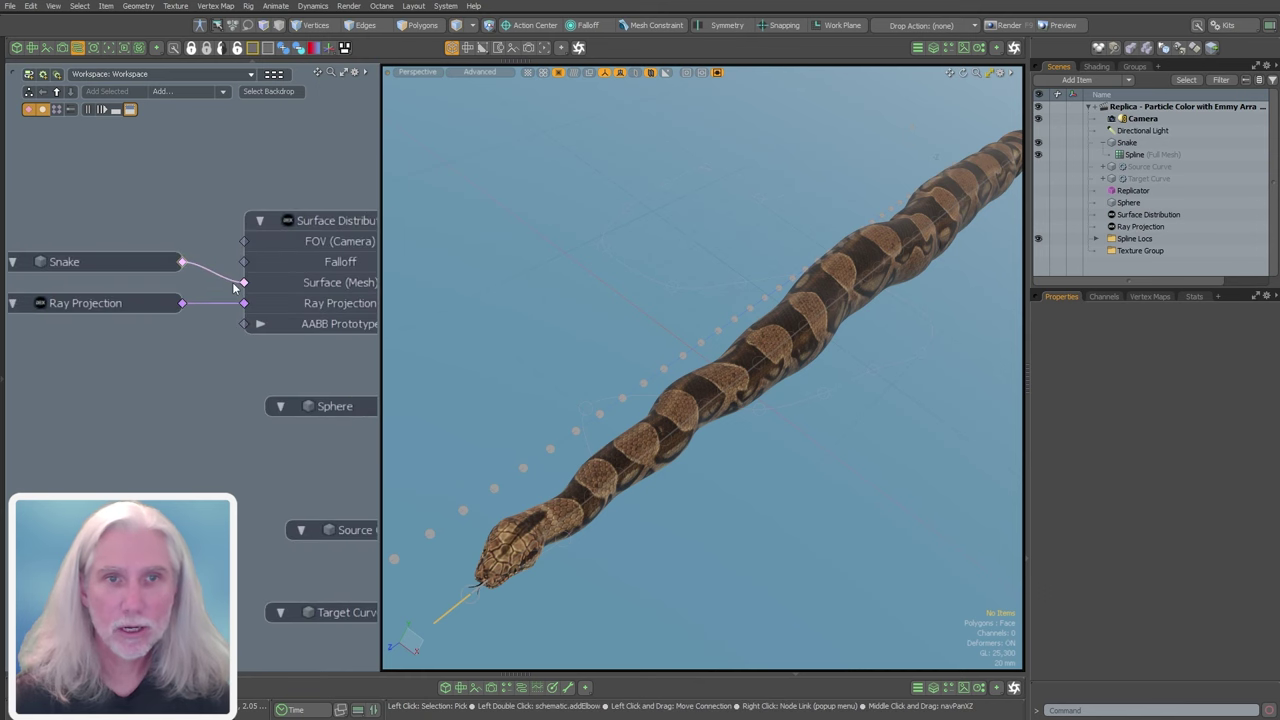
scroll(336, 287, "down", 4)
left_click_drag(338, 288, 229, 290, "alt")
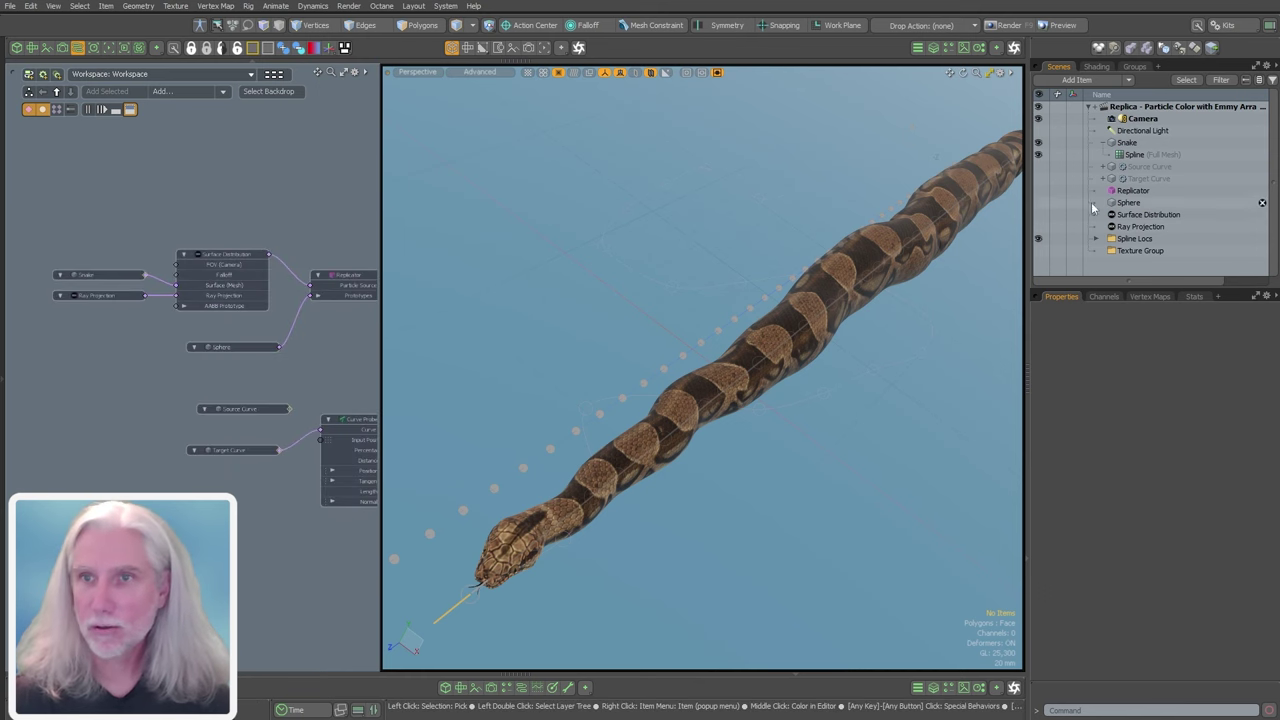
- Show the Replicator and Ray Projection, and set the Ray Projection's projection type to Box
left_click(1038, 190)
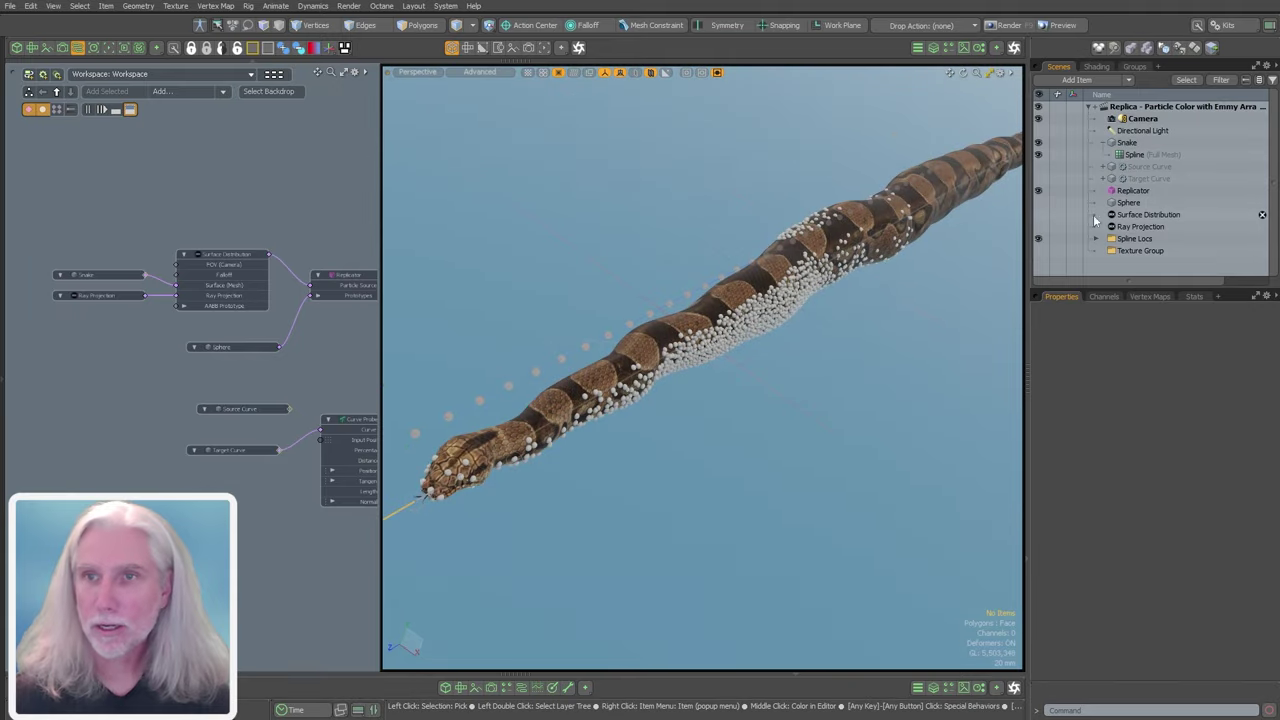
left_click(1140, 214)
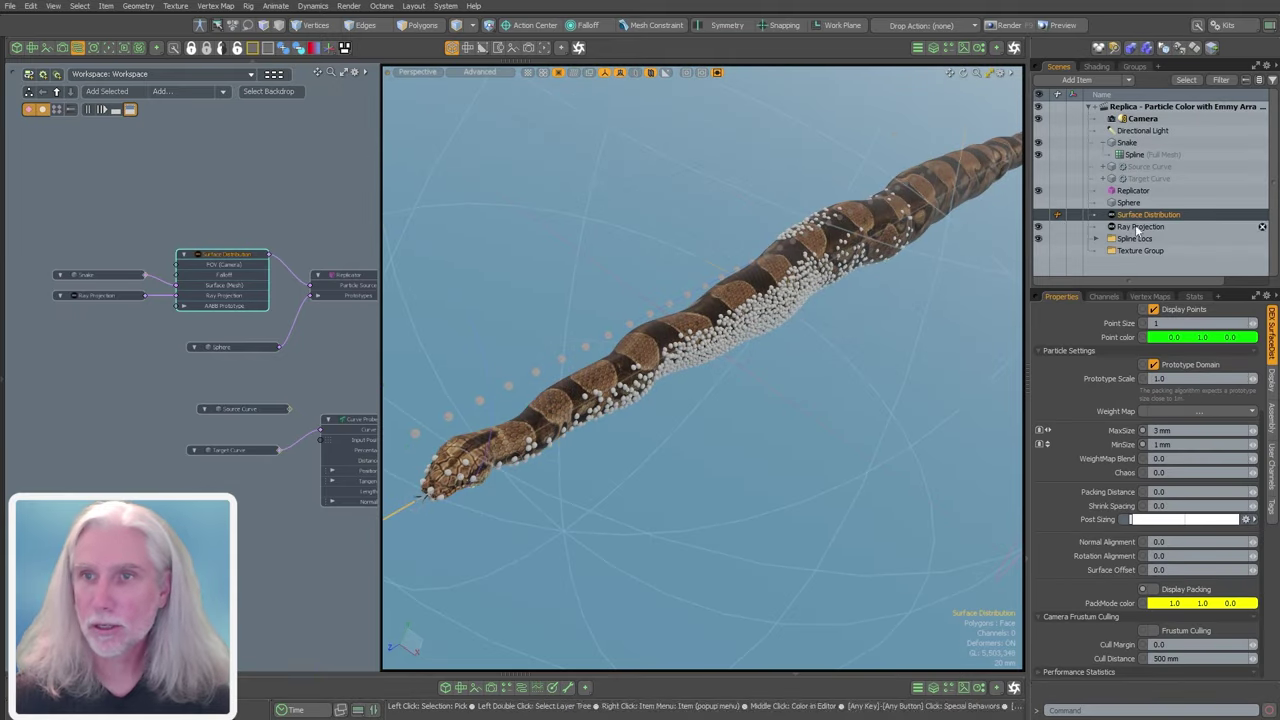
left_click(1140, 226)
left_click_drag(748, 263, 712, 346, "alt+shift")
left_click(1176, 351)
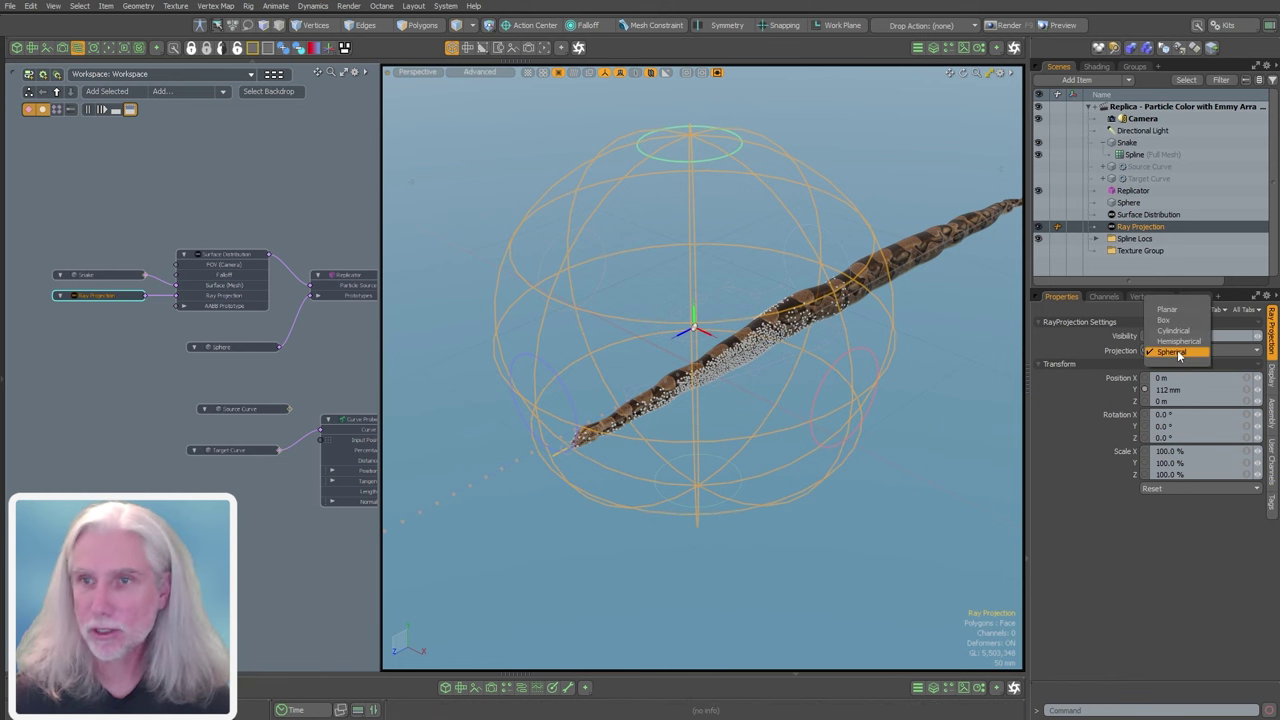
left_click(1186, 321)
- Move the projection box to X 90 mm and scale it to 14% X, 27% Y and about 280% Z
left_click_drag(886, 349, 755, 389, "alt")
key("w")
key("r")
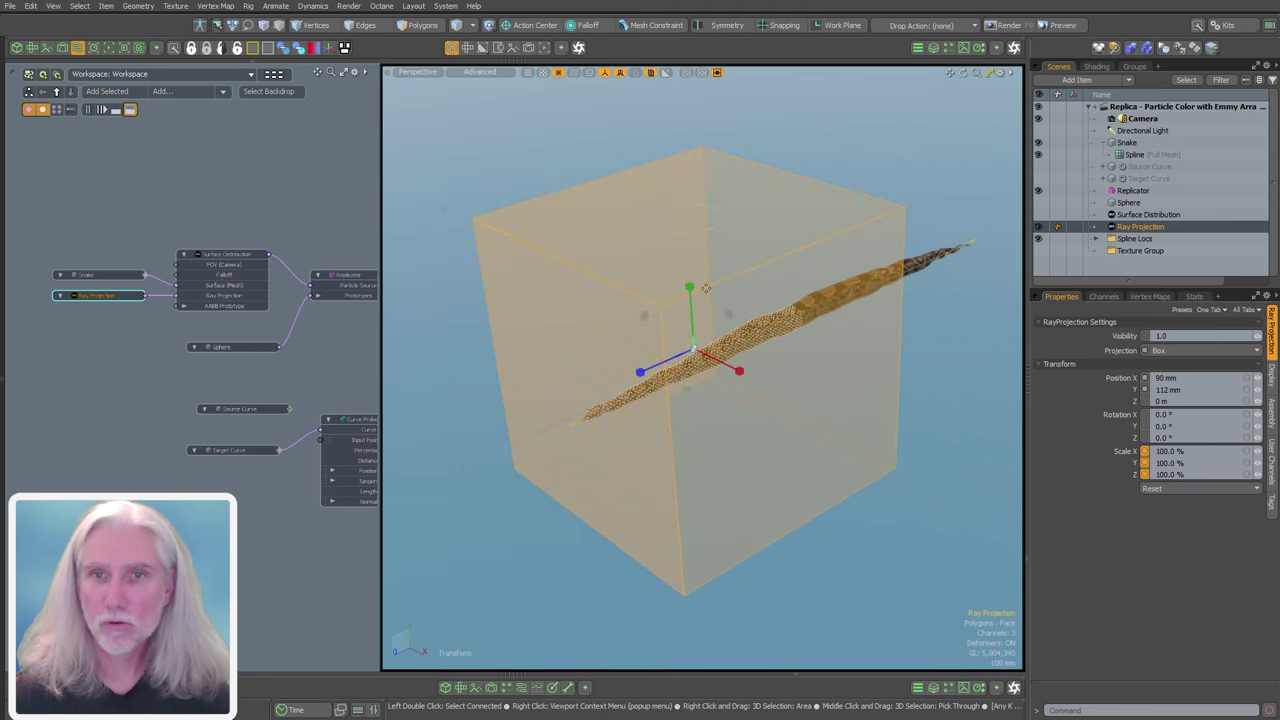
left_click_drag(690, 288, 693, 335)
left_click_drag(712, 342, 766, 353, "alt")
left_click_drag(610, 376, 453, 351, "alt")
scroll(764, 340, "down", 3)
left_click_drag(754, 340, 784, 343, "alt+shift")
- Slide the projection box along the snake to Z -479 mm and reduce its Z scale to about 194%
key("w")
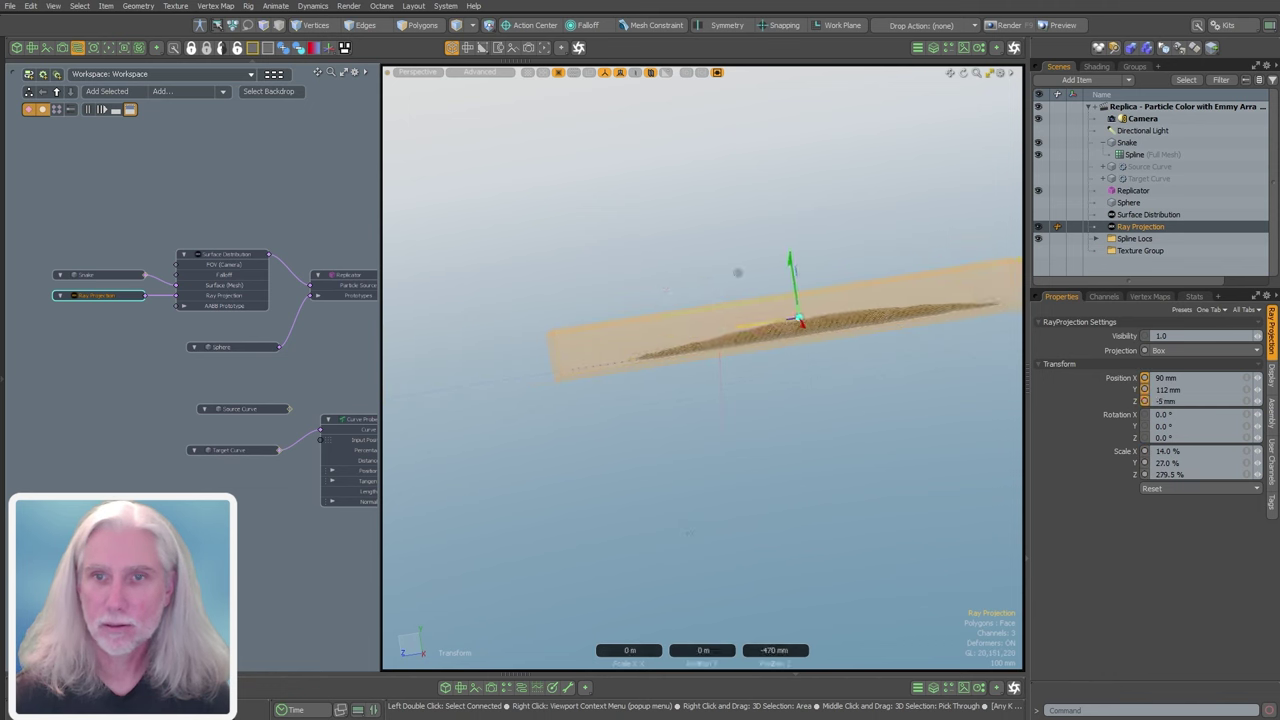
left_click_drag(754, 342, 724, 332)
key("r")
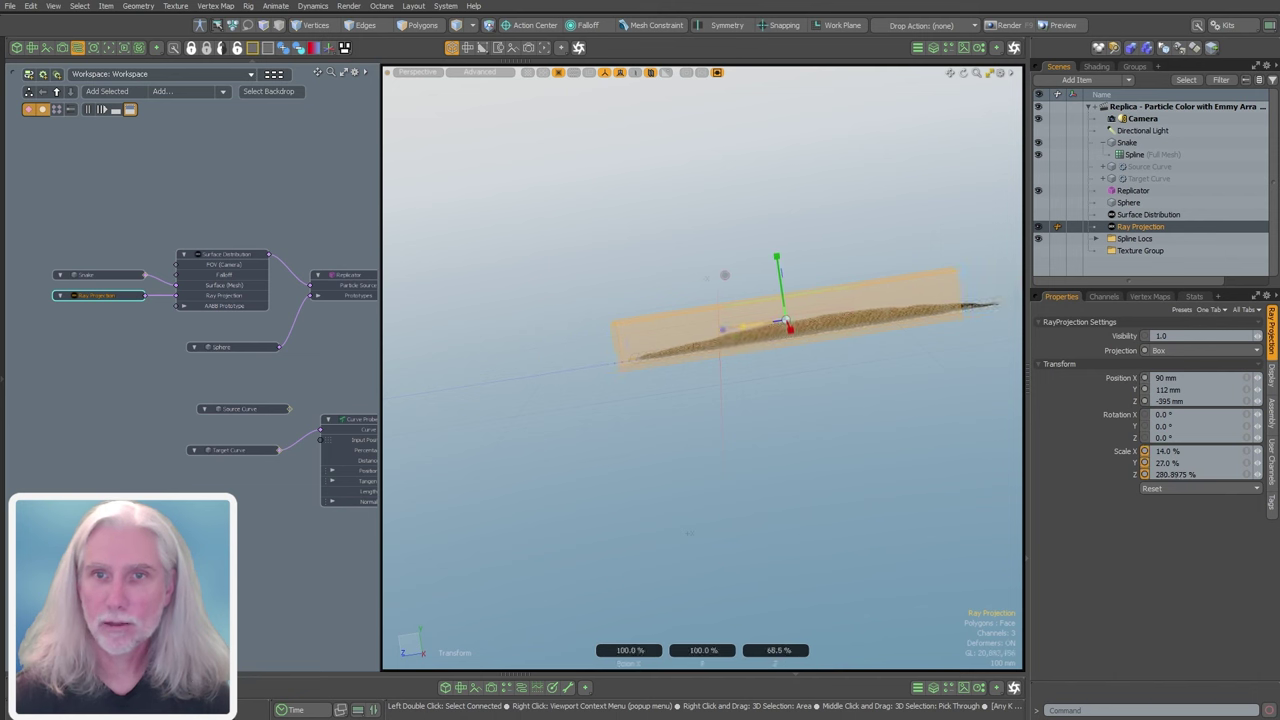
key("w")
left_click_drag(742, 327, 684, 350, "alt+shift")
left_click_drag(684, 350, 765, 327, "ctrl+alt")
left_click_drag(772, 394, 685, 343, "ctrl+alt")
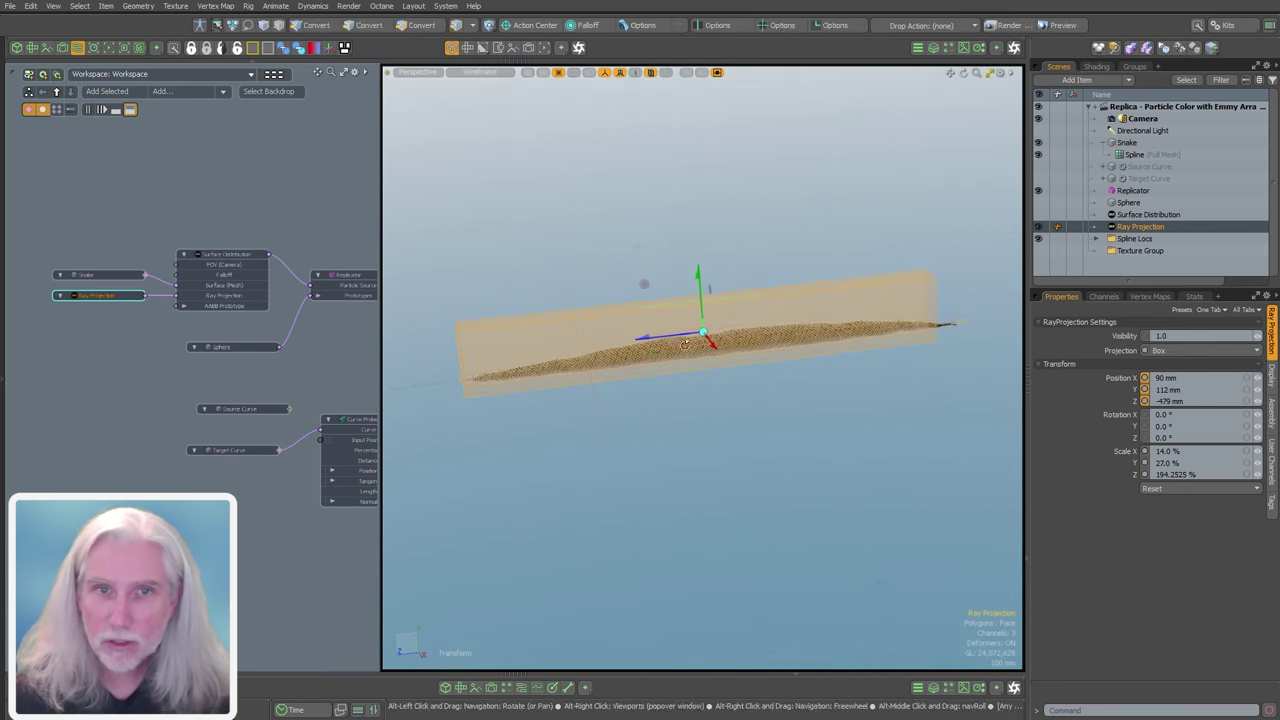
- Set Surface Distribution's Point Count to 100
left_click(232, 261)
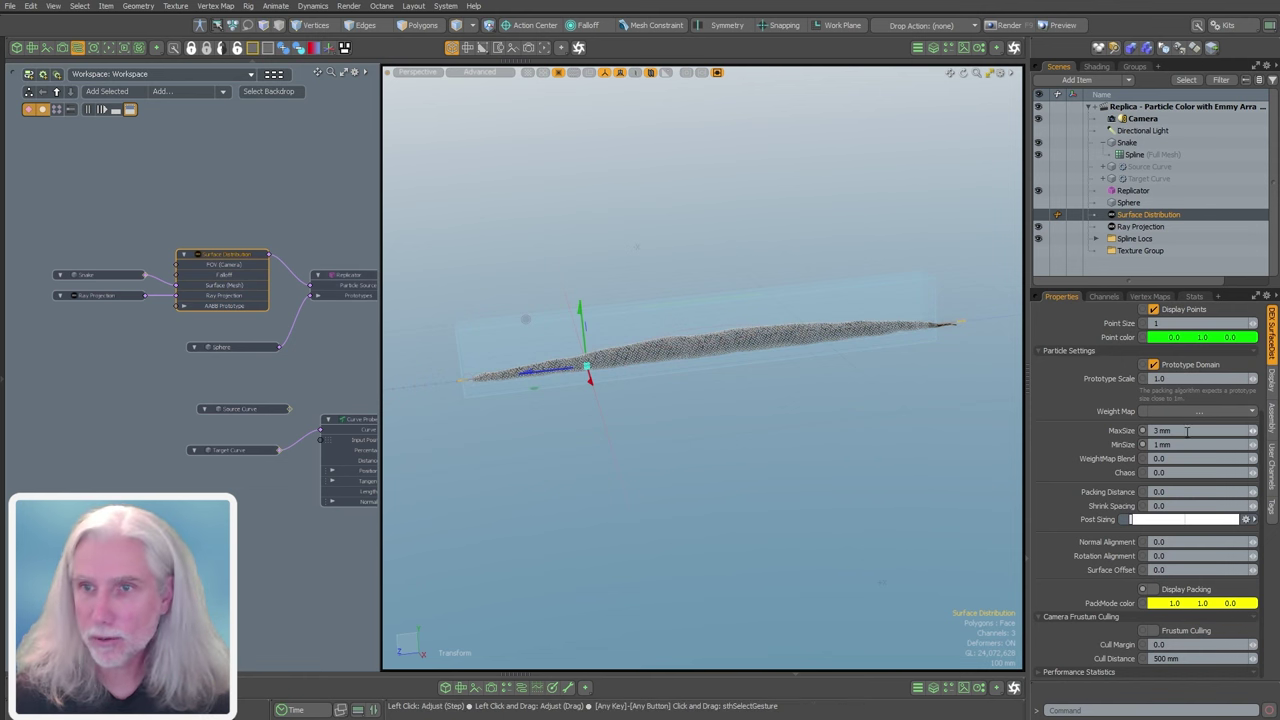
left_click(1262, 362)
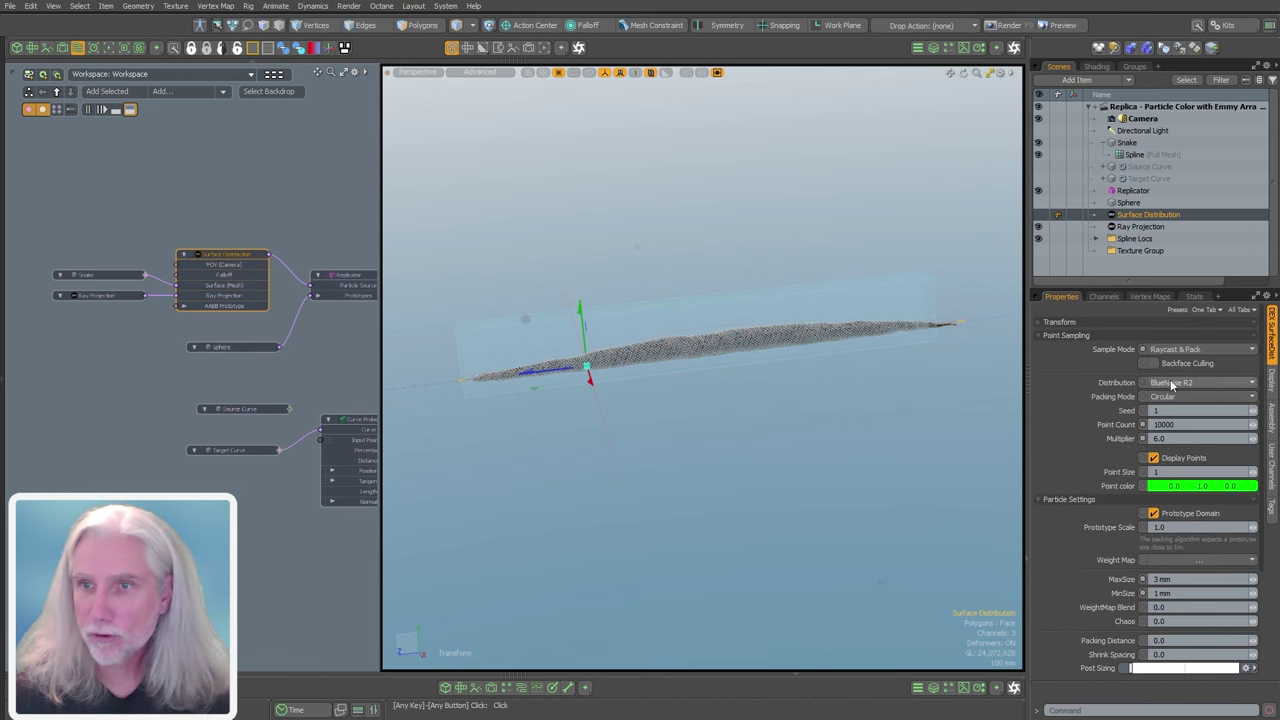
left_click_drag(1180, 425, 1093, 425)
type("10")
key("Return")
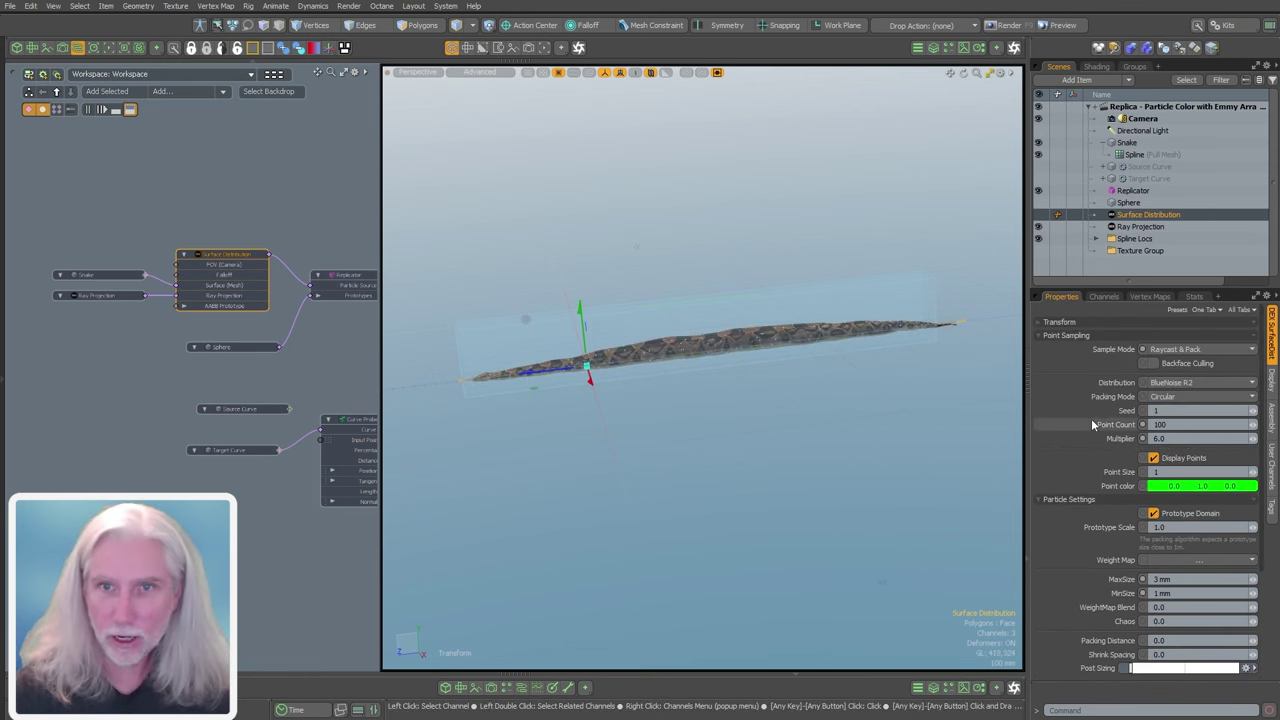
- Enclose the whole snake by moving the projection box to Z -549 mm and scaling its Z to about 213%
left_click(704, 338)
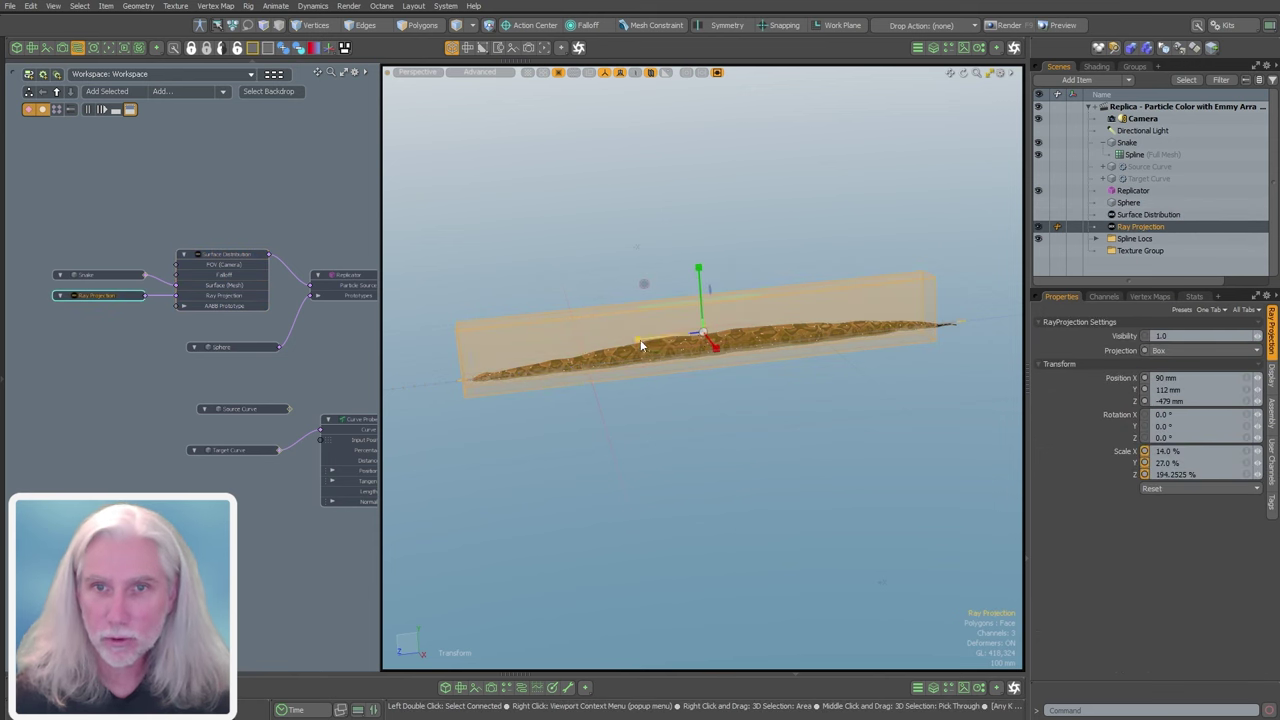
mouse_move(641, 346)
left_mouse_down()
mouse_move(666, 344)
mouse_move(652, 337)
left_mouse_up()
key("r")
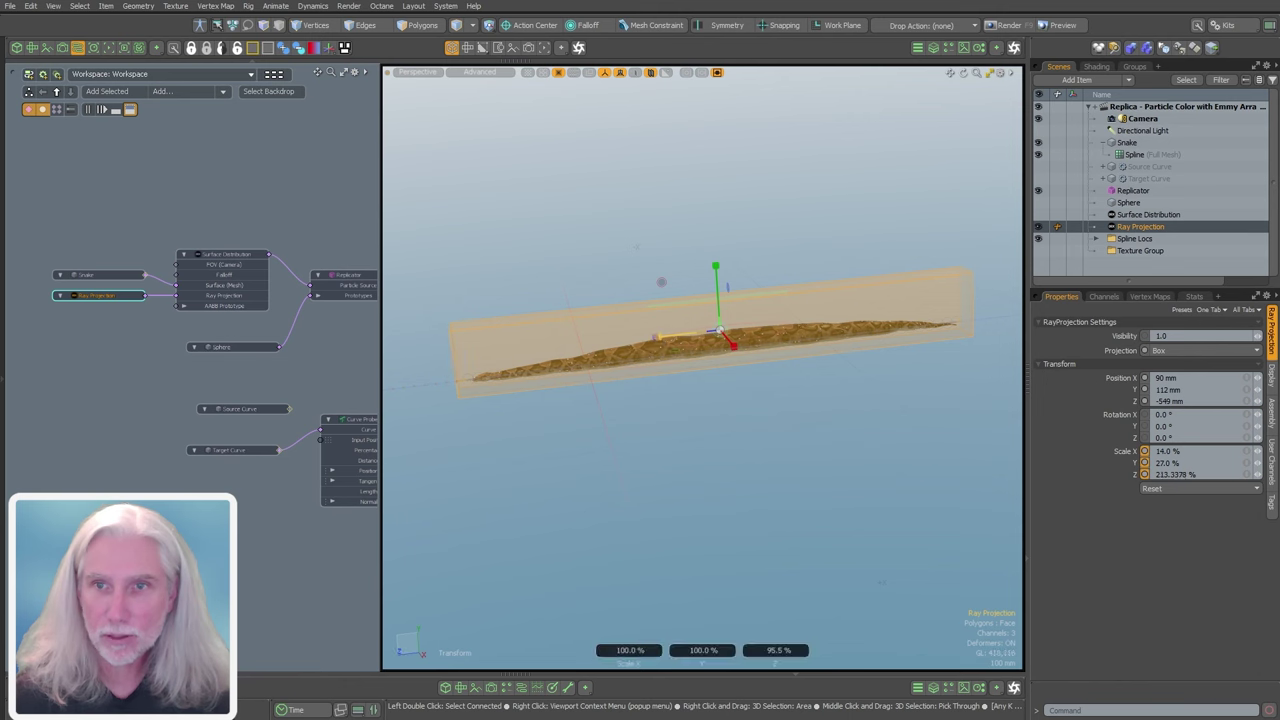
- Raise Surface Distribution's Point Count to 10000
left_click(248, 256)
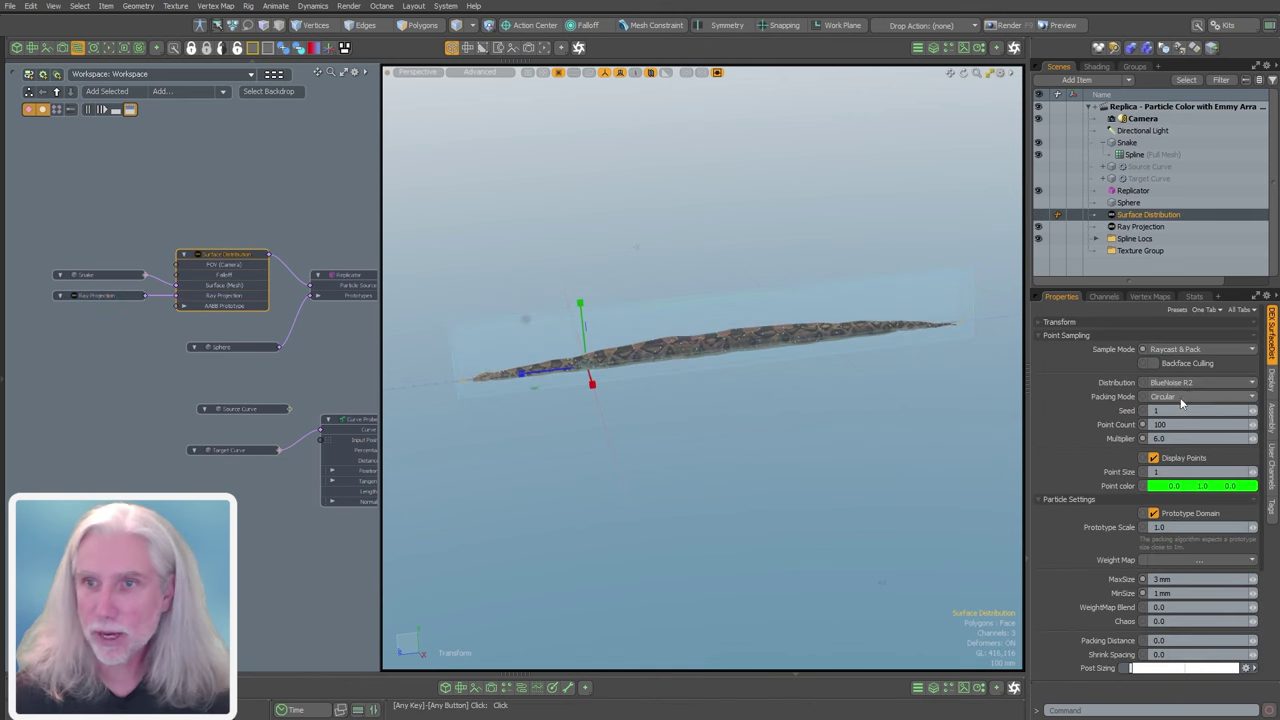
left_click(1163, 424)
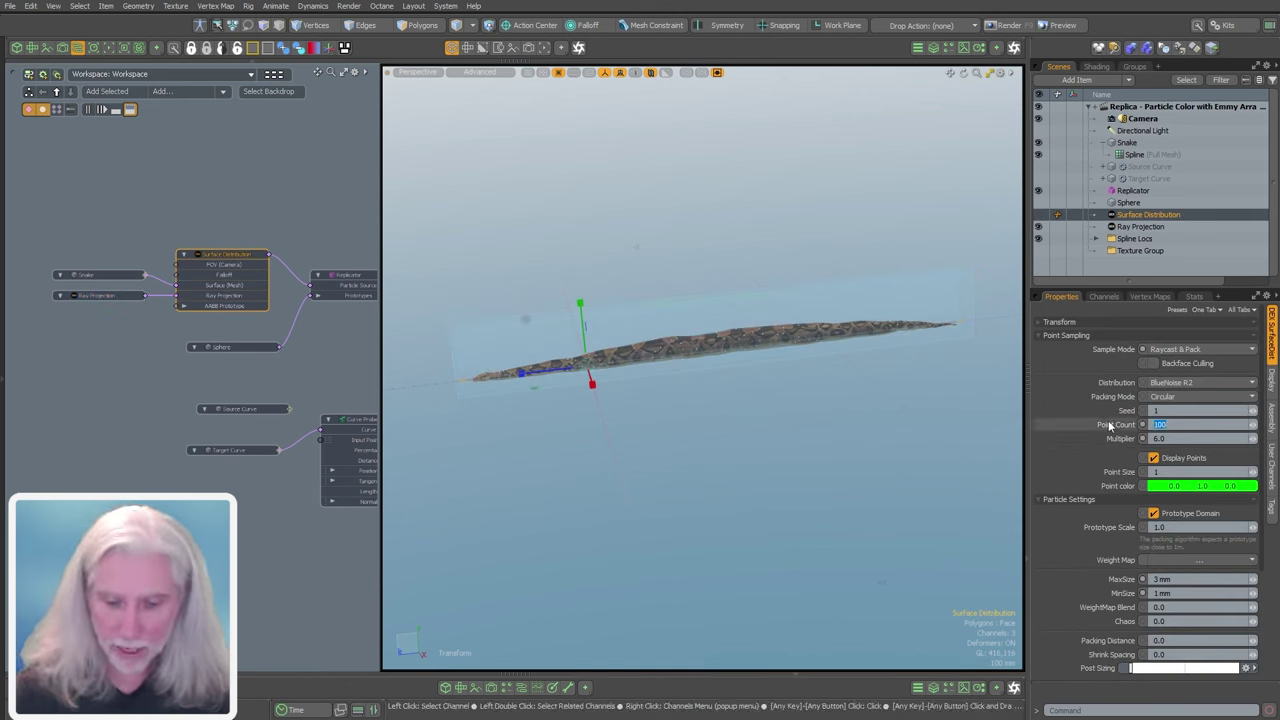
left_click_drag(722, 385, 784, 398, "alt")
scroll(768, 410, "up", 3)
left_click_drag(1182, 424, 1082, 414)
type("1")
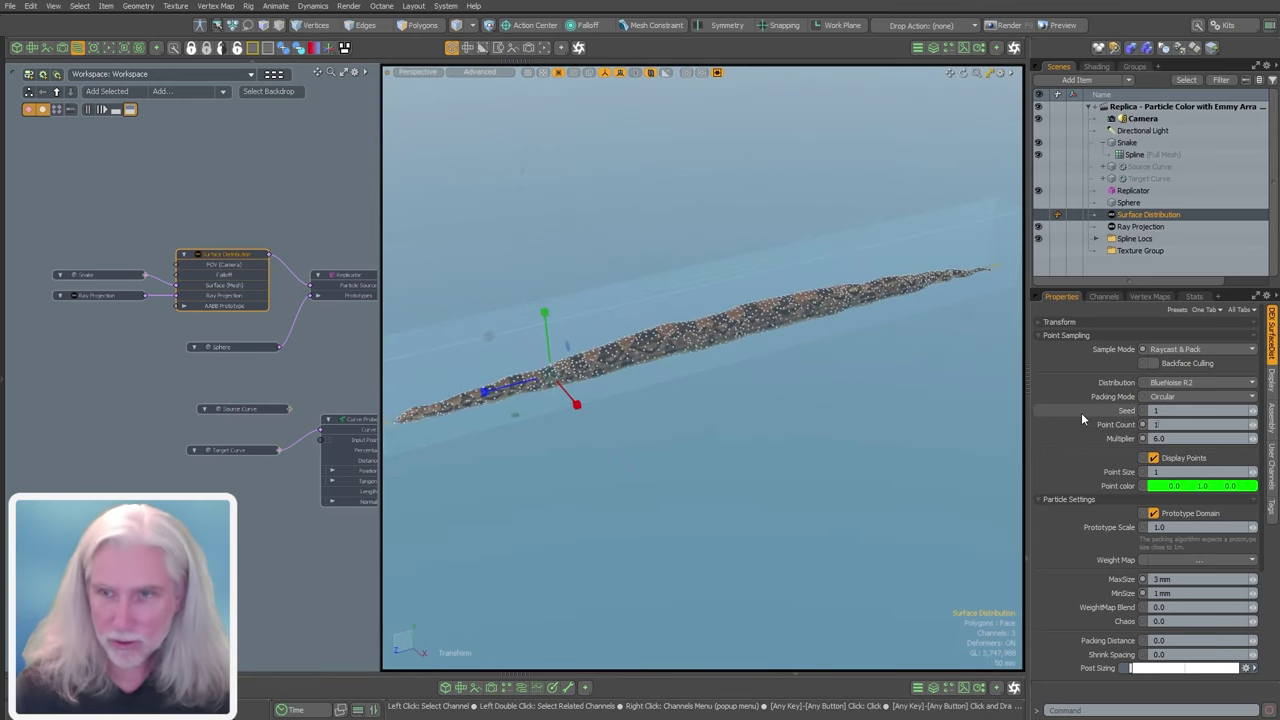
type("0000")
key("Return")
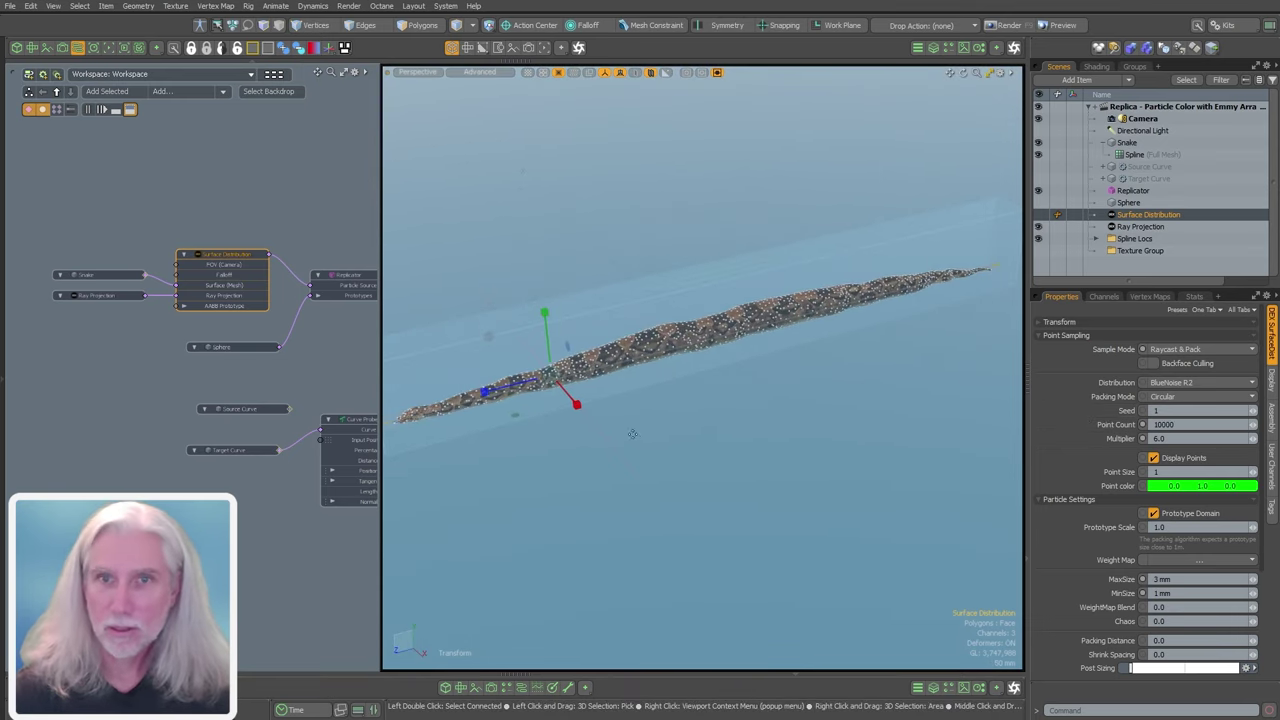
- Clear the selection and close the schematic to view the packed spheres along the snake
left_click(655, 402)
left_click_drag(660, 398, 800, 300, "ctrl+alt")
left_click_drag(800, 300, 709, 292, "ctrl+alt")
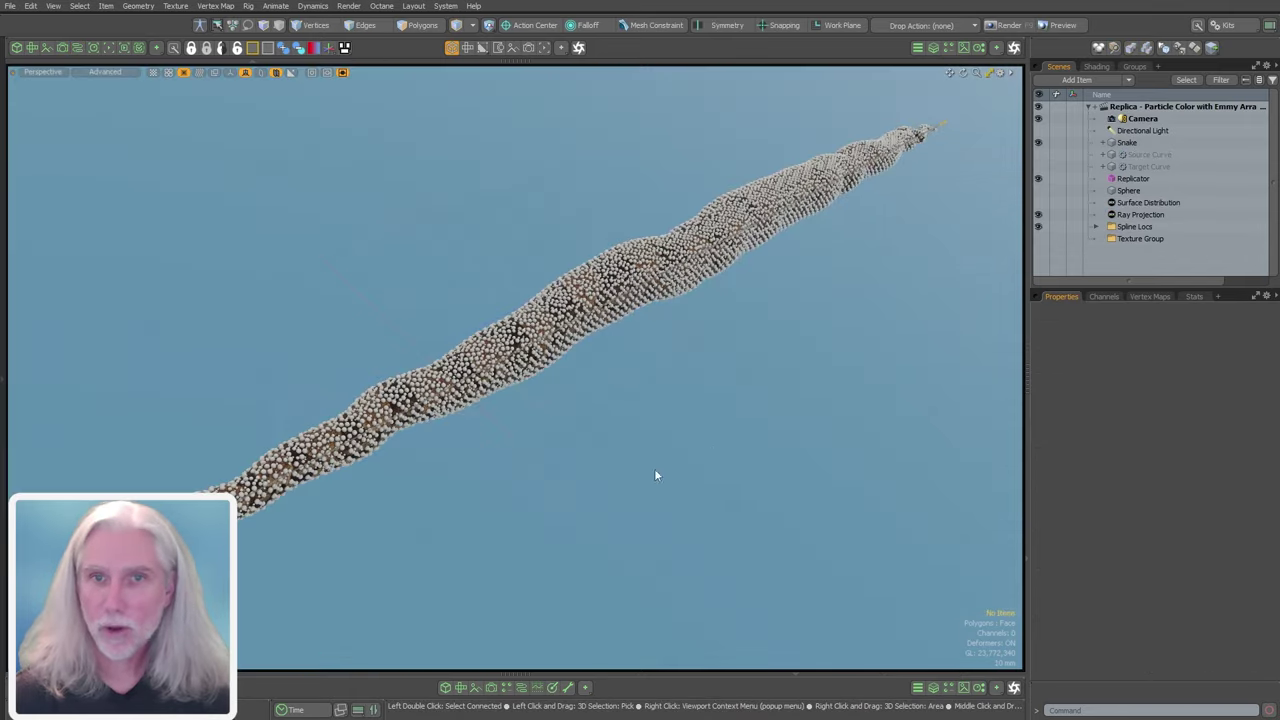
left_click_drag(654, 468, 589, 471, "alt")
- Select the Snake mesh's Weight map and switch the viewport to Vertex Map shading
left_click(1126, 142)
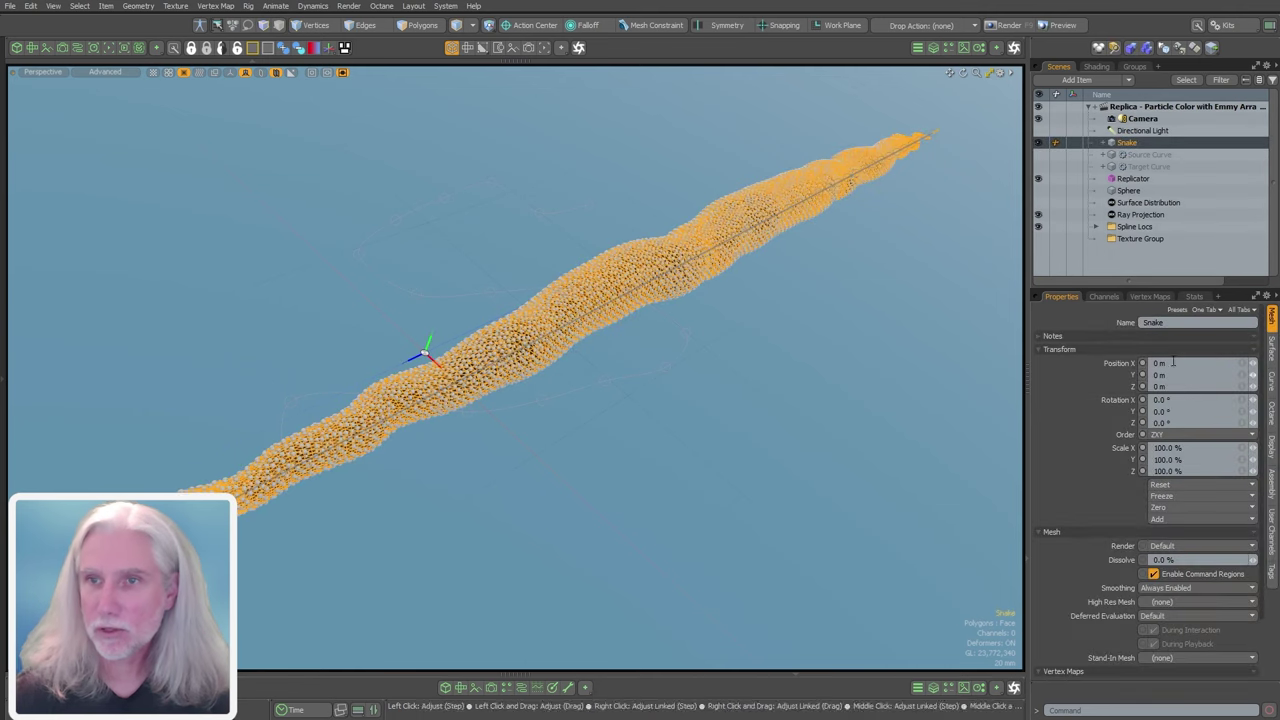
left_click(1150, 296)
left_click(1038, 322)
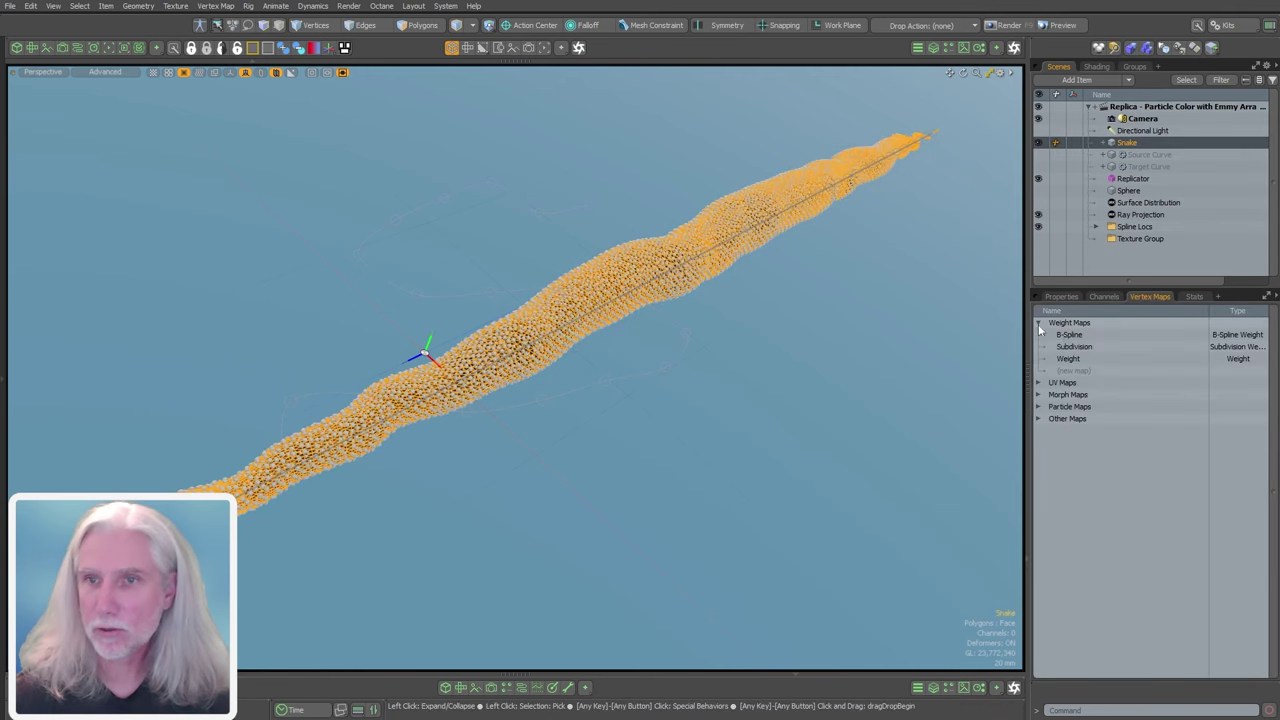
left_click(1070, 358)
mouse_move(701, 425)
left_mouse_down("alt")
mouse_move(720, 67)
mouse_move(631, 372)
left_mouse_up("alt")
key("ctrl+2")
left_click(663, 419)
mouse_move(663, 419)
left_mouse_down("alt")
mouse_move(691, 346)
mouse_move(778, 407)
left_mouse_up("alt")
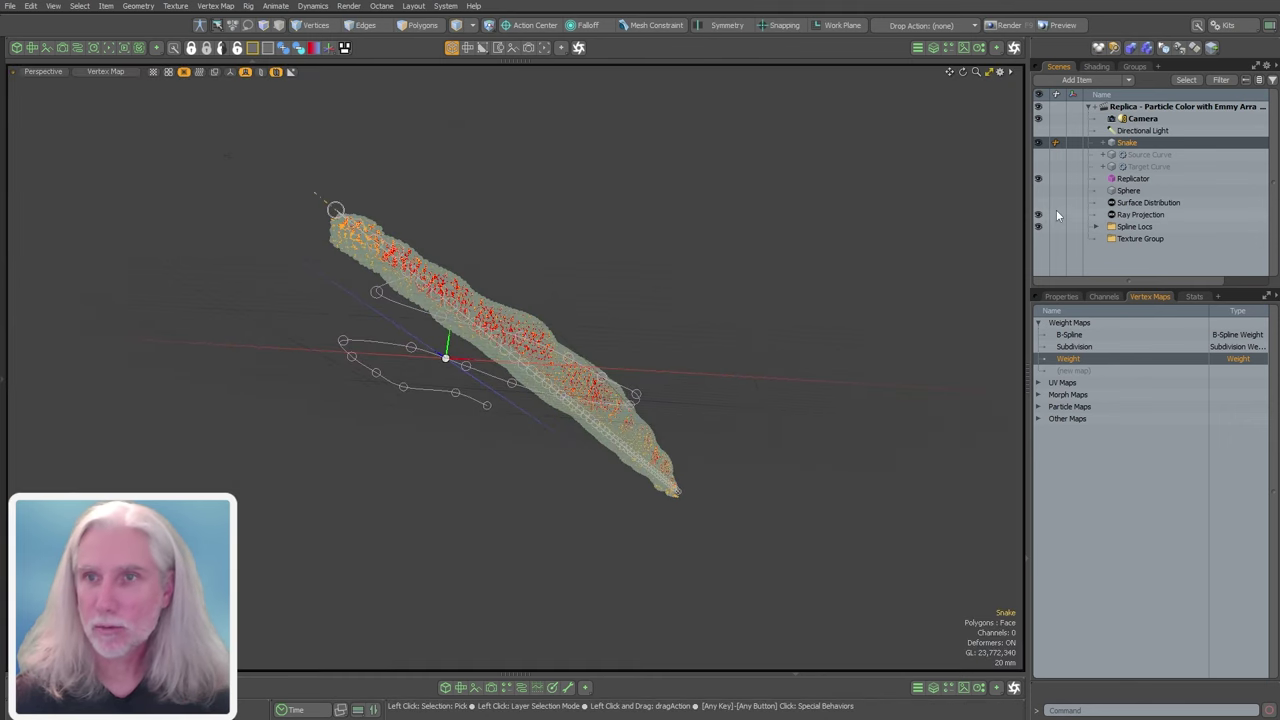
- Hide the Replicator and examine the weight values along the snake's body and head
left_click_drag(857, 206, 549, 443, "alt")
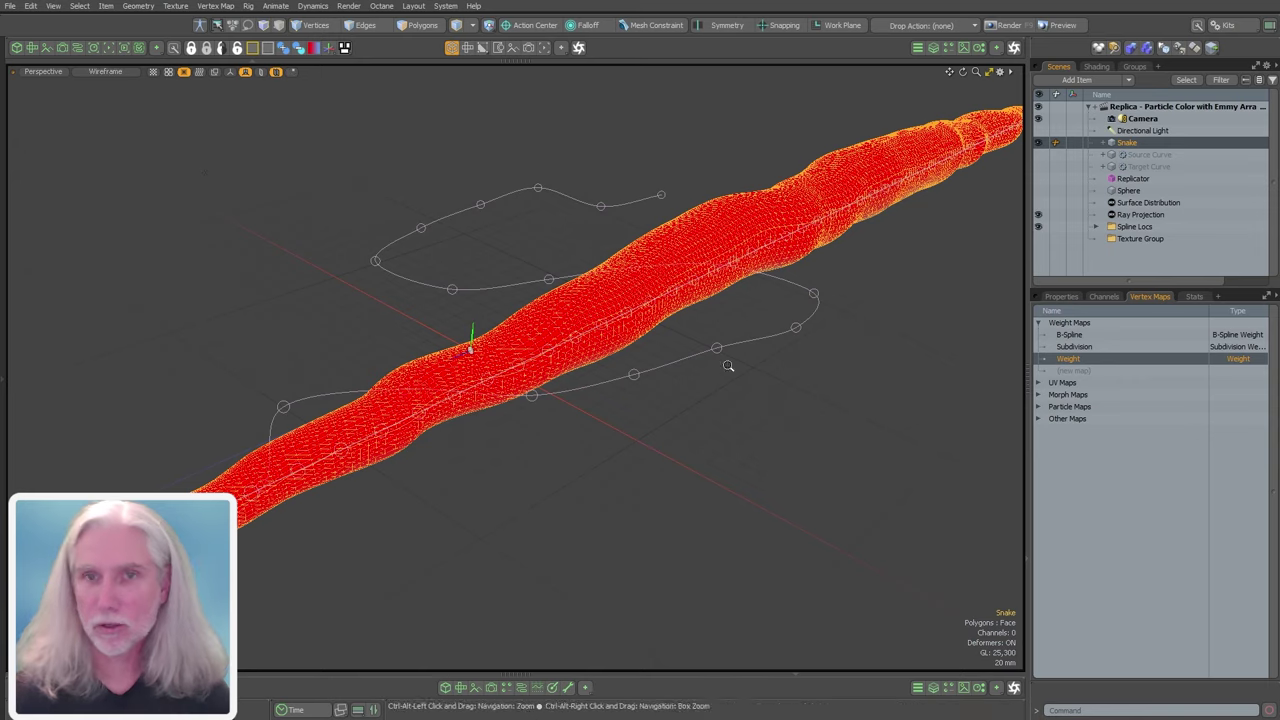
left_click_drag(729, 366, 631, 487, "alt+shift")
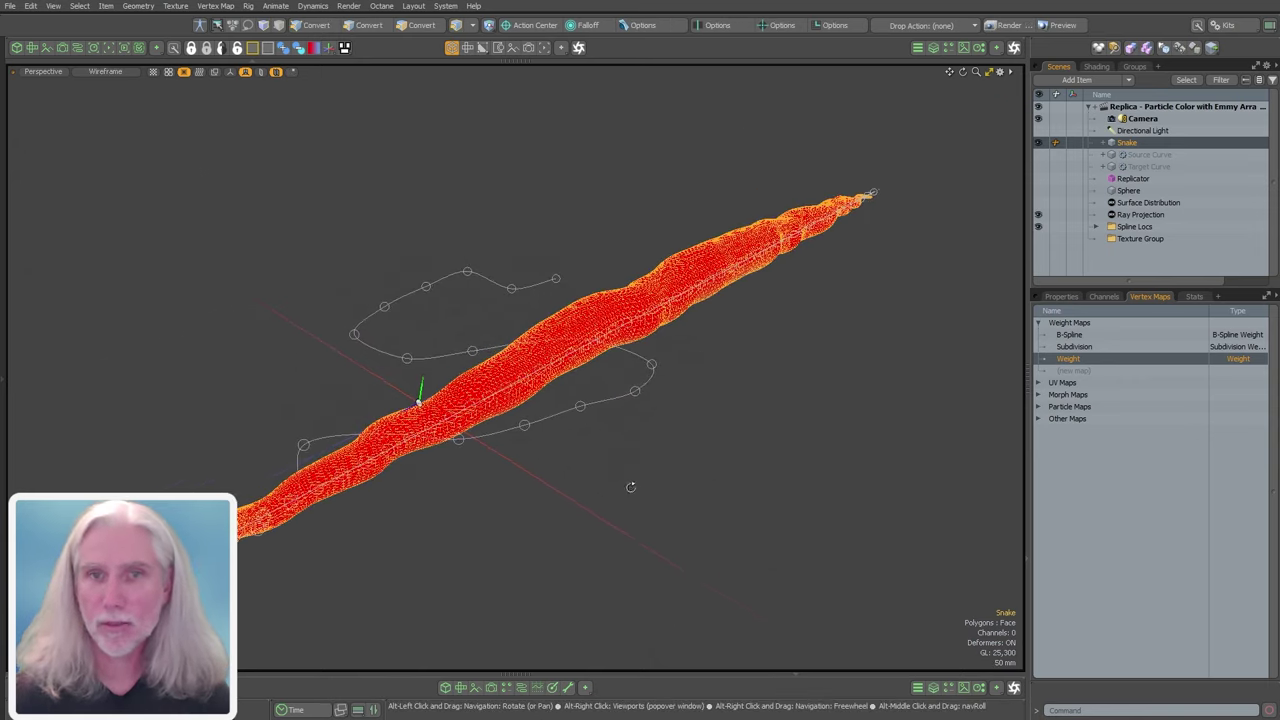
left_click_drag(110, 600, 274, 476, "ctrl+alt")
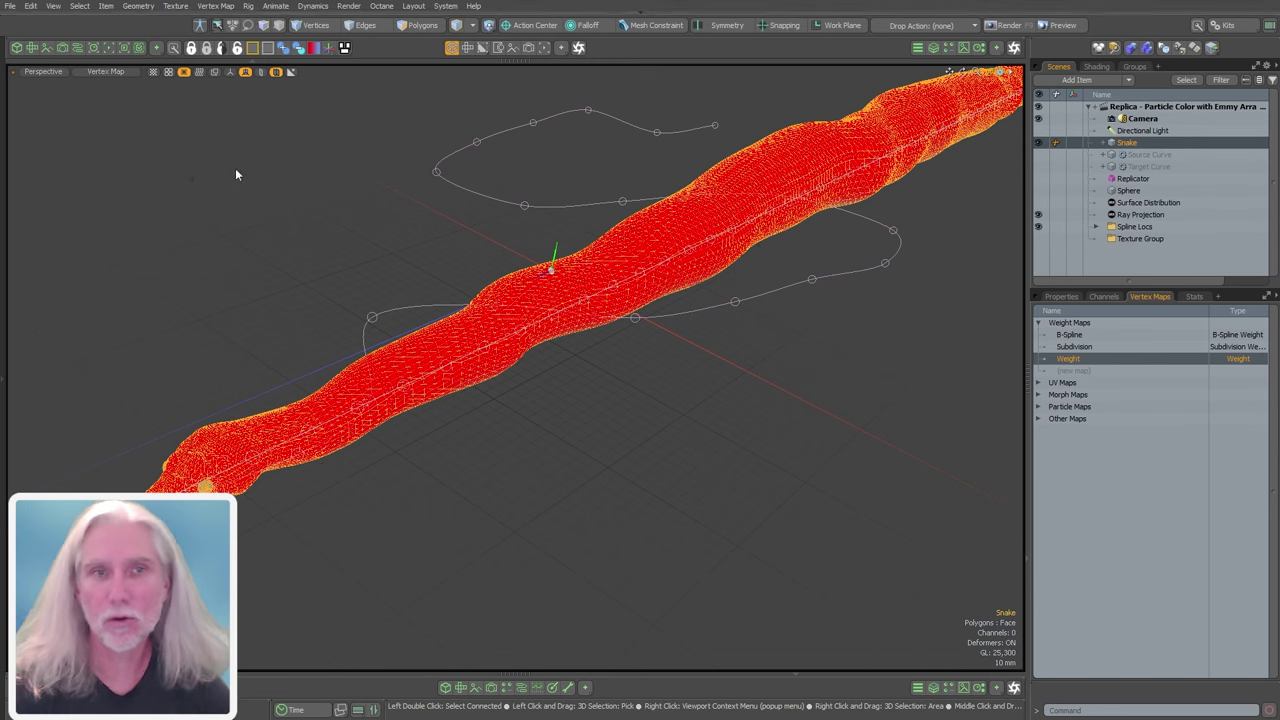
left_click_drag(657, 391, 632, 415, "ctrl+alt")
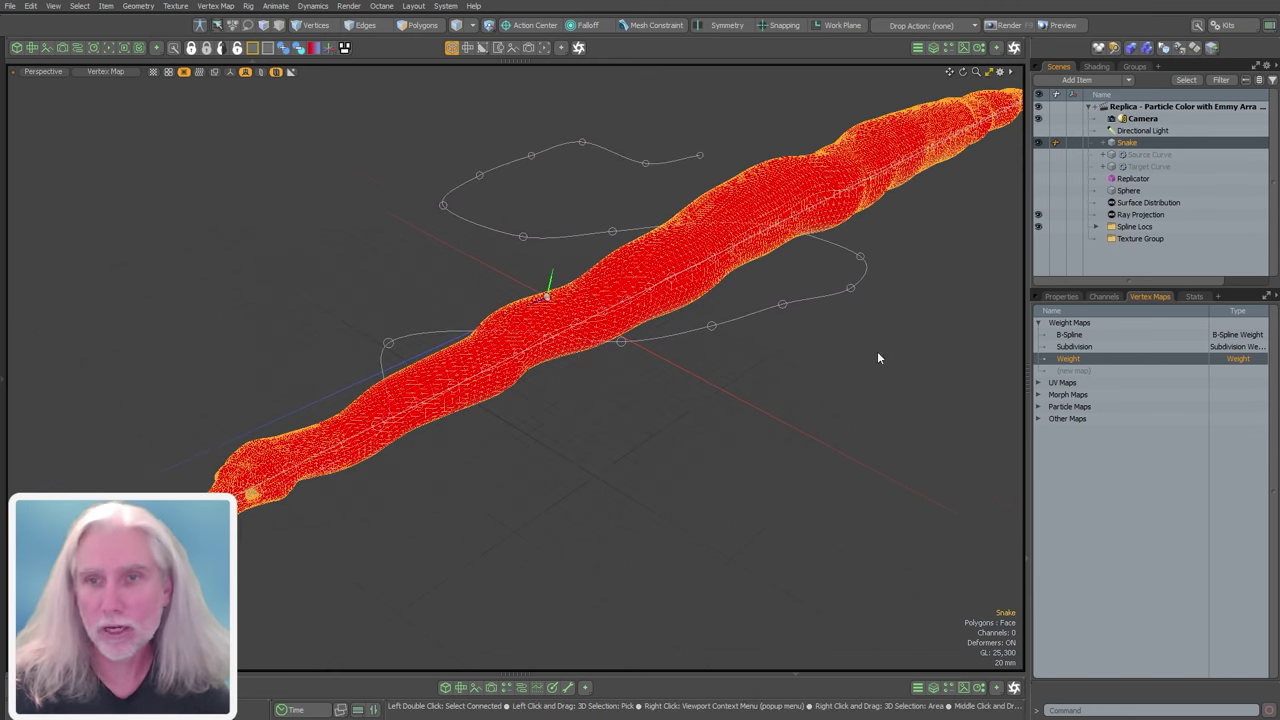
- Deselect the Weight map and the Snake, and return the viewport to Advanced shading
left_click(1058, 359)
key("ctrl+2")
left_click(864, 400)
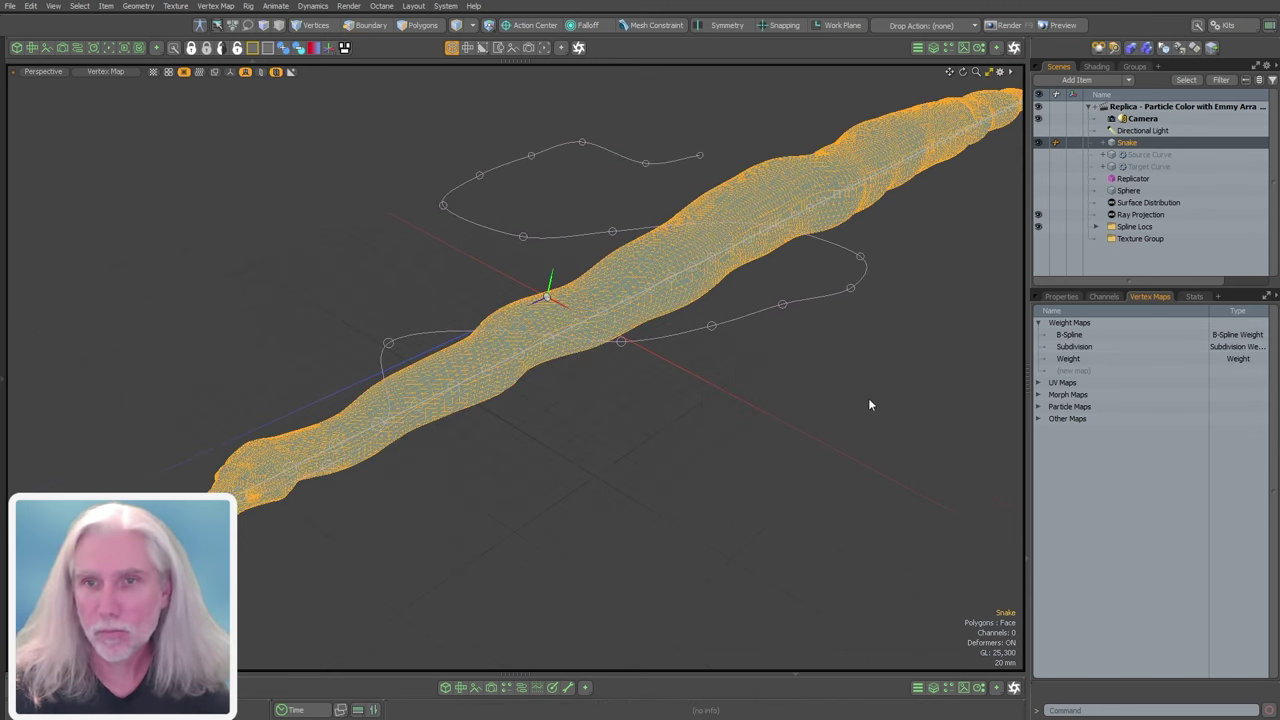
left_click(764, 396)
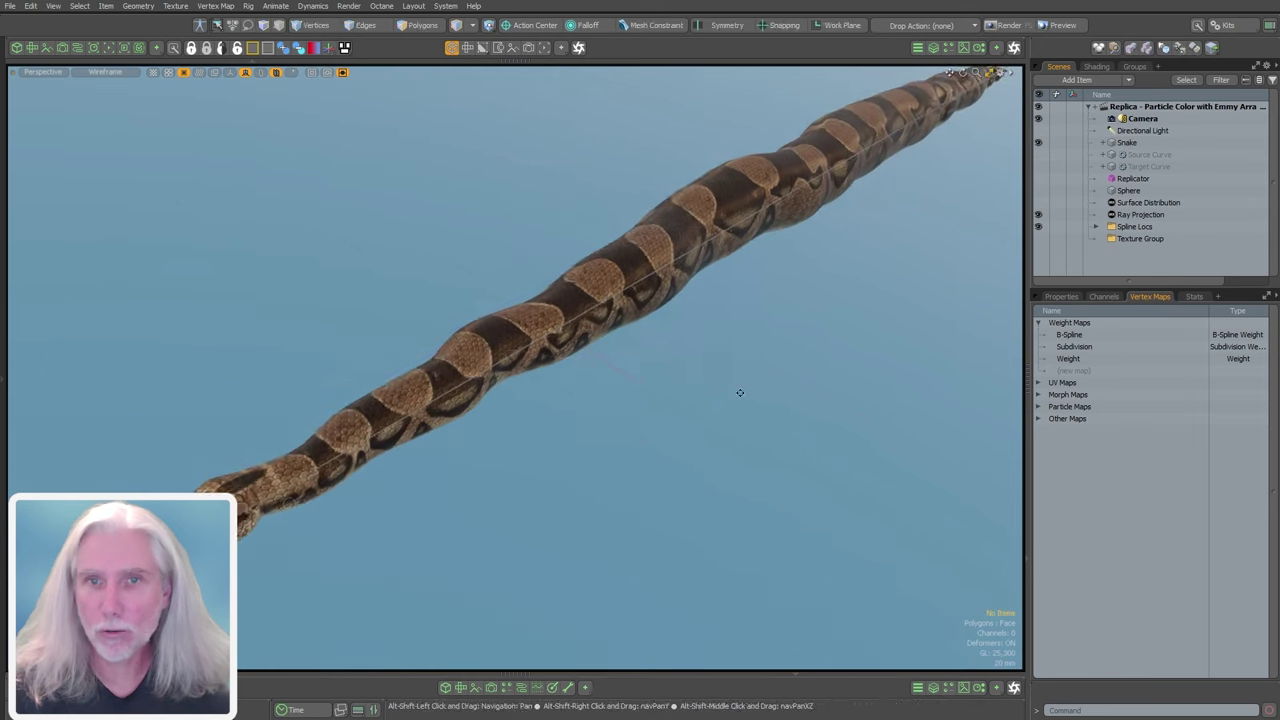
- Show the Replicator again and set Surface Distribution's Weight Map to Weight
left_click(1038, 178)
left_click(1136, 204)
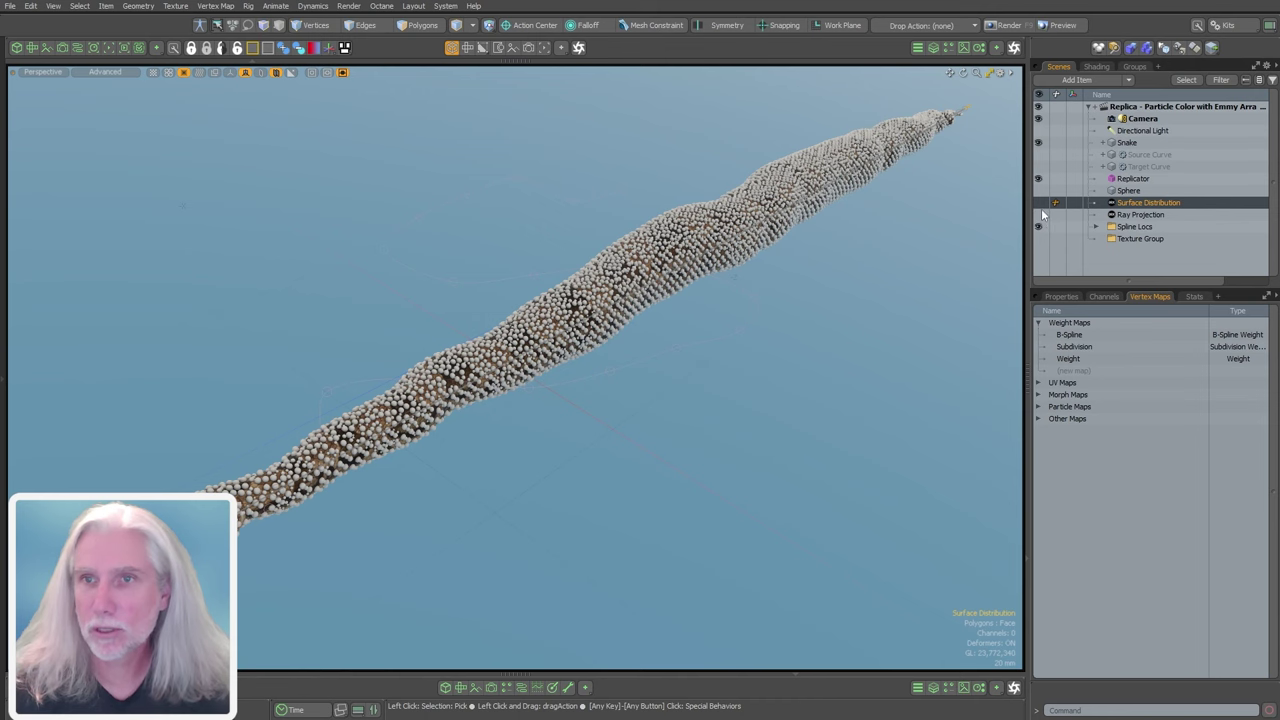
left_click(1066, 296)
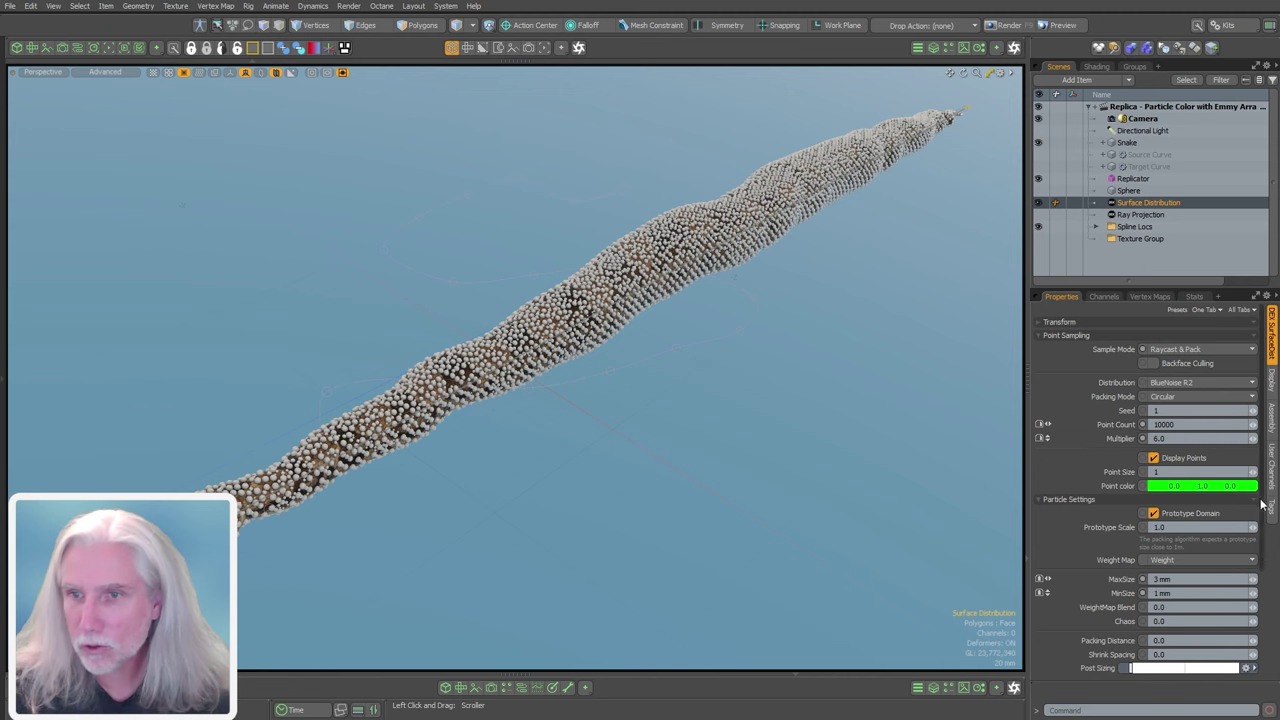
- Set Surface Distribution's WeightMap Blend to 1.0 and raise its Point Count to 20000
scroll(1215, 567, "down", 3)
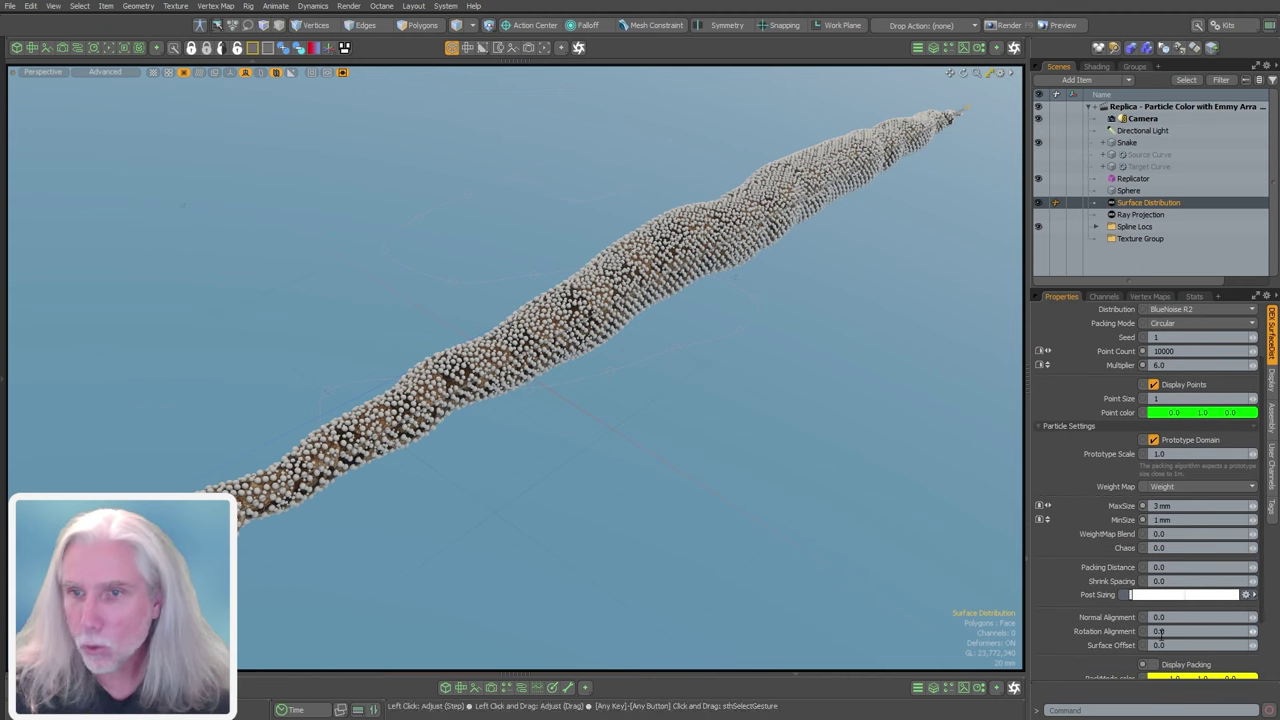
left_click(1187, 533)
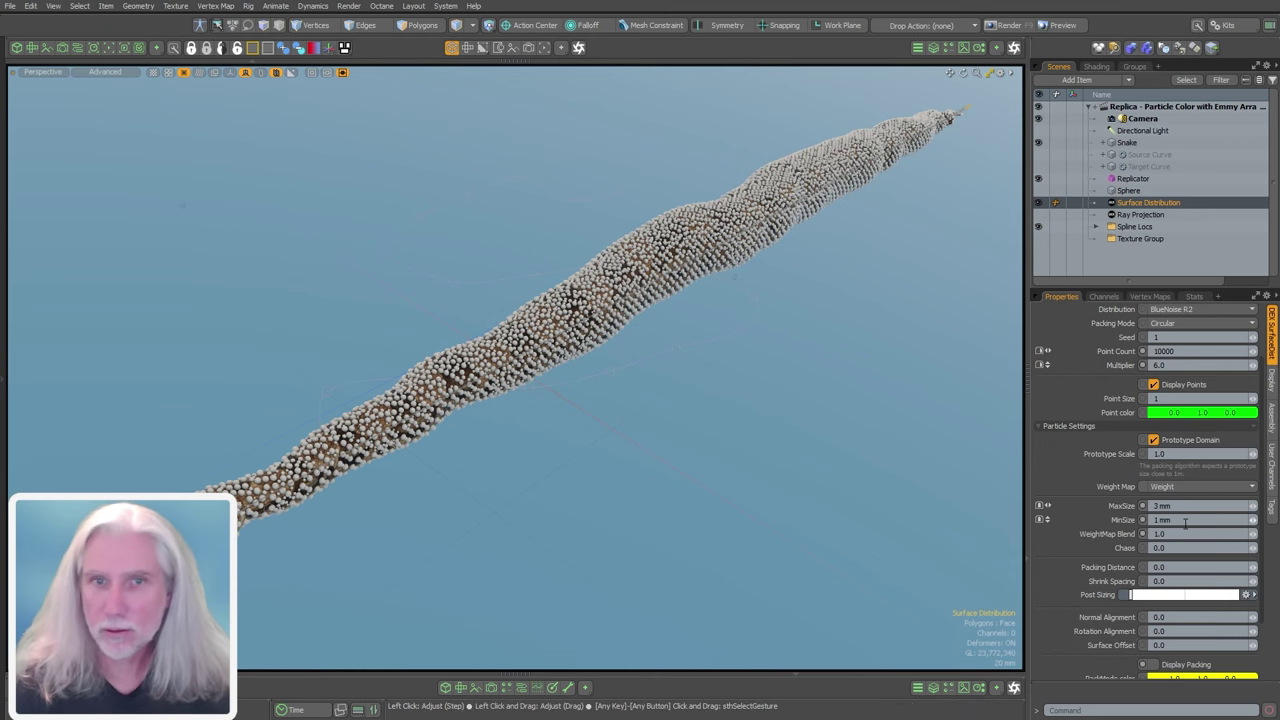
left_click_drag(500, 437, 666, 209, "alt")
left_click_drag(440, 393, 500, 400, "ctrl+alt")
left_click_drag(500, 400, 545, 375, "alt")
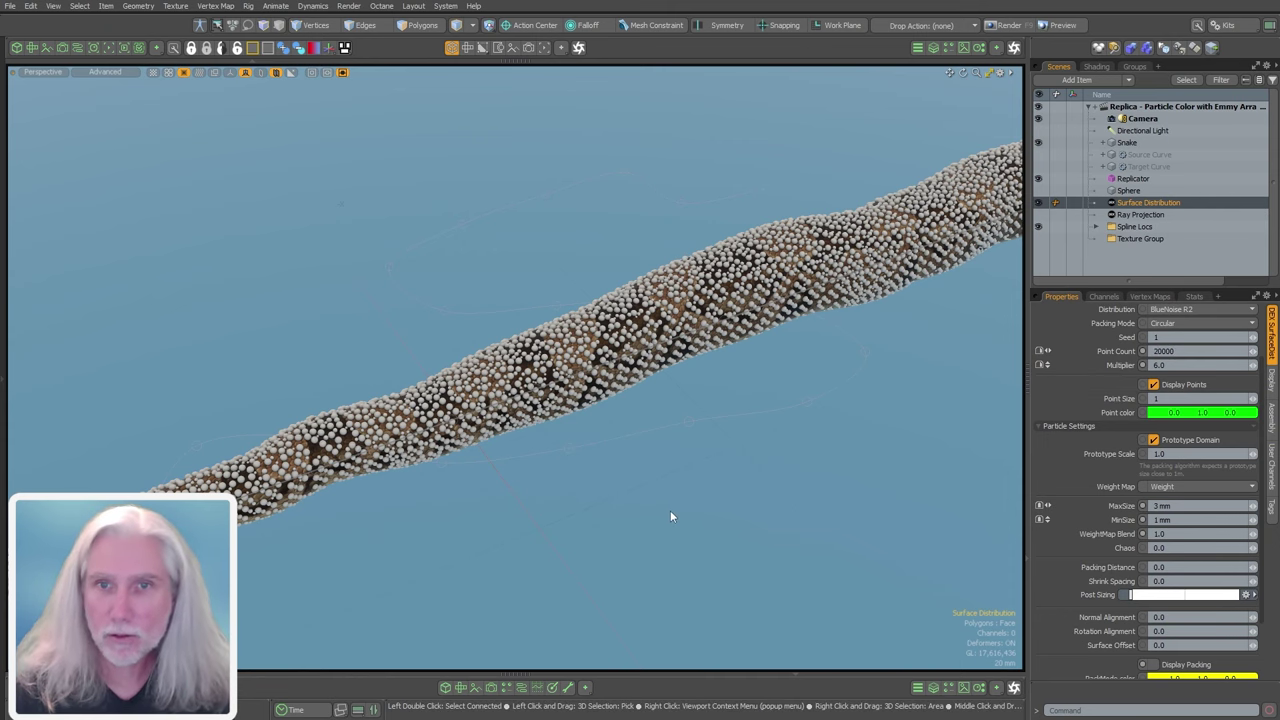
left_click_drag(670, 512, 829, 391, "ctrl+alt")
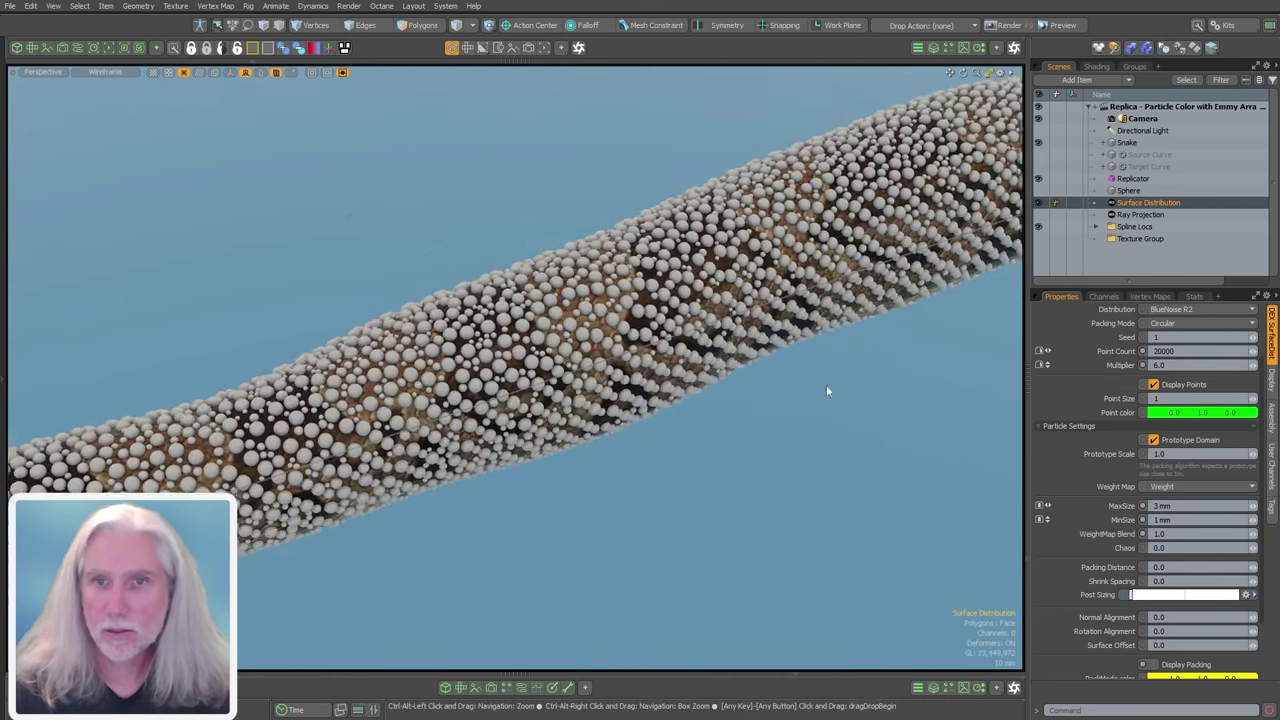
- Set Surface Distribution's Point Count to 30000 and Multiplier to 8.0, and inspect the packed spheres along the snake
left_click(1163, 351)
type("30")
left_click_drag(668, 498, 570, 455, "alt")
left_click_drag(1176, 365, 1085, 361)
type("8")
key("Return")
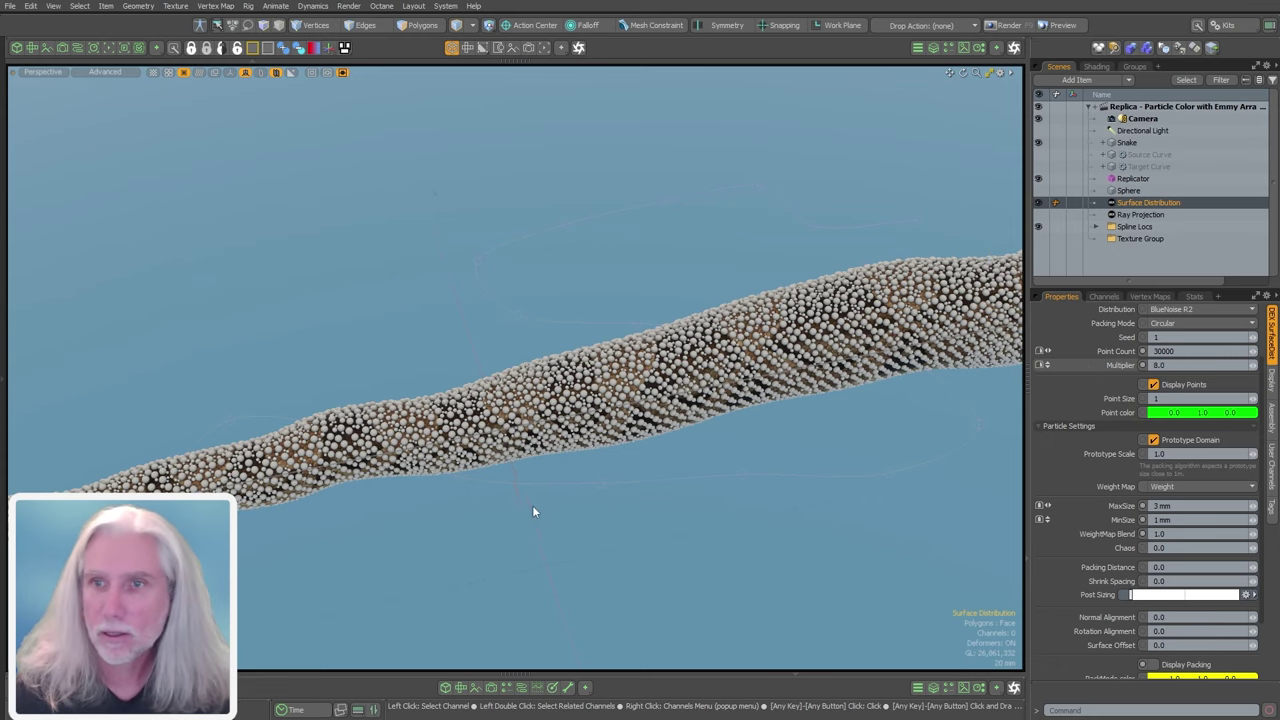
left_click_drag(545, 497, 636, 588, "alt")
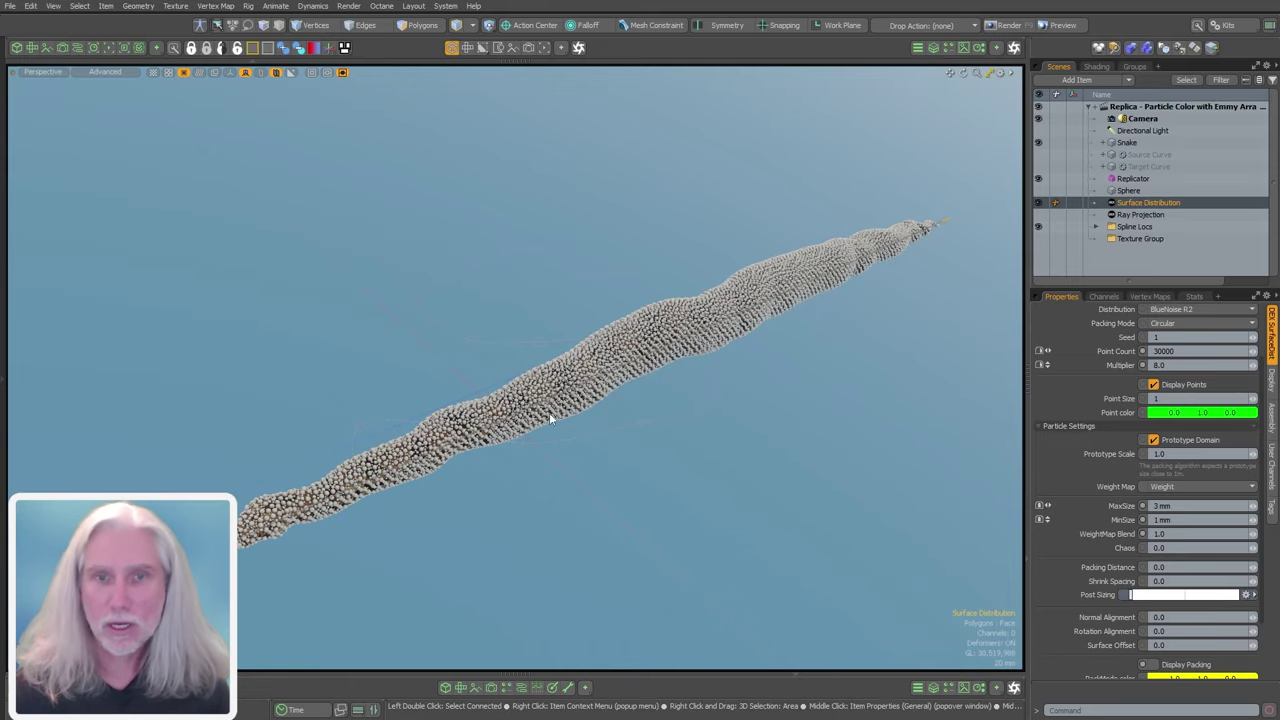
left_click_drag(549, 412, 258, 480, "ctrl+alt")
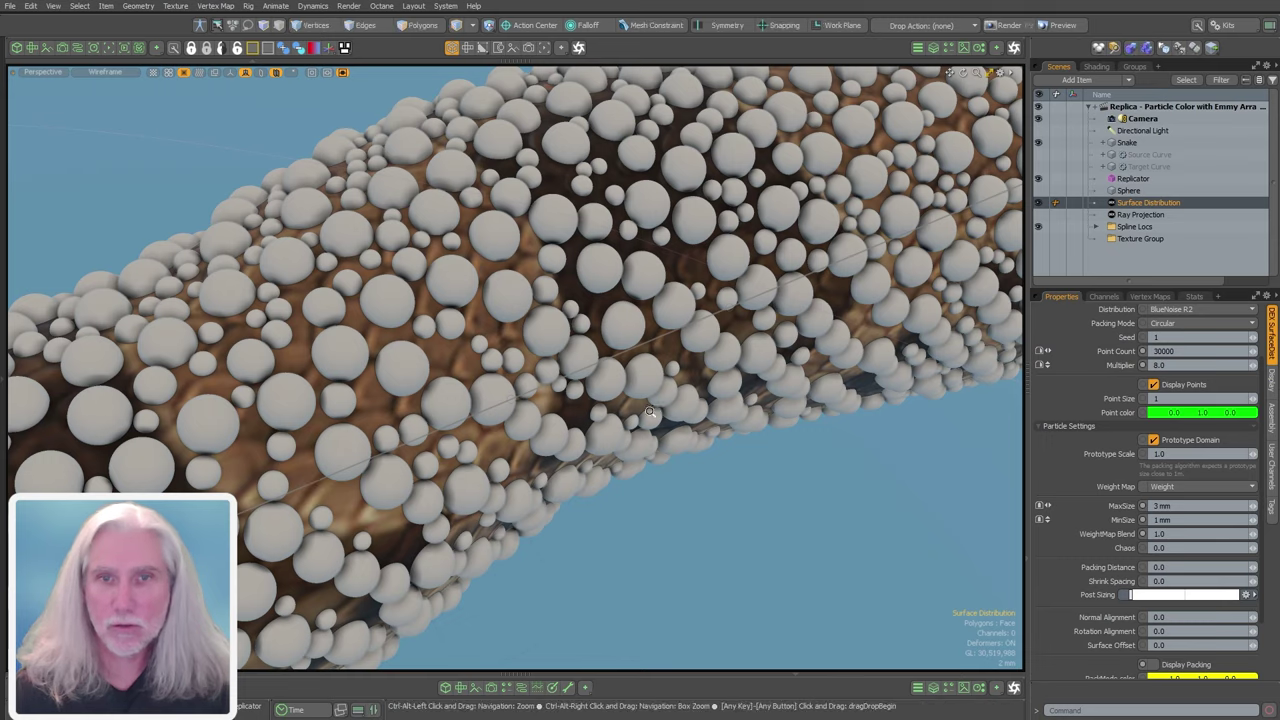
left_click_drag(663, 459, 643, 434, "ctrl+alt")
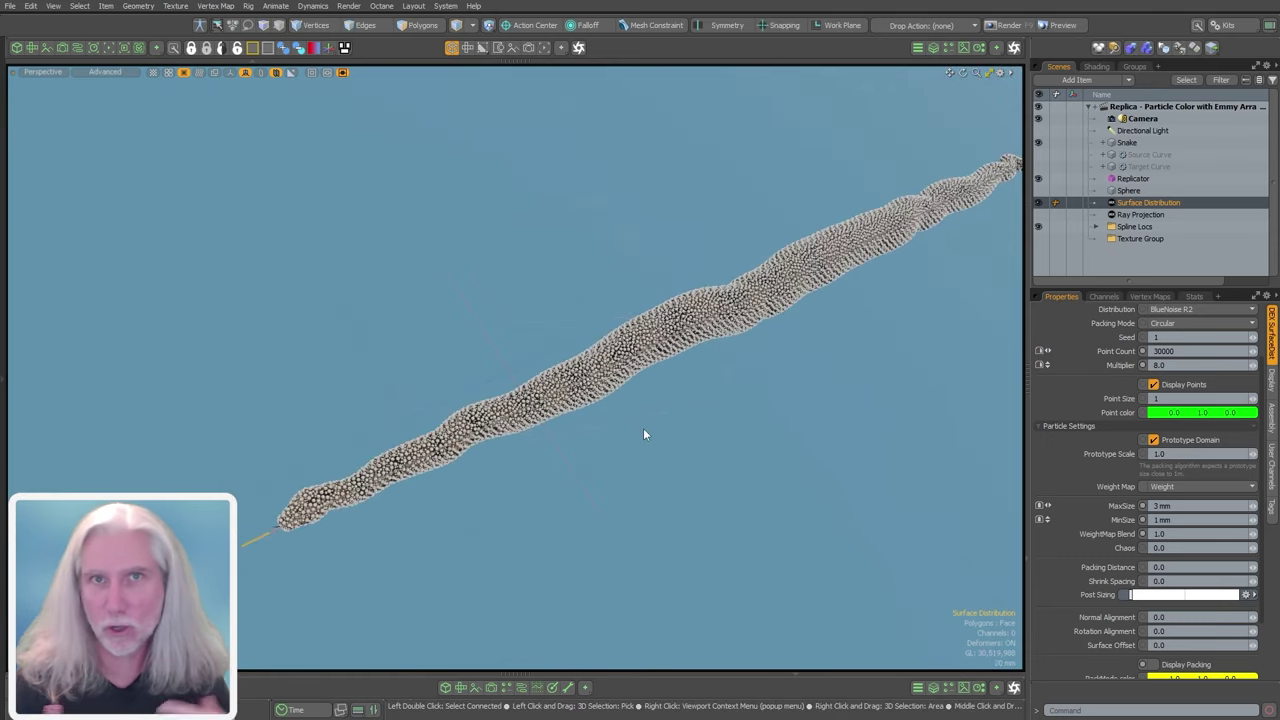
left_click_drag(643, 434, 727, 444, "alt")
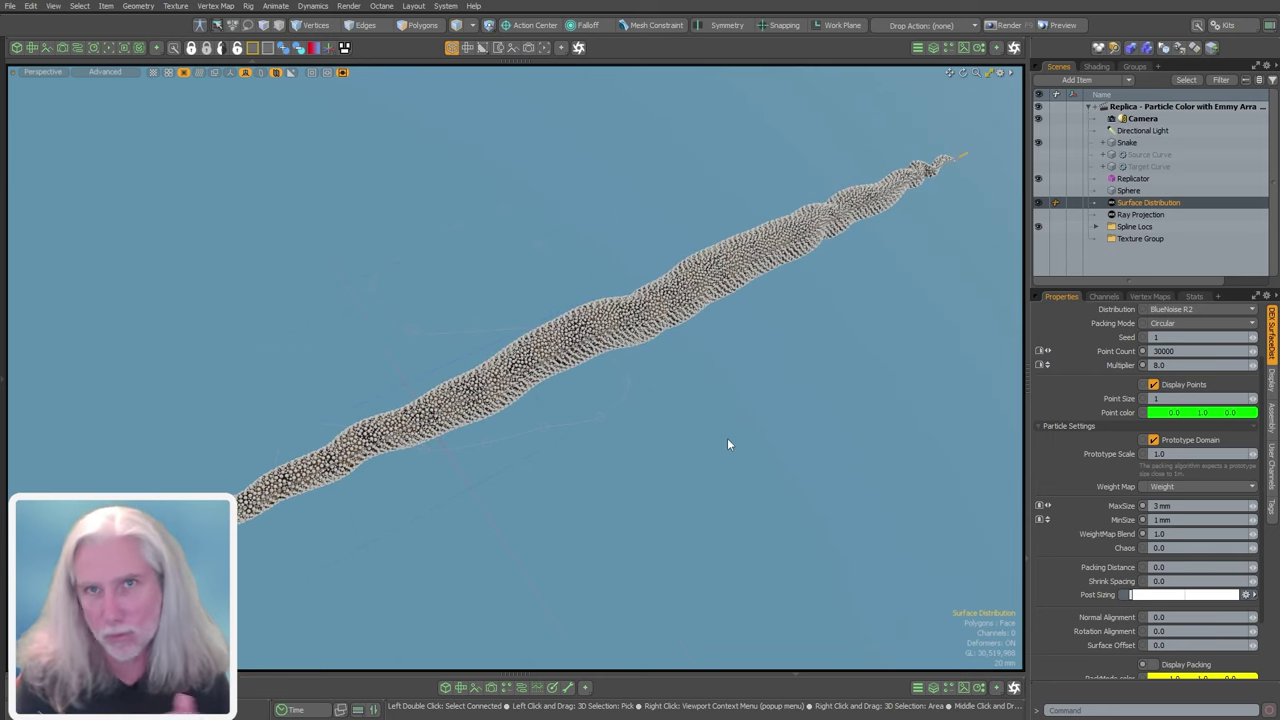
- Deselect Surface Distribution, enlarge the item list and create a new mesh item named Merged Particles
left_click(1145, 204, "ctrl")
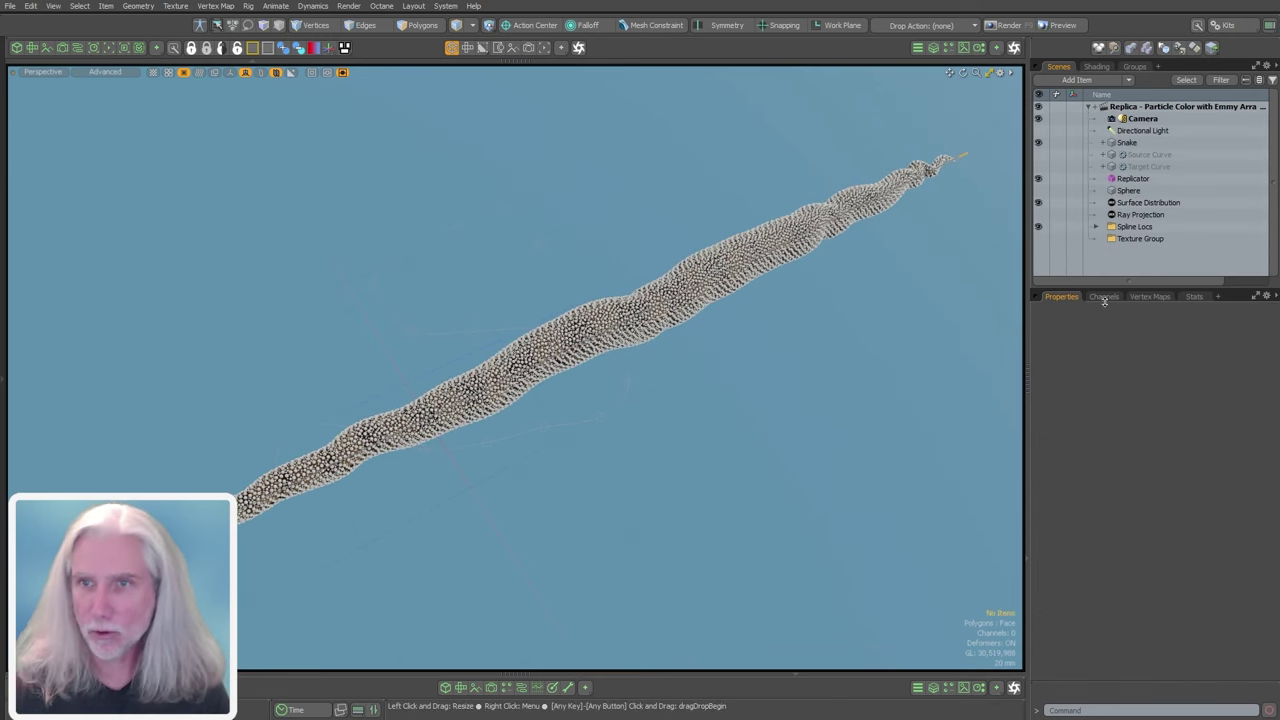
left_click_drag(1129, 287, 1129, 366)
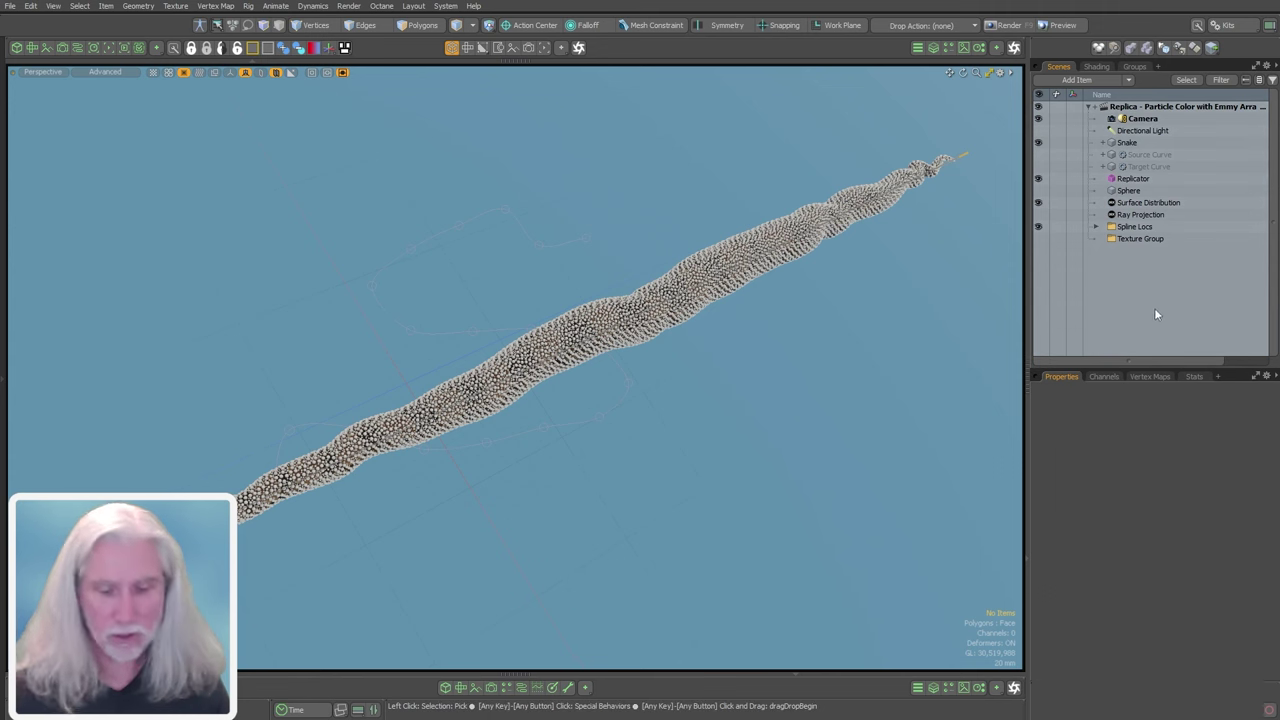
key("n")
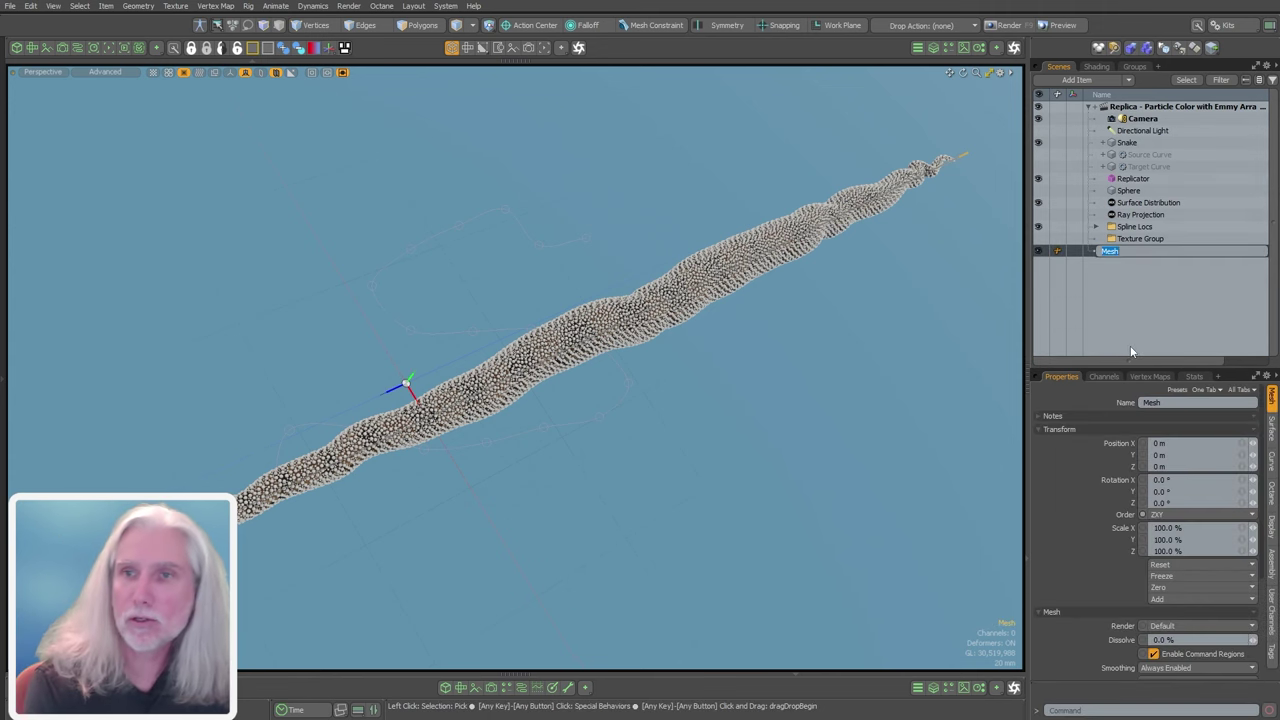
type("Merged Particle")
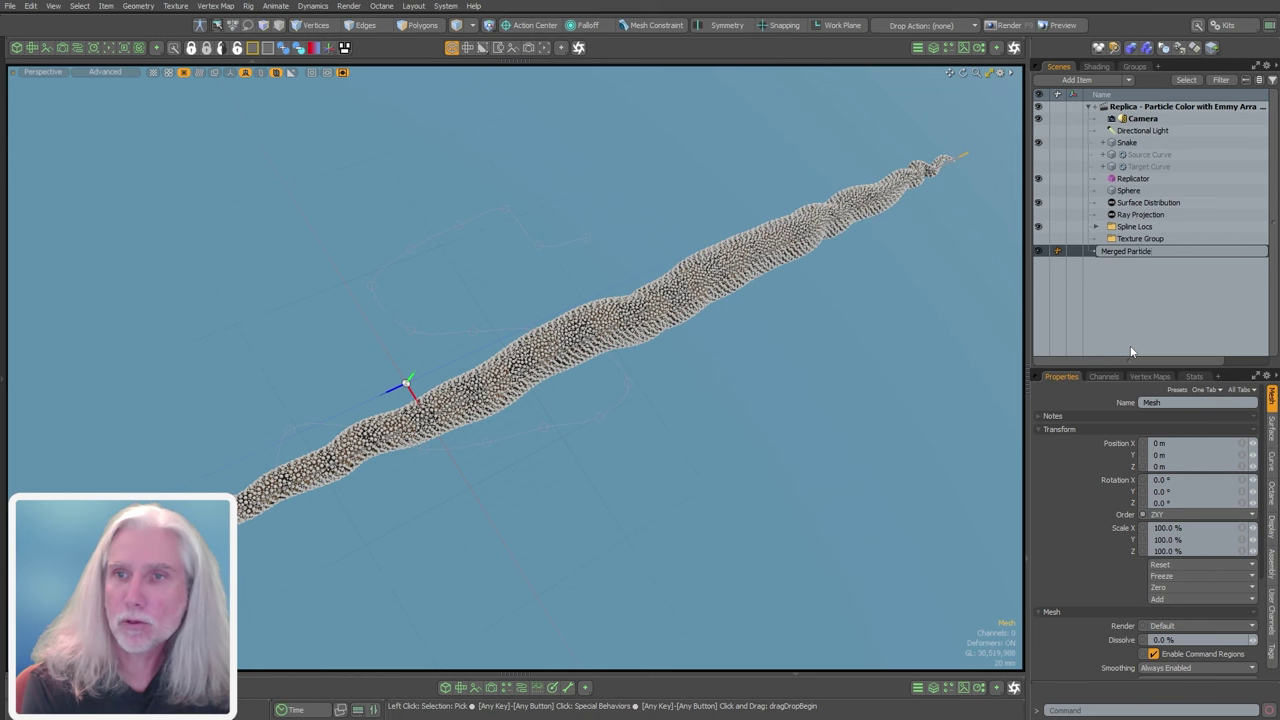
type("s")
key("Return")
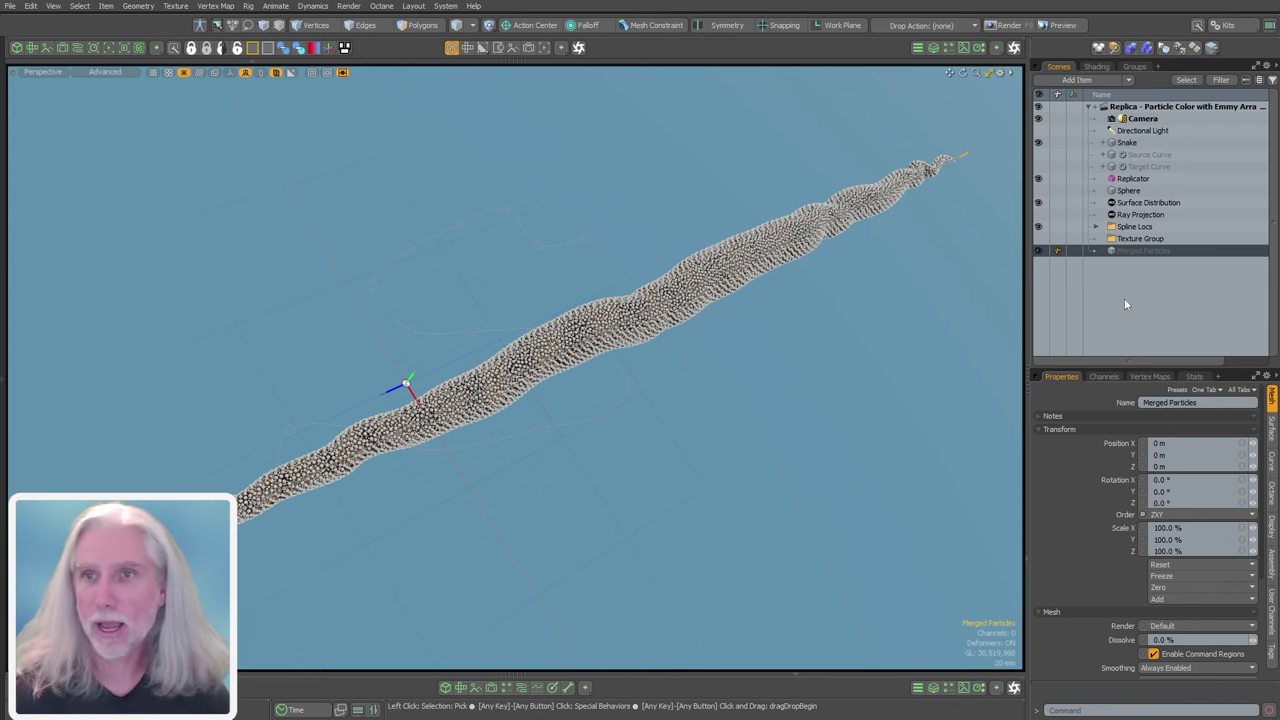
- Show the mesh operations list and move the Merged Particles mesh directly above the Replicator in the item list
left_click(964, 50)
left_click(964, 50)
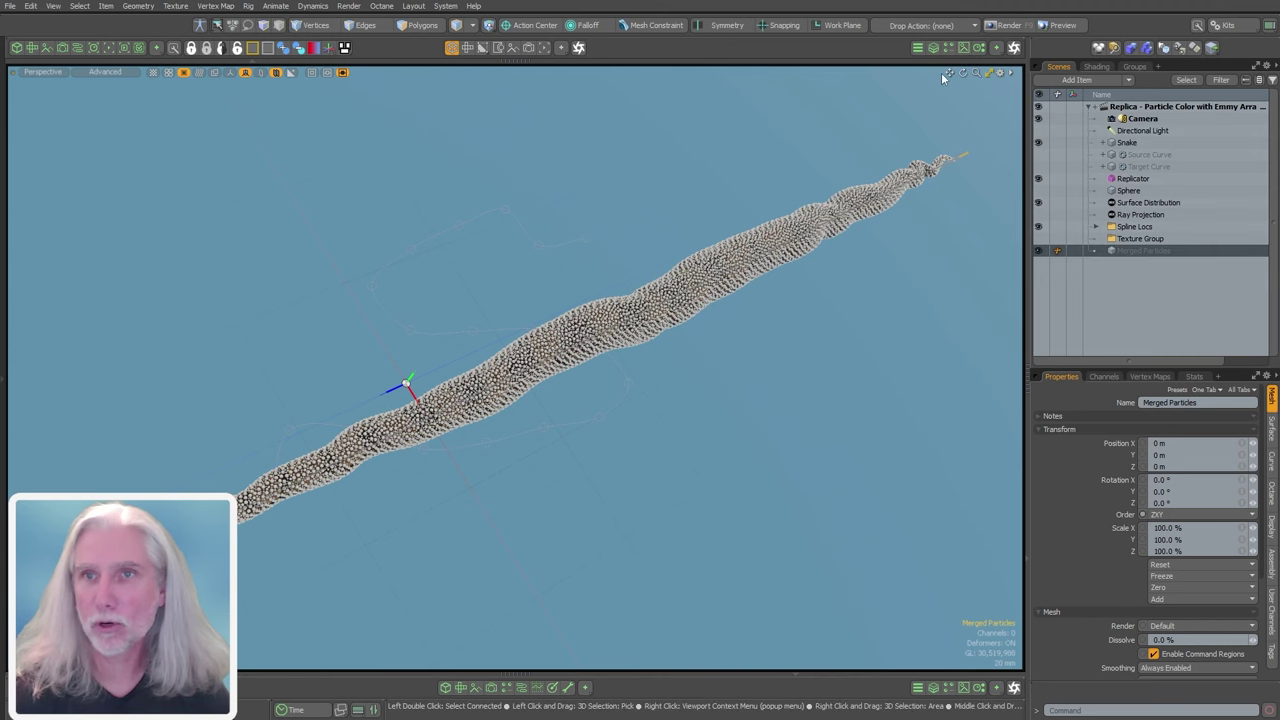
left_click(933, 49)
left_click_drag(1145, 247, 1157, 174)
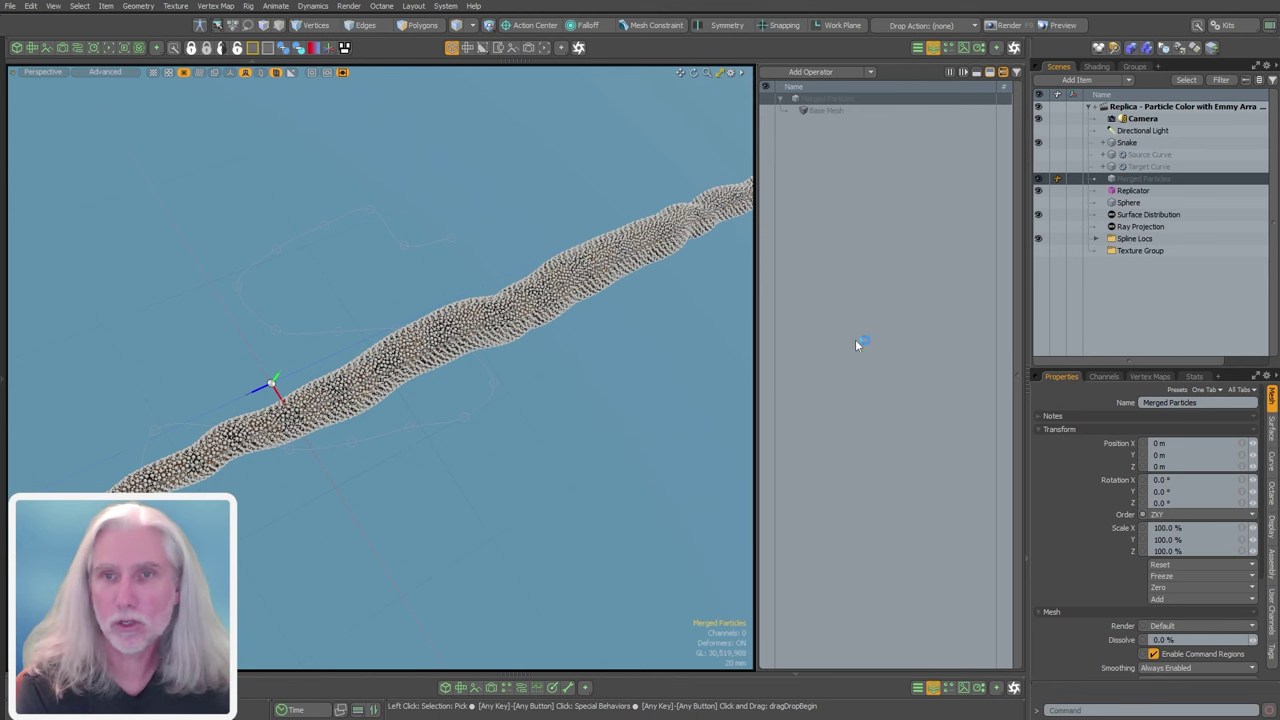
- Add a Merge Meshes operator to Merged Particles with the existing Surface Distribution as its source
type("nmerge")
key("Return")
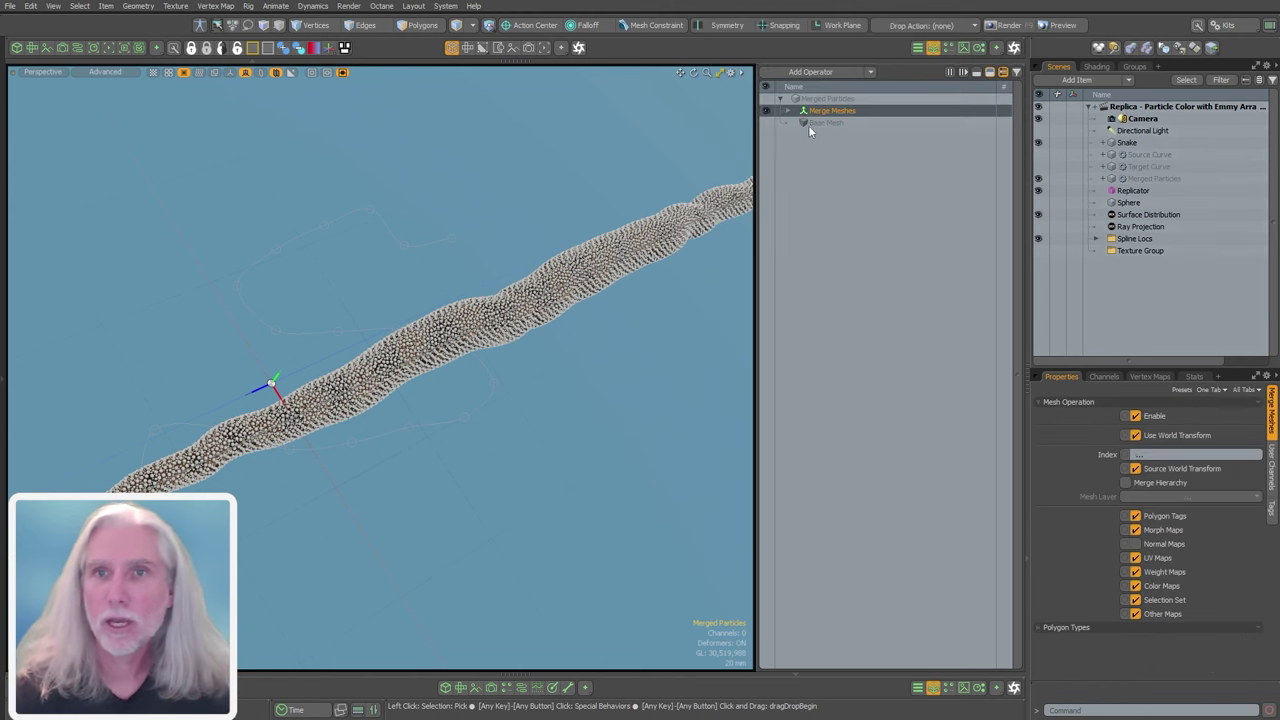
left_click(789, 111)
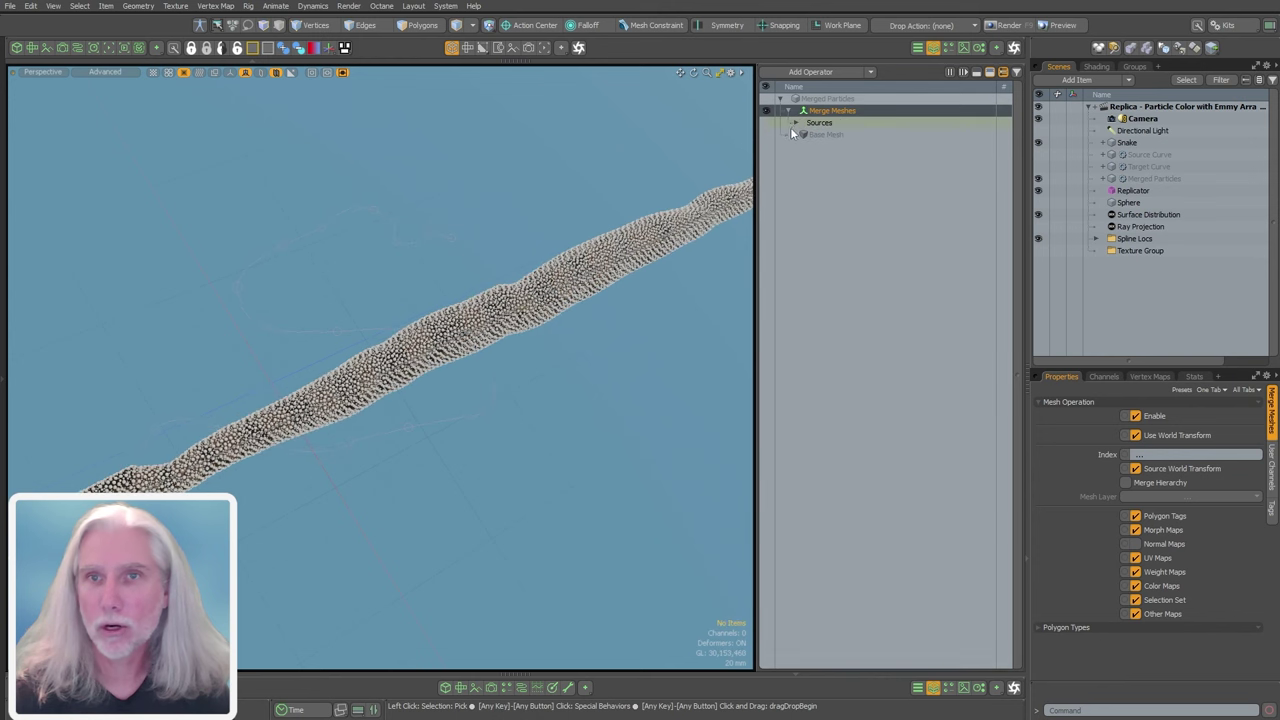
left_click(795, 122)
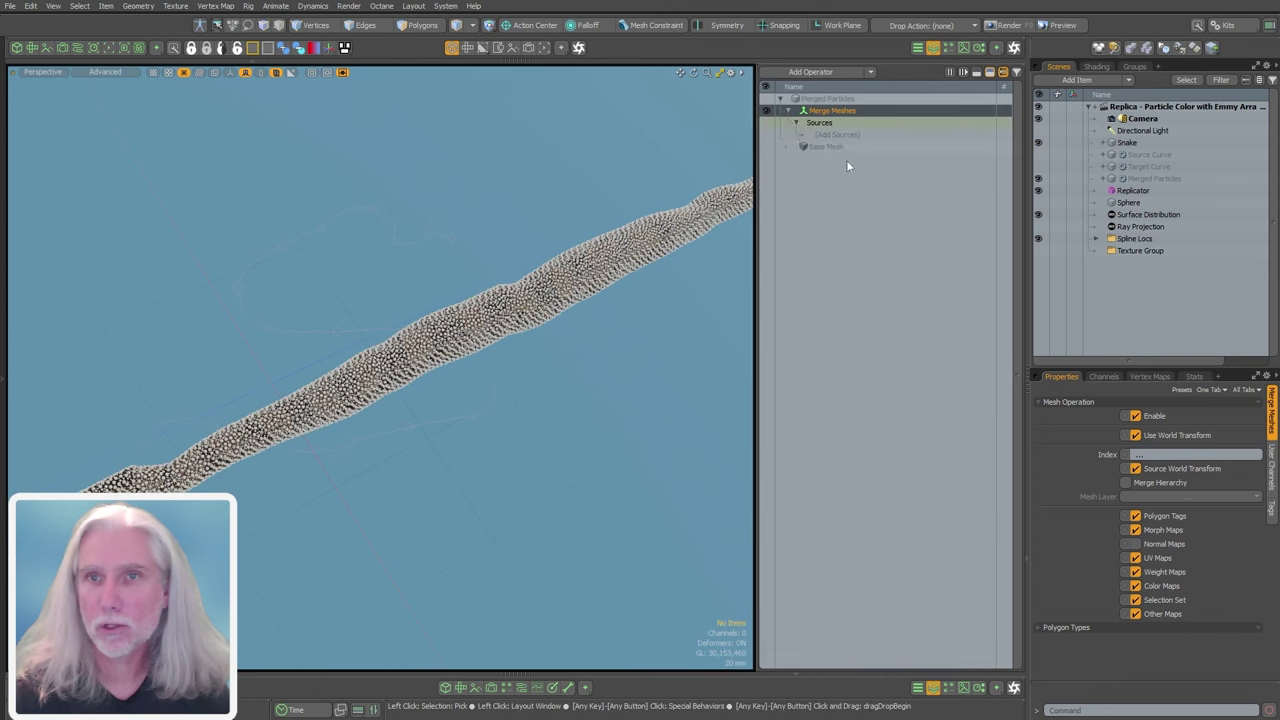
left_click(836, 134)
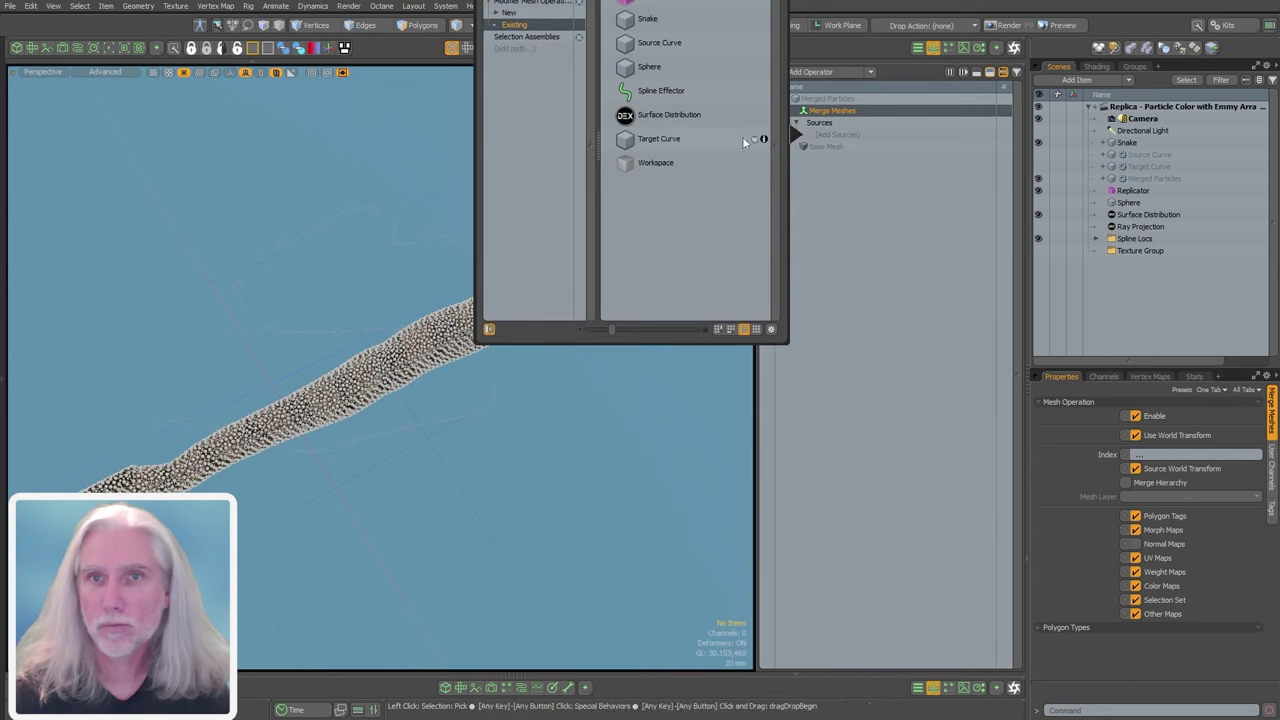
double_click(673, 118)
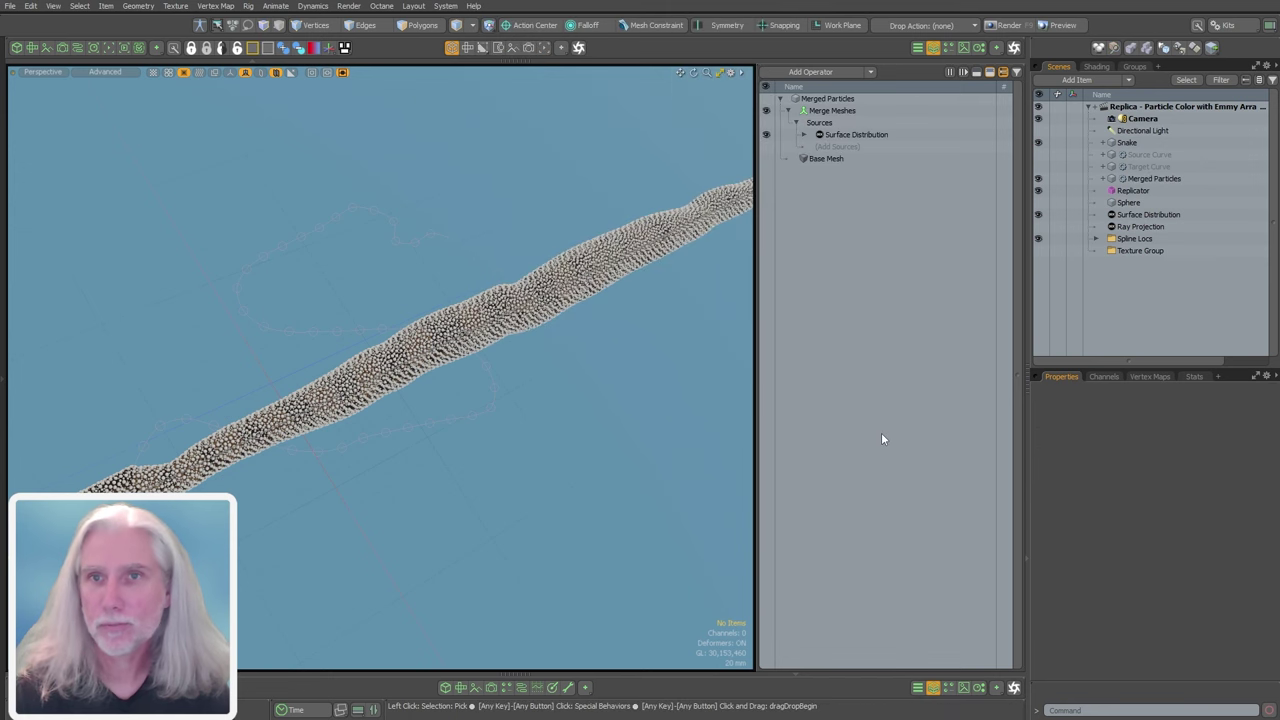
- Freeze the Merge Meshes operator into the Merged Particles base mesh
left_click(840, 100)
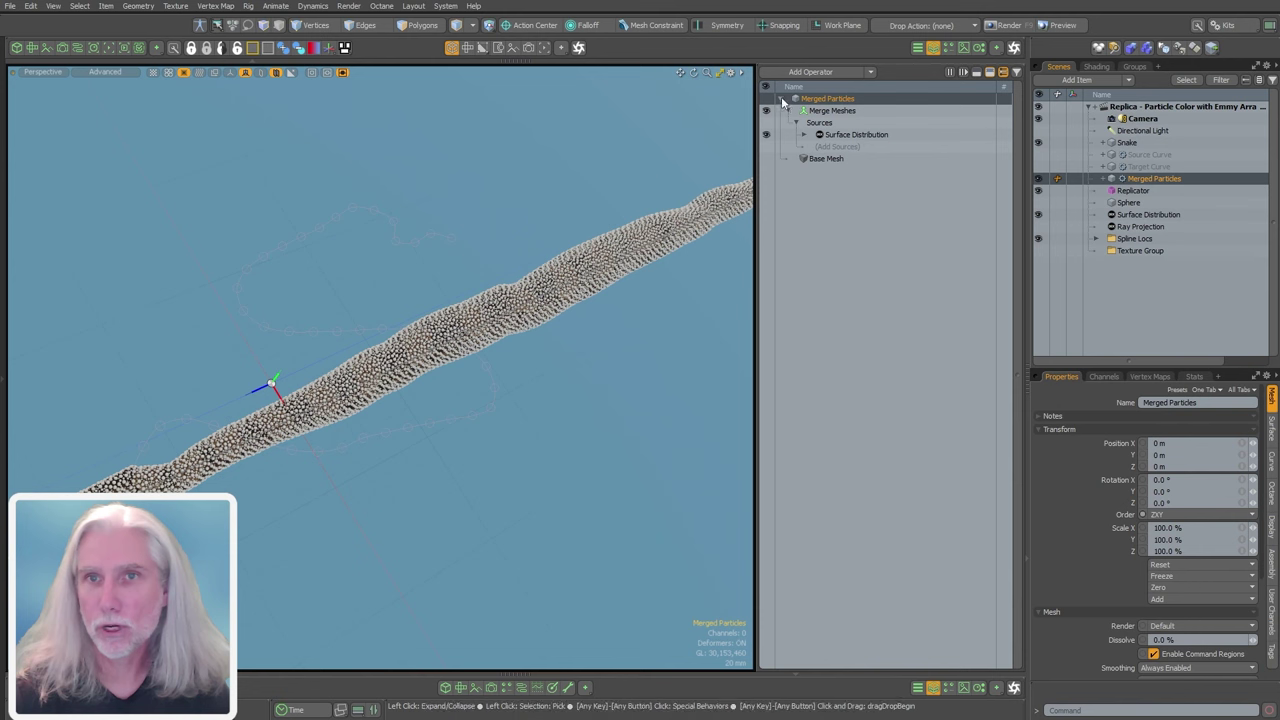
left_click(833, 112)
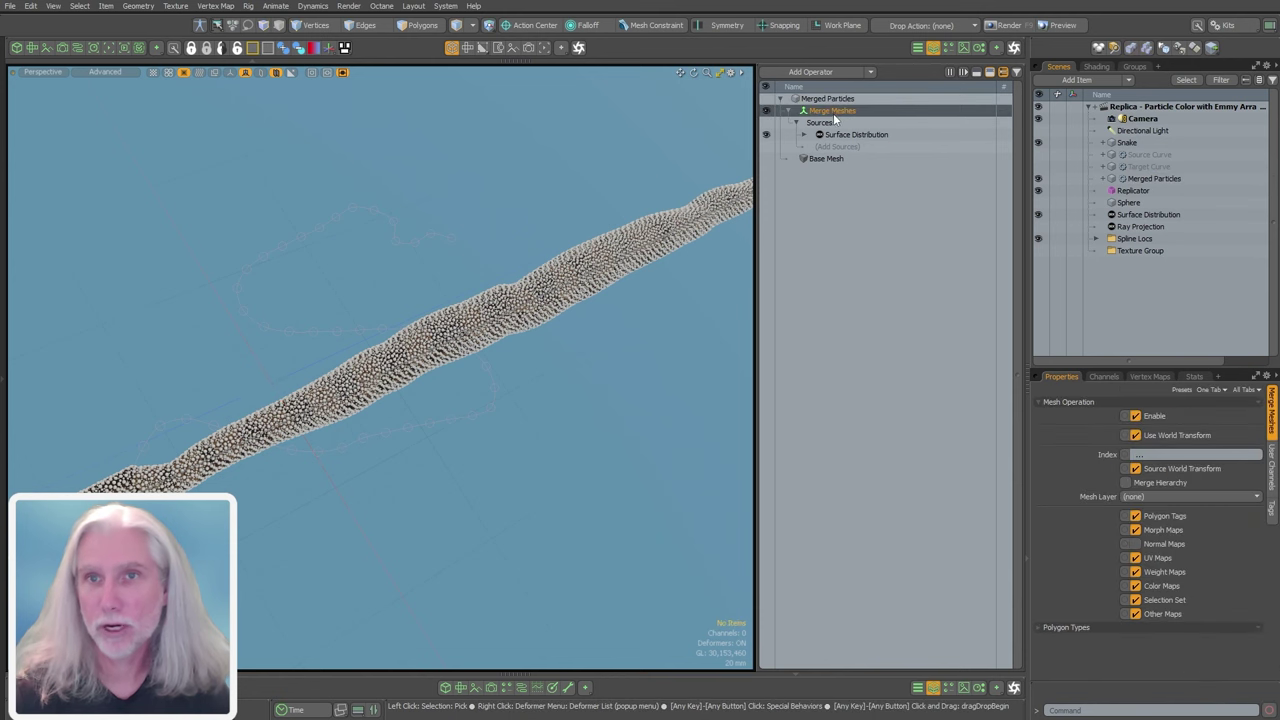
right_click(833, 116)
left_click(823, 252)
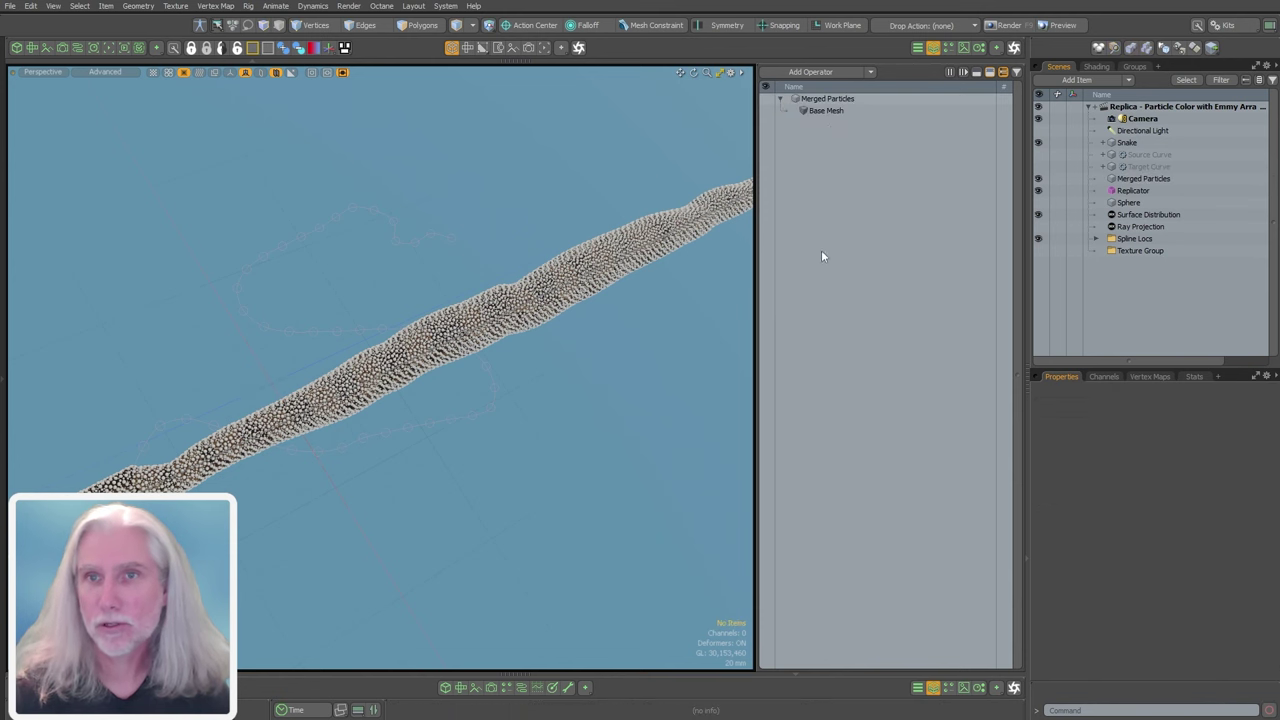
- Select the Merged Particles mesh and display only its particle points in the viewport, without the replicated spheres
left_click(1143, 179)
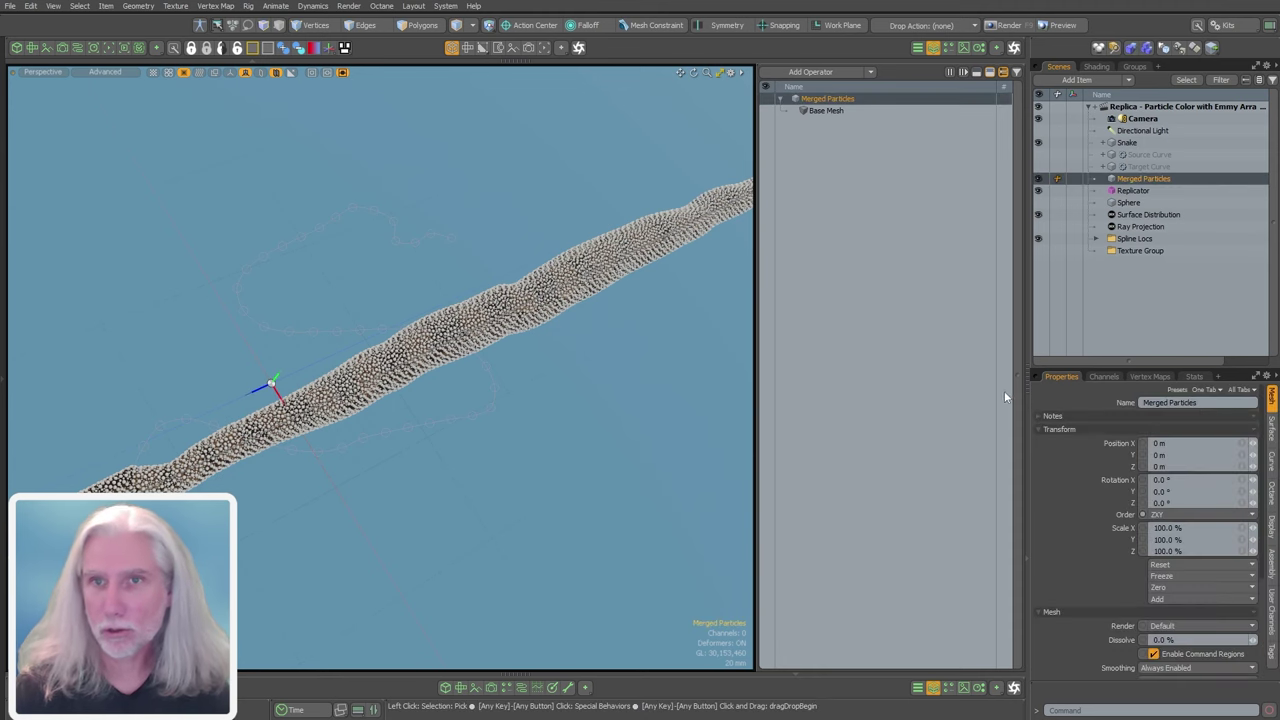
key("ctrl+3")
left_click(523, 388)
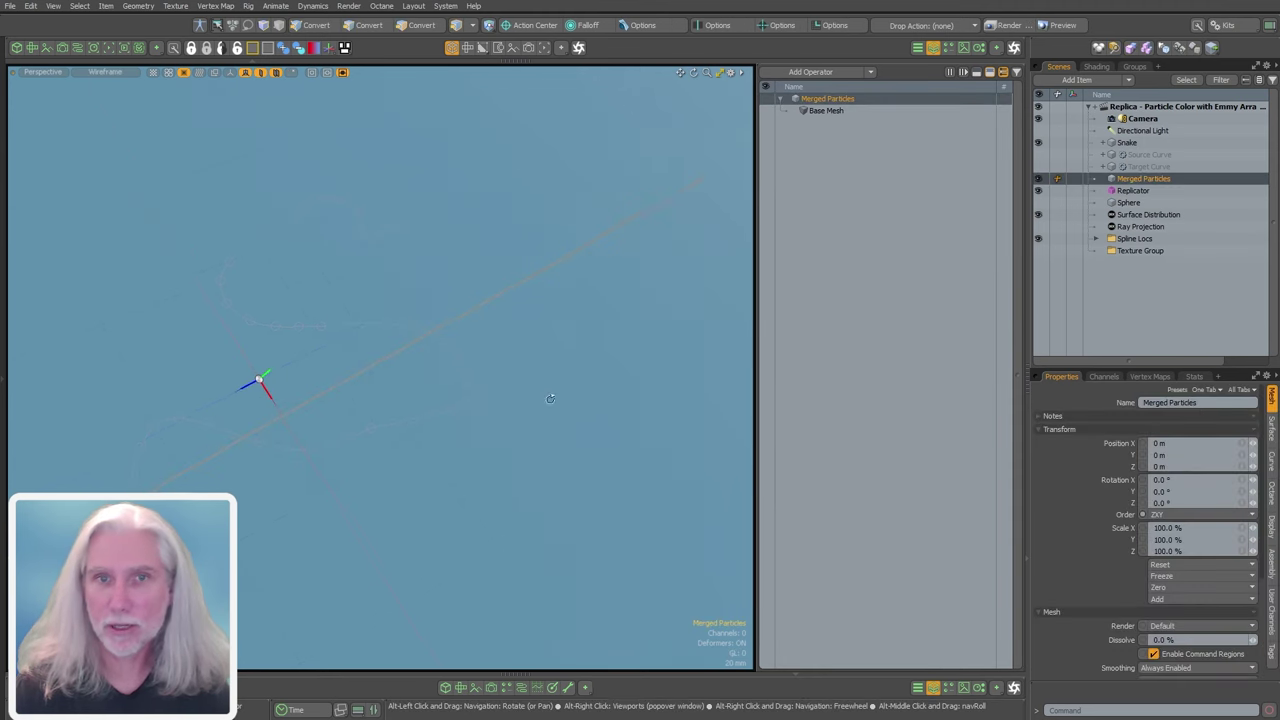
key("ctrl+space")
left_click(613, 438)
left_click_drag(591, 430, 632, 362, "ctrl+alt")
- Examine the weight and particle maps stored on Merged Particles, cancelling the pending autosave
left_click(1150, 377)
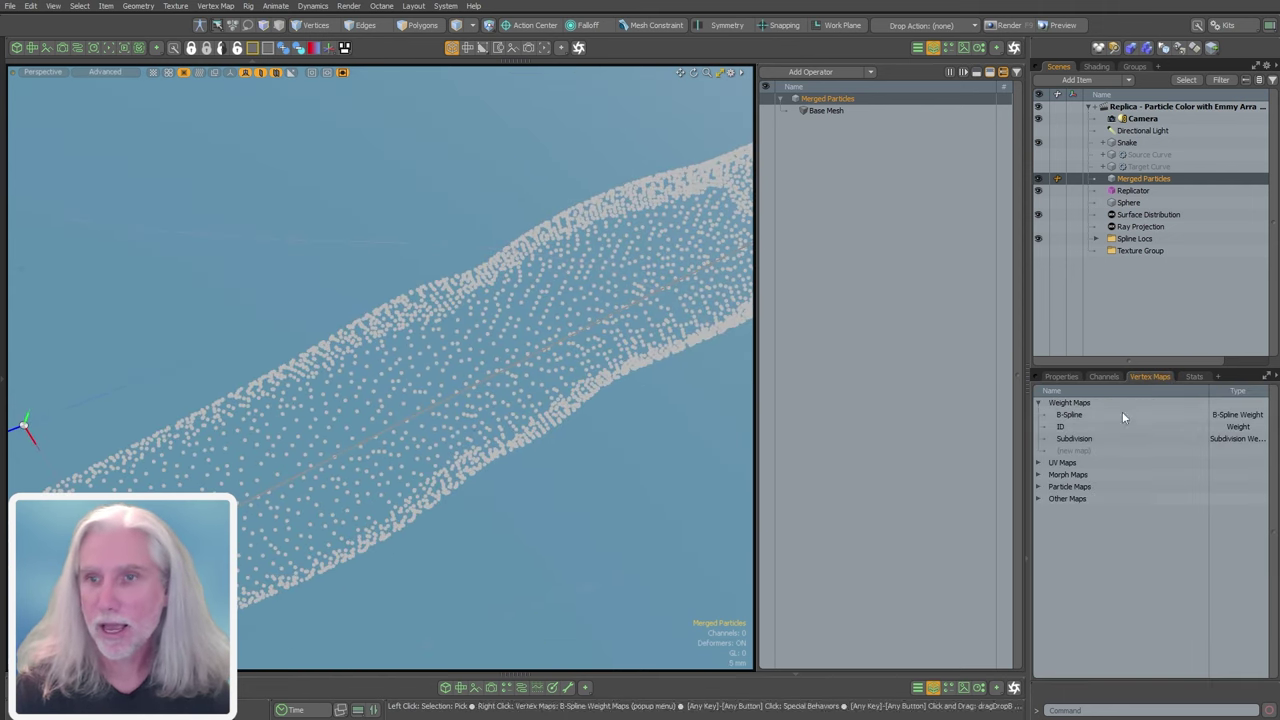
left_click(1038, 487)
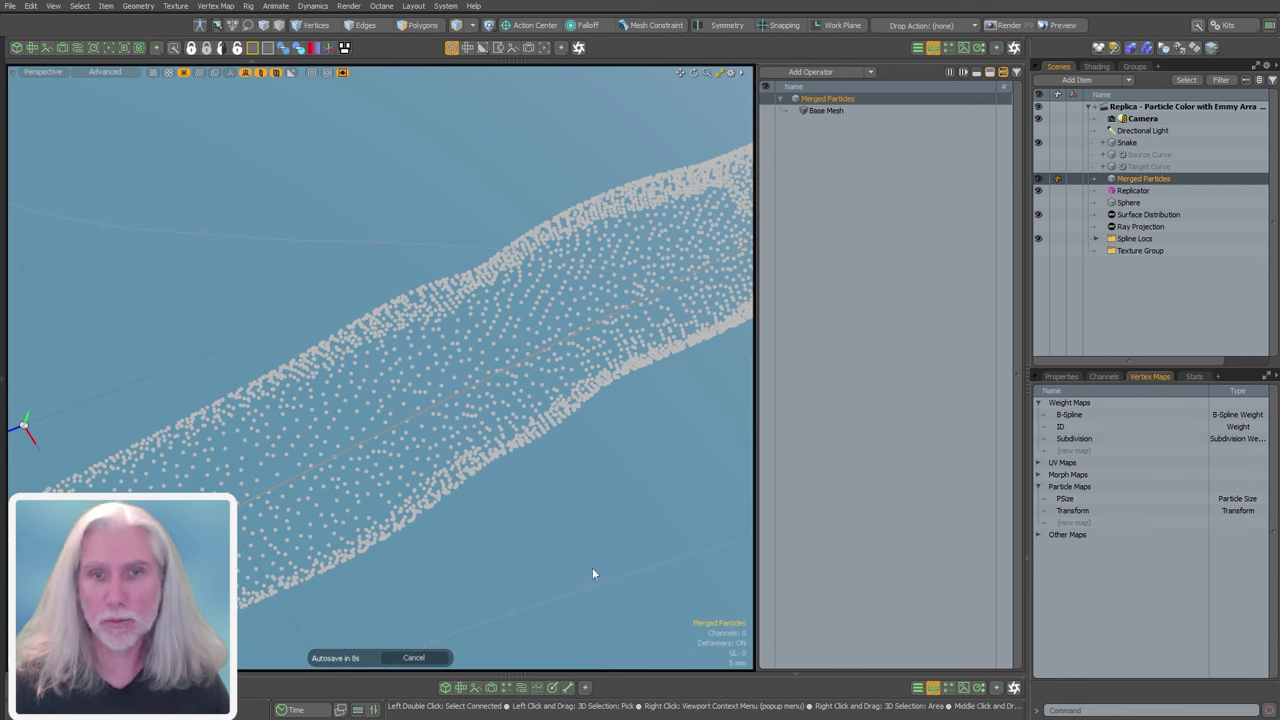
left_click(410, 660)
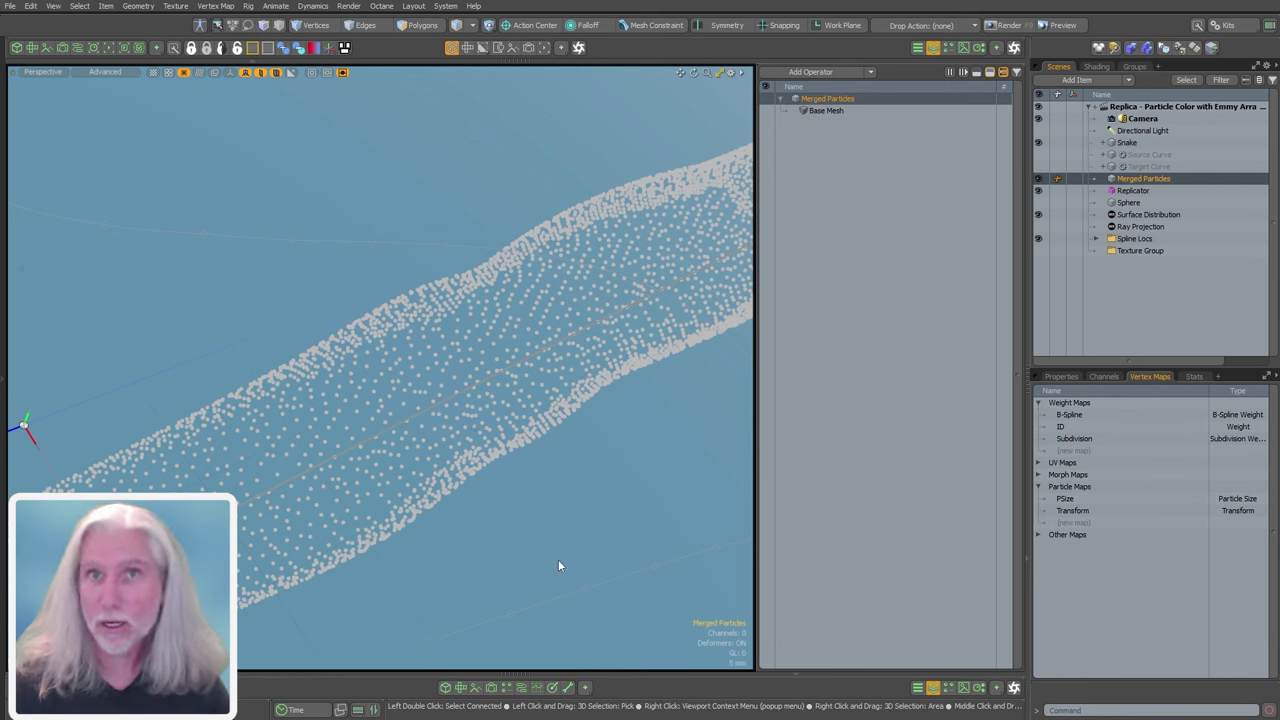
left_click_drag(558, 566, 512, 452, "alt")
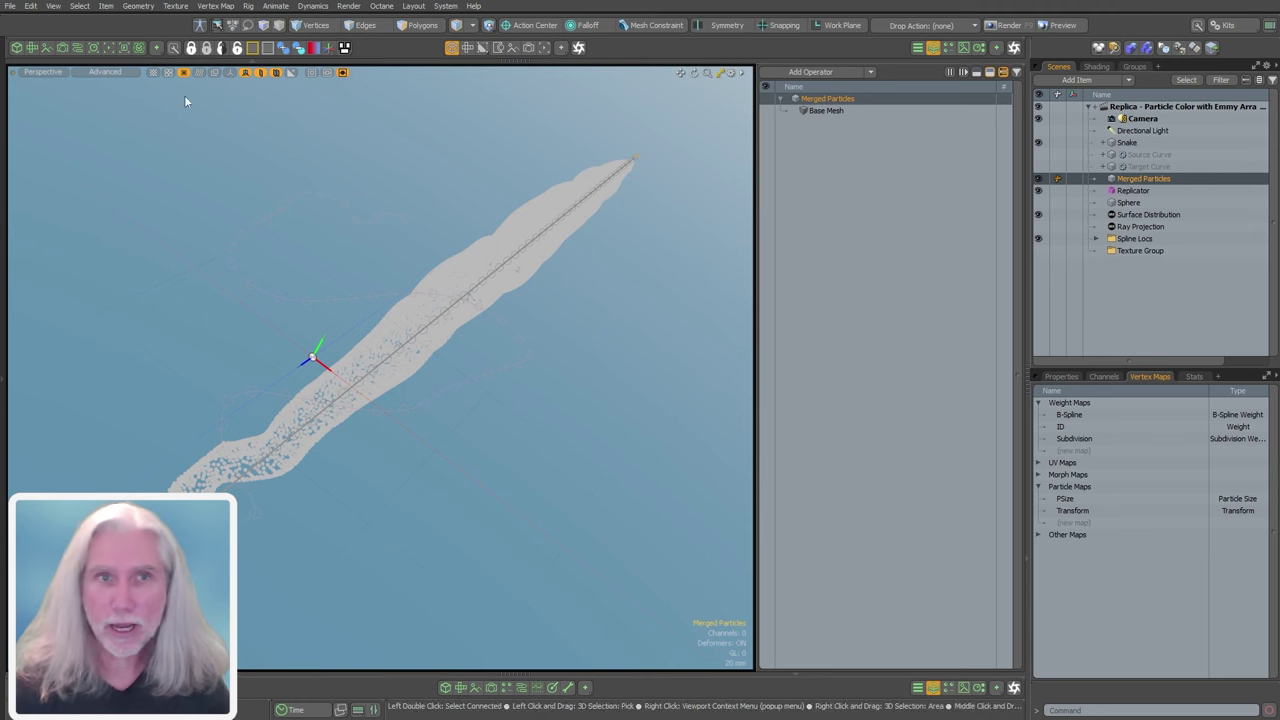
- Open and widen the schematic workspace, and add the Merged Particles mesh as a node above Surface Distribution
left_click(79, 47)
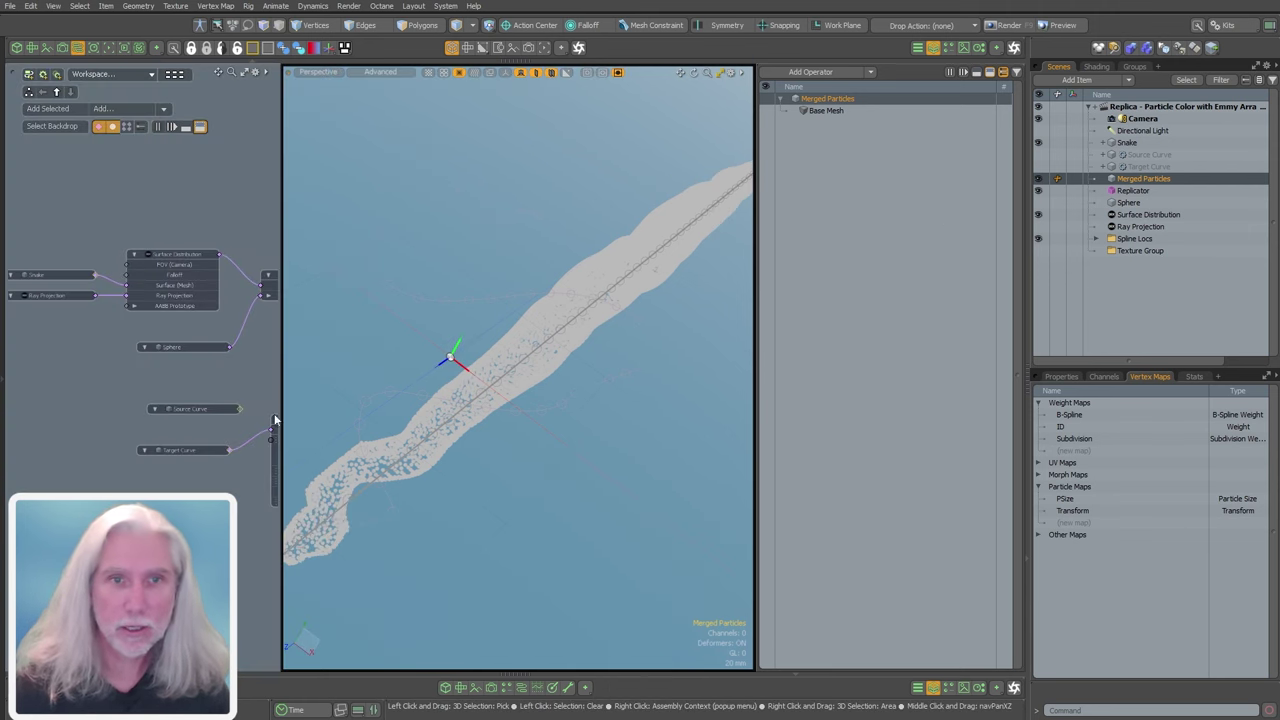
left_click_drag(276, 420, 680, 400)
scroll(464, 276, "up", 4)
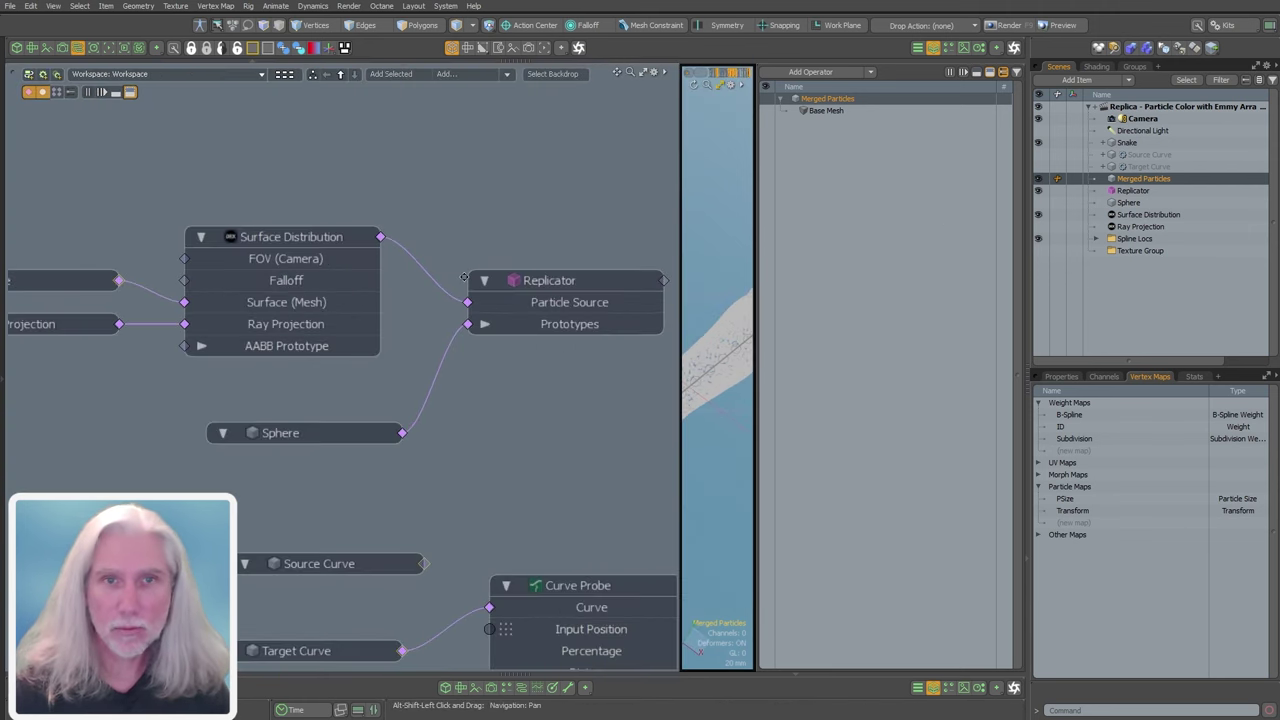
scroll(460, 330, "down", 3)
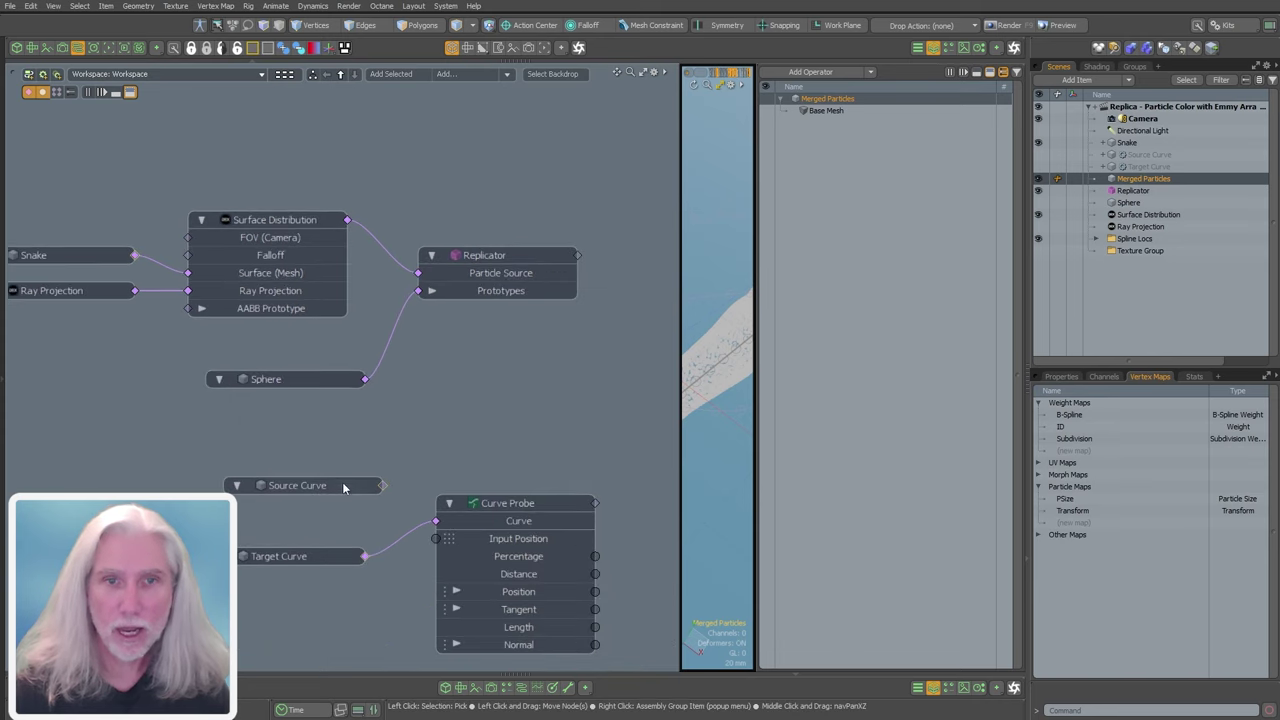
left_click_drag(1143, 178, 224, 156)
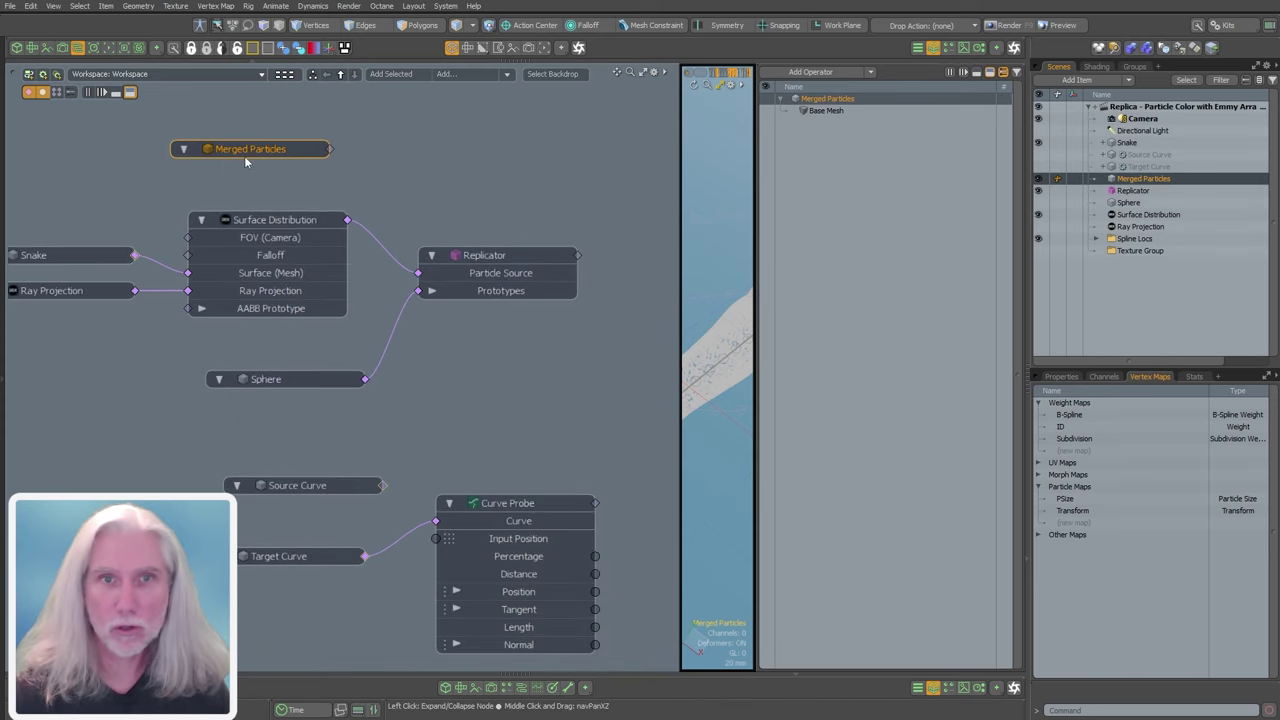
left_click(368, 168)
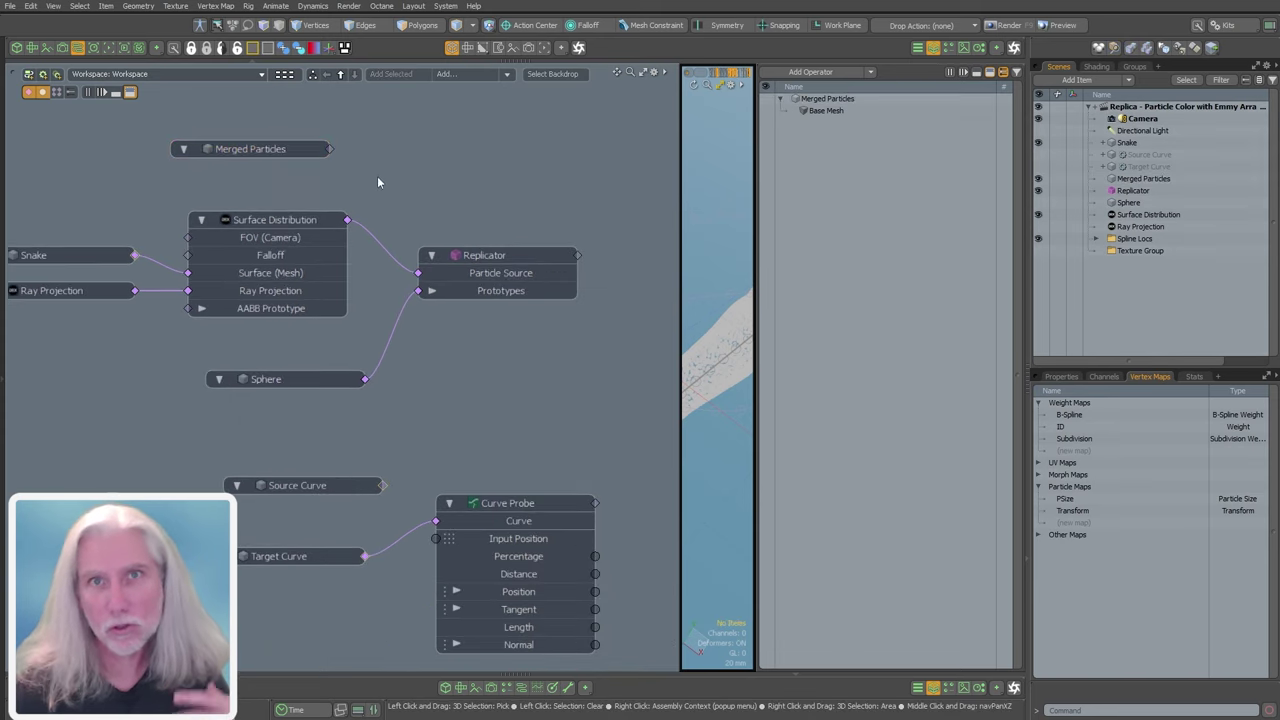
- Link Merged Particles to the Replicator's Particle Source in place of Surface Distribution, and disconnect Snake from Surface Distribution's Surface (Mesh) input
left_click_drag(329, 149, 418, 272)
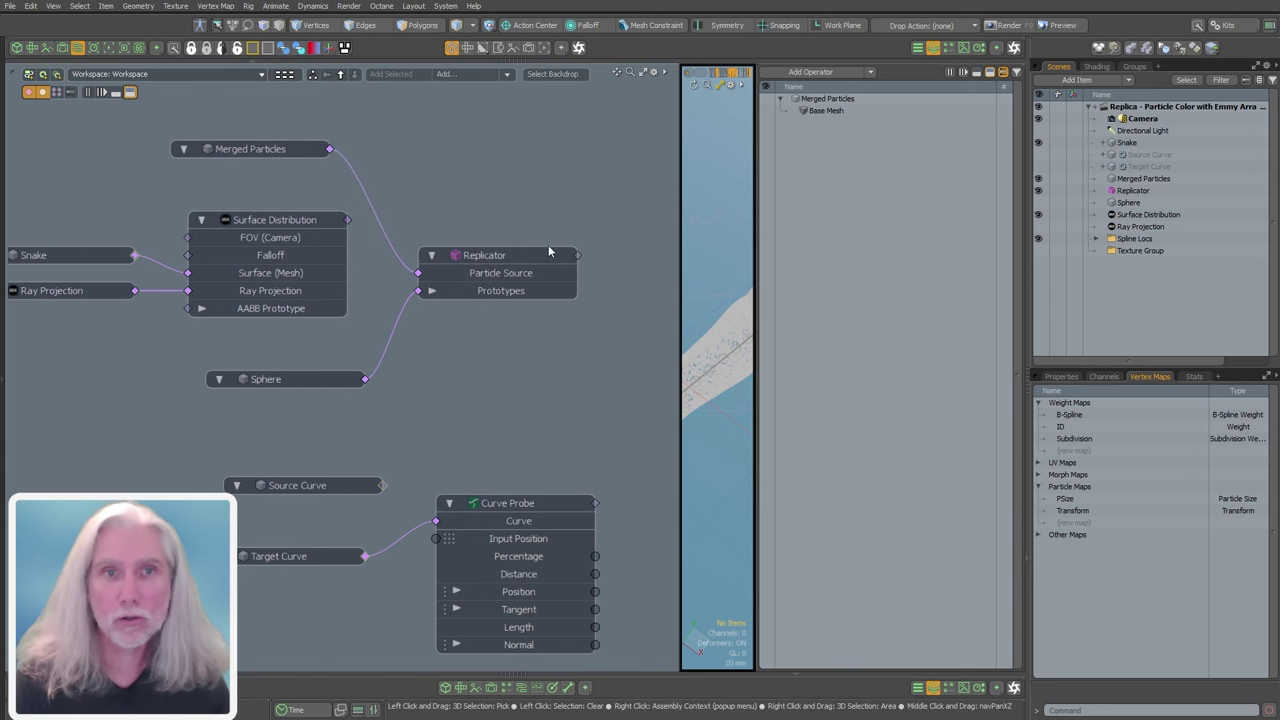
left_click_drag(151, 271, 230, 284, "alt")
left_click(265, 287)
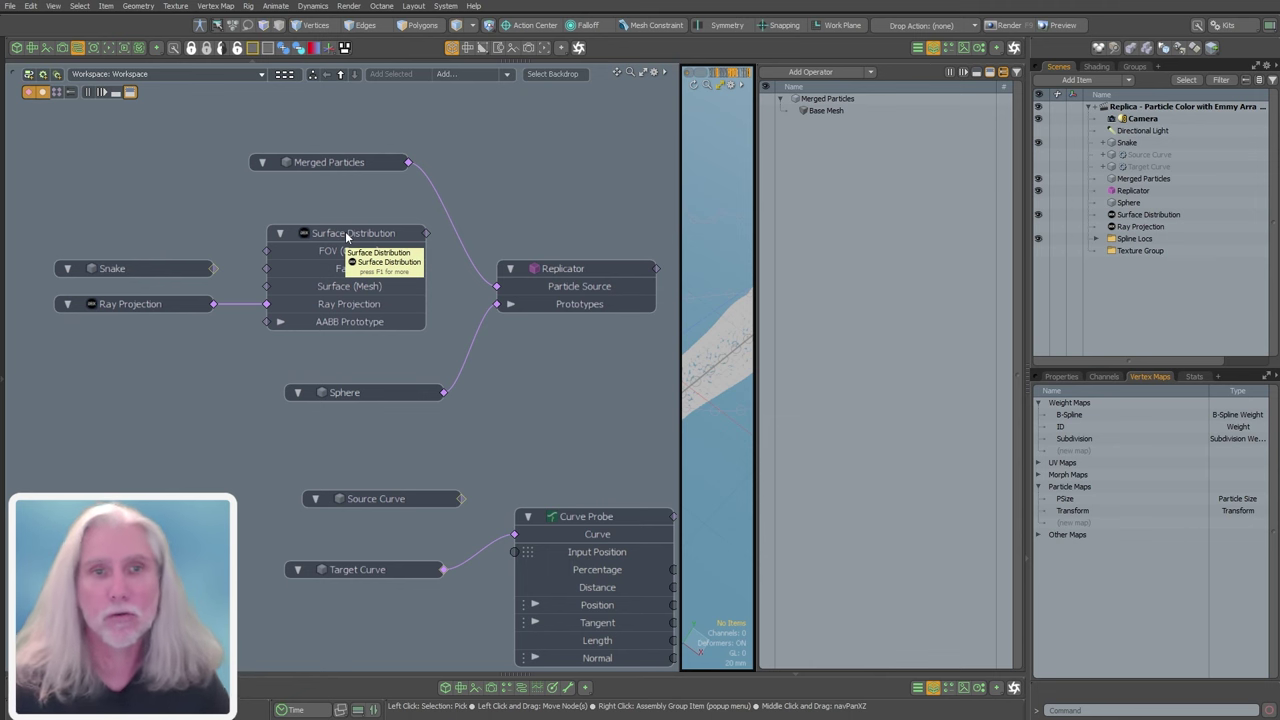
middle_click_drag(194, 404, 174, 389)
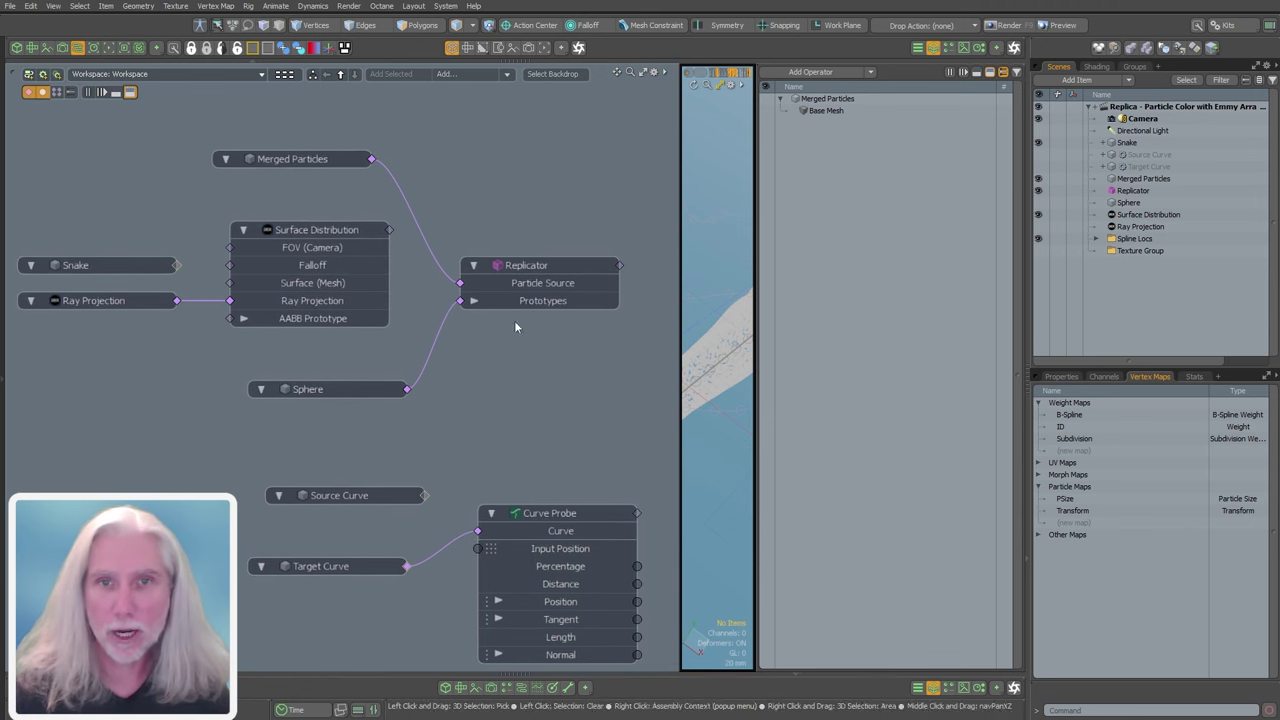
- Display the replicated spheres with Advanced shading in an enlarged 3D view, hiding the schematic and the mesh operator list
left_click_drag(678, 442, 301, 470)
left_click_drag(470, 472, 484, 412, "alt")
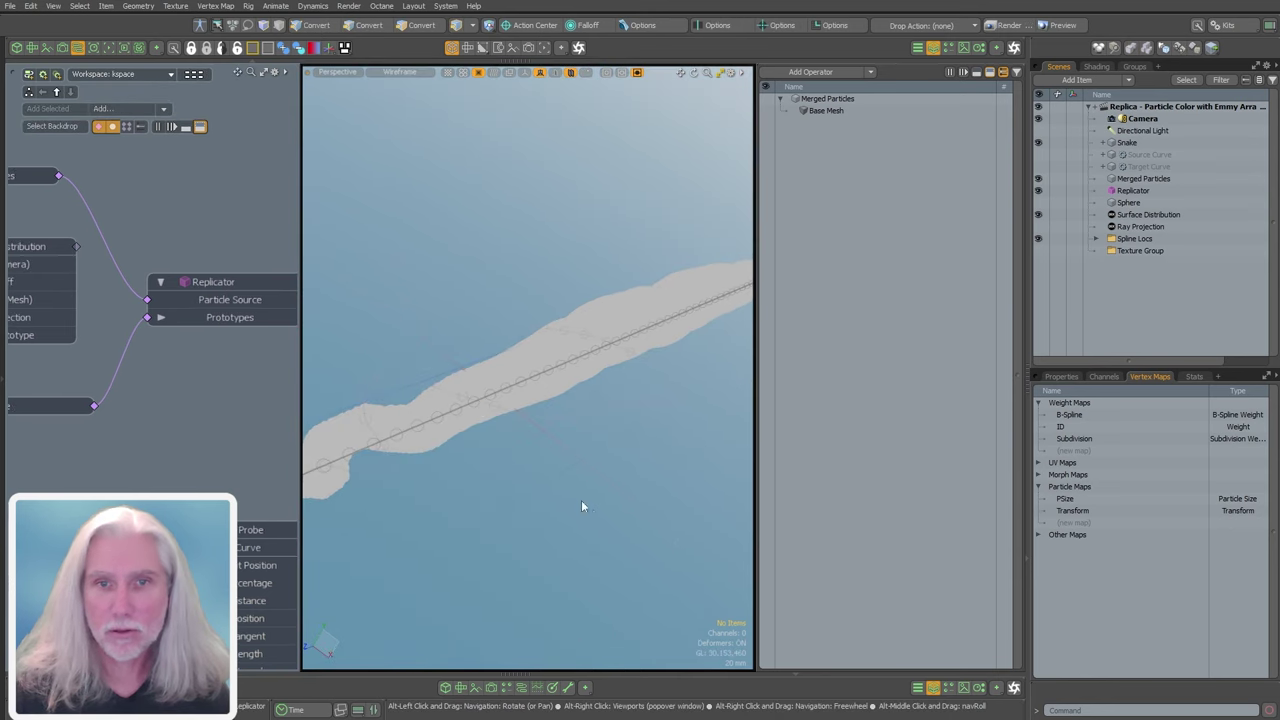
key("ctrl+3")
left_click(638, 560)
left_click_drag(540, 449, 523, 277, "ctrl+alt")
left_click(77, 48)
mouse_move(360, 222)
left_mouse_down("alt")
mouse_move(394, 243)
mouse_move(362, 232)
left_mouse_up("alt")
left_click(935, 48)
left_click_drag(604, 235, 615, 385, "alt")
- Freeze the Spline (Full Mesh) deformer into the Snake's base mesh
left_click(1134, 142)
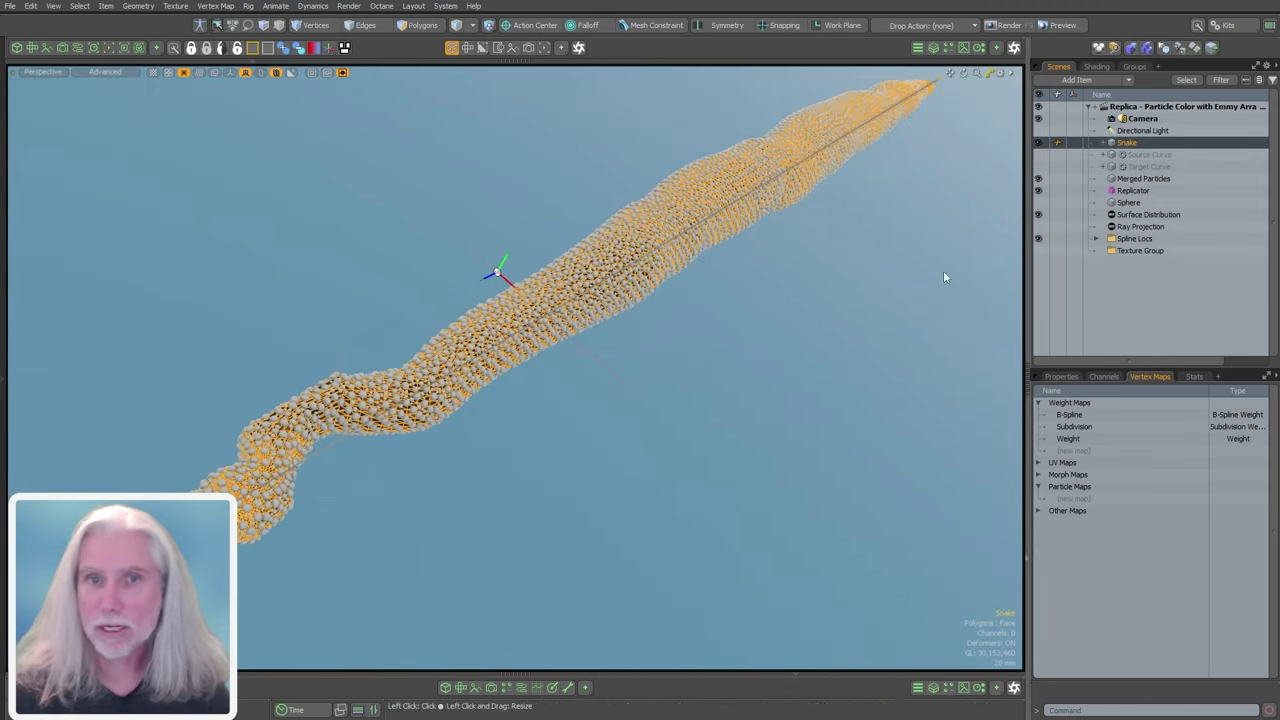
left_click(936, 48)
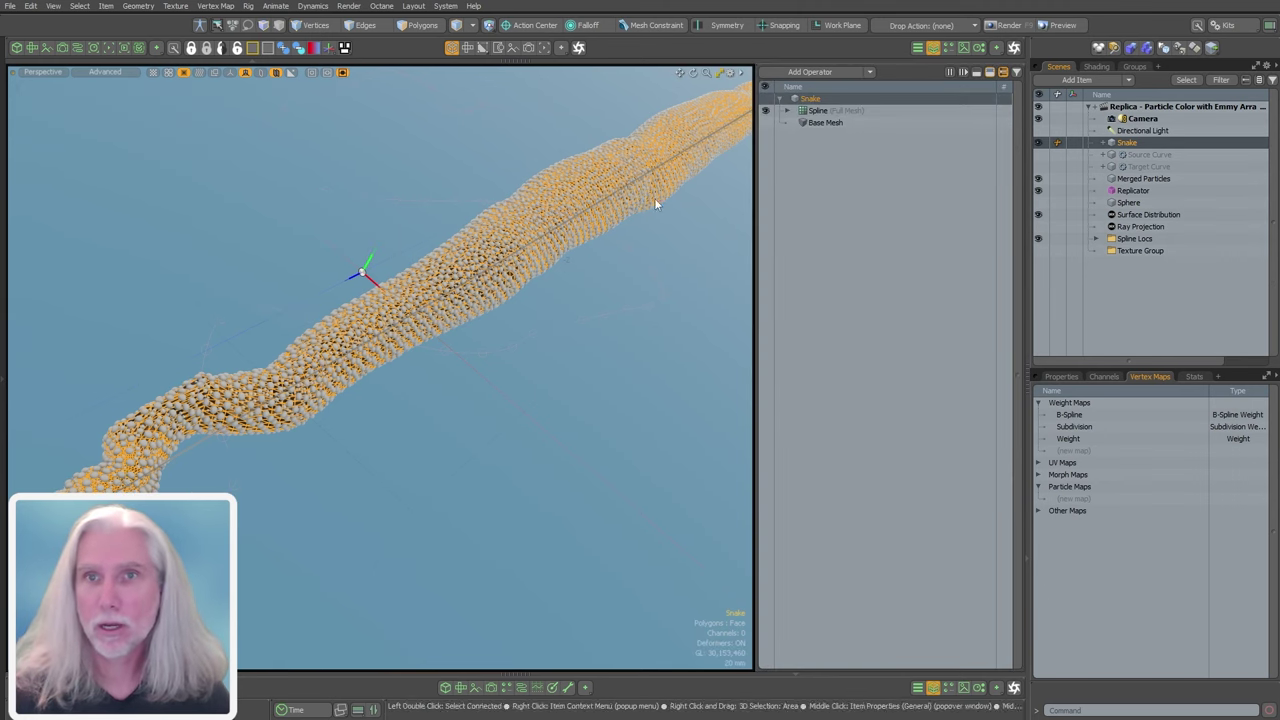
scroll(653, 198, "down", 1)
left_click_drag(651, 200, 621, 229, "alt+shift")
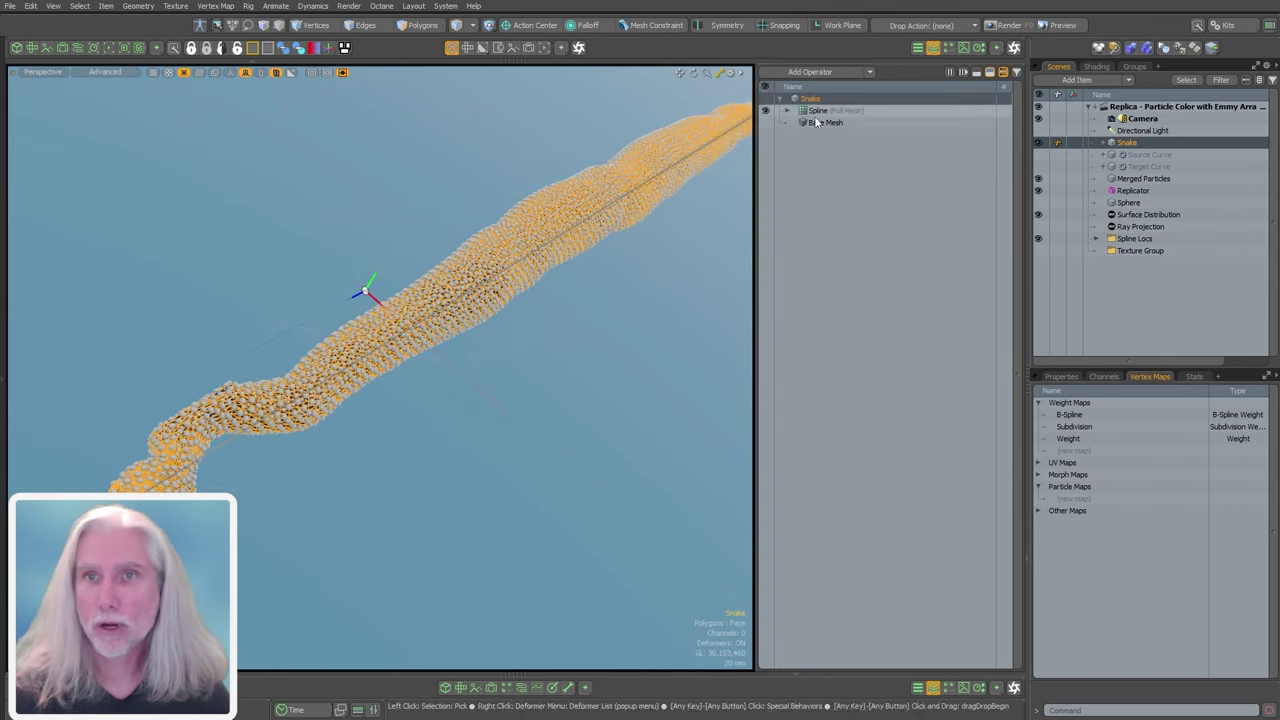
left_click(820, 110)
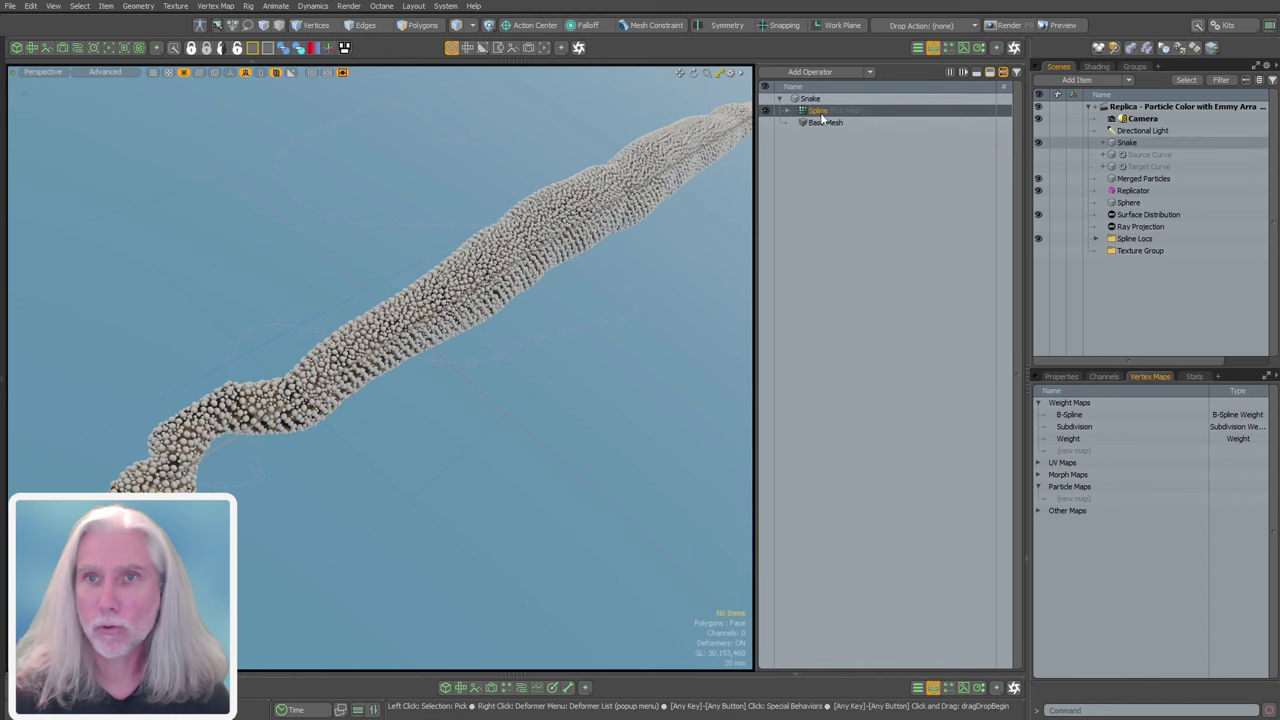
right_click(819, 114)
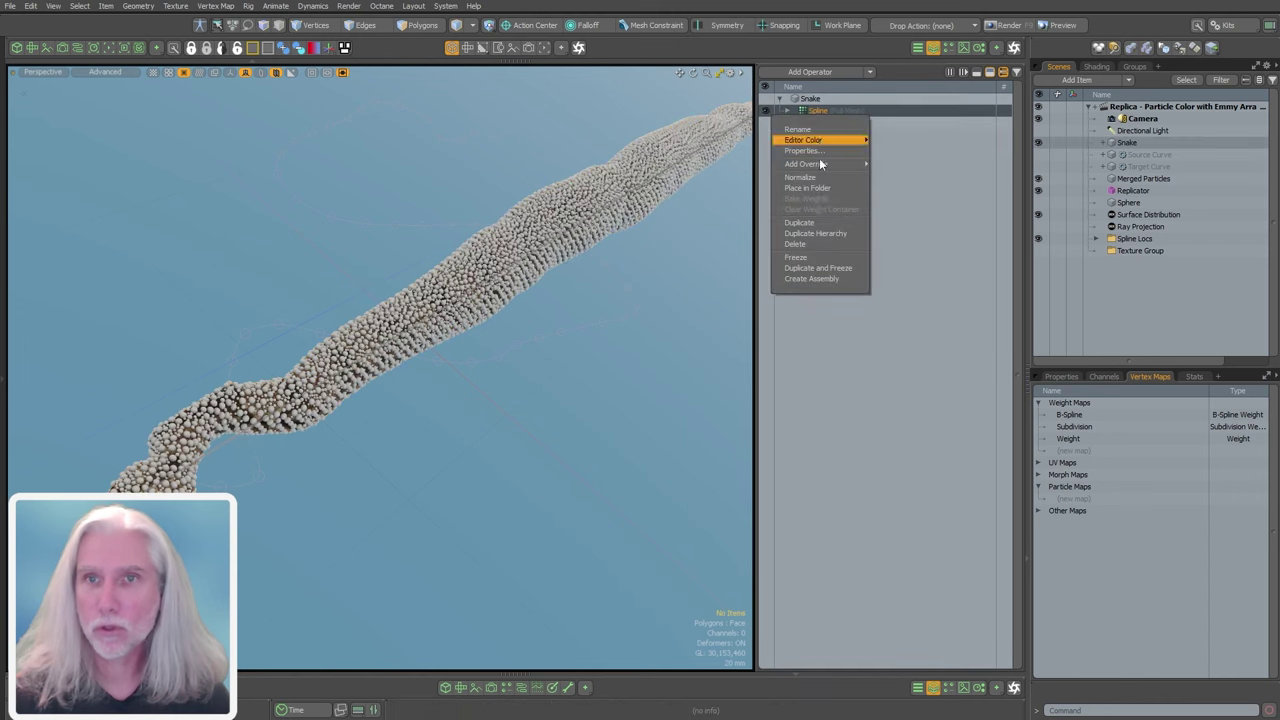
left_click(814, 257)
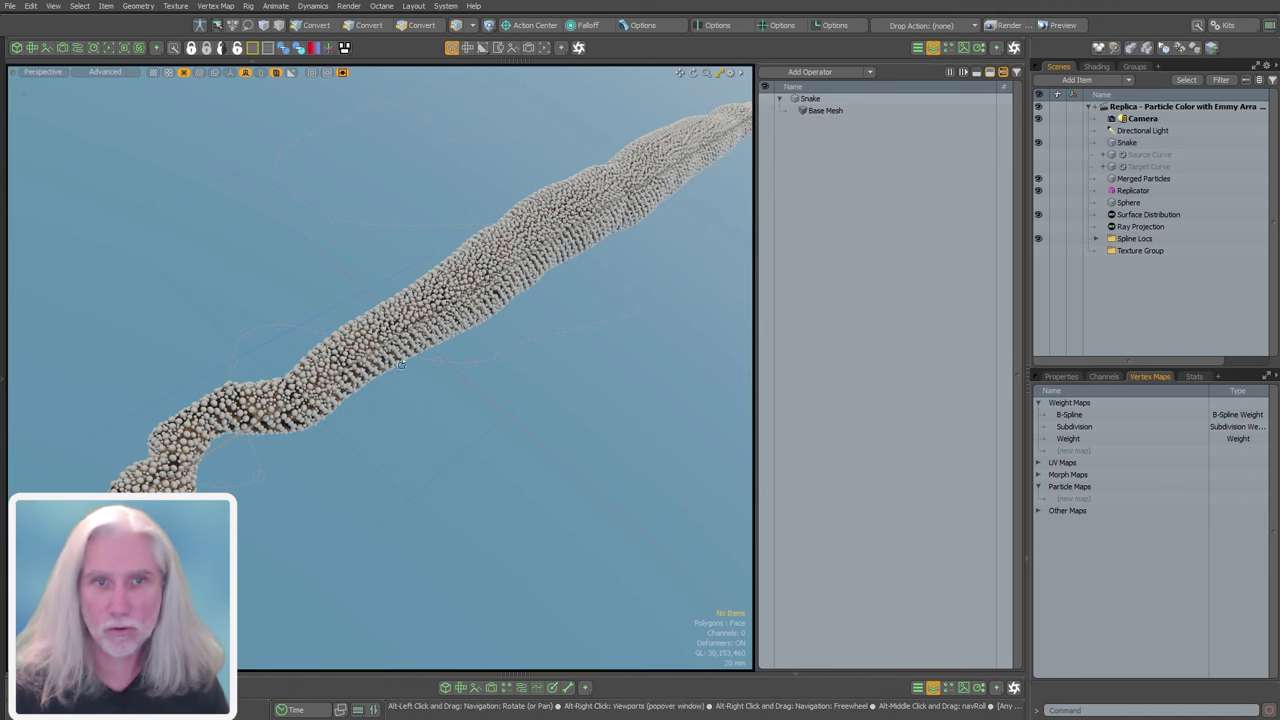
- Create a new Spline deformer on the Snake mesh with 50 nodes along Z and a length of 2.06 m
left_click_drag(740, 505, 372, 388, "alt")
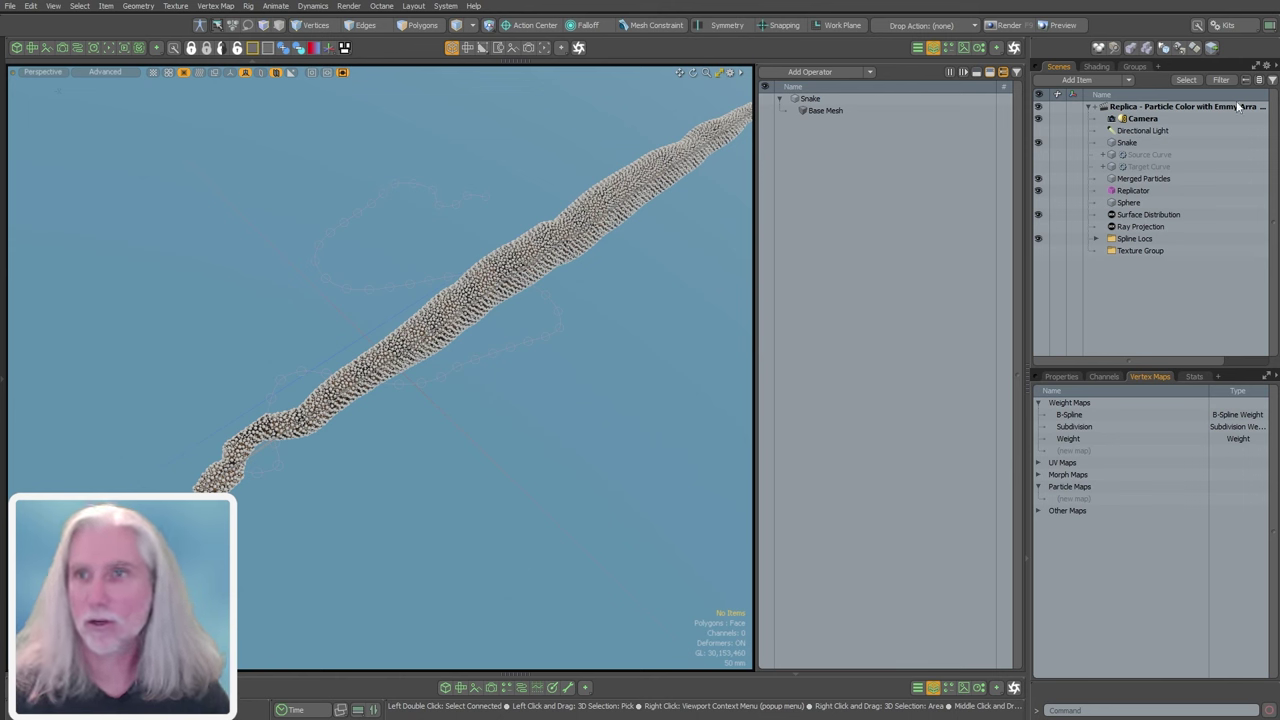
left_click(1130, 143)
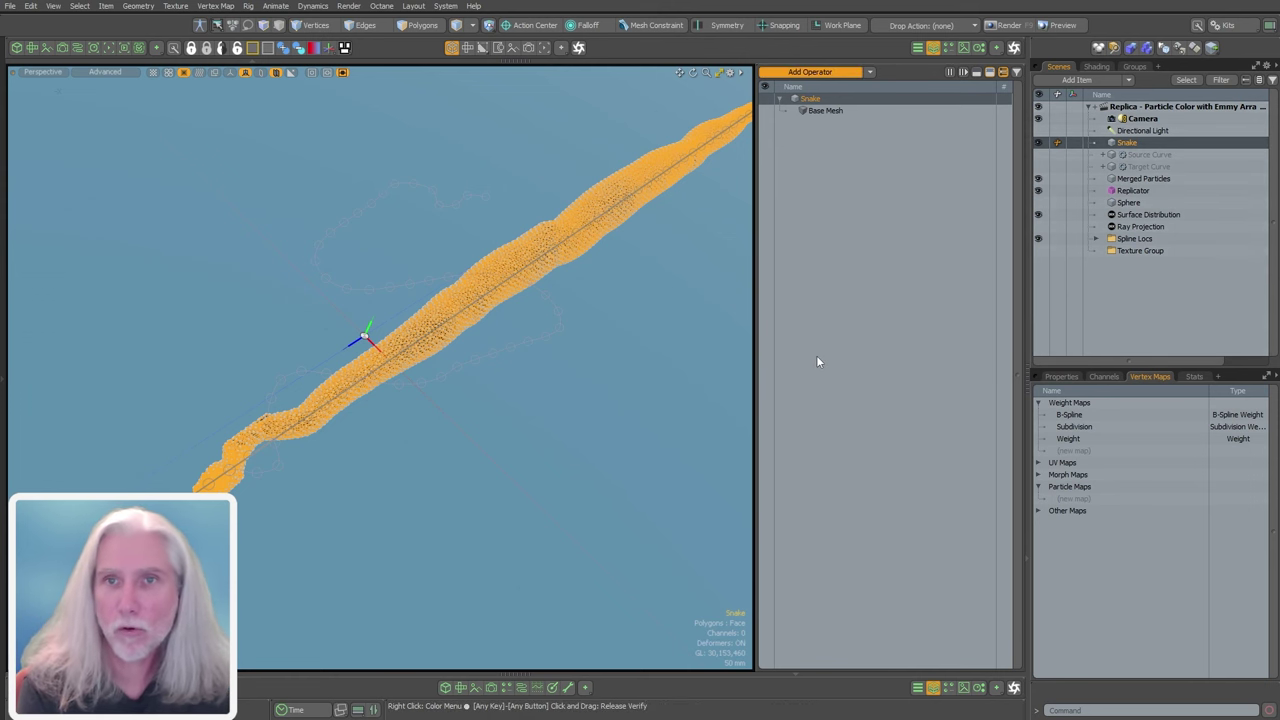
type("spline")
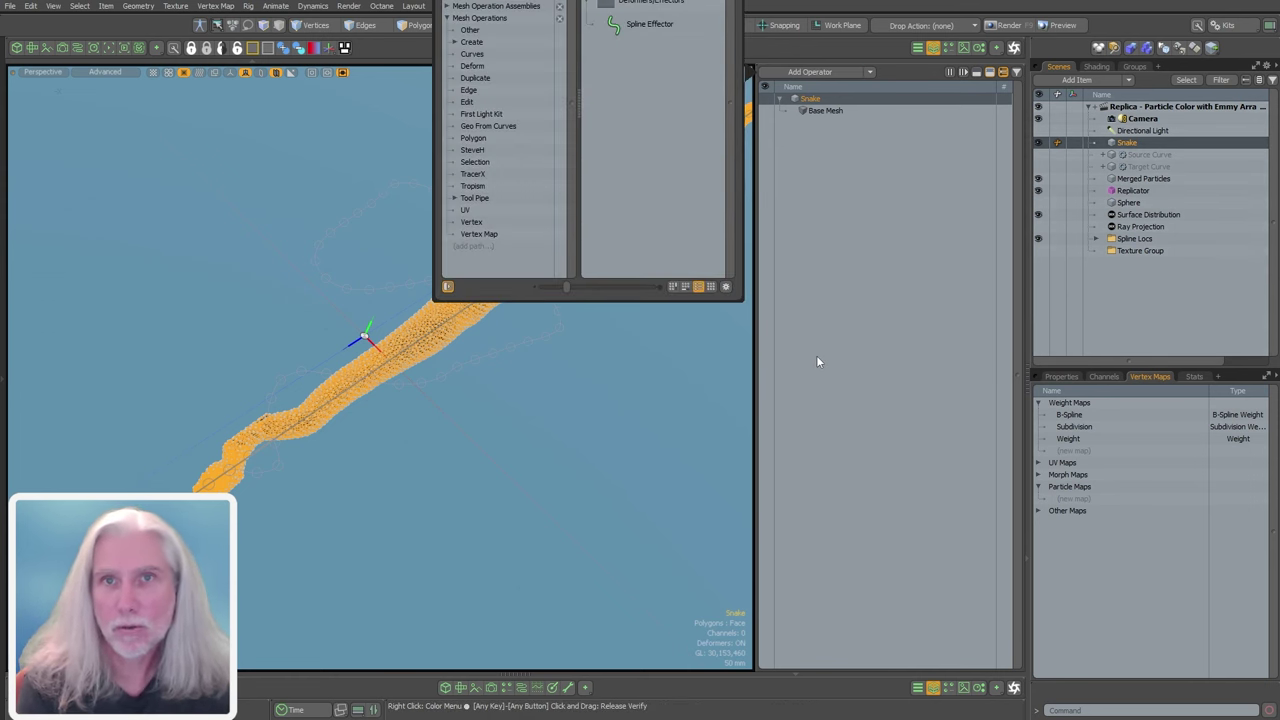
key("Down")
key("Return")
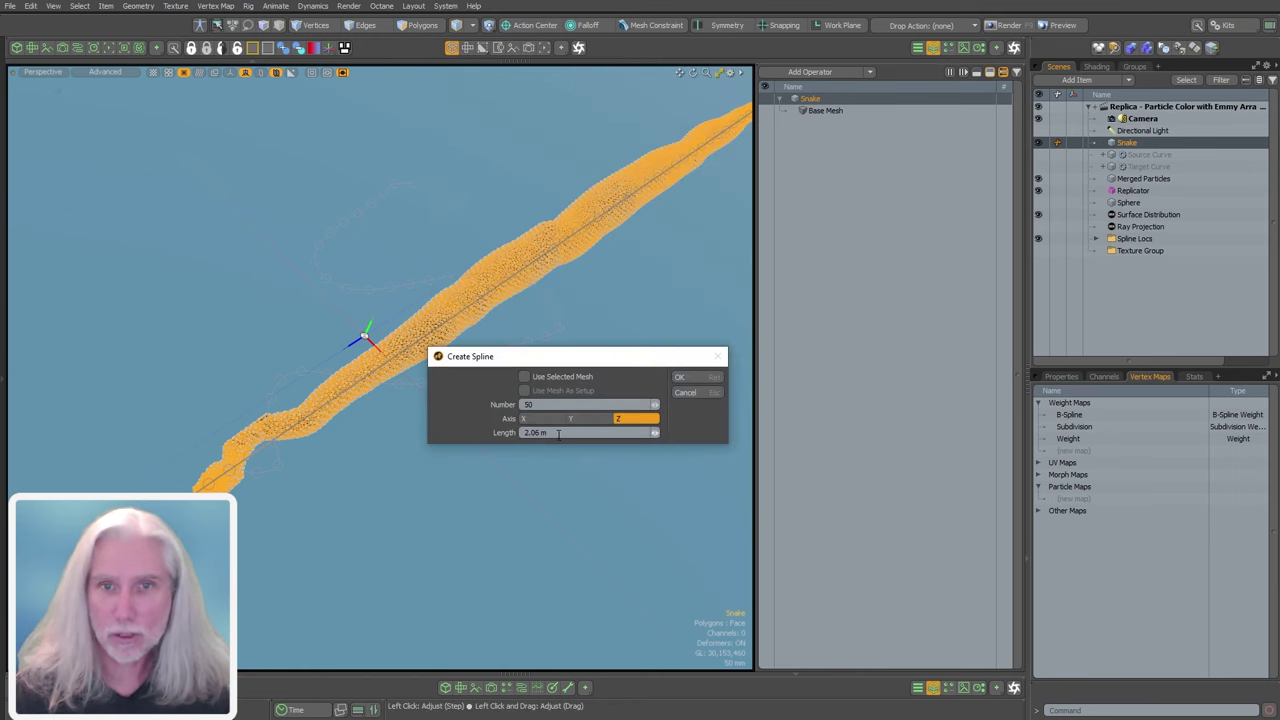
left_click(683, 377)
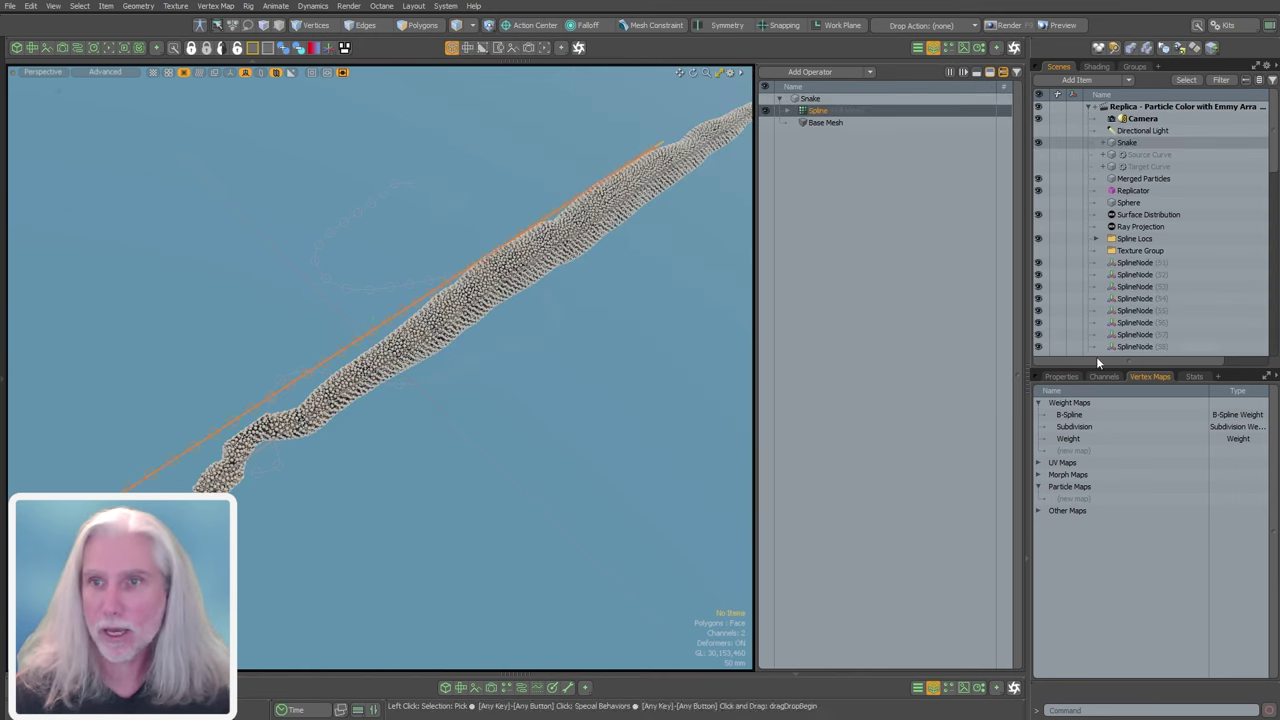
- Set the new Spline Effector's Source Curve to Target Curve and its Target Curve to Source Curve
left_click(1065, 377)
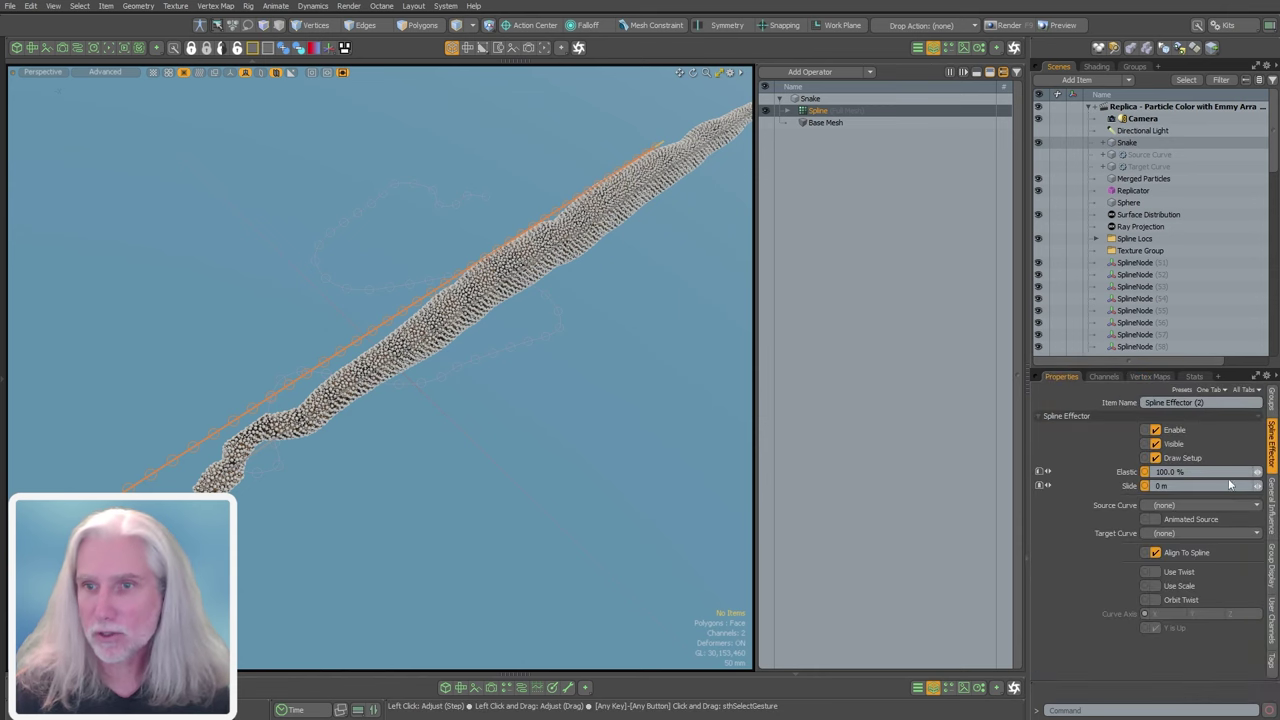
left_click(1181, 506)
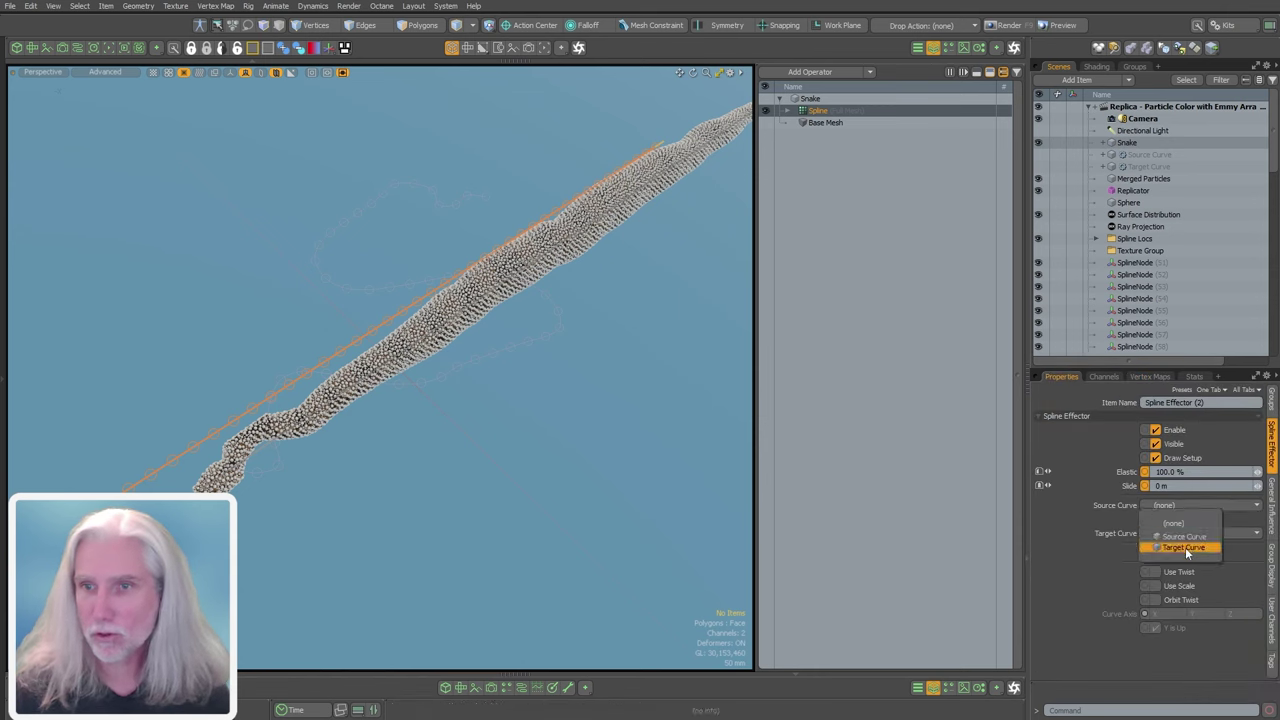
left_click(1185, 549)
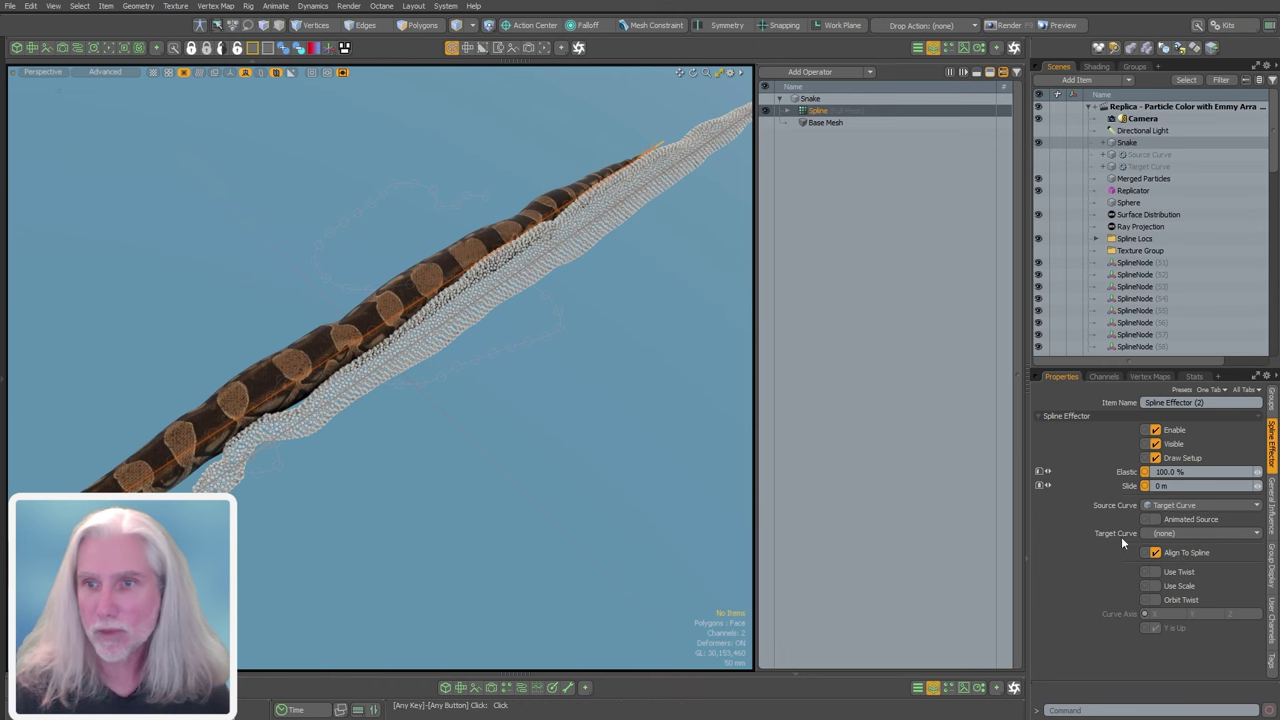
left_click(1175, 535)
left_click(1178, 564)
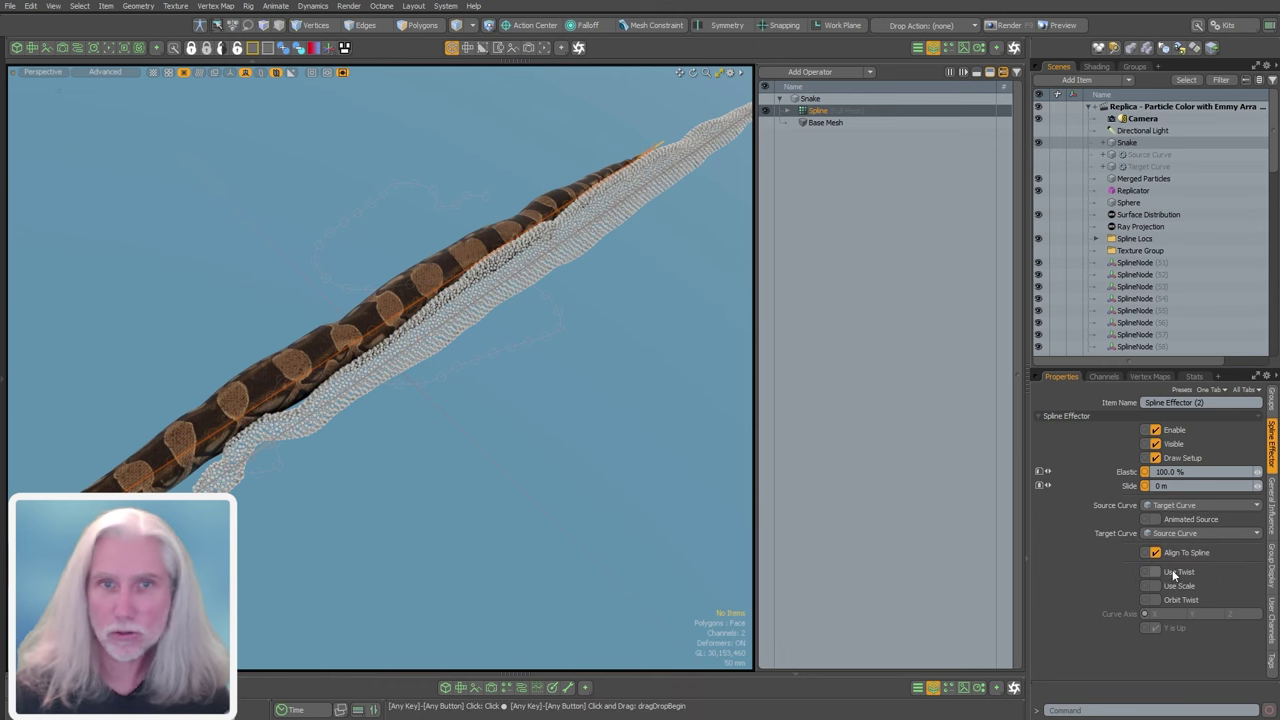
left_click_drag(528, 466, 371, 420, "alt")
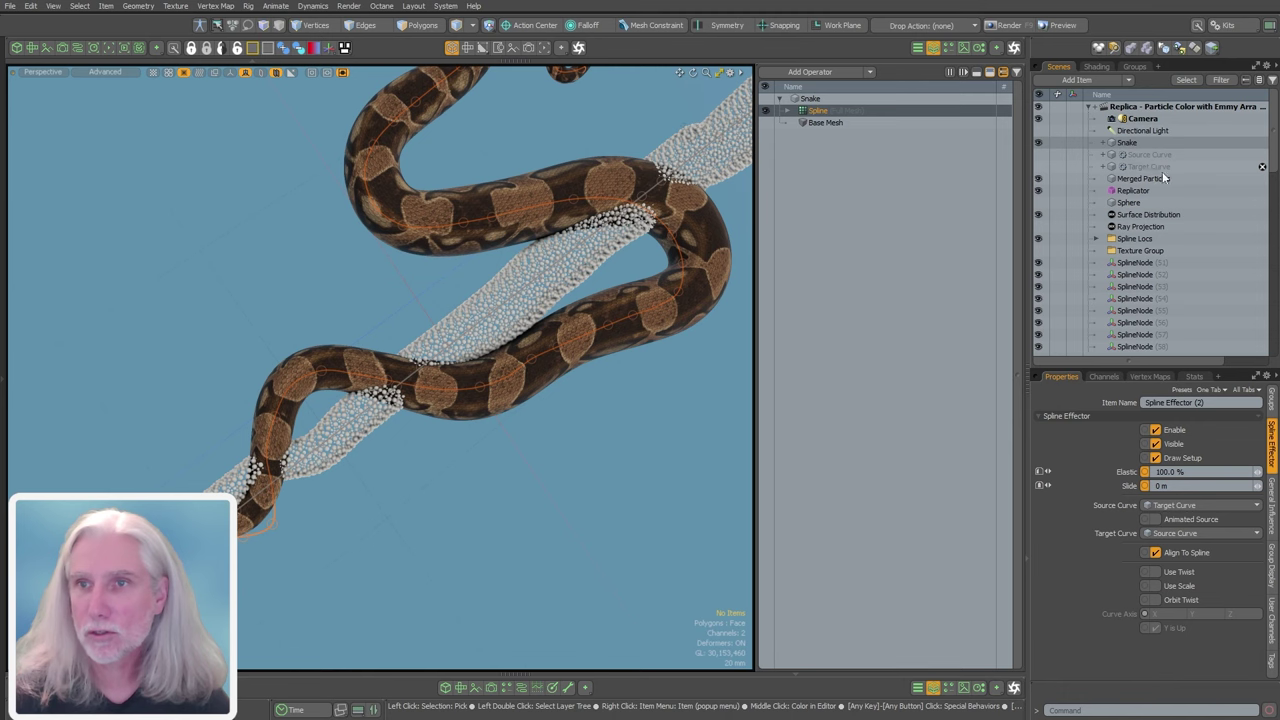
- Group all the new SplineNode locators in a folder named "SPlinen Locs" and hide it
left_click(1145, 262)
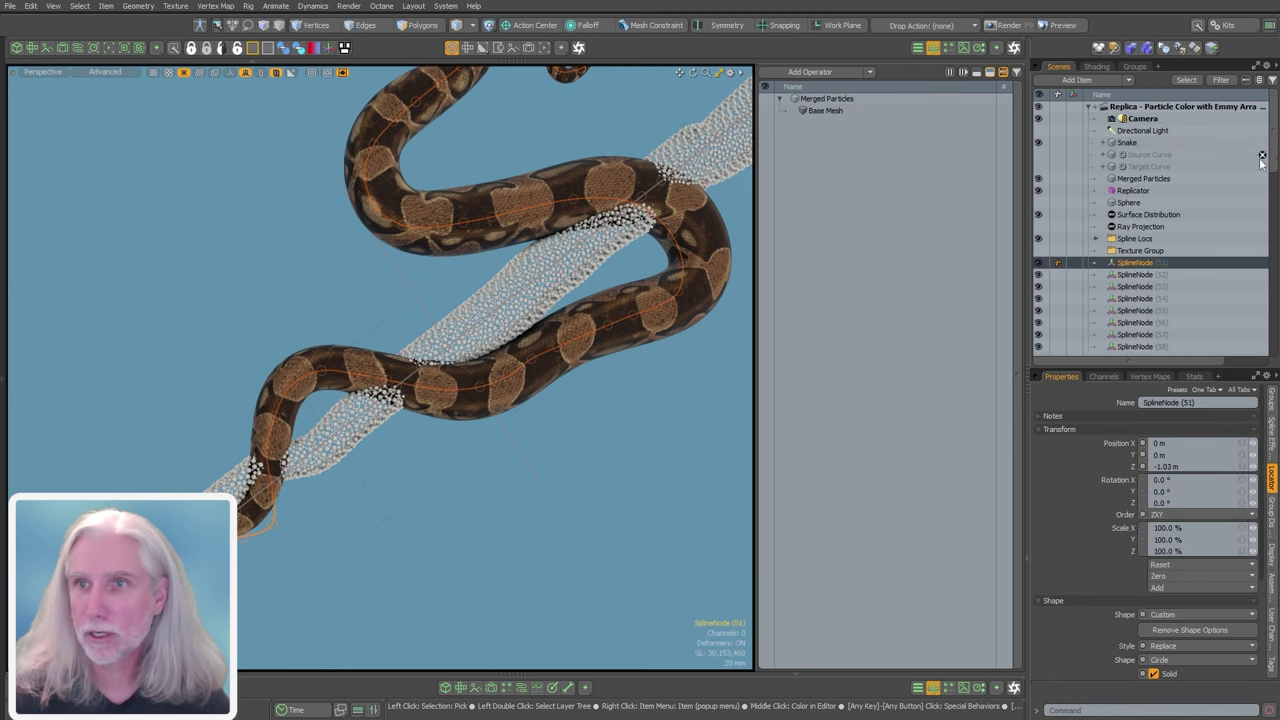
scroll(1261, 162, "down", 15)
left_click(1188, 346, "shift")
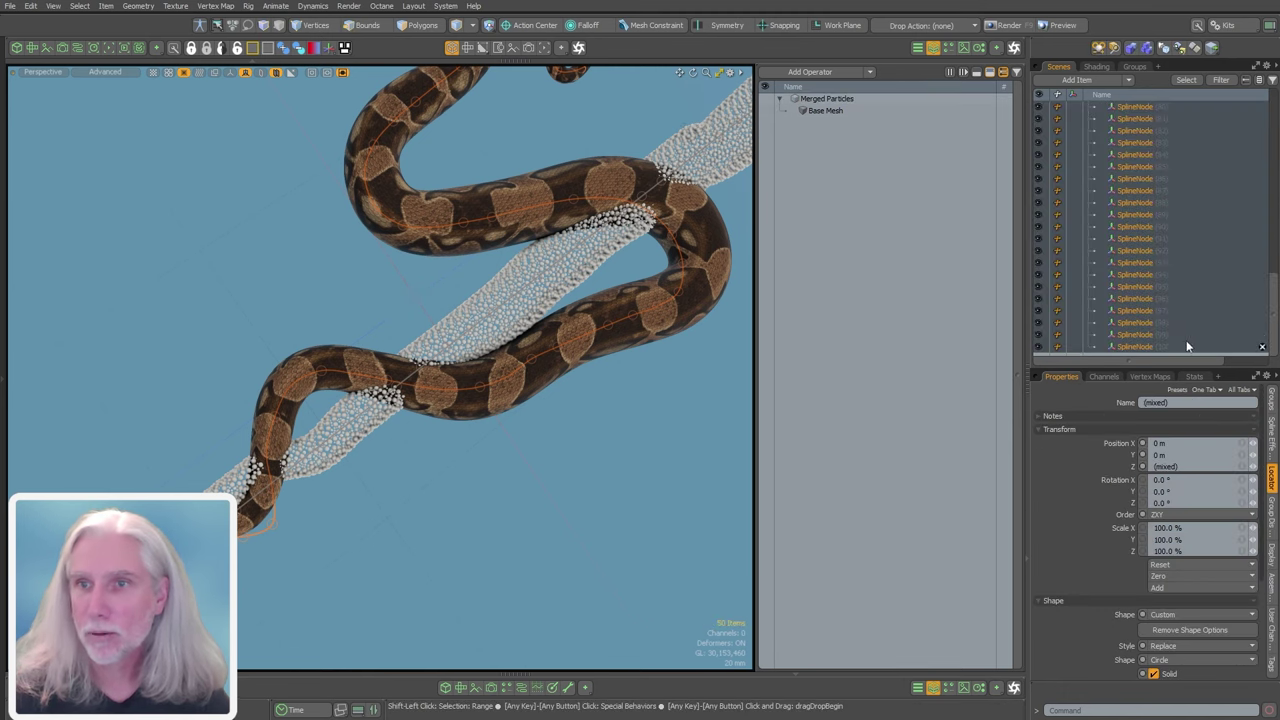
key("ctrl+g")
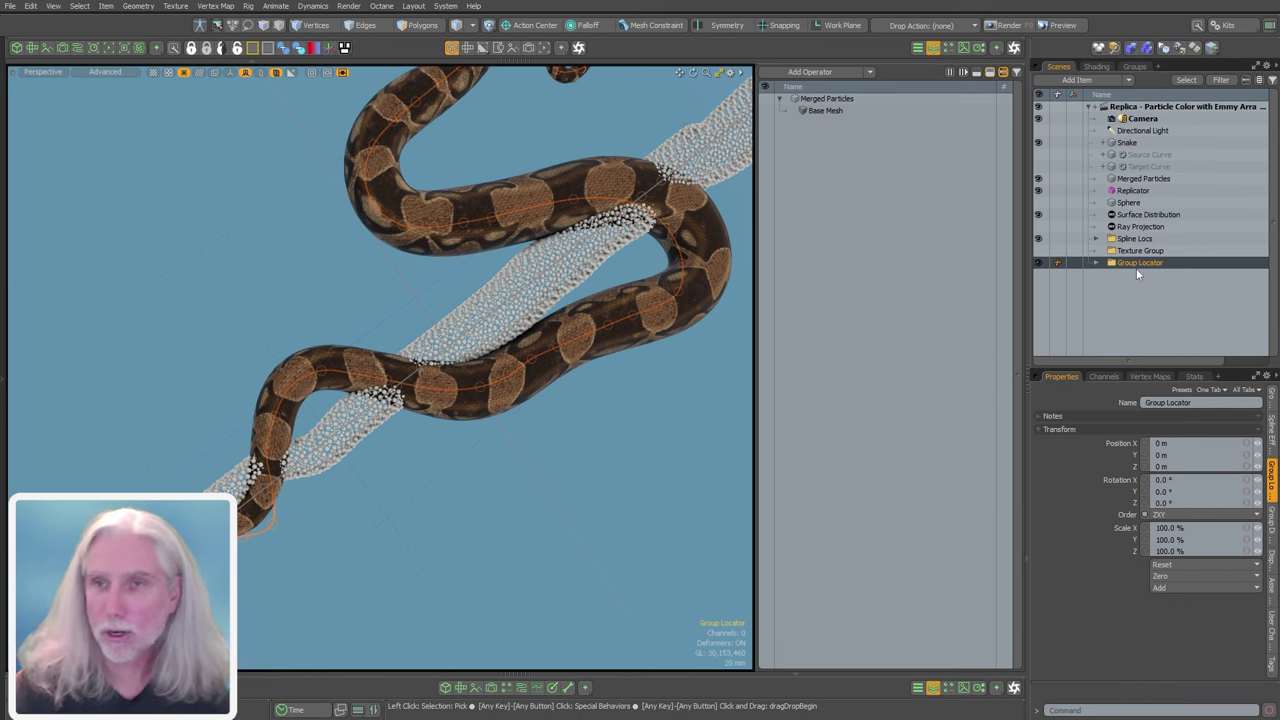
double_click(1136, 268)
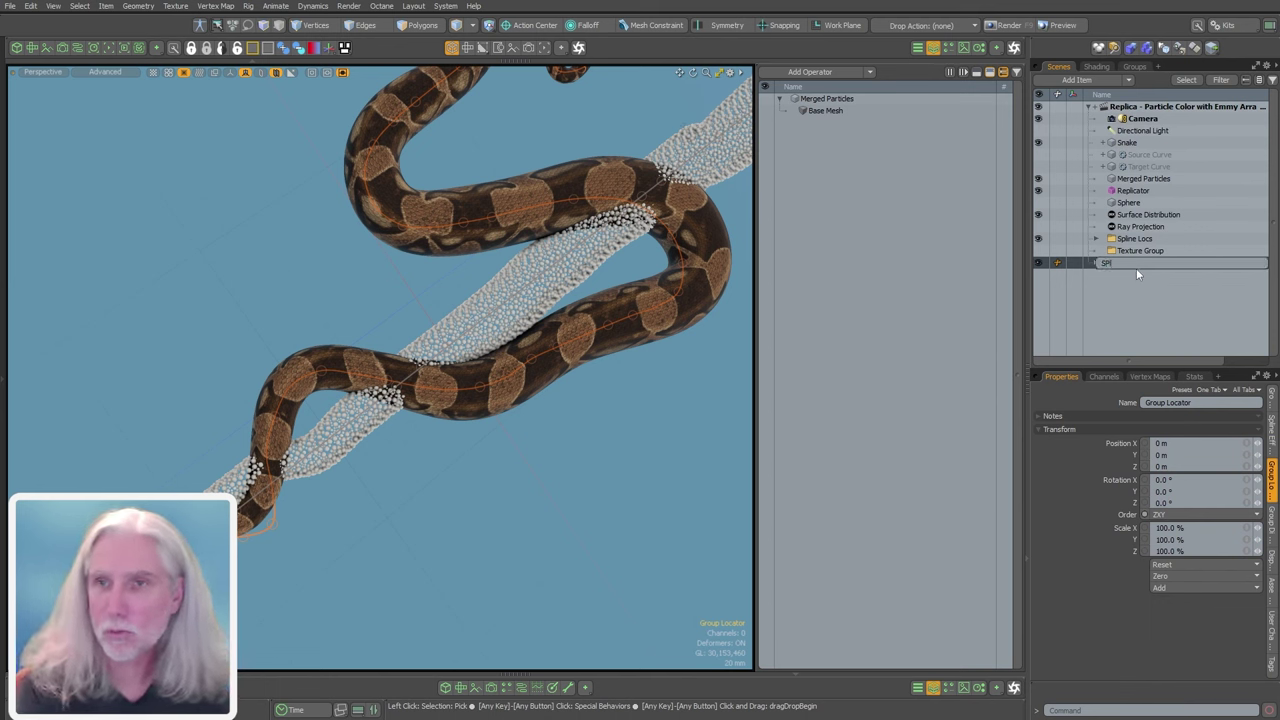
type("SPlinen Locs")
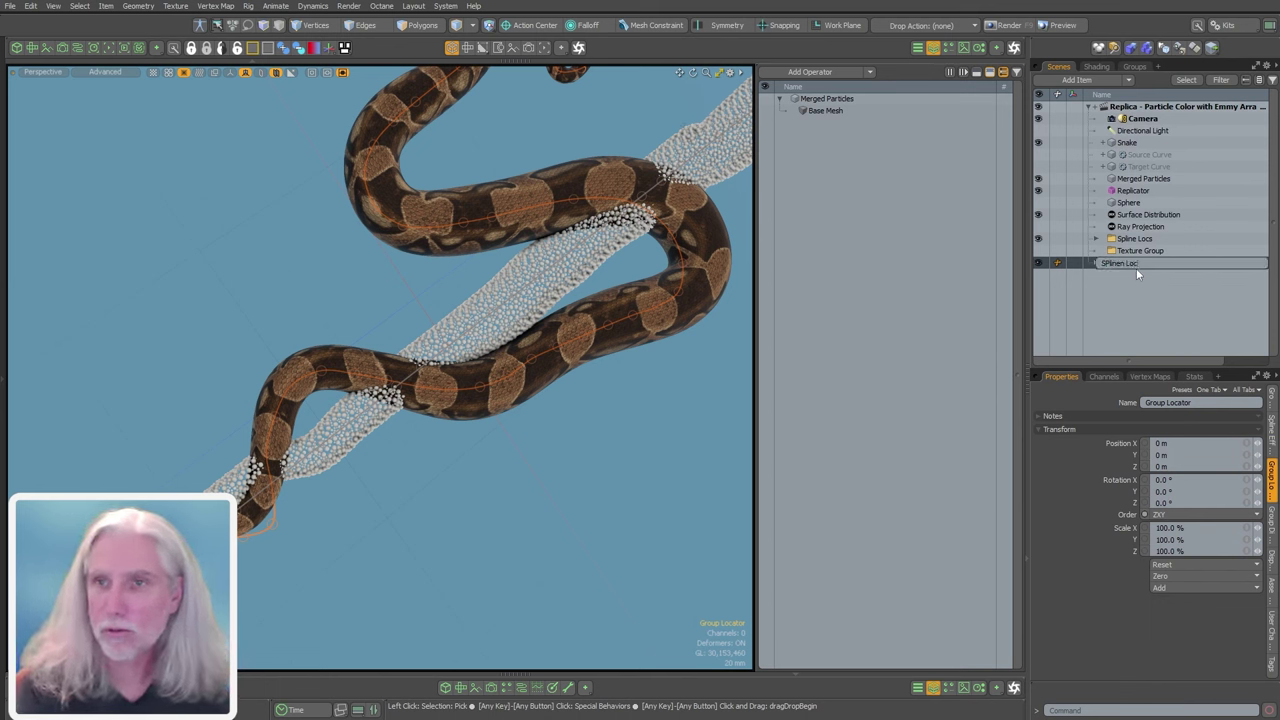
key("Return")
left_click(1041, 271)
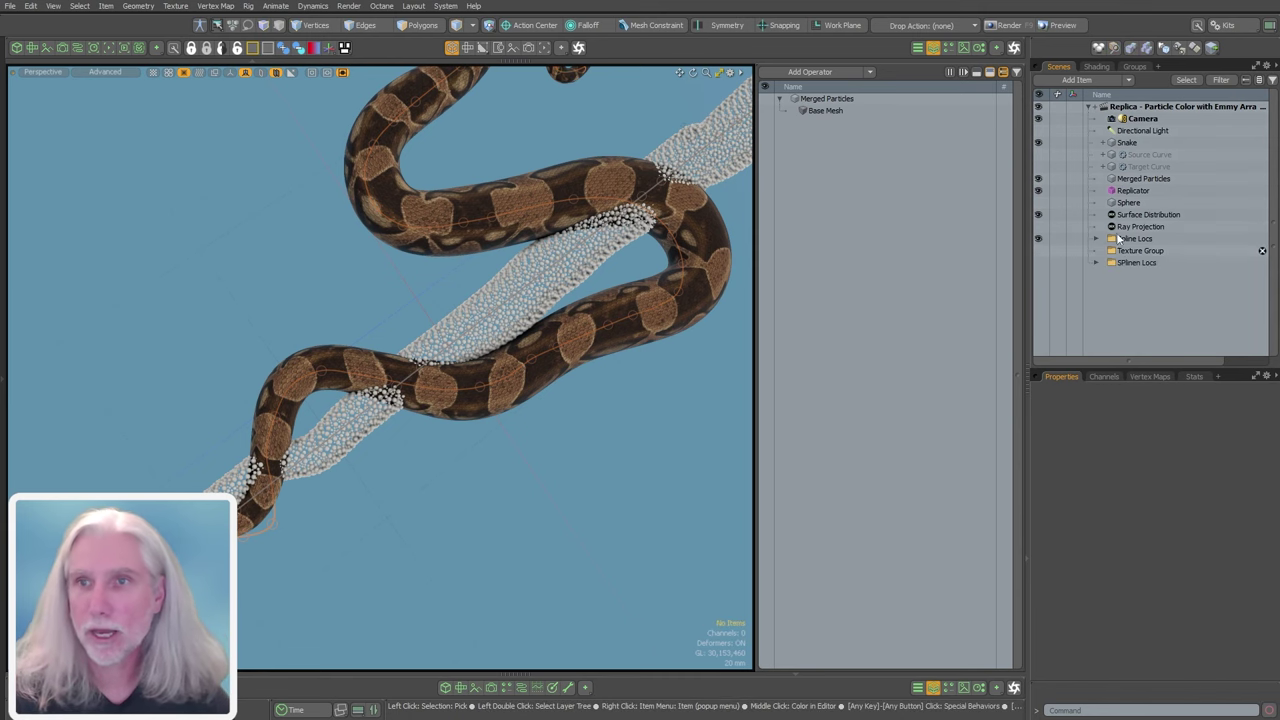
- Select Snake, reopen the schematic, and move the Snake node into empty space well above Merged Particles
left_click(1127, 142)
left_click(935, 48)
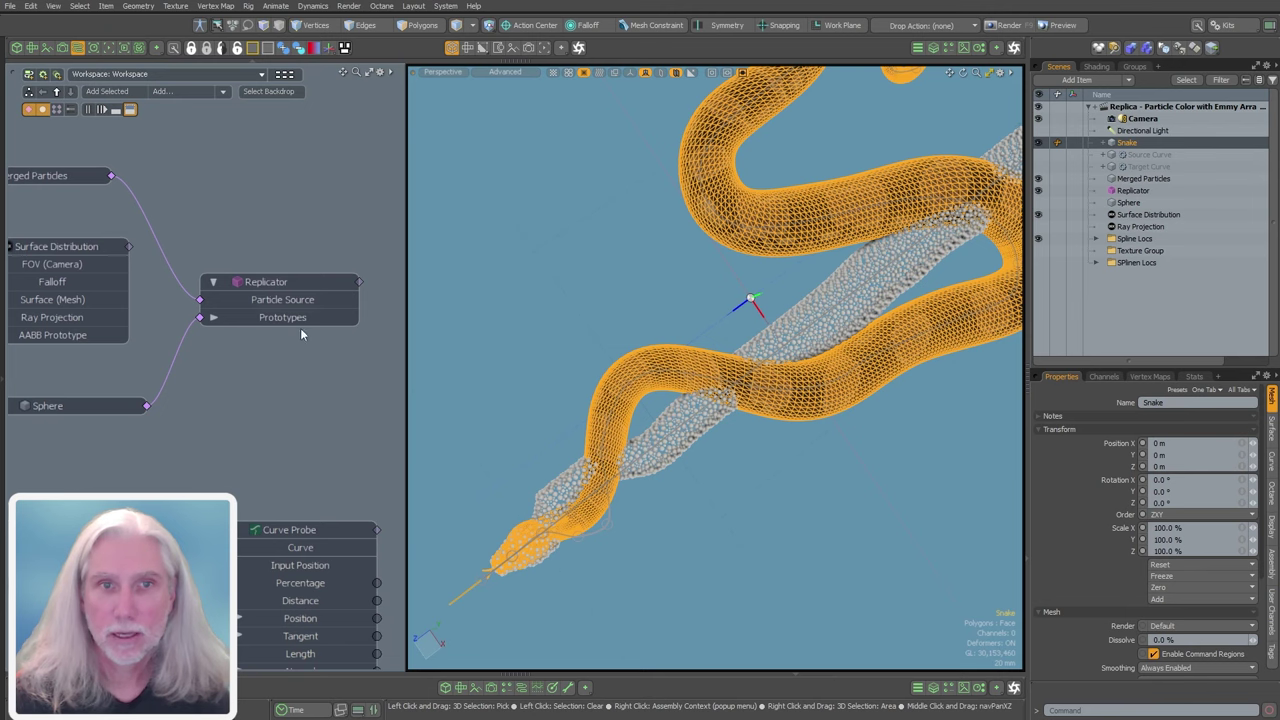
scroll(228, 362, "down", 2)
middle_click_drag(228, 362, 307, 282)
mouse_move(209, 394)
left_mouse_down()
mouse_move(226, 543)
mouse_move(208, 393)
left_mouse_up()
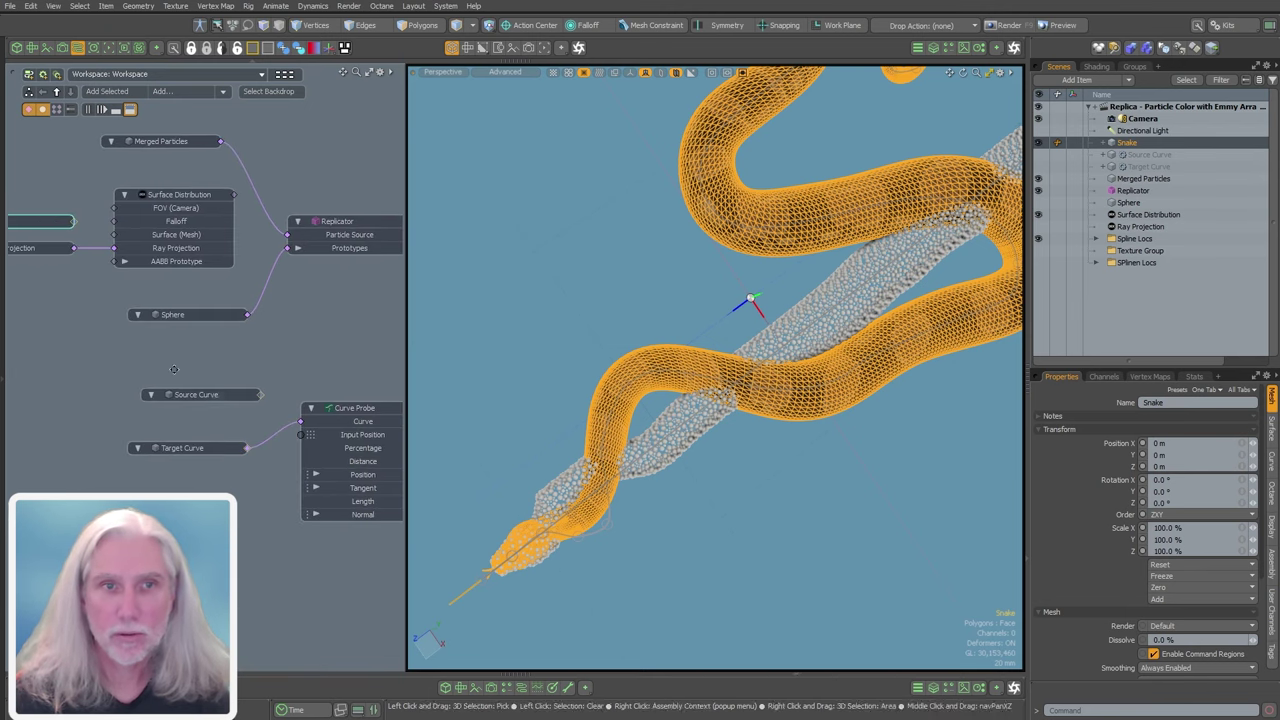
middle_click_drag(174, 370, 343, 415)
left_click_drag(187, 263, 187, 184)
middle_click_drag(214, 225, 159, 448)
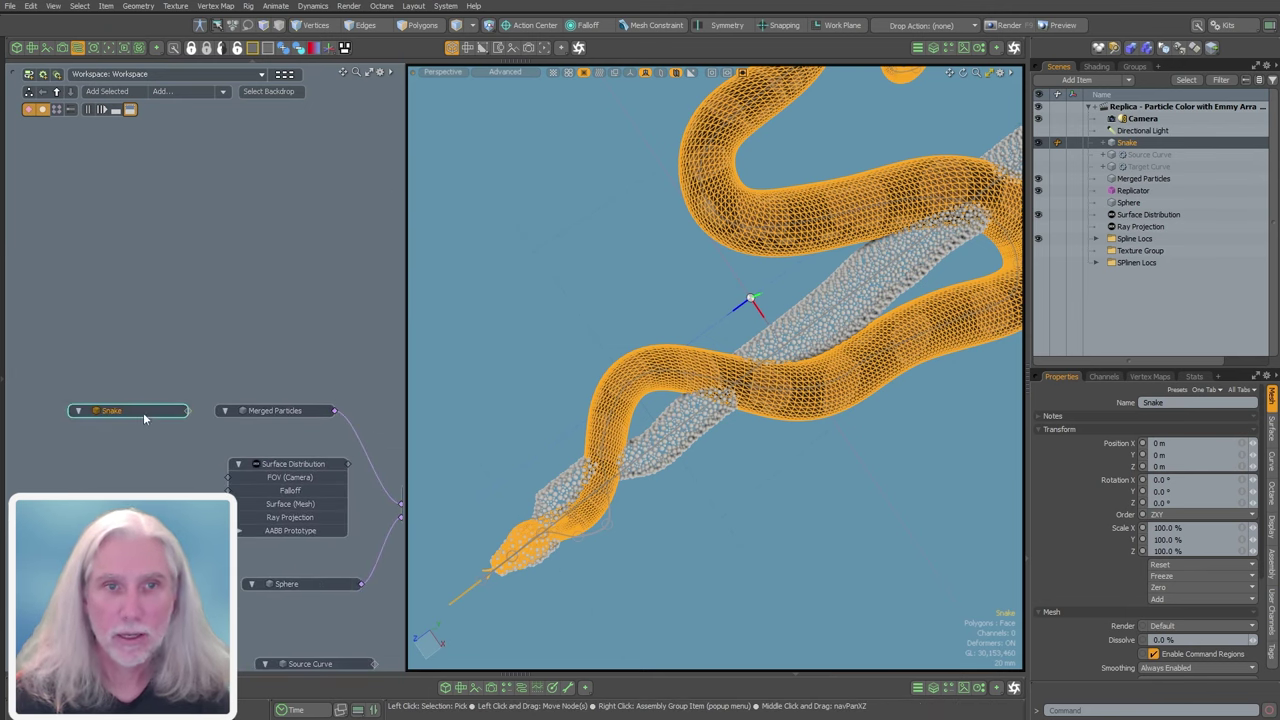
left_click_drag(143, 412, 143, 240)
- Widen the schematic, reveal the Spline (Full Mesh) node connected to Snake, and place it beside the Snake node
left_click_drag(407, 299, 646, 299)
left_click_drag(319, 319, 292, 328, "alt+shift")
double_click(318, 290)
left_click_drag(293, 252, 454, 223)
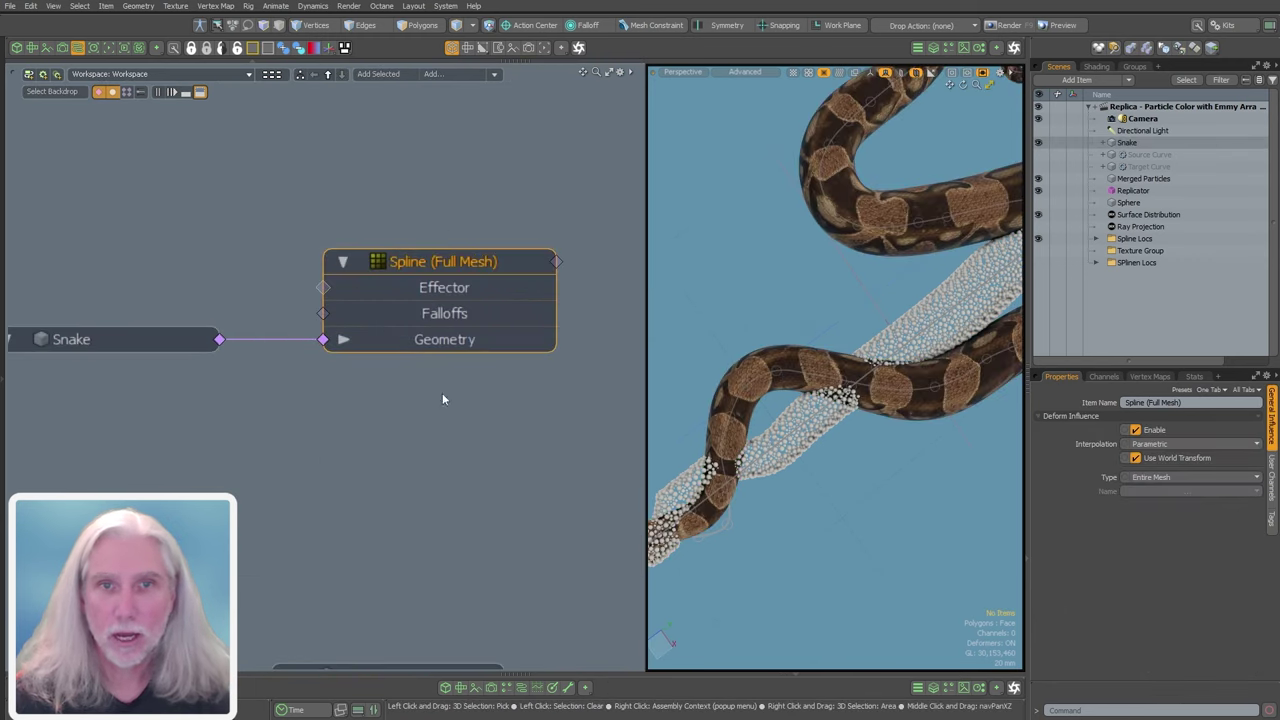
- Place the Merged Particles node below Snake in the schematic and connect it to the Geometry input of Spline (Full Mesh)
left_click_drag(453, 409, 396, 315, "ctrl+alt")
left_click(332, 356)
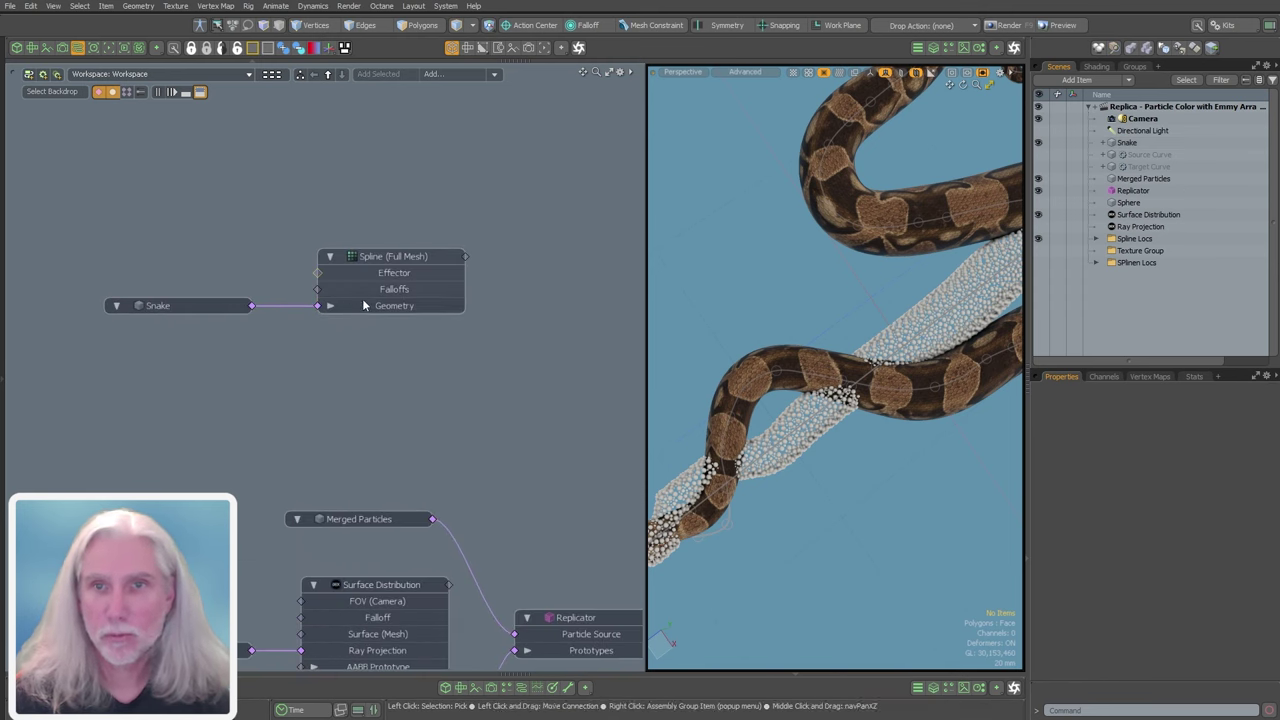
left_click(1144, 178)
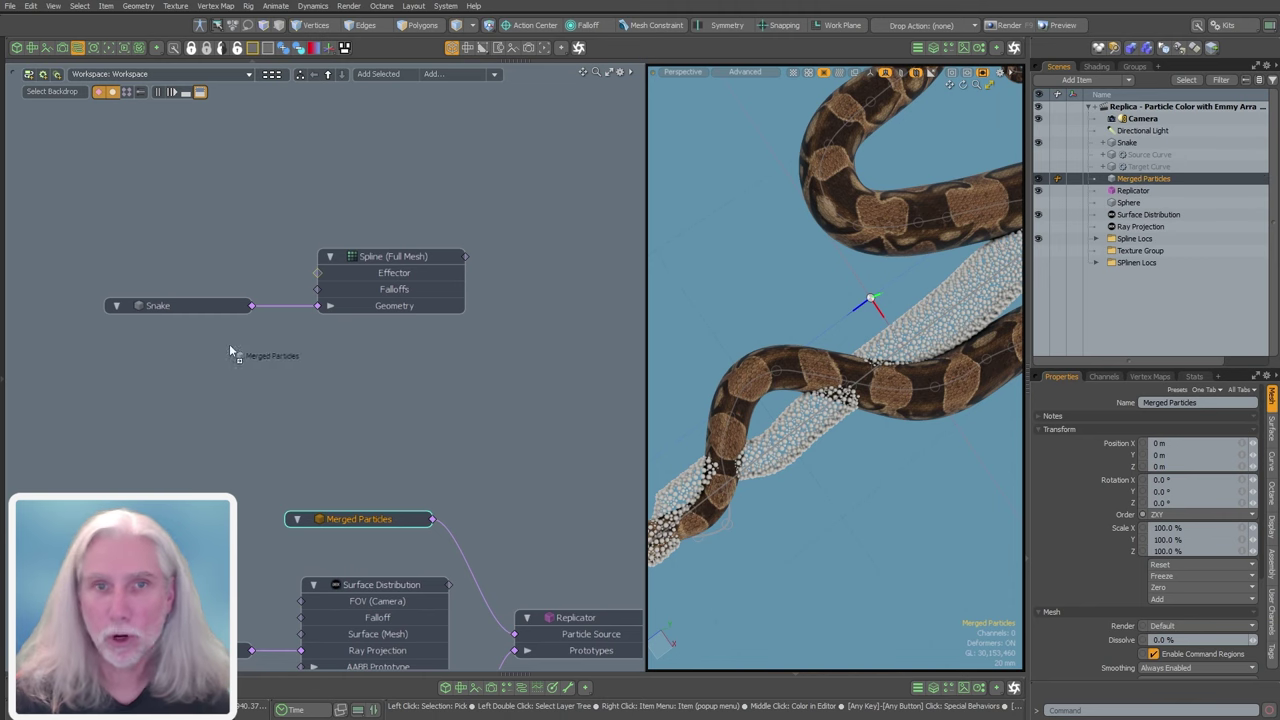
left_click_drag(355, 519, 190, 355)
left_click_drag(527, 545, 480, 459, "alt+shift")
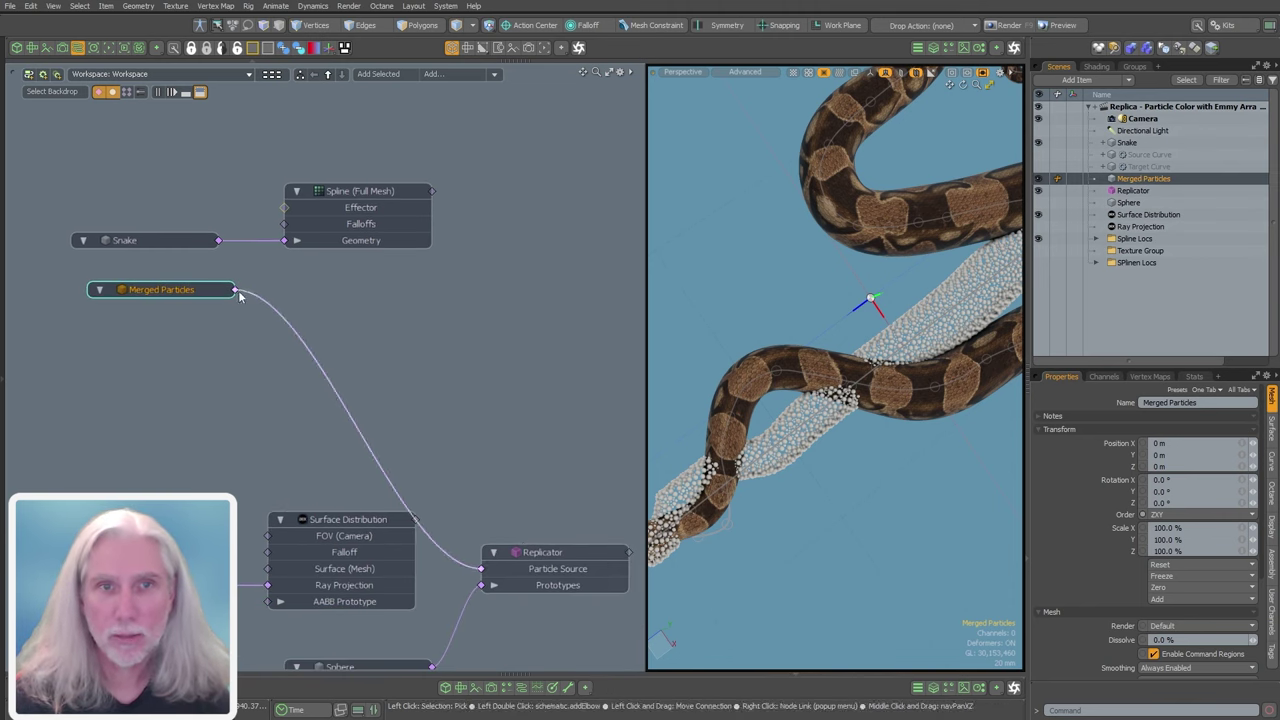
left_click_drag(234, 289, 326, 244)
left_click_drag(756, 484, 281, 425, "alt+shift")
left_click_drag(577, 420, 646, 399, "alt+shift")
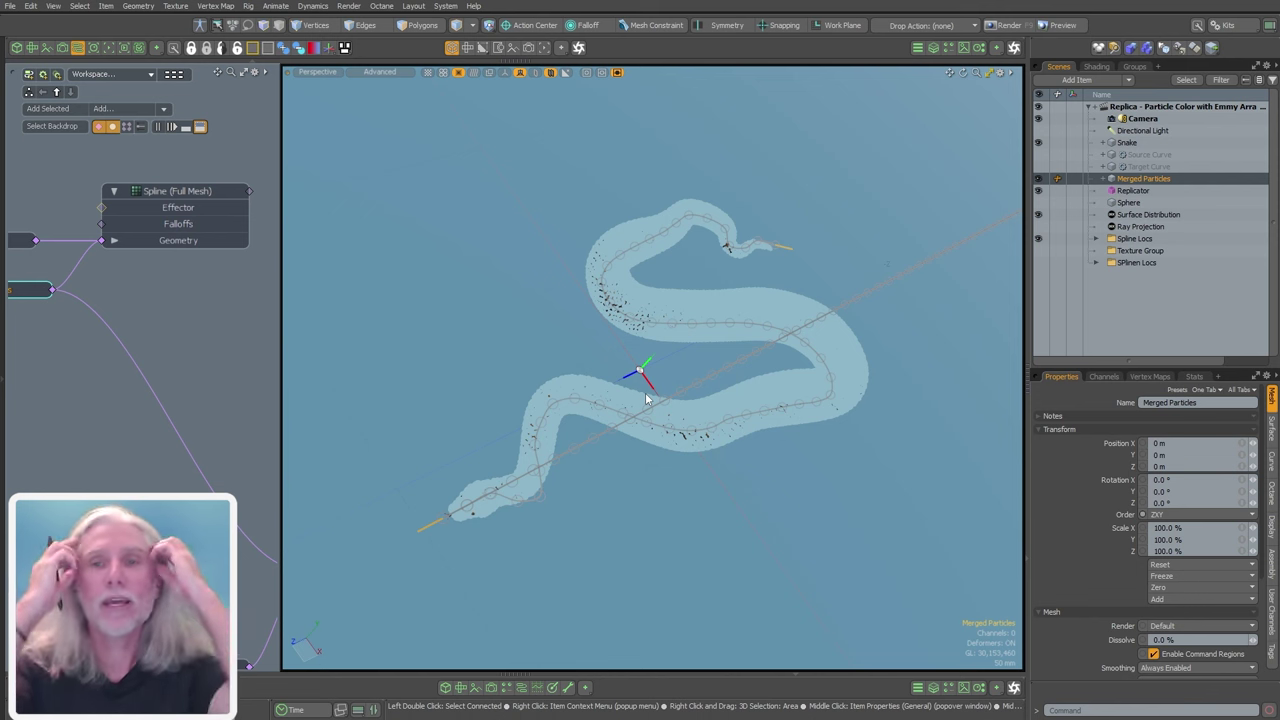
left_click(604, 511)
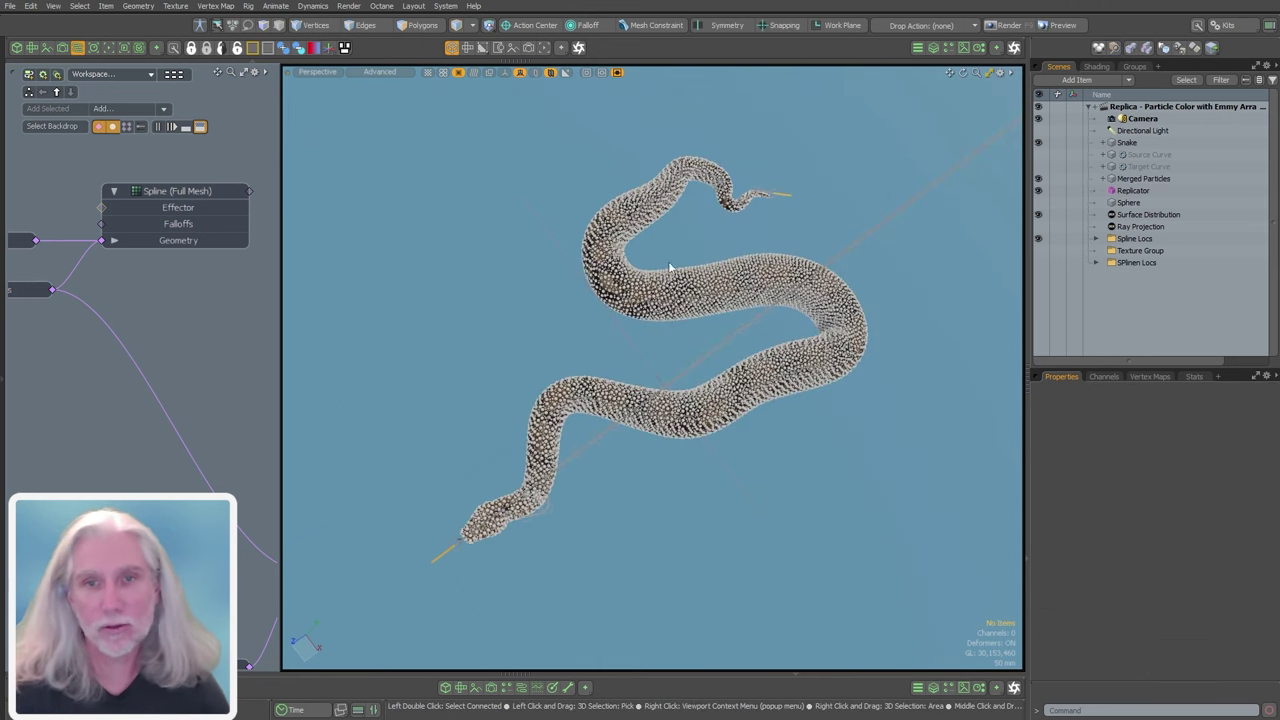
left_click_drag(714, 467, 592, 440, "alt")
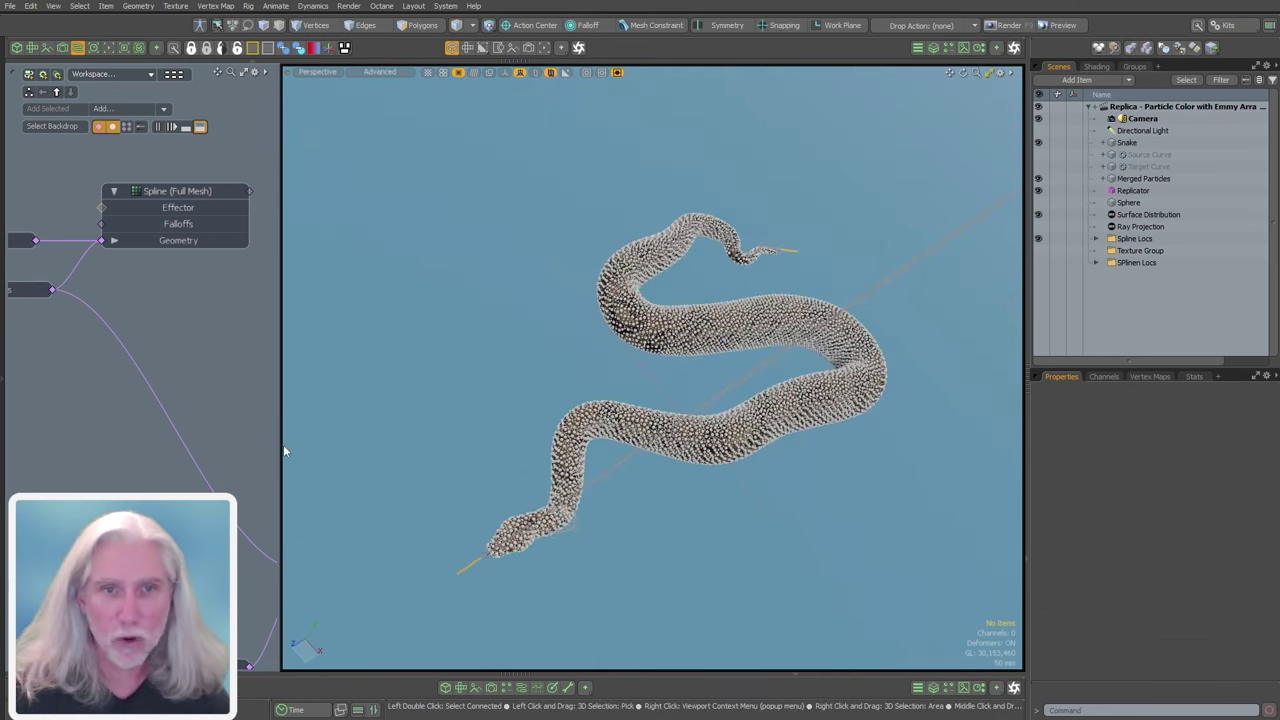
- Widen the schematic and add a UV Texture Probe node in the empty area above Spline (Full Mesh)
left_click_drag(280, 456, 484, 455)
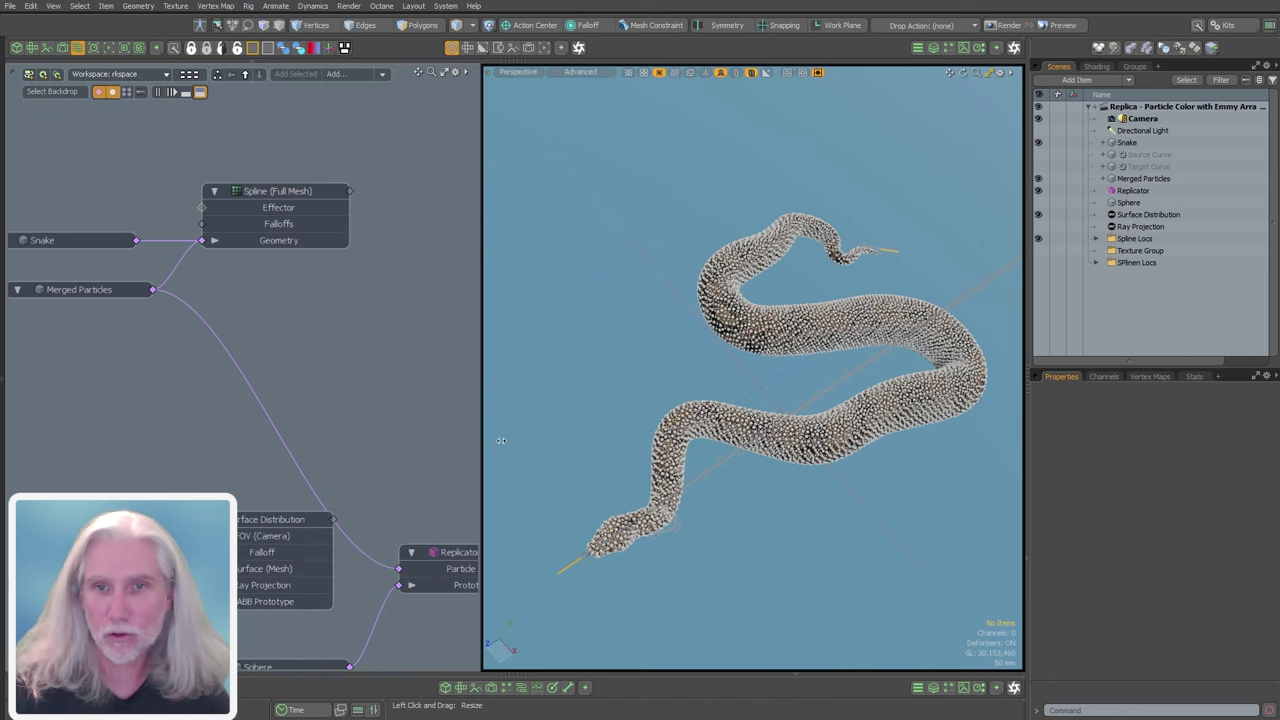
scroll(300, 398, "down", 2)
left_click_drag(300, 398, 293, 319, "alt")
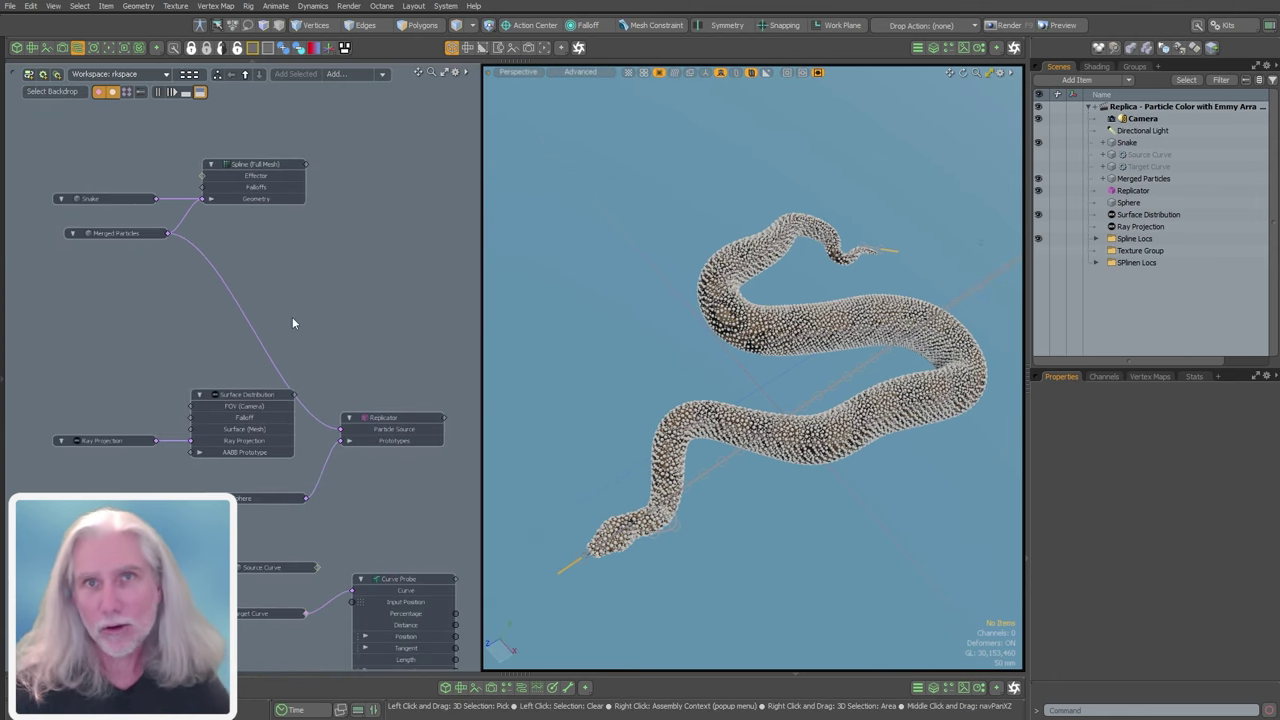
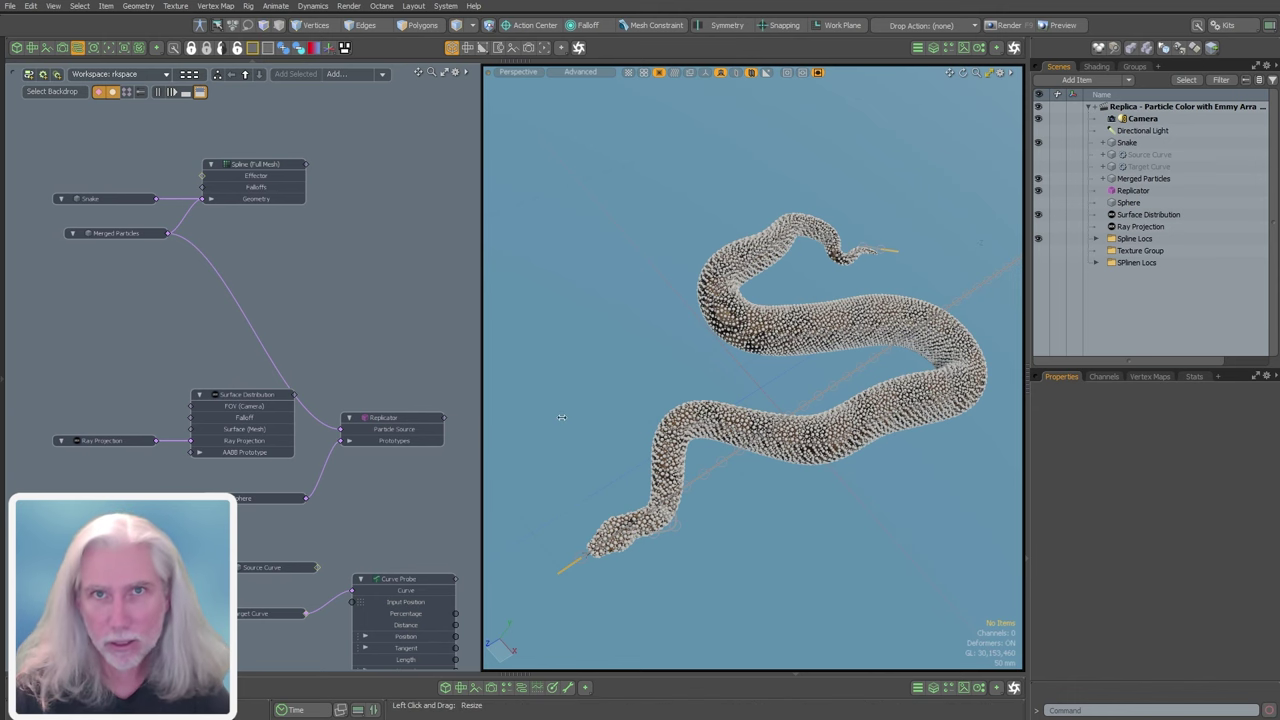
left_click_drag(562, 417, 582, 415)
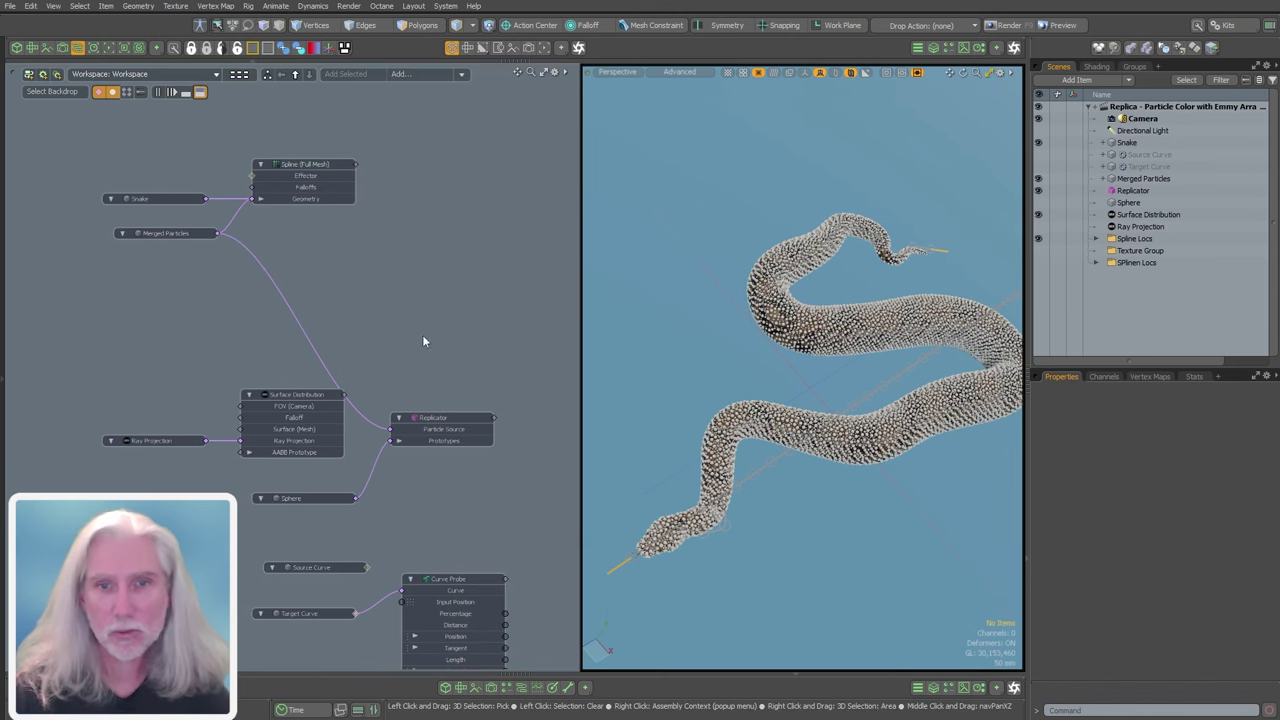
left_click_drag(422, 334, 364, 578, "alt+shift")
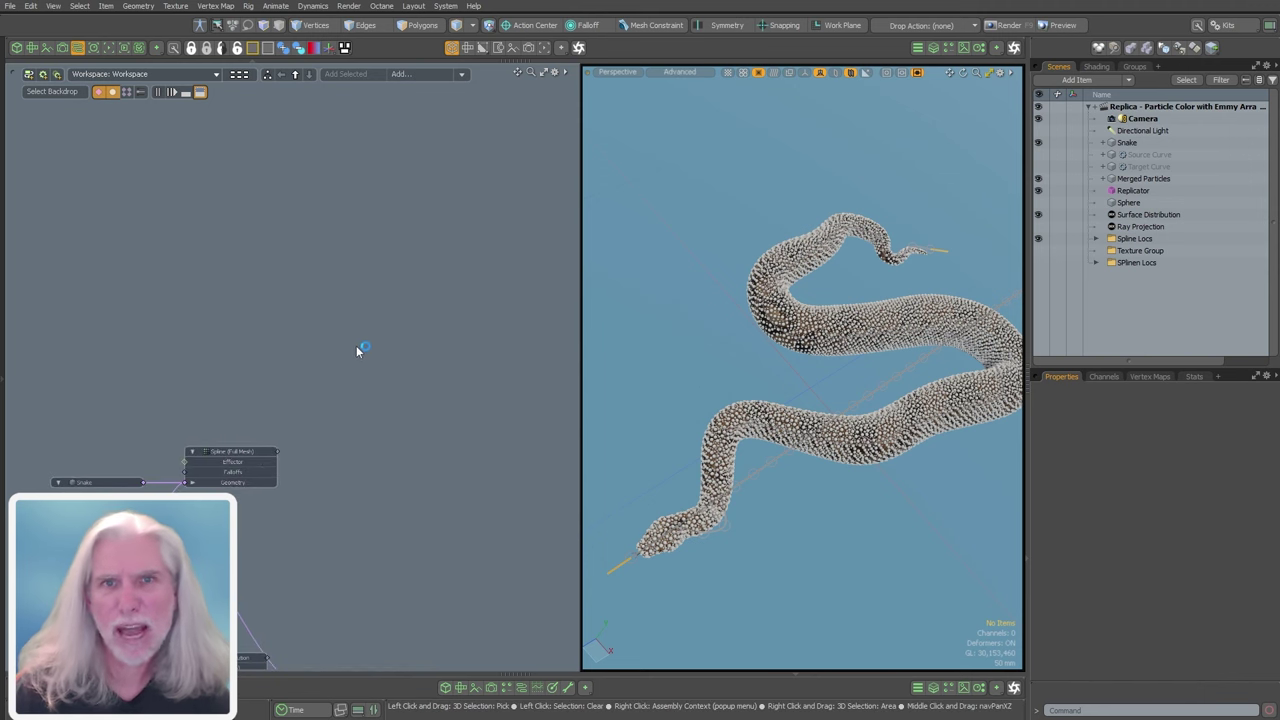
key("n")
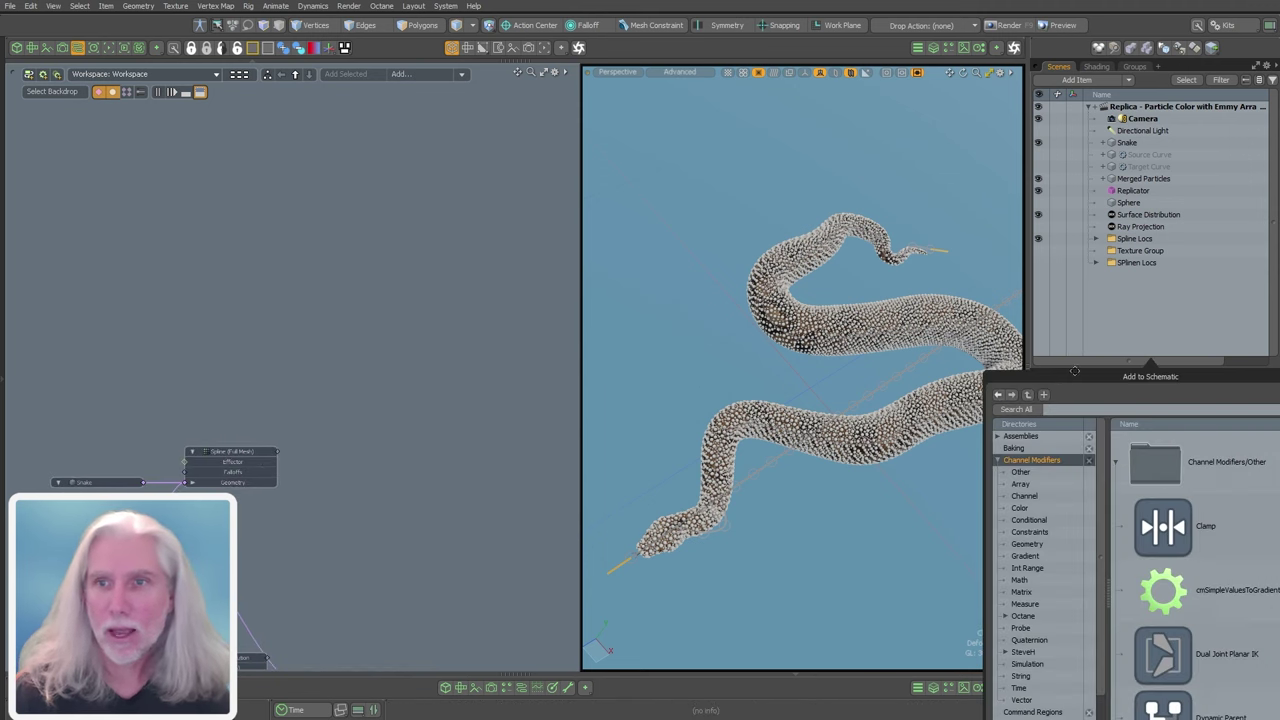
left_click_drag(1094, 378, 357, 178)
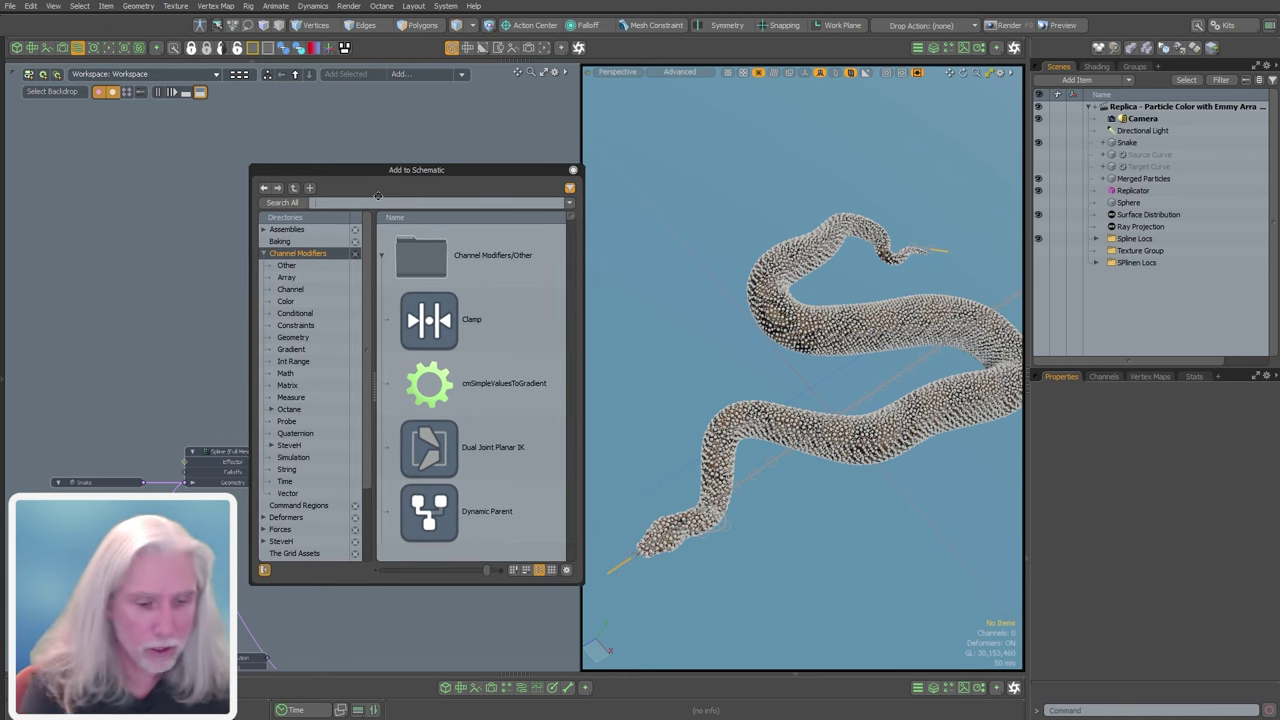
type("uv tex")
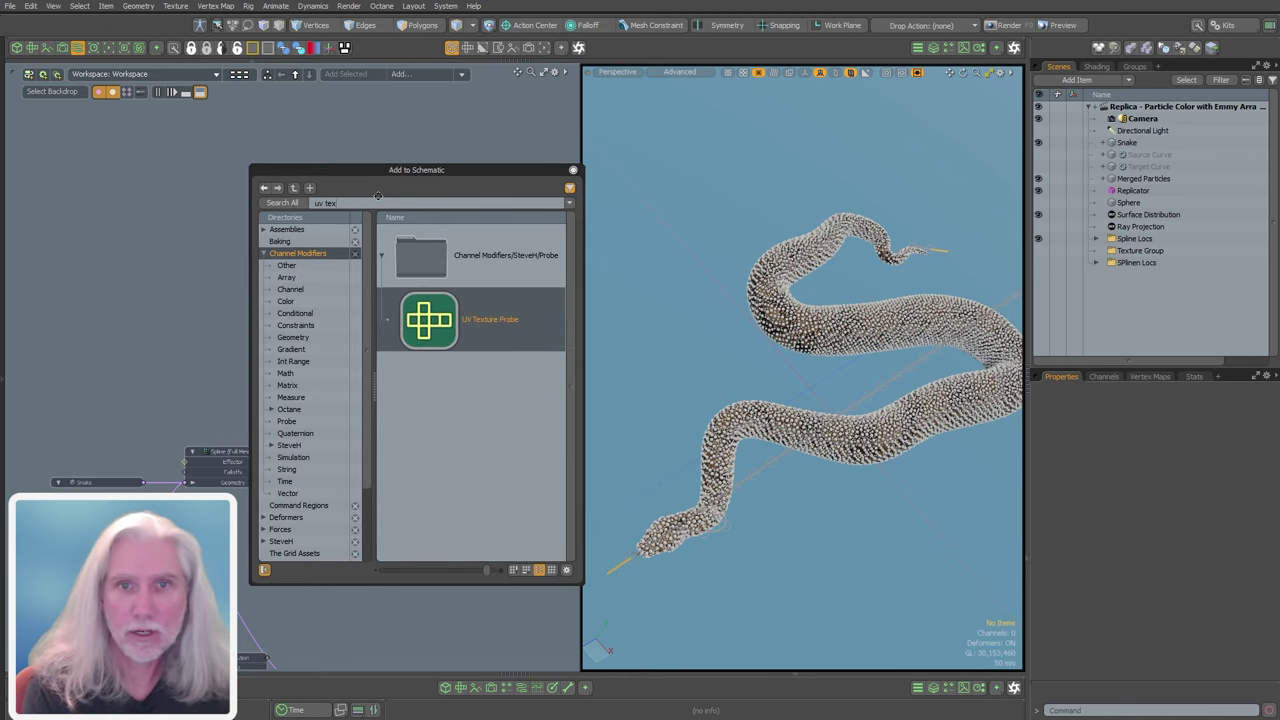
key("Return")
left_click_drag(363, 171, 586, 182)
left_click_drag(258, 400, 258, 245)
- Add a Particles to Array node to the schematic, to the lower left of the UV Texture Probe
left_click_drag(548, 212, 533, 214)
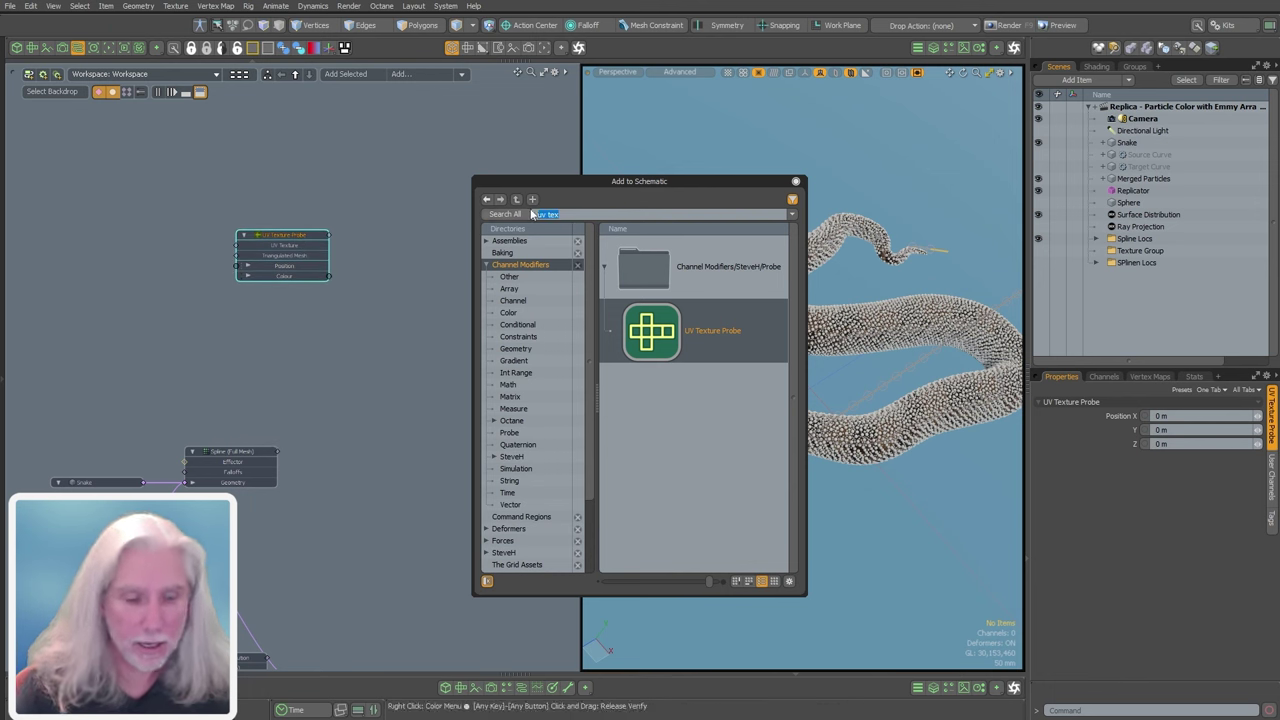
type("particles to")
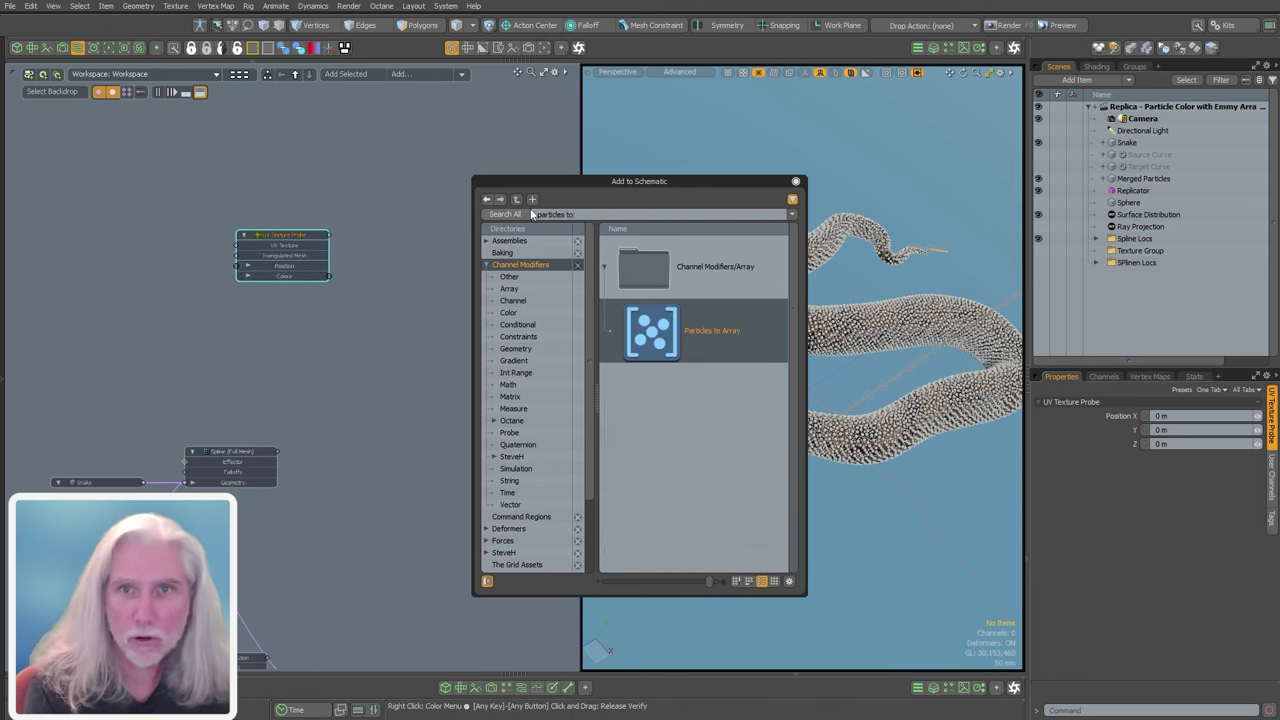
left_click_drag(651, 330, 128, 288)
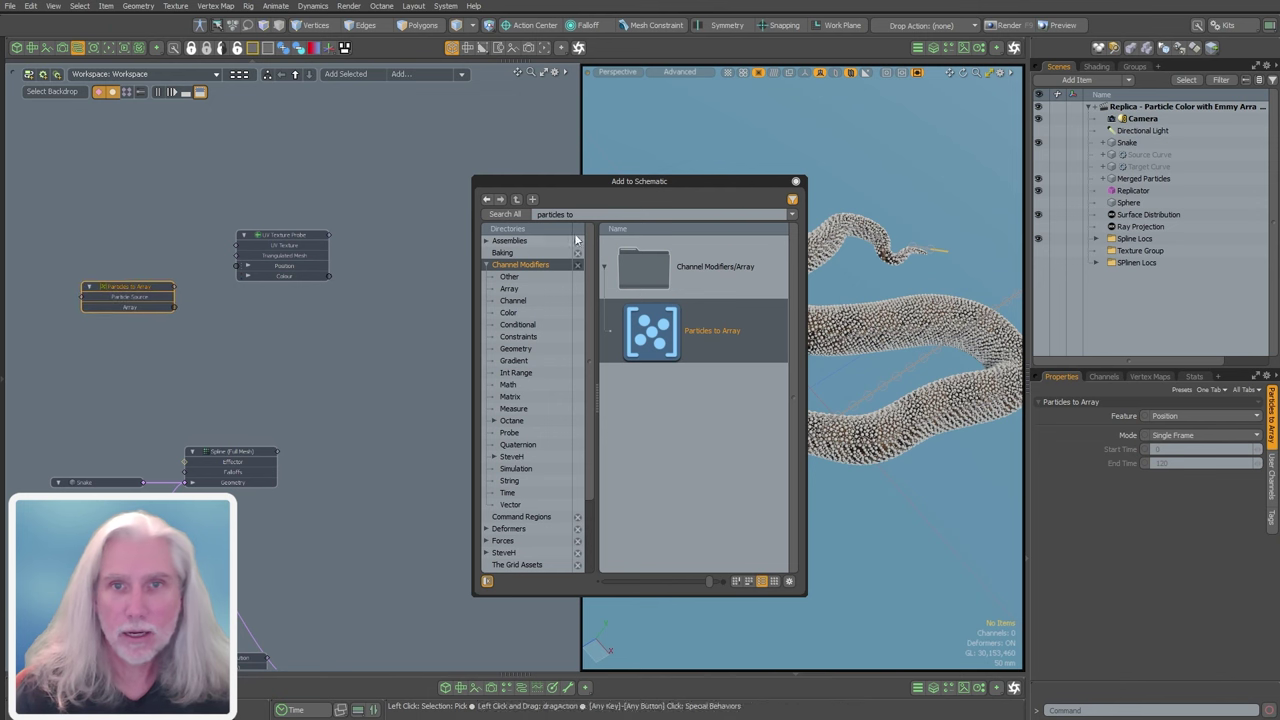
left_click(558, 214)
type("particle op")
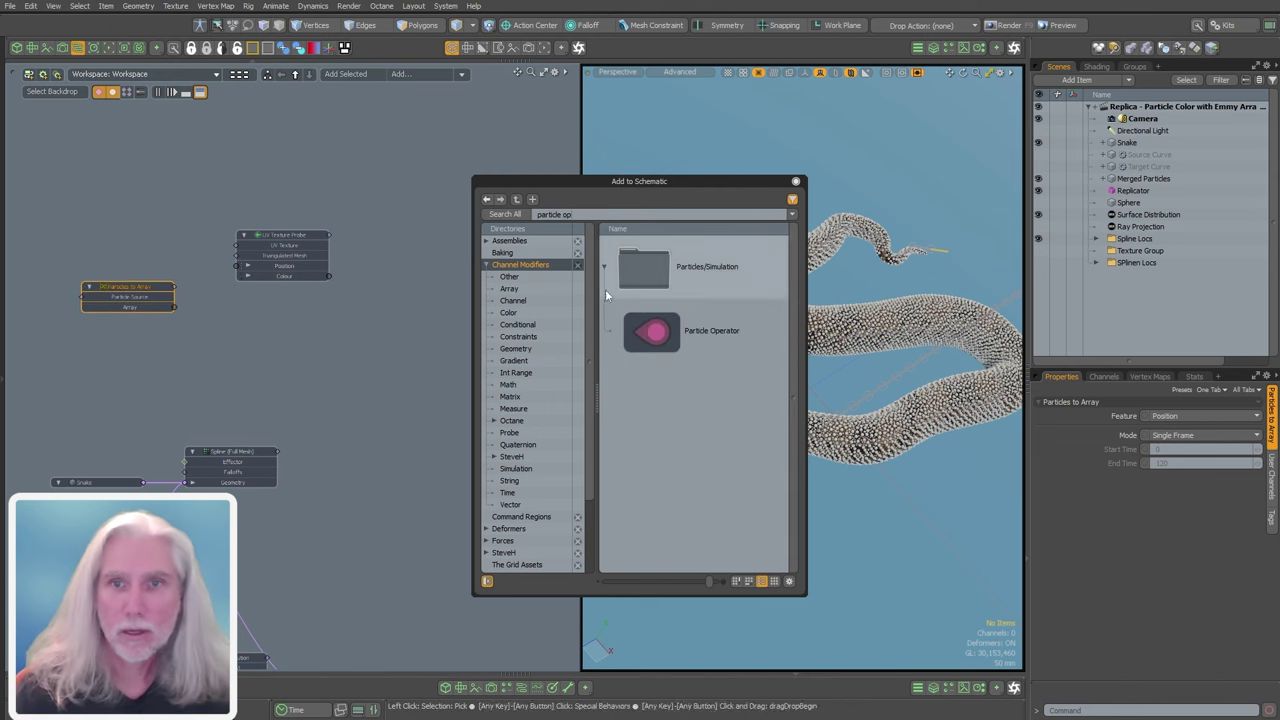
left_click_drag(652, 332, 365, 405)
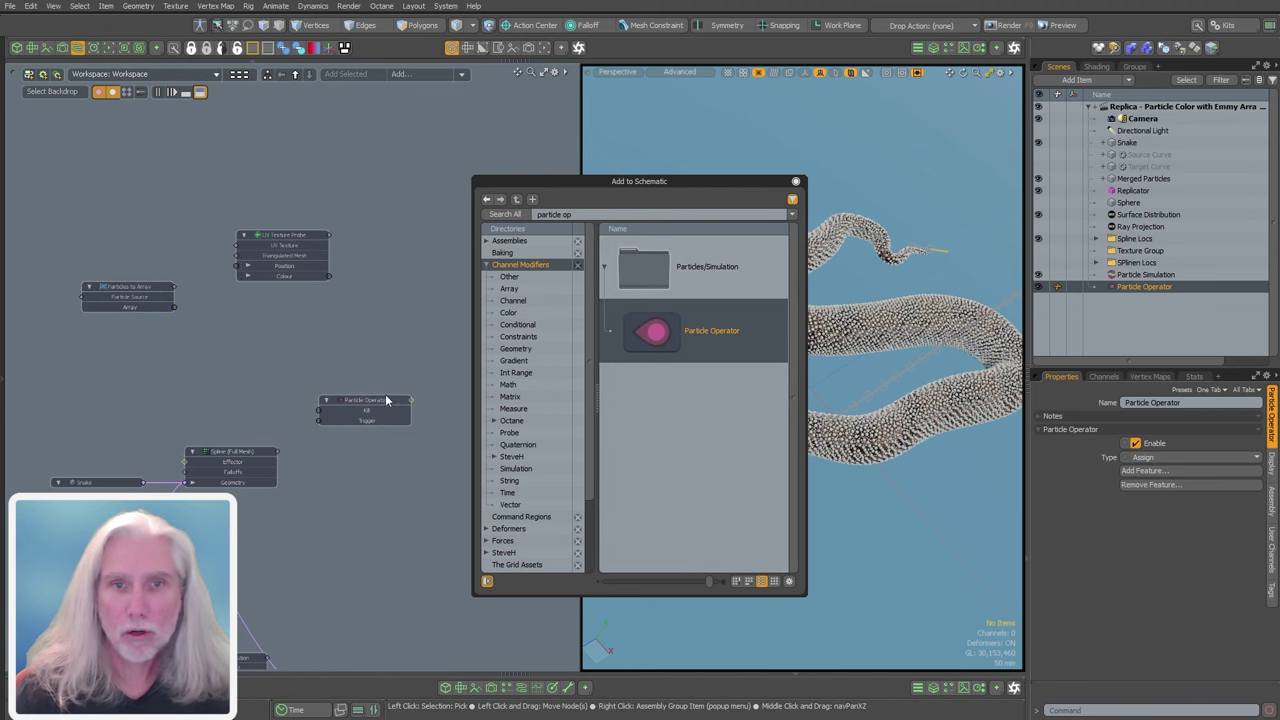
key("Delete")
- Add an Array Operator node and place it below Particles to Array in the schematic
left_click(684, 404)
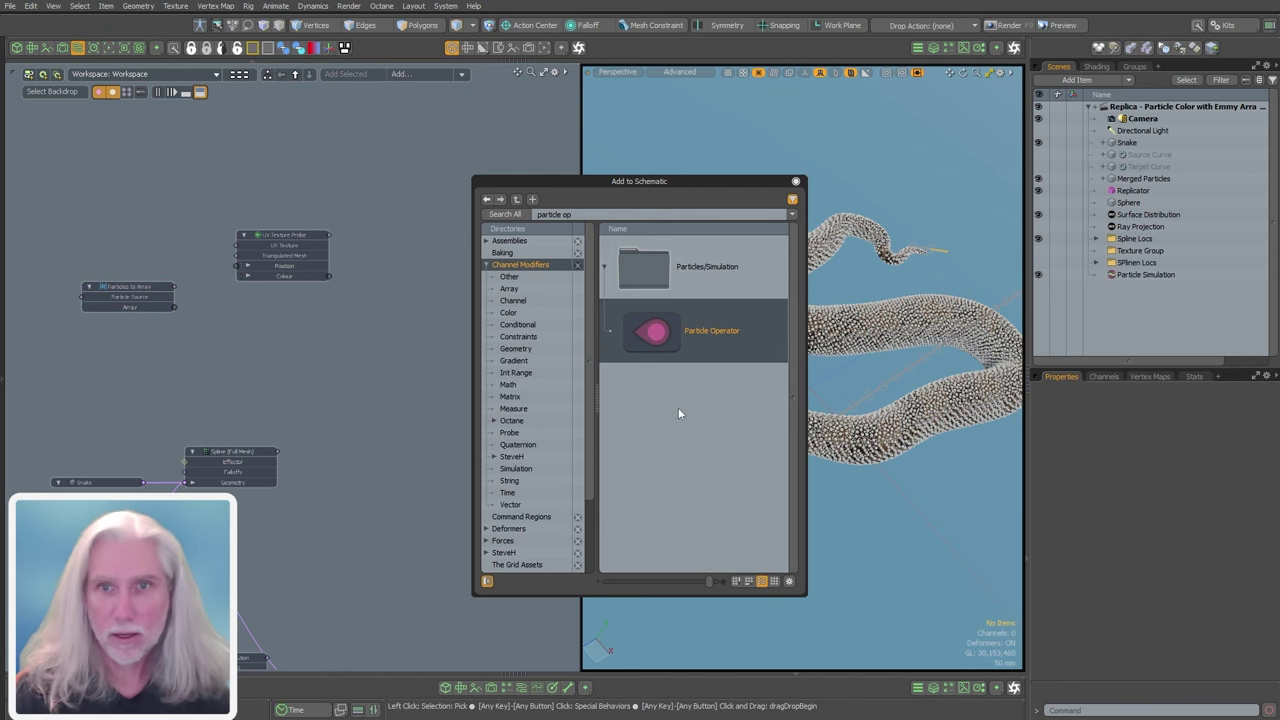
type("array")
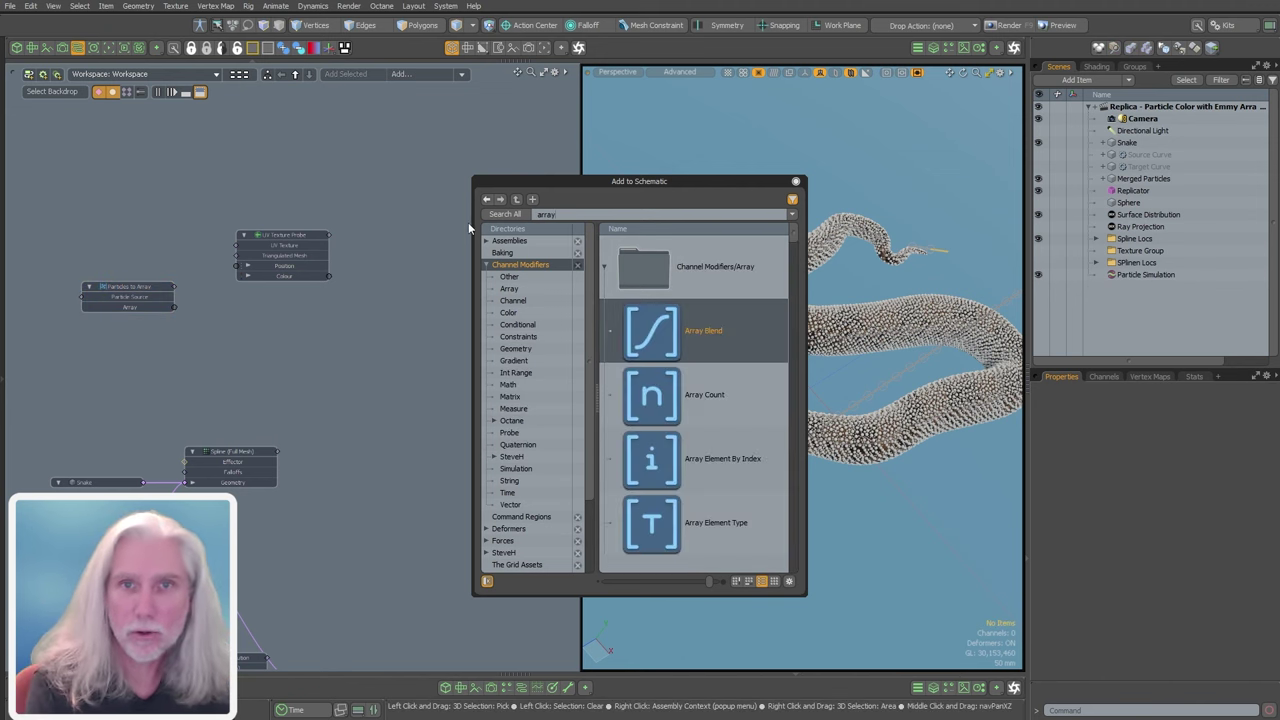
type(" operat")
key("Return")
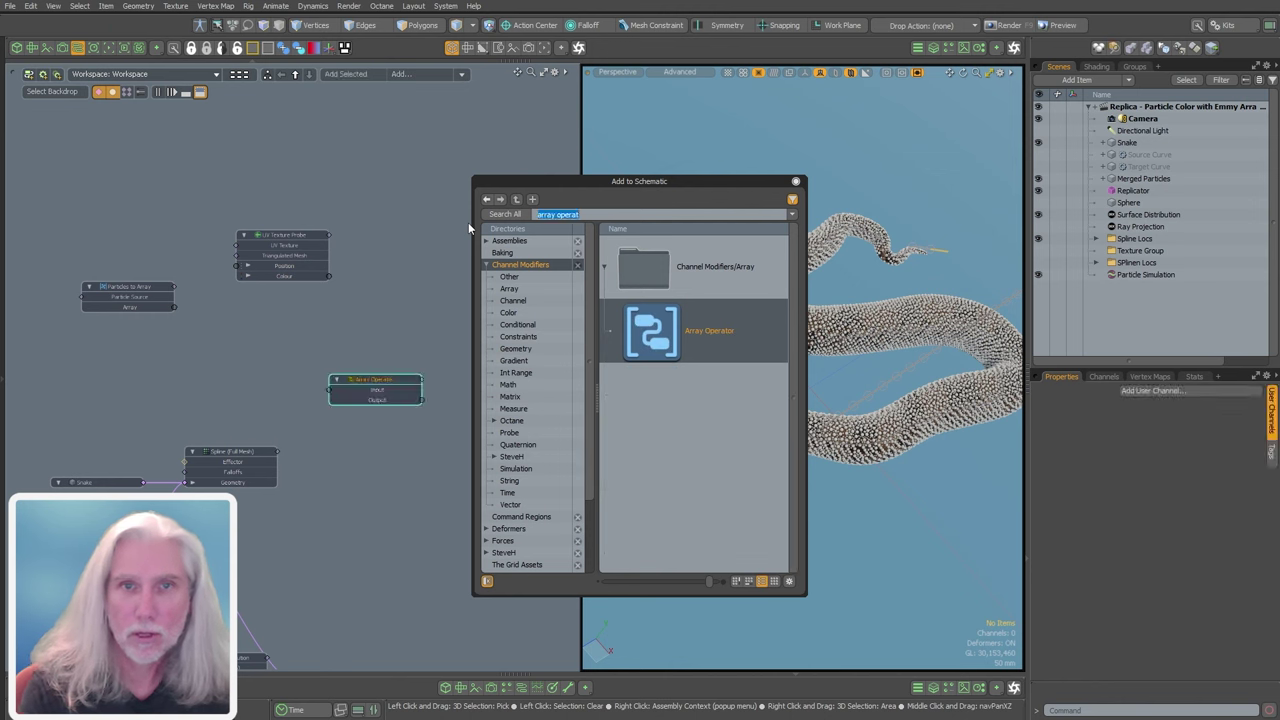
left_click_drag(360, 381, 197, 372)
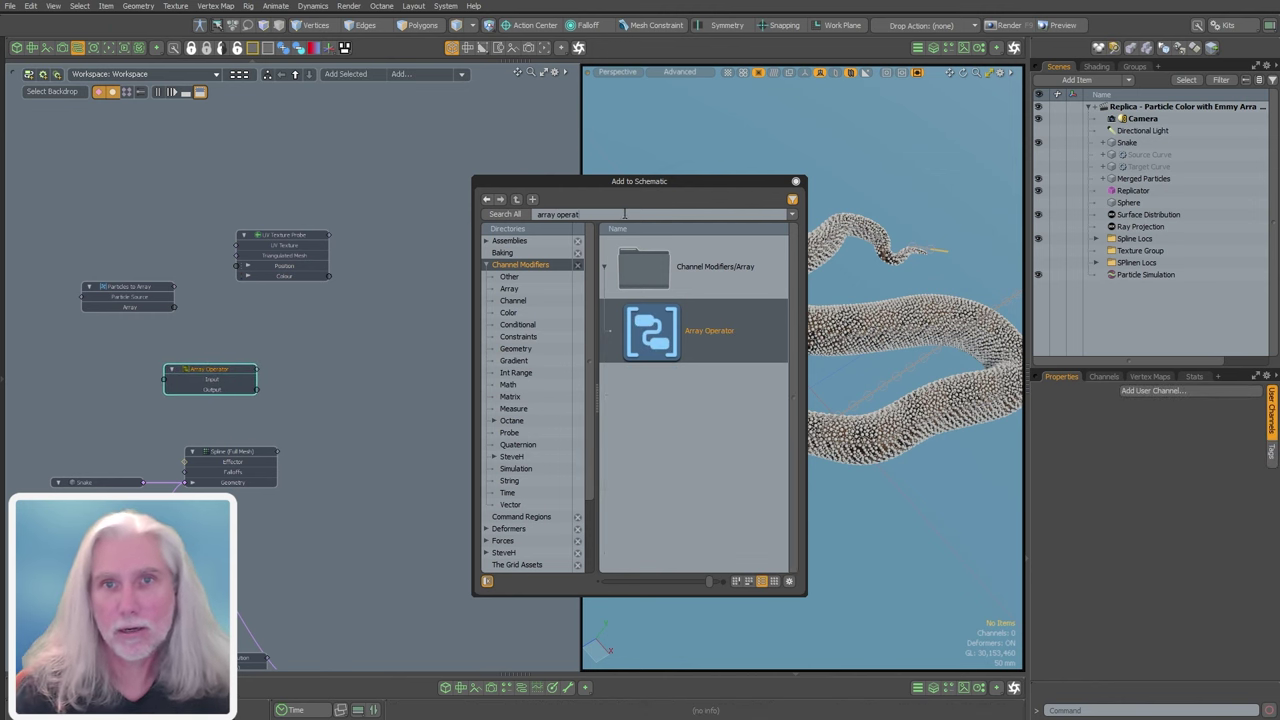
left_click_drag(625, 214, 485, 268)
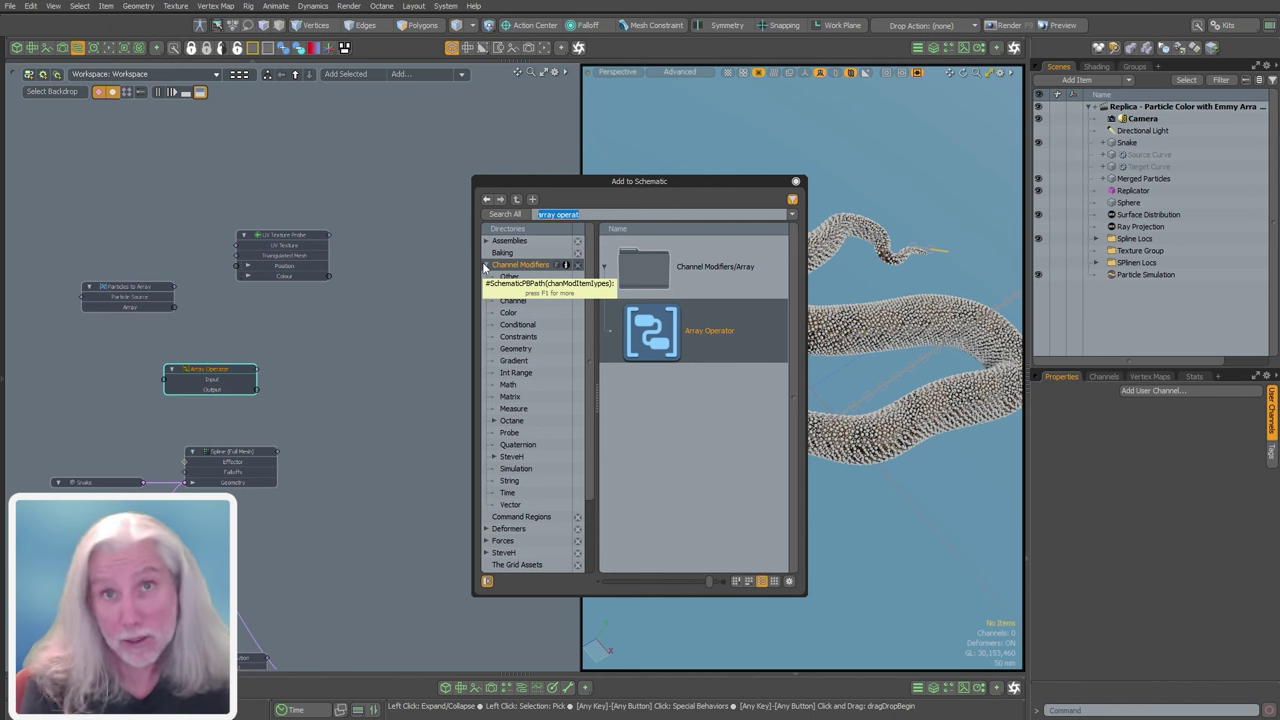
type("array")
key("BackSpace")
key("BackSpace")
key("BackSpace")
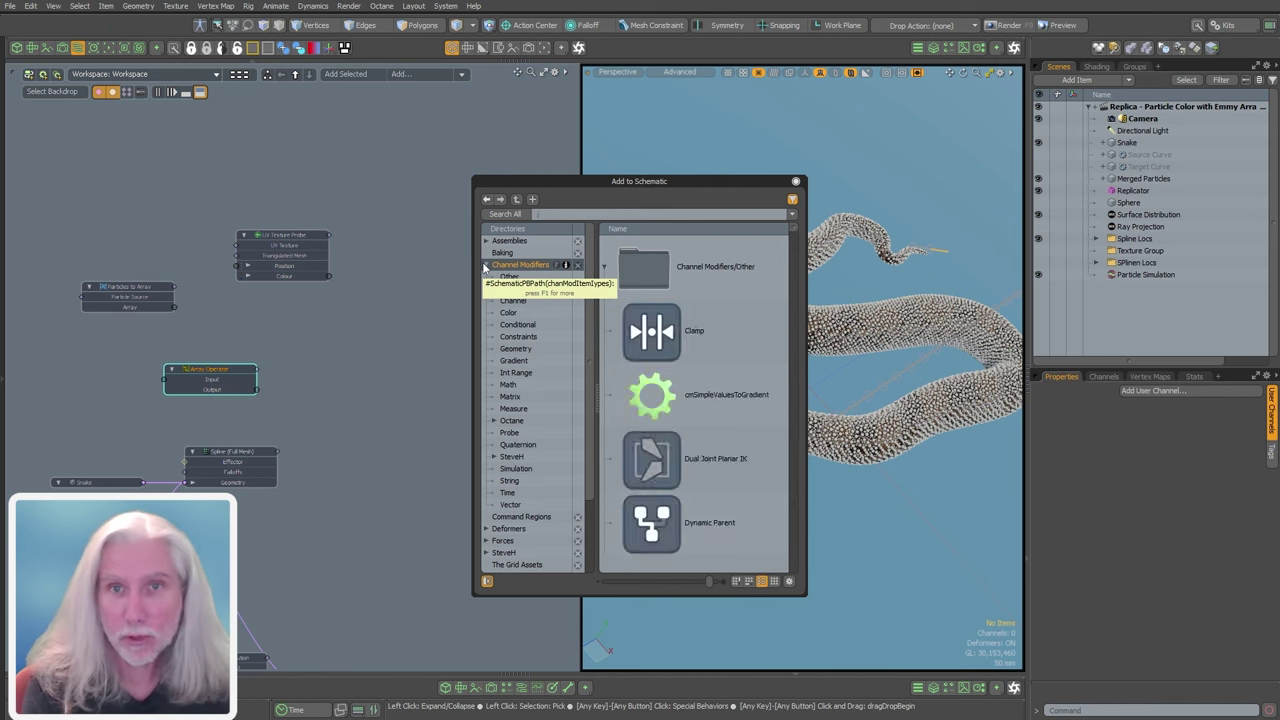
- Add an Arrays To Particles item to the scene and place its node beside the Array Operator in the schematic
left_click(795, 181)
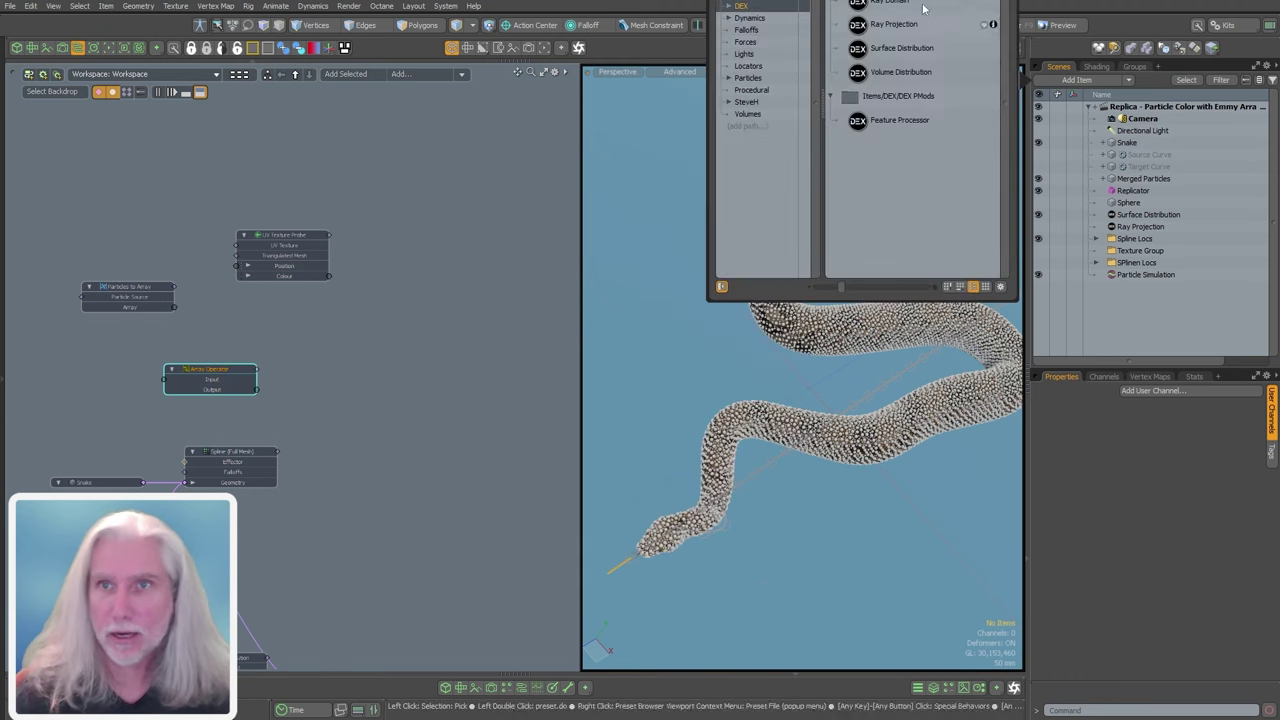
left_click_drag(859, 0, 895, 87)
type("array")
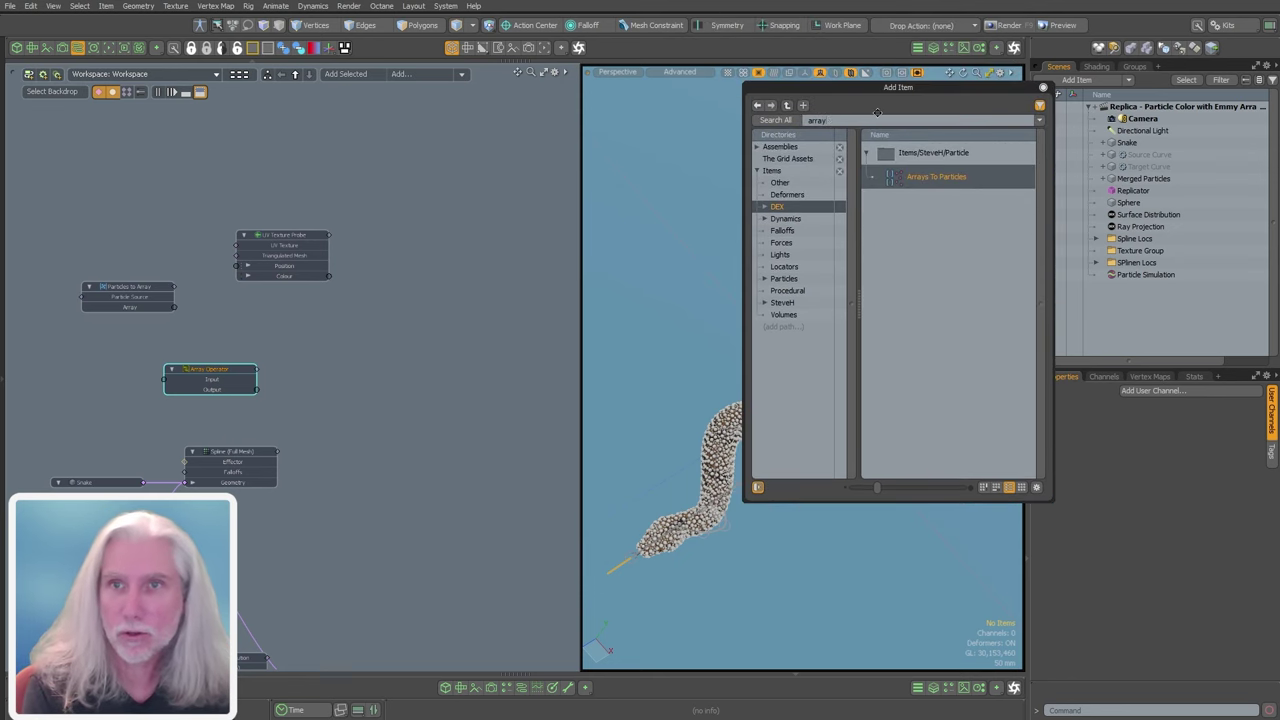
key("Return")
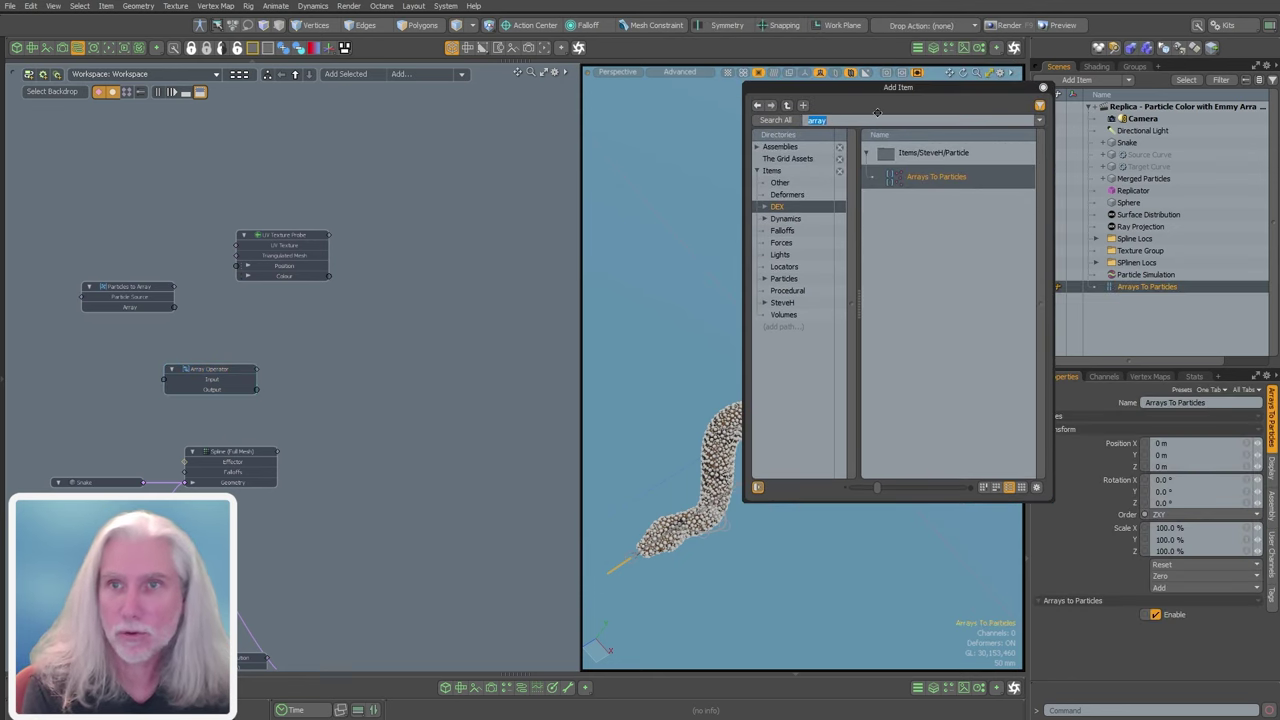
left_click_drag(1140, 288, 395, 350)
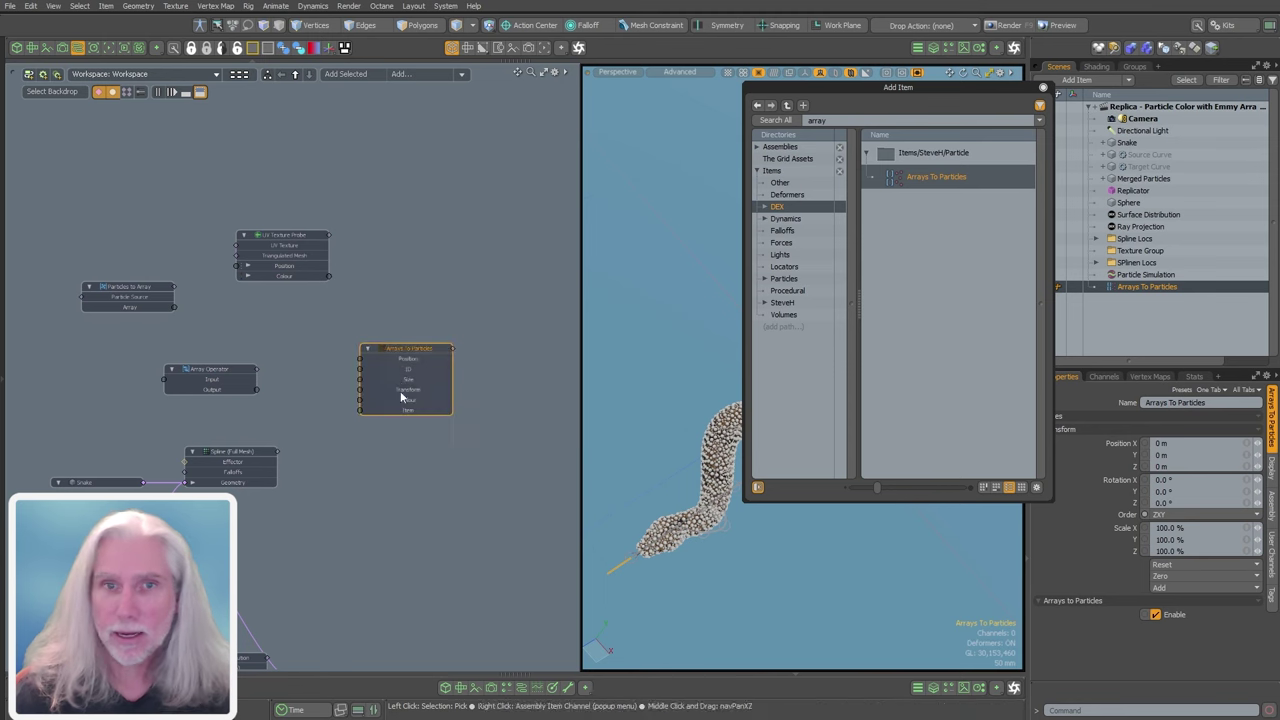
left_click(1043, 87)
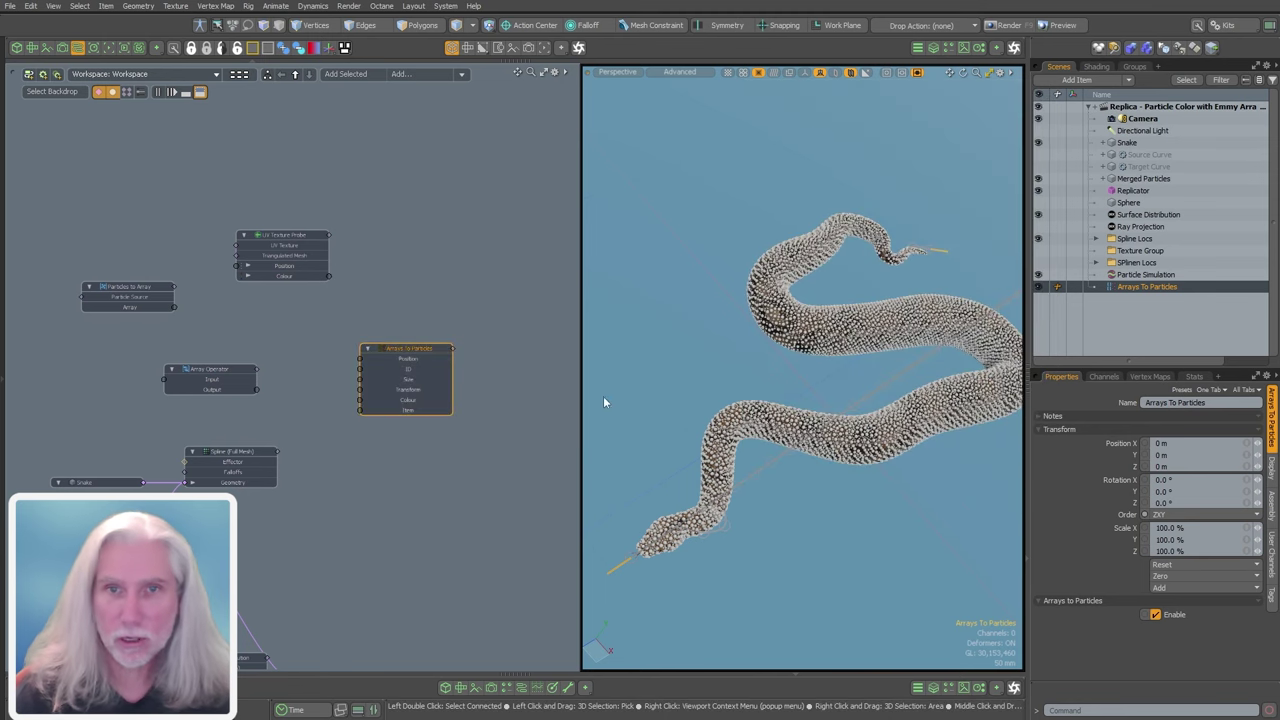
- Enlarge the schematic area and rearrange the Array Operator and Particles to Array nodes to make room for connections
left_click_drag(585, 410, 664, 420)
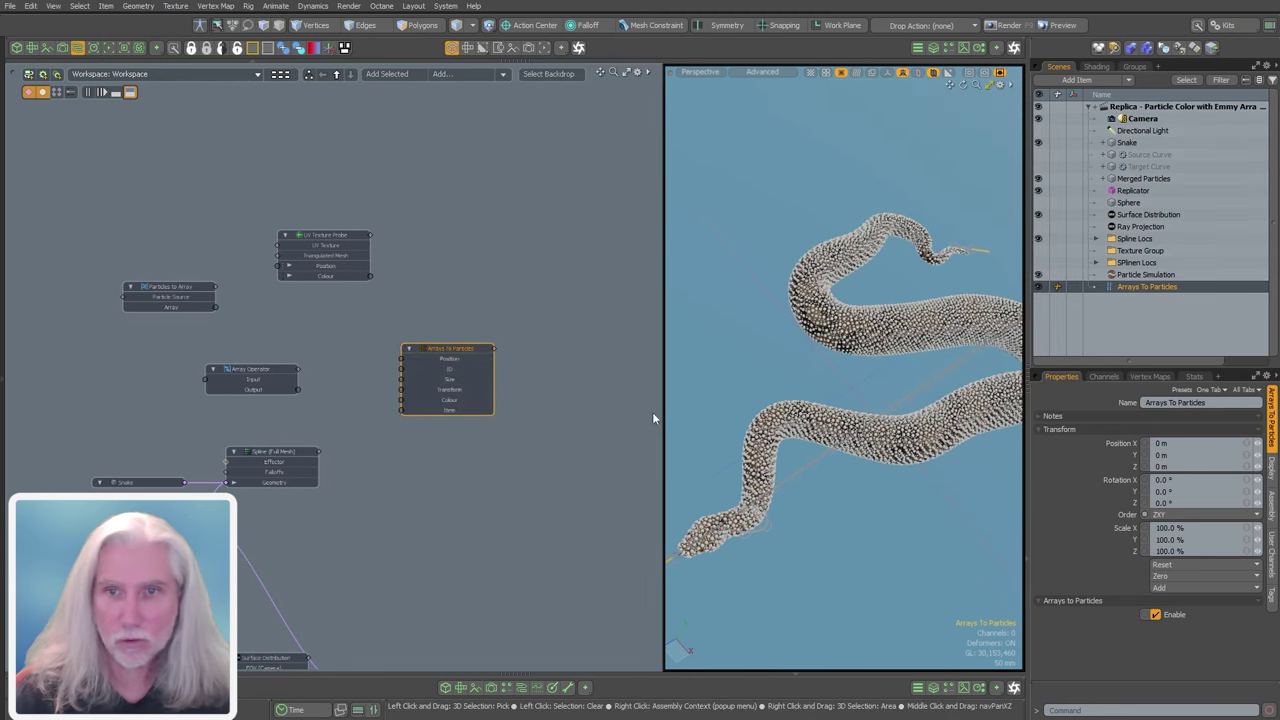
left_click_drag(400, 317, 478, 322, "ctrl+alt")
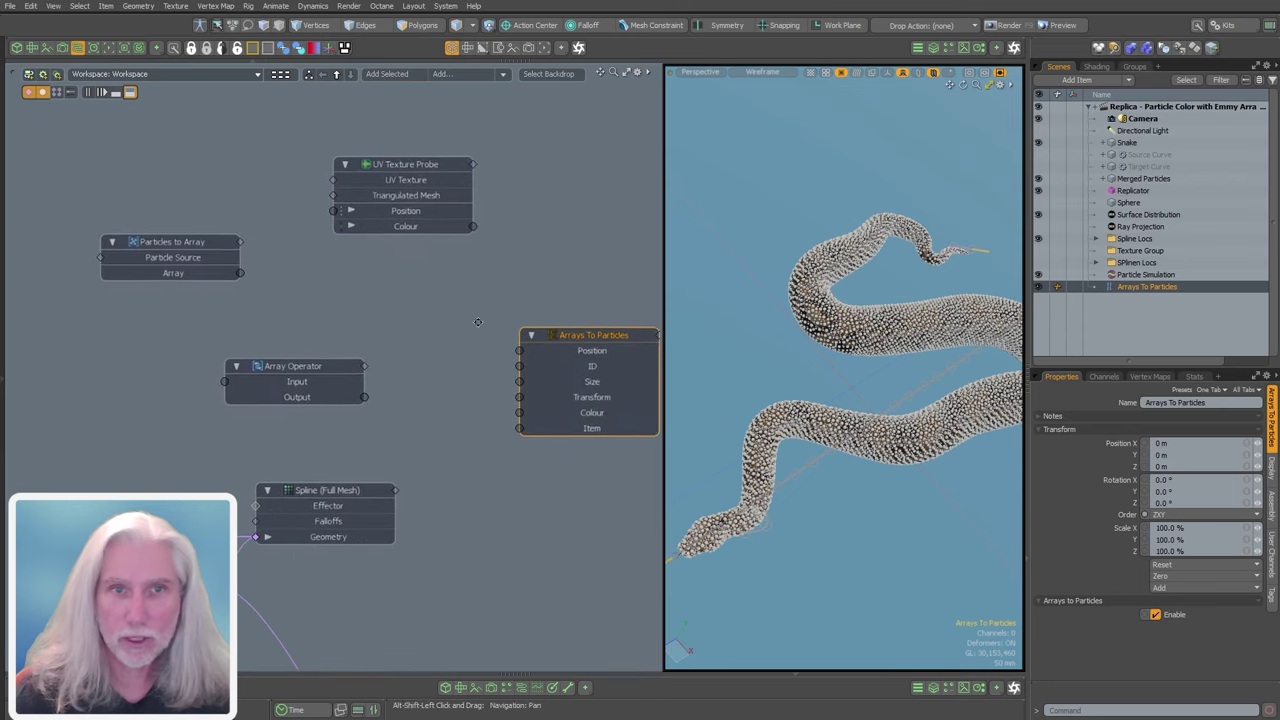
left_click(348, 293)
left_click_drag(316, 363, 382, 350)
left_click_drag(204, 259, 233, 270)
- Connect Merged Particles to the Particle Source input of Particles to Array and tidy the surrounding nodes
left_click_drag(162, 393, 259, 317, "alt+shift")
left_click_drag(220, 377, 257, 317, "alt+shift")
left_click_drag(257, 317, 274, 350, "ctrl+alt")
left_click_drag(290, 442, 290, 154)
left_click_drag(348, 144, 435, 159)
- Space out Array Operator and Arrays To Particles, and connect the Array output of Particles to Array to the operator's Input
left_click_drag(545, 225, 350, 321, "alt+shift")
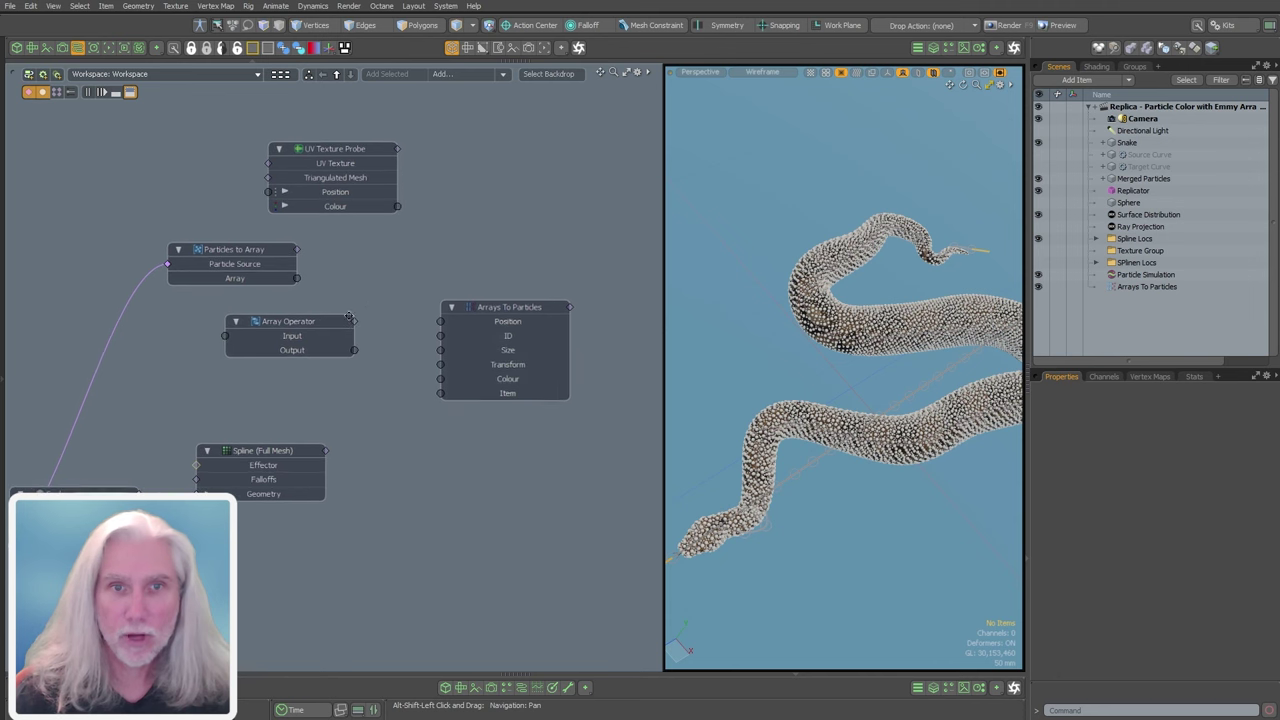
left_click_drag(504, 304, 591, 289)
left_click_drag(294, 325, 381, 308)
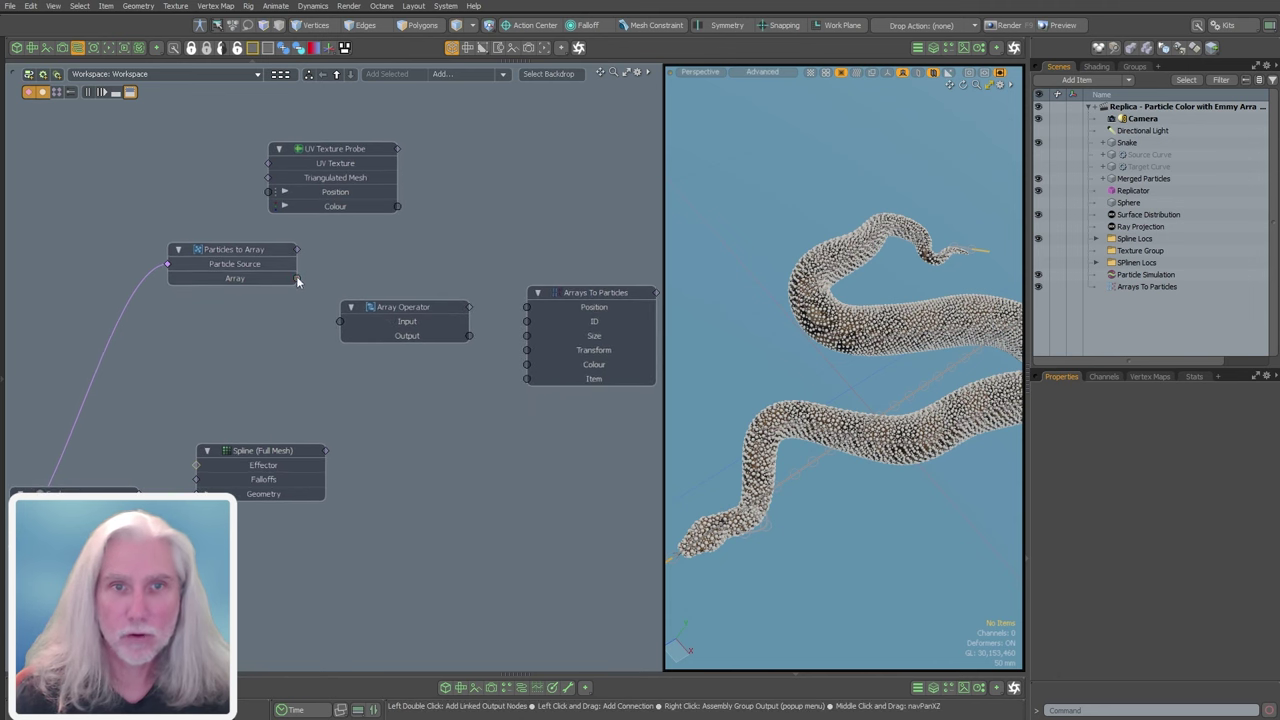
left_click_drag(297, 278, 364, 323)
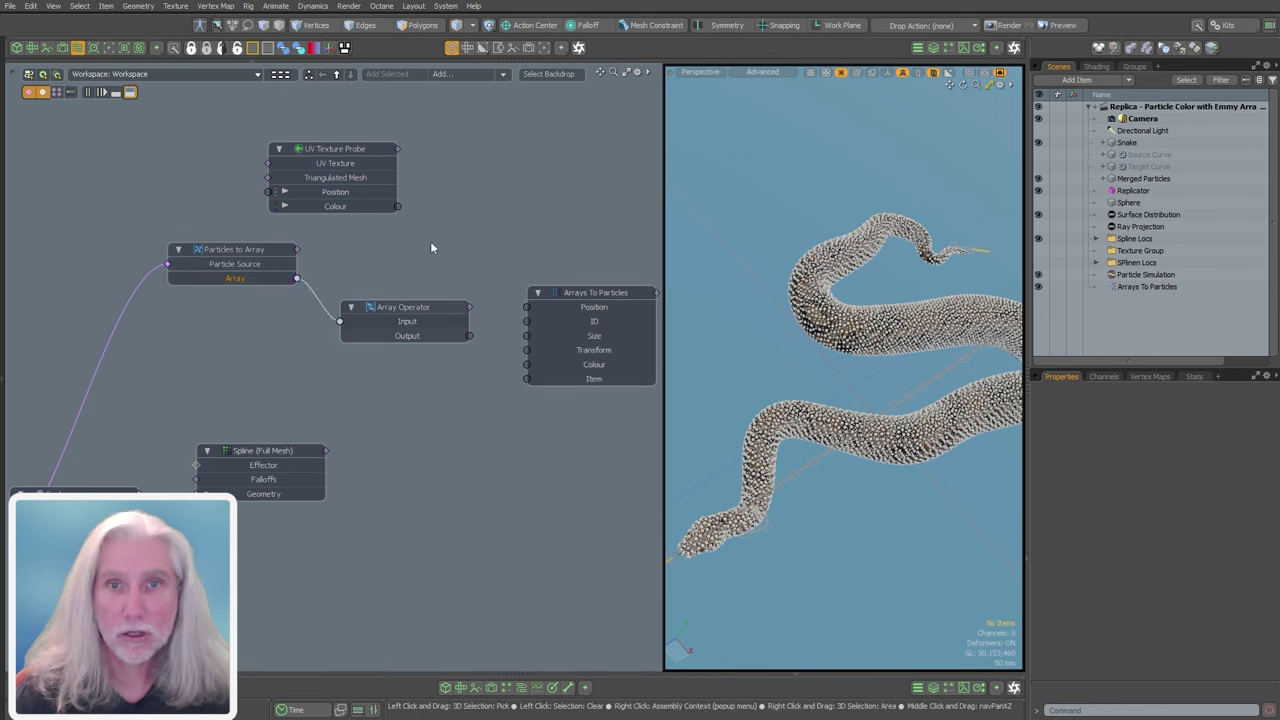
- Detach the Particles to Array link from the Array Operator's Input
left_click(344, 151)
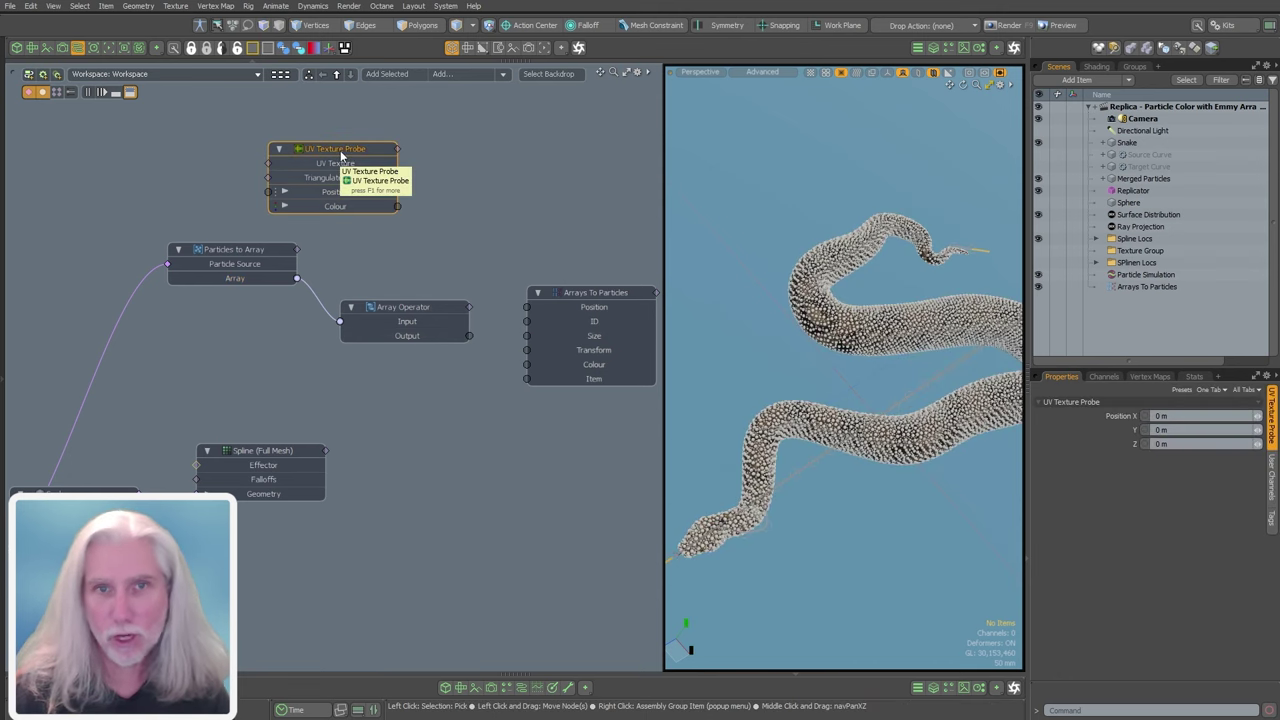
left_click(436, 264)
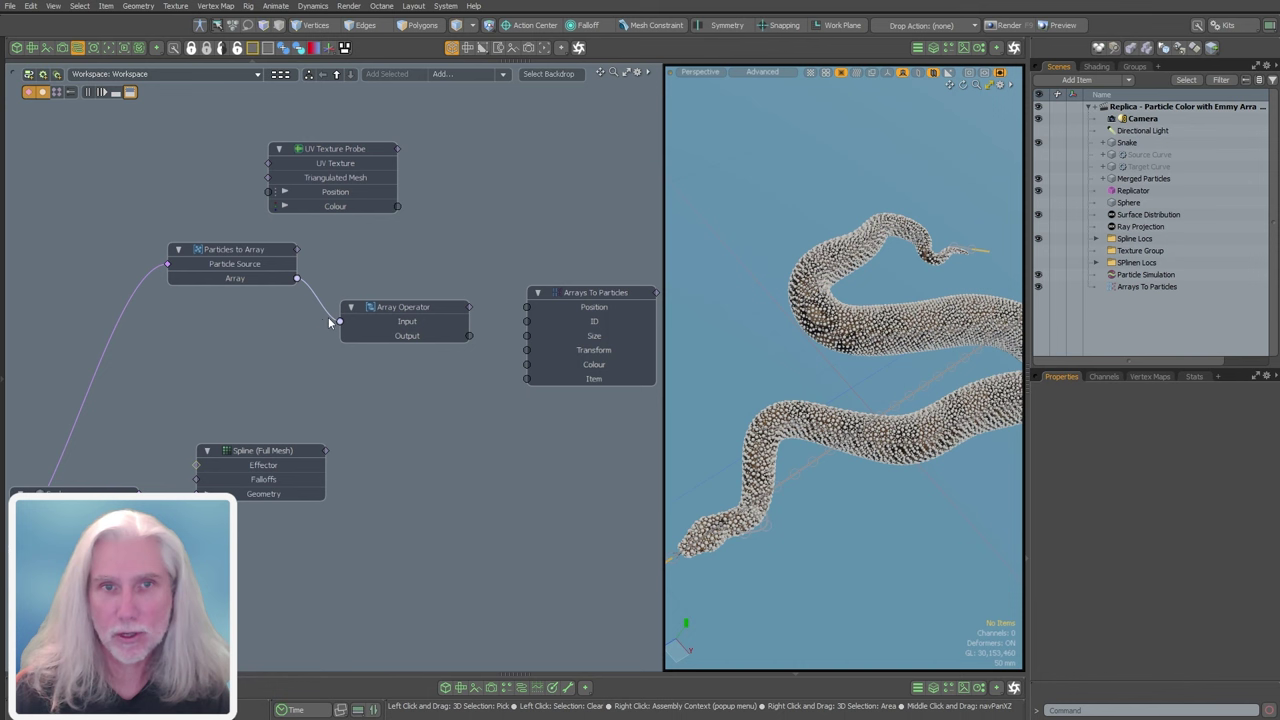
left_click_drag(328, 317, 421, 312)
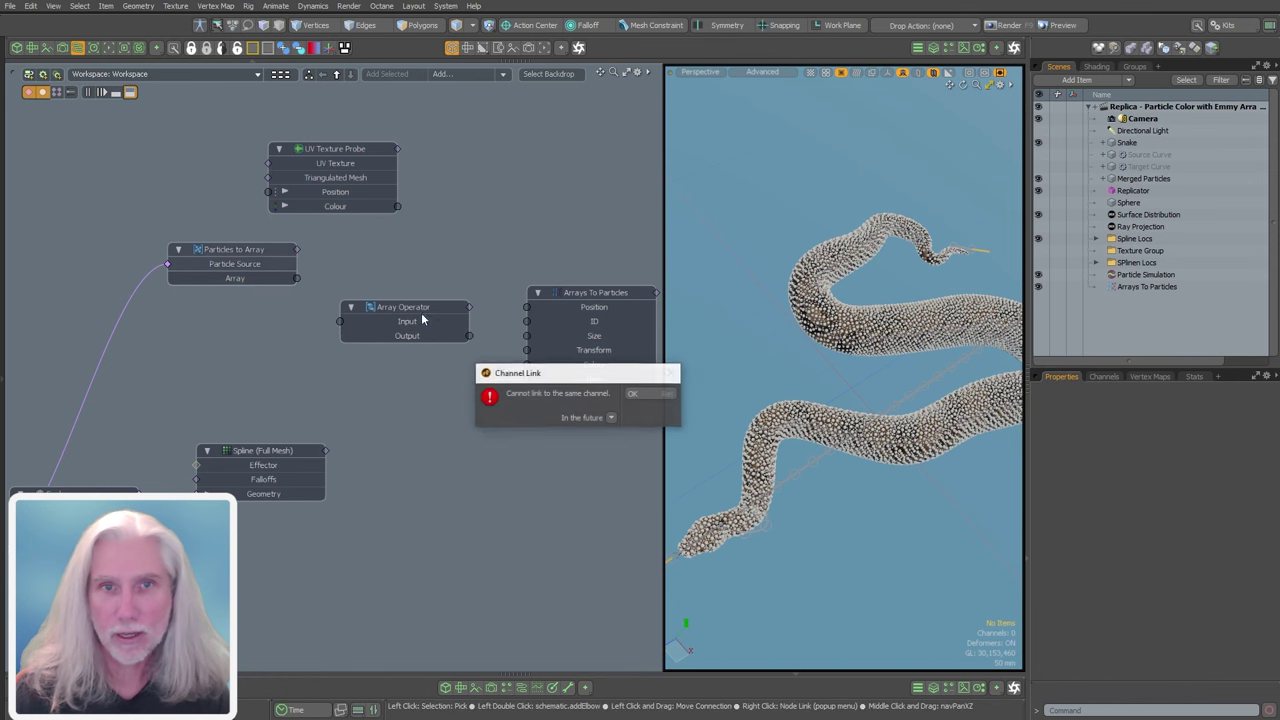
left_click(428, 311)
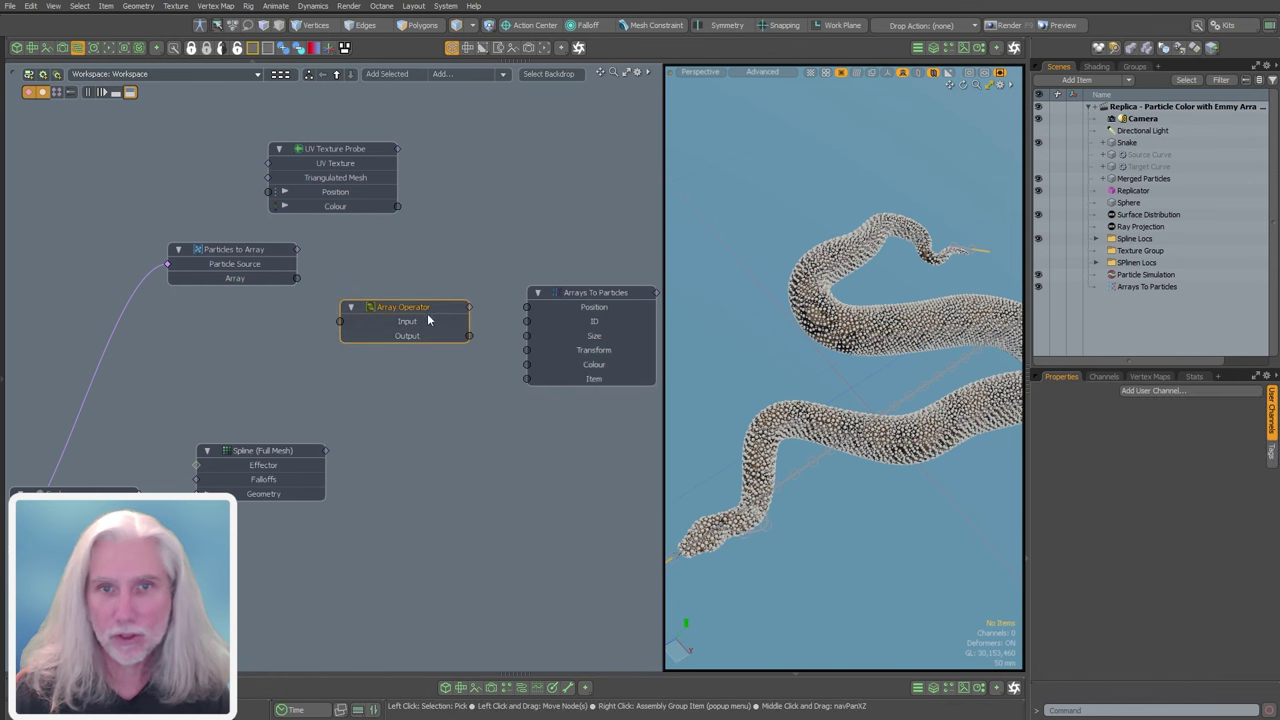
left_click(1106, 377)
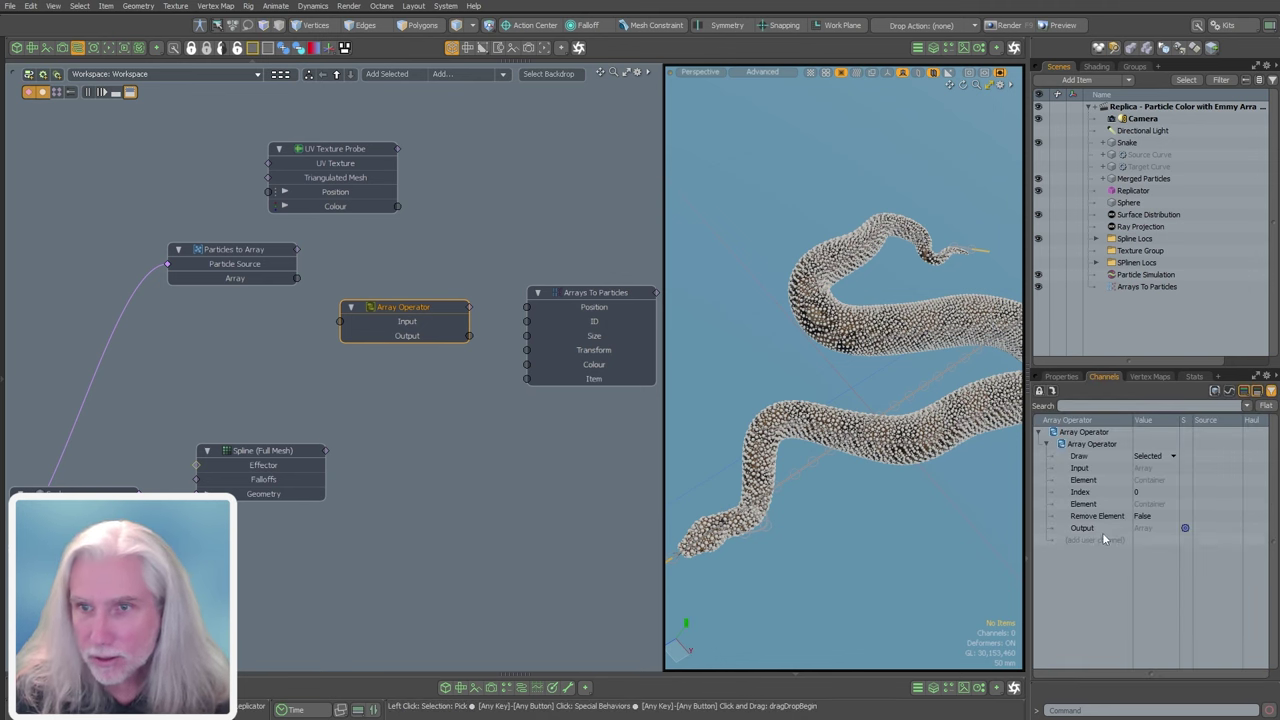
left_click(399, 405)
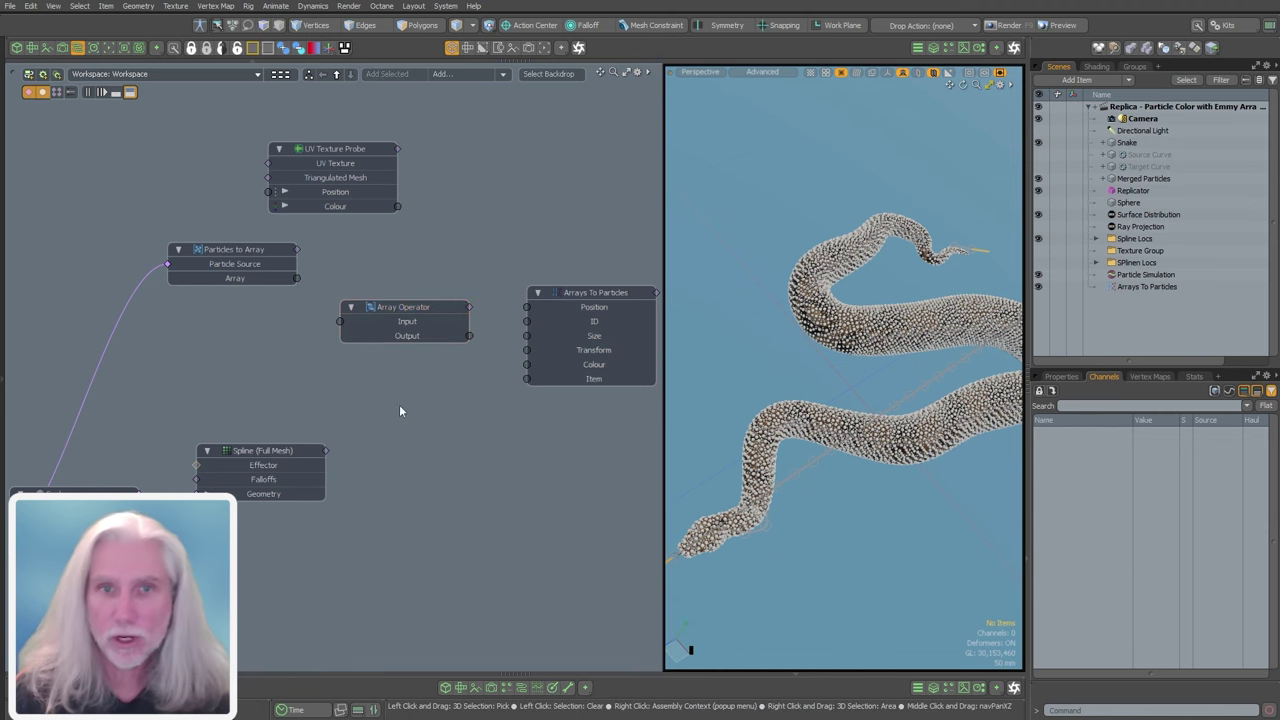
left_click_drag(449, 307, 435, 307)
left_click(398, 309)
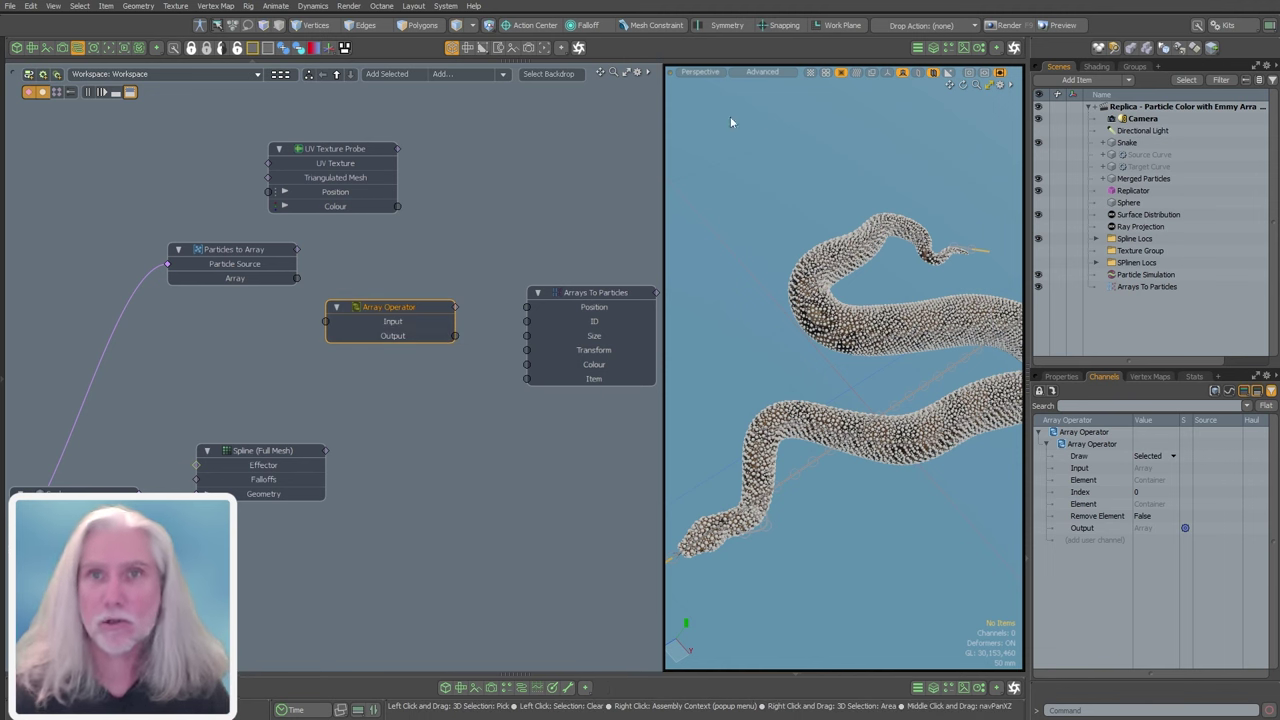
- Replace the 3D viewport with the render preview and widen the schematic beside it
left_click(78, 49)
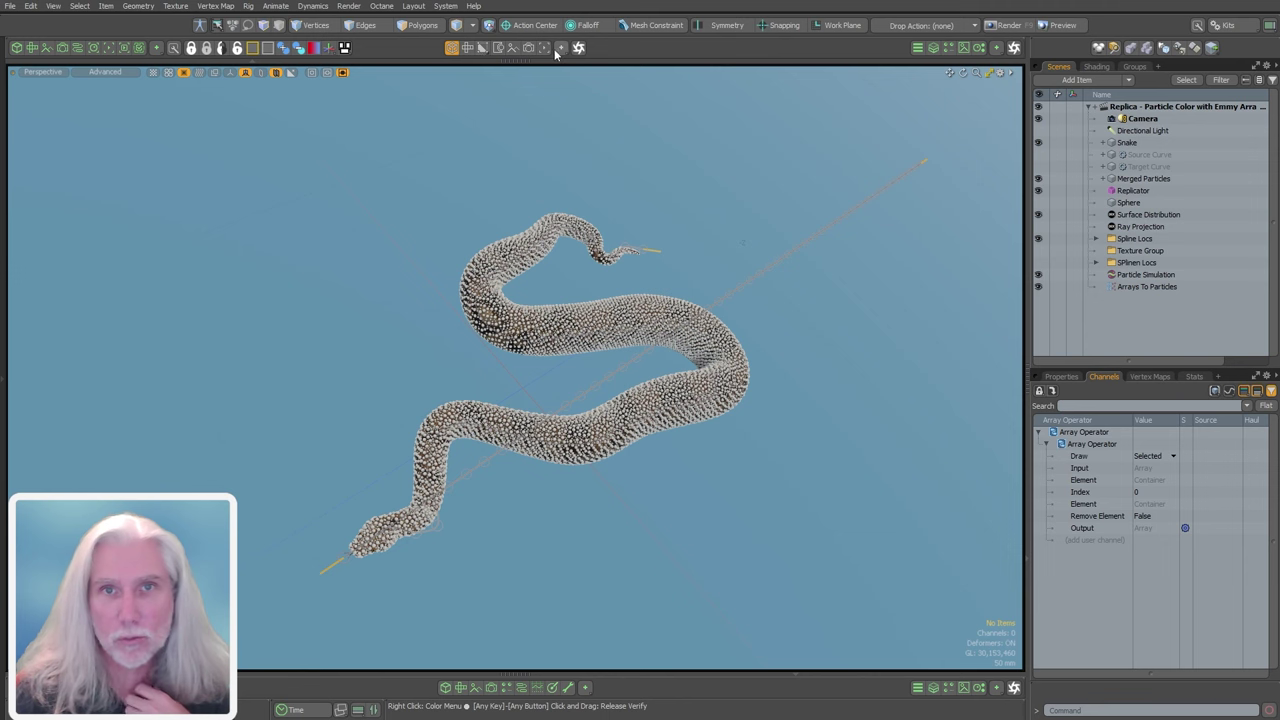
left_click(545, 48)
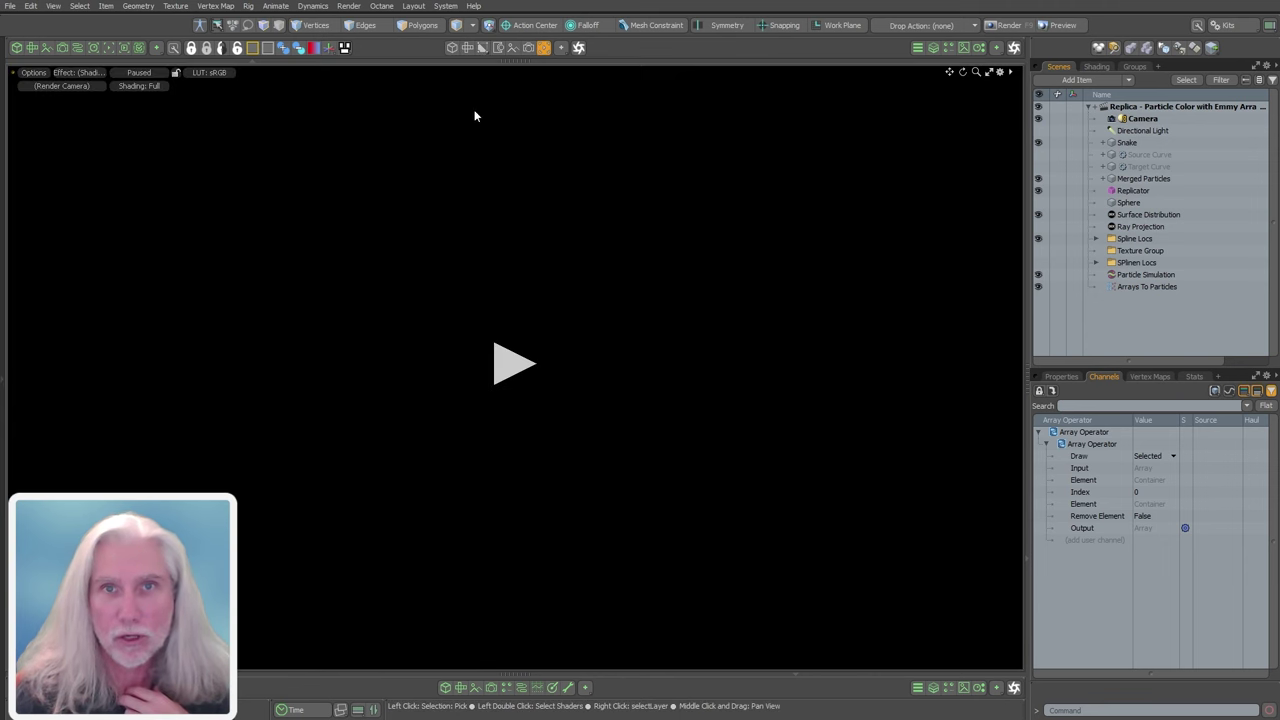
left_click(77, 48)
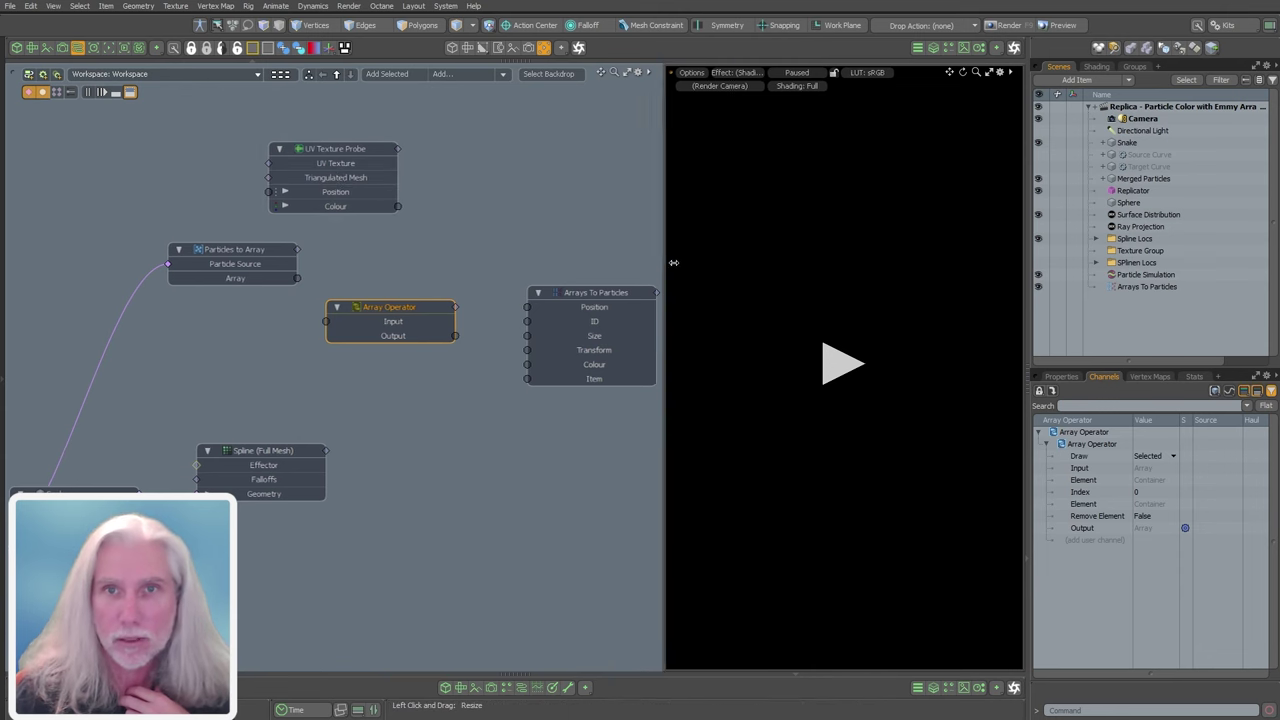
left_click_drag(663, 262, 832, 262)
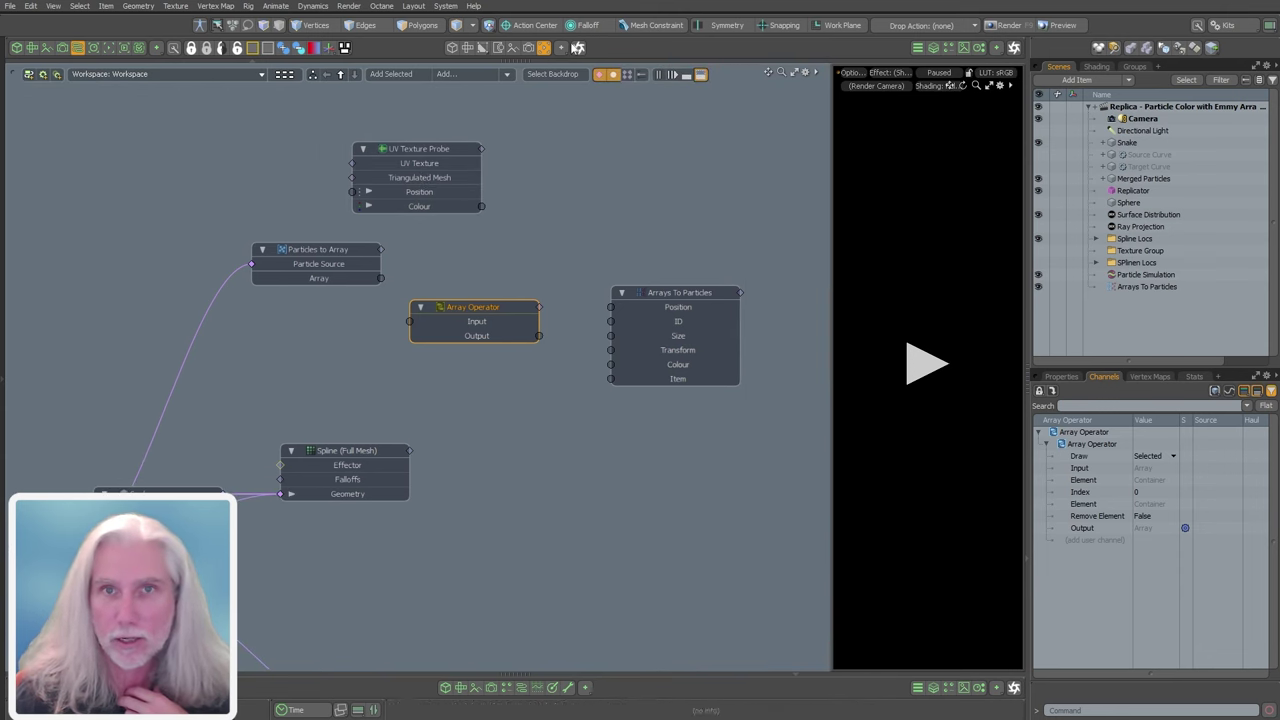
- Reconnect the Array output of Particles to Array to the Array Operator's Input
scroll(440, 450, "up", 3)
left_click(466, 440)
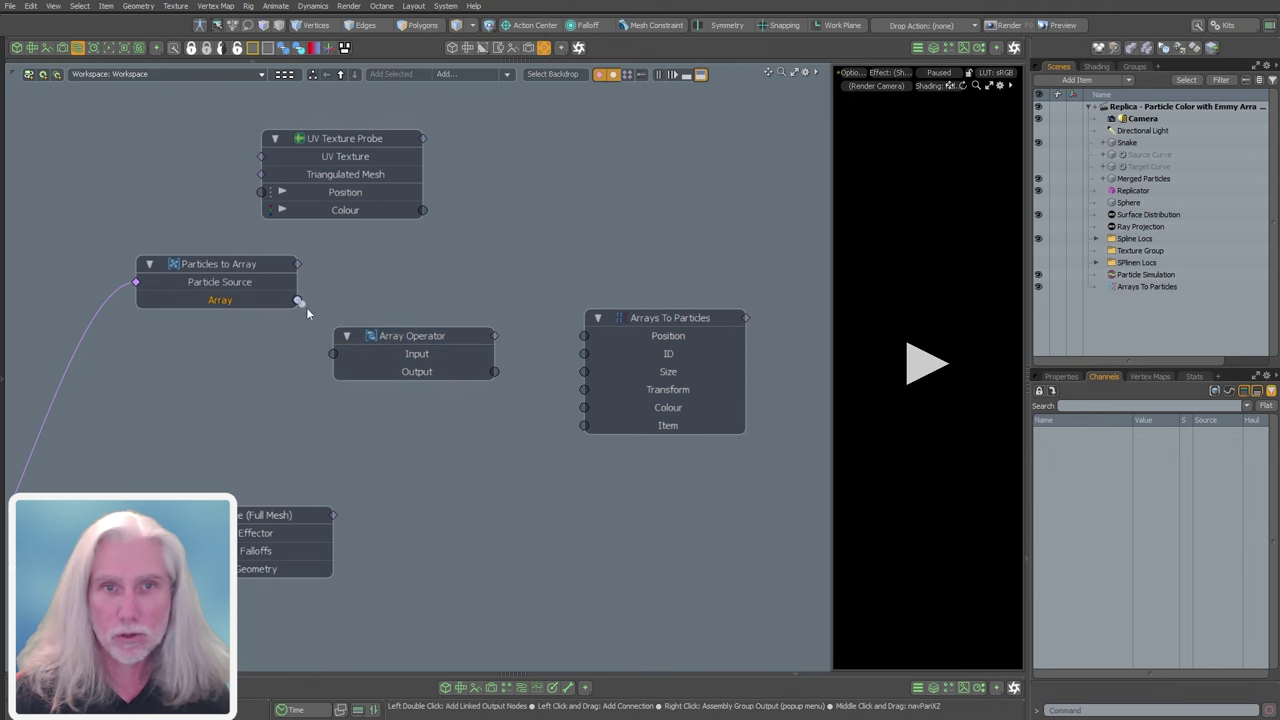
left_click_drag(327, 366, 338, 355)
left_click_drag(567, 277, 575, 305, "alt+shift")
scroll(575, 305, "down", 1)
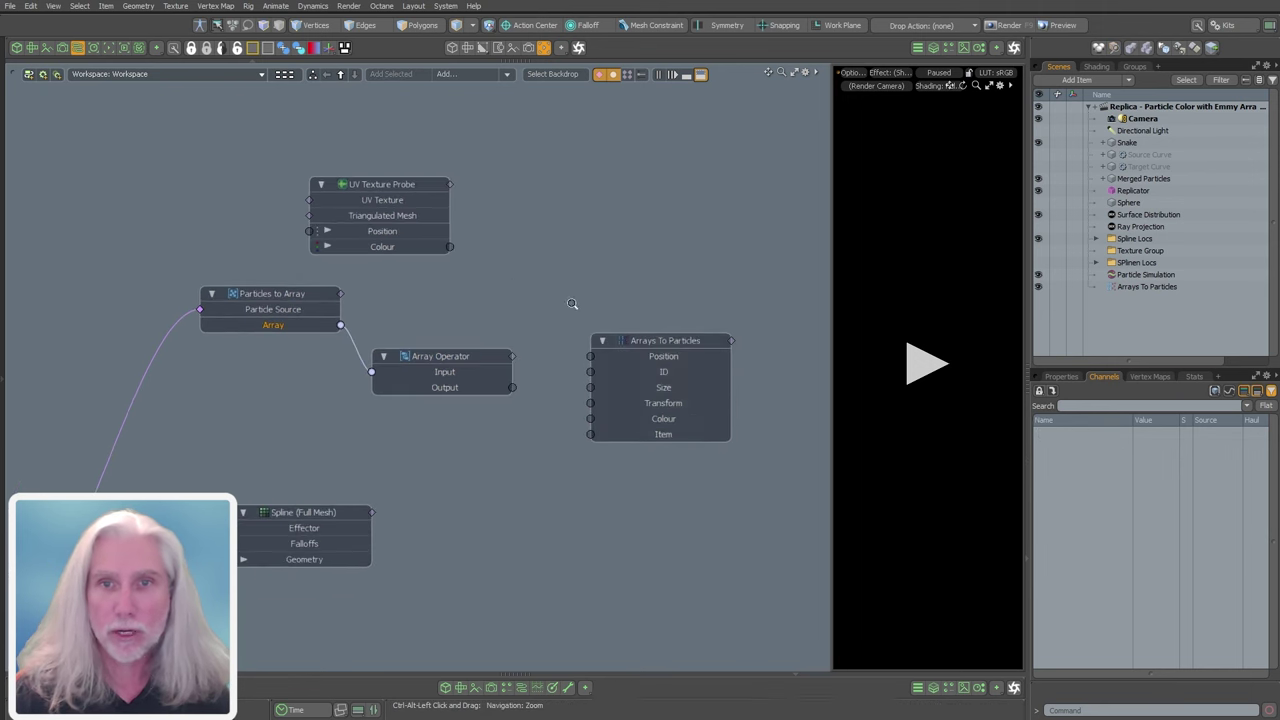
- Spread the Arrays To Particles and UV Texture Probe nodes farther away from the Array Operator
left_click_drag(682, 317, 779, 271, "alt+shift")
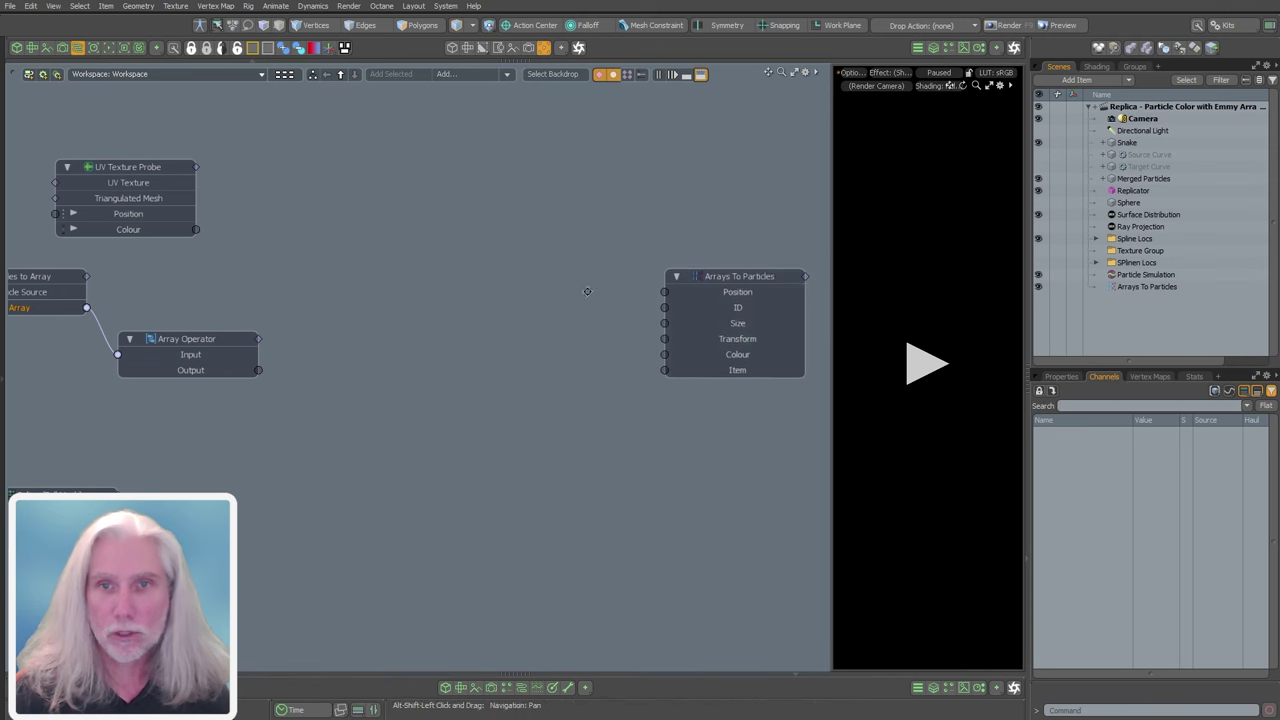
left_click_drag(586, 289, 644, 282, "alt+shift")
left_click_drag(213, 163, 526, 225)
left_click_drag(475, 316, 538, 328, "alt+shift")
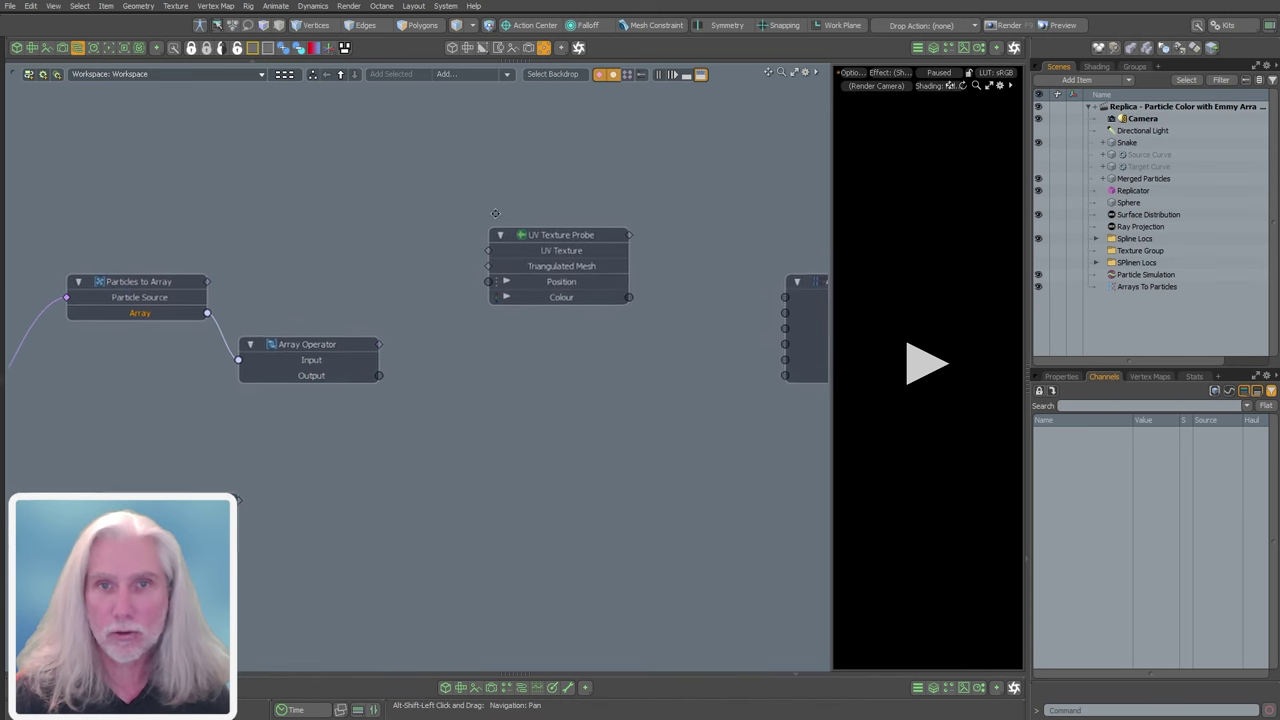
left_click_drag(434, 337, 565, 275, "alt+shift")
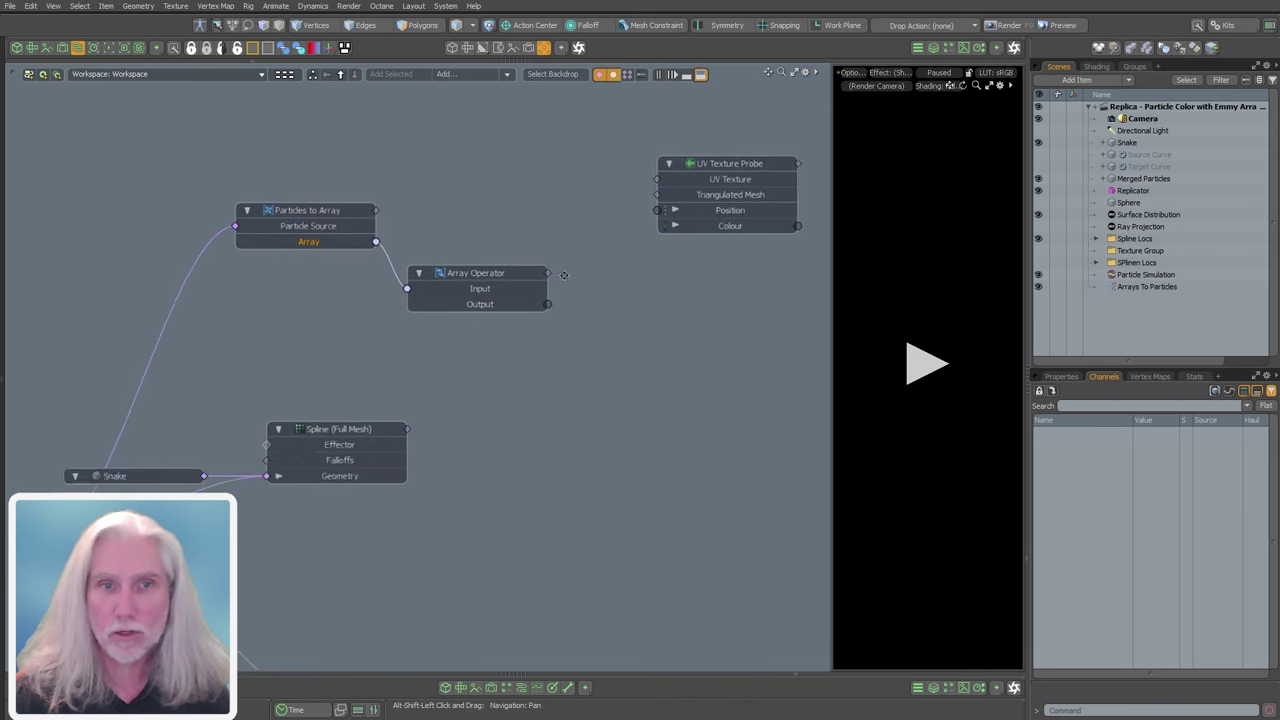
- Bring the Snake node near the UV Texture Probe and connect it to the Triangulated Mesh input
scroll(566, 279, "down", 3)
left_click_drag(288, 414, 484, 216)
scroll(573, 214, "up", 4)
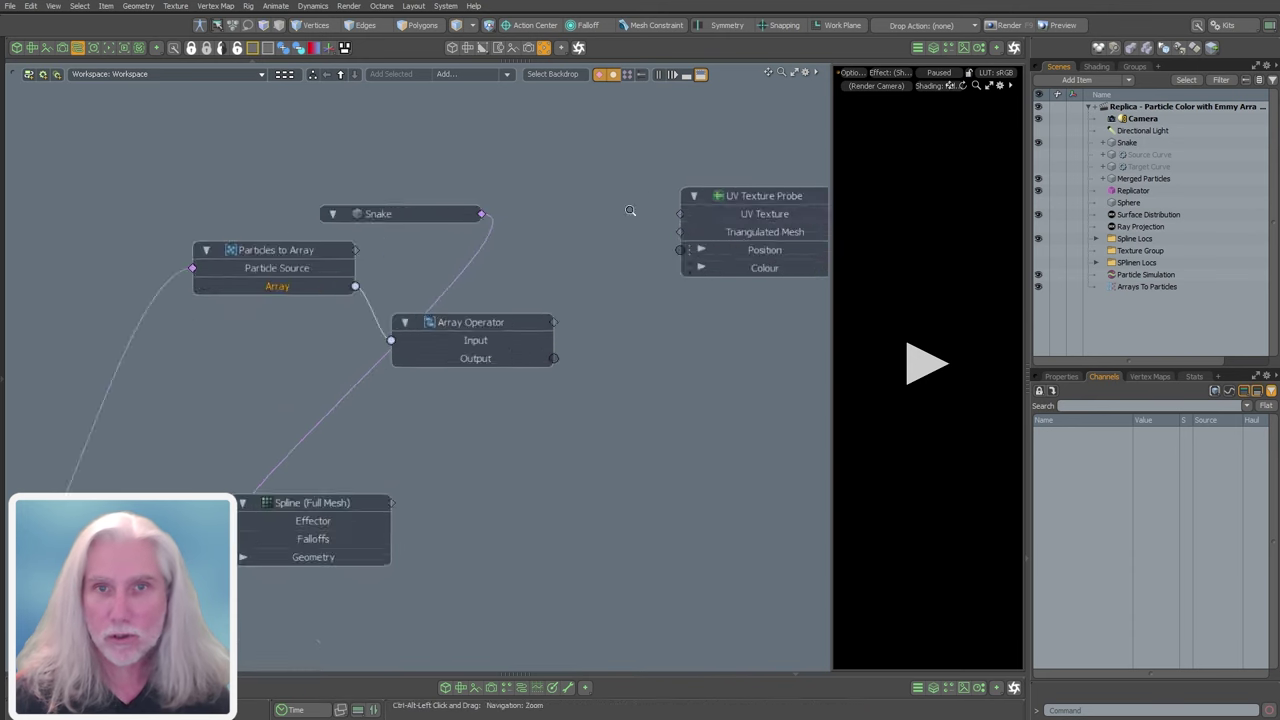
left_click_drag(570, 230, 359, 324, "alt+shift")
left_click_drag(513, 330, 521, 325)
- Move the Snake node back out of the way and lower the Array Operator below the Snake connection
left_click_drag(173, 271, 135, 493, "alt+shift")
left_click_drag(164, 474, 405, 338, "alt+shift")
left_click_drag(395, 350, 36, 434)
left_click_drag(431, 326, 5, 511, "alt+shift")
scroll(510, 290, "down", 1)
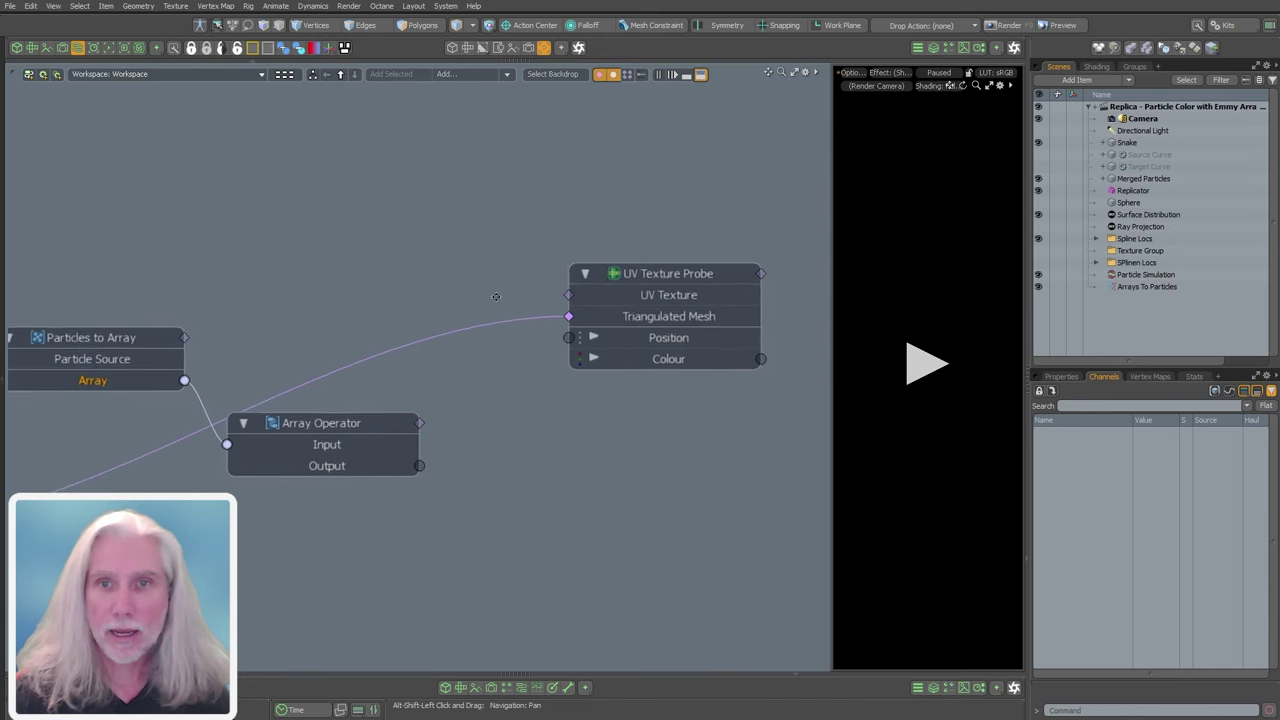
left_click_drag(496, 297, 529, 286, "alt+shift")
scroll(529, 286, "down", 2)
left_click_drag(679, 312, 631, 298, "alt+shift")
left_click_drag(352, 368, 352, 405)
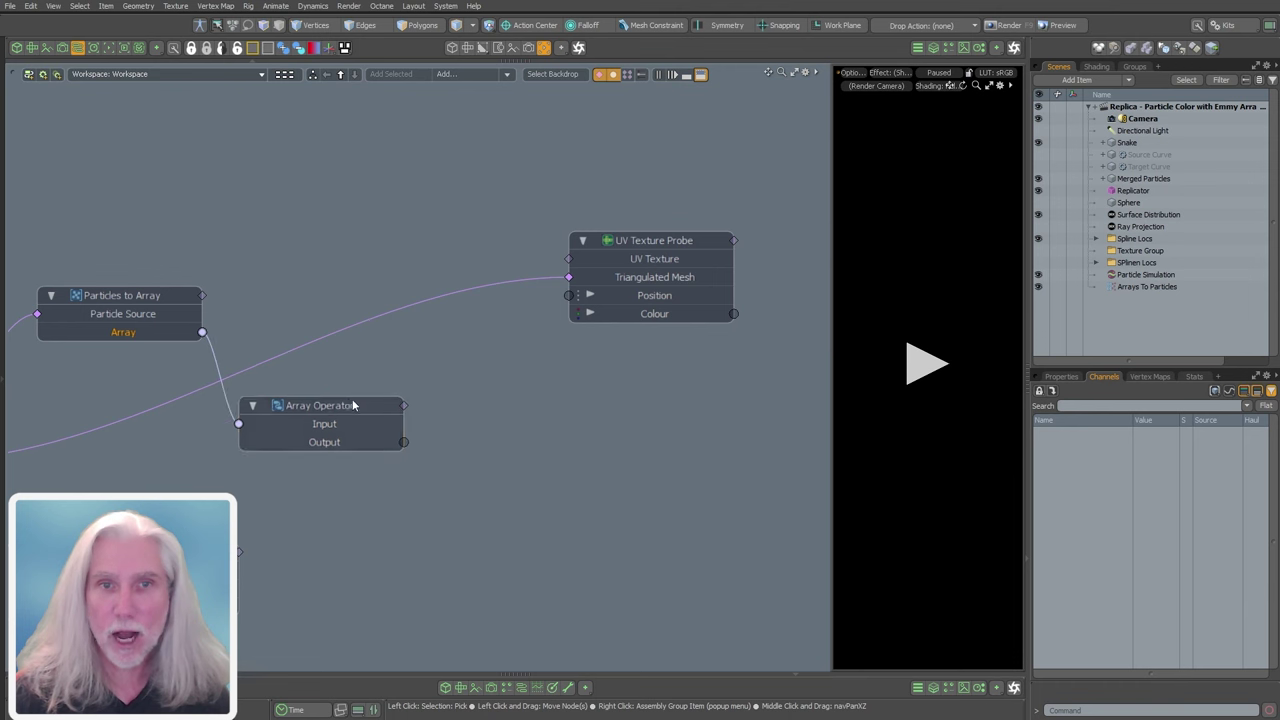
left_click(500, 391)
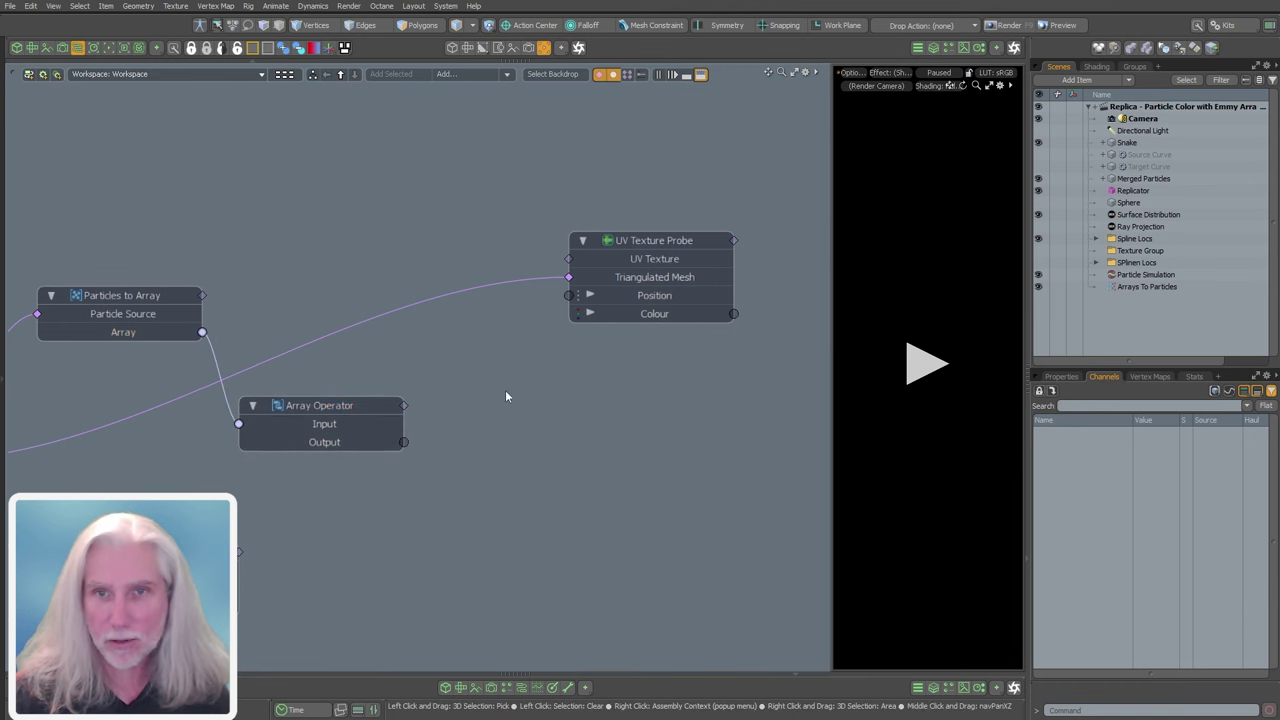
- Add the Snake material's tex_base texture to the schematic and connect it to the UV Texture Probe's UV Texture input
left_click(645, 258)
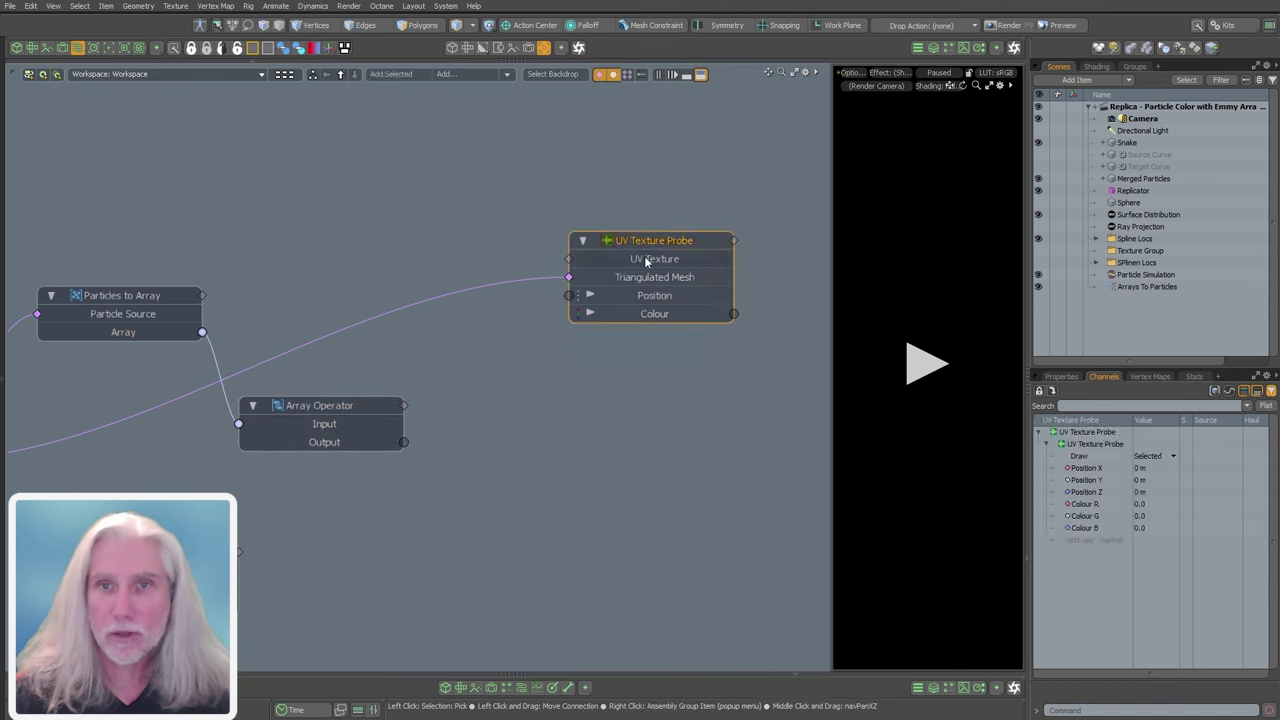
left_click(1096, 66)
left_click(1069, 171)
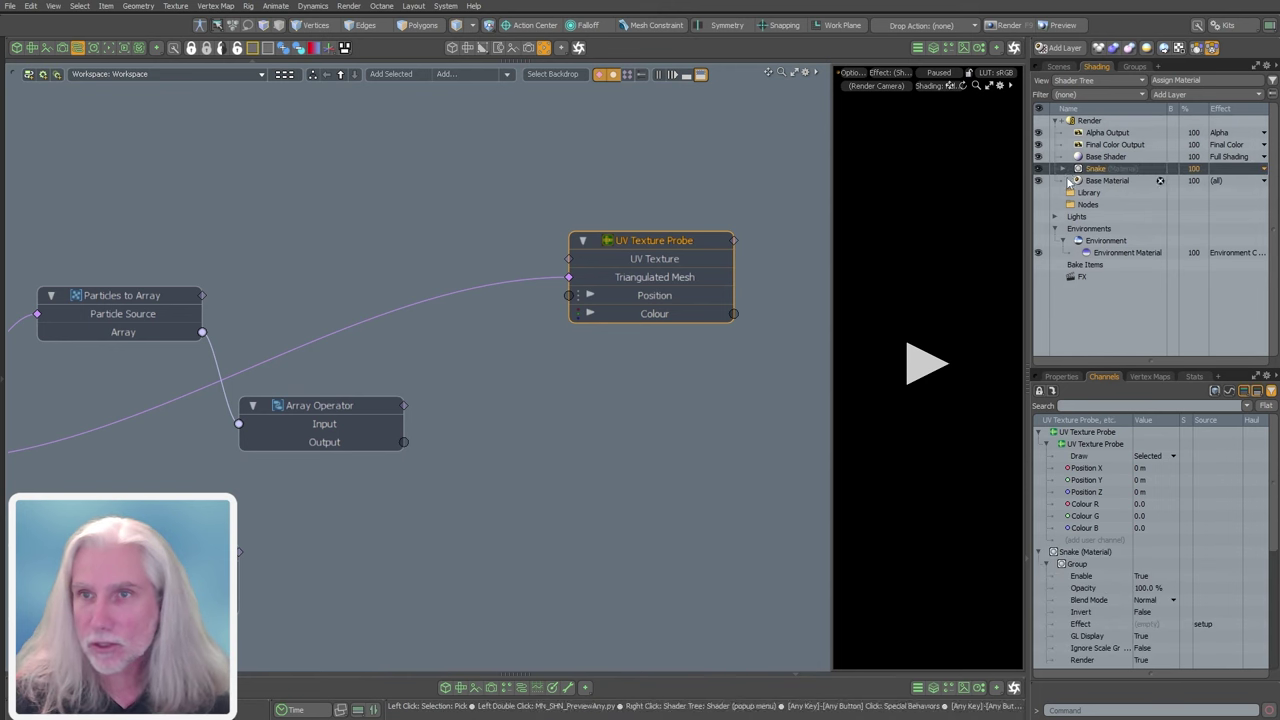
left_click(1063, 169)
left_click(1108, 205)
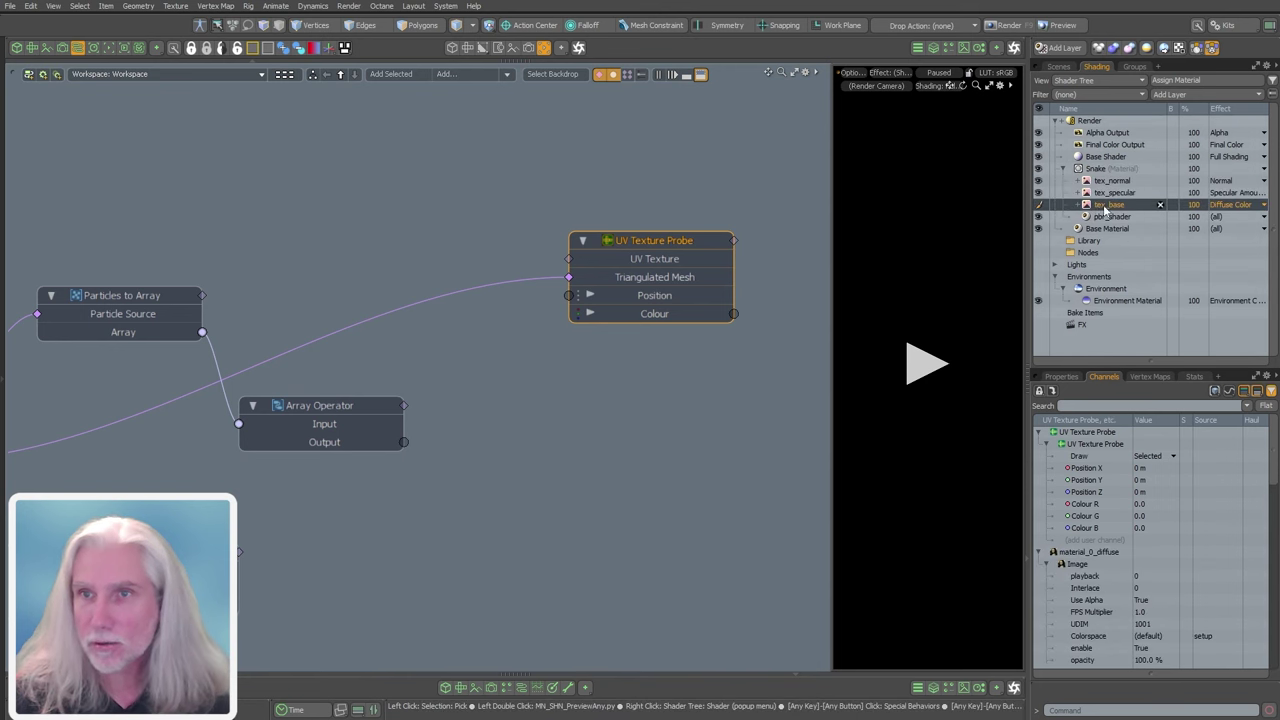
left_click_drag(462, 182, 252, 170)
left_click_drag(415, 176, 341, 140)
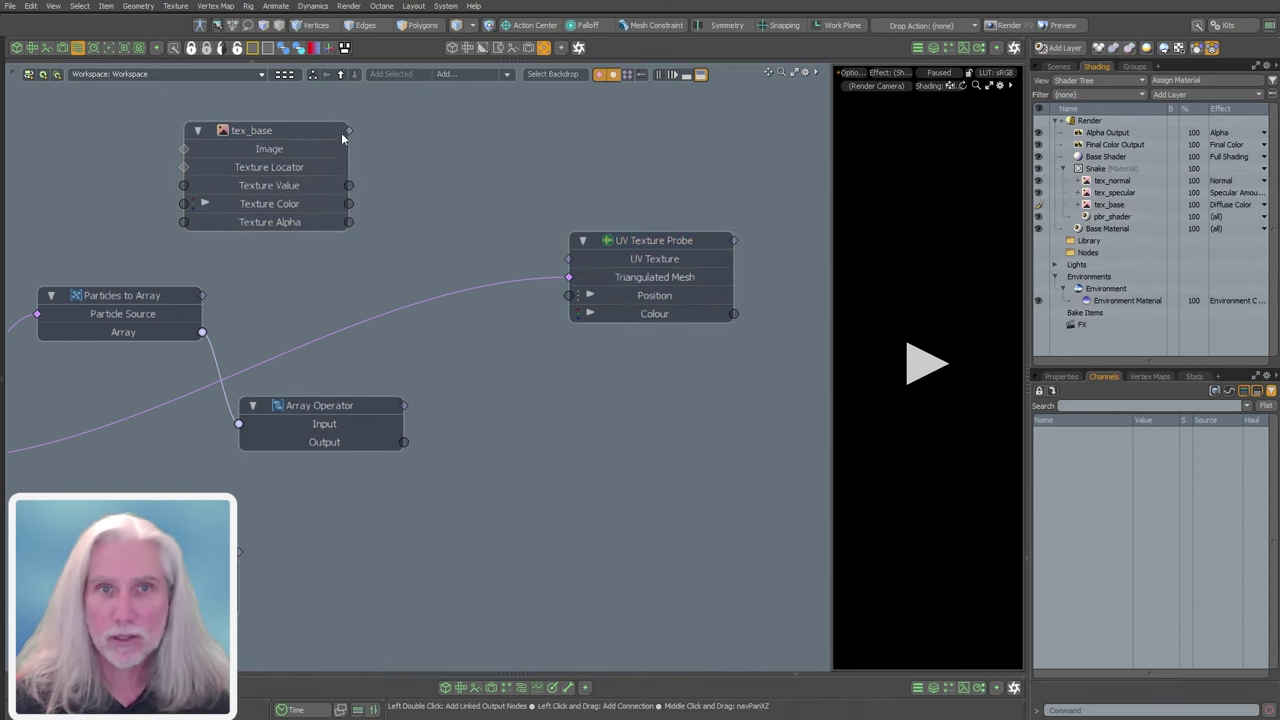
left_click_drag(518, 255, 569, 259)
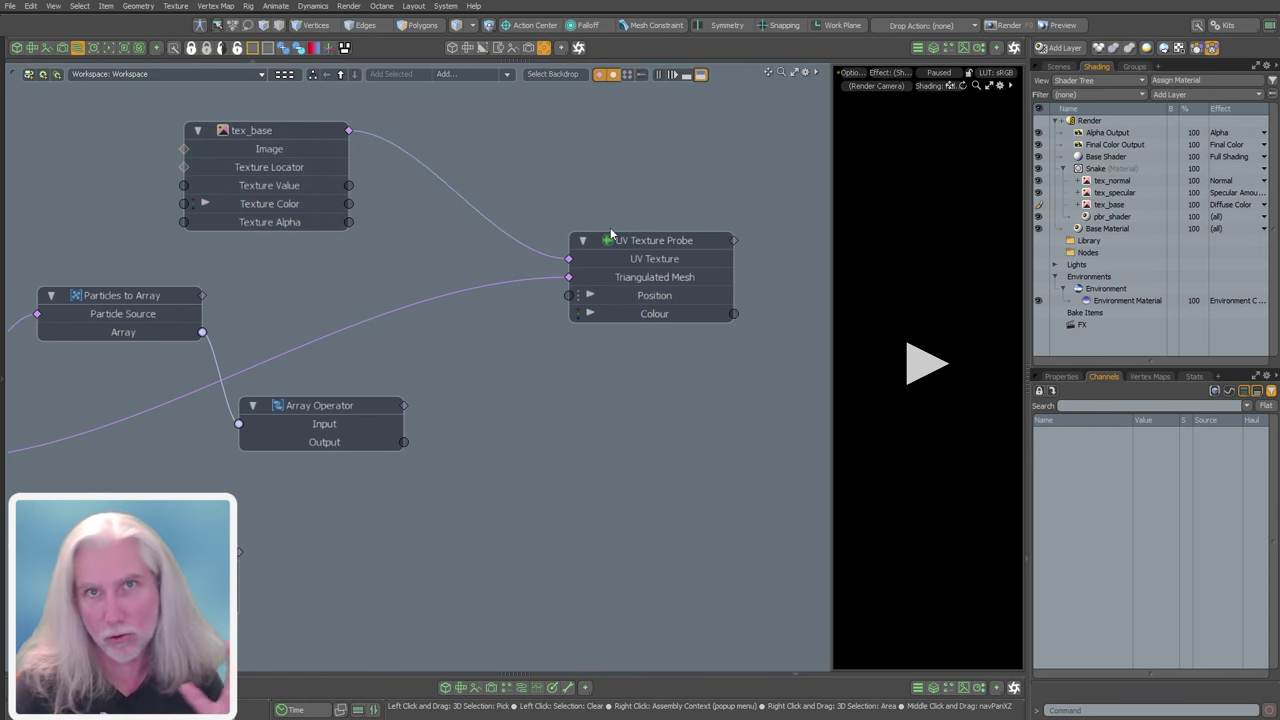
- Expose both Element channels on the Array Operator node and move it between Particles to Array and UV Texture Probe
scroll(430, 275, "down", 1)
left_click(367, 377)
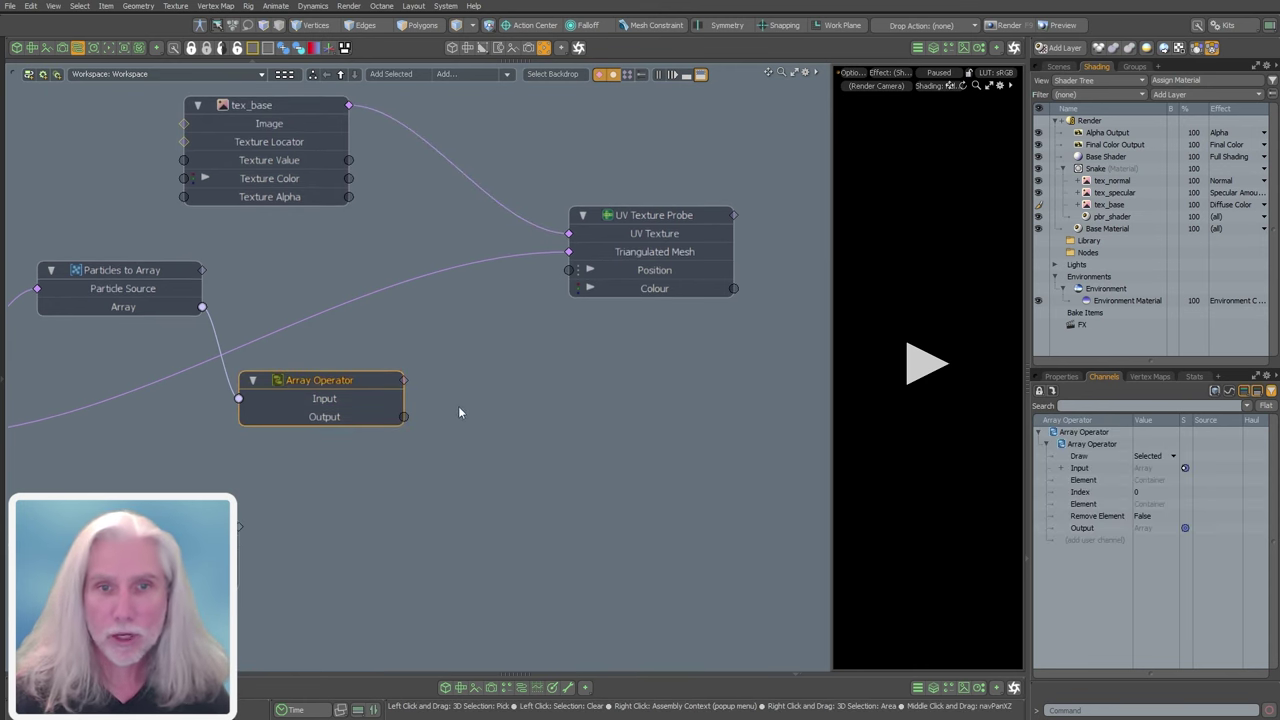
left_click_drag(1084, 484, 436, 469)
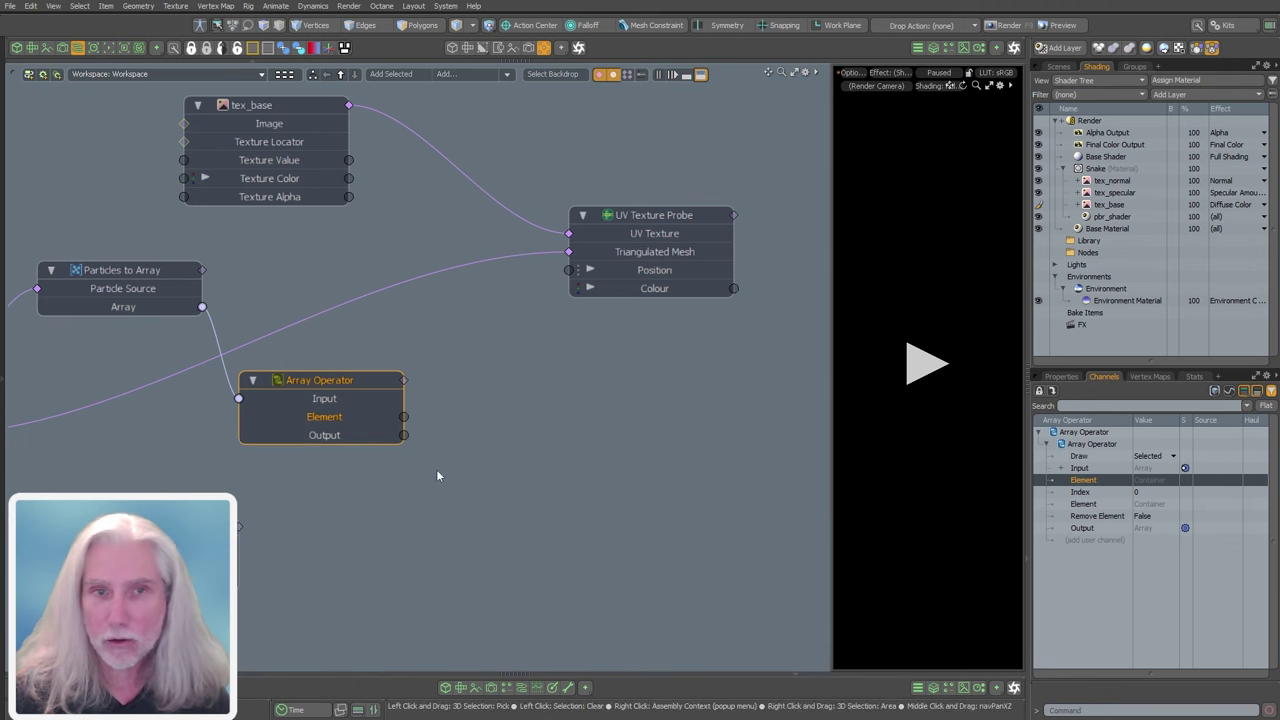
left_click_drag(1084, 505, 389, 454)
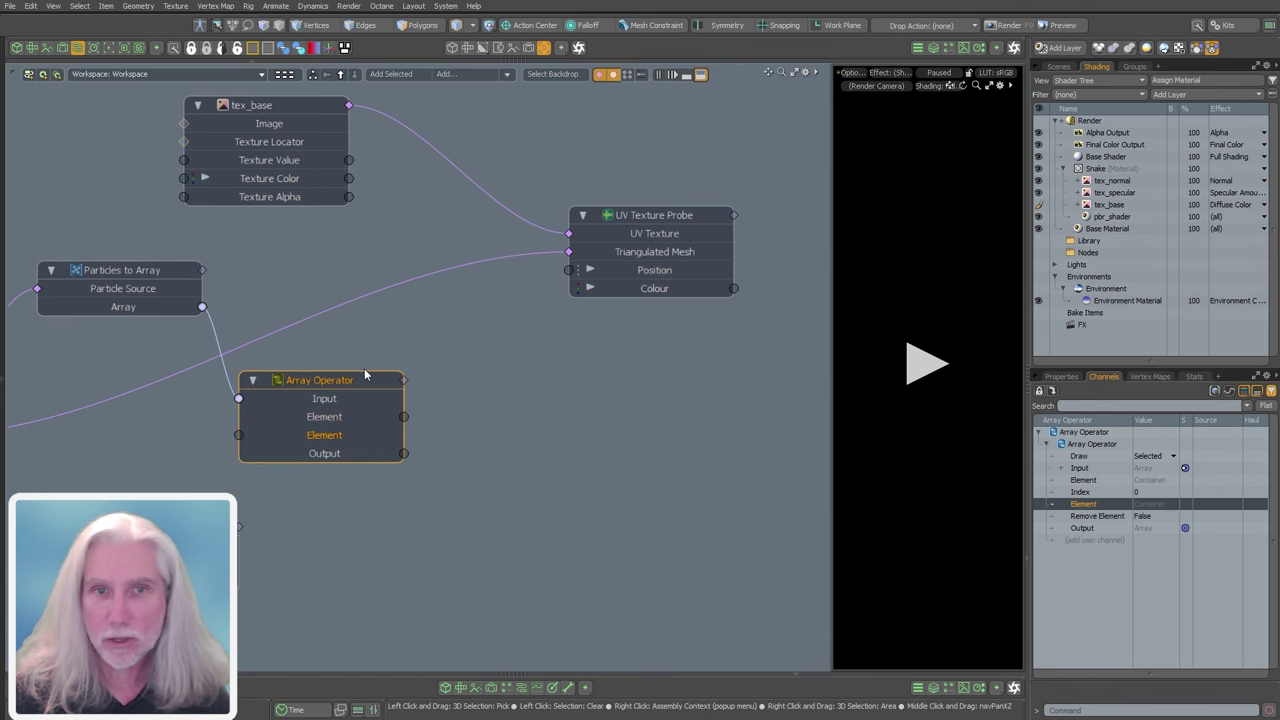
left_click_drag(364, 376, 416, 372)
left_click(540, 410)
left_click(392, 364)
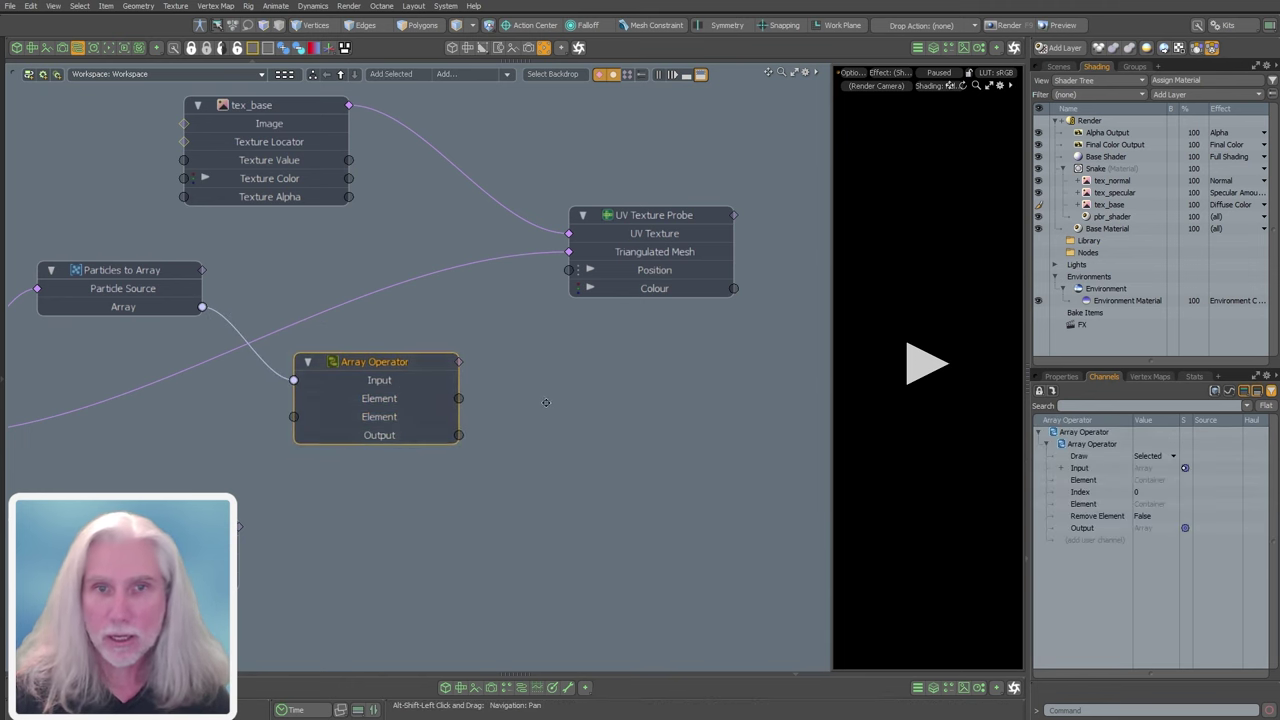
left_click_drag(546, 403, 526, 426, "alt")
left_click(524, 427)
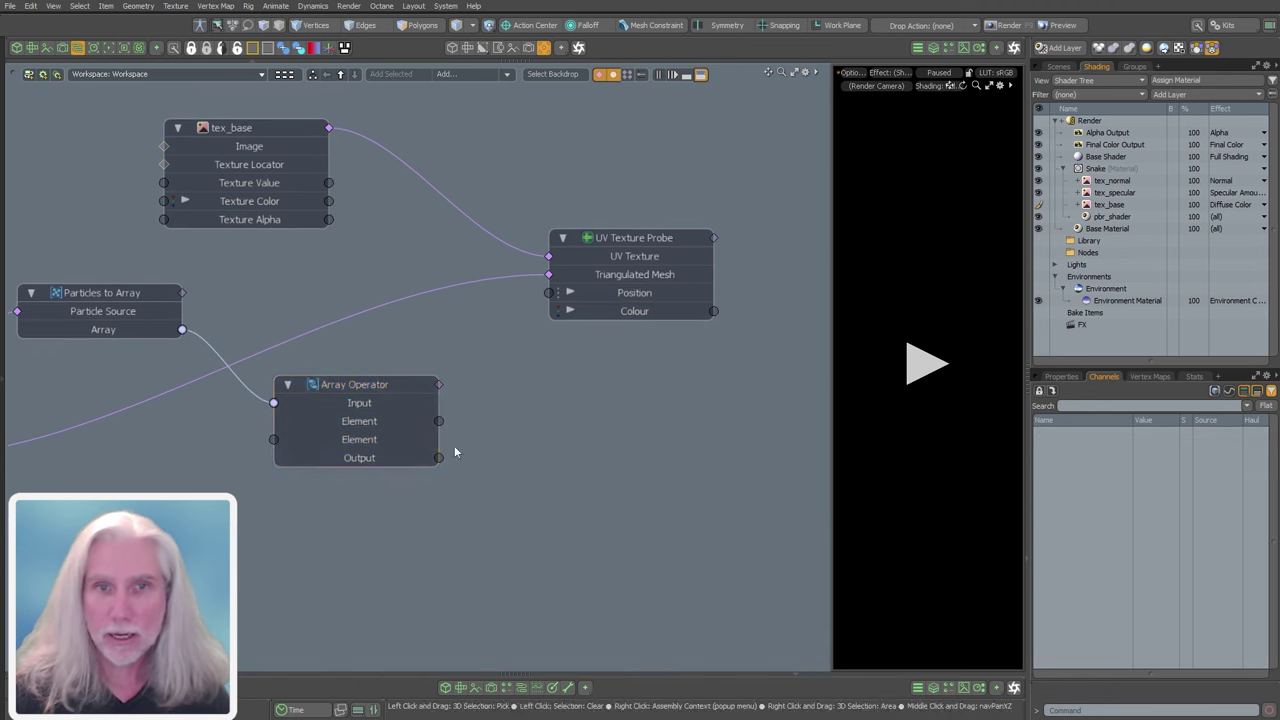
- Split the Array Operator's input-side Element and Output channels off into a separate node section
left_click(367, 459)
left_click(358, 440, "ctrl")
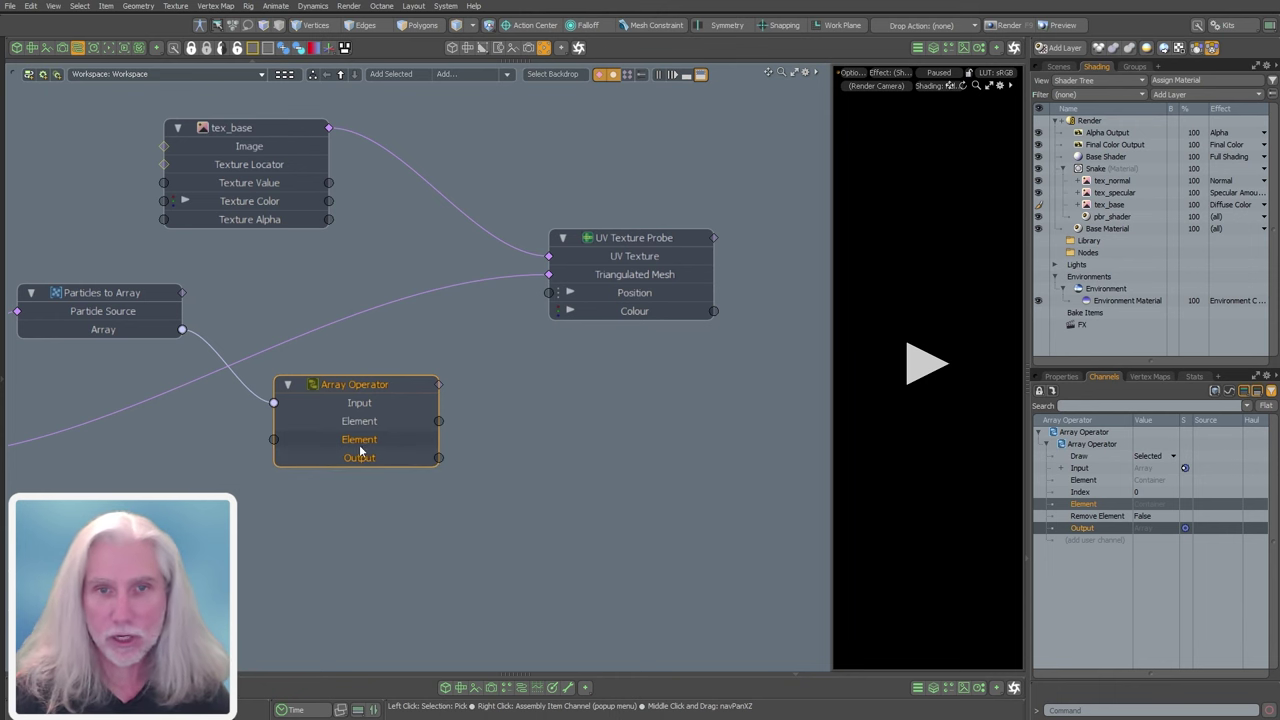
right_click(360, 449)
left_click(354, 492)
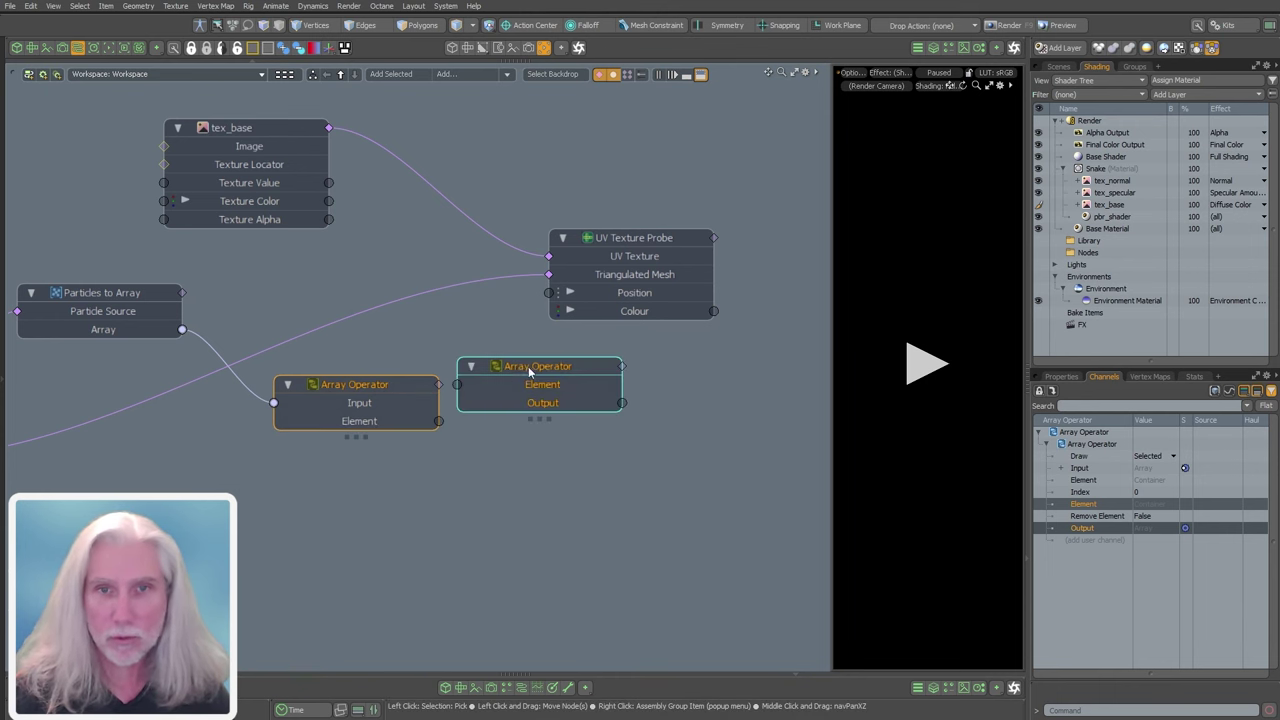
- Place the split Array Operator section between UV Texture Probe and Arrays To Particles, moving Arrays To Particles farther out
left_click_drag(528, 367, 773, 389)
middle_click_drag(780, 389, 577, 400)
left_click_drag(686, 303, 611, 314, "alt")
left_click_drag(611, 314, 537, 309, "ctrl+alt")
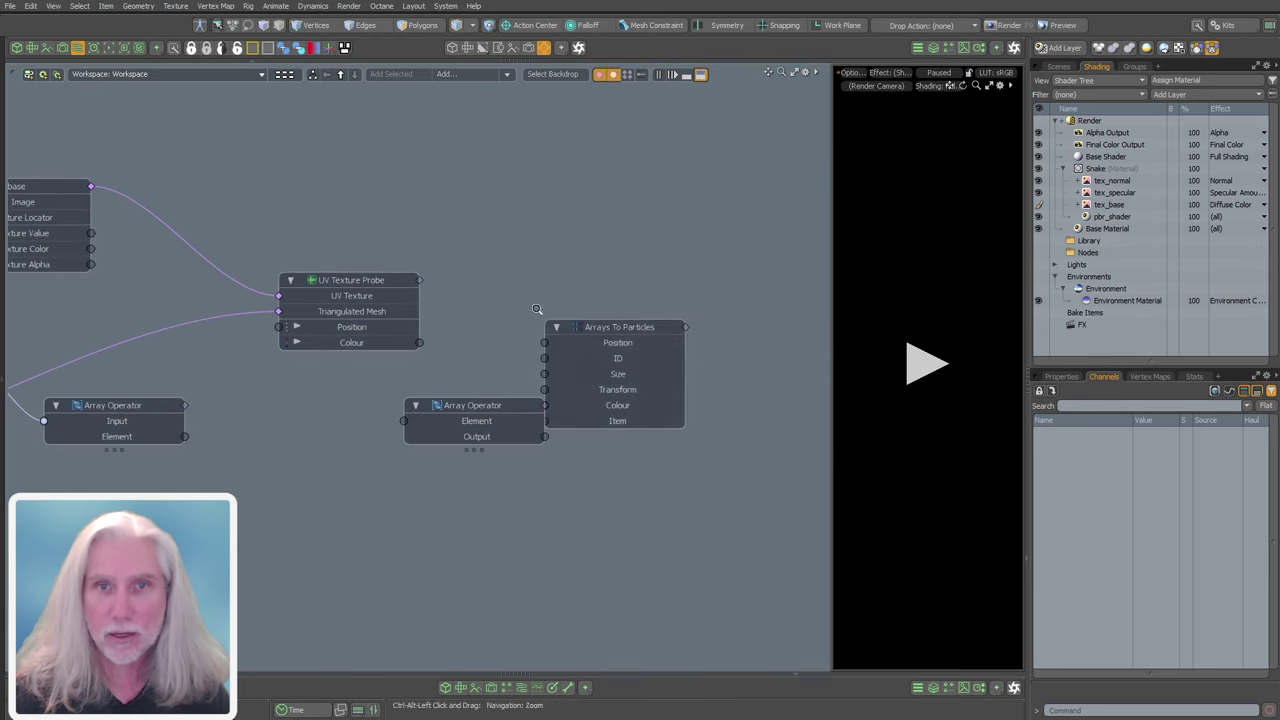
left_click_drag(623, 329, 733, 313)
left_click_drag(513, 400, 574, 369)
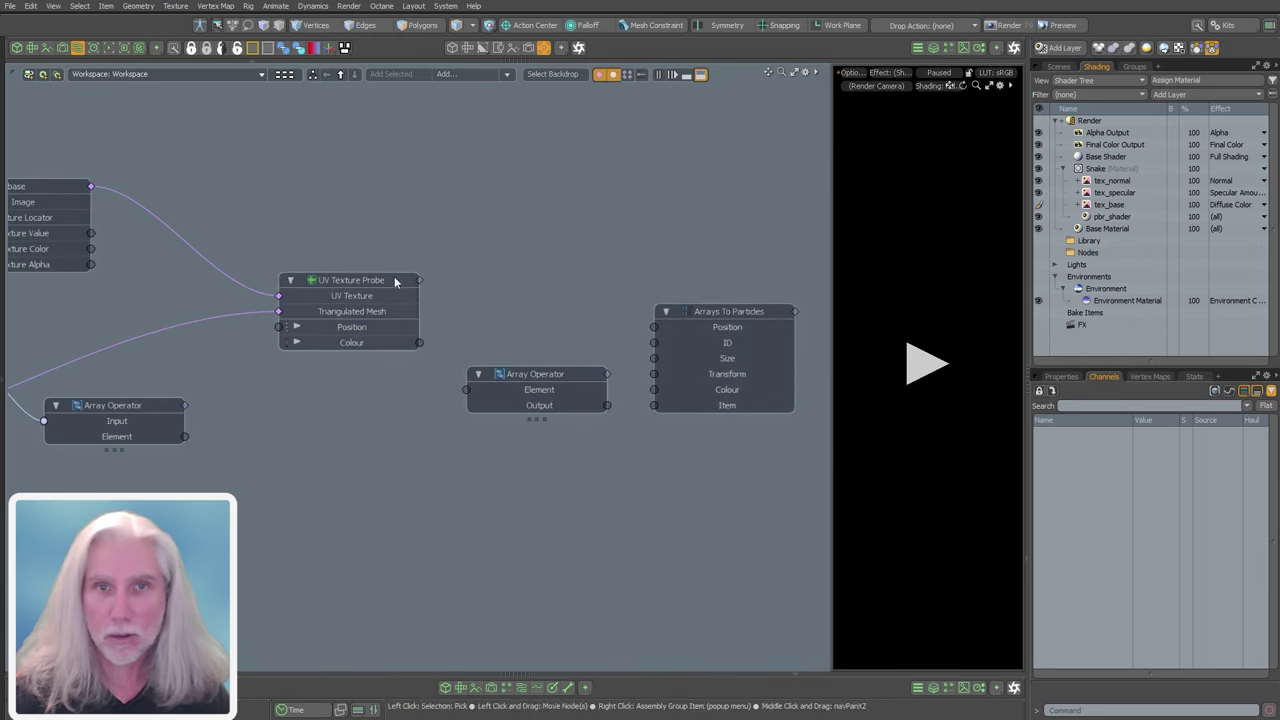
middle_click_drag(376, 377, 525, 402)
left_click(297, 449)
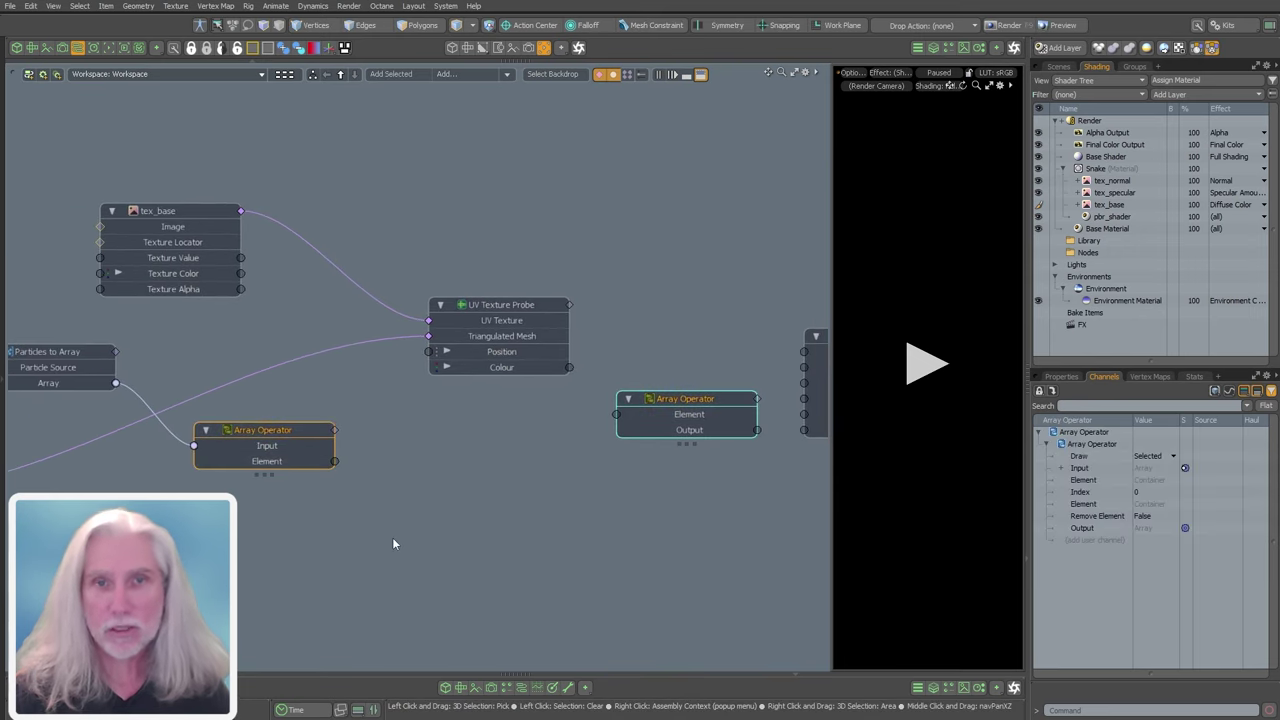
- Try to connect the input-side Array Operator's Element output directly to the UV Texture Probe's Position input
left_click_drag(334, 461, 472, 357)
left_click_drag(443, 421, 415, 430)
scroll(397, 384, "up", 3)
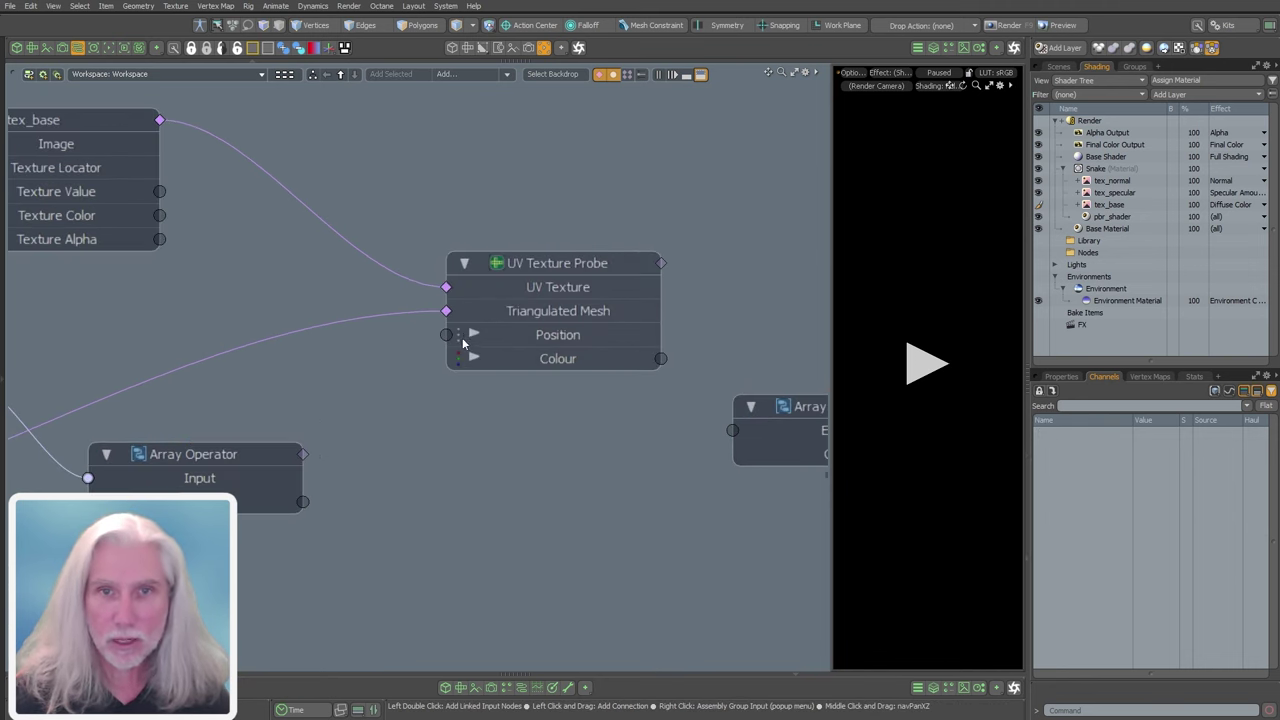
scroll(452, 491, "down", 2)
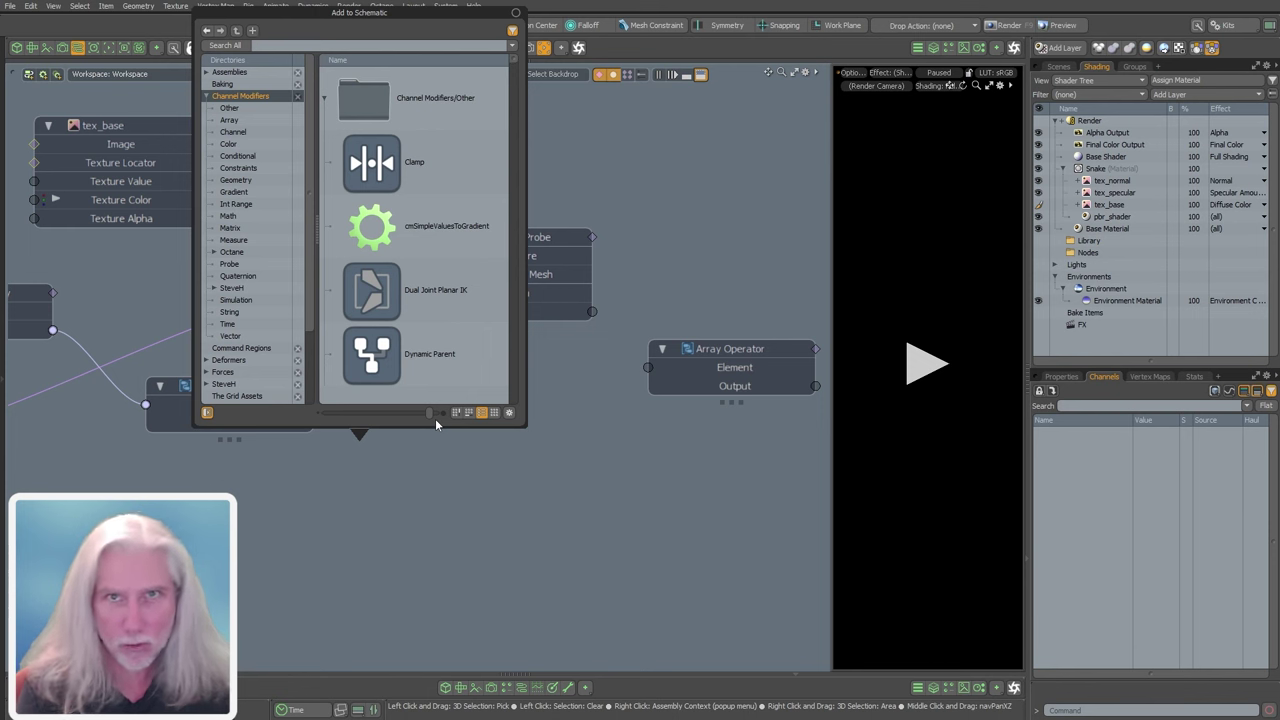
- Add a Vector3 to Vector node and place it between the input-side Array Operator and the UV Texture Probe
type("vector")
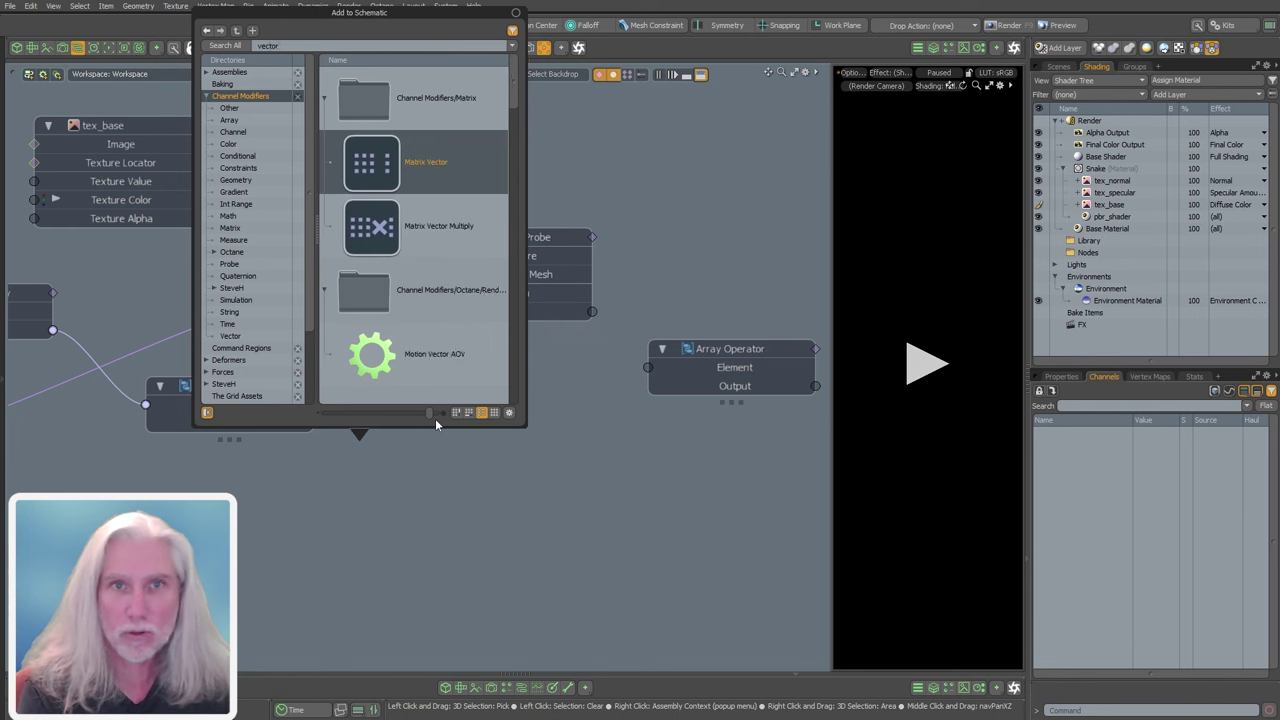
type("3 to")
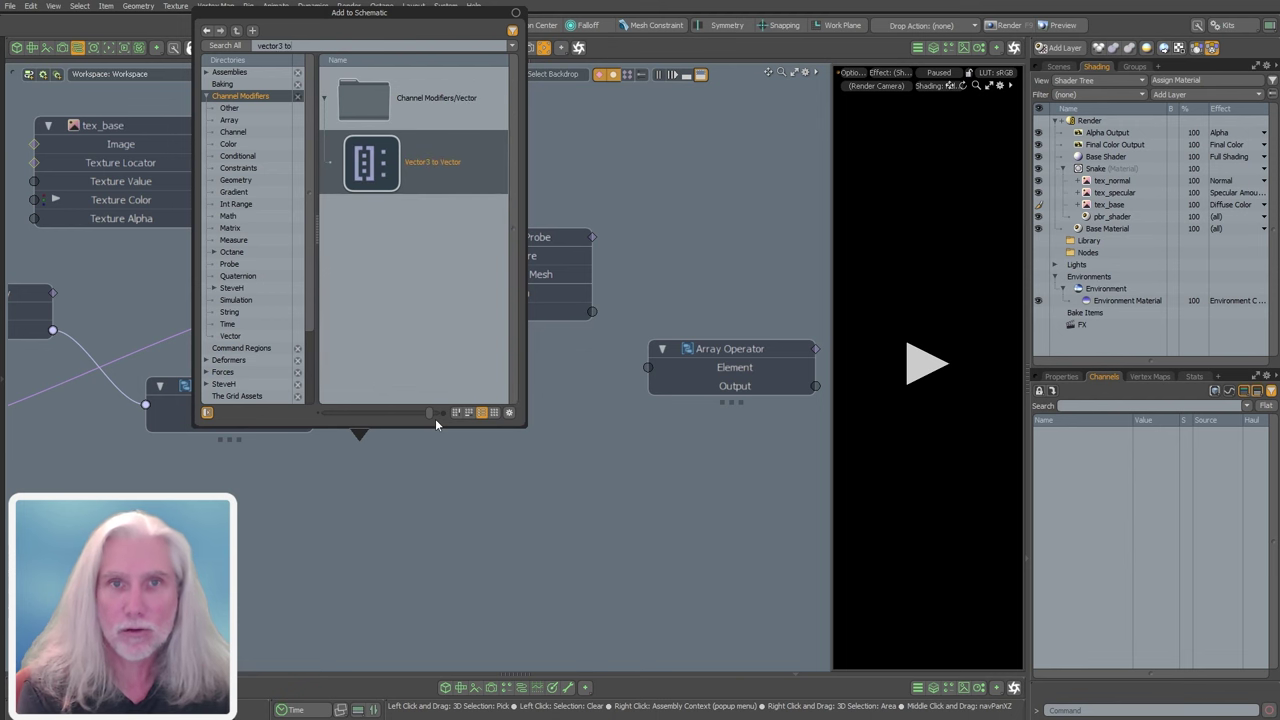
key("Return")
left_click_drag(548, 311, 418, 460)
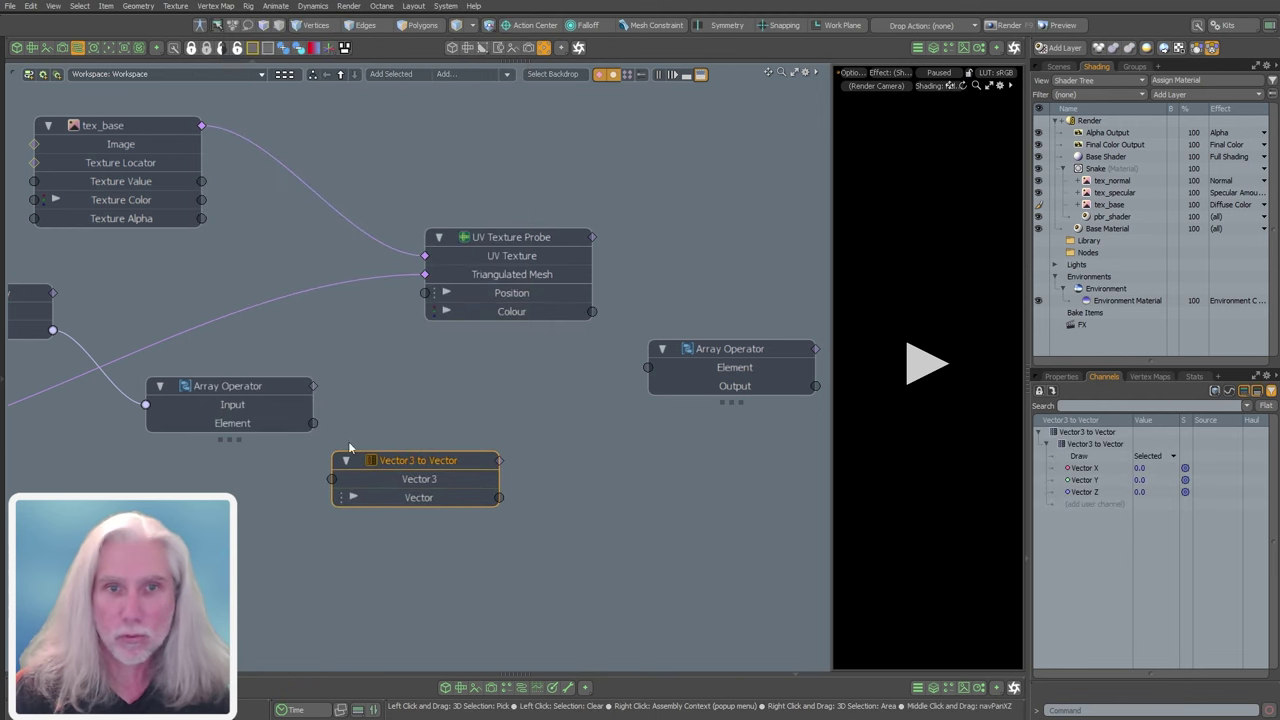
- Connect the Array Operator's Element to the Vector3 input of Vector3 to Vector, and its Vector output to the UV Texture Probe's Position
left_click_drag(313, 423, 382, 479)
left_click_drag(499, 497, 380, 401)
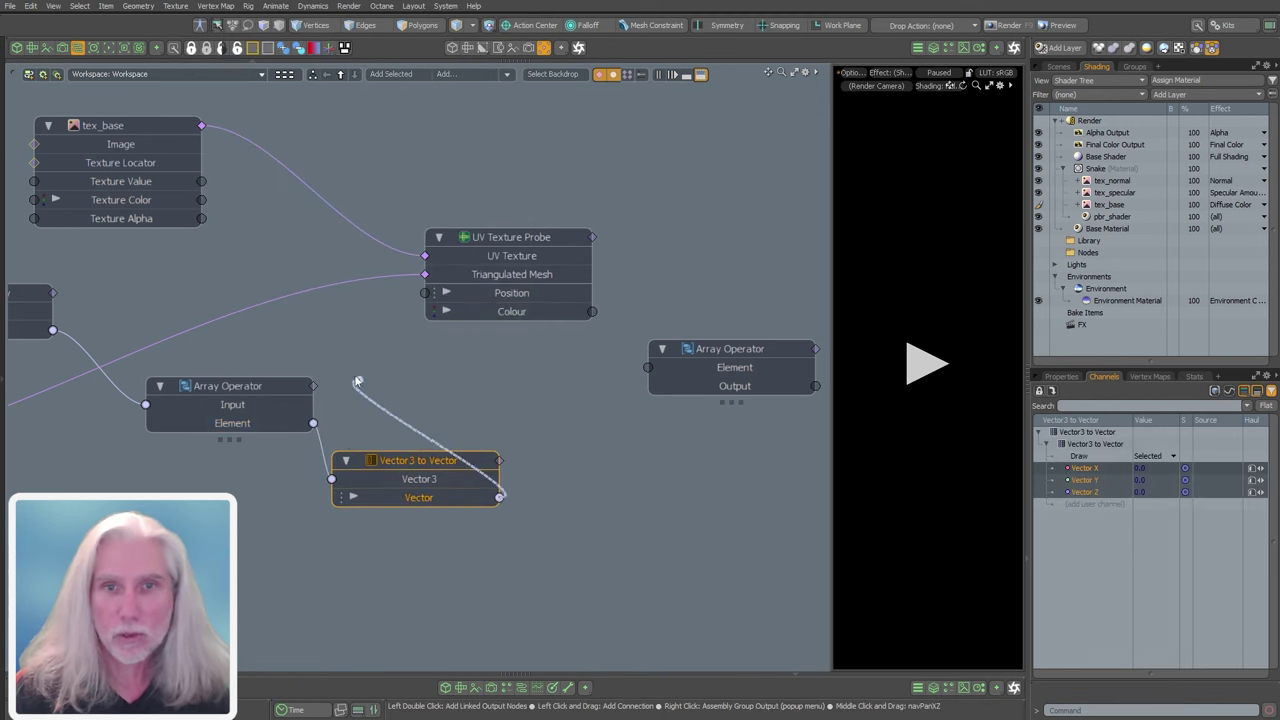
left_click_drag(450, 300, 448, 295)
- Rearrange both Array Operator sections, Vector3 to Vector and UV Texture Probe so the node chain is evenly spaced and readable
middle_click_drag(731, 370, 648, 370)
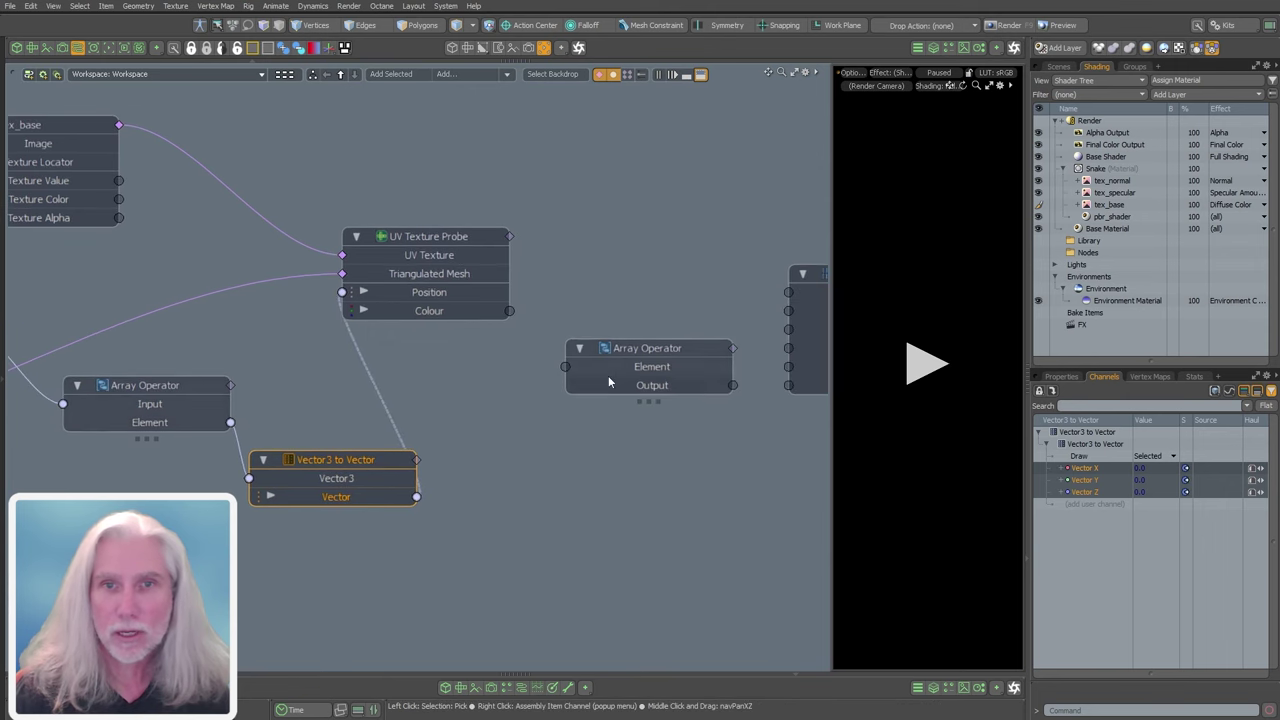
left_click_drag(648, 370, 645, 466)
middle_click_drag(539, 376, 535, 341)
left_click(349, 425)
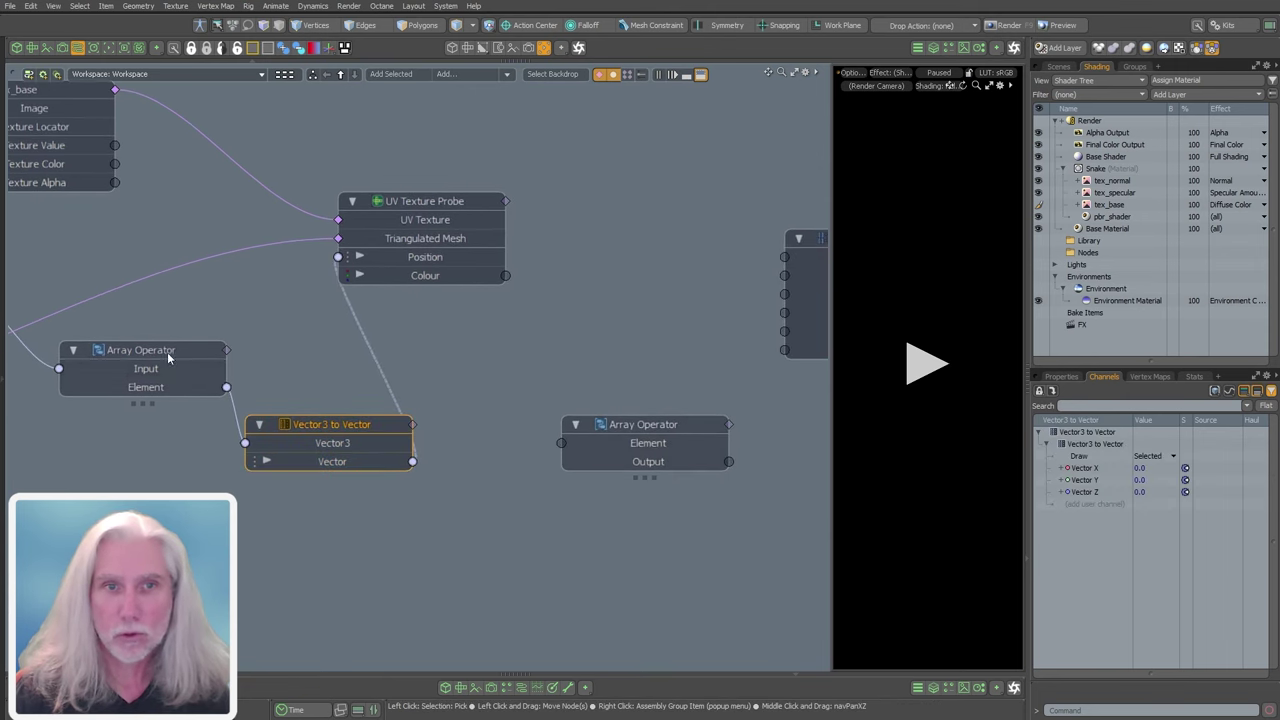
left_click_drag(167, 352, 111, 352)
left_click_drag(312, 427, 256, 409)
left_click_drag(437, 200, 493, 200)
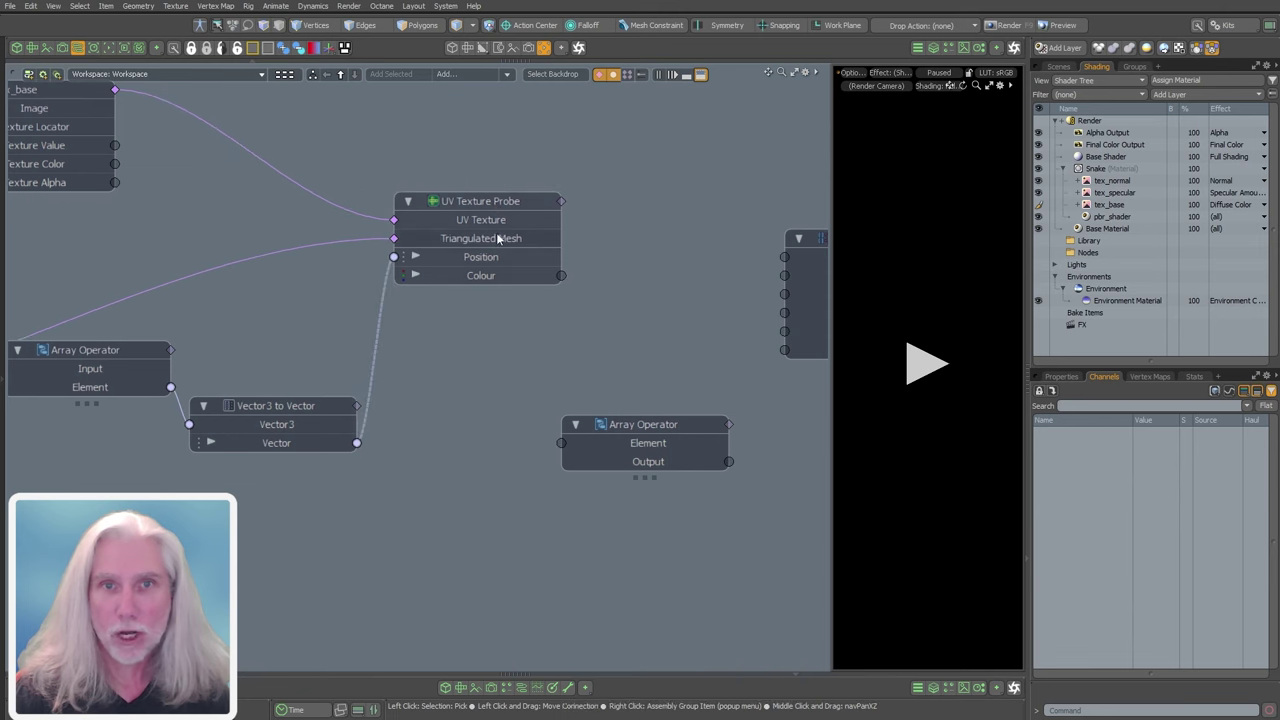
left_click_drag(286, 407, 323, 370)
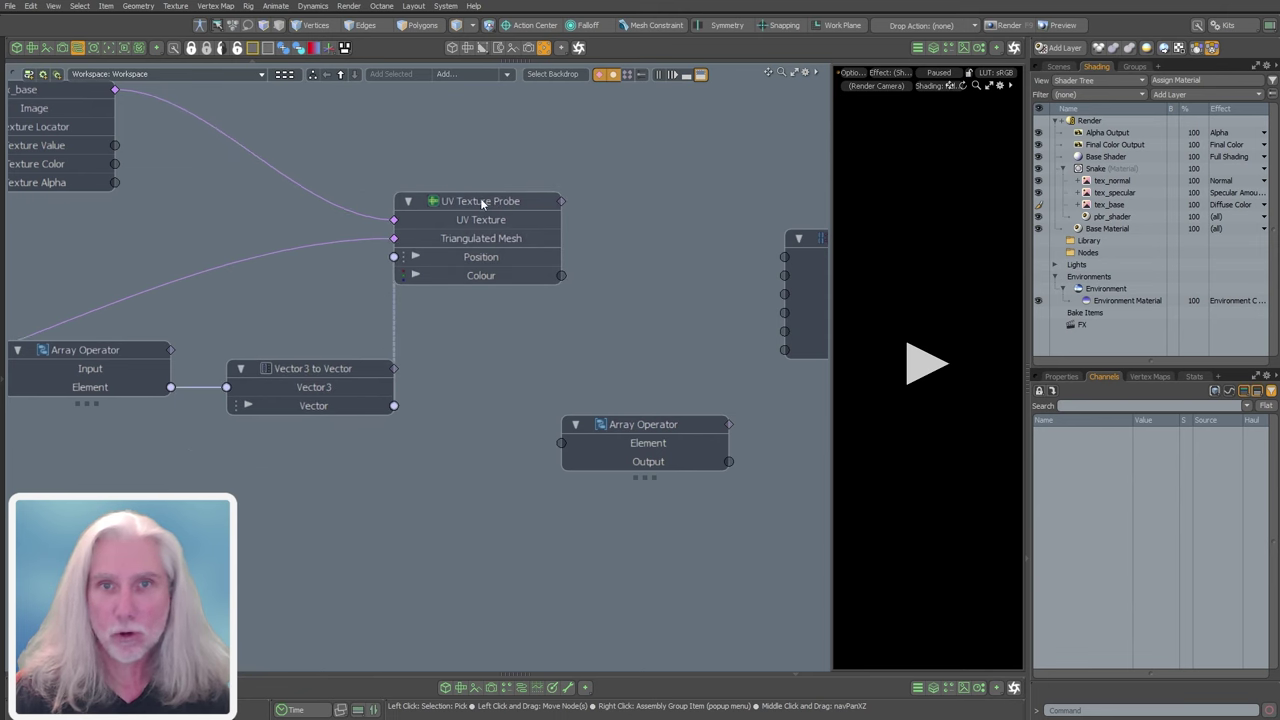
left_click_drag(340, 374, 303, 300)
- Add a Vector to Vector3 node and connect the UV Texture Probe's Colour output to its Vector input
left_click_drag(420, 363, 358, 363, "alt+shift")
left_click_drag(537, 308, 540, 327, "ctrl+alt")
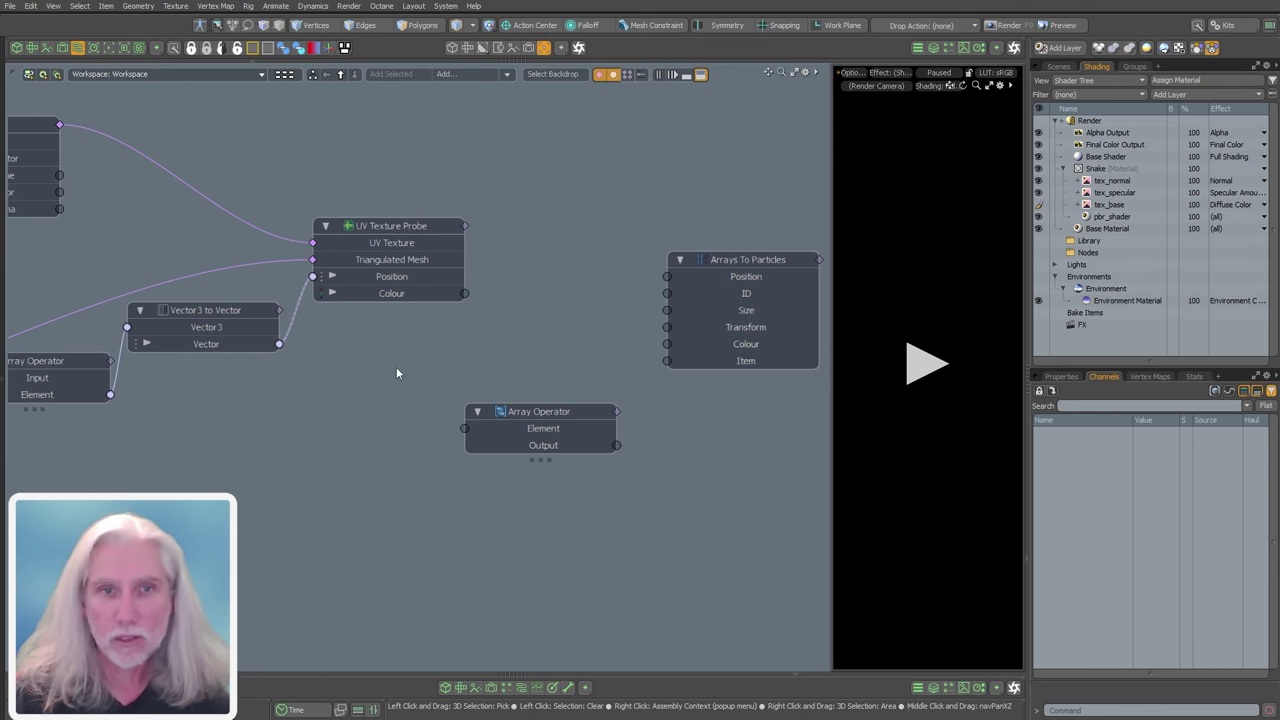
key("Tab")
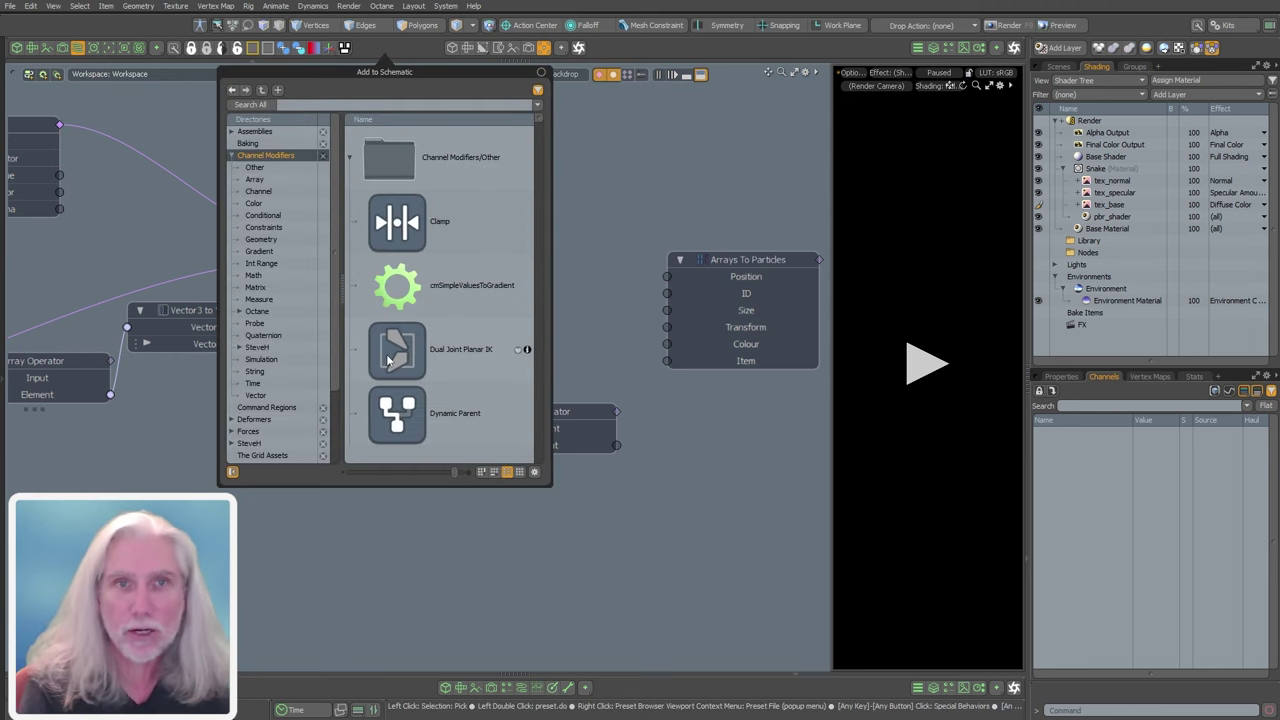
type("vector to v")
key("Return")
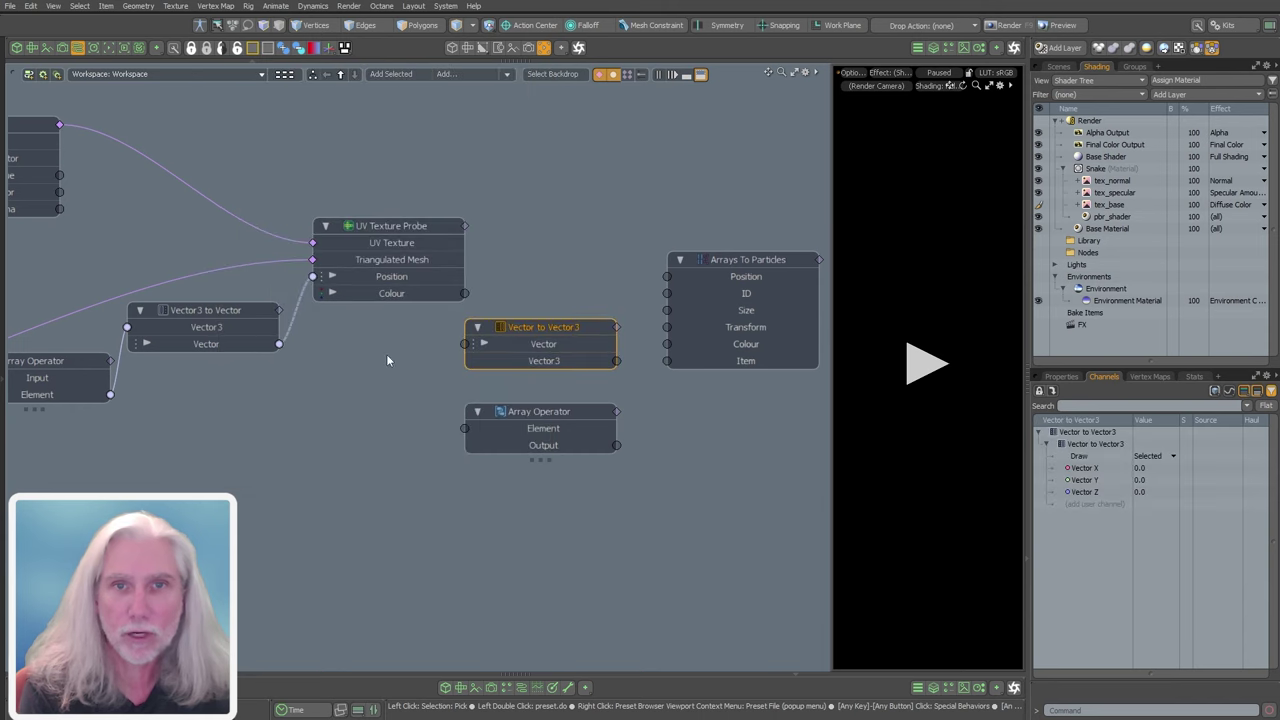
left_click_drag(492, 342, 491, 343)
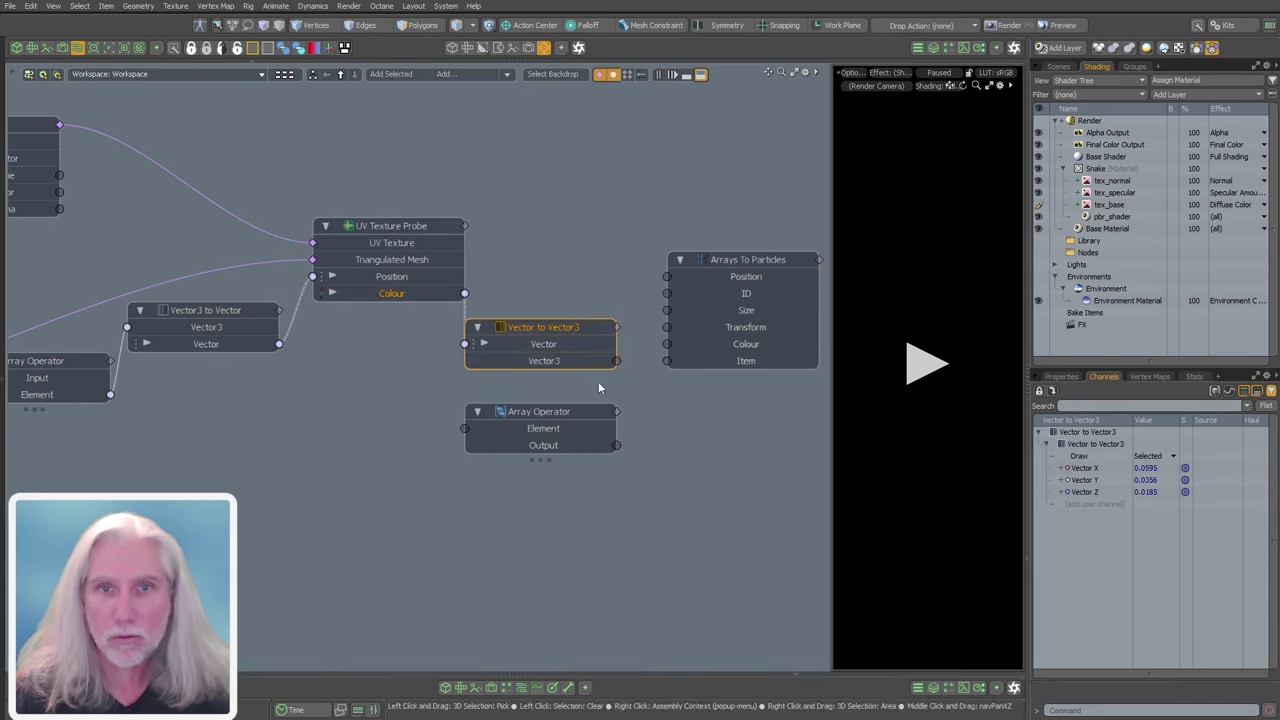
- Connect Vector to Vector3's output to the output-side Array Operator's Element, and that operator's Output to the Item input of Arrays To Particles
left_click_drag(553, 431, 598, 434)
left_click_drag(557, 446, 511, 459, "alt+shift")
left_click_drag(599, 475, 588, 404)
left_click_drag(612, 309, 697, 277)
left_click_drag(513, 273, 528, 309, "alt+shift")
scroll(518, 277, "down", 2)
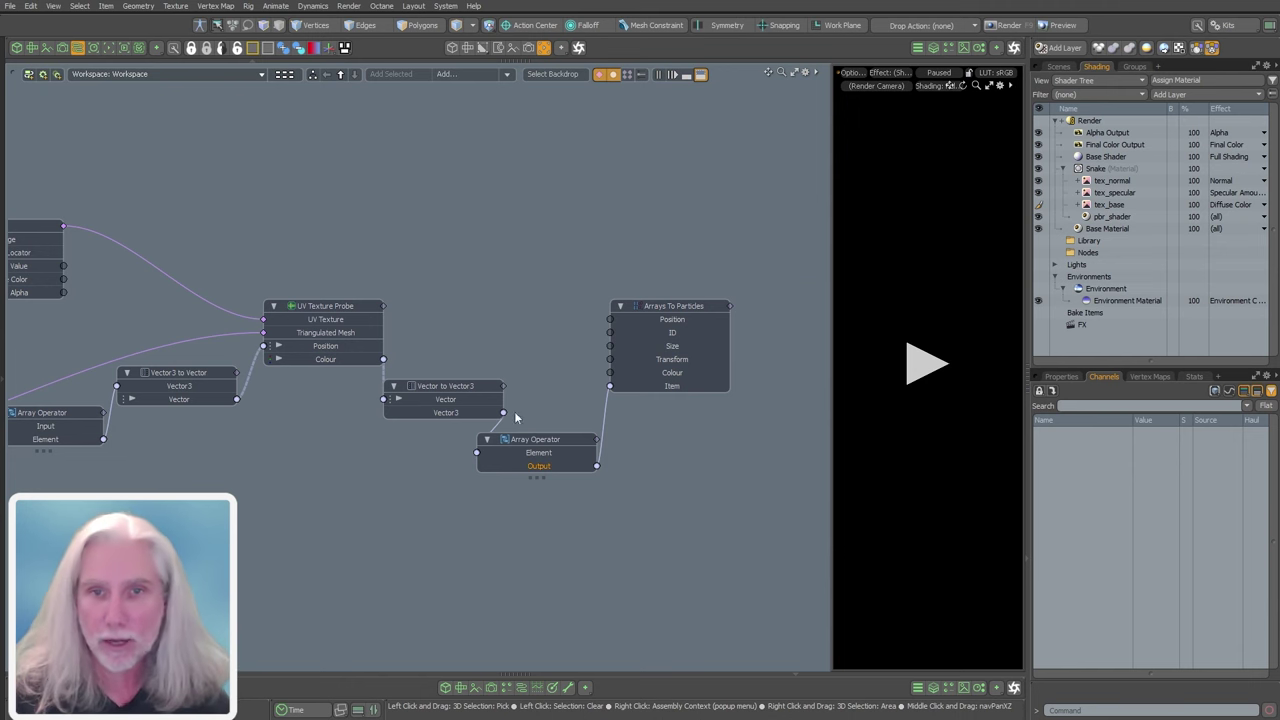
mouse_move(683, 306)
left_mouse_down()
mouse_move(708, 310)
mouse_move(696, 308)
left_mouse_up()
- Open the Particles to Array node's properties and check its Feature and Mode settings
left_click_drag(292, 333, 575, 340, "alt+shift")
left_click_drag(187, 358, 293, 260, "alt+shift")
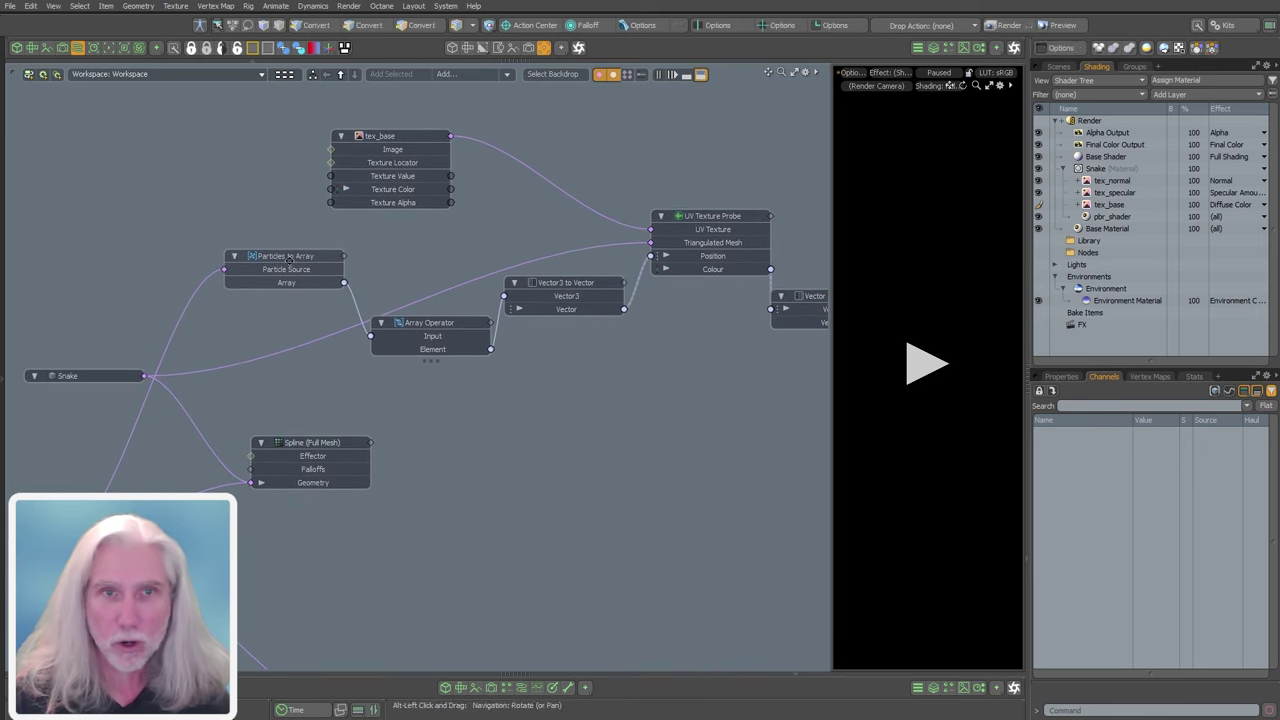
left_click(293, 260)
left_click_drag(374, 283, 218, 277, "alt+shift")
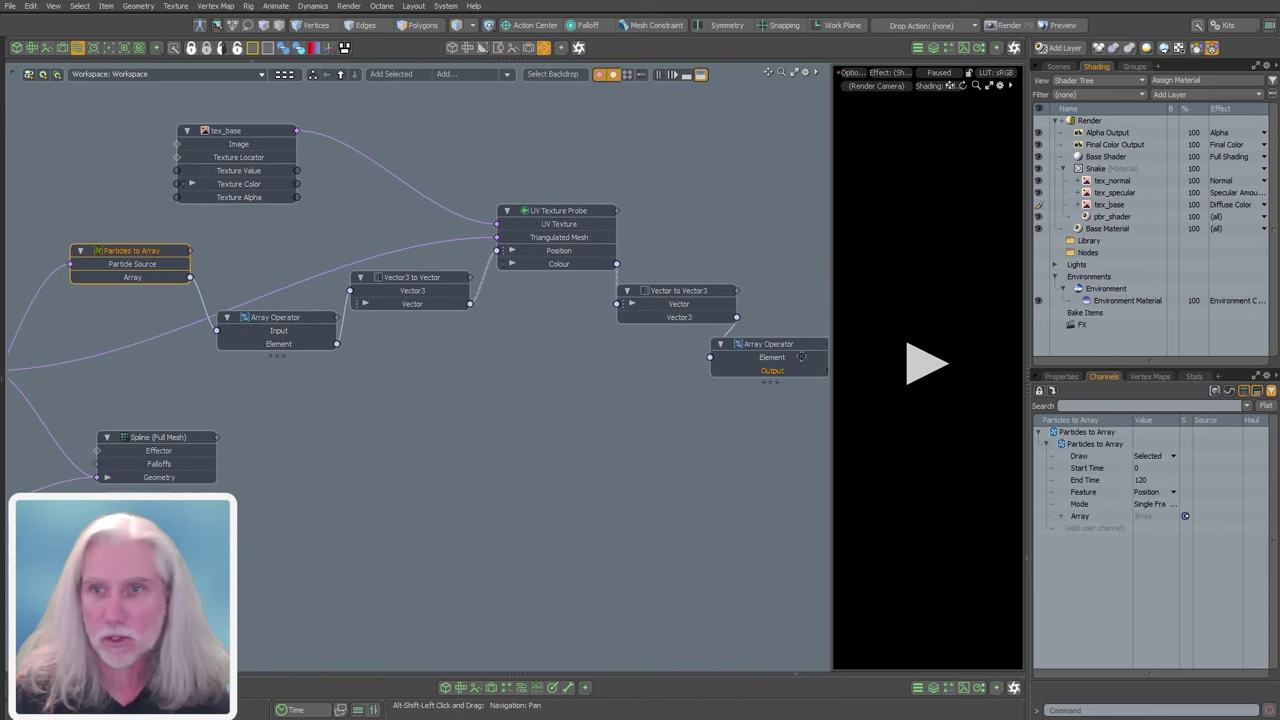
left_click(1061, 376)
left_click(1270, 413)
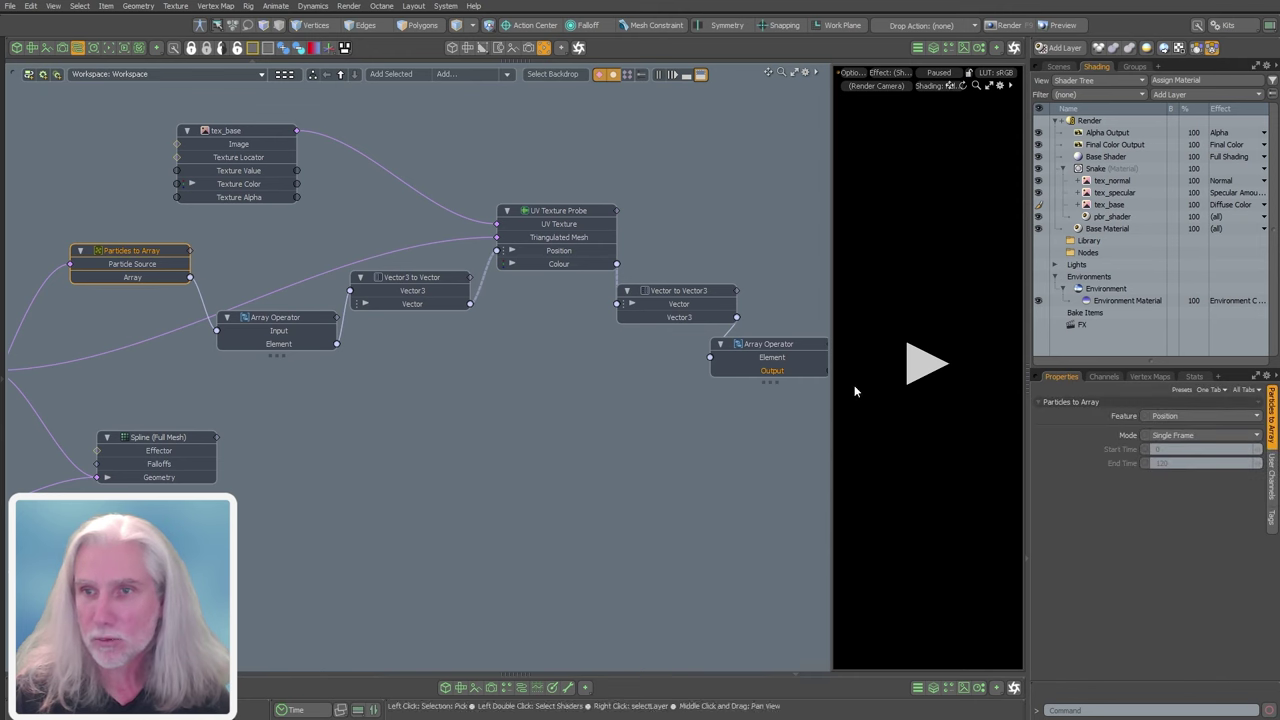
- Connect the Array output of Particles to Array to the Position input of Arrays To Particles
left_click_drag(441, 342, 317, 469, "alt+shift")
scroll(360, 460, "down", 2)
left_click_drag(375, 436, 395, 435, "alt+shift")
left_click_drag(141, 393, 191, 385)
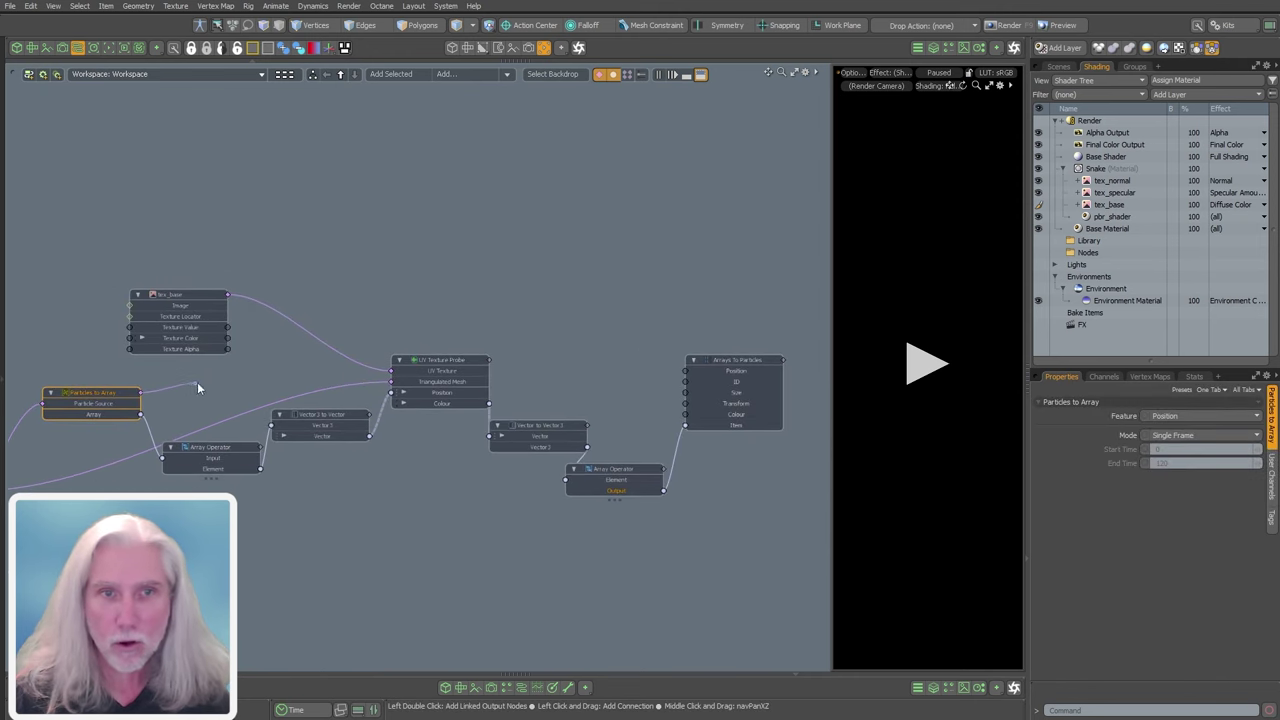
left_click_drag(690, 374, 688, 375)
left_click_drag(444, 392, 141, 414)
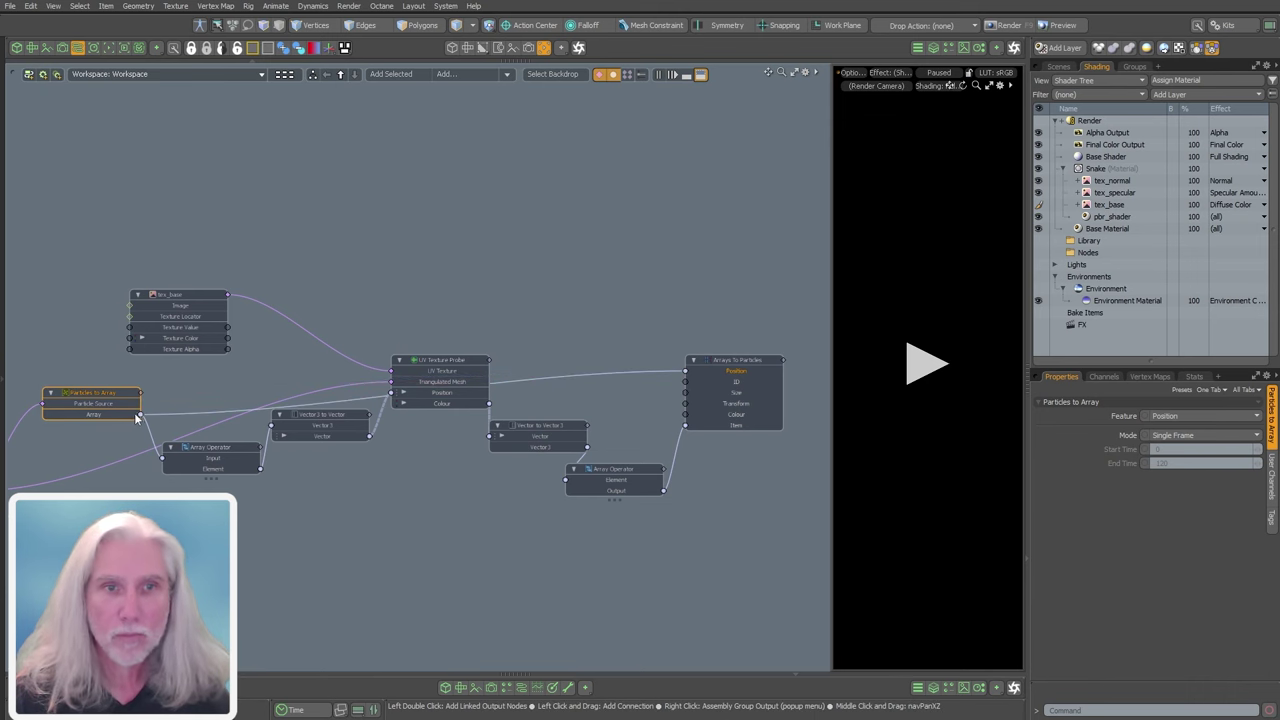
- Examine the Snake and Merged Particles items, including which vertex maps Merged Particles carries
left_click_drag(736, 353, 574, 299, "alt+shift")
left_click_drag(574, 299, 554, 292, "alt+shift")
left_click(480, 350)
left_click_drag(480, 350, 586, 371, "alt+shift")
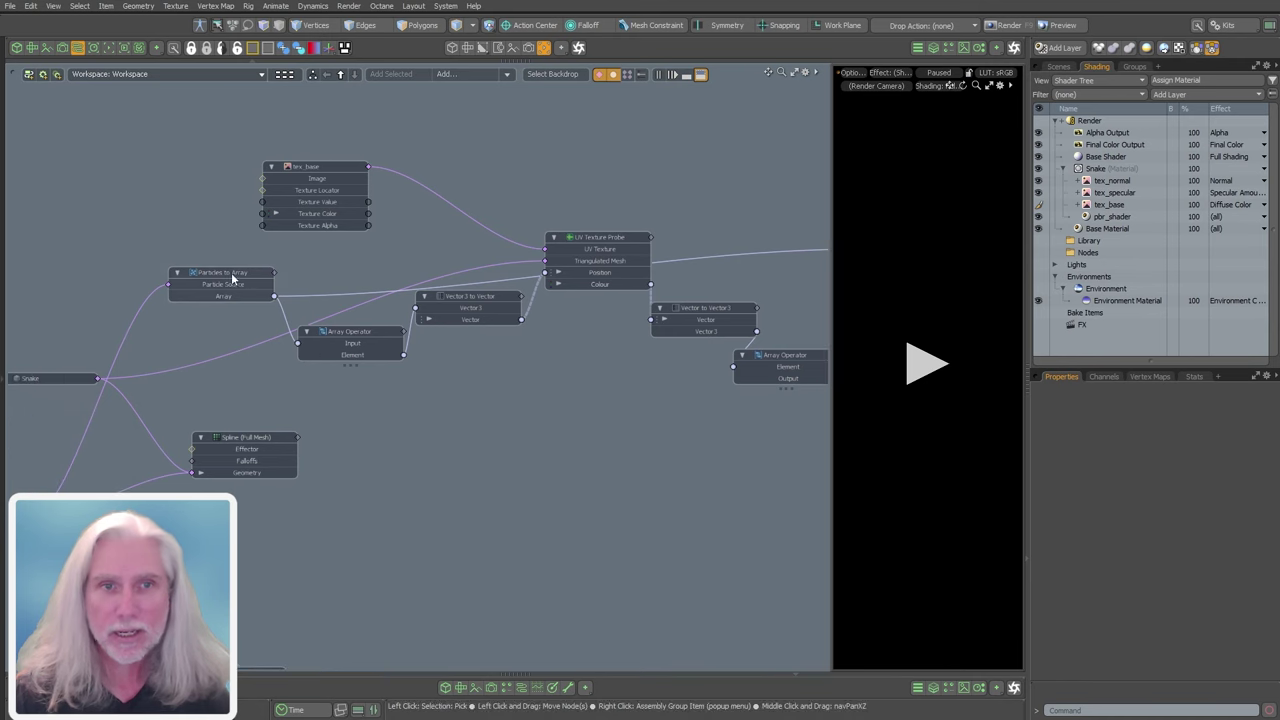
left_click_drag(53, 380, 205, 384, "alt+shift")
left_click_drag(205, 384, 217, 383, "ctrl+alt")
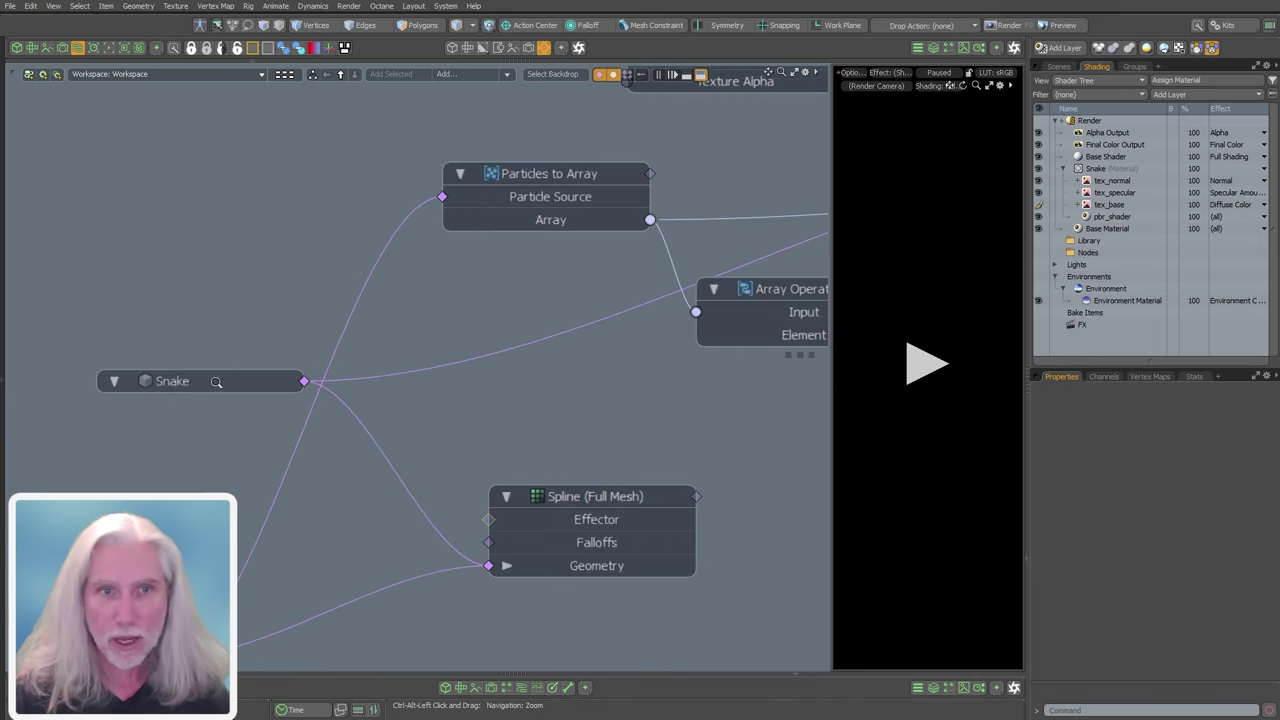
left_click(190, 384)
left_click_drag(321, 376, 367, 227, "alt+shift")
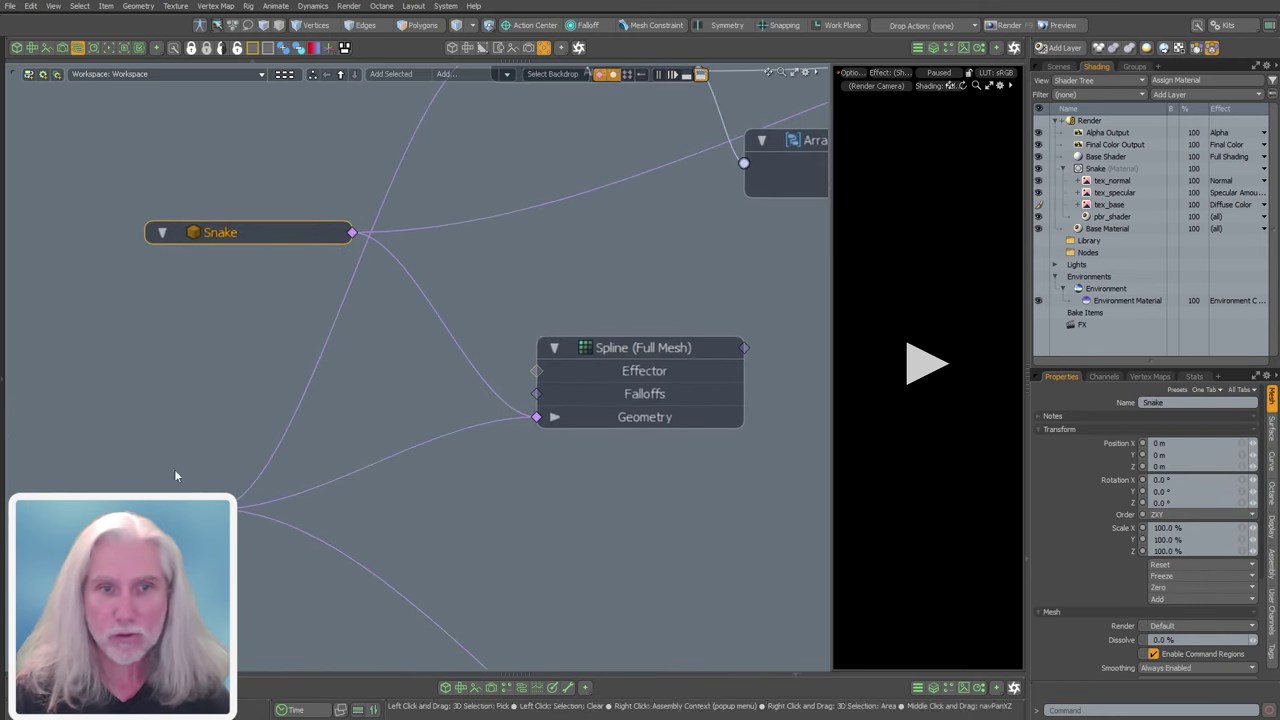
left_click(166, 506)
left_click_drag(328, 400, 348, 337, "alt+shift")
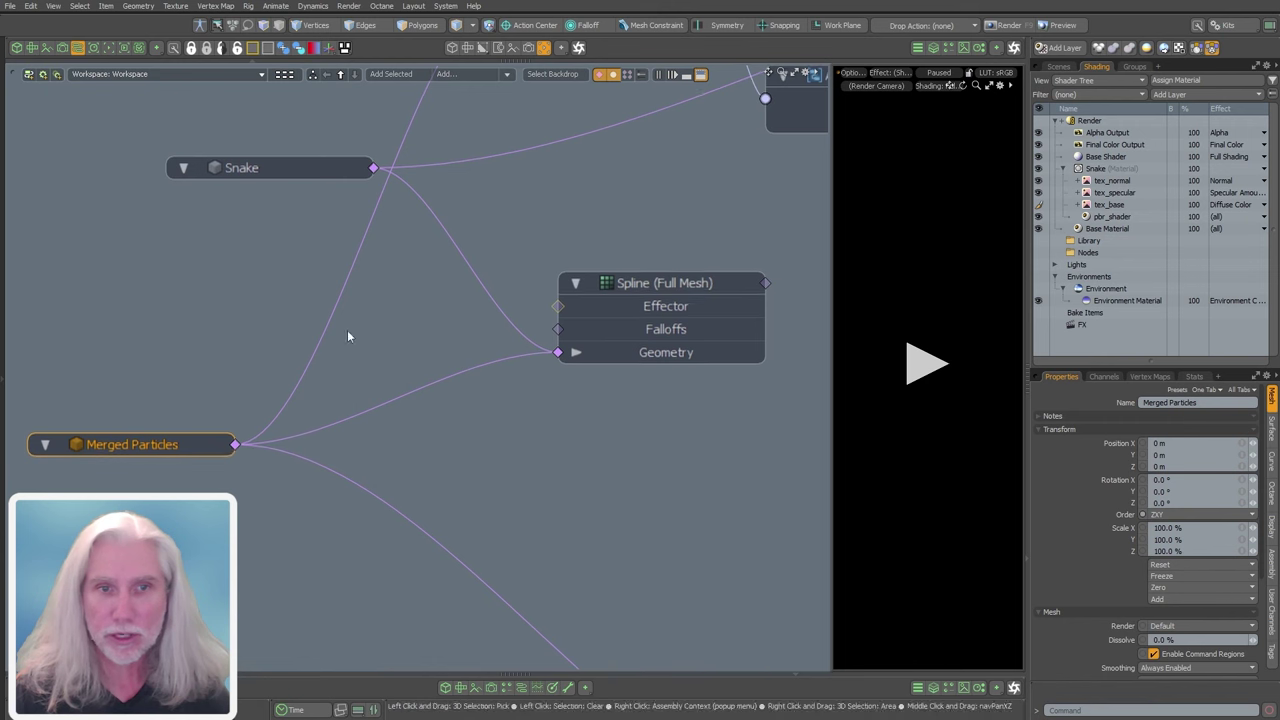
left_click(1150, 376)
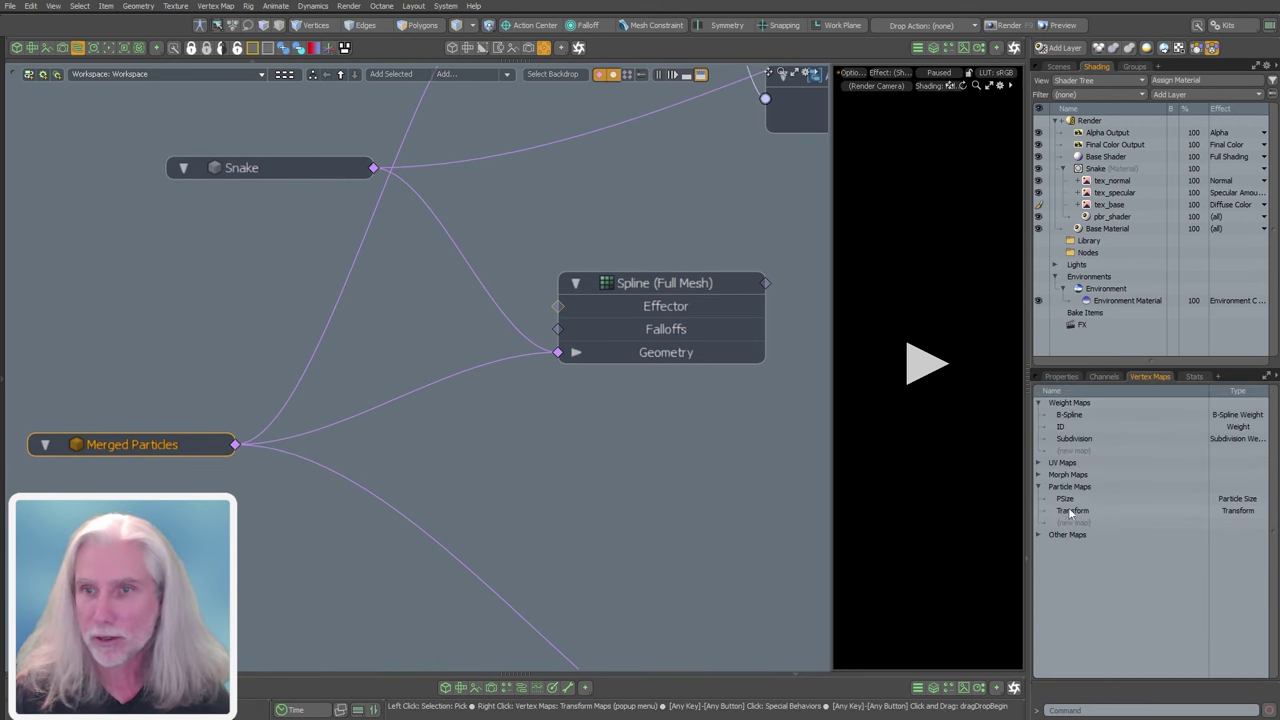
- Duplicate the Particles to Array node and place the copy just below the original
left_click_drag(412, 392, 351, 495, "alt+shift")
scroll(351, 495, "down", 5)
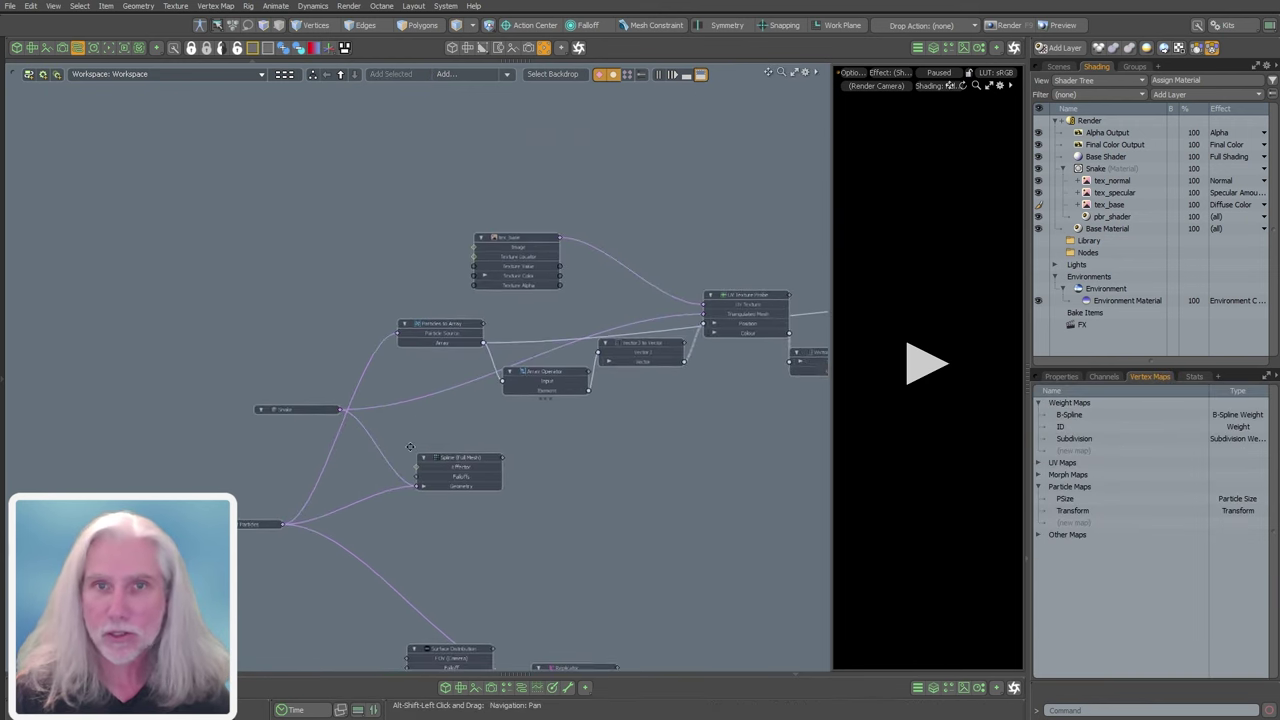
scroll(408, 338, "up", 5)
left_click(489, 313)
key("ctrl+d")
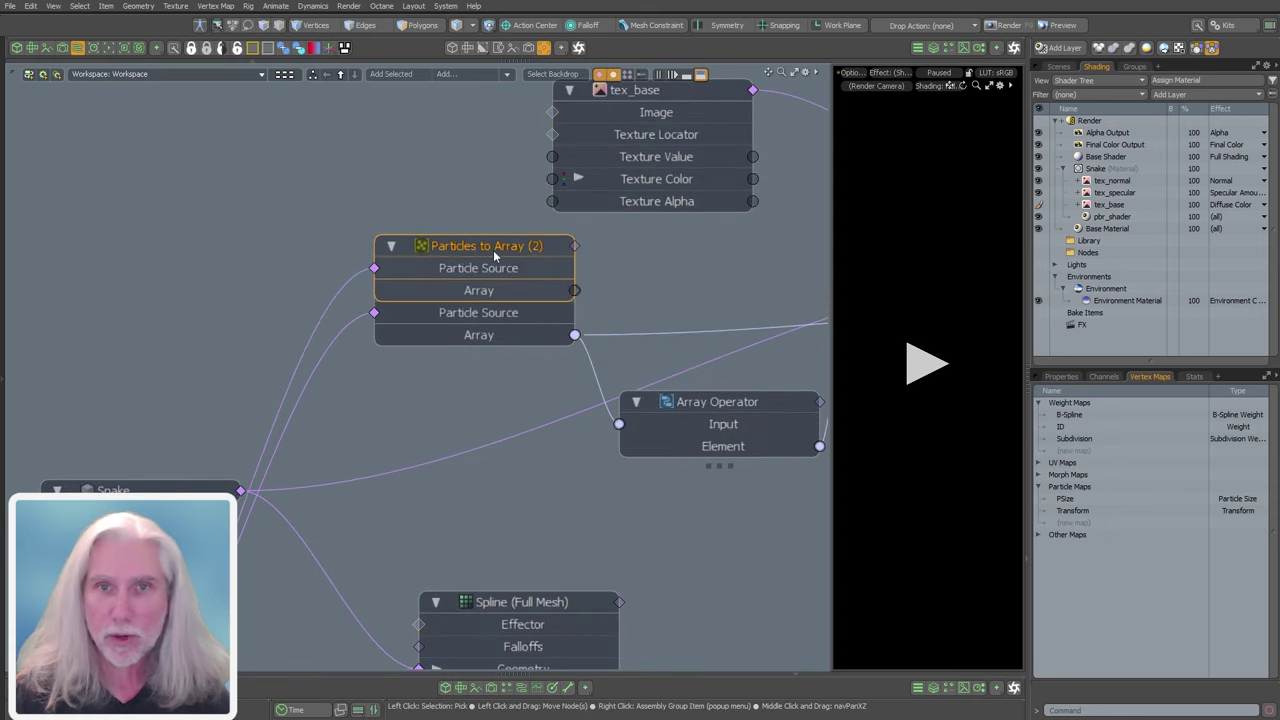
left_click_drag(498, 268, 467, 333)
- Set the Feature of the duplicated Particles to Array node to Size
left_click(1060, 377)
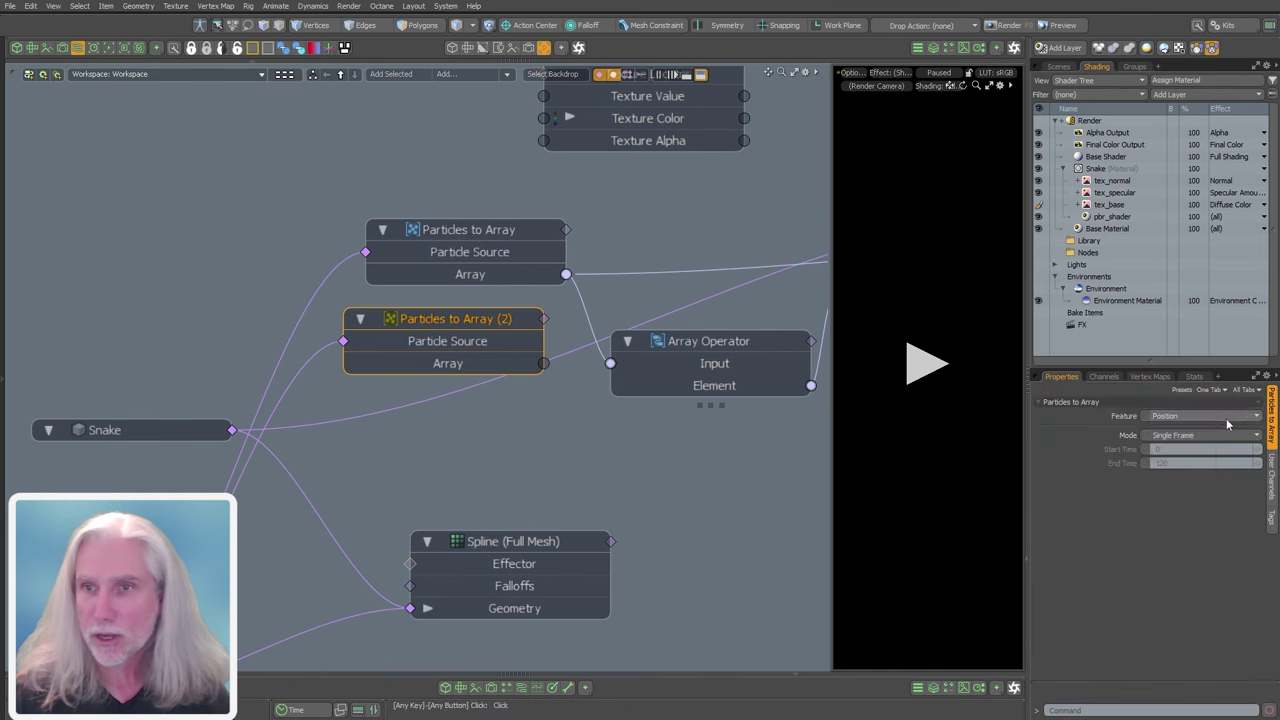
left_click(1180, 416)
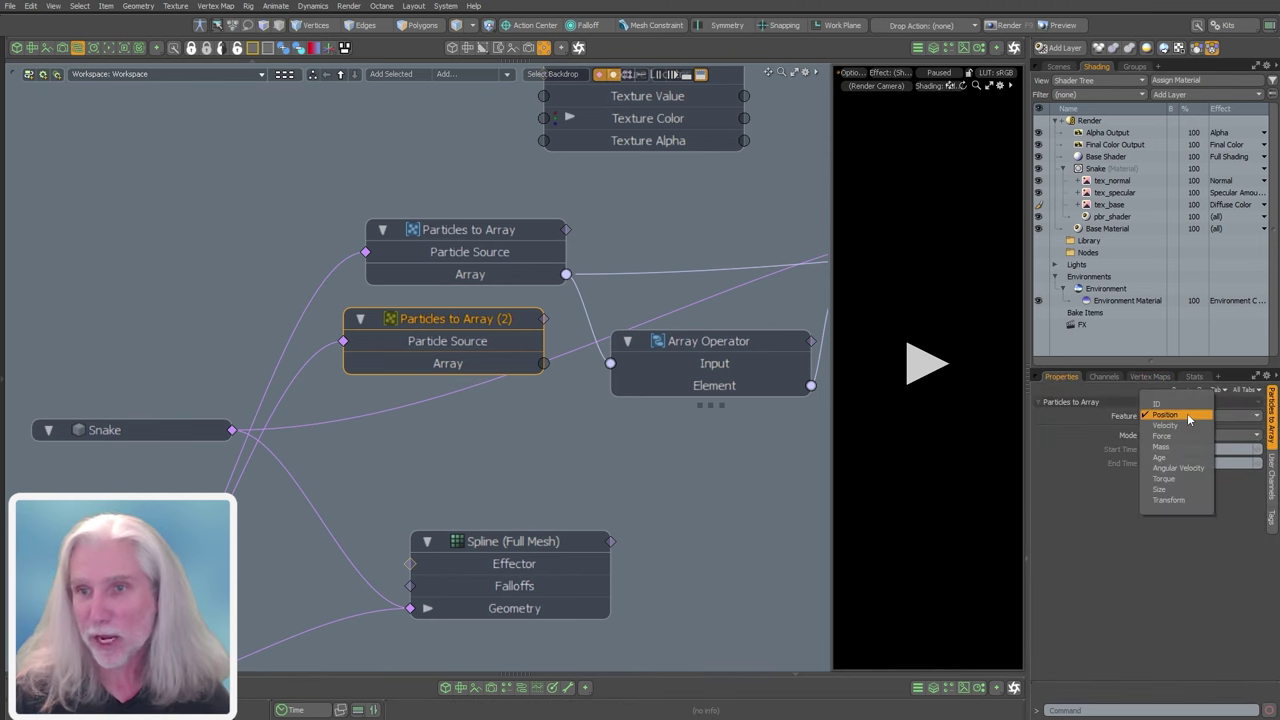
left_click(1178, 490)
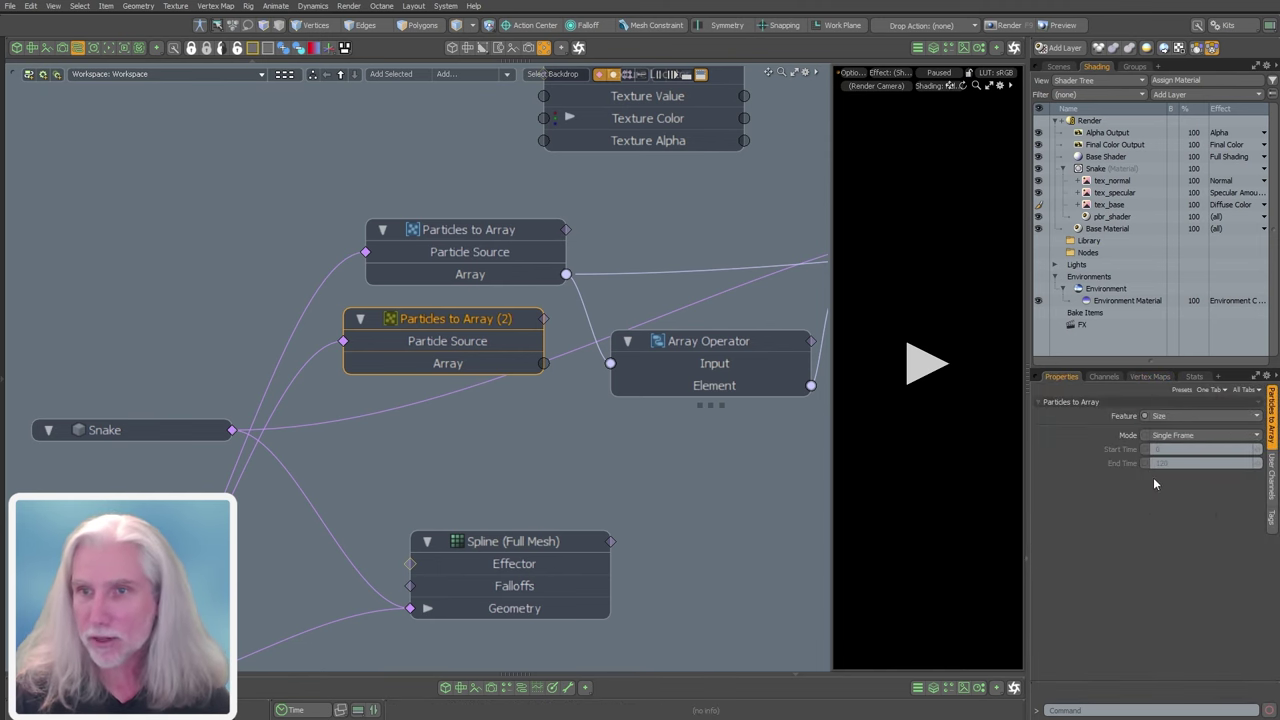
- Connect the duplicated Particles to Array node's Array output to the Size input of Arrays To Particles
left_click_drag(544, 413, 204, 468, "alt+shift")
scroll(308, 476, "down", 5)
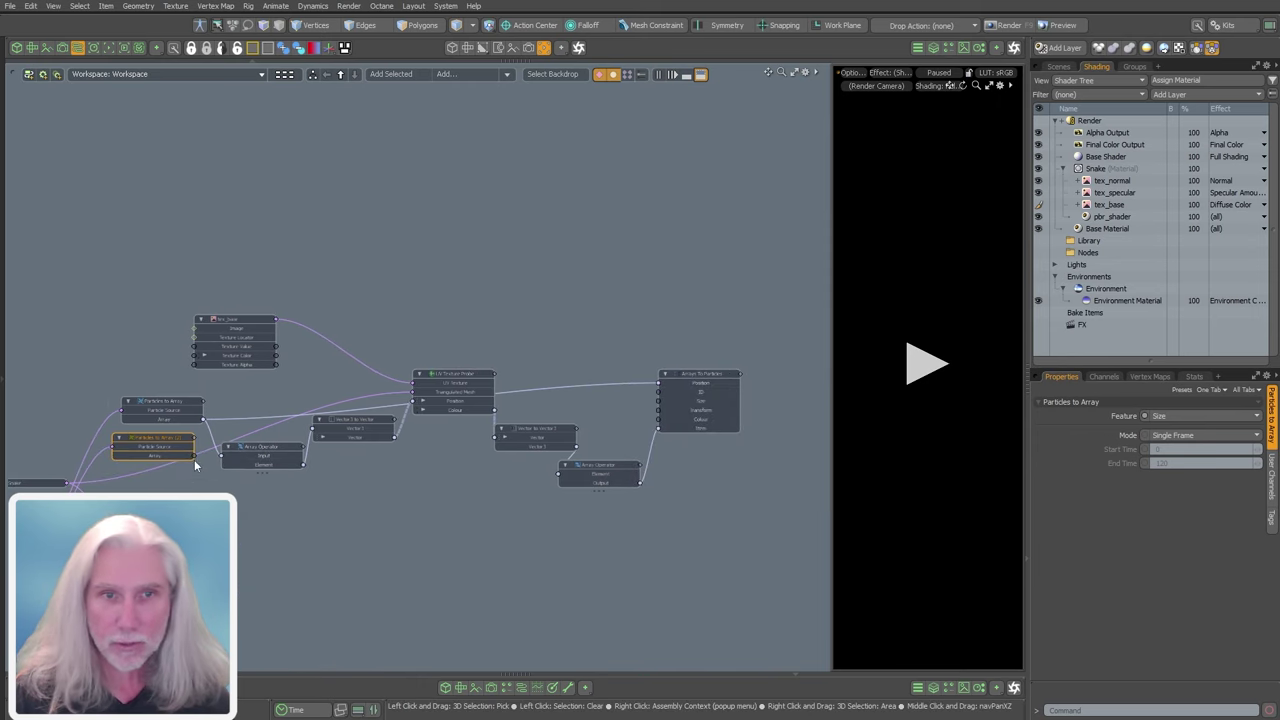
left_click(195, 463)
left_click_drag(195, 456, 683, 404)
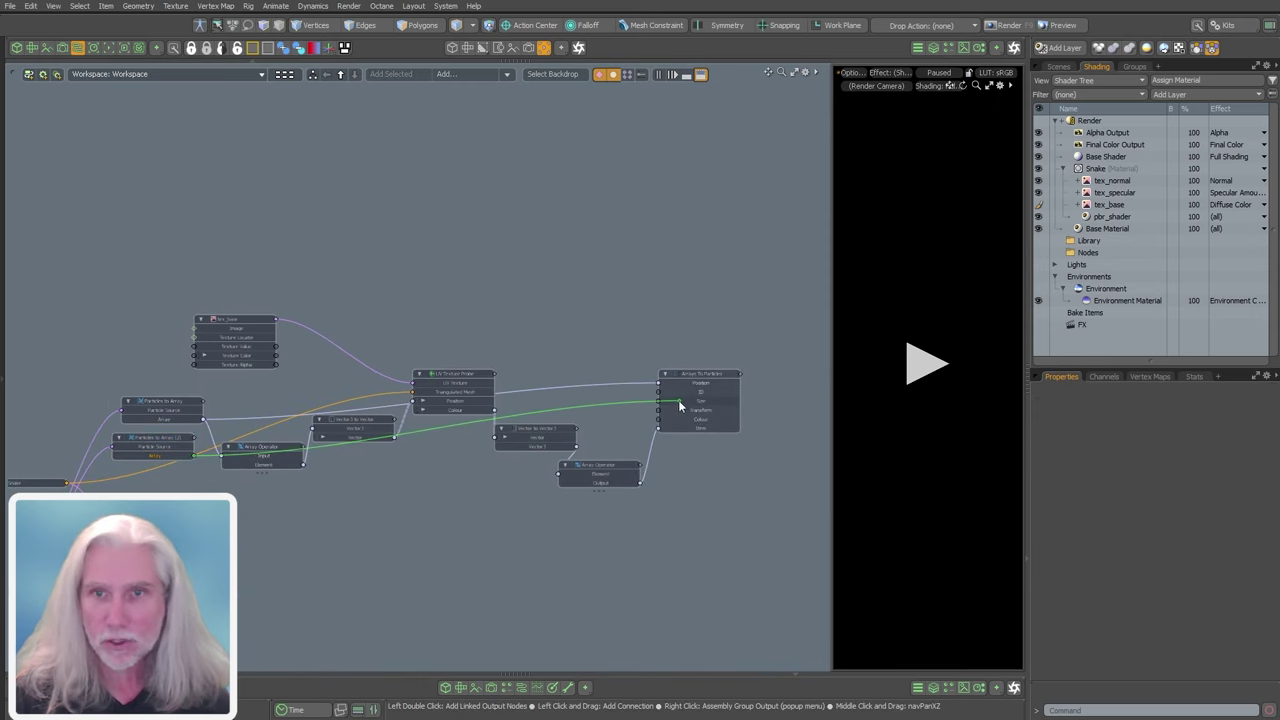
- Move both Particles to Array nodes farther from the Array Operator, stacked one above the other
left_click_drag(678, 400, 157, 447, "ctrl+alt")
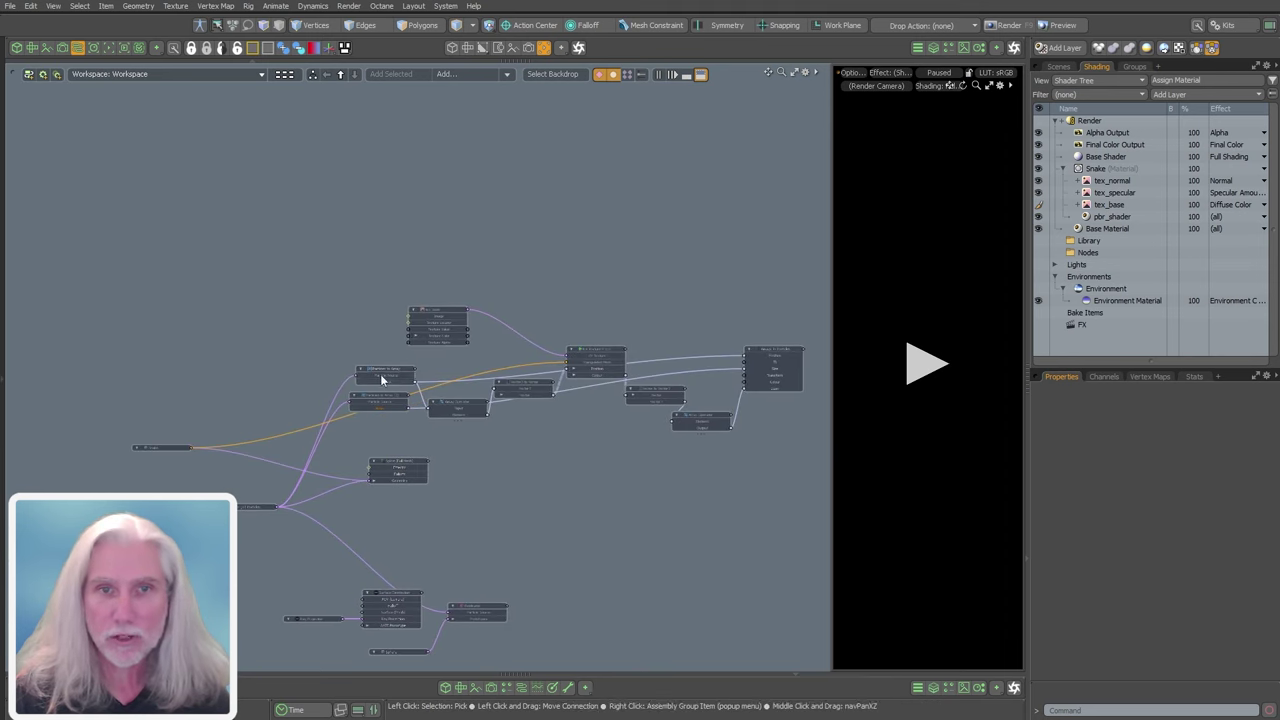
left_click_drag(380, 374, 330, 341)
left_click_drag(386, 400, 340, 376)
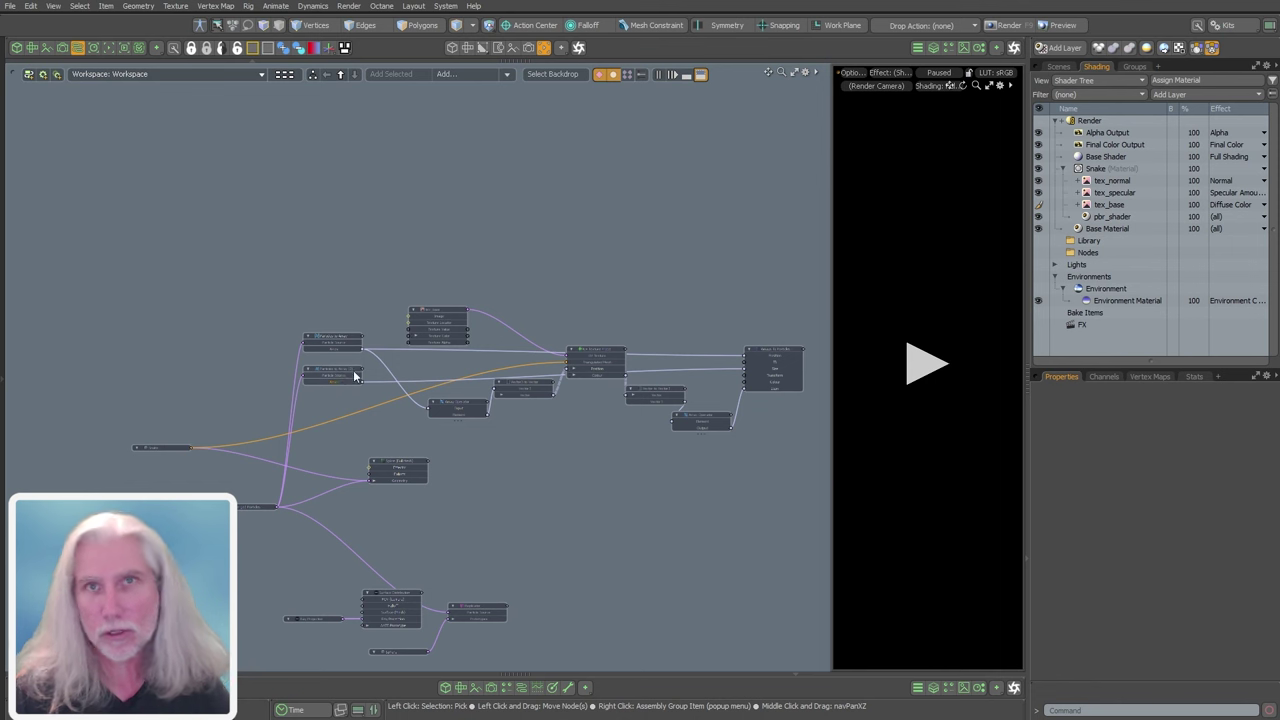
mouse_move(353, 370)
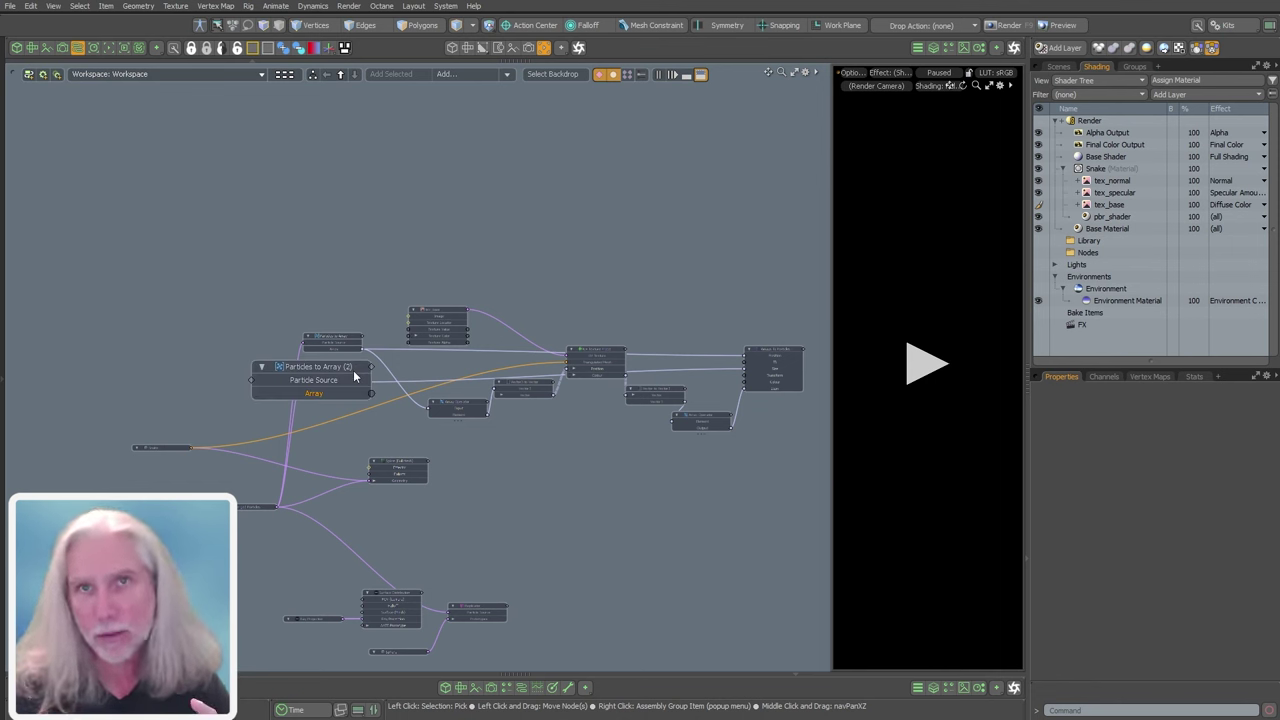
- Duplicate the size Particles to Array node, place the copy just below it and set the copy's Feature to Transform
left_click_drag(484, 378, 314, 326, "ctrl+alt")
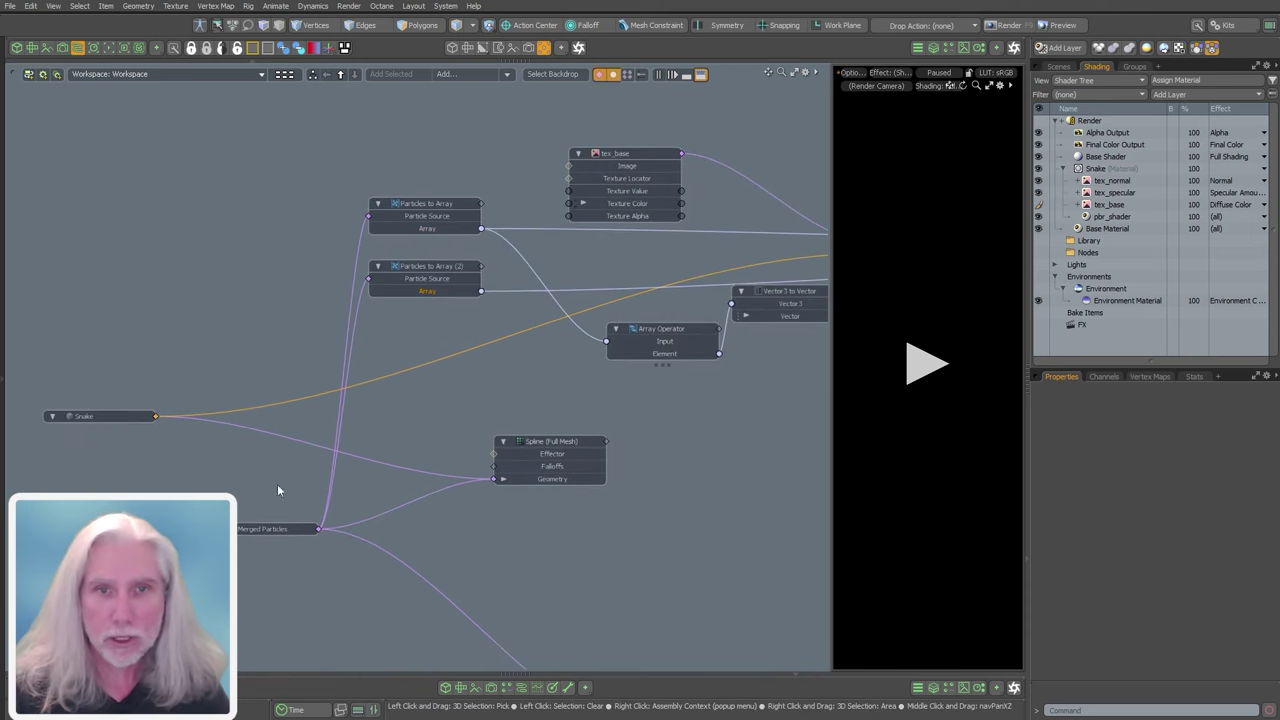
left_click(432, 282)
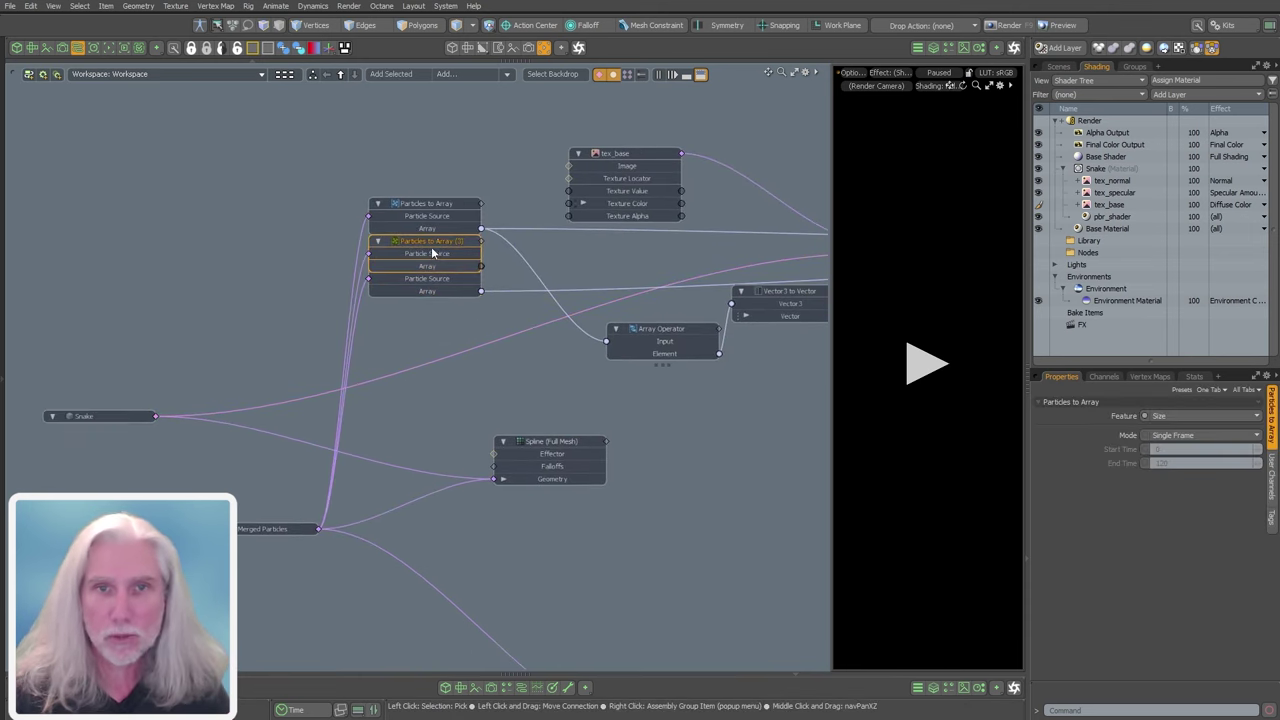
key("ctrl+d")
left_click(1165, 417)
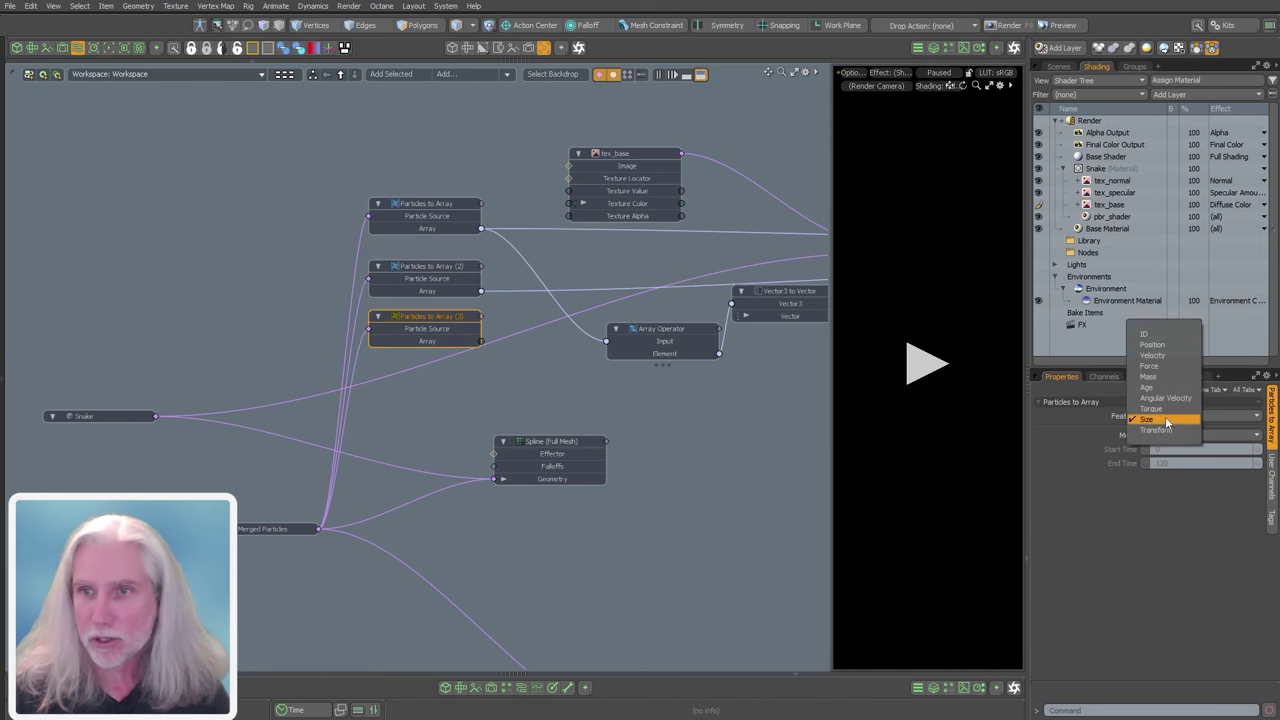
left_click(1168, 429)
scroll(415, 308, "up", 3)
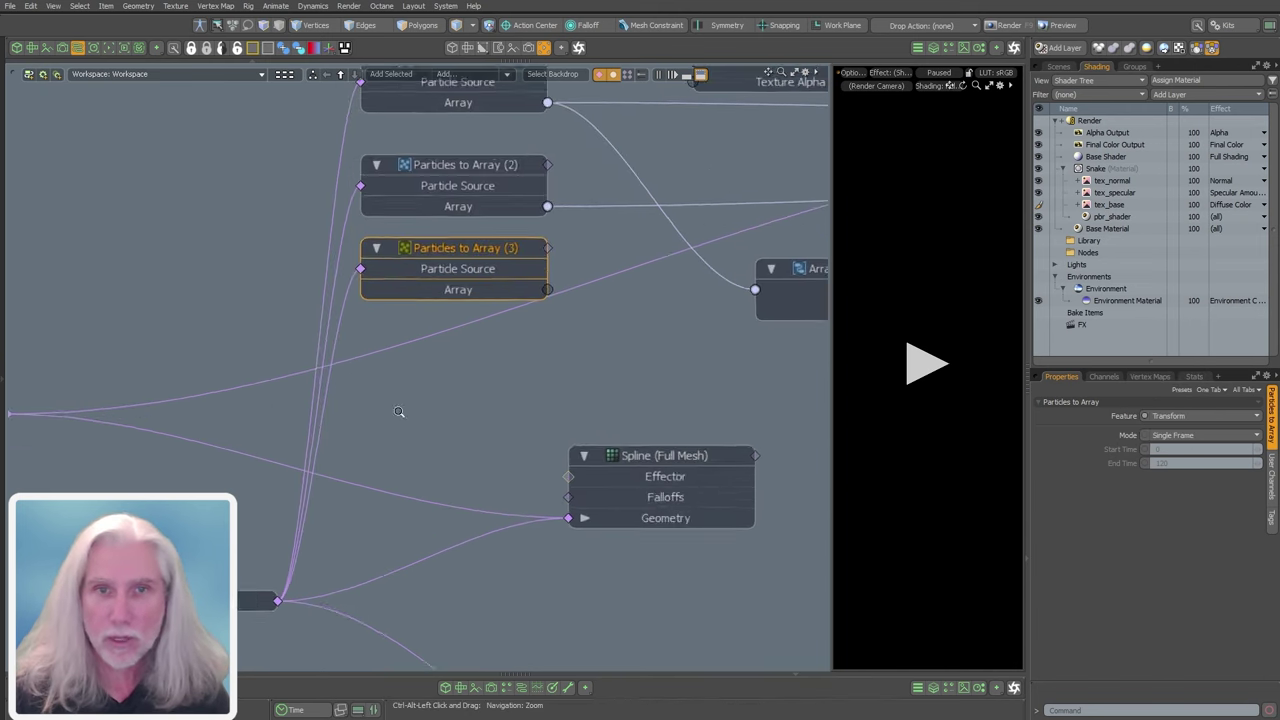
- Connect the Array output of the transform Particles to Array node to the Transform input of Arrays To Particles
mouse_move(431, 281)
left_mouse_down()
mouse_move(451, 282)
mouse_move(432, 282)
left_mouse_up()
left_click_drag(576, 288, 221, 379, "alt+shift")
scroll(560, 288, "down", 2)
scroll(160, 400, "down", 2)
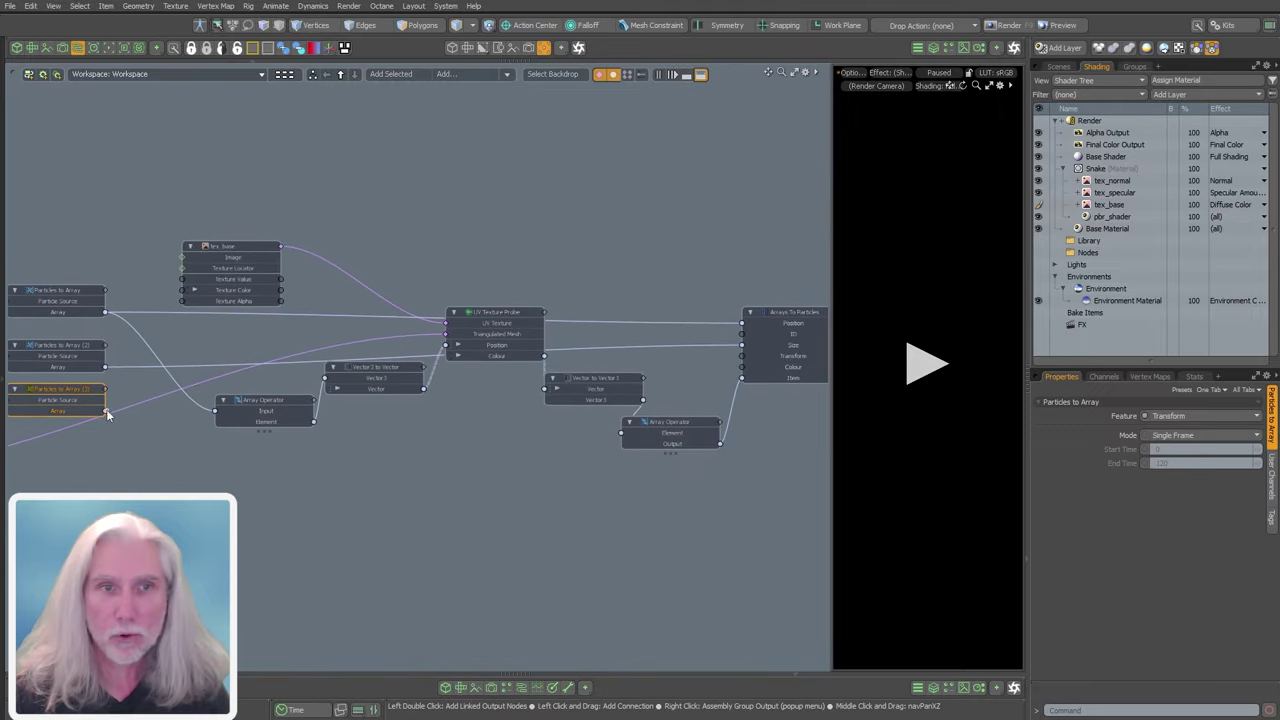
left_click_drag(278, 455, 612, 348)
scroll(612, 348, "up", 4)
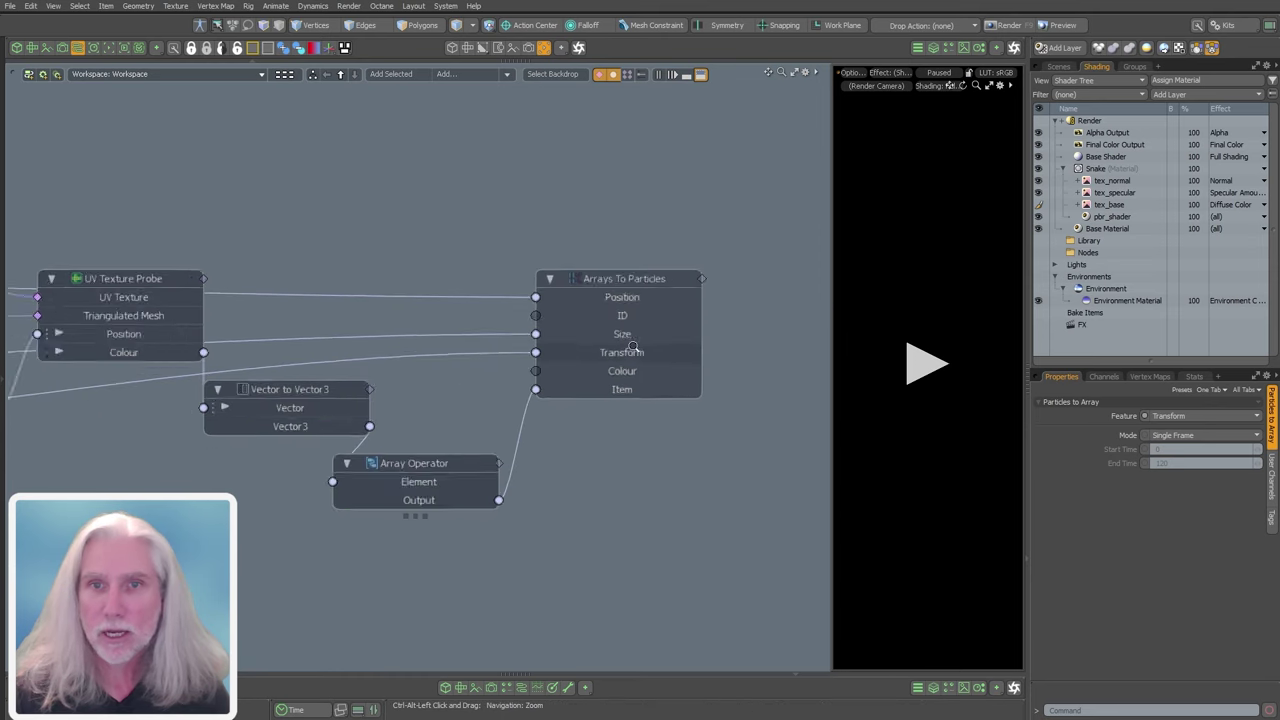
- Move the Array Operator's output connection from the Item input to the Colour input of Arrays To Particles
left_click(659, 254)
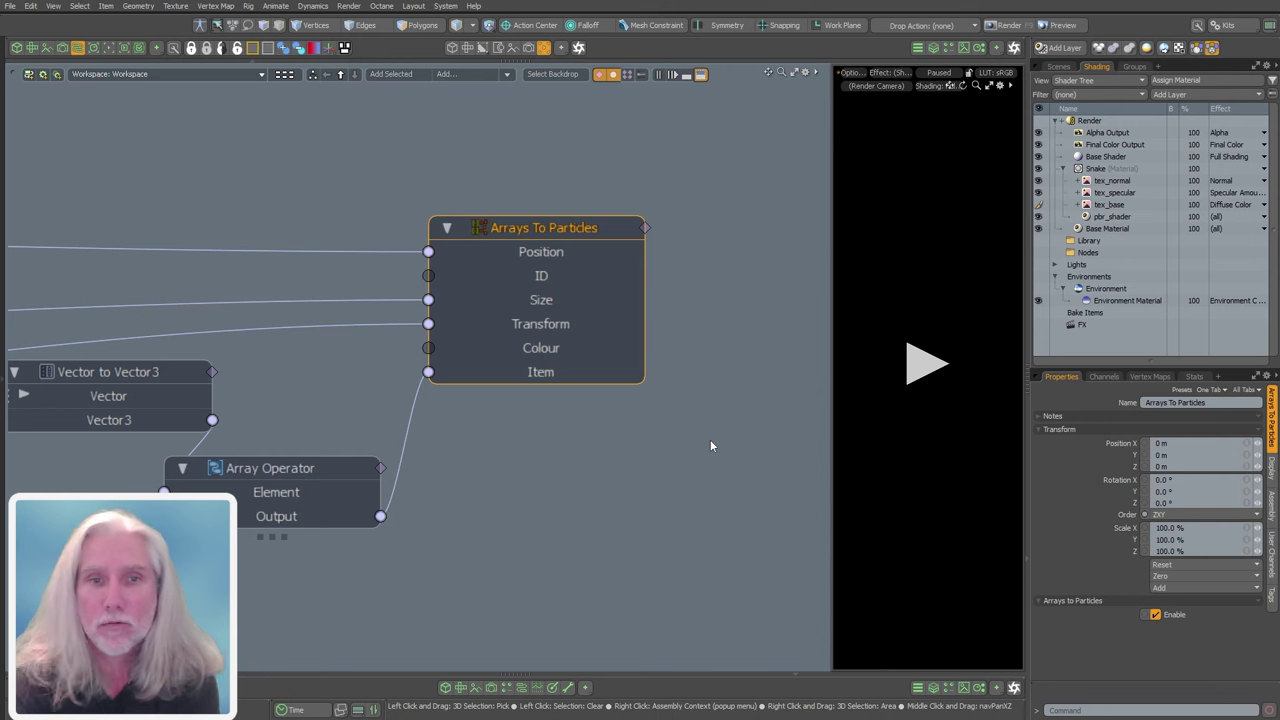
mouse_move(428, 371)
left_mouse_down()
mouse_move(417, 415)
mouse_move(428, 347)
left_mouse_up()
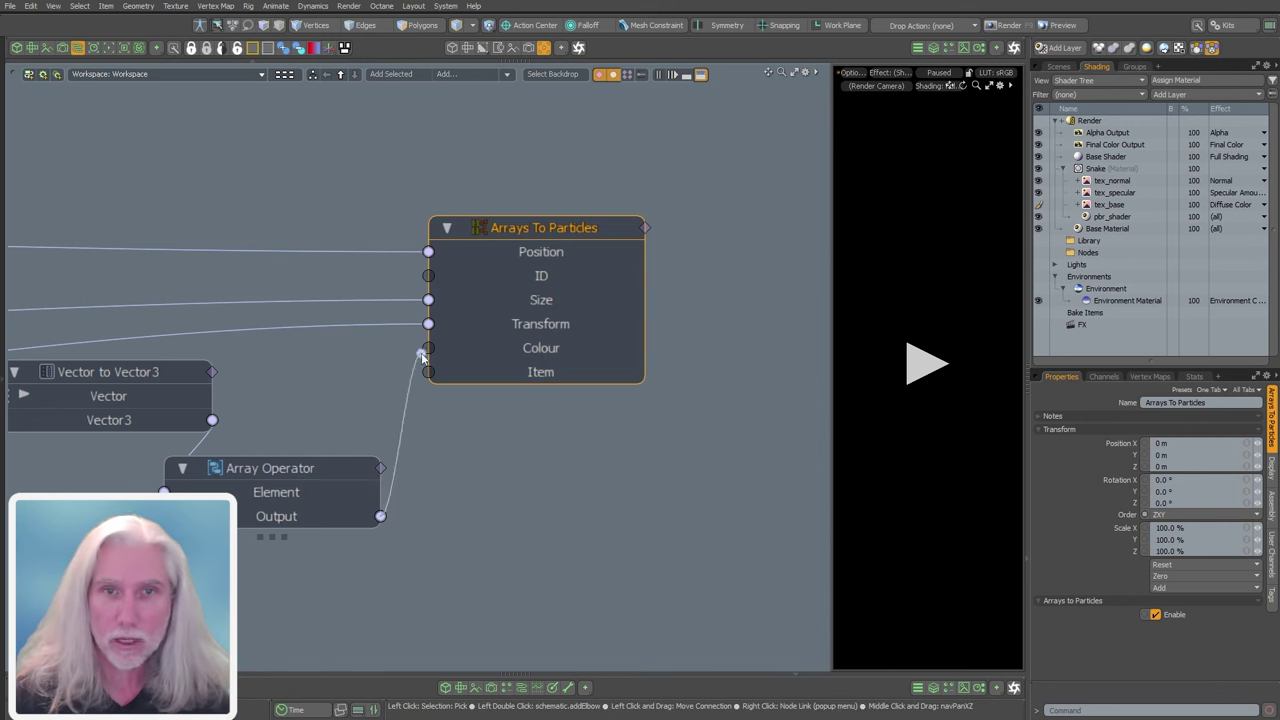
scroll(555, 510, "down", 2)
left_click(563, 505)
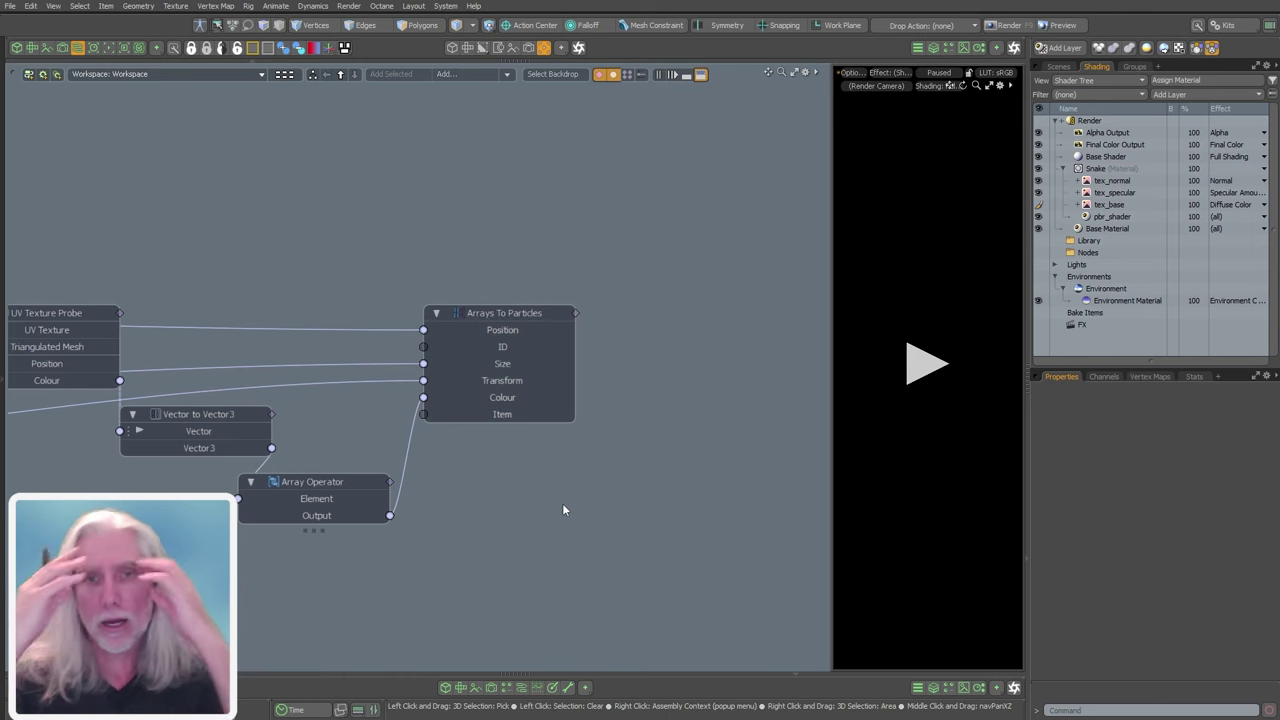
- Enlarge the viewport beside the schematic, switch it from the render preview to the 3D perspective view and show the textured snake with its replicas
scroll(526, 472, "down", 5)
left_click_drag(526, 472, 667, 212, "alt+shift")
left_click_drag(281, 424, 404, 430, "ctrl+alt")
left_click_drag(328, 429, 535, 431, "alt+shift")
left_click_drag(636, 350, 490, 322, "ctrl+alt")
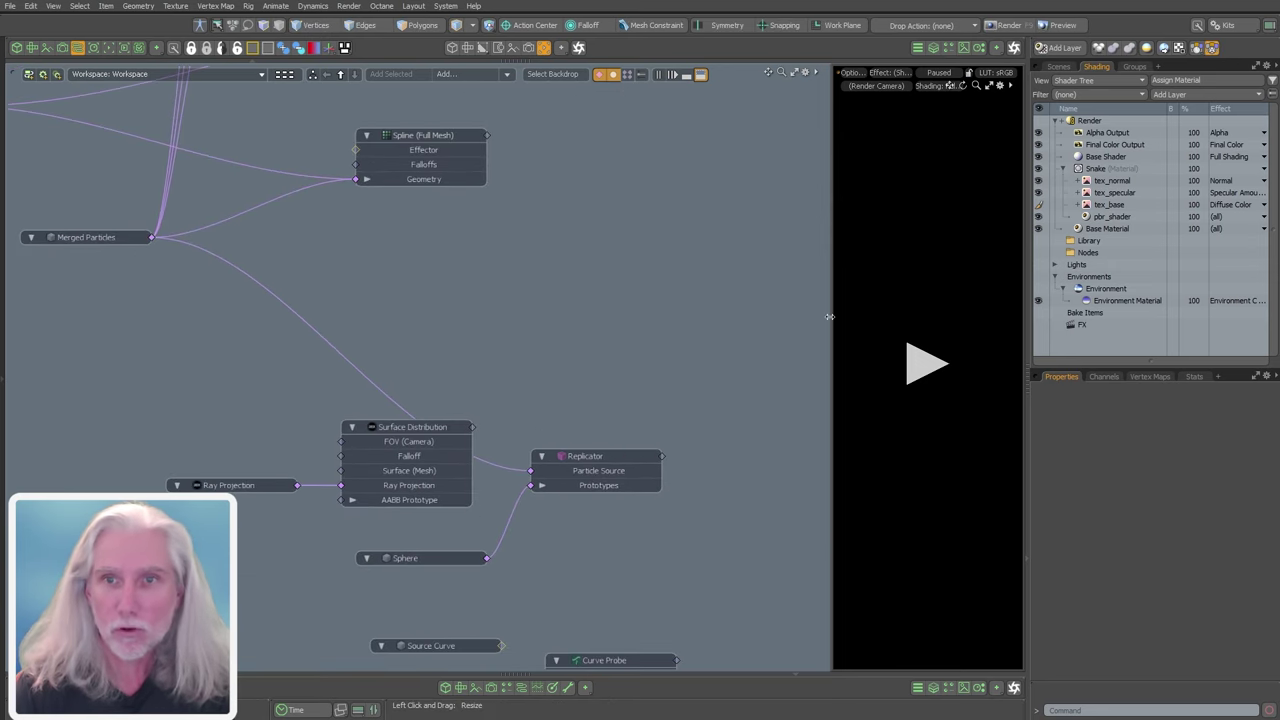
left_click_drag(829, 317, 489, 317)
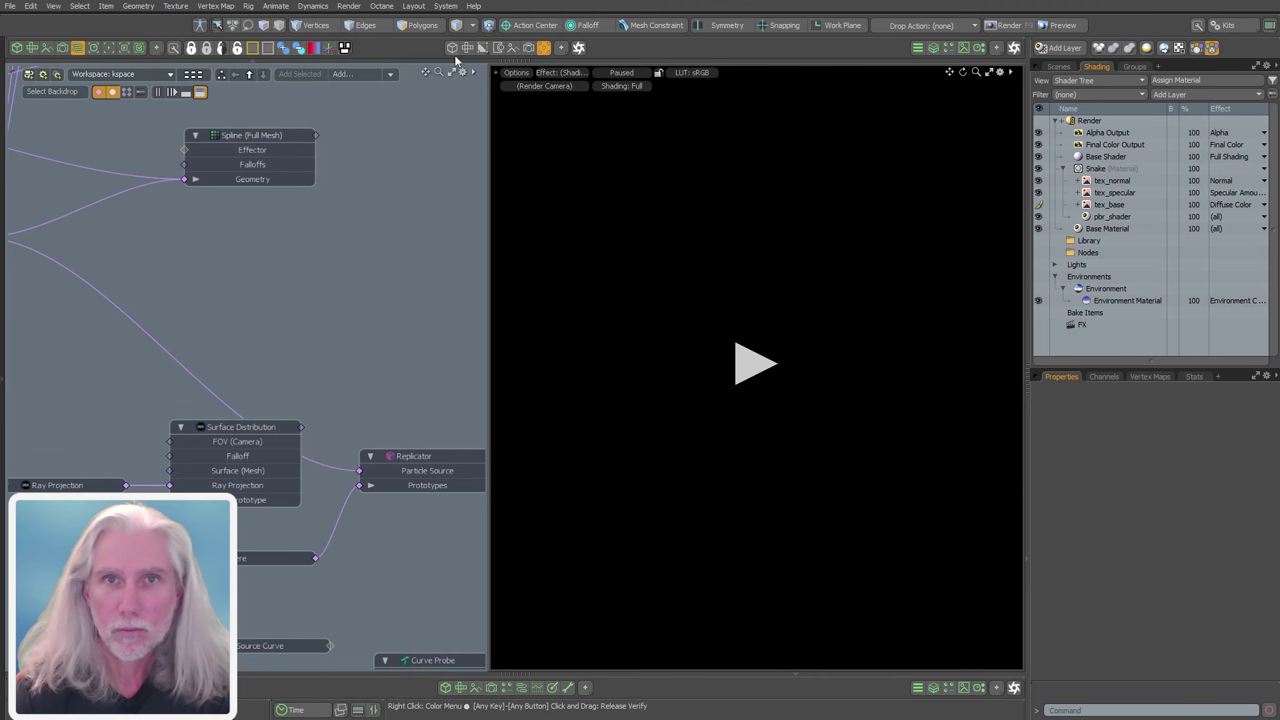
key("ctrl+Tab")
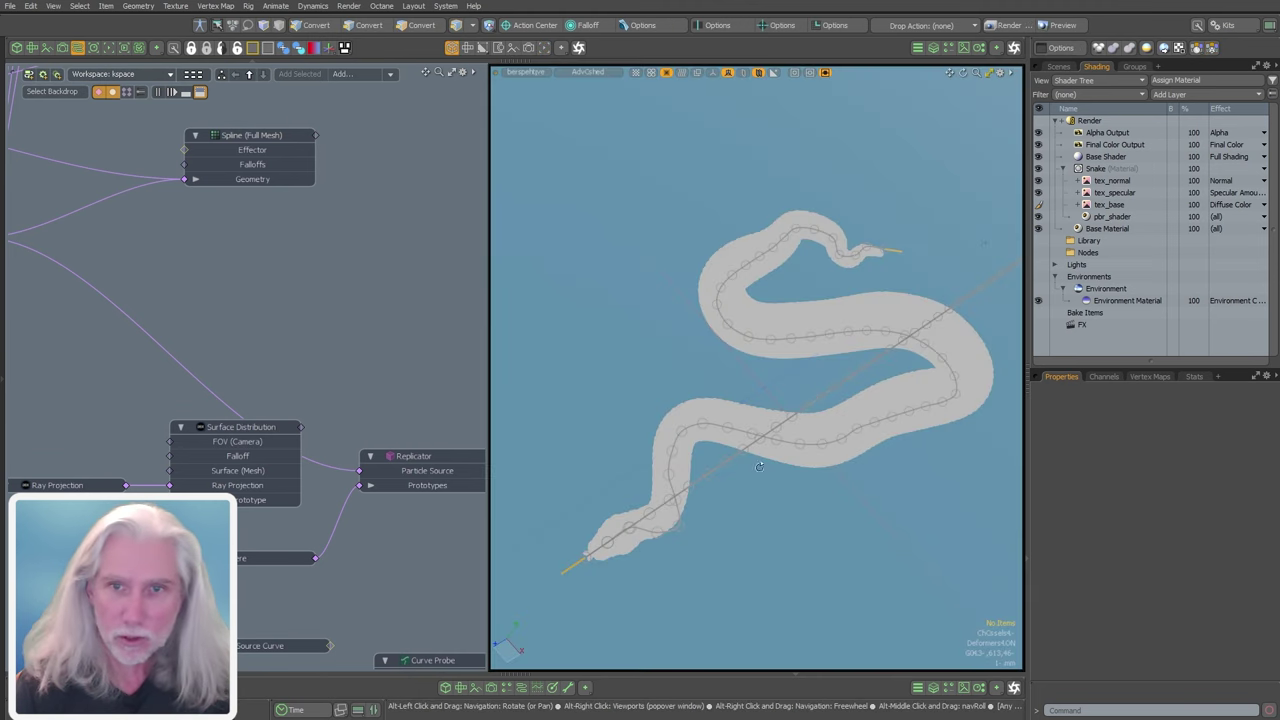
left_click_drag(759, 466, 824, 274, "alt")
key("ctrl+3")
left_click(870, 511)
- Disconnect Merged Particles from the Replicator's Particle Source input
left_click_drag(63, 491, 6, 464, "alt+shift")
left_click_drag(88, 312, 15, 271, "alt+shift")
scroll(72, 326, "up", 3)
left_click_drag(440, 470, 200, 333, "alt+shift")
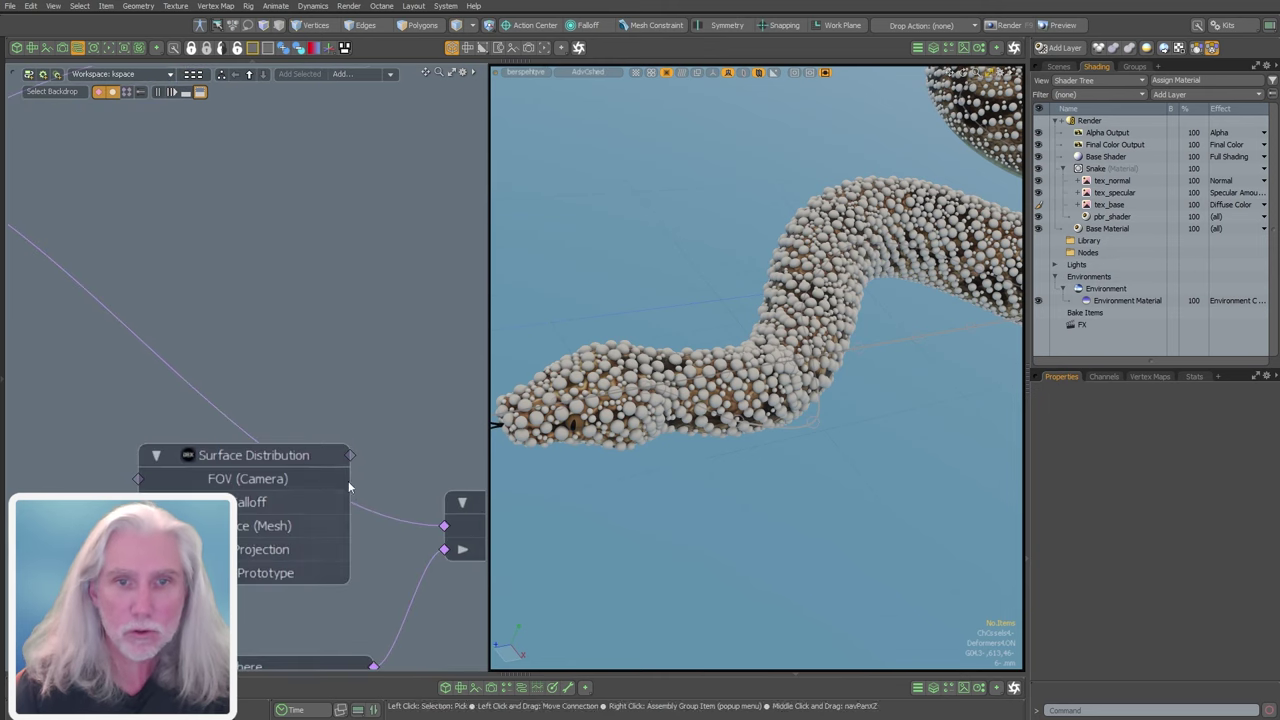
left_click_drag(419, 529, 390, 524)
- Move the Sphere and Replicator nodes next to Arrays To Particles, placing both just below and beyond it
left_click_drag(329, 391, 36, 348, "alt+shift")
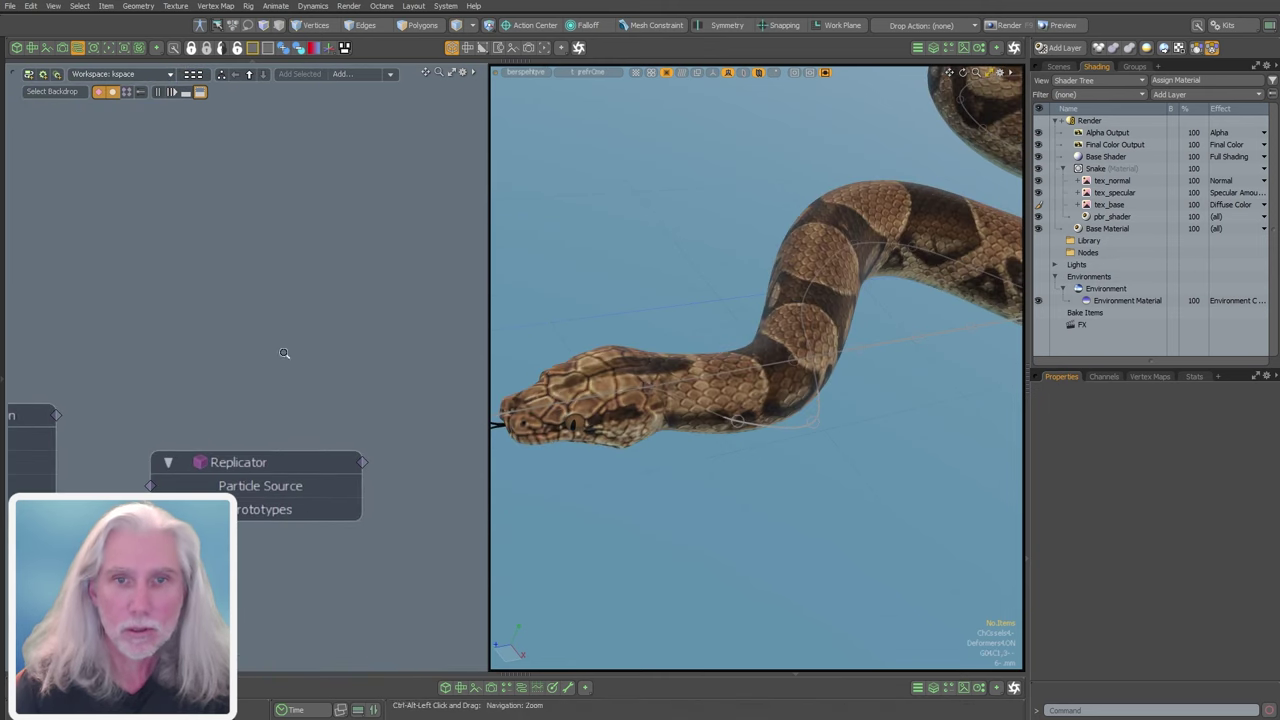
scroll(283, 354, "down", 3)
left_click_drag(273, 384, 196, 476, "alt+shift")
left_click(196, 476)
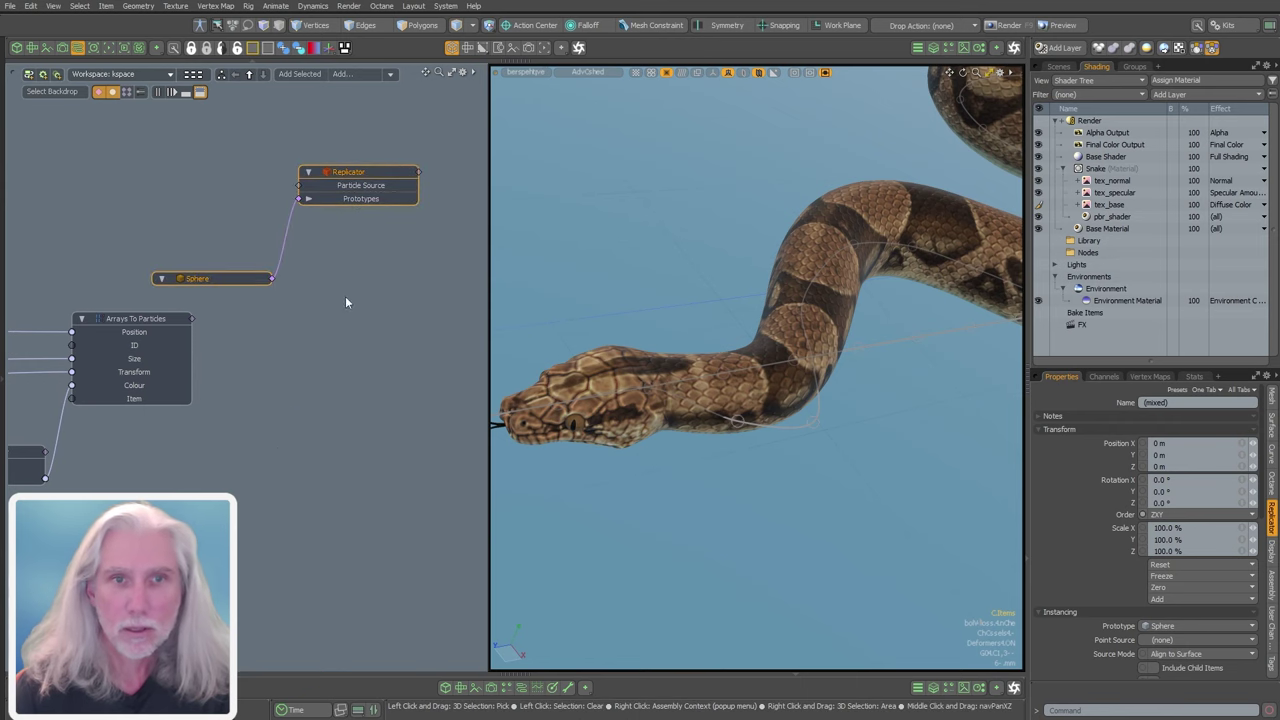
left_click(346, 302)
left_click_drag(240, 286, 266, 458)
left_click_drag(381, 193, 430, 453)
- Connect Arrays To Particles to the Replicator's Particle Source and check the replicated spheres on the whole snake
left_click_drag(340, 397, 313, 337, "alt+shift")
scroll(255, 290, "up", 1)
left_click_drag(92, 251, 157, 276, "alt+shift")
left_click_drag(334, 350, 206, 243, "alt+shift")
scroll(300, 289, "down", 1)
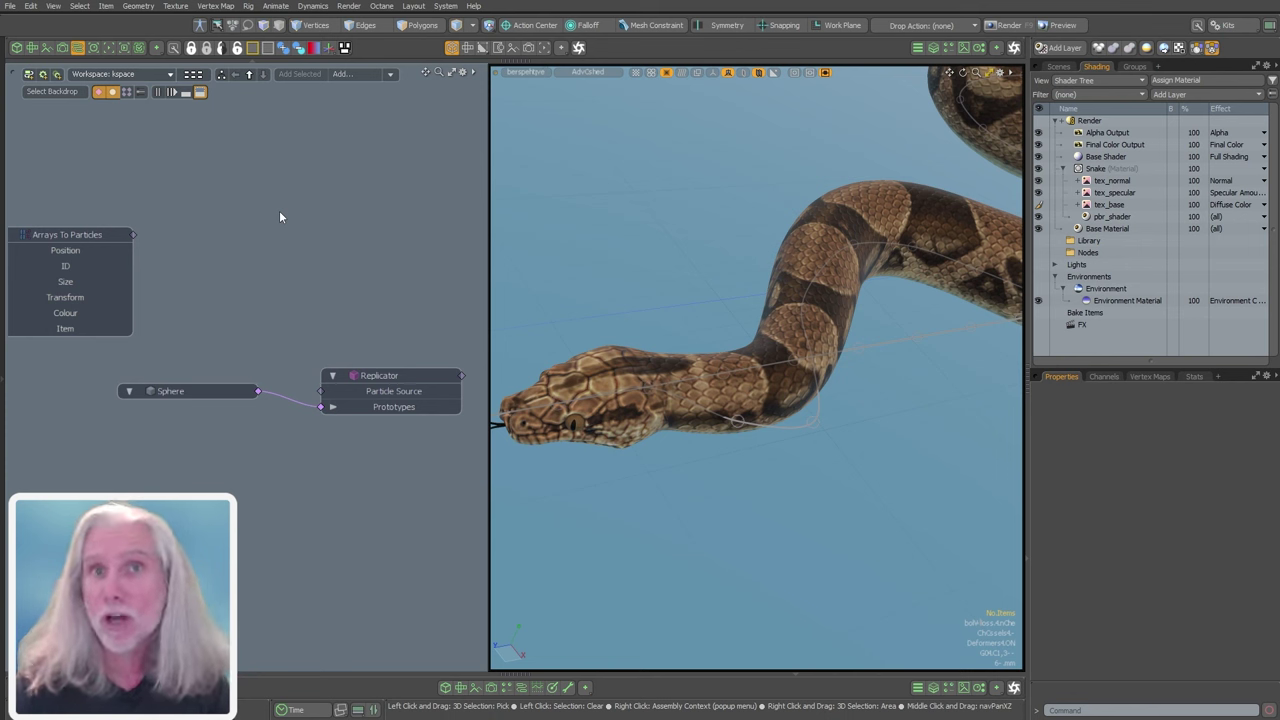
left_click_drag(303, 372, 335, 399)
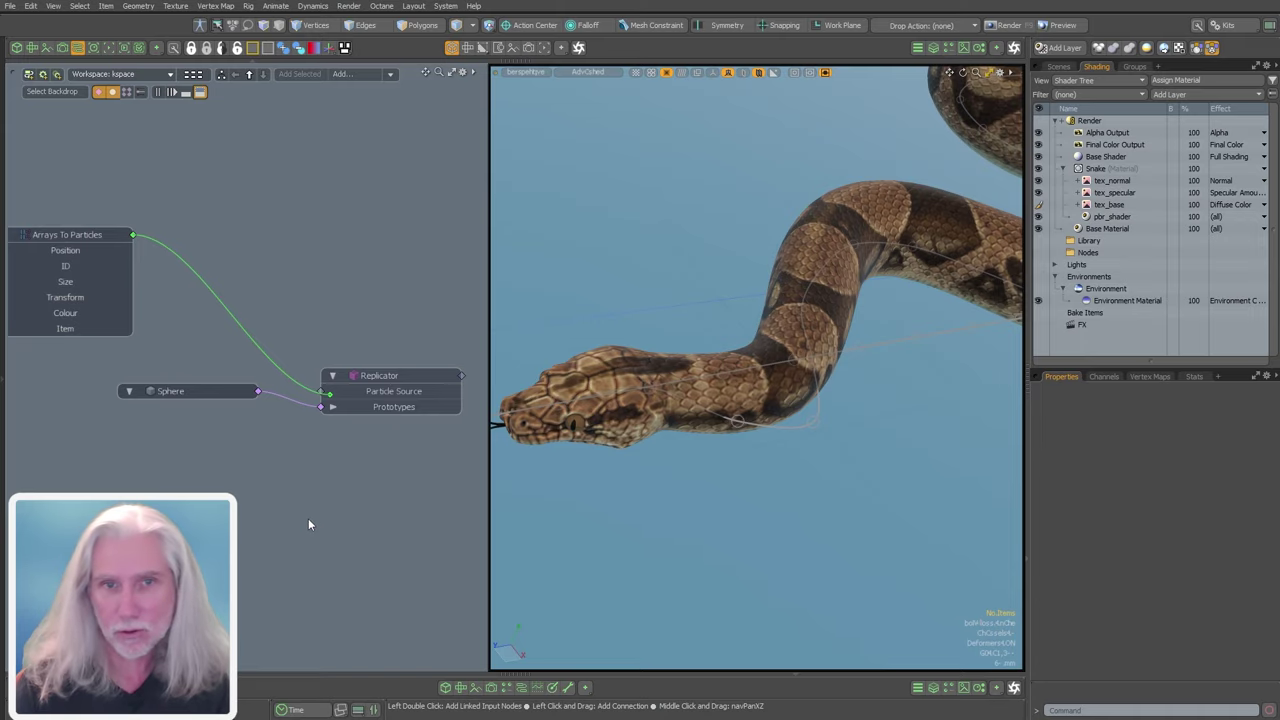
left_click_drag(691, 478, 650, 470, "ctrl+alt")
left_click_drag(740, 462, 785, 420, "alt")
left_click_drag(785, 550, 838, 530, "alt+shift")
left_click_drag(838, 530, 801, 534, "ctrl+alt")
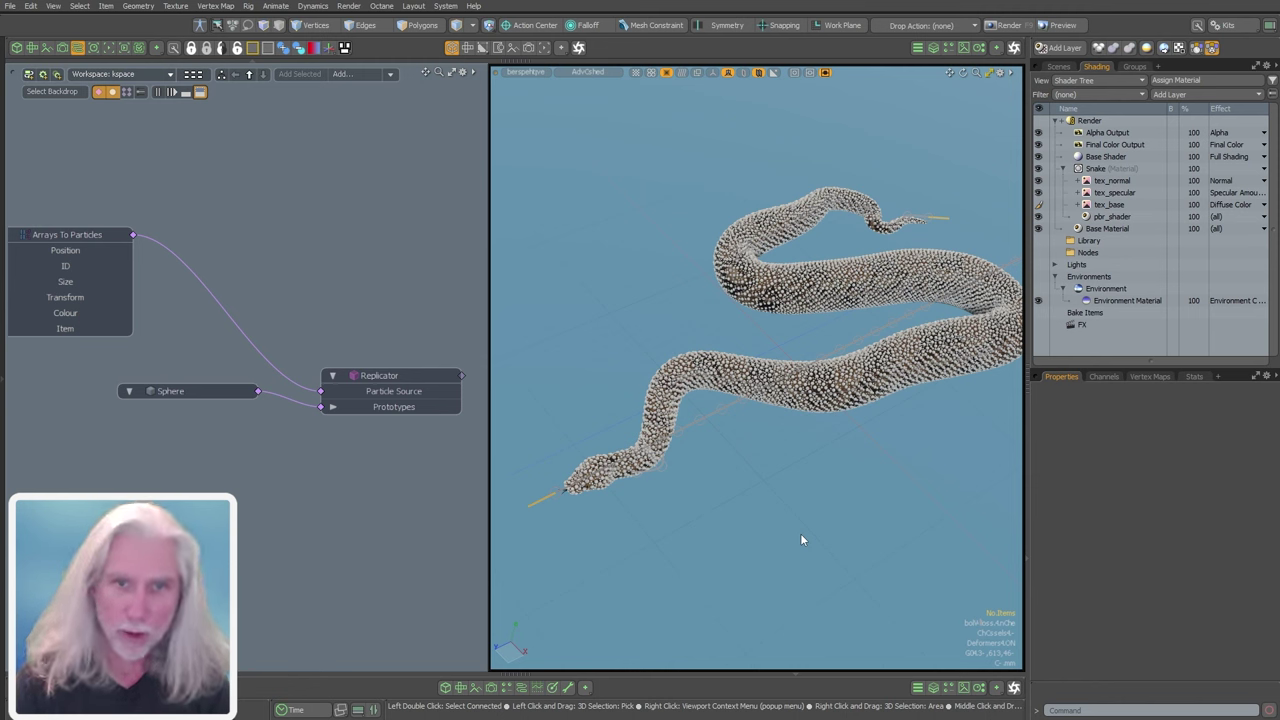
left_click(390, 385)
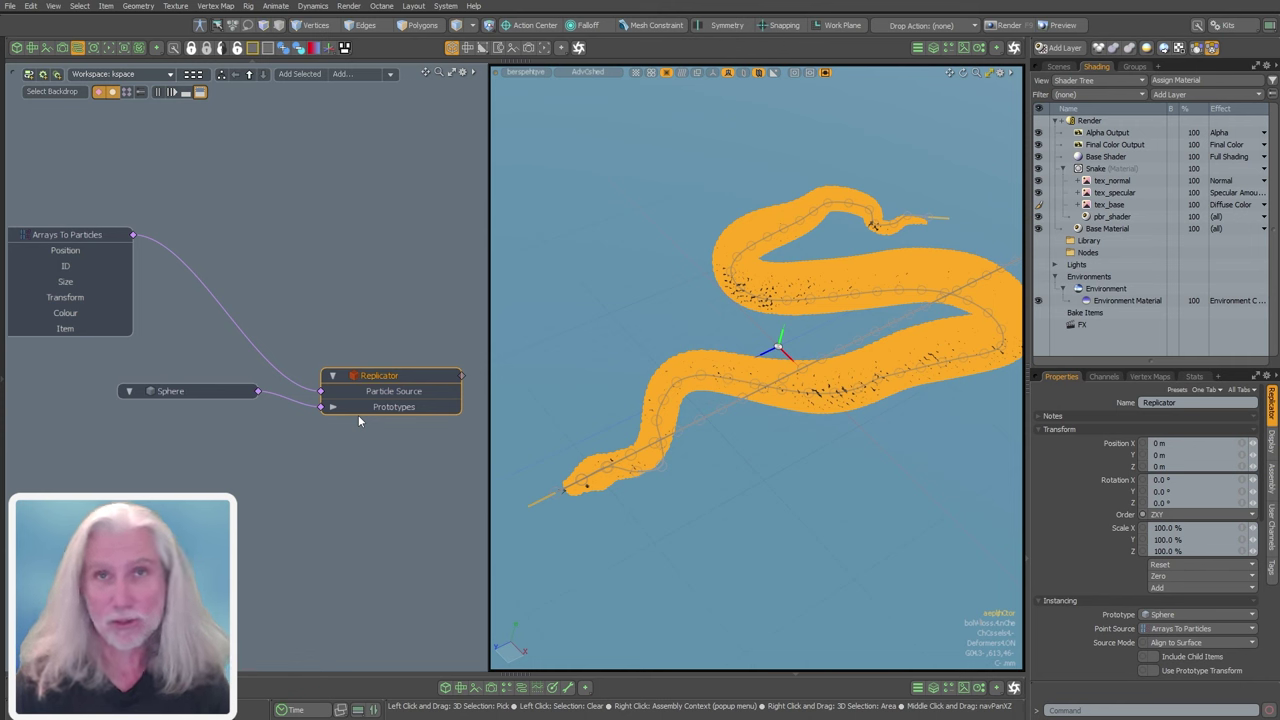
left_click(364, 463)
- Add a Particle Sample shader input node to the schematic, place it above the Replicator and expand Nodes in the shader tree
left_click_drag(364, 463, 355, 490, "alt")
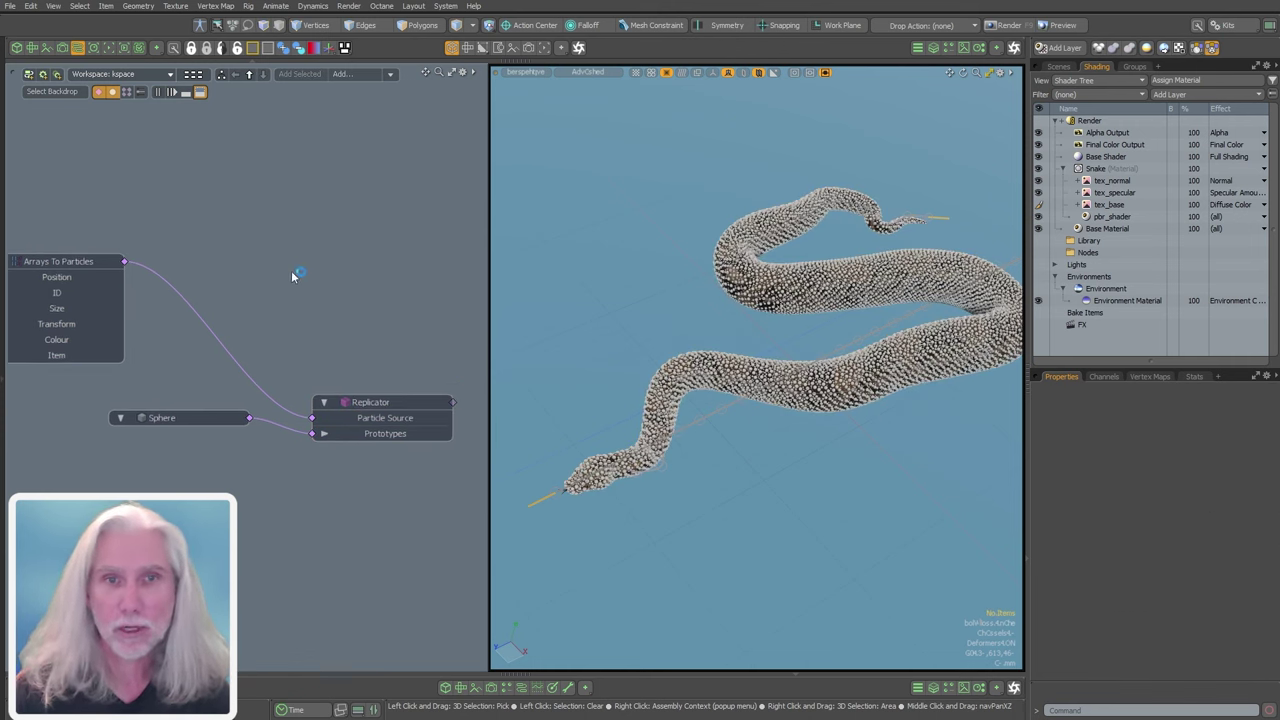
key("Tab")
type("s")
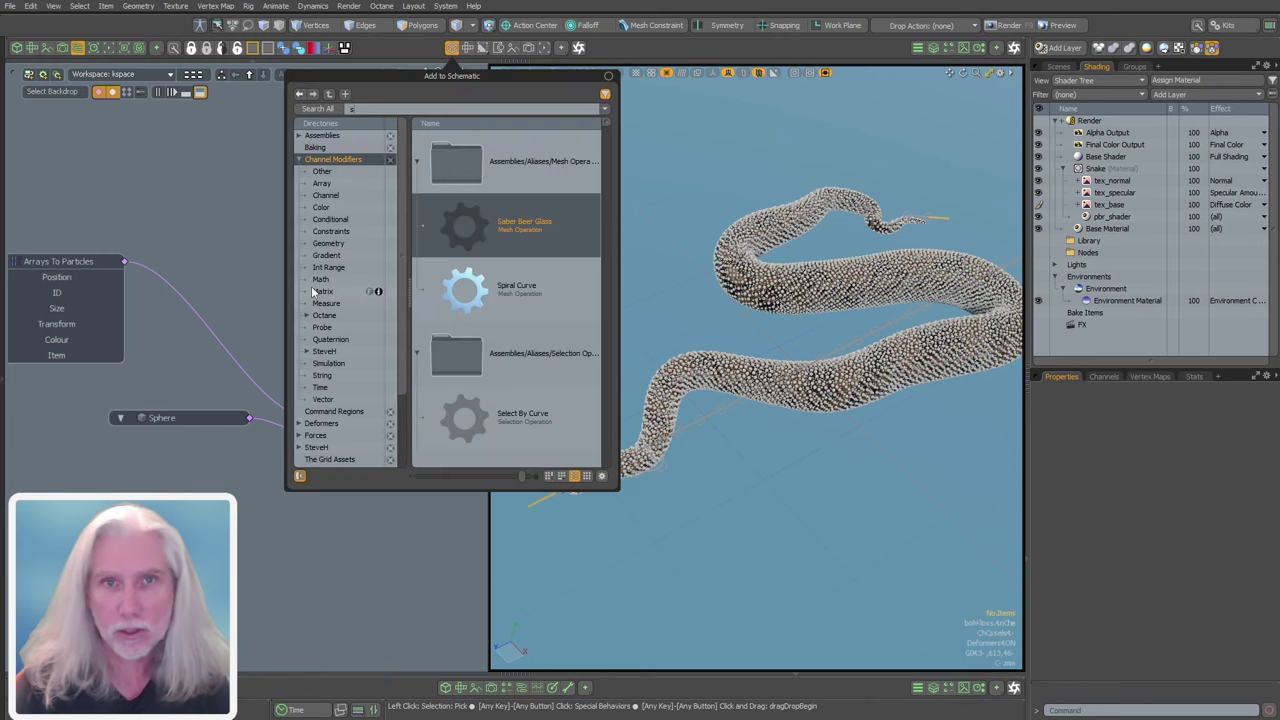
type("j")
key("BackSpace")
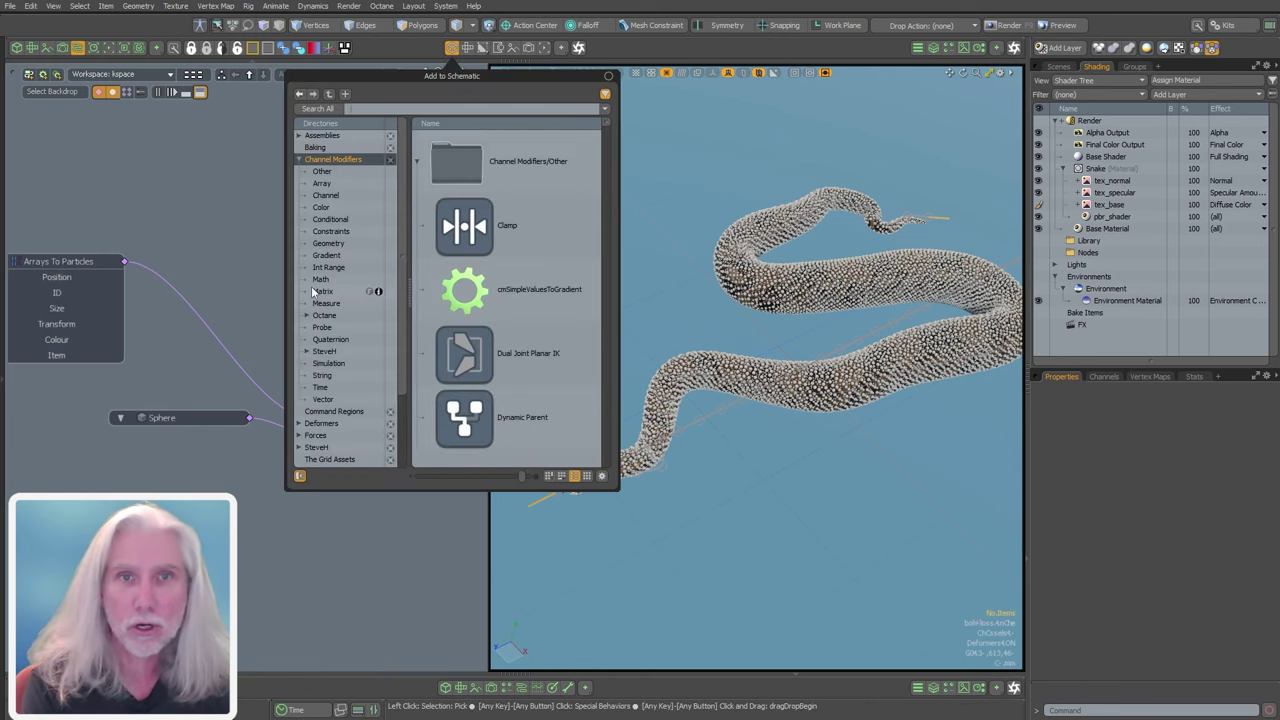
type("hader")
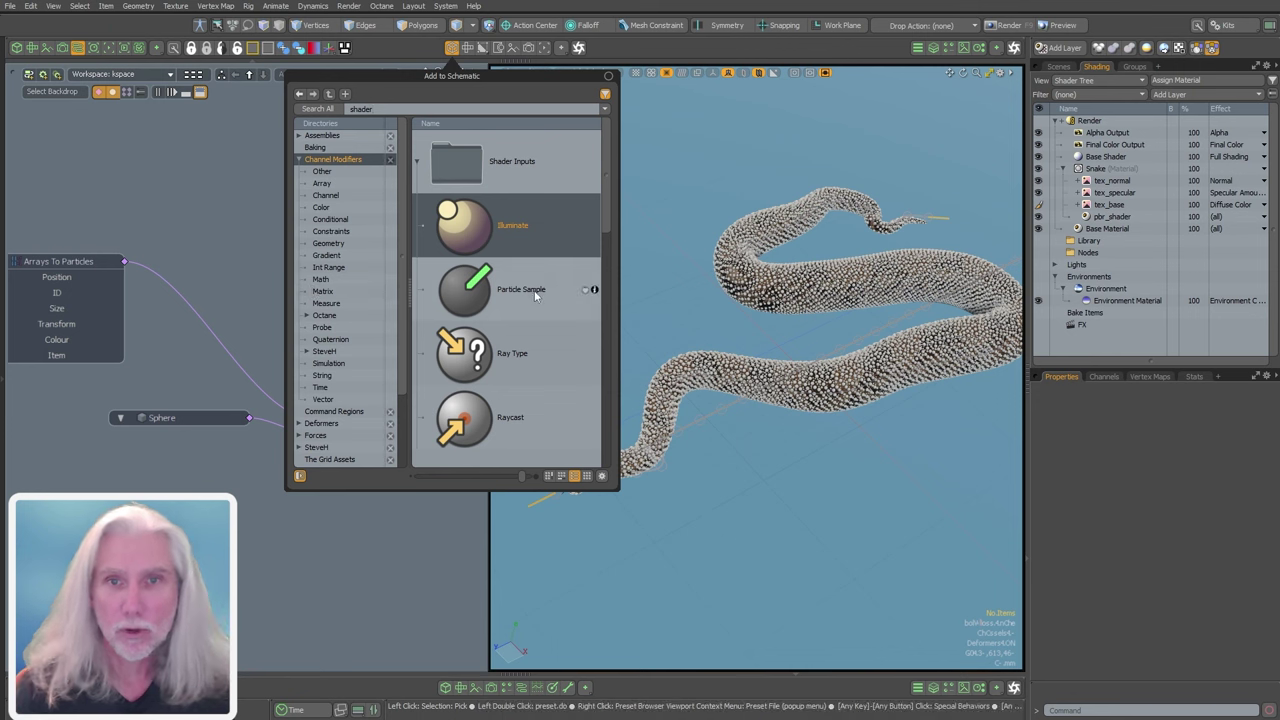
double_click(513, 298)
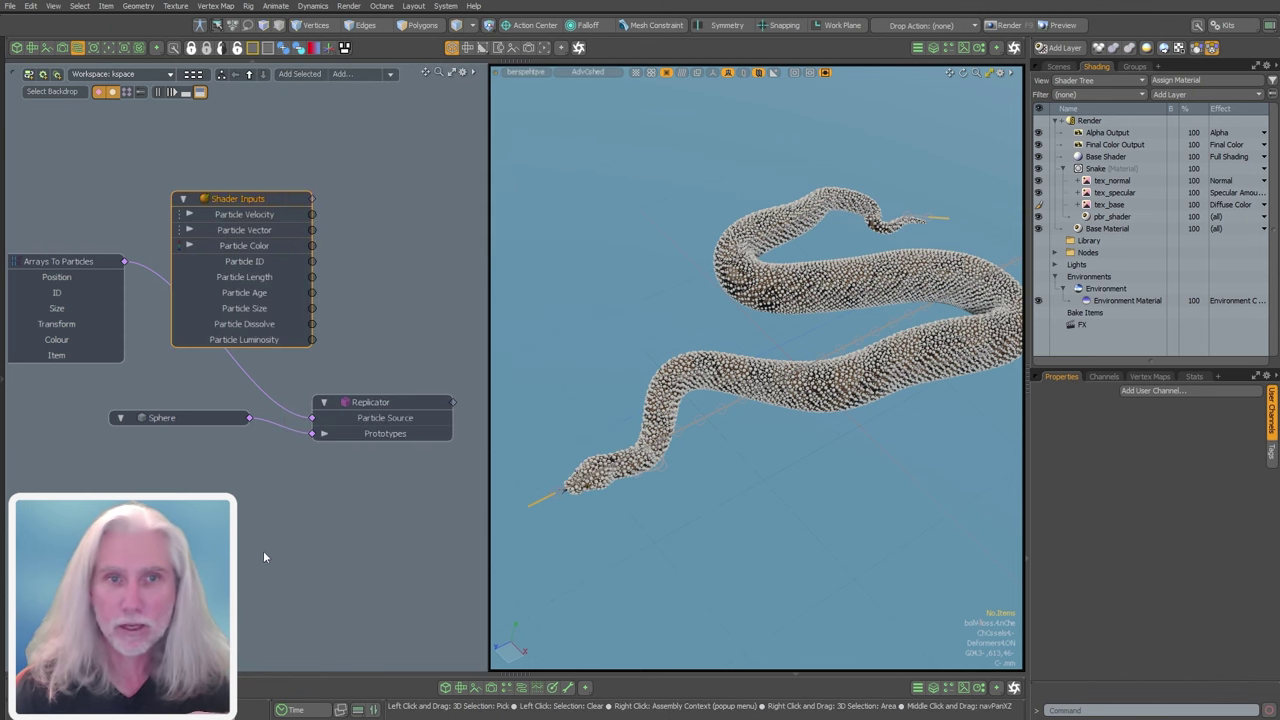
left_click_drag(273, 206, 368, 156)
left_click(222, 235)
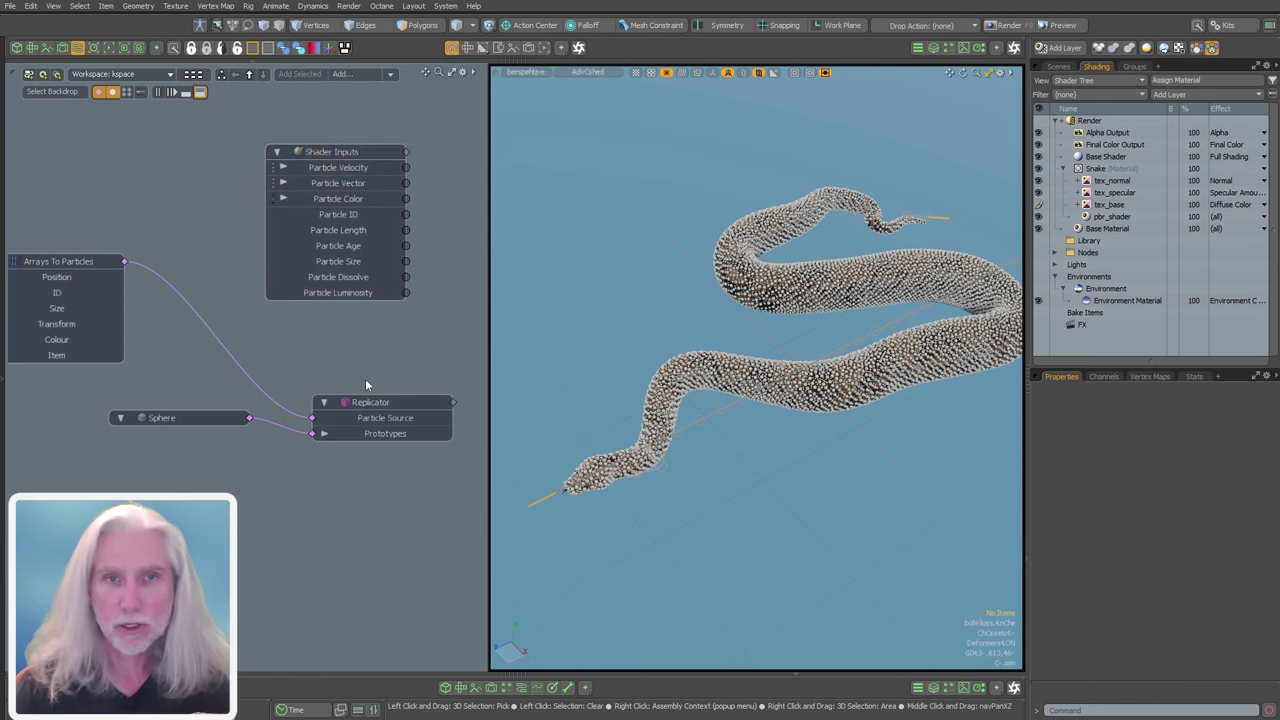
left_click(1055, 252)
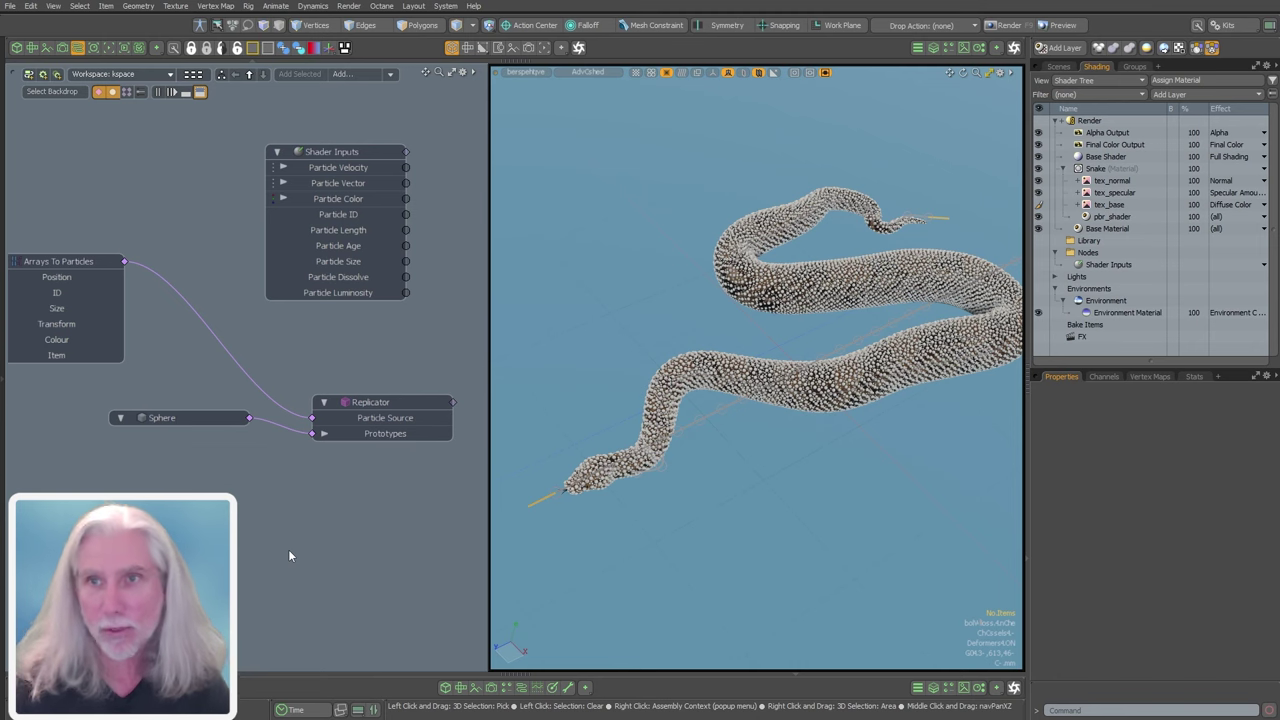
- Assign a new material named Sphere to the polygons of the Sphere mesh
left_click(182, 418)
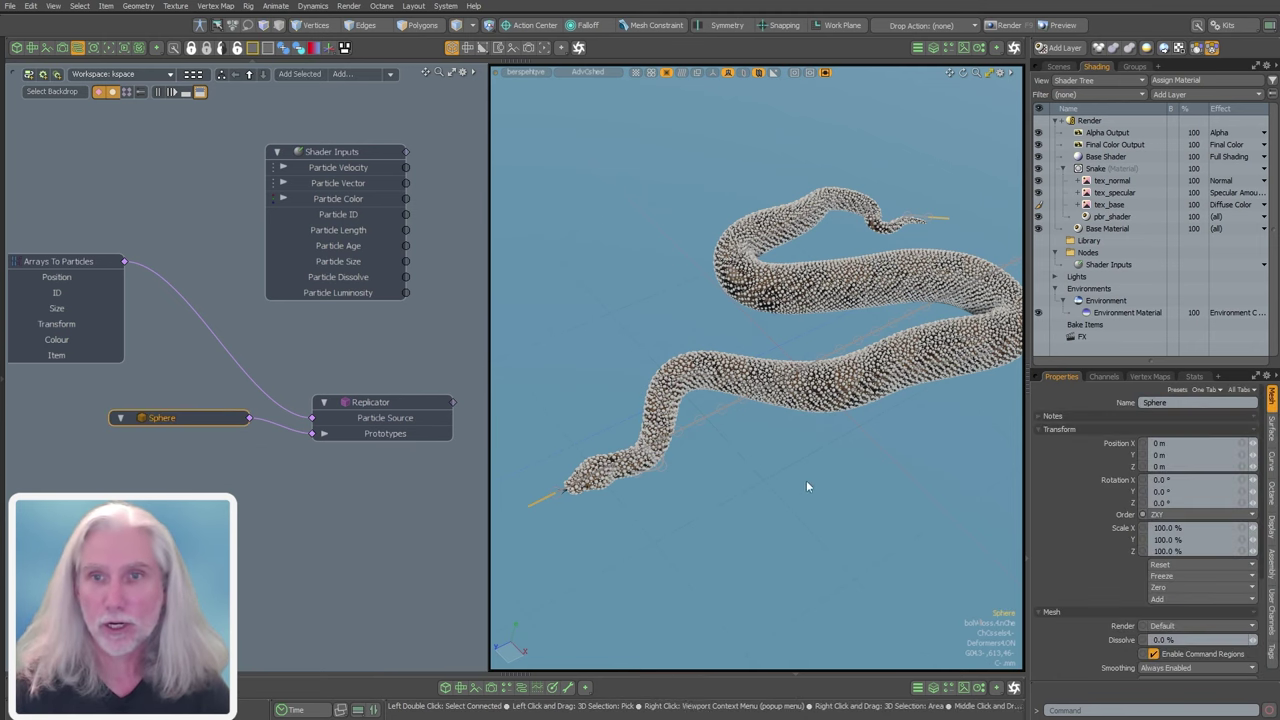
key("3")
key("m")
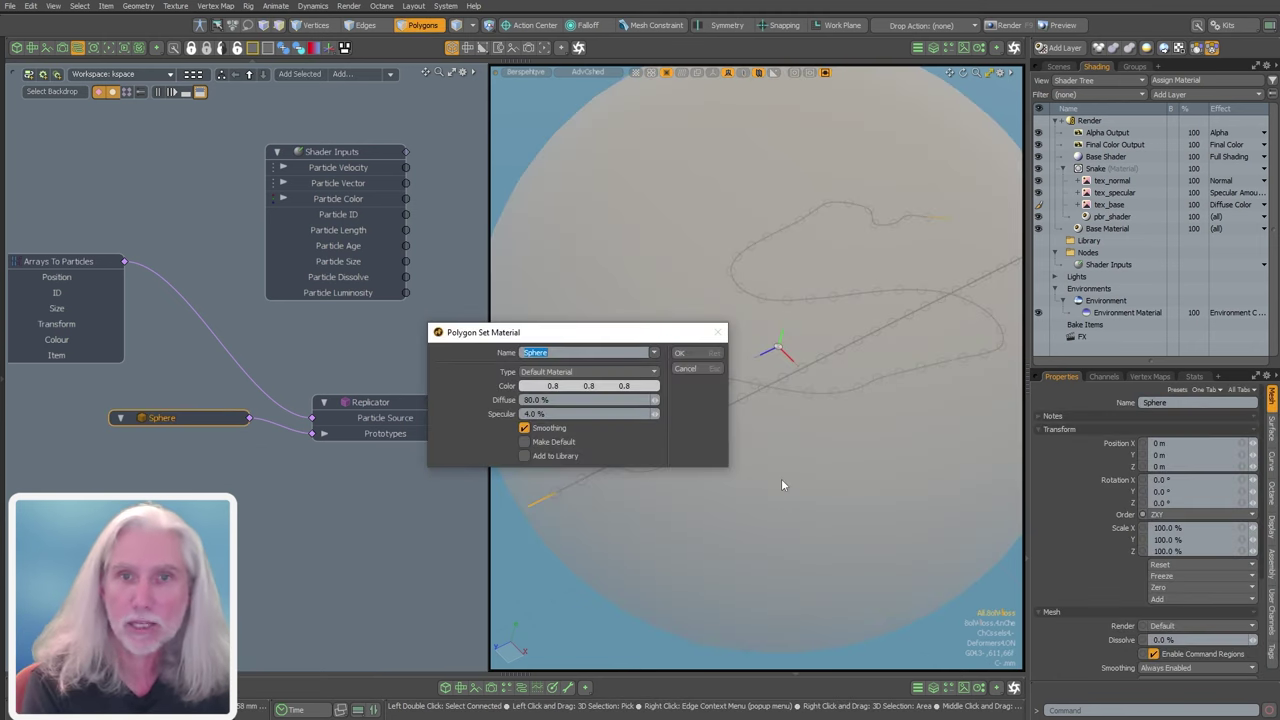
type("Sphere")
key("Return")
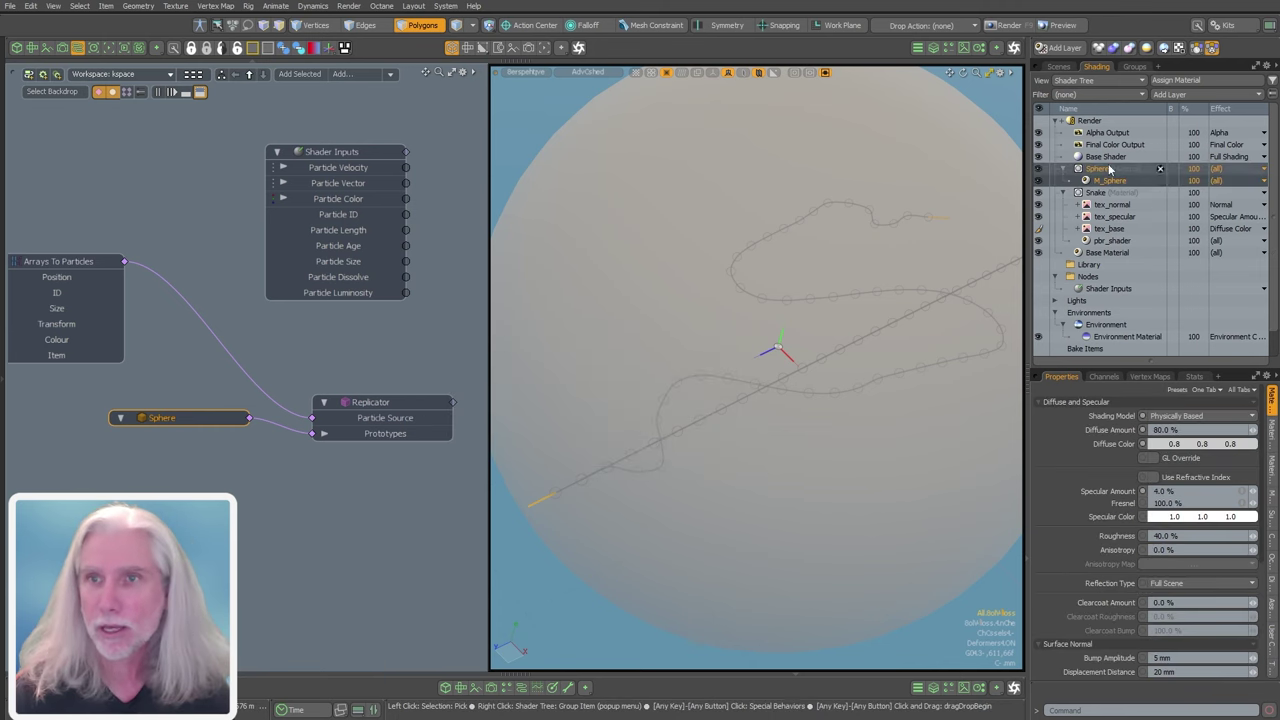
- Add a Constant processing texture to the Sphere material group
left_click(1098, 169)
left_click(1168, 94)
mouse_move(1138, 175)
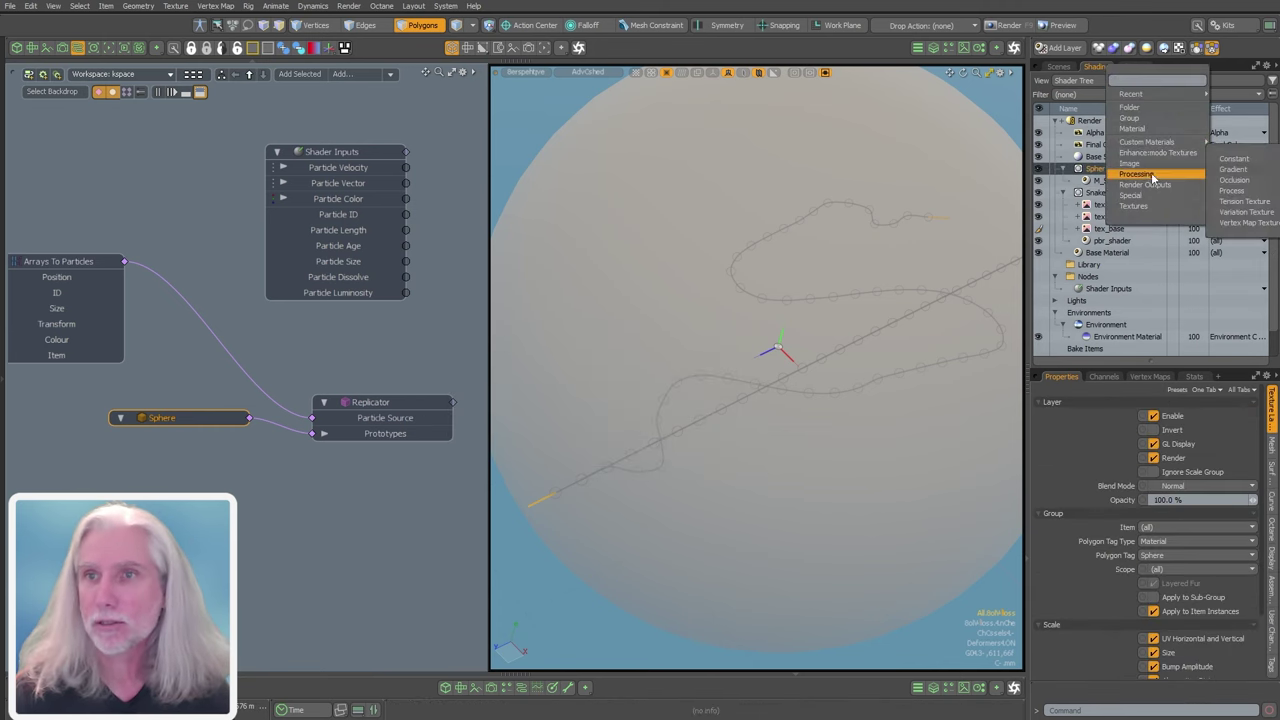
left_click(1233, 158)
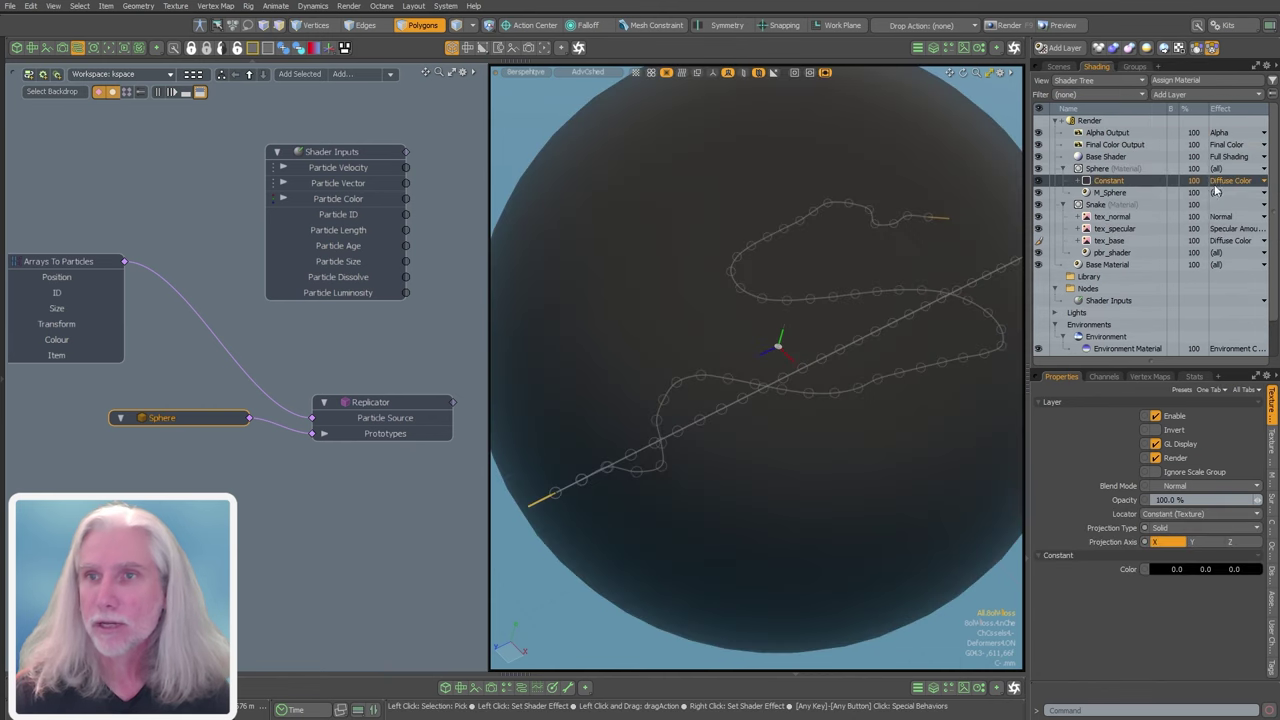
- Set the Constant texture's color to white, 1.0, 1.0, 1.0
scroll(865, 370, "down", 3)
left_click_drag(867, 370, 847, 353, "alt+shift")
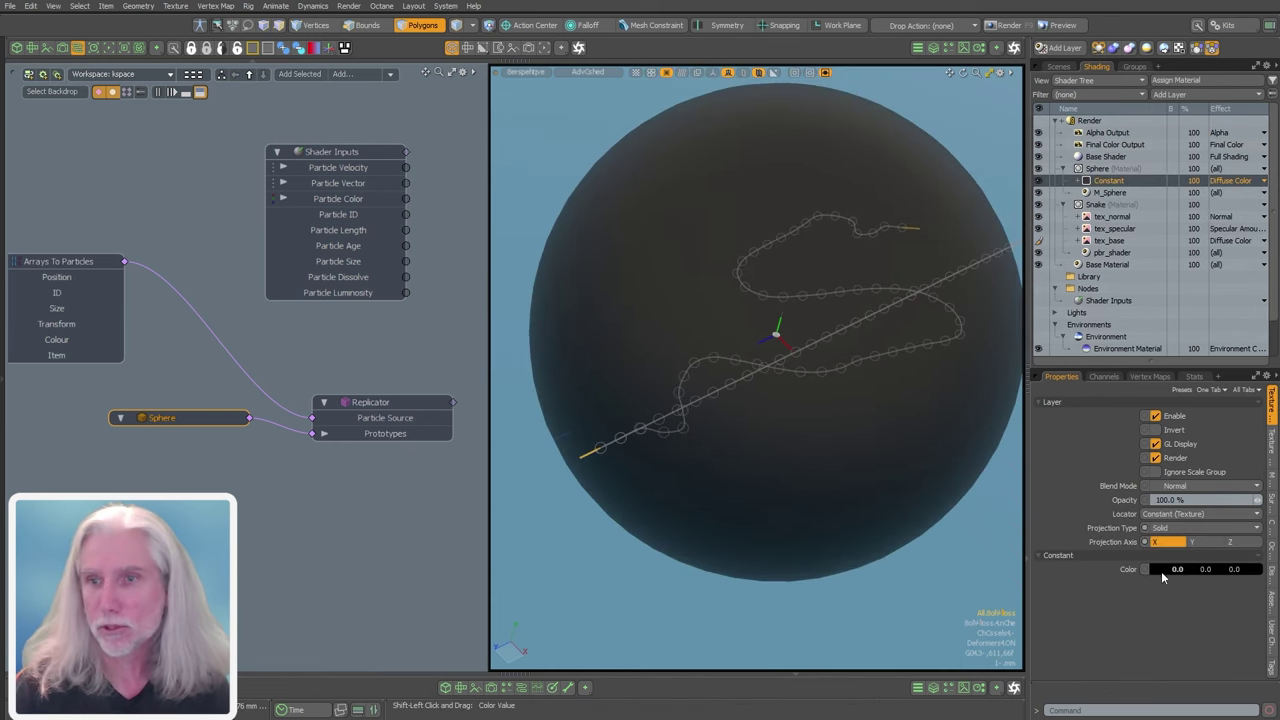
left_click_drag(1162, 576, 1240, 574, "shift")
left_click_drag(783, 352, 803, 349, "alt")
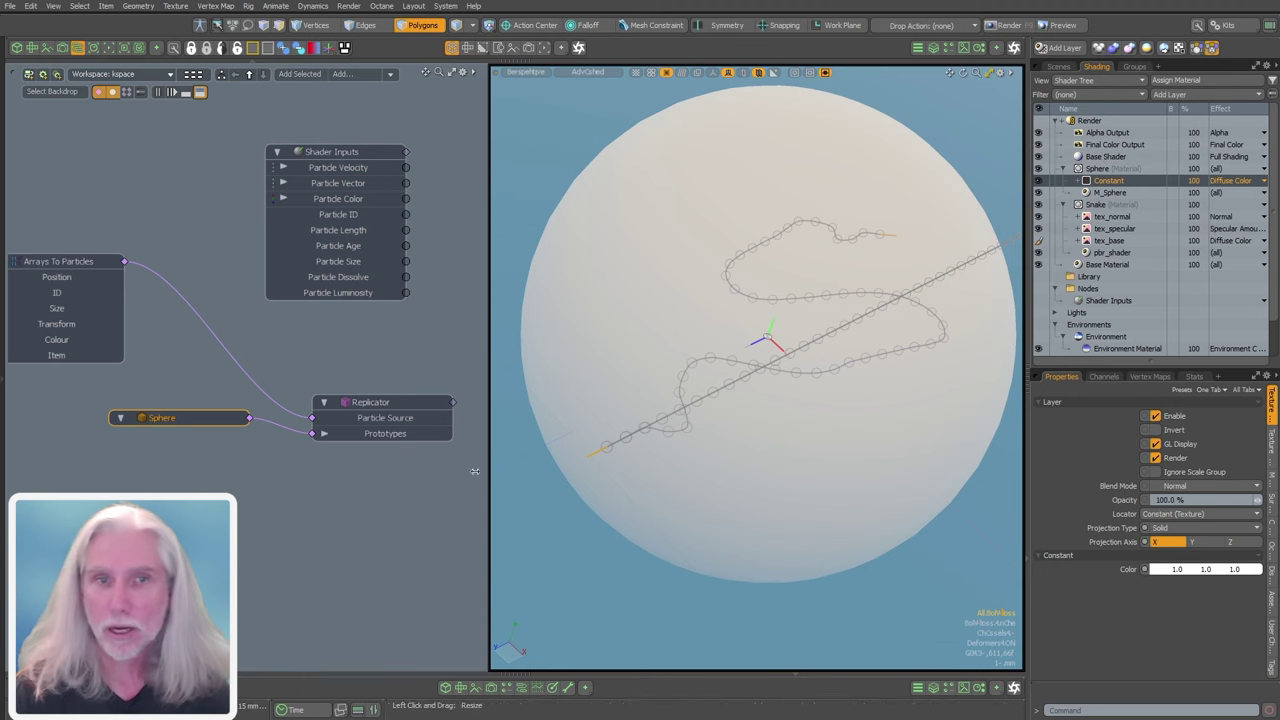
- Bring the Constant texture from the shader tree into the schematic below the Shader Inputs node
left_click(322, 493)
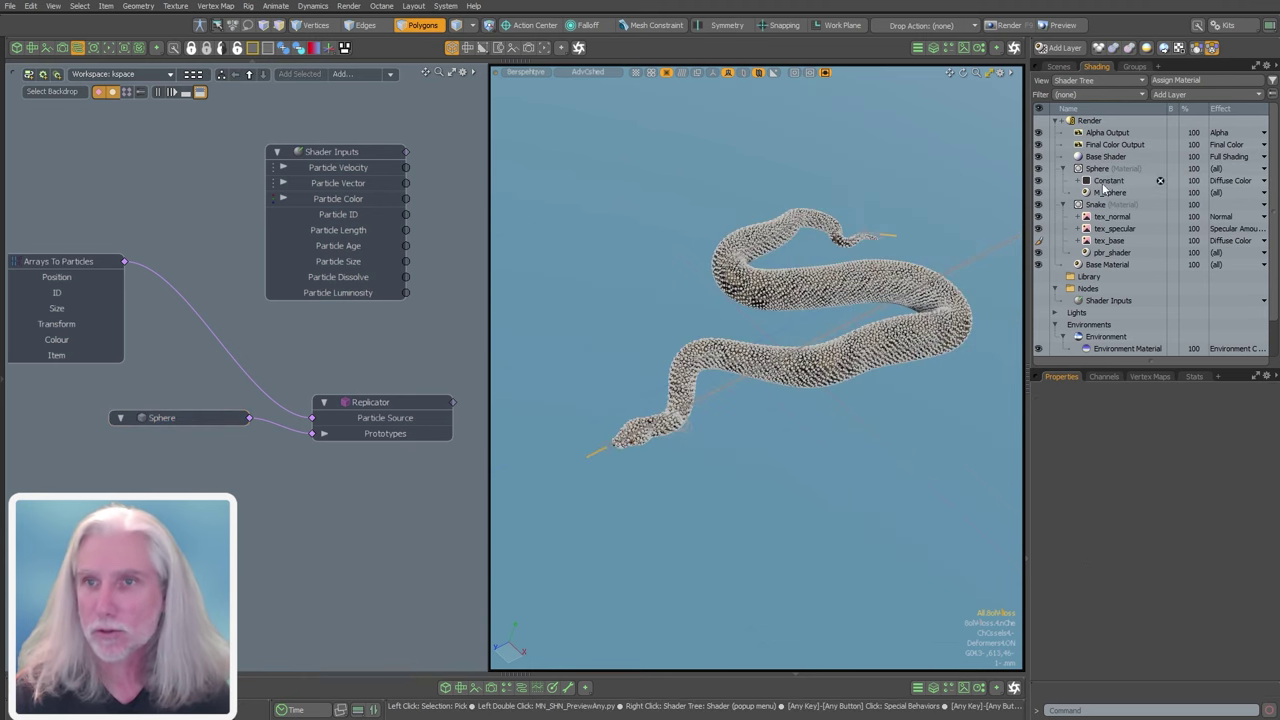
left_click_drag(1108, 181, 380, 338)
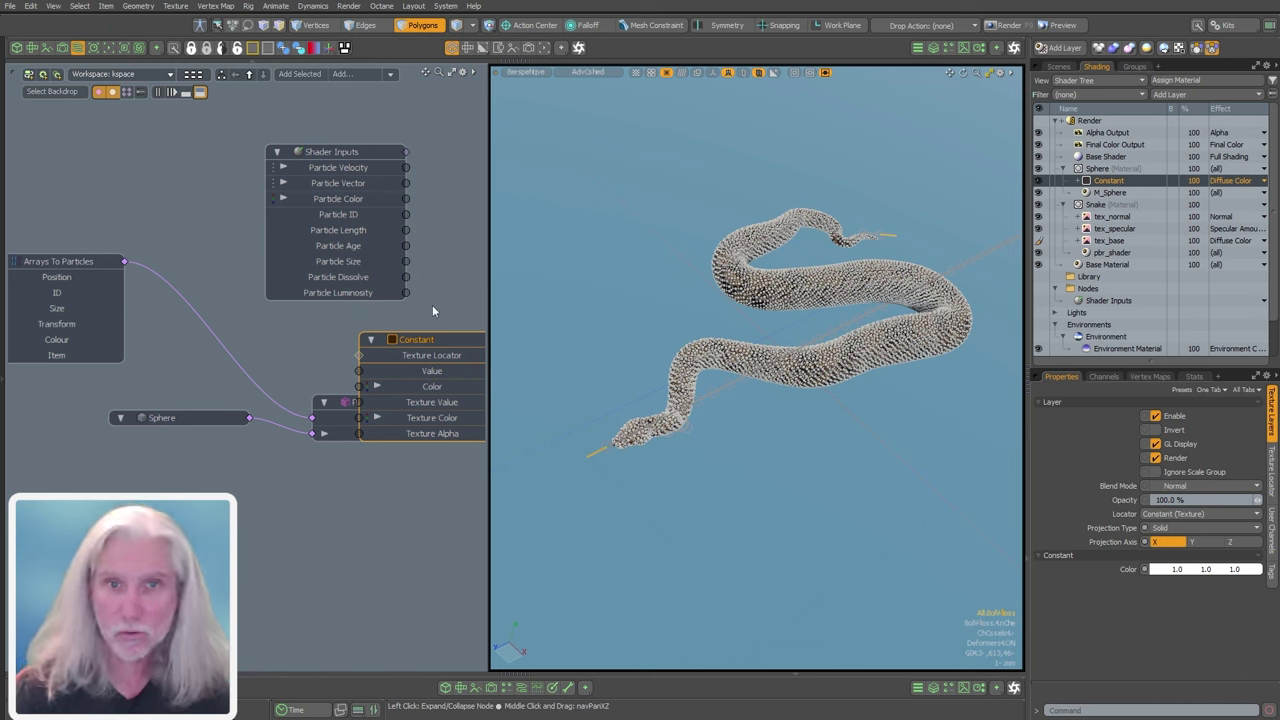
- Place the Constant node beside the Shader Inputs node, with both nodes level and clear of the Replicator node
left_click(422, 314)
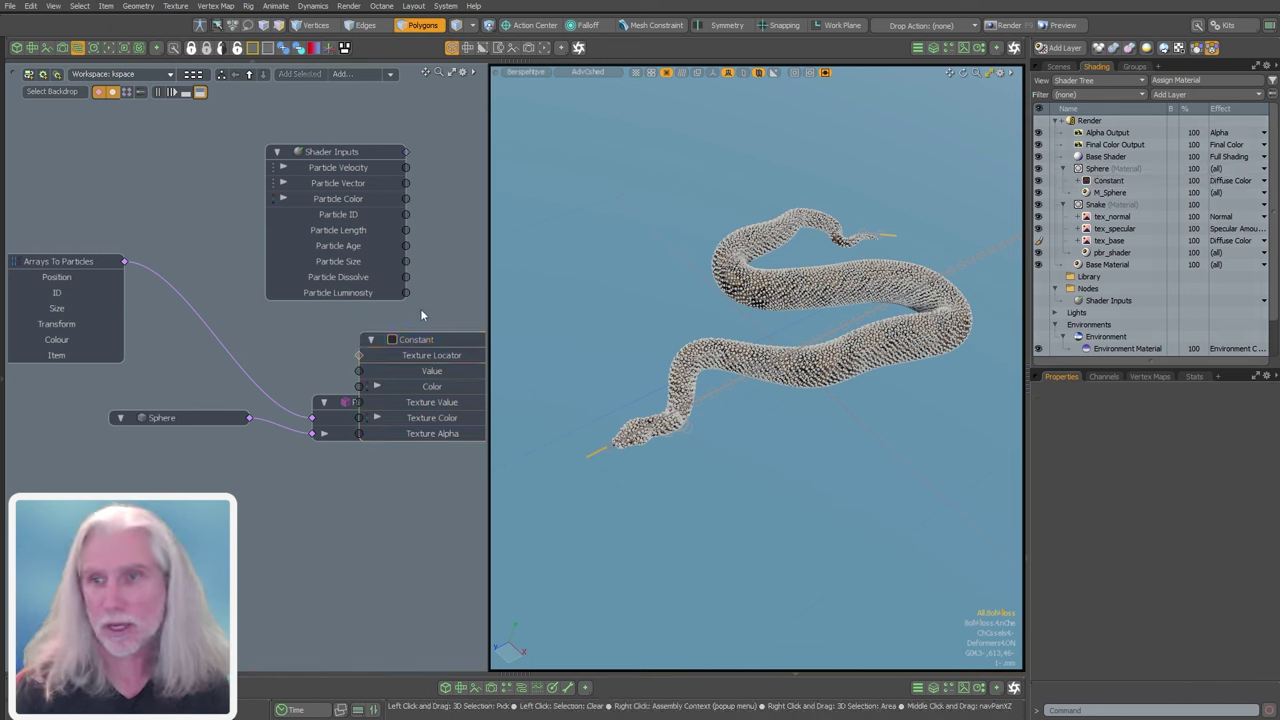
left_click_drag(404, 348, 482, 195)
middle_click_drag(483, 195, 328, 278)
left_click_drag(312, 275, 298, 275)
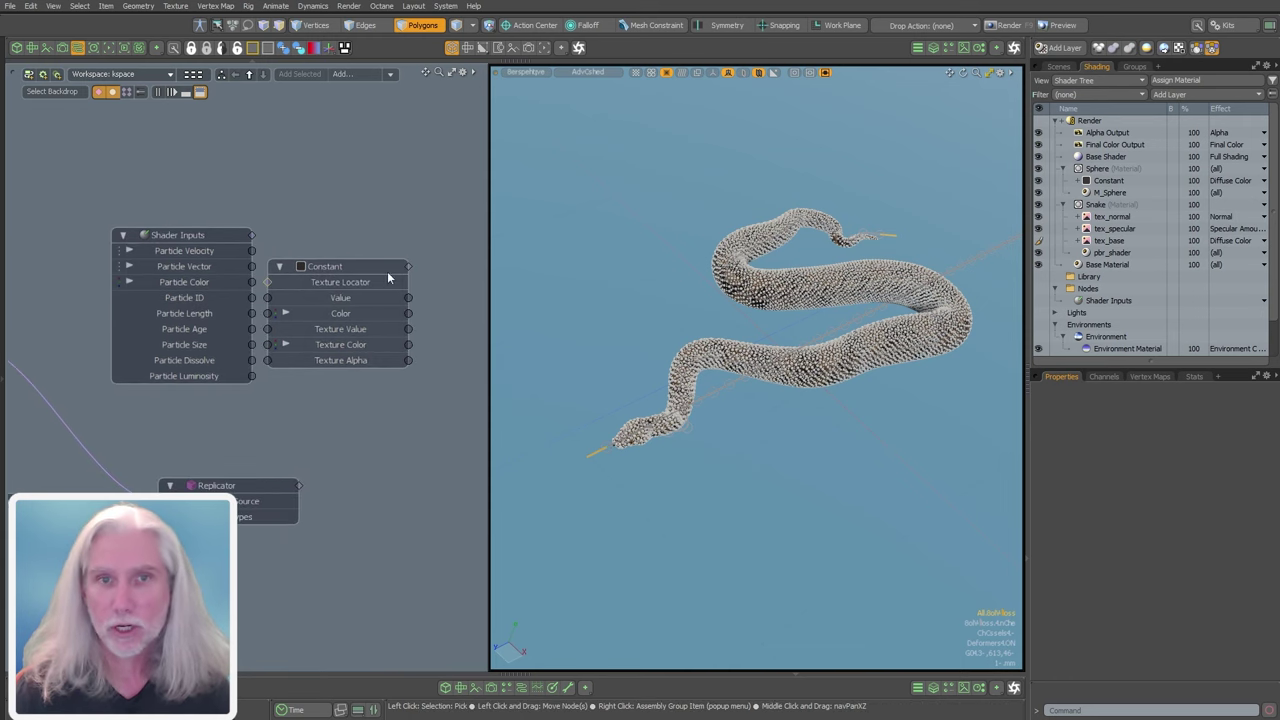
left_click_drag(389, 274, 434, 244)
left_click(402, 248)
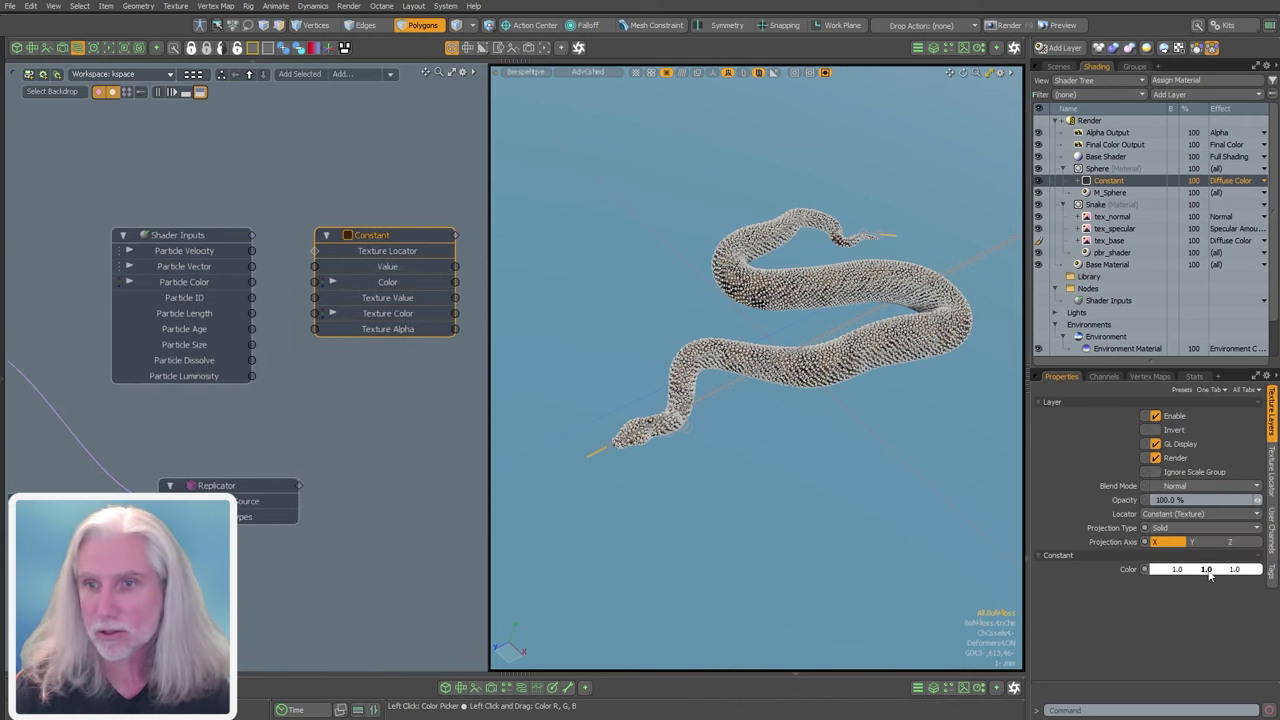
mouse_move(1208, 573)
left_mouse_down()
mouse_move(1120, 573)
mouse_move(1220, 573)
left_mouse_up()
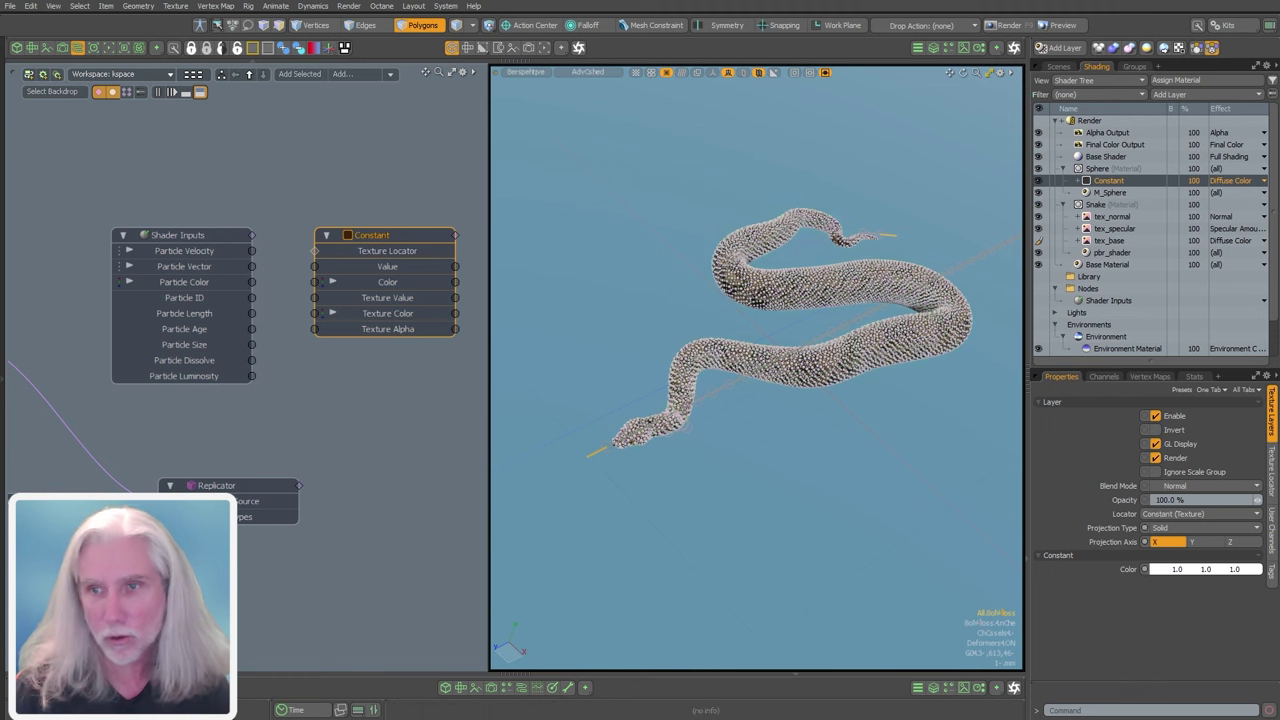
left_click(302, 381)
left_click_drag(194, 237, 179, 237)
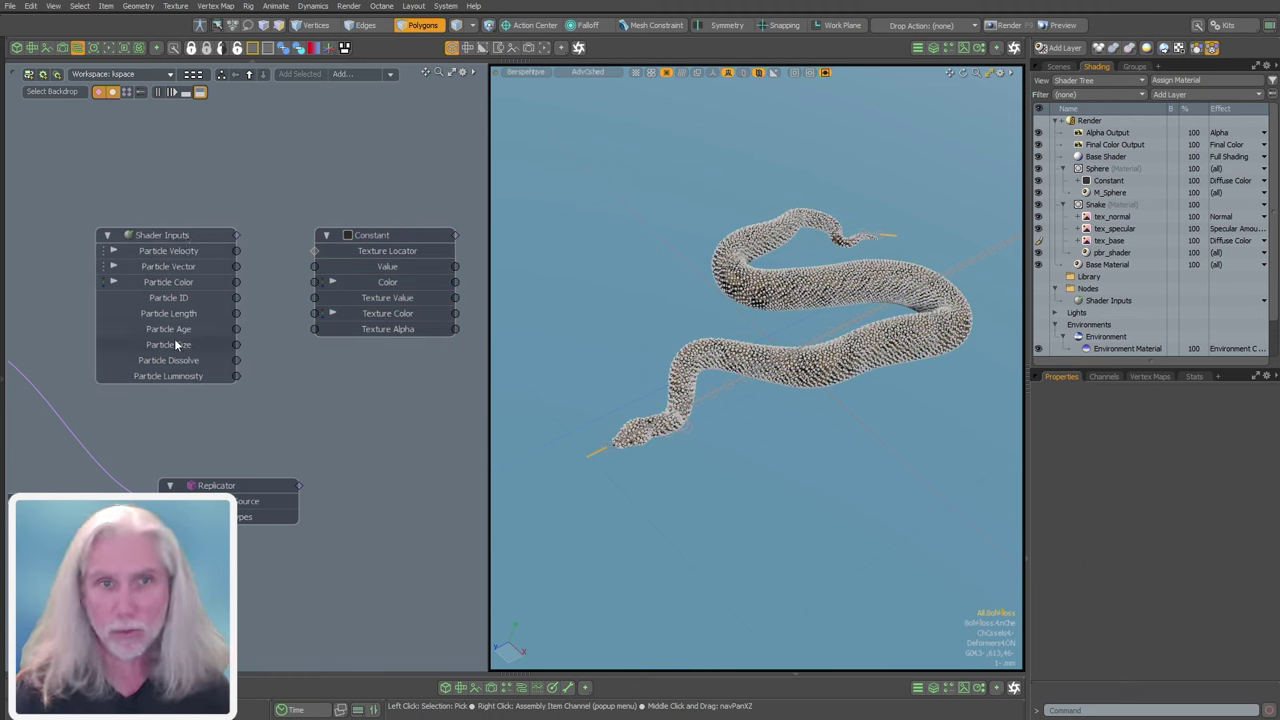
- Connect the Particle Color output of Shader Inputs to the Color input of the Constant node
left_click_drag(30, 318, 223, 355, "alt")
mouse_move(130, 380)
left_mouse_down("ctrl+alt")
mouse_move(186, 378)
mouse_move(110, 378)
left_mouse_up("ctrl+alt")
left_click_drag(110, 378, 299, 344, "alt")
left_click_drag(470, 312, 347, 450, "alt")
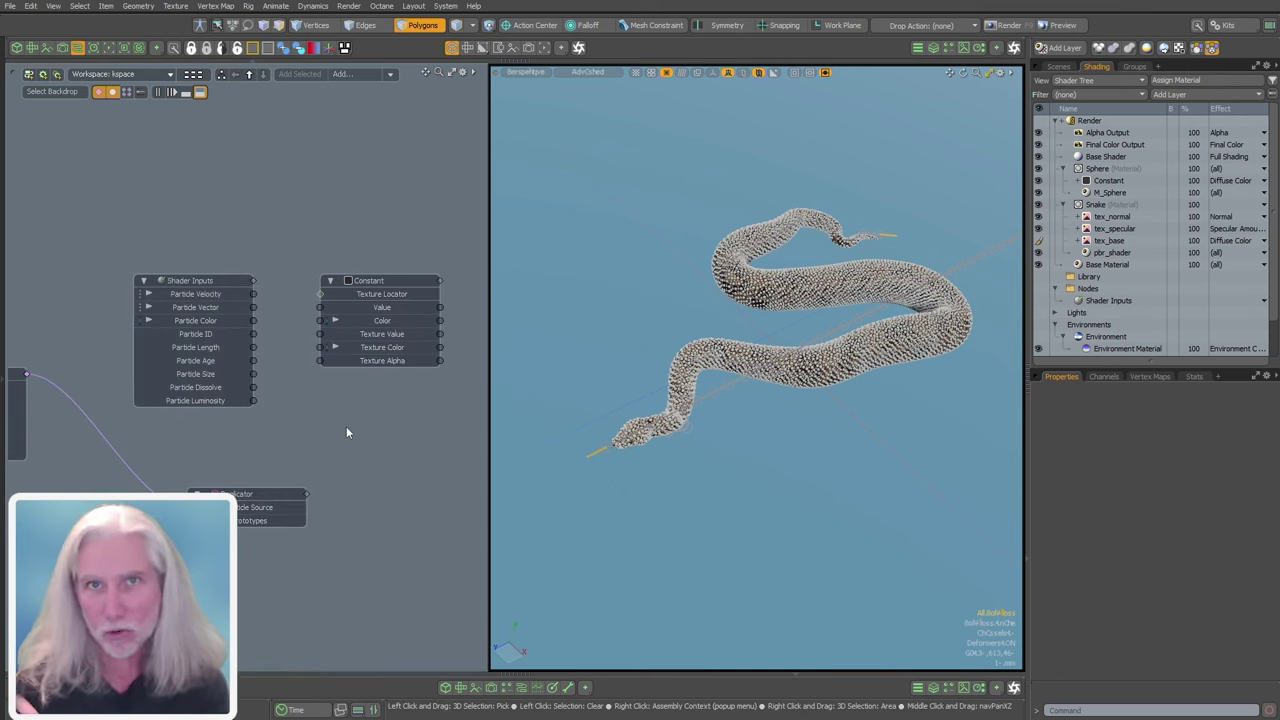
left_click_drag(194, 280, 248, 299, "ctrl+alt")
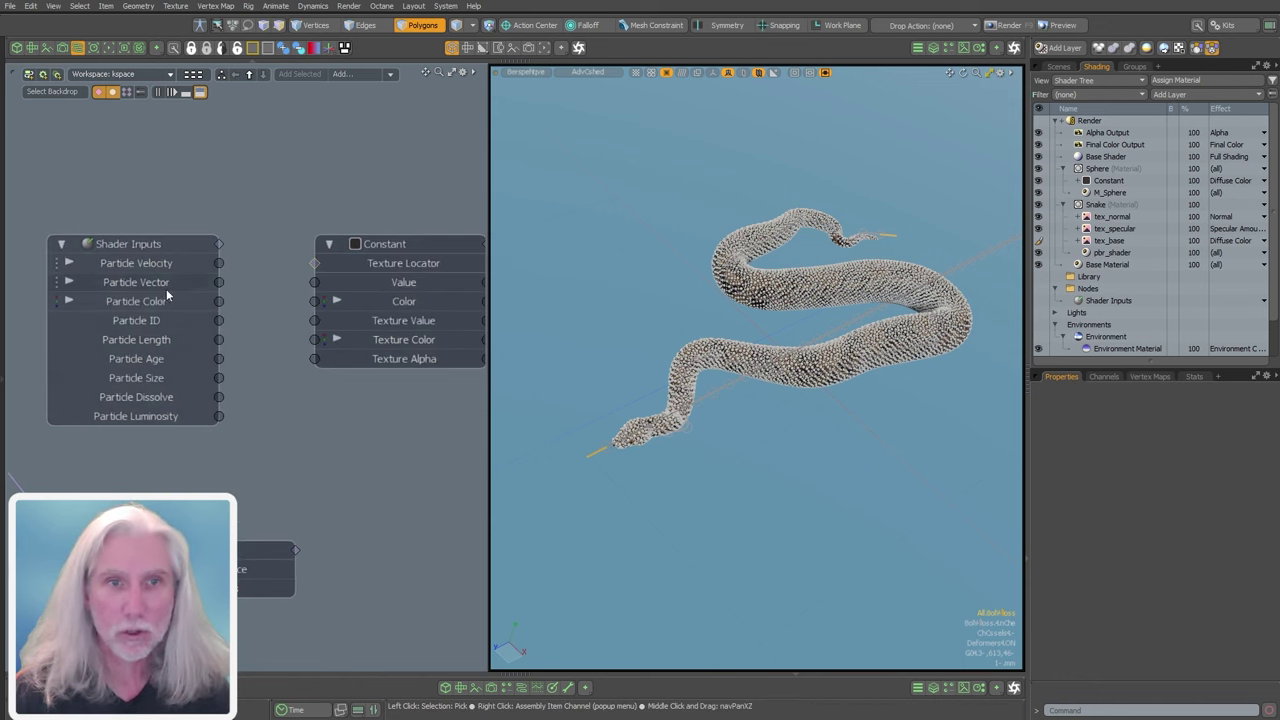
left_click_drag(219, 301, 271, 304)
left_click_drag(253, 308, 314, 301)
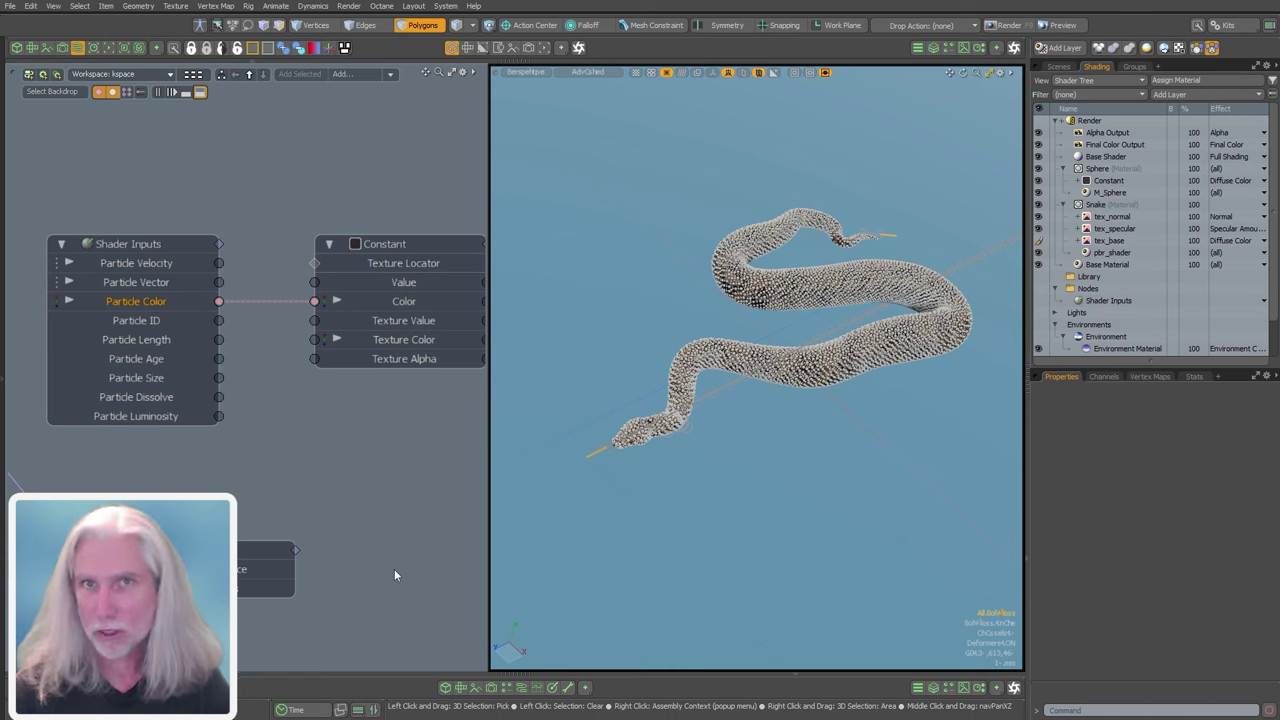
- Switch the 3D viewport to the camera view and orbit the camera to frame the whole snake from above
left_click_drag(350, 403, 350, 372, "ctrl+alt")
left_click_drag(205, 352, 331, 333, "ctrl+alt")
left_click_drag(470, 367, 103, 363, "alt+shift")
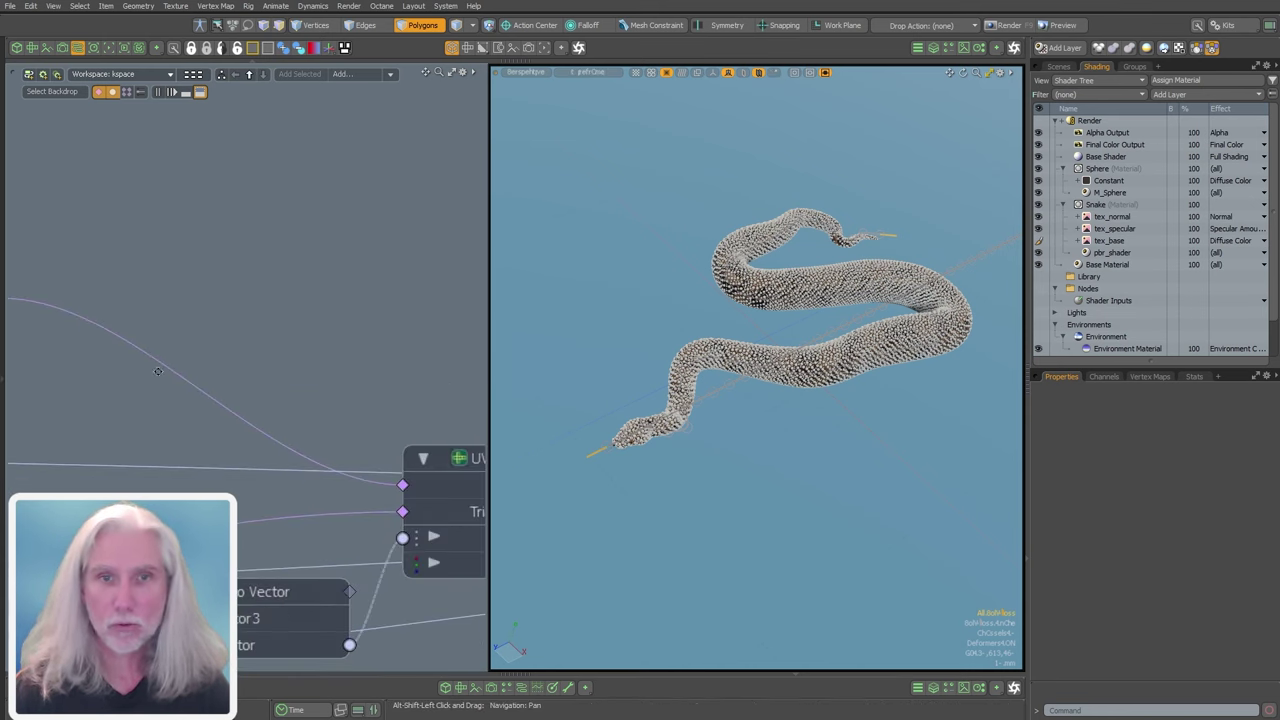
left_click_drag(440, 420, 203, 370, "alt+shift")
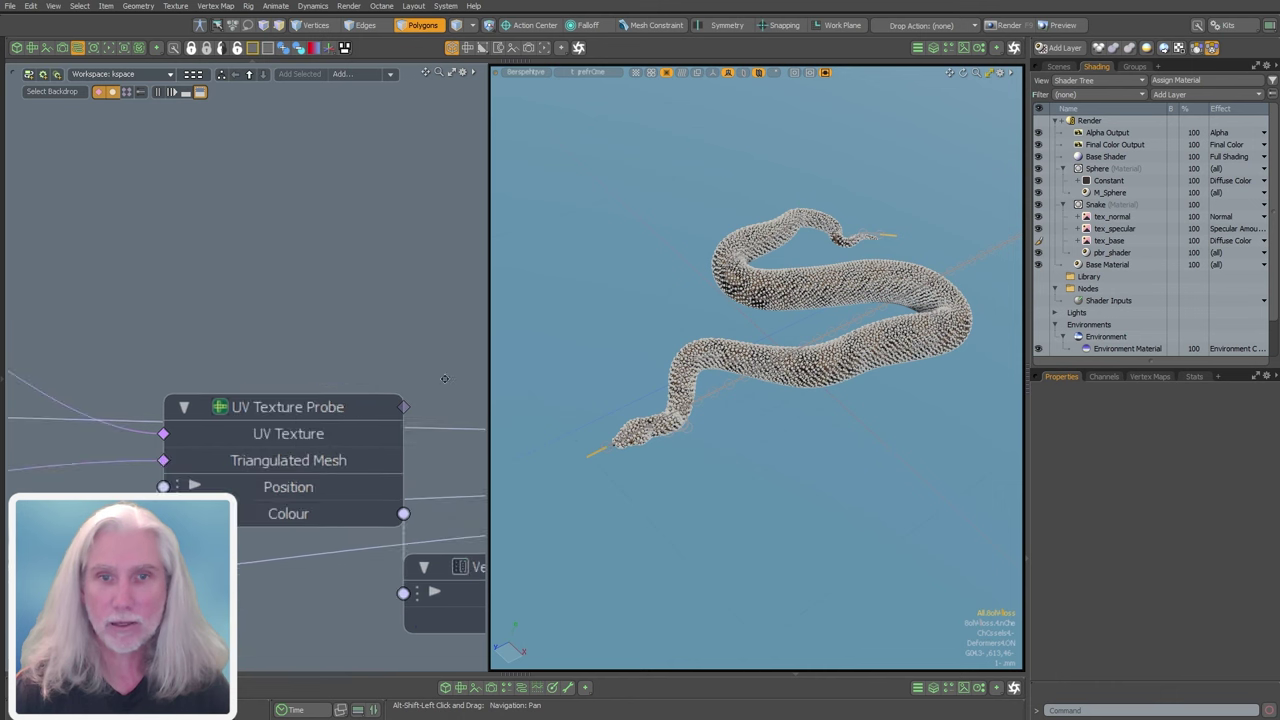
key("ctrl")
right_click(737, 526, "alt")
left_click(686, 491)
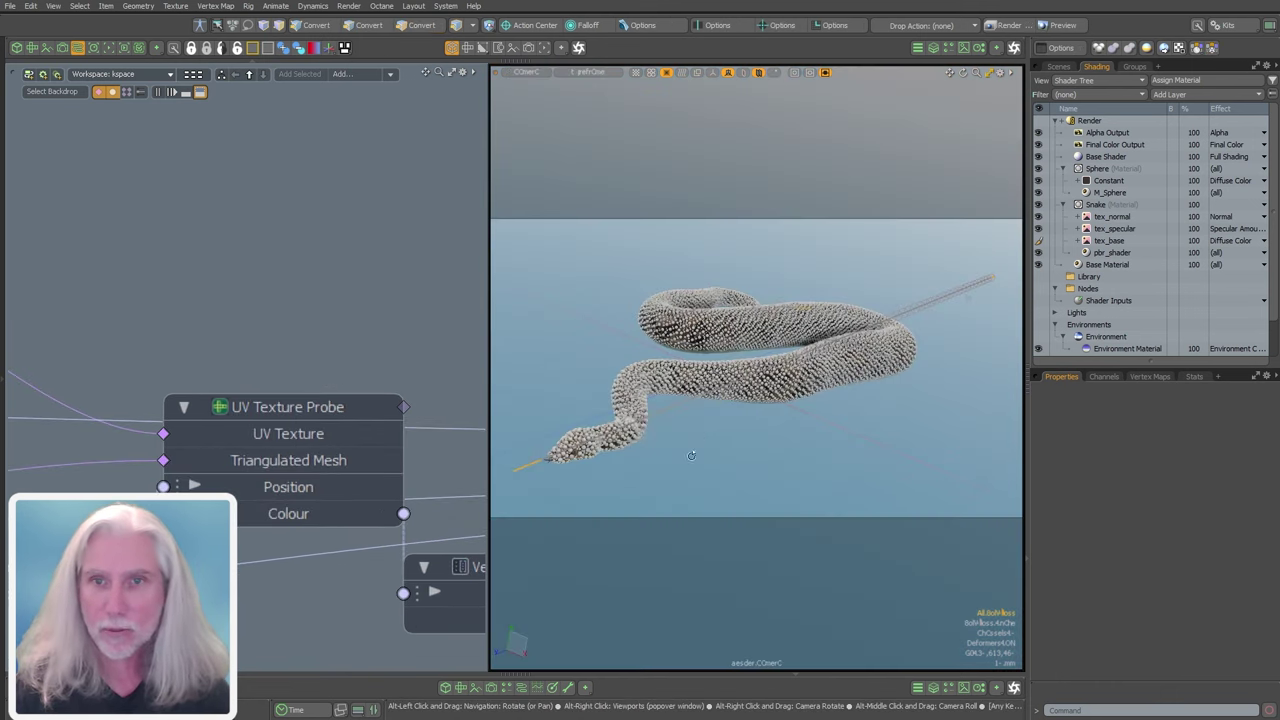
left_click_drag(677, 482, 709, 467, "alt")
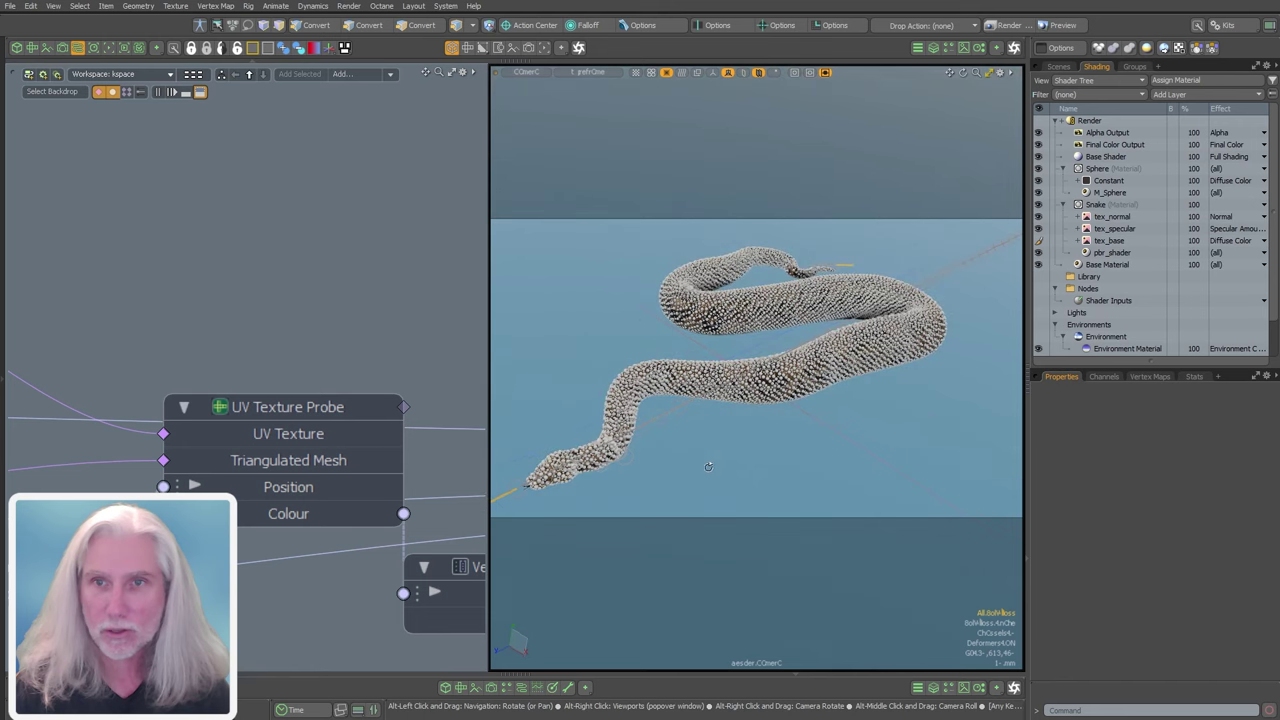
- Check the particle-coloured snake in a floating render preview, then close the preview window
key("F8")
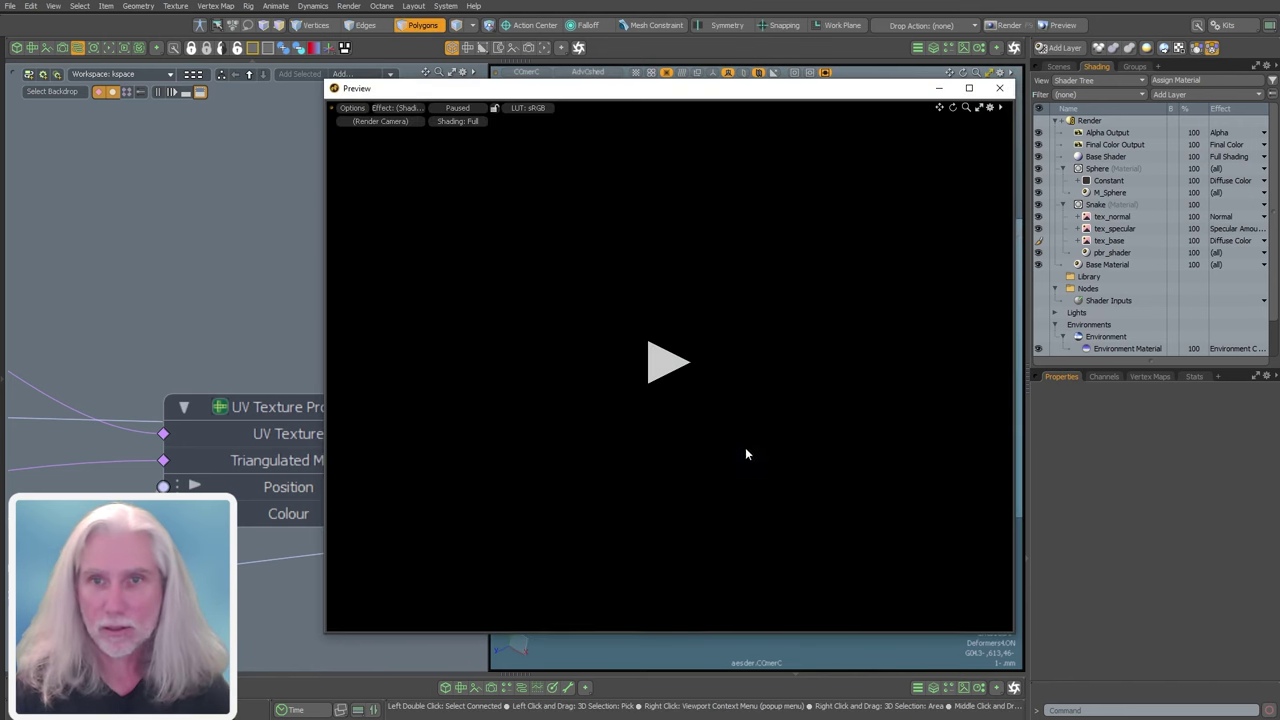
left_click(649, 542)
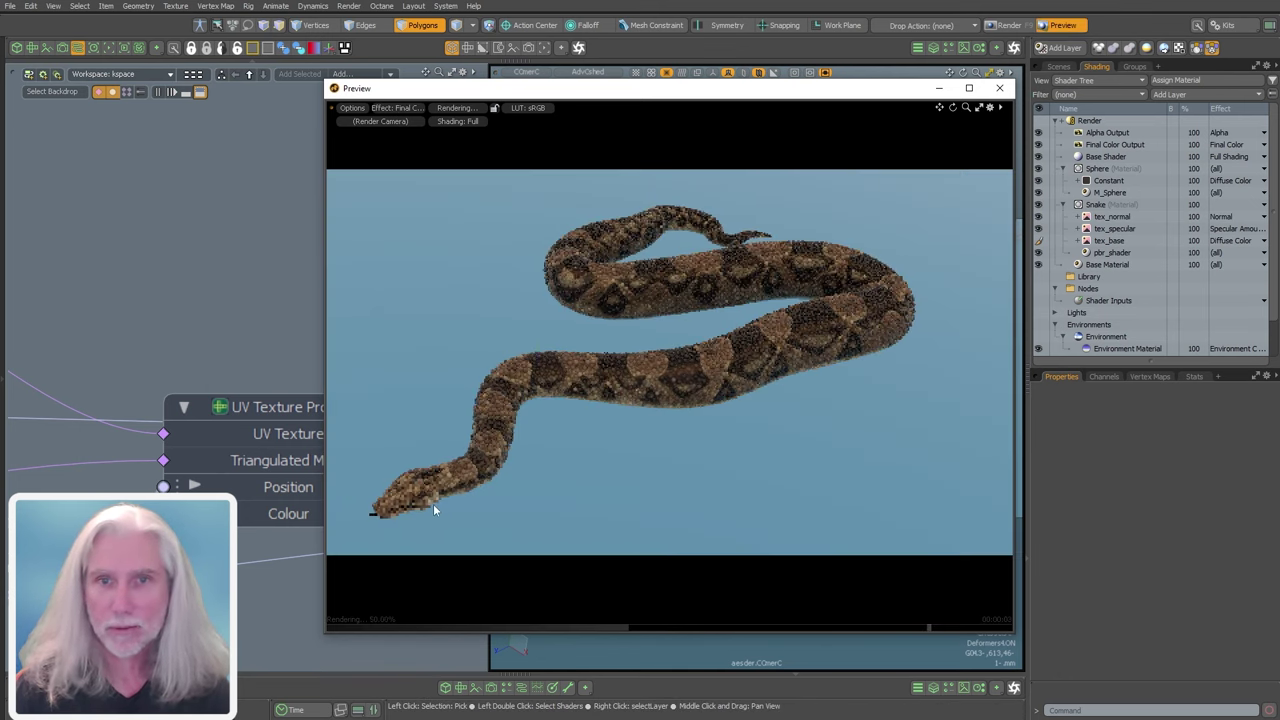
left_click(999, 88)
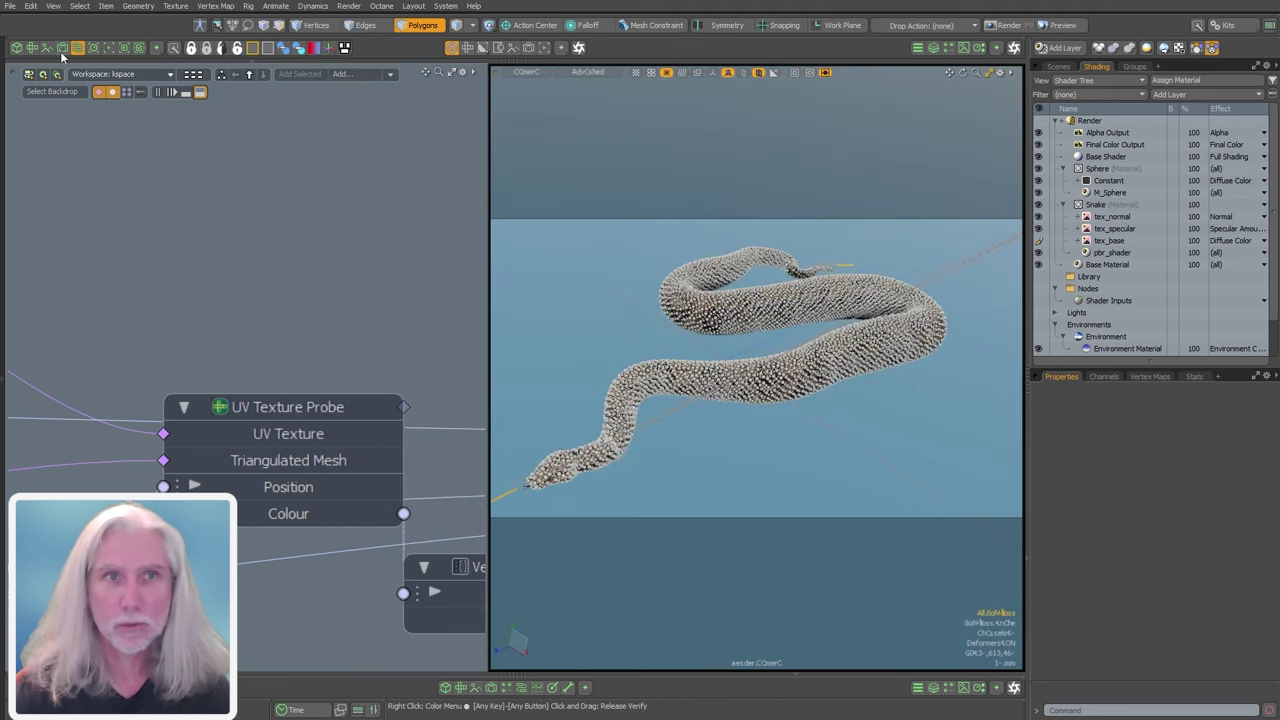
- Show an enlarged render preview in place of the schematic and examine the coloured spheres up close along the snake's body
left_click(108, 47)
left_click(348, 401)
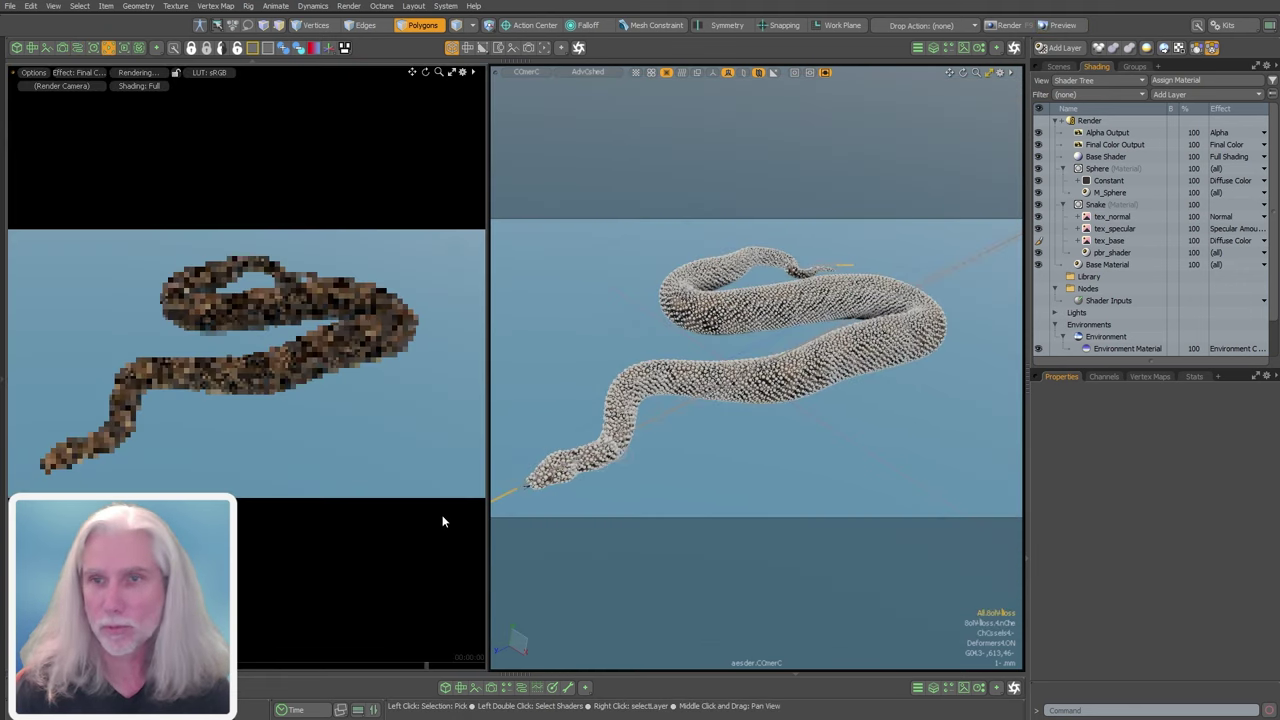
left_click_drag(487, 440, 862, 440)
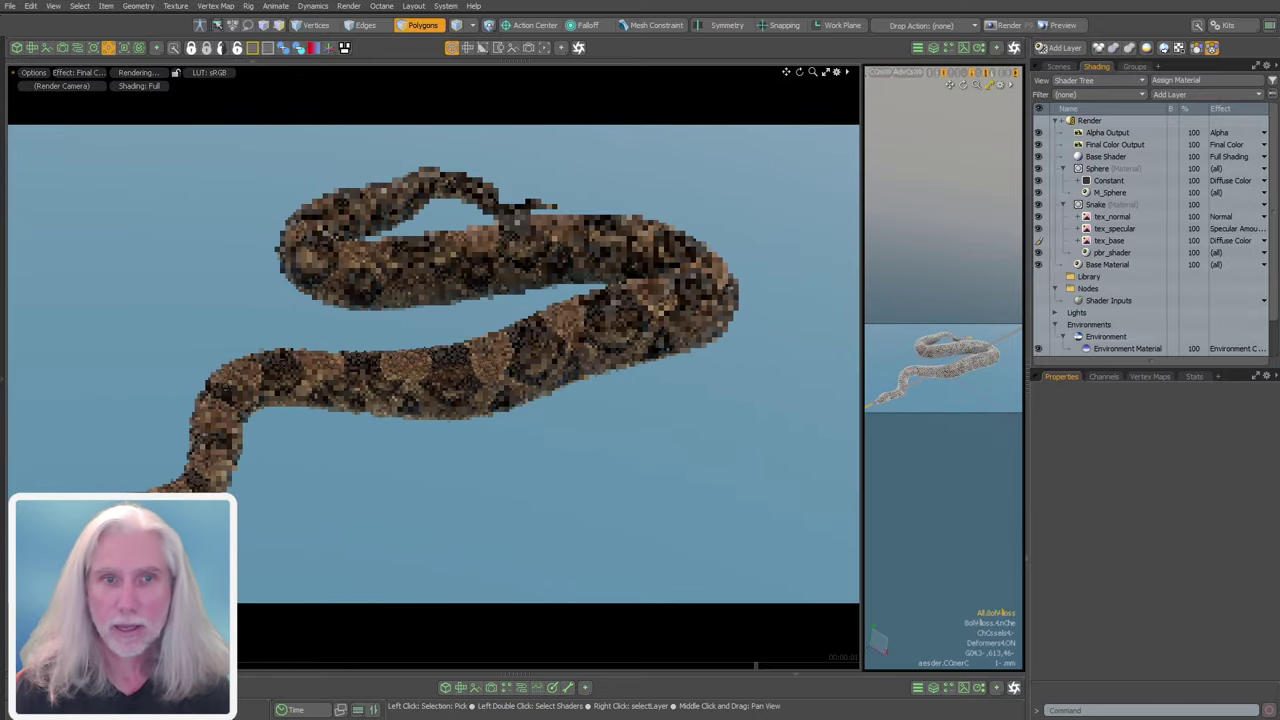
left_click_drag(400, 366, 425, 328, "ctrl+alt")
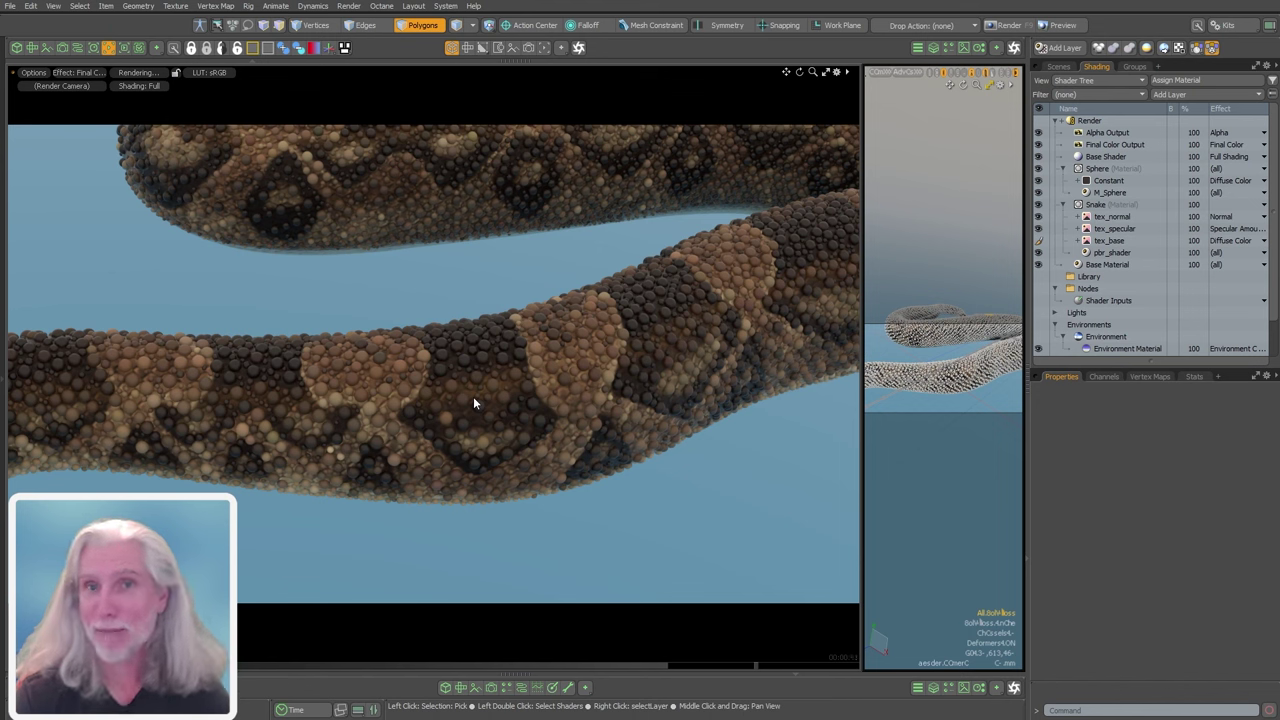
left_click_drag(508, 434, 350, 485, "ctrl+alt")
left_click_drag(350, 485, 436, 465, "alt+shift")
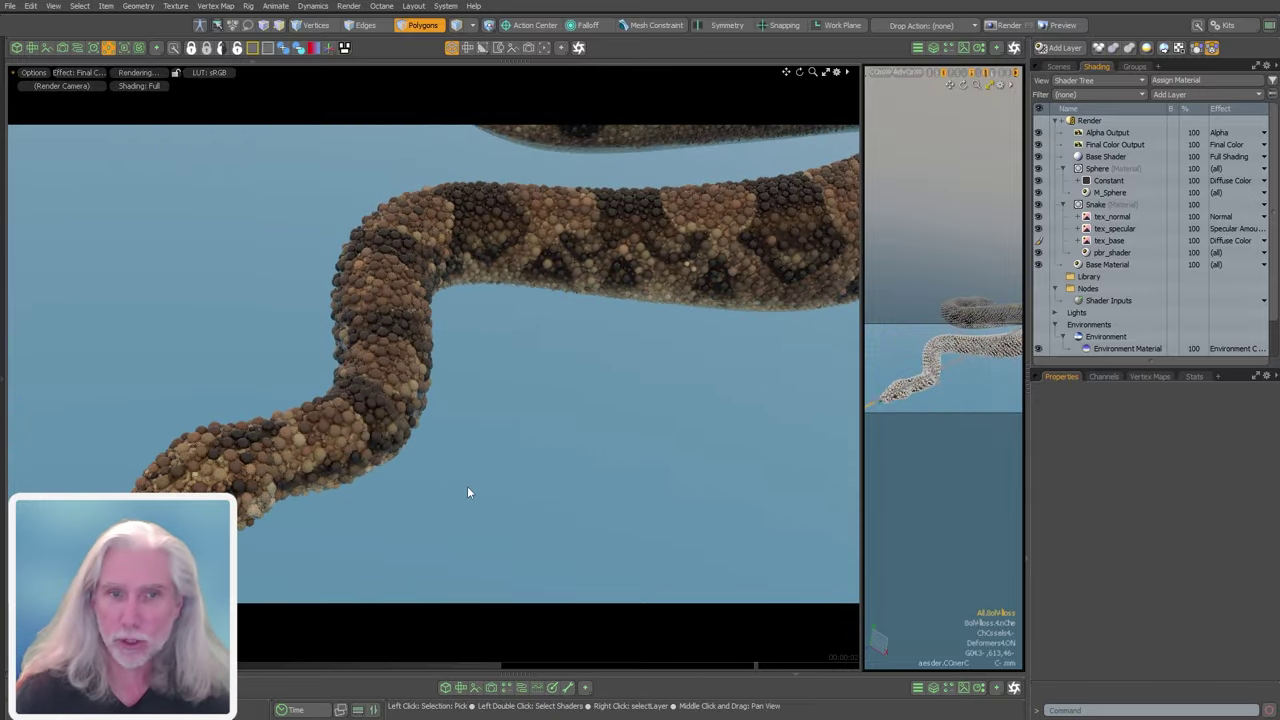
left_click_drag(649, 389, 575, 530, "alt")
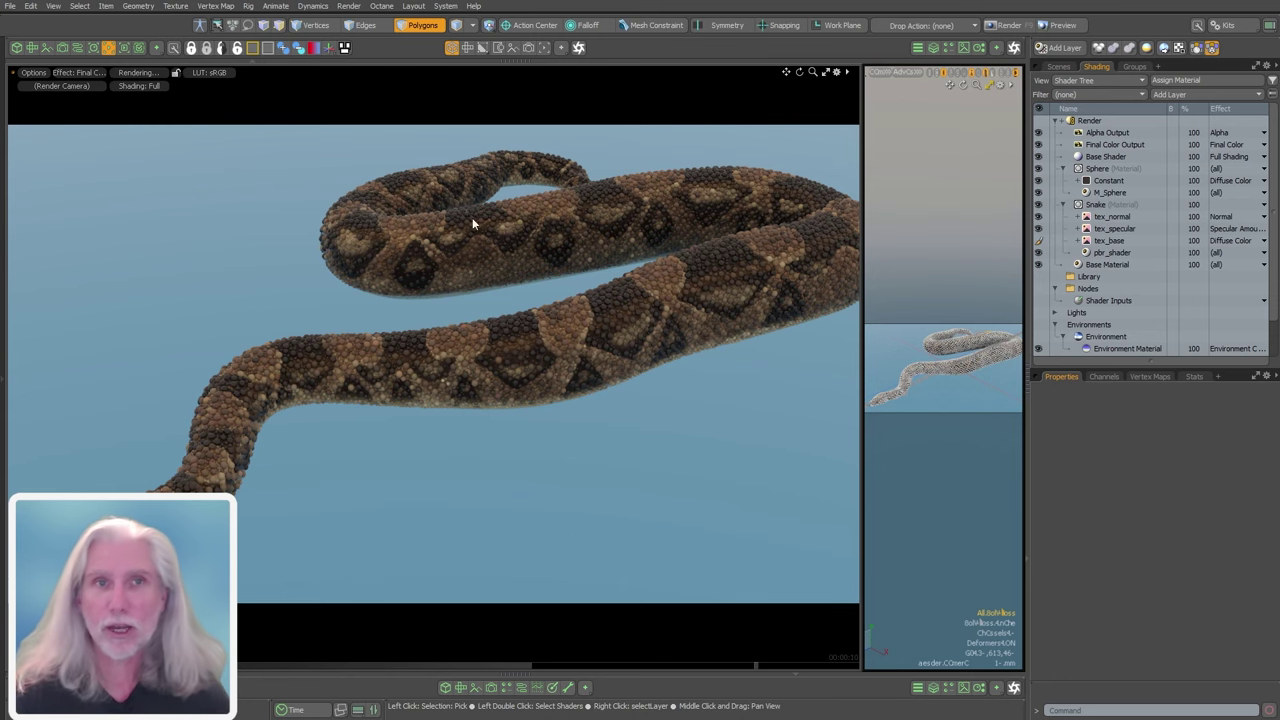
- Return to the schematic and move the Shader Inputs and Constant nodes up and away from the Replicator node
left_click(78, 49)
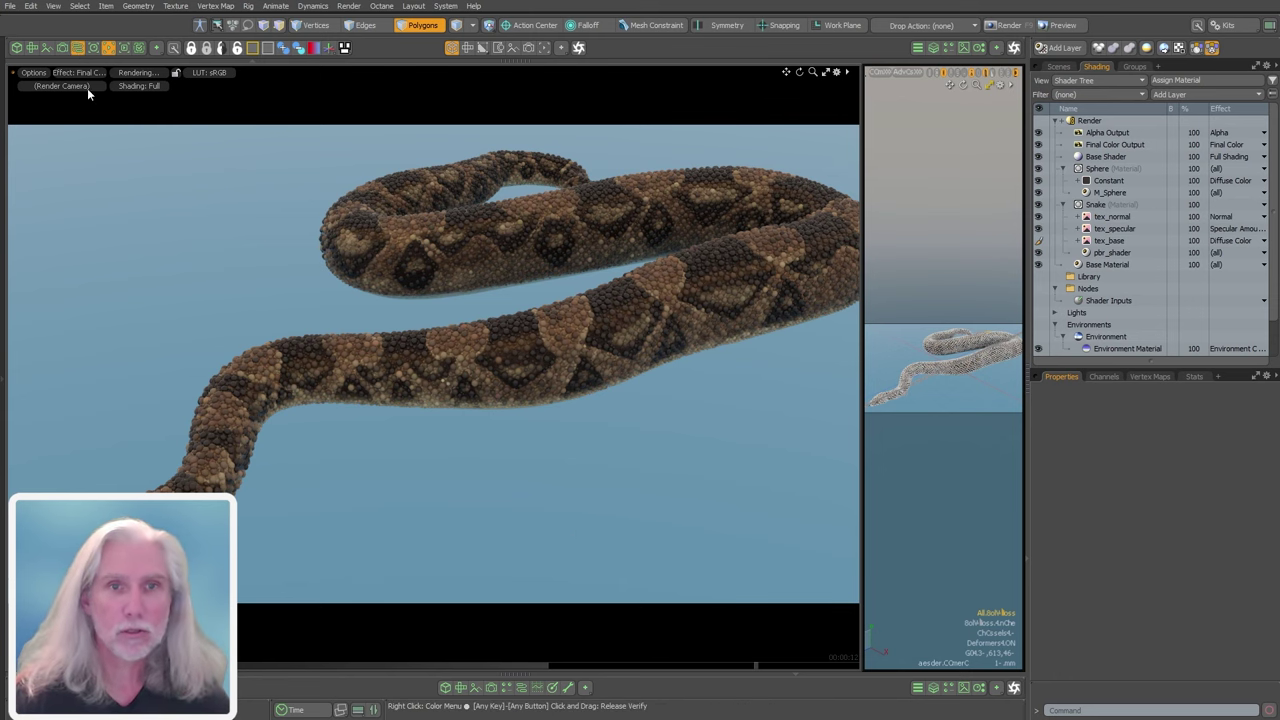
scroll(472, 441, "down", 8)
left_click_drag(472, 441, 376, 300, "alt+shift")
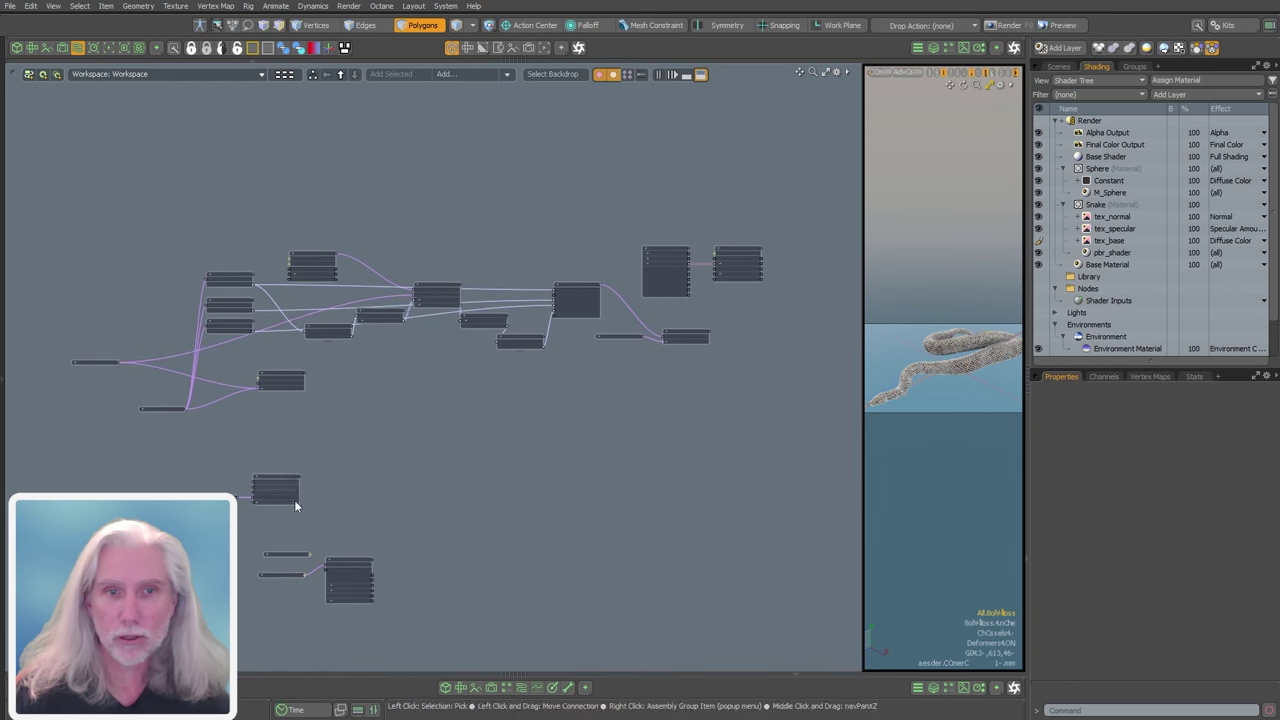
left_click_drag(436, 389, 413, 415, "alt+shift")
scroll(628, 266, "up", 5)
left_click_drag(683, 240, 437, 268, "alt+shift")
left_click_drag(383, 246, 682, 361)
left_click_drag(598, 293, 784, 106)
left_click(640, 285)
- Remove the separate group of nodes below the main array network from the schematic workspace
left_click_drag(443, 346, 734, 272, "alt+shift")
scroll(724, 288, "down", 5)
left_click_drag(200, 484, 480, 668)
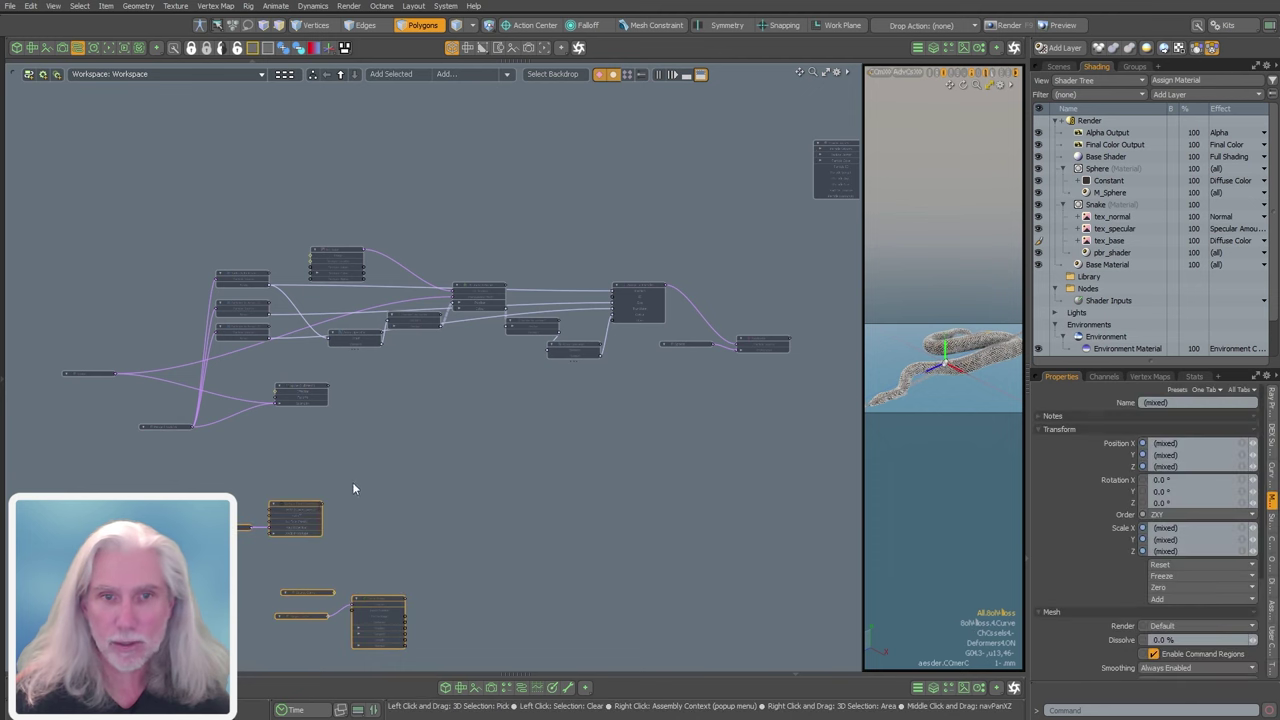
key("BackSpace")
left_click_drag(385, 569, 620, 494, "alt+shift")
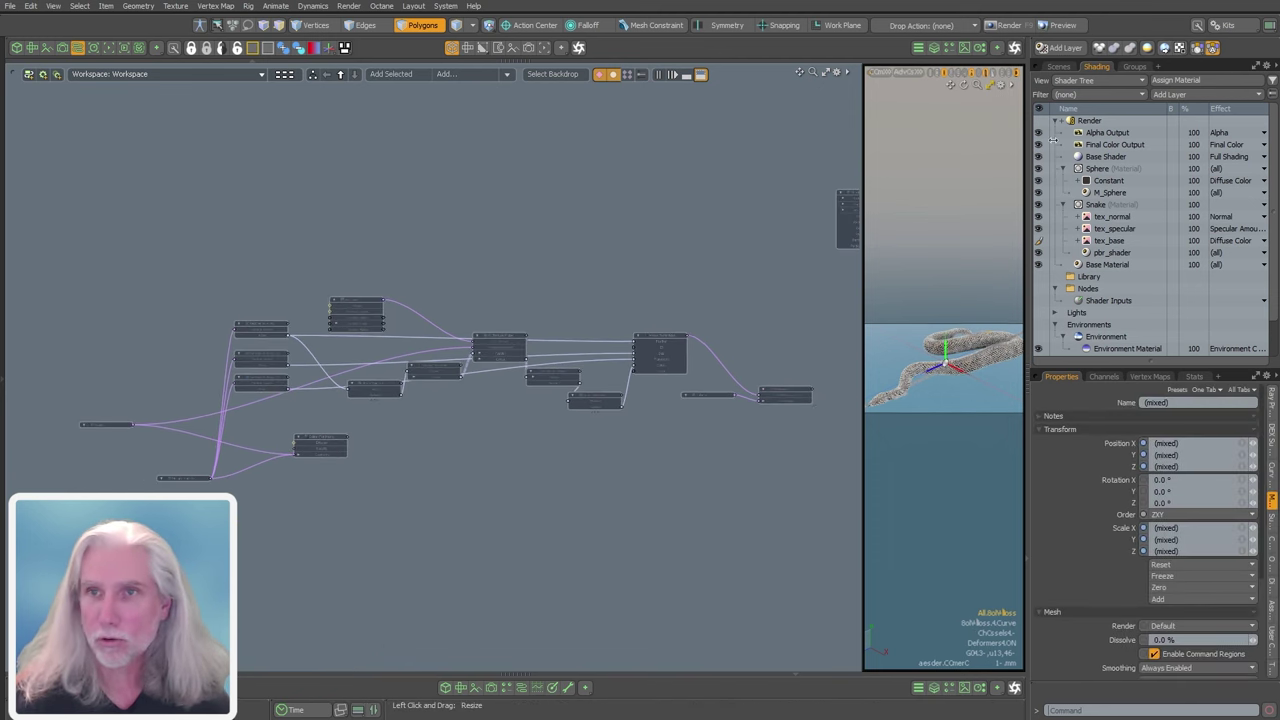
- Adjust the widths of the viewports and show the scene's item list with nothing selected
left_click_drag(1026, 135, 1055, 110)
left_click(1086, 67)
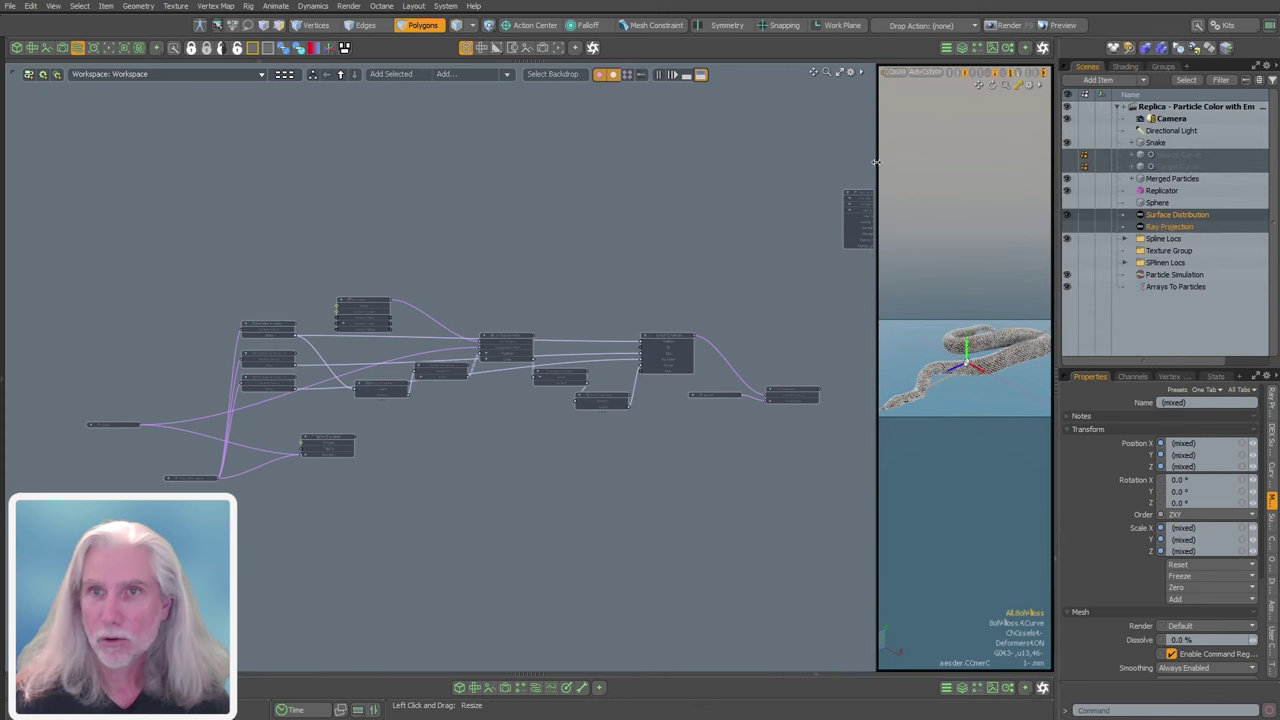
left_click_drag(878, 164, 869, 180)
left_click(345, 406)
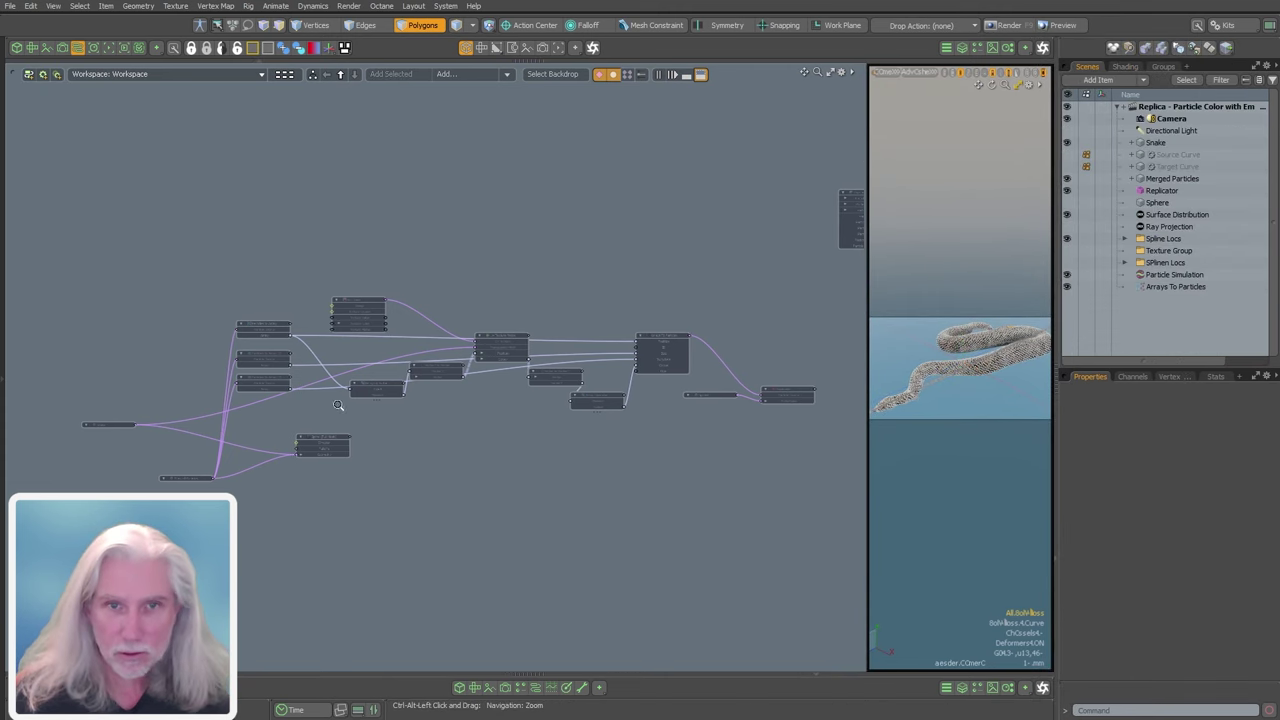
- Select the node network from the Particles to Array nodes through Arrays To Particles to review it as a whole
left_click_drag(345, 406, 366, 400, "ctrl+alt")
left_click_drag(246, 398, 348, 399, "alt")
left_click_drag(316, 408, 198, 431, "alt")
left_click_drag(422, 394, 380, 398, "ctrl+alt")
left_click_drag(597, 372, 350, 440, "alt")
left_click_drag(350, 440, 110, 470, "alt")
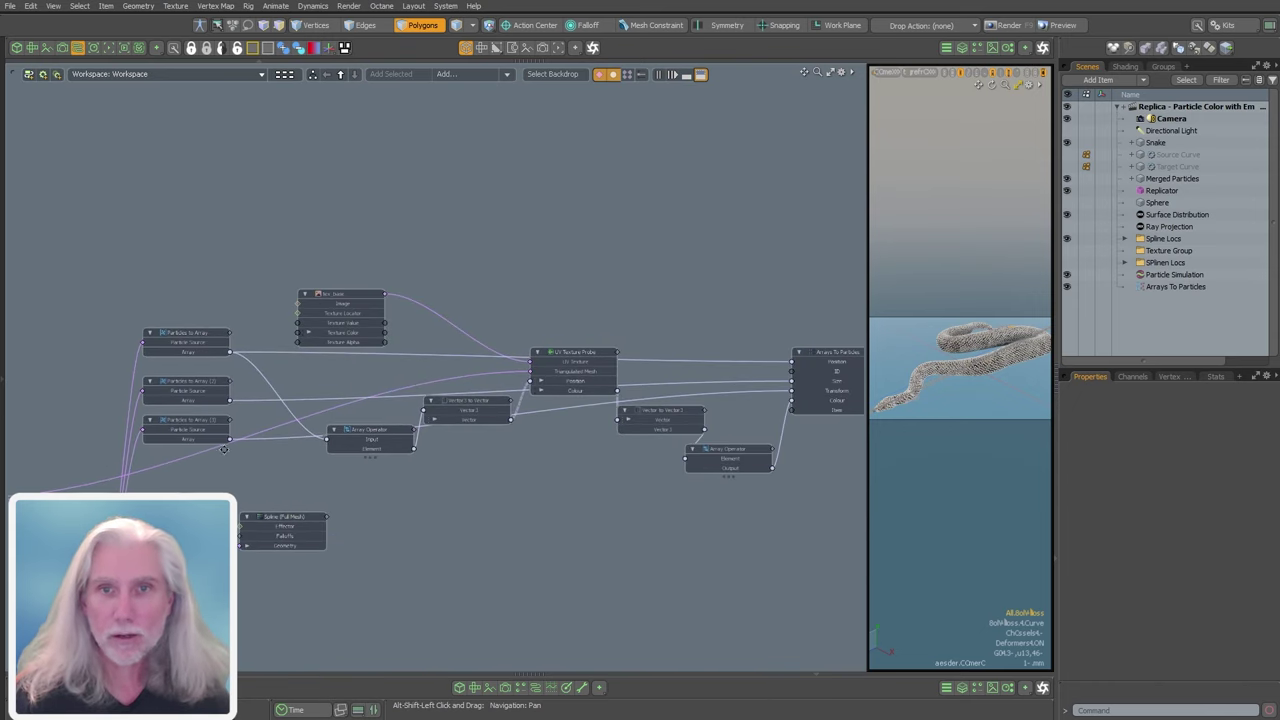
right_click_drag(132, 226, 804, 577)
left_click_drag(724, 530, 577, 472, "alt")
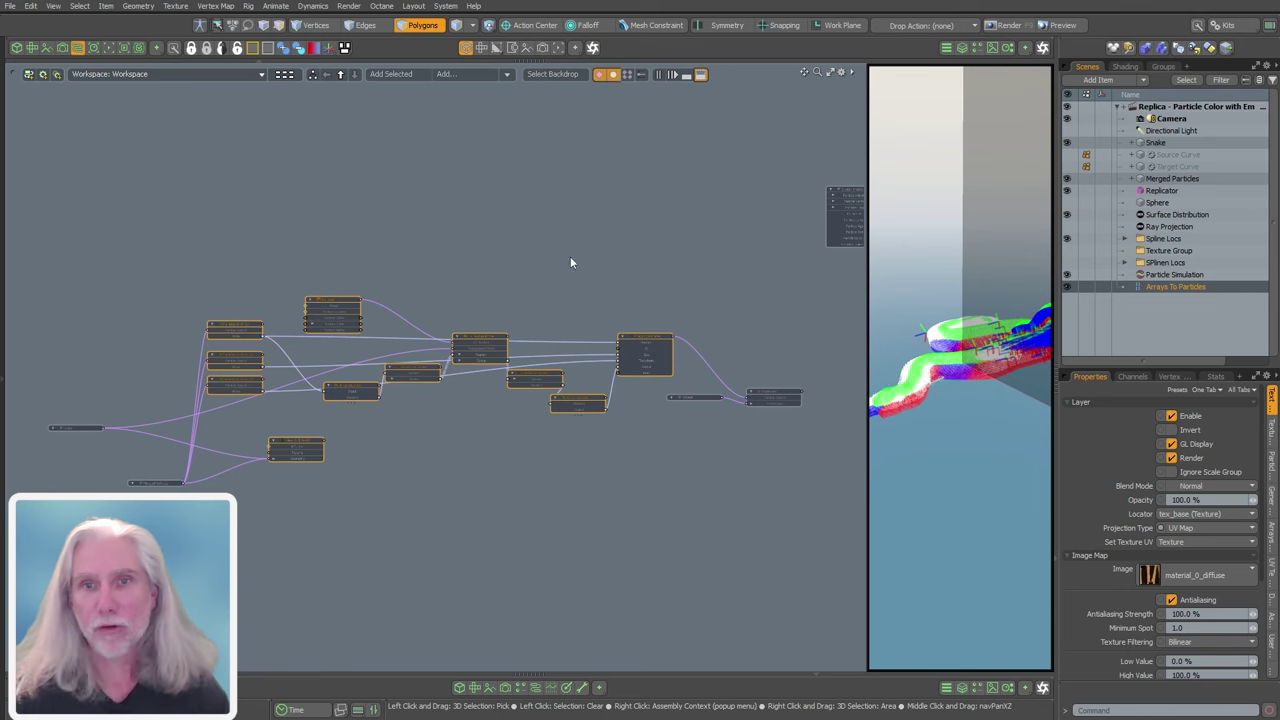
- Disconnect Arrays To Particles from the Replicator's Particle Source input
scroll(662, 322, "up", 5)
left_click(584, 315)
left_click_drag(614, 290, 514, 271, "alt+shift")
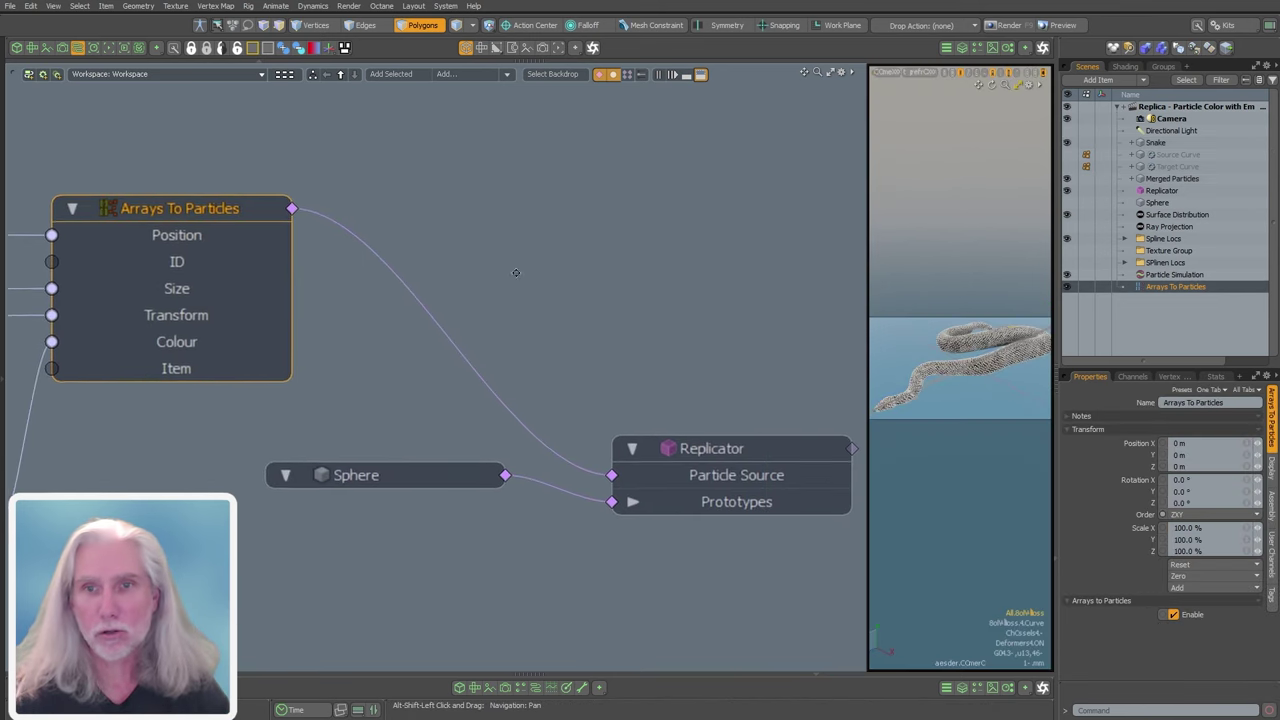
left_click(696, 230)
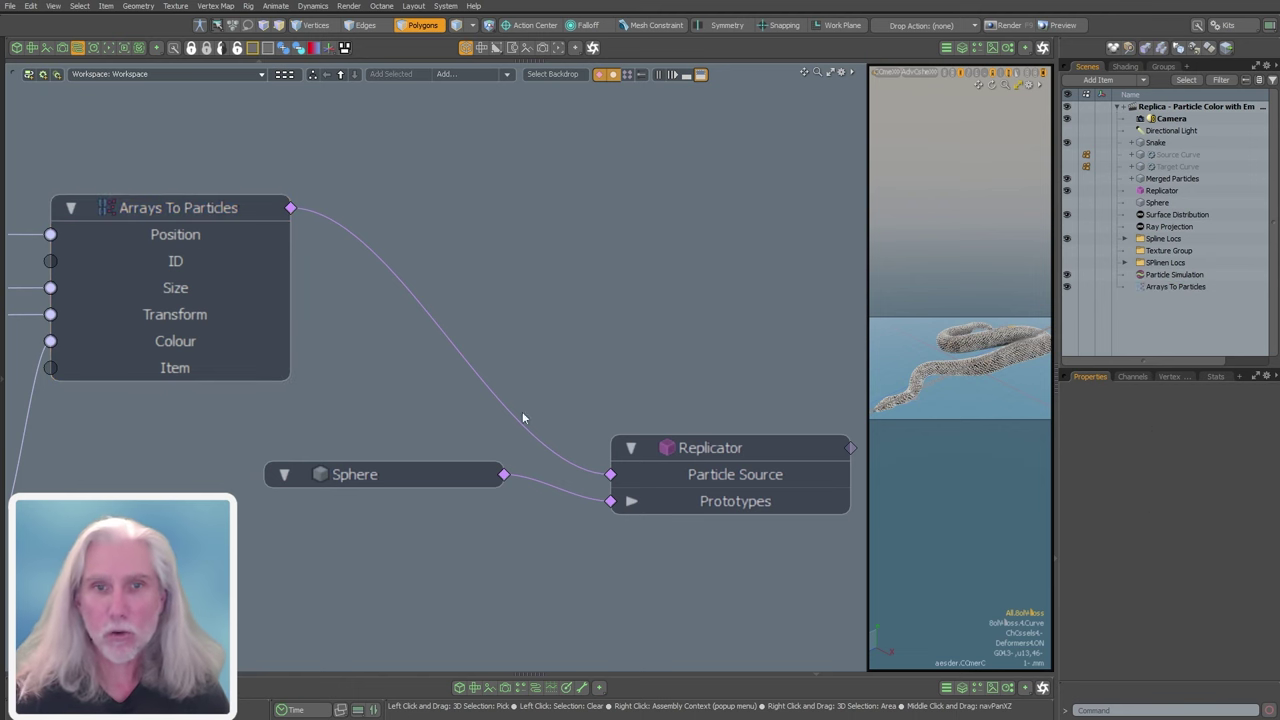
left_click_drag(574, 467, 830, 355)
- Disconnect tex_base from the UV Texture Probe's UV Texture input and move the tex_base node above the network
scroll(830, 355, "down", 5)
scroll(556, 314, "up", 4)
left_click_drag(456, 306, 575, 349, "alt")
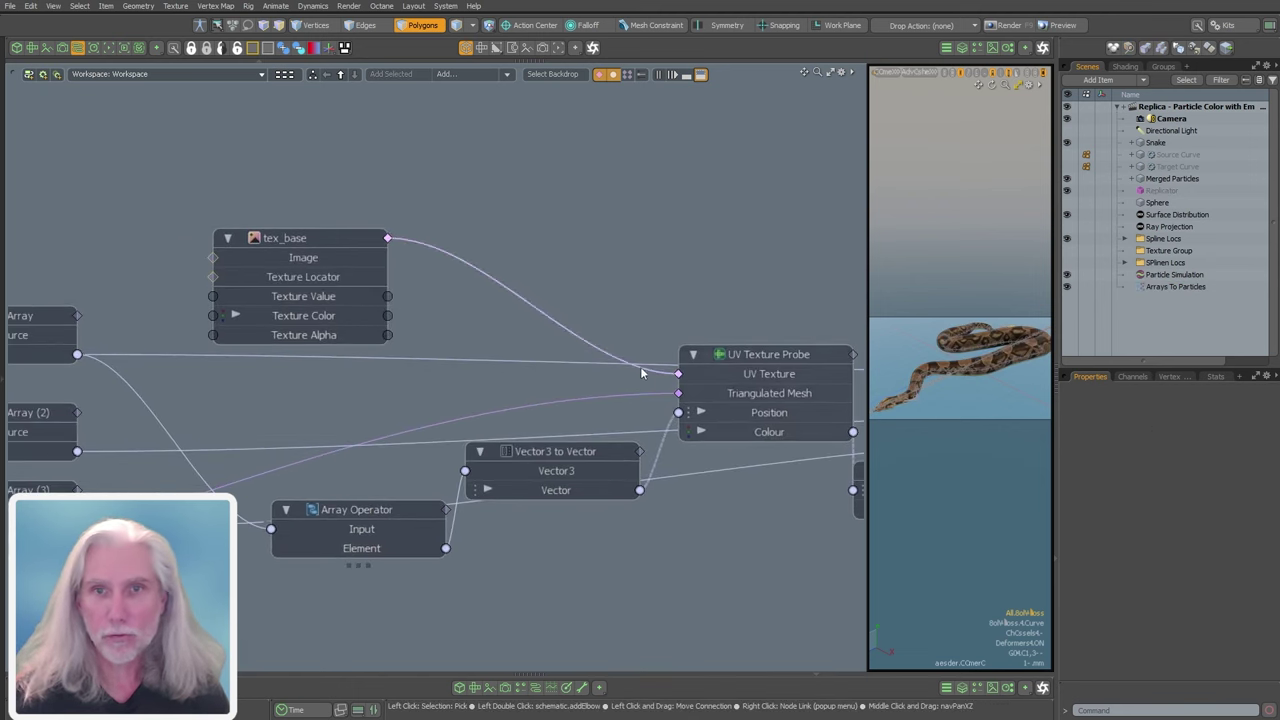
left_click_drag(673, 376, 386, 298)
left_click_drag(386, 298, 486, 161, "alt")
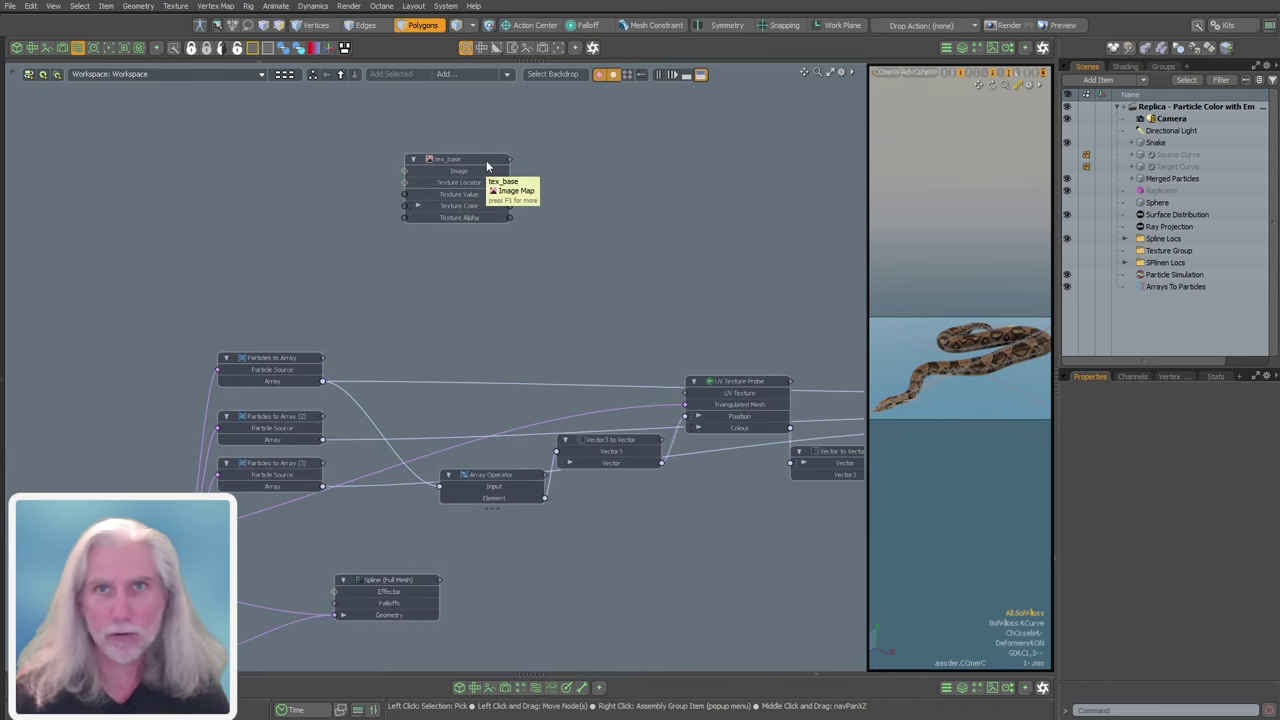
- Disconnect the Snake mesh from the UV Texture Probe's Triangulated Mesh input
scroll(693, 373, "up", 4)
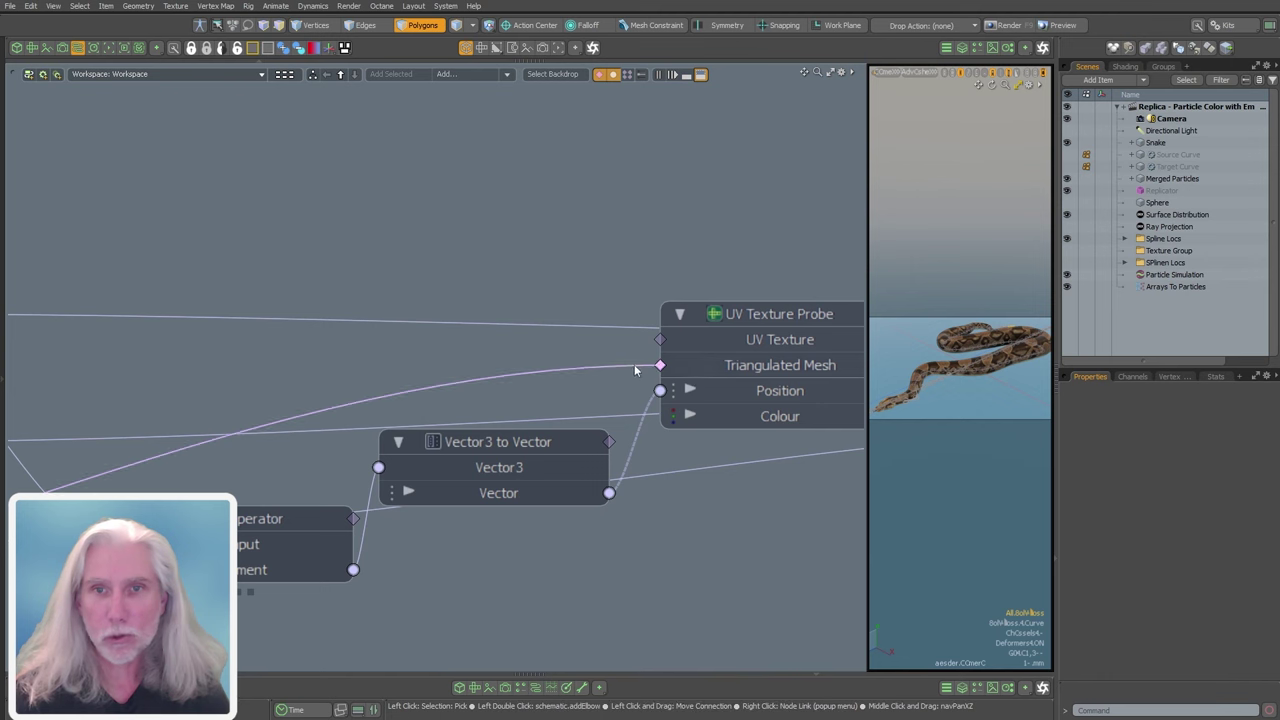
left_click_drag(638, 365, 560, 382)
left_click_drag(380, 397, 262, 410, "ctrl+alt")
left_click_drag(262, 410, 491, 338, "alt+shift")
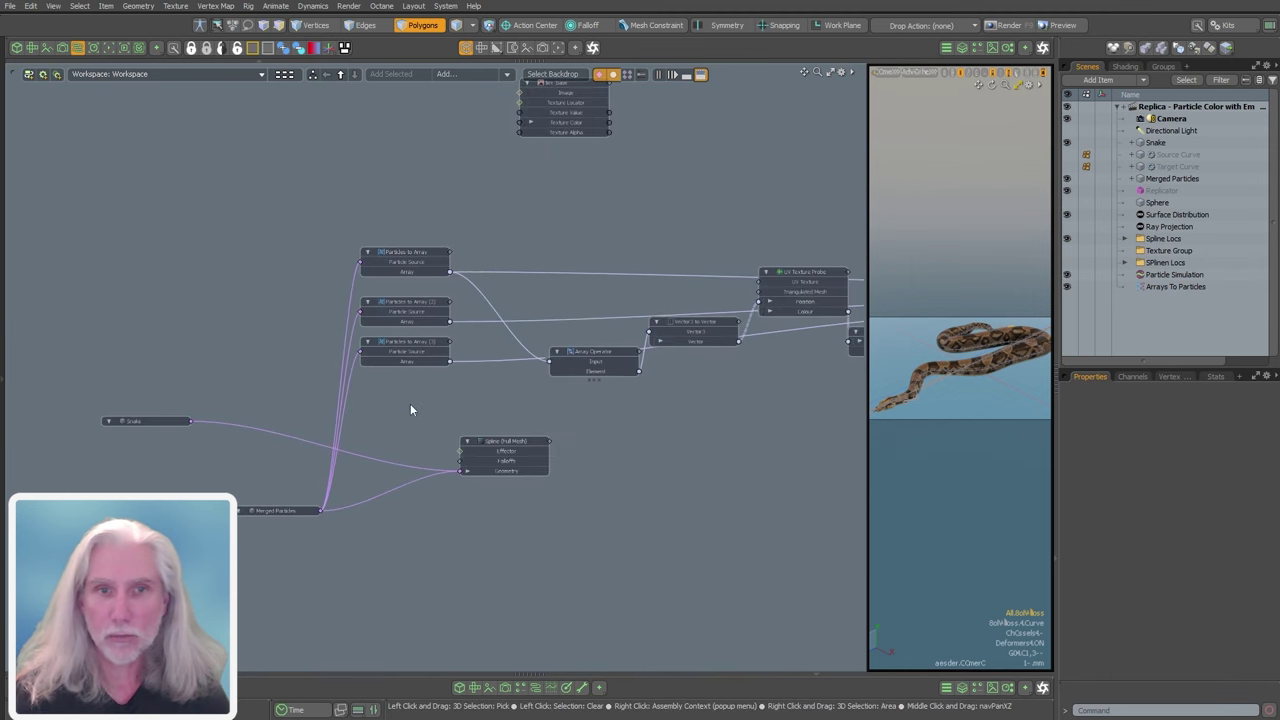
left_click_drag(410, 405, 488, 386, "ctrl+alt")
left_click_drag(488, 386, 372, 433, "alt+shift")
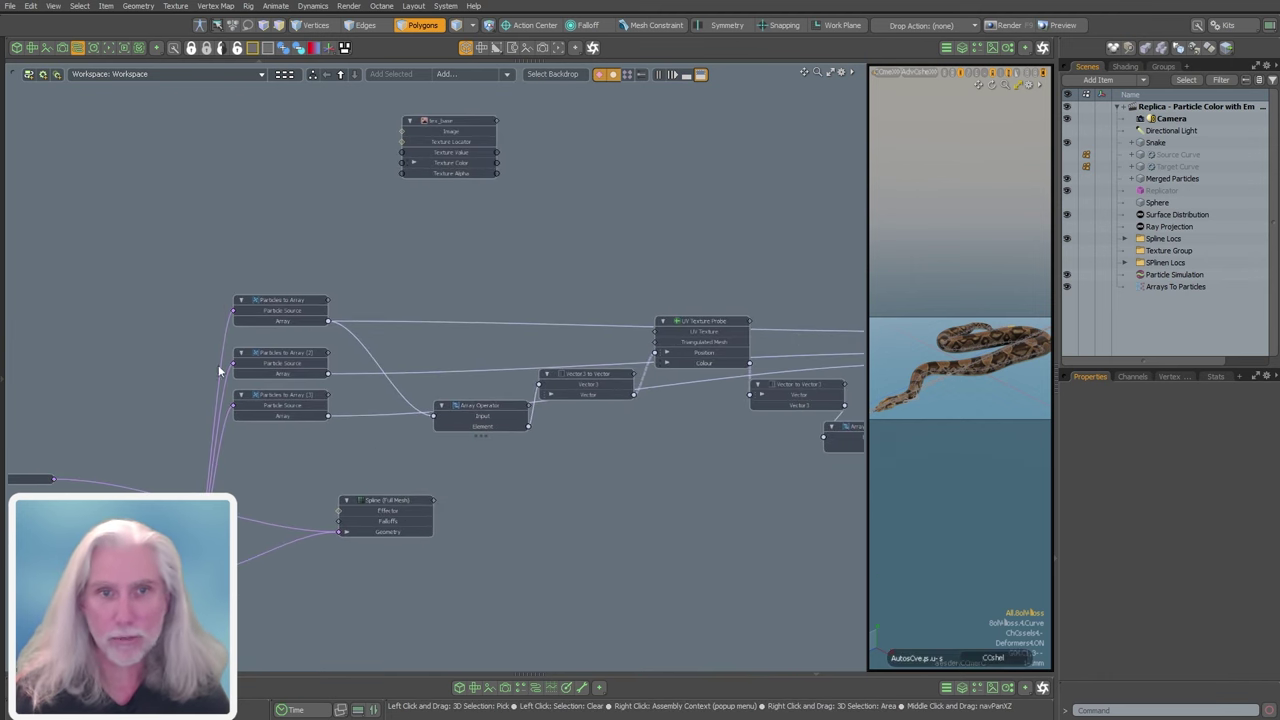
- Disconnect Merged Particles from the Particle Source inputs of all three Particles to Array nodes
left_click_drag(218, 364, 603, 507, "ctrl+alt")
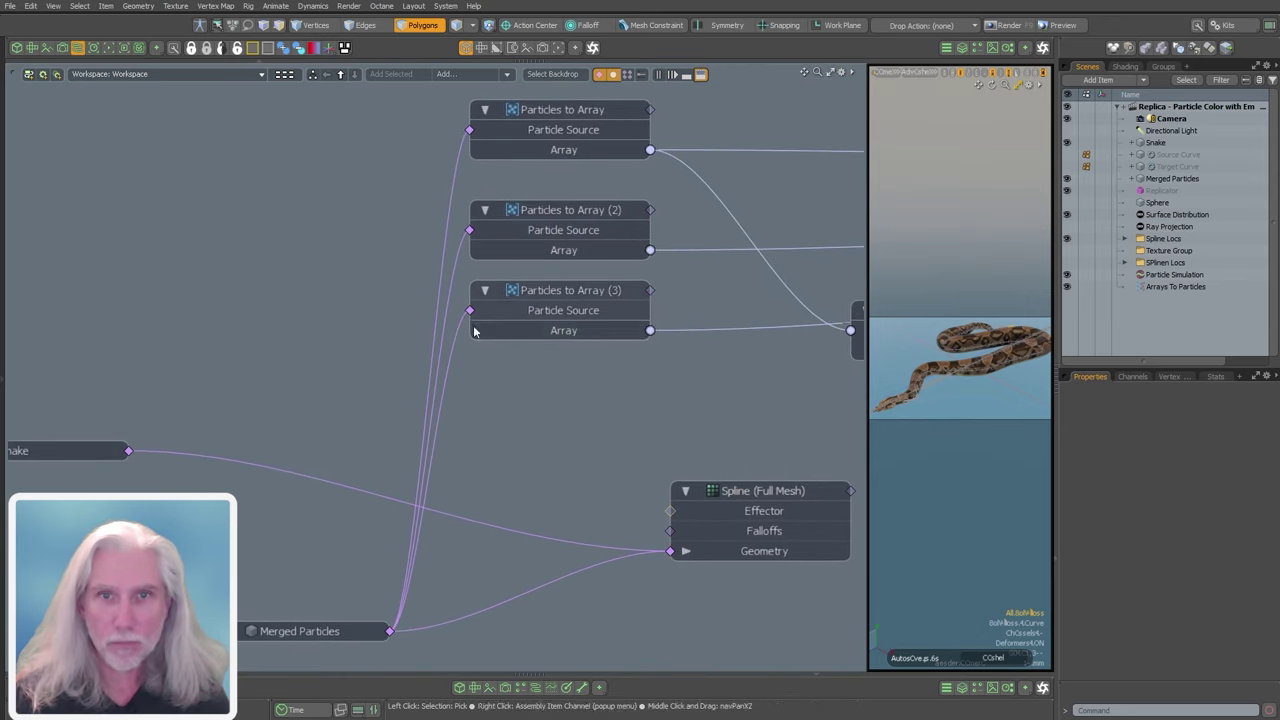
left_click_drag(466, 314, 246, 406)
scroll(312, 388, "down", 3)
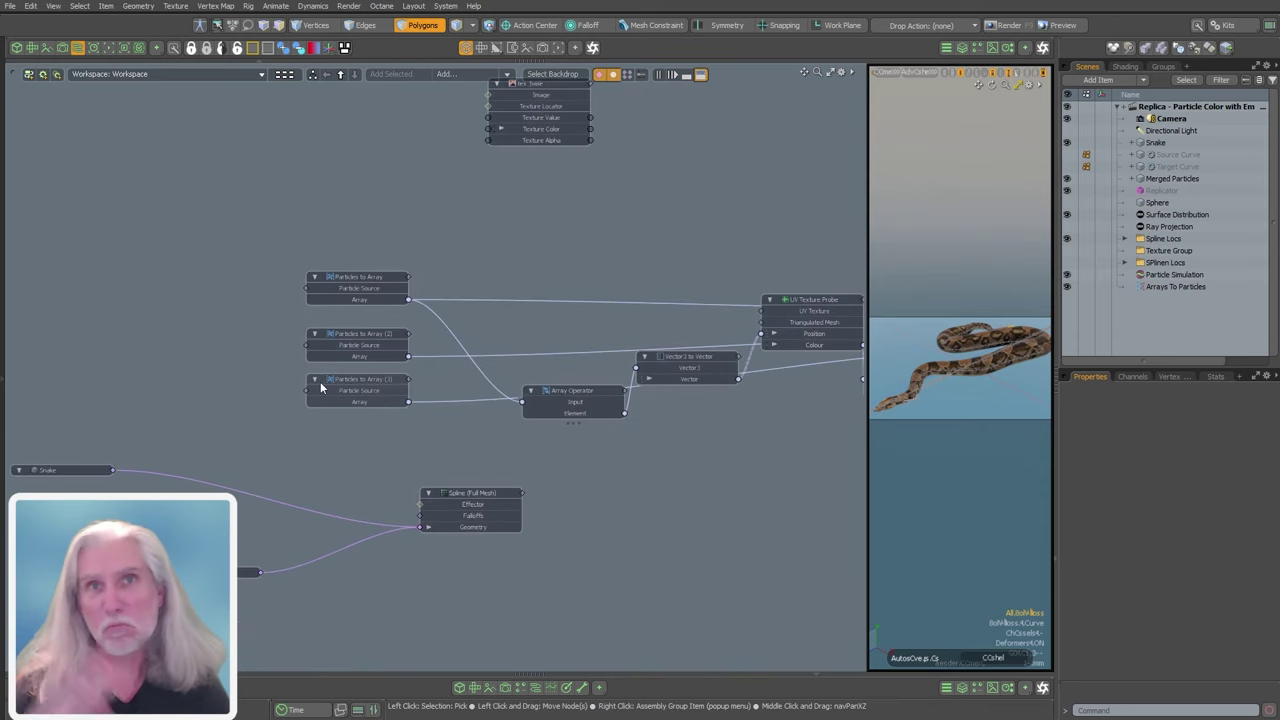
- Group the detached network from the Particles to Array nodes through Arrays To Particles into an assembly named UV Color To Particles
left_click_drag(385, 295, 275, 332, "alt")
left_click_drag(149, 294, 842, 485)
left_click_drag(711, 459, 326, 421, "alt+shift")
left_click_drag(338, 234, 605, 475, "shift")
scroll(616, 427, "down", 3)
left_click_drag(449, 463, 544, 466, "alt+shift")
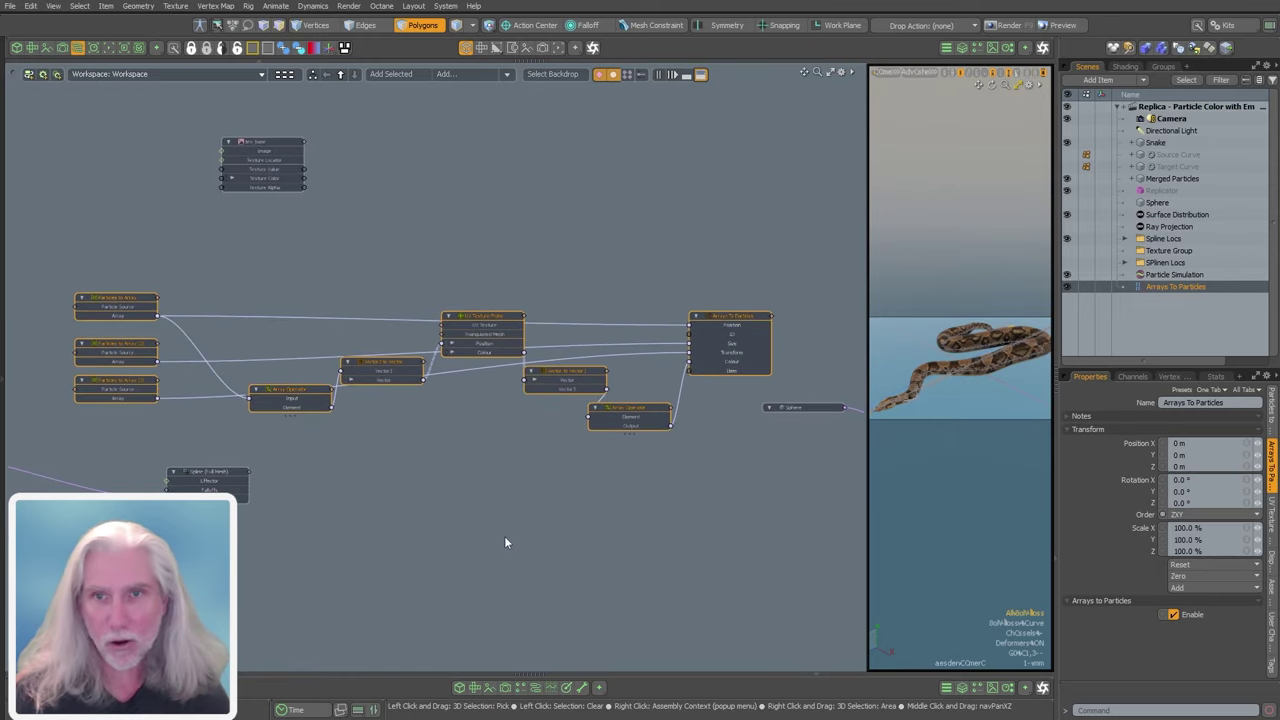
right_click(487, 319)
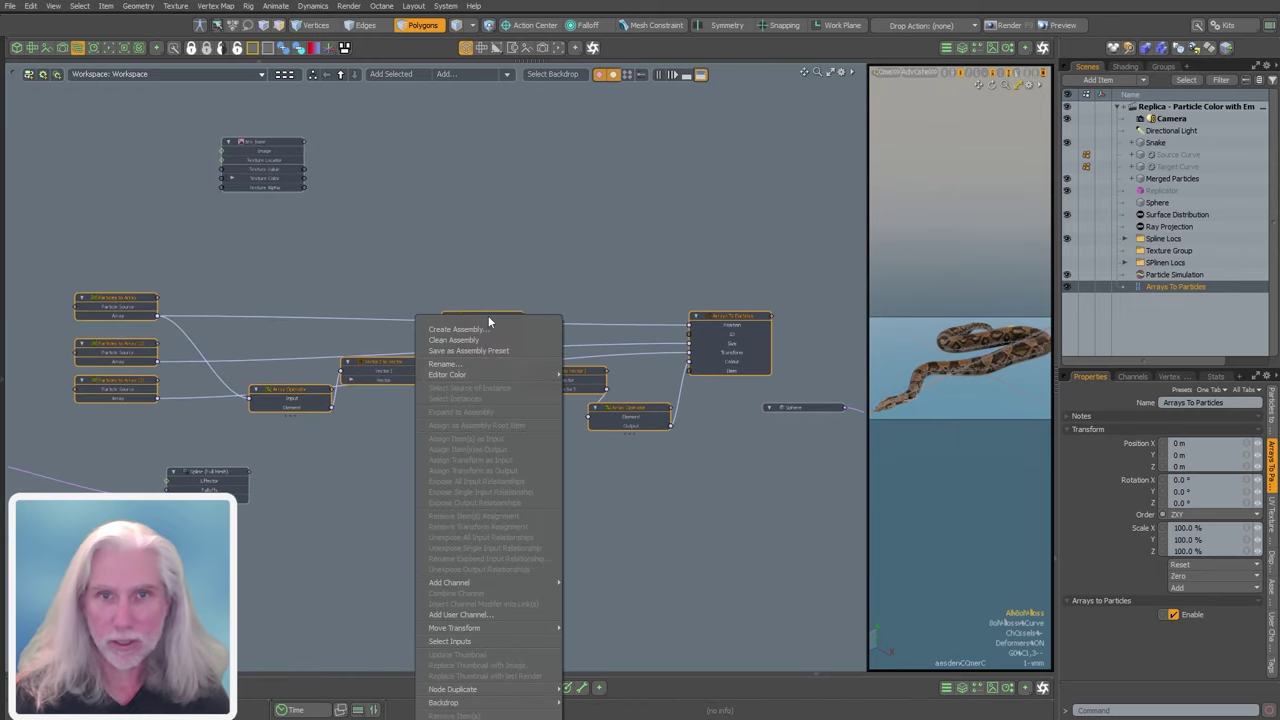
left_click(470, 329)
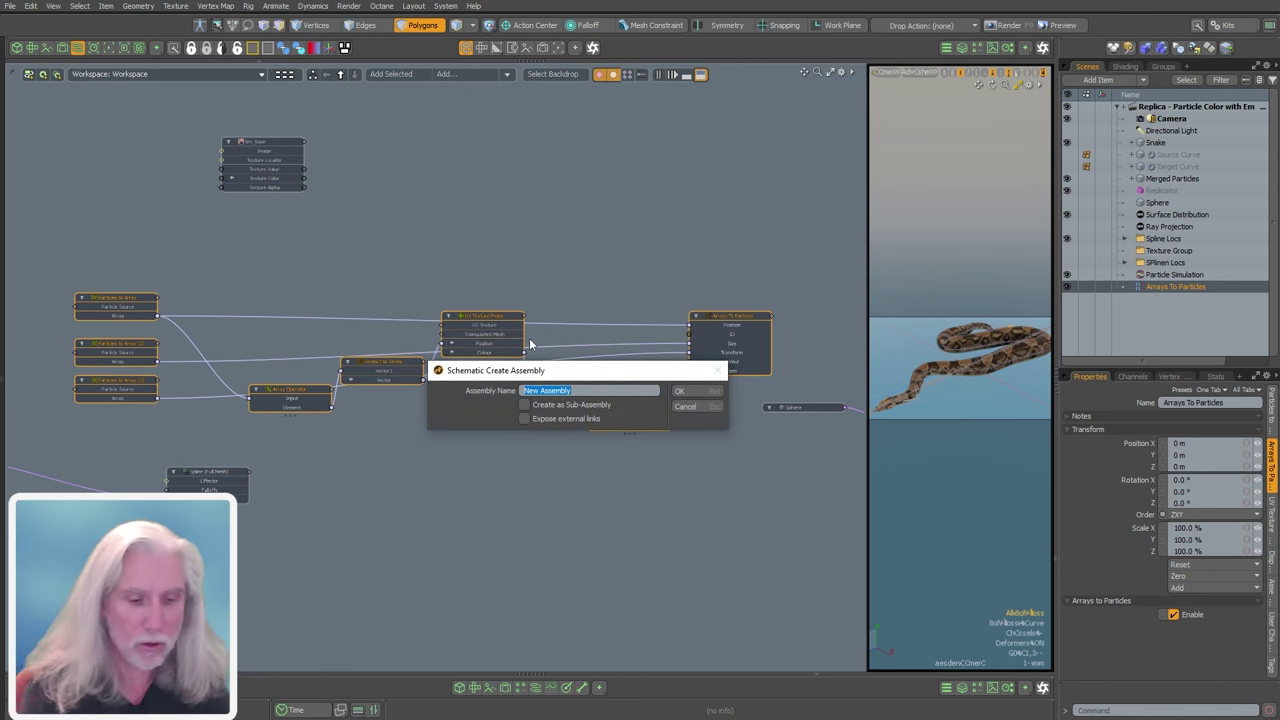
type("UV Color")
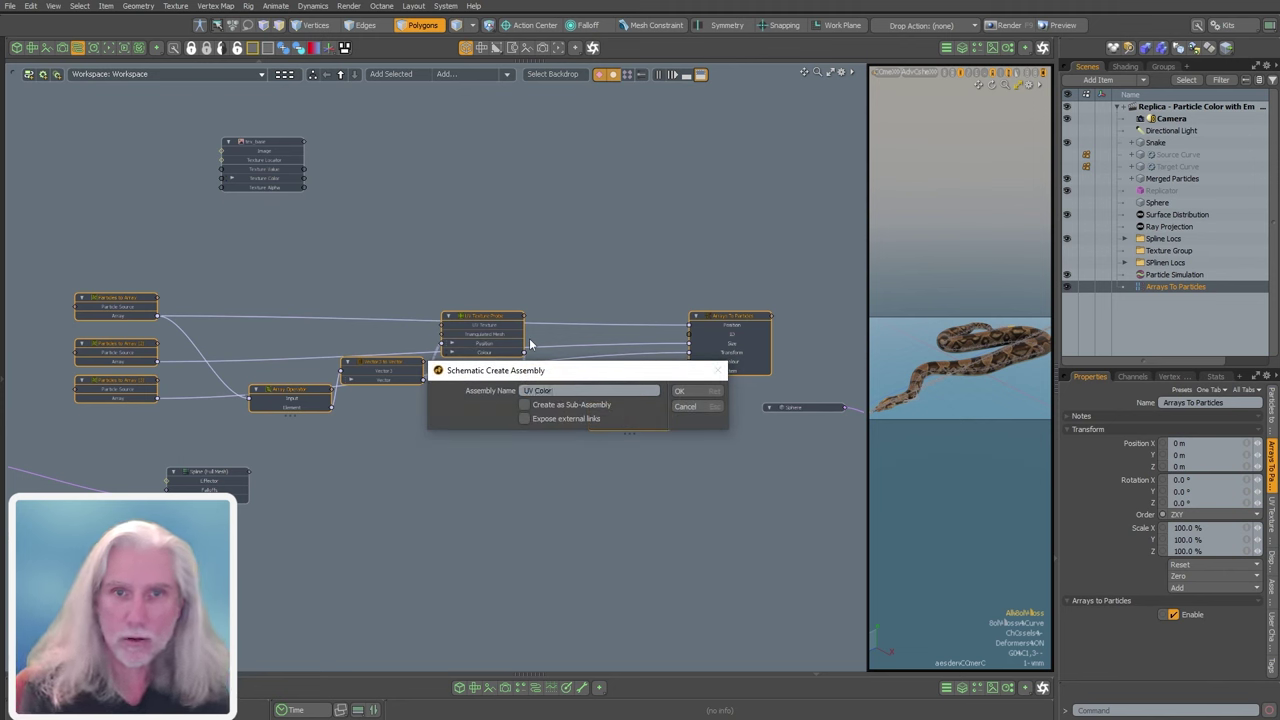
type(" To Particles")
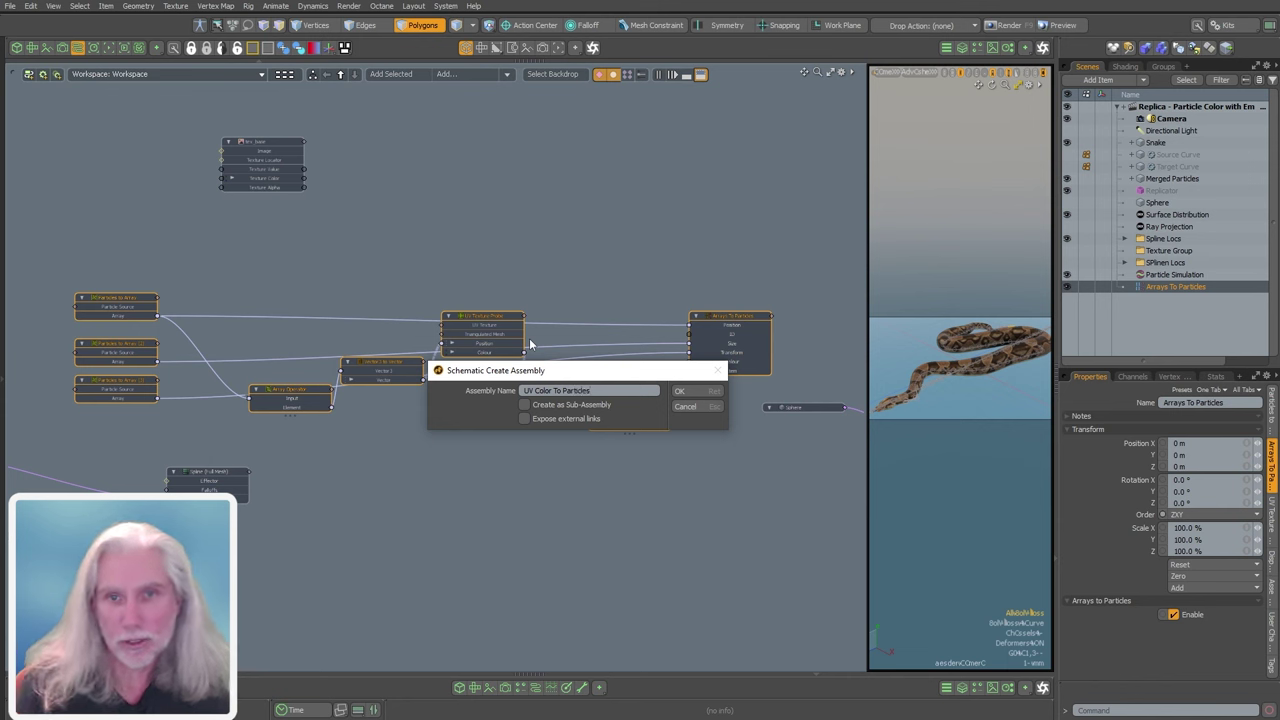
left_click(705, 391)
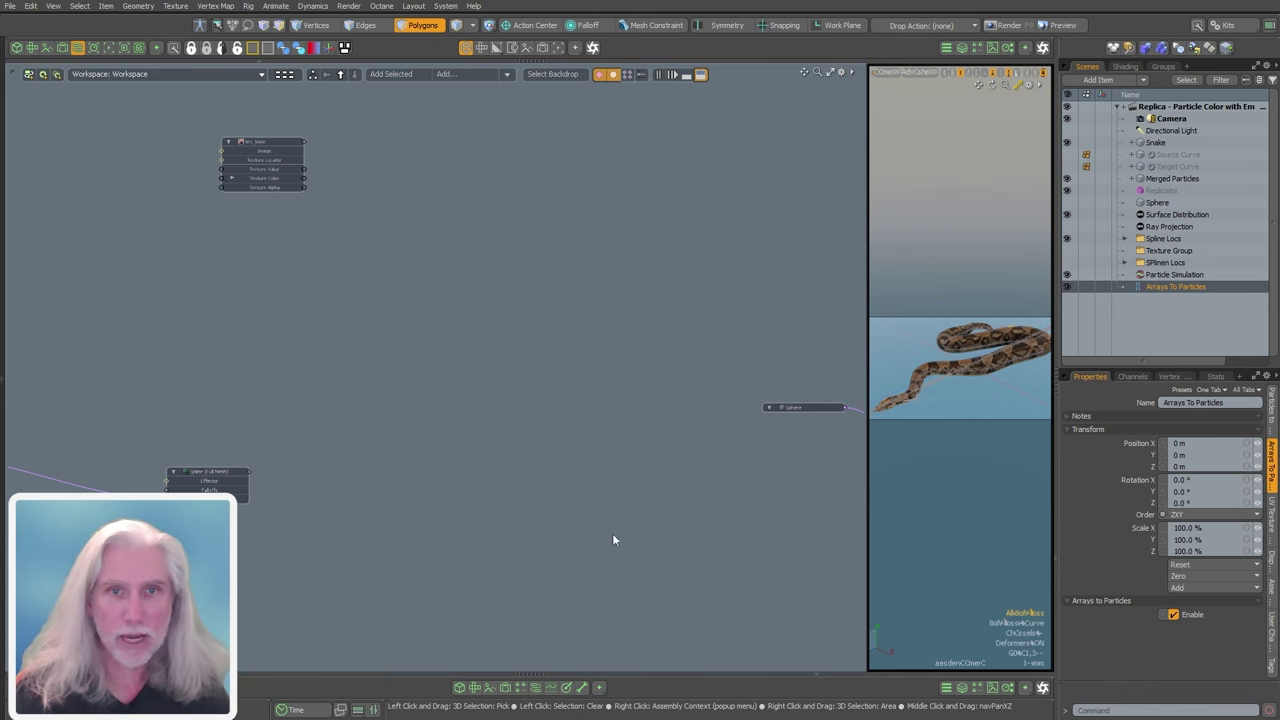
- Check the remaining workspace nodes and open the UV Color To Particles assembly from the assembly overview
left_click_drag(480, 404, 447, 414, "alt")
scroll(624, 401, "down", 4)
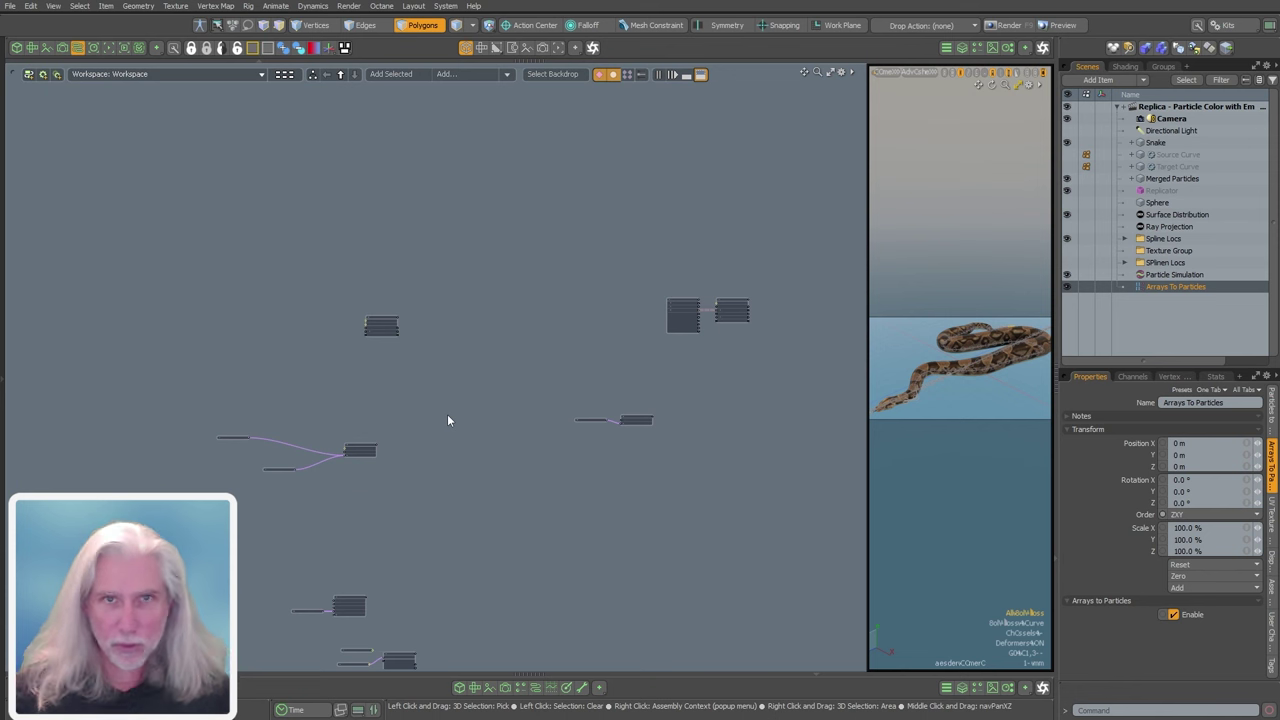
left_click(284, 74)
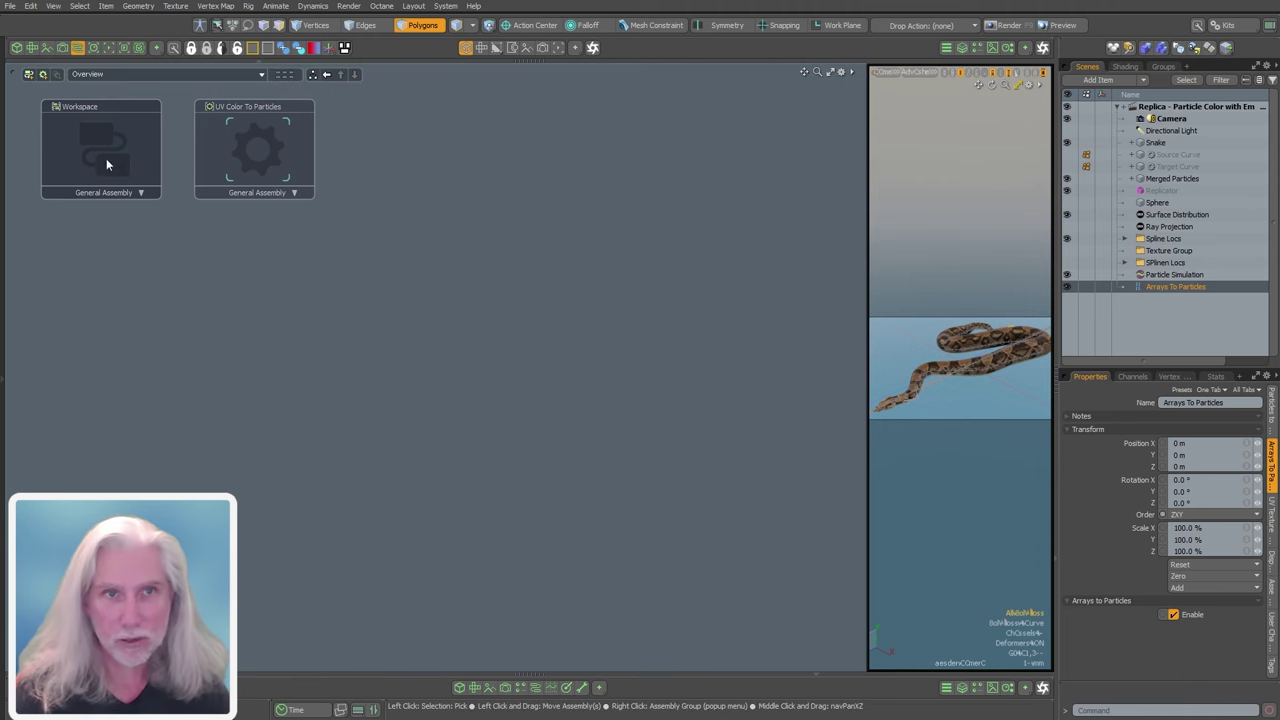
double_click(108, 168)
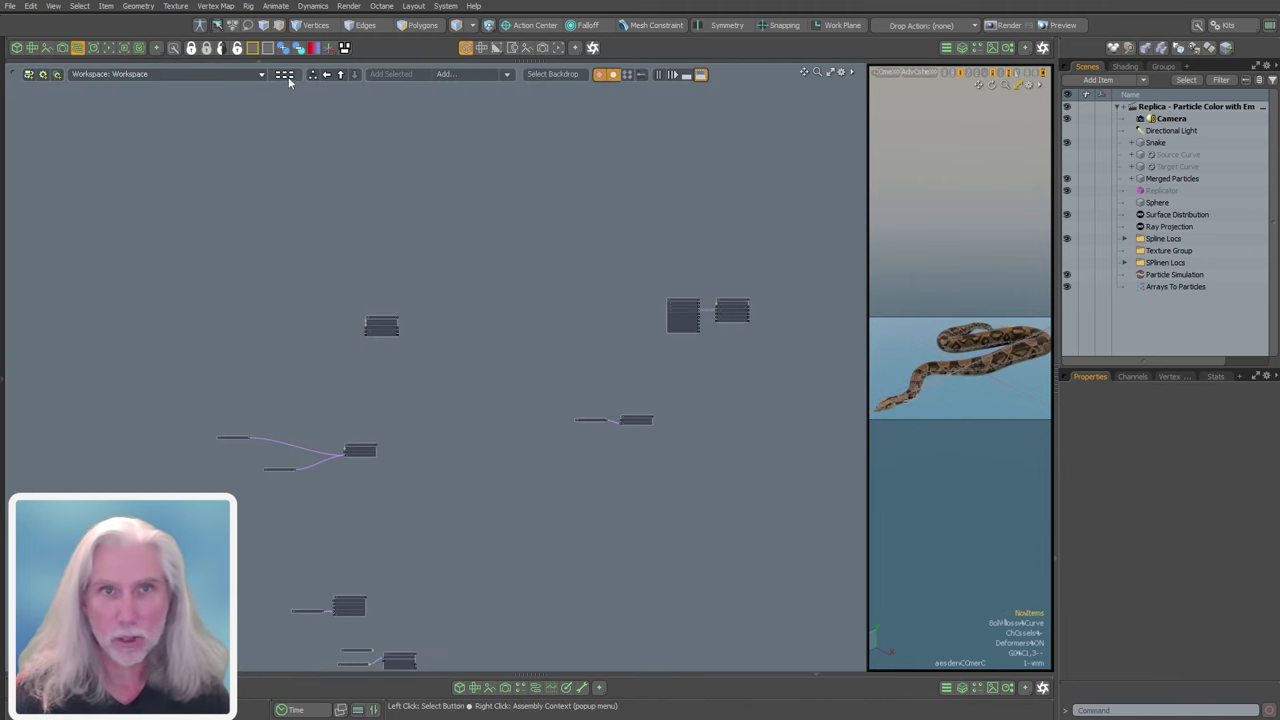
left_click(288, 77)
double_click(257, 137)
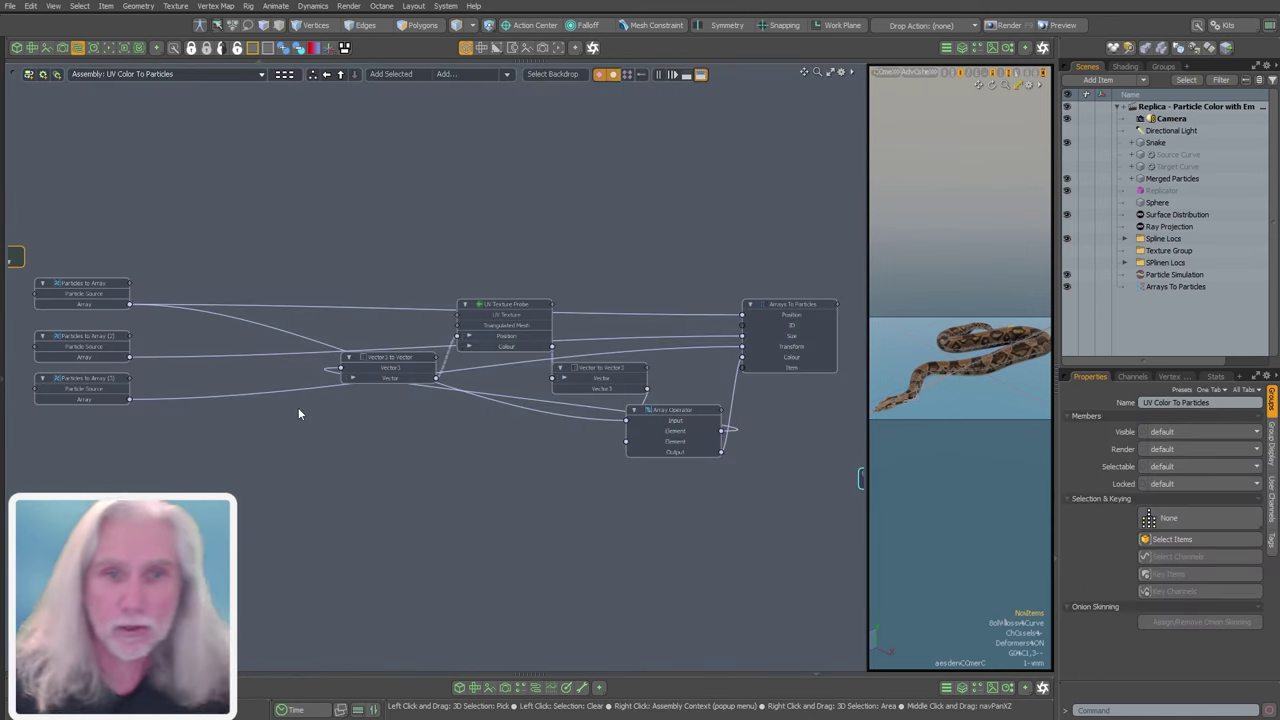
- Move the Vector3 to Vector and Array Operator nodes below the UV Texture Probe to untangle the links
scroll(400, 378, "up", 3)
left_click_drag(411, 332, 377, 432)
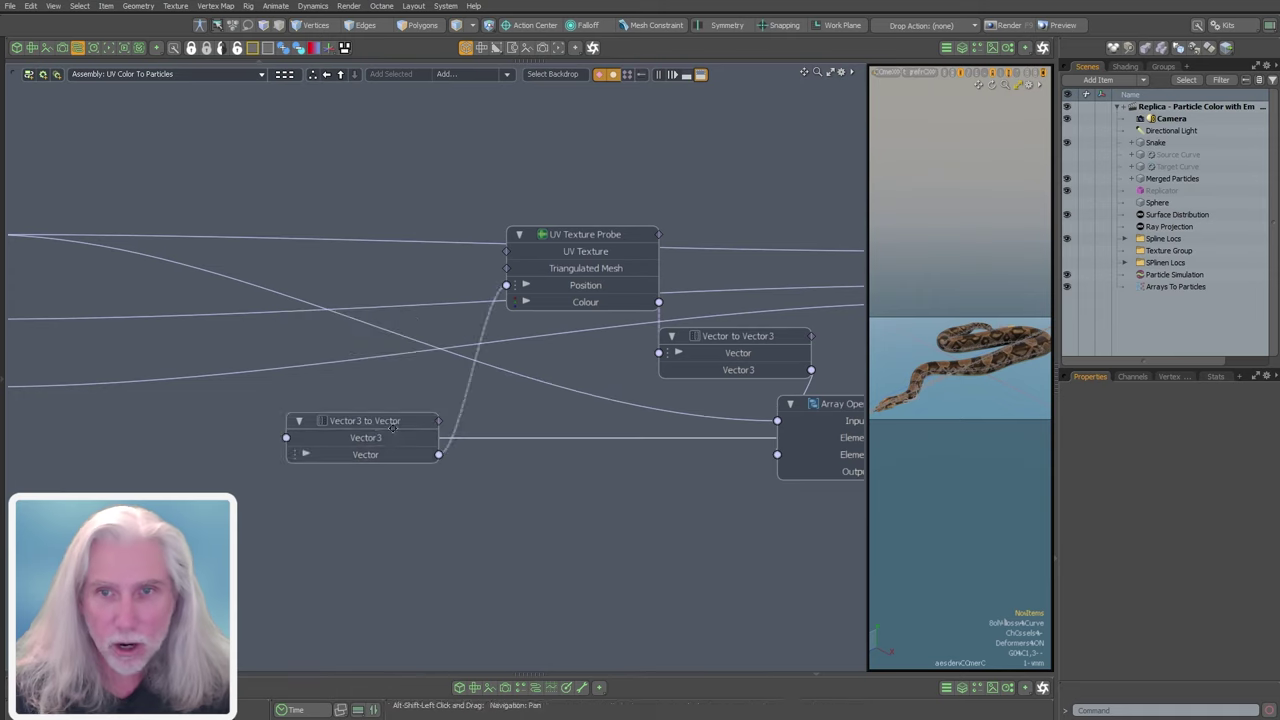
left_click_drag(700, 430, 457, 423, "alt")
left_click_drag(633, 407, 489, 498)
middle_click_drag(489, 498, 527, 381)
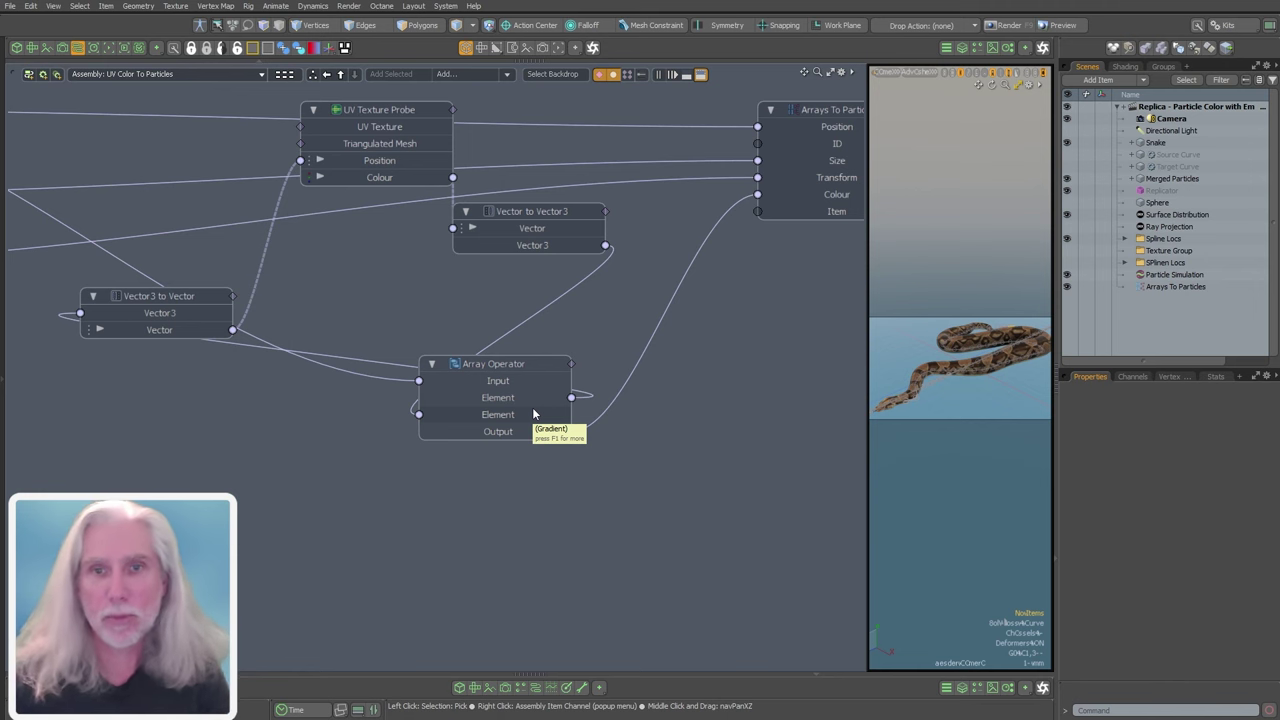
left_click_drag(490, 380, 518, 424)
scroll(518, 423, "down", 3)
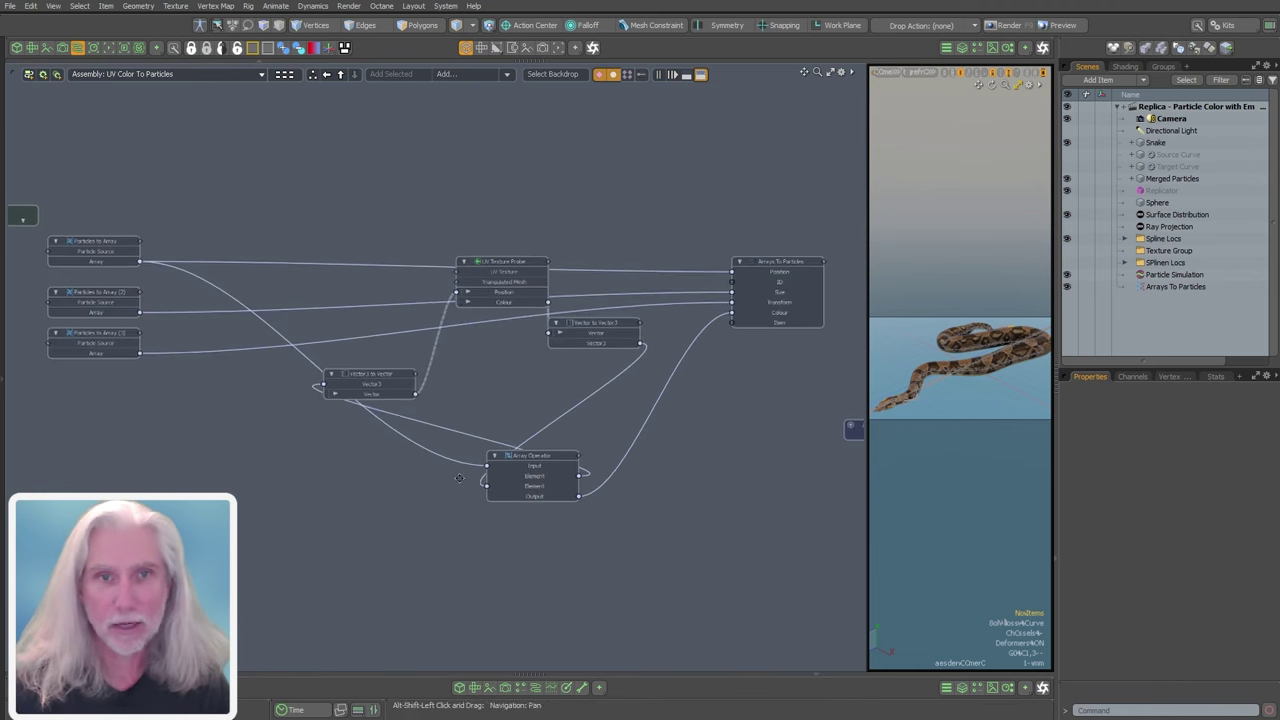
left_click_drag(529, 468, 487, 488)
- Separate the Array Operator node at its input-side Element channel so Element and Output form their own node
scroll(490, 500, "up", 3)
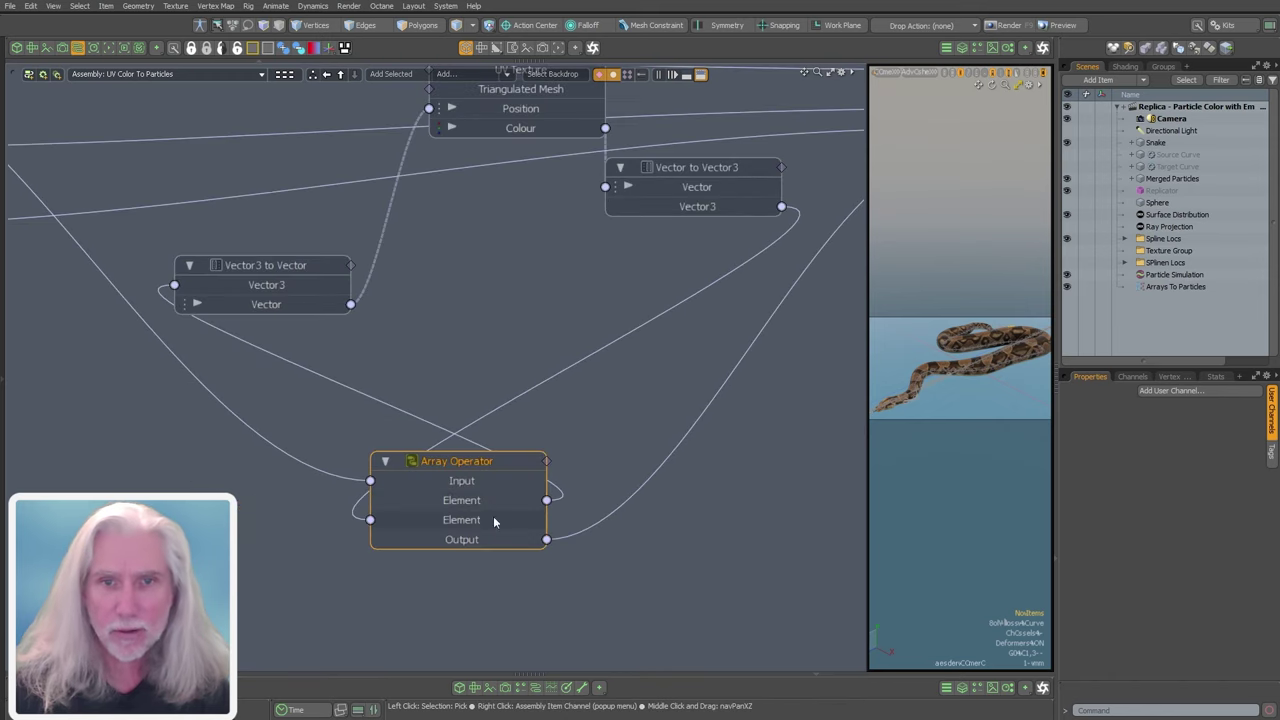
right_click(460, 522)
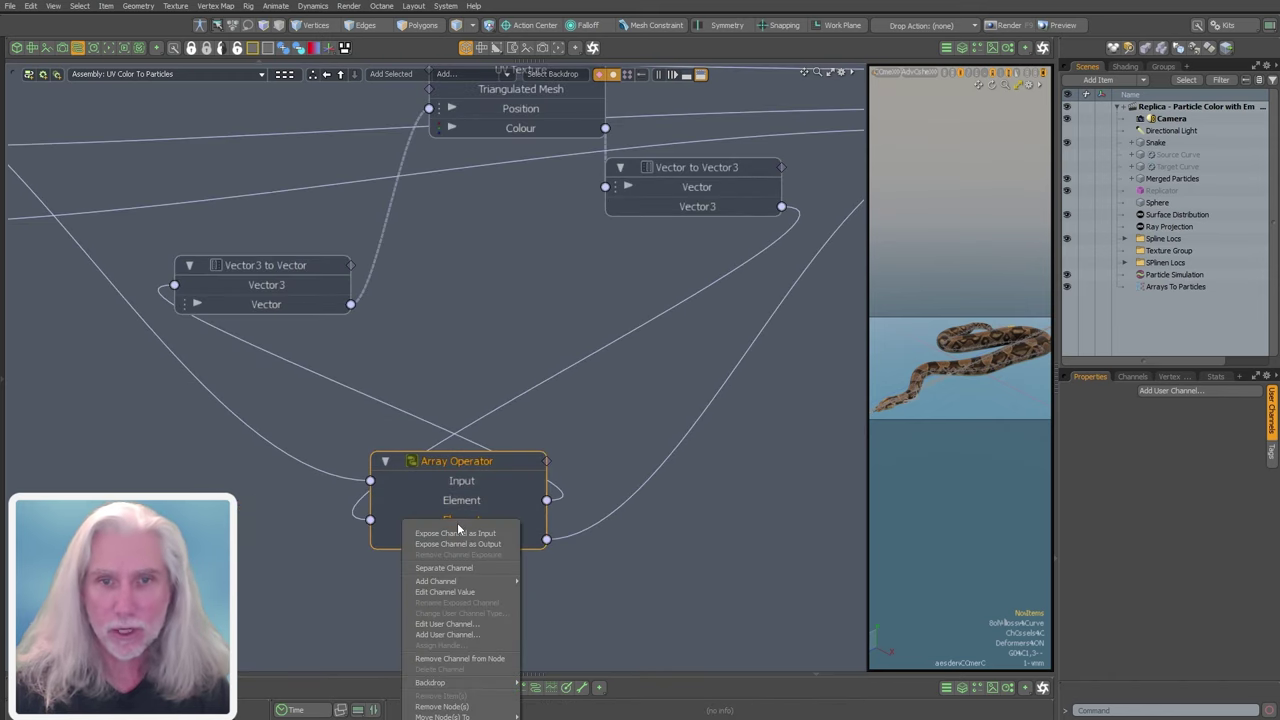
left_click(450, 570)
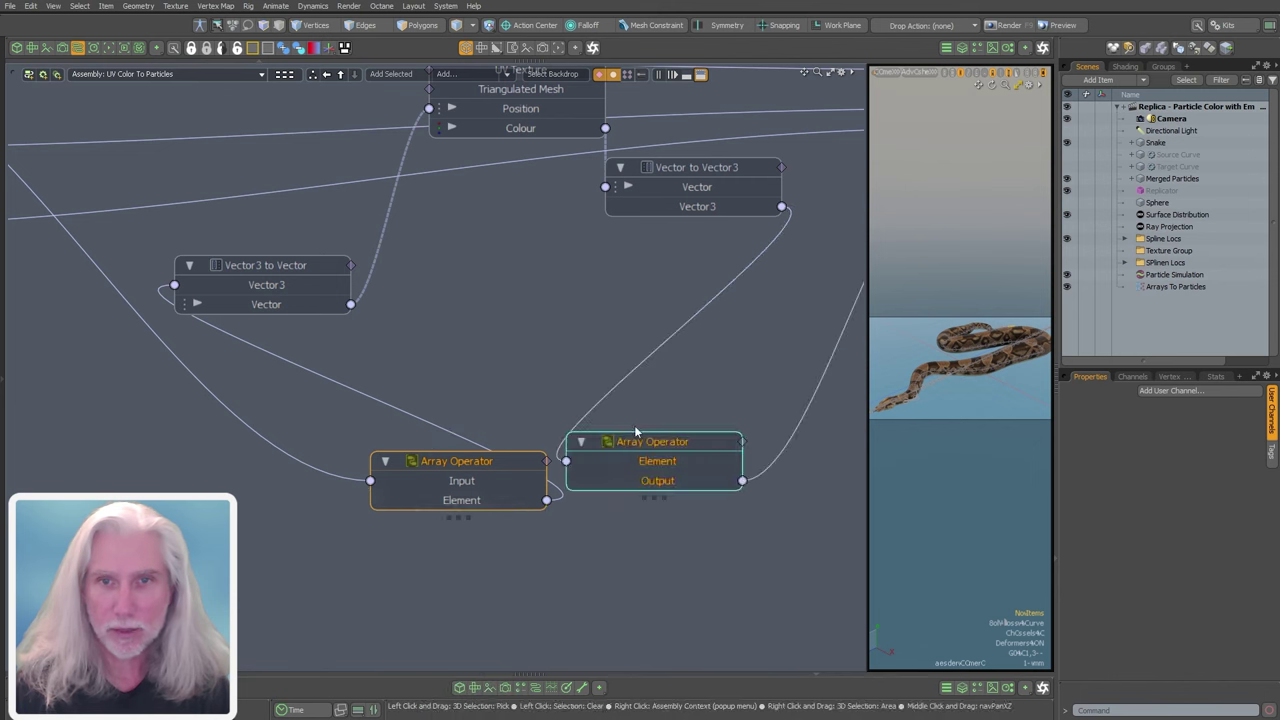
- Place the Array Operator's Output half beyond Vector to Vector3 and its Input half before Vector3 to Vector
left_click(636, 427)
left_click_drag(646, 449, 823, 334)
middle_click_drag(497, 475, 540, 504)
left_click_drag(494, 489, 121, 329)
left_click_drag(171, 389, 384, 480, "alt+shift")
scroll(496, 518, "down", 2)
mouse_move(688, 478)
left_mouse_down("alt+shift")
mouse_move(262, 520)
mouse_move(245, 500)
mouse_move(697, 491)
left_mouse_up("alt+shift")
- Expose the Particle Source of the first Particles to Array node on the Assembly Inputs node
left_click_drag(36, 276, 354, 379, "alt+shift")
scroll(371, 422, "up", 3)
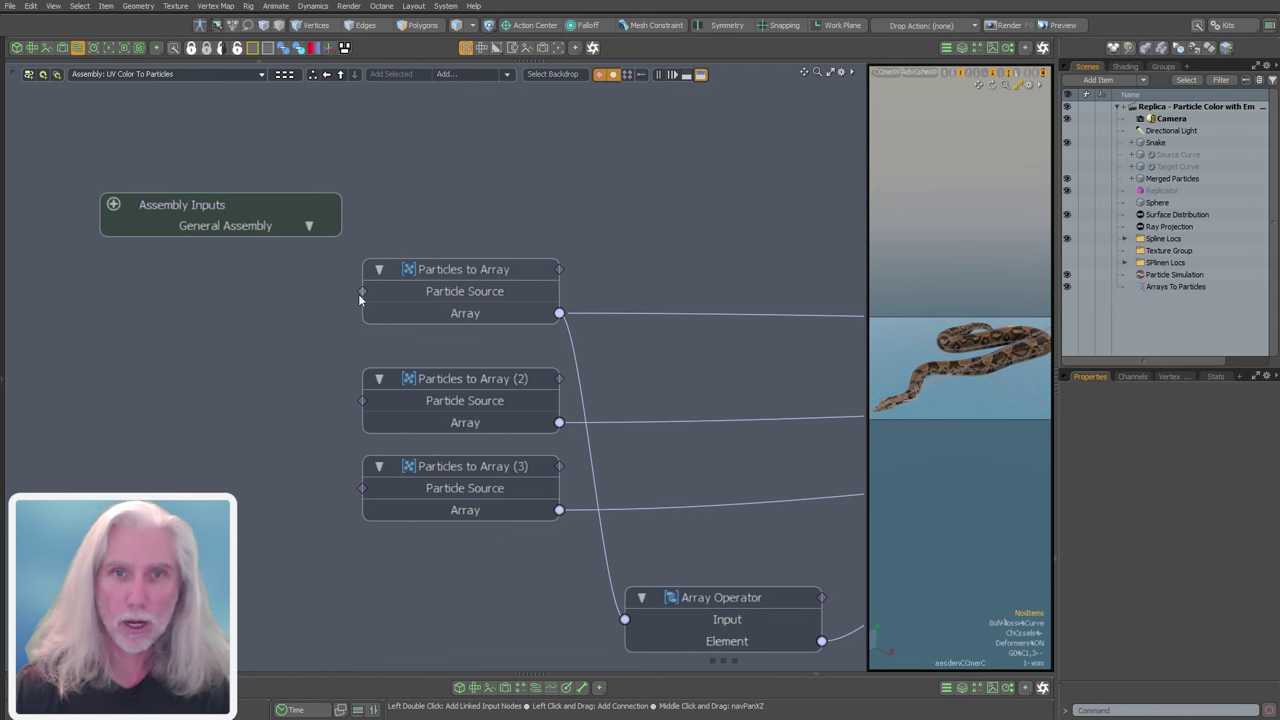
left_click(392, 297)
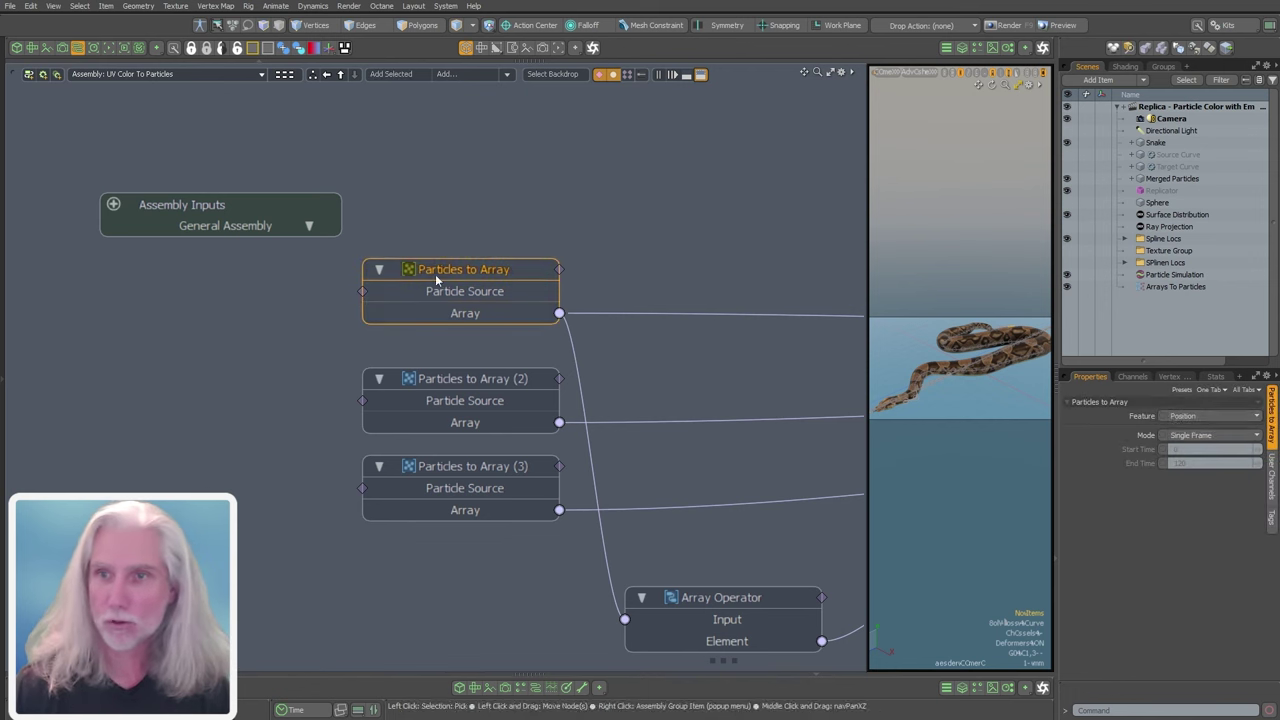
left_click(334, 306)
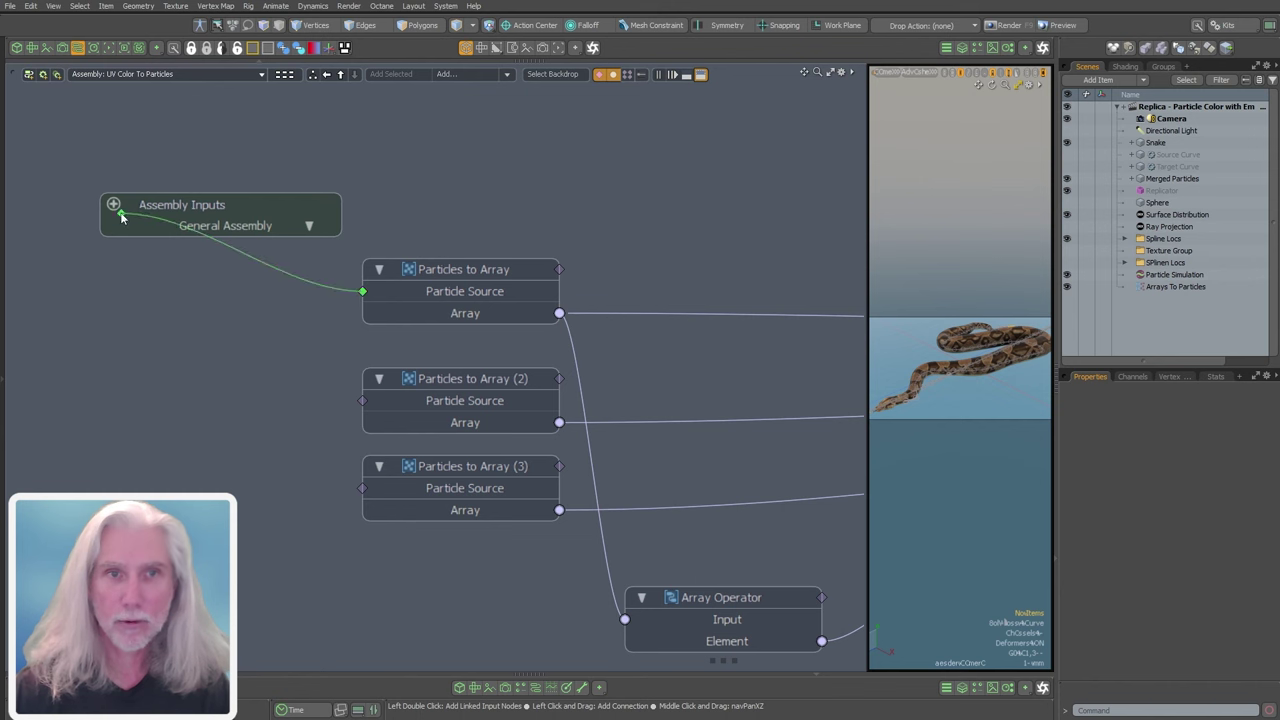
left_click_drag(121, 217, 120, 216)
left_click(218, 251)
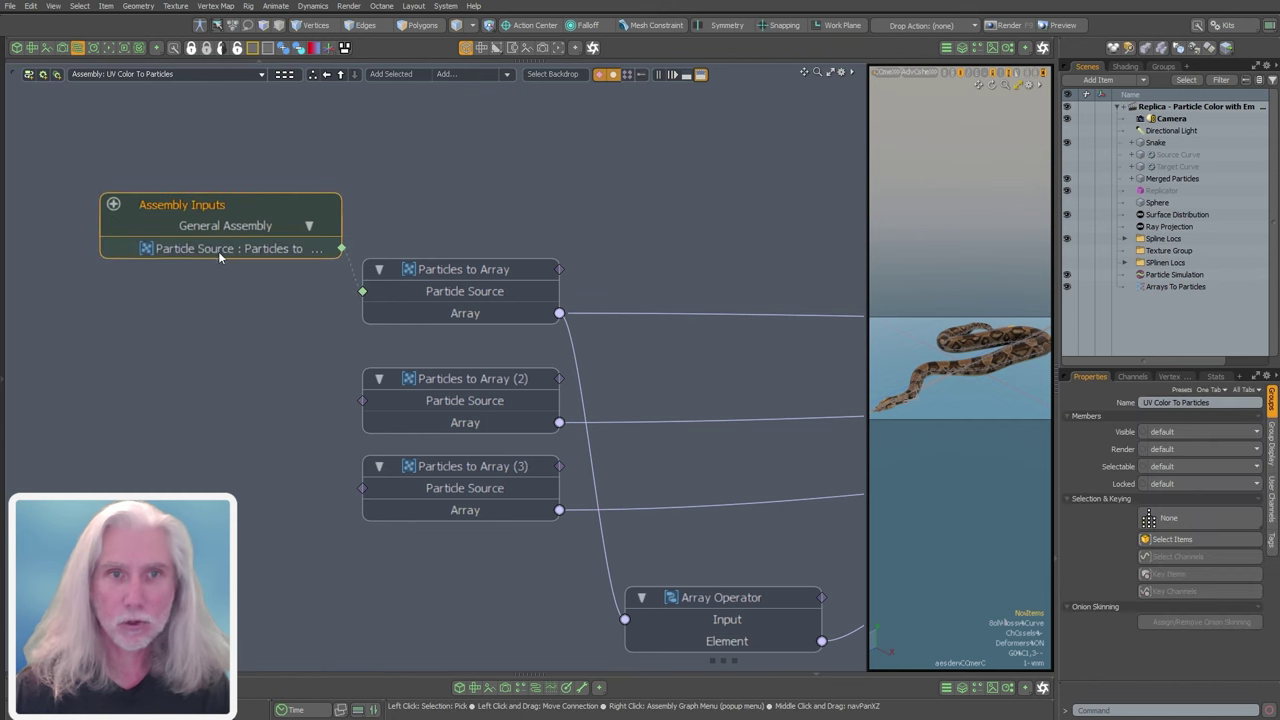
- Reposition the Assembly Inputs node and expose the Particle Source inputs of Particles to Array (2) and (3) on it
left_click_drag(276, 215, 188, 237)
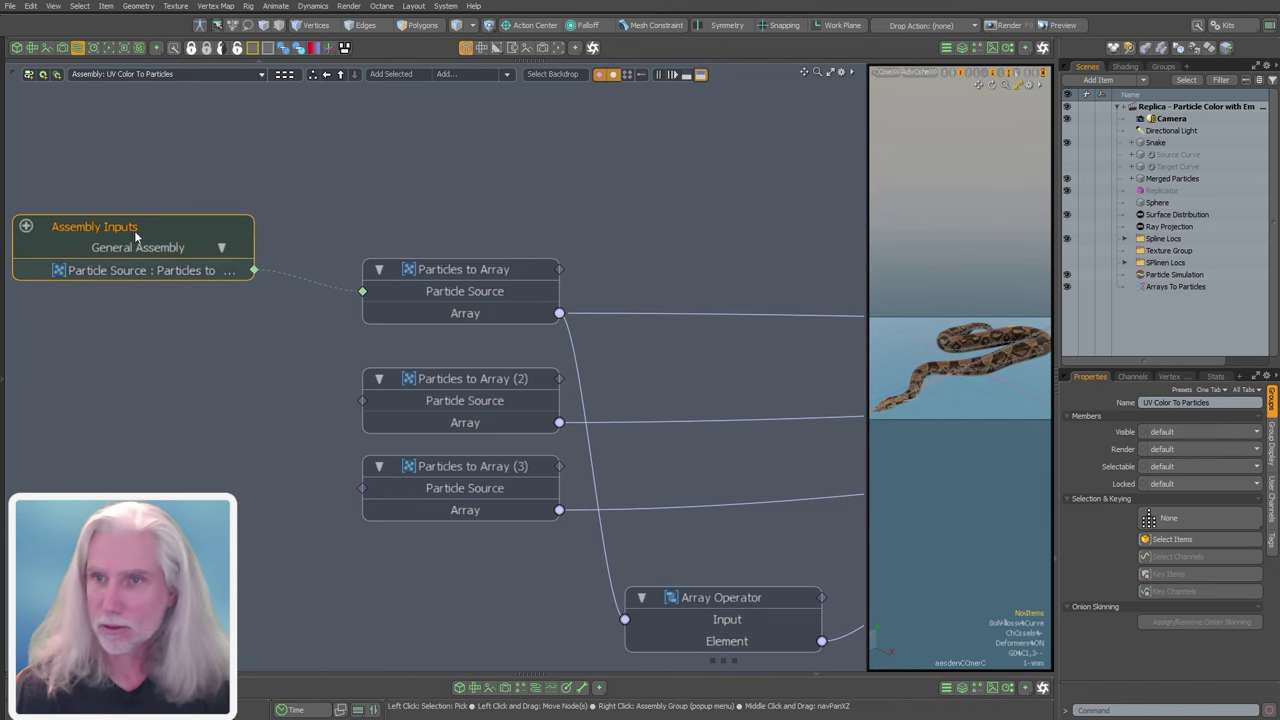
left_click_drag(102, 270, 235, 250, "alt+shift")
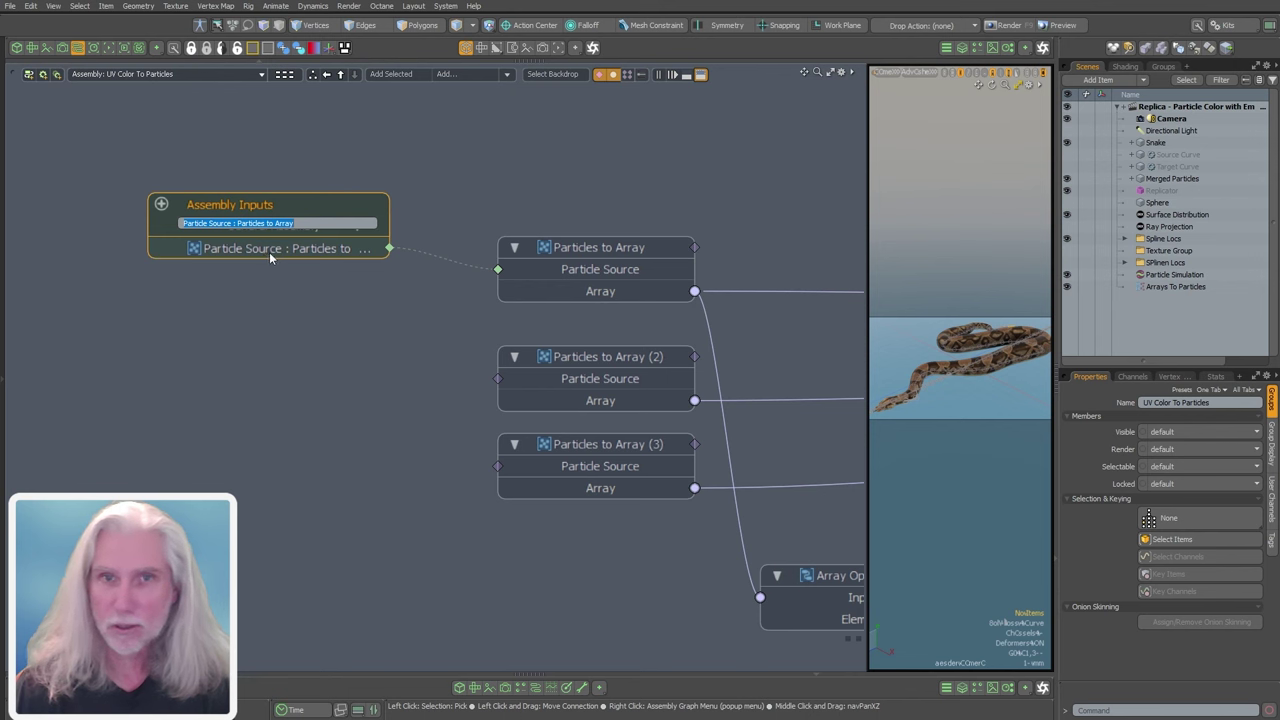
left_click(595, 253)
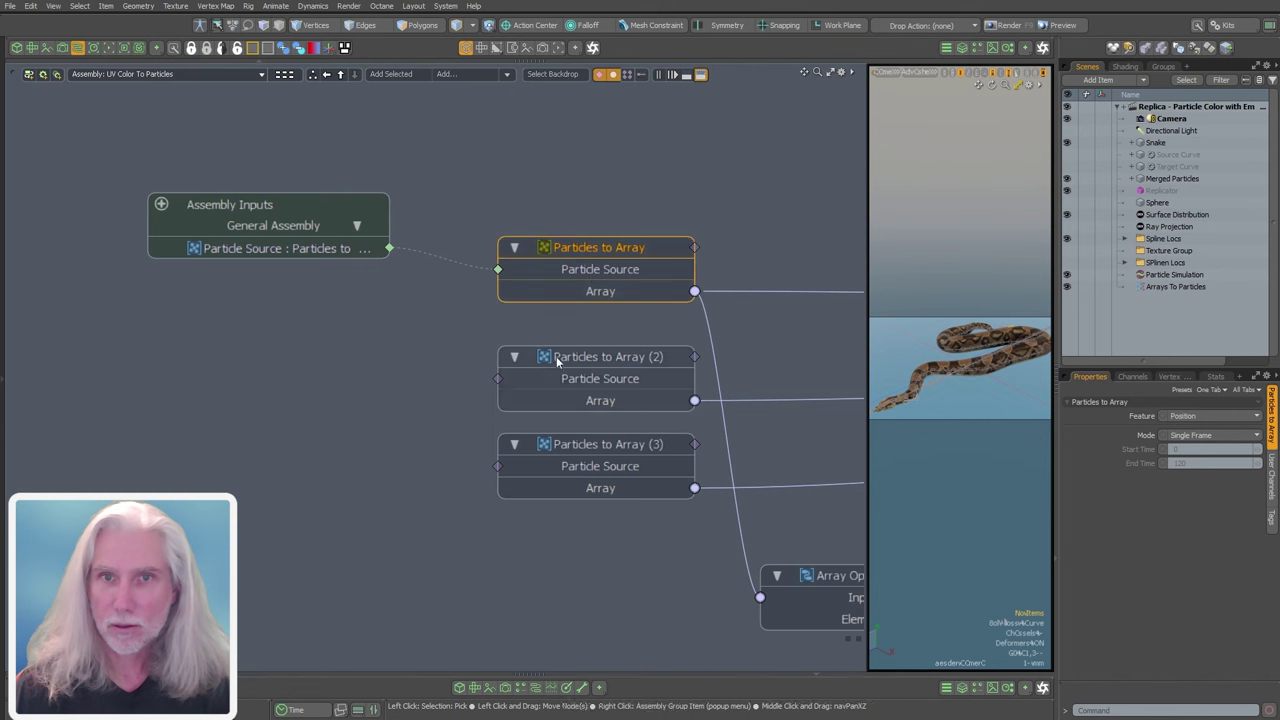
mouse_move(300, 226)
left_mouse_down()
mouse_move(281, 269)
mouse_move(300, 249)
left_mouse_up()
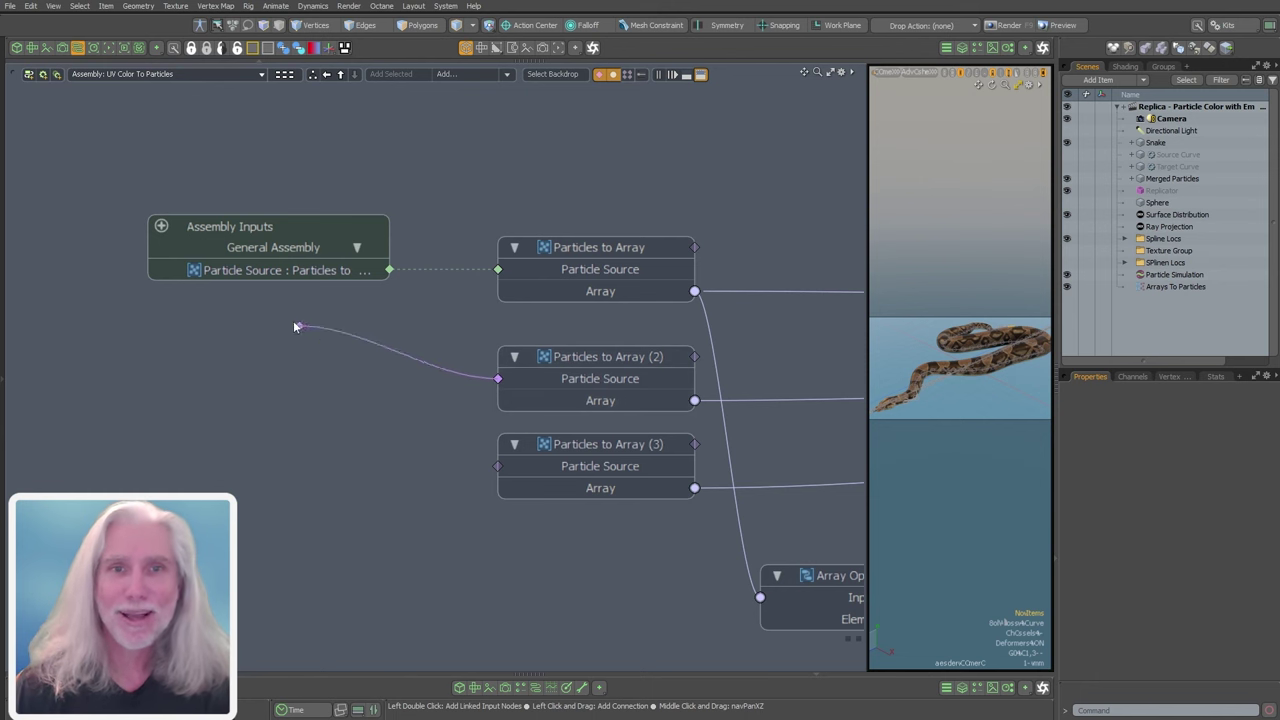
left_click_drag(171, 236, 158, 236)
- Expose the UV Texture Probe's Triangulated Mesh input on the Assembly Inputs node
scroll(320, 431, "down", 3)
left_click_drag(320, 431, 246, 412, "alt+shift")
left_click_drag(383, 411, 296, 465, "alt+shift")
scroll(711, 406, "down", 1)
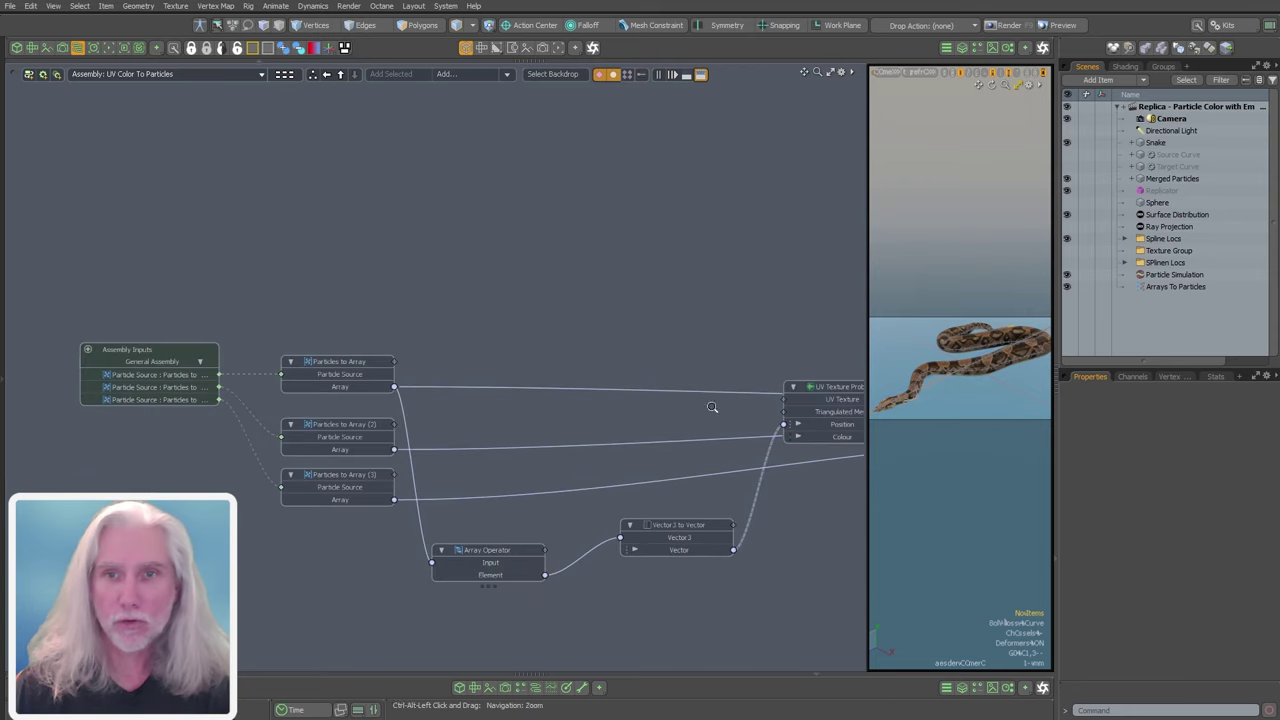
left_click_drag(711, 406, 672, 380, "alt+shift")
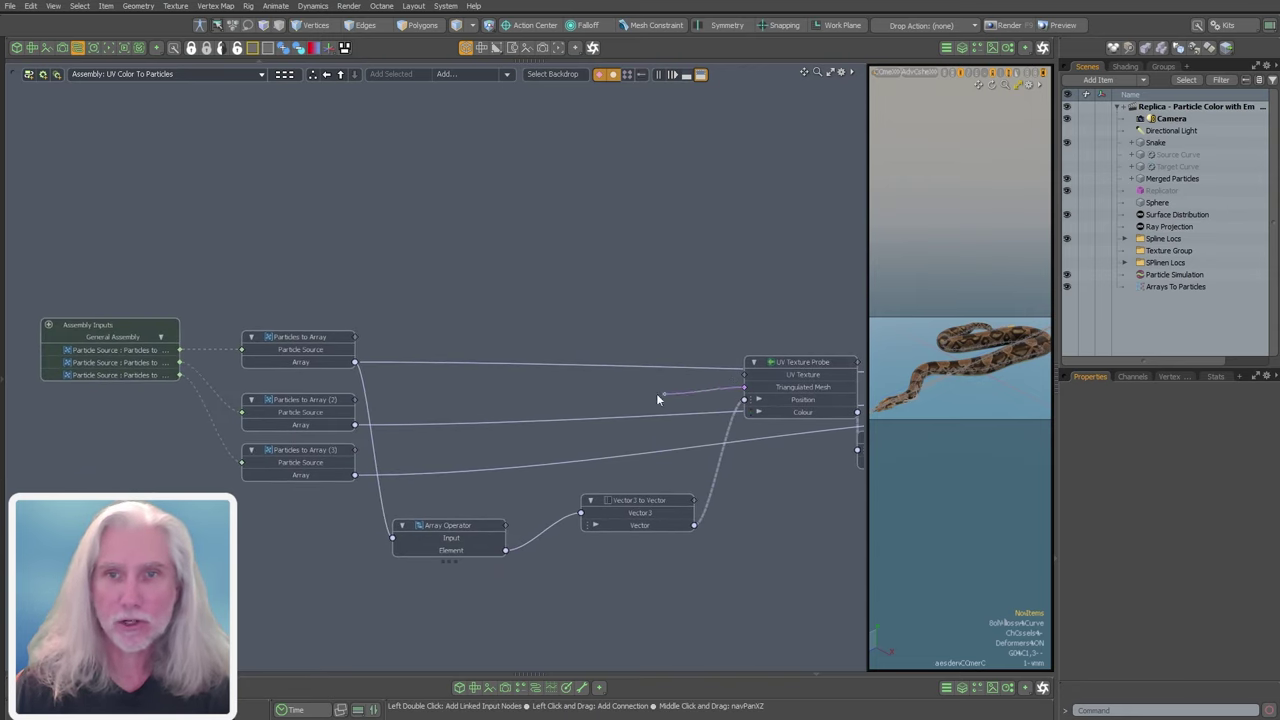
left_click_drag(82, 325, 84, 387)
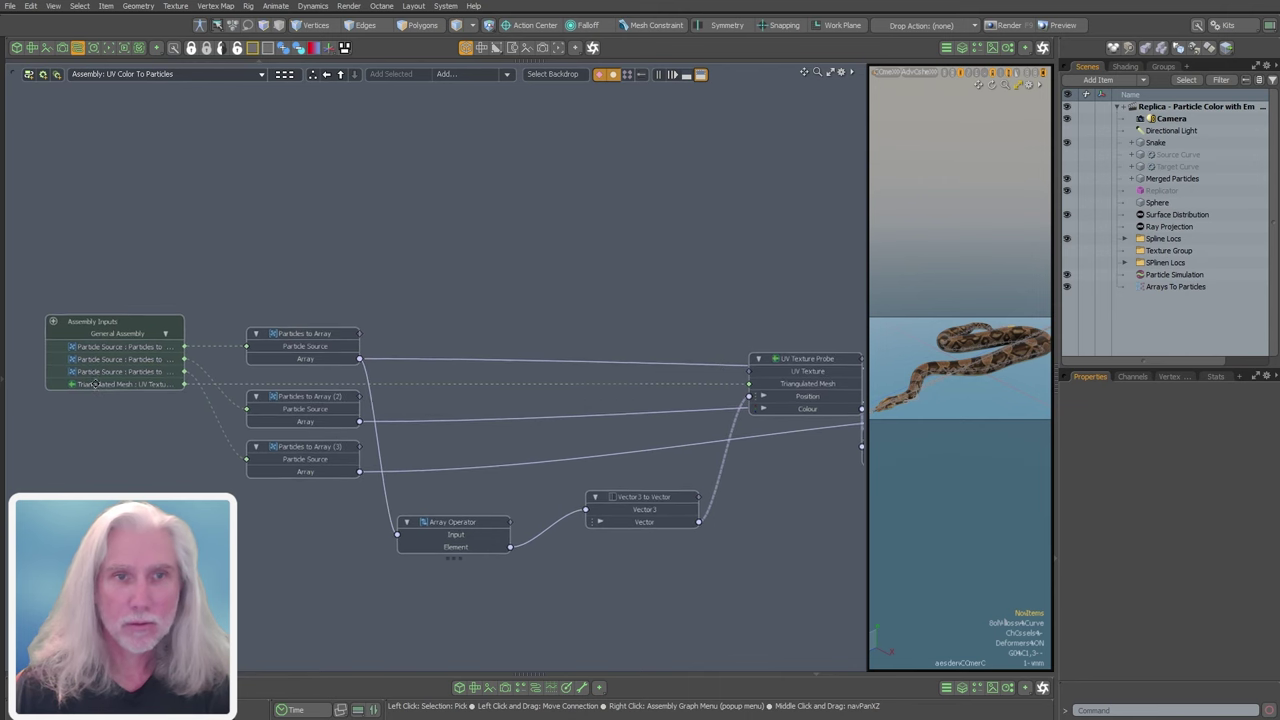
scroll(143, 415, "up", 4)
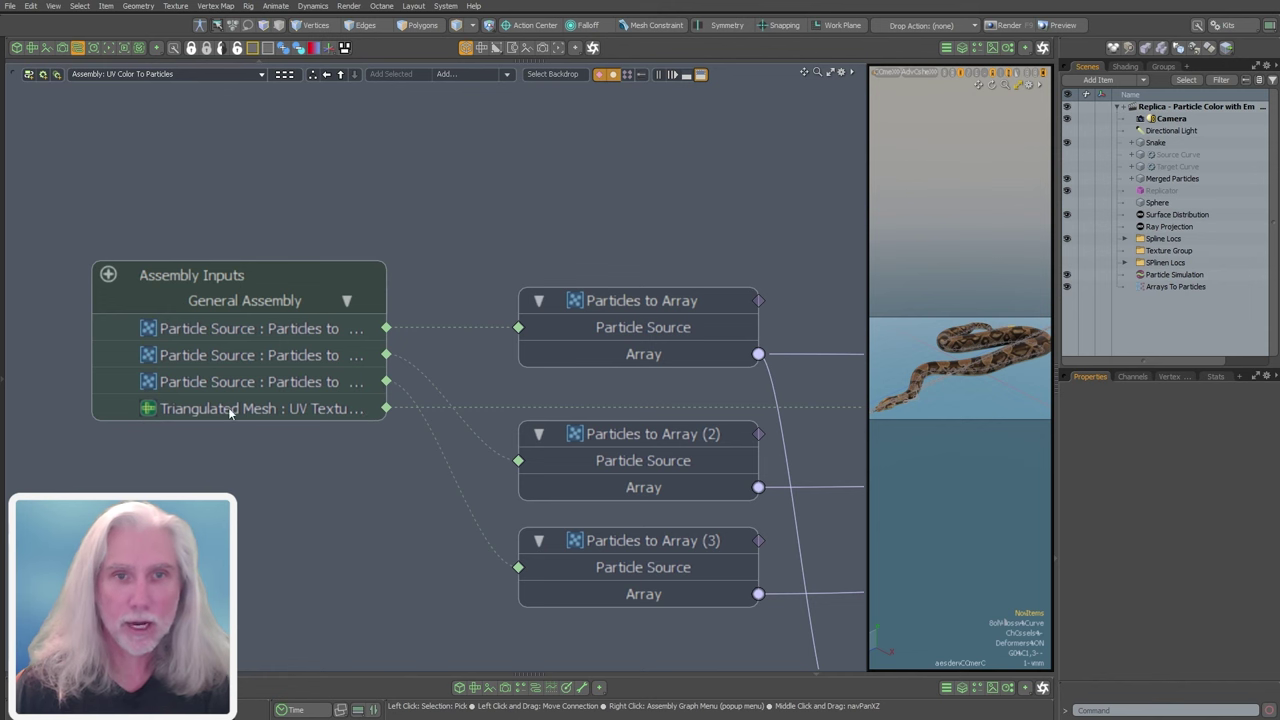
right_click(232, 409)
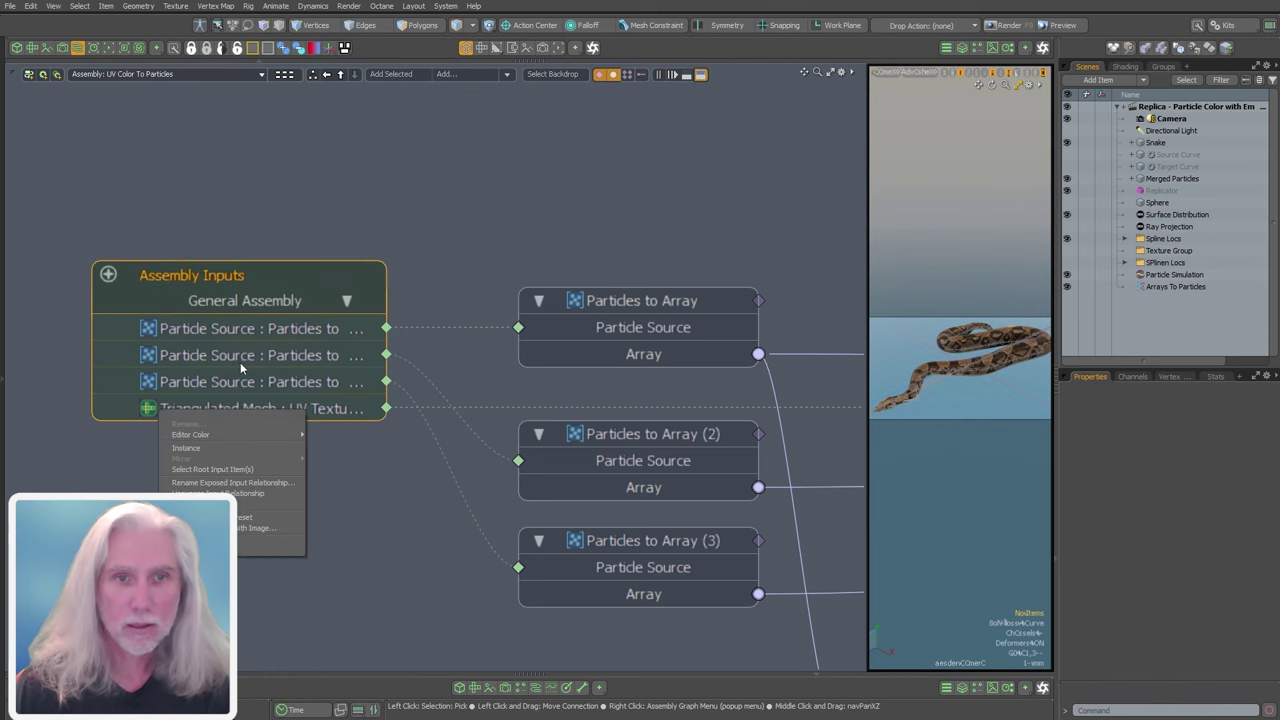
left_click(371, 217)
- Expose the UV Texture Probe's UV Texture input on the Assembly Inputs node
scroll(371, 217, "down", 5)
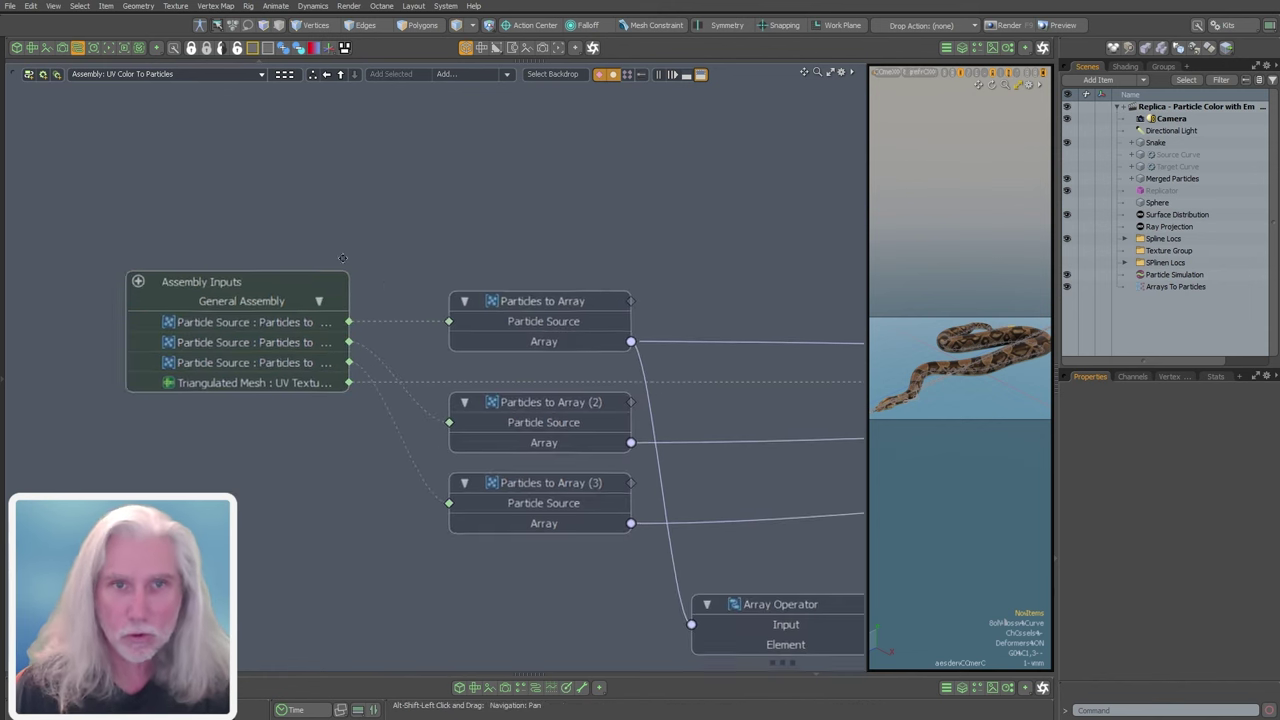
scroll(369, 299, "down", 5)
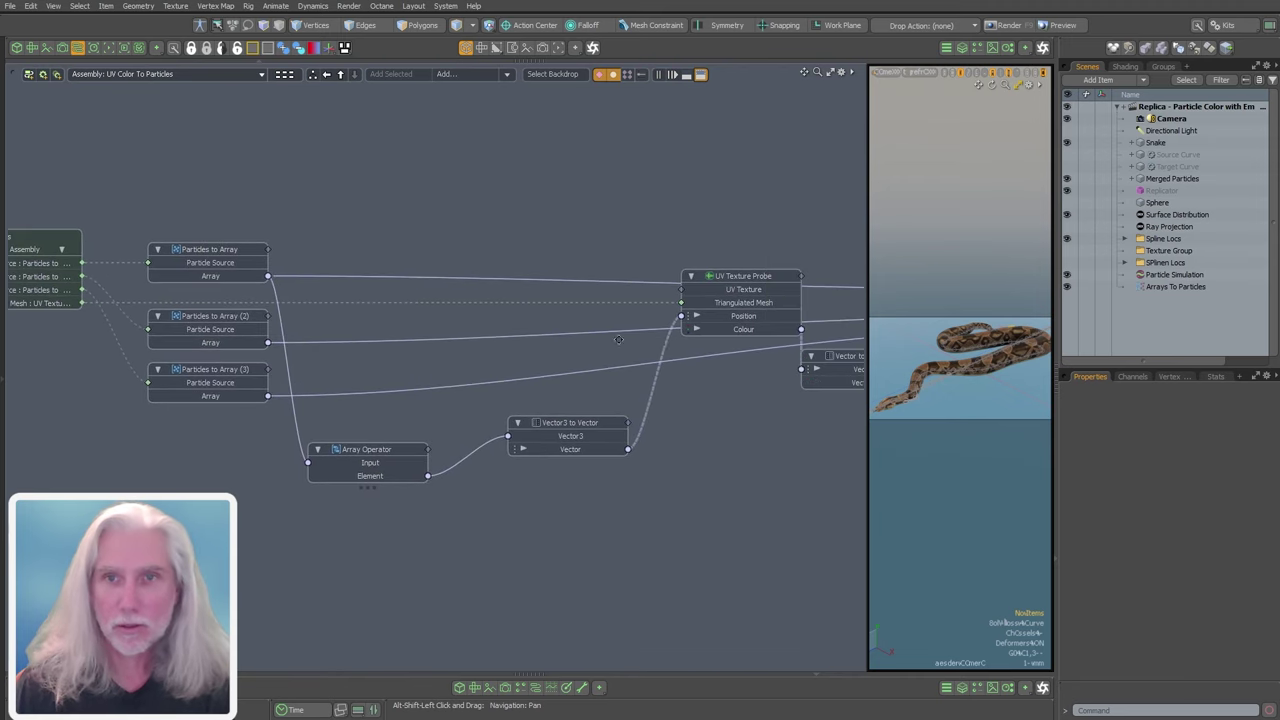
scroll(541, 359, "up", 6)
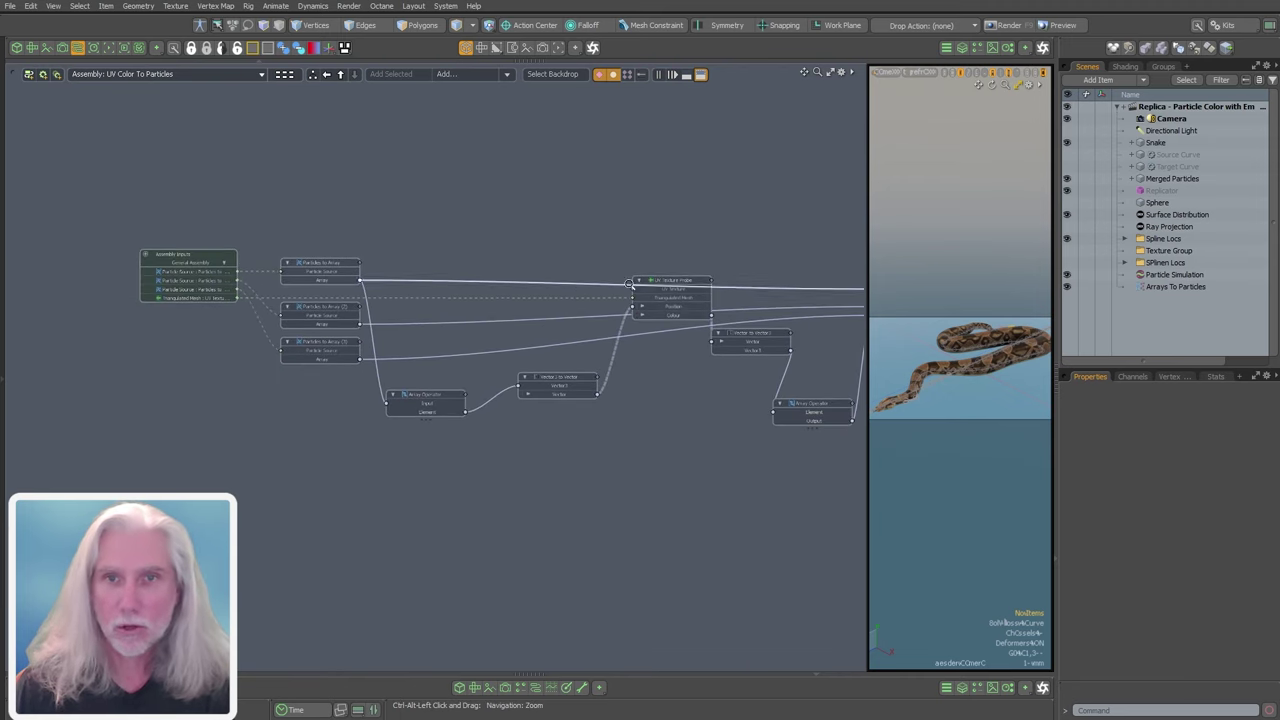
scroll(666, 323, "down", 2)
left_click_drag(666, 323, 717, 315, "alt+shift")
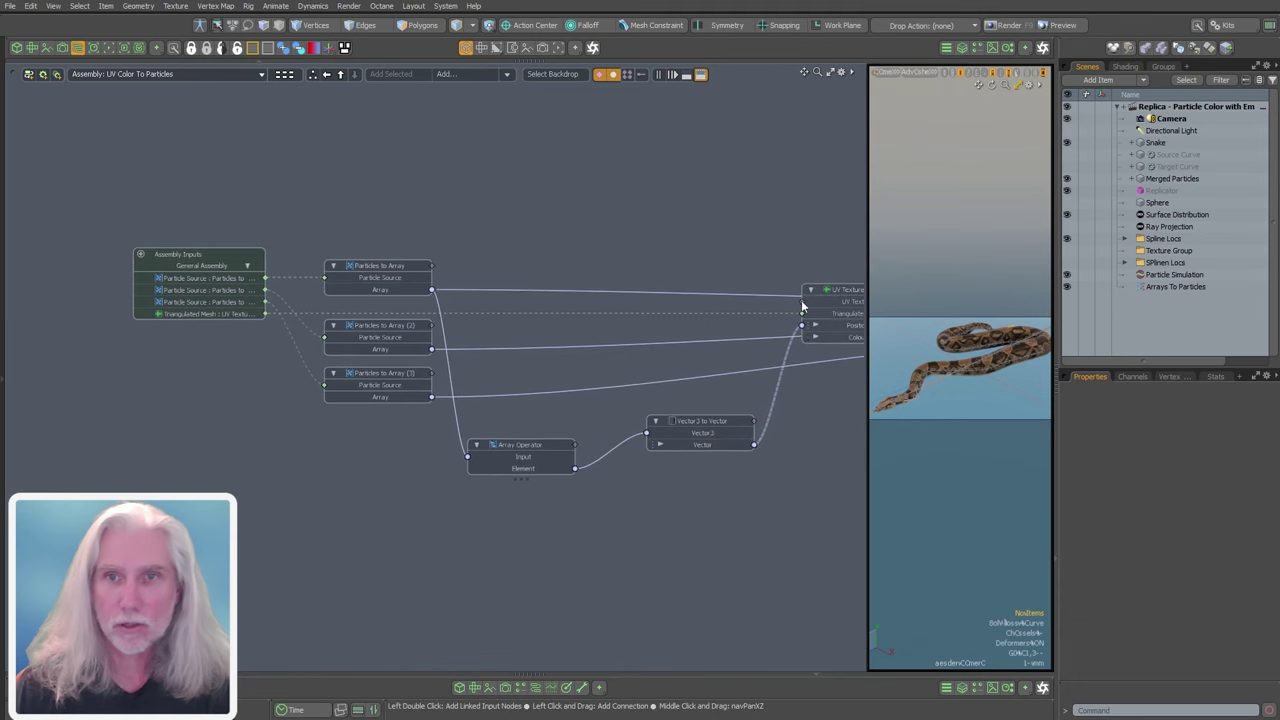
left_click_drag(805, 308, 178, 319)
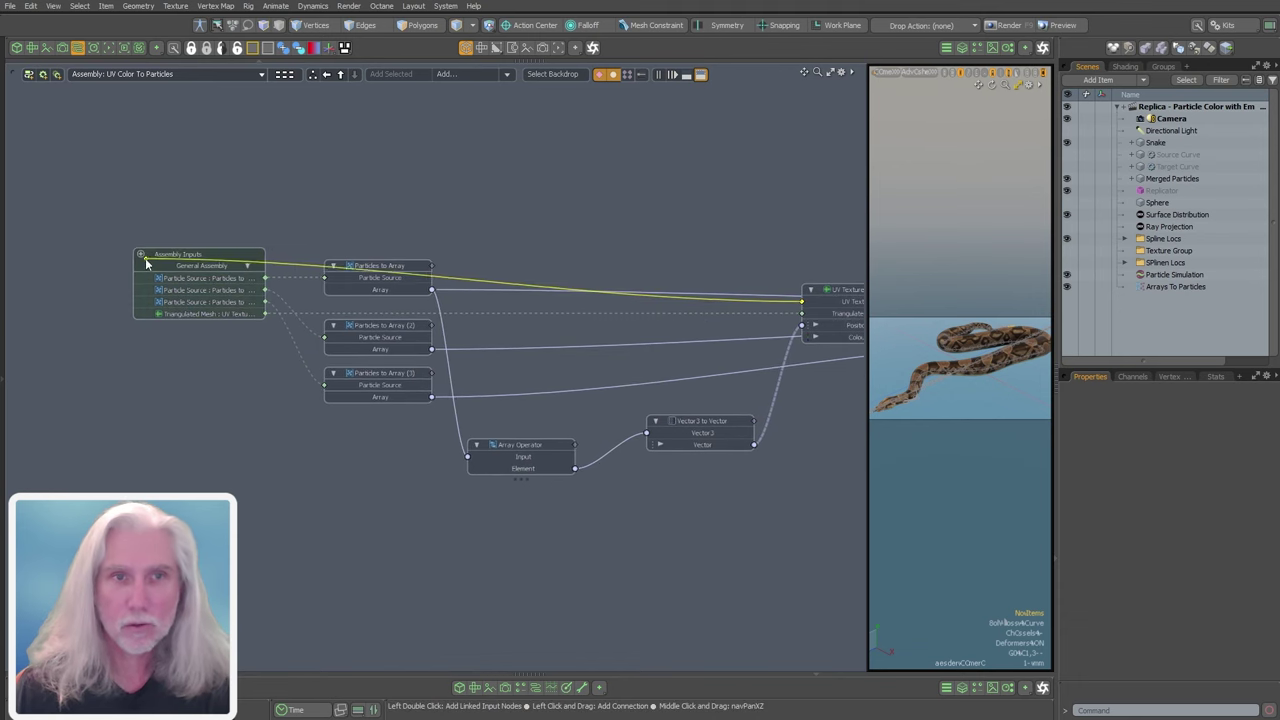
left_click_drag(146, 261, 143, 256)
- Add the UV Color To Particles assembly to the Workspace graph as a node
left_click_drag(830, 386, 479, 267, "alt+shift")
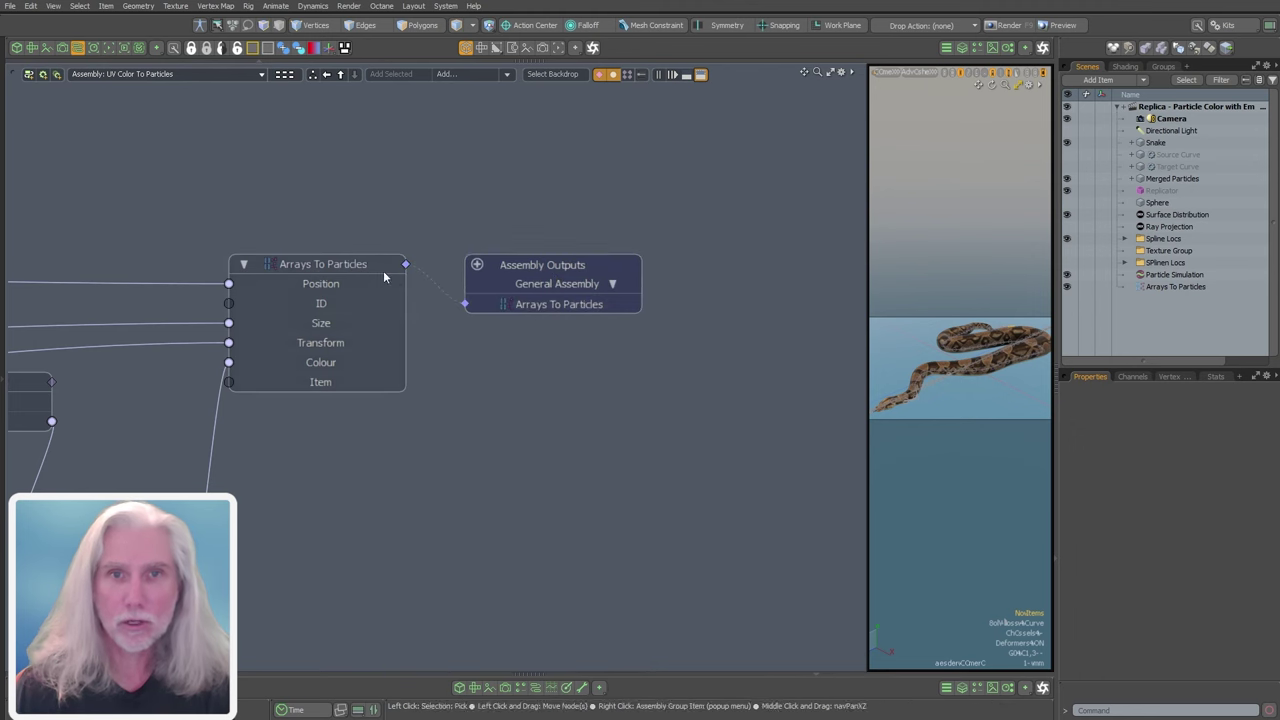
left_click_drag(530, 346, 386, 368, "ctrl+alt")
left_click_drag(386, 368, 670, 372, "alt+shift")
left_click_drag(560, 340, 454, 296, "alt+shift")
left_click_drag(454, 296, 390, 278, "ctrl+alt")
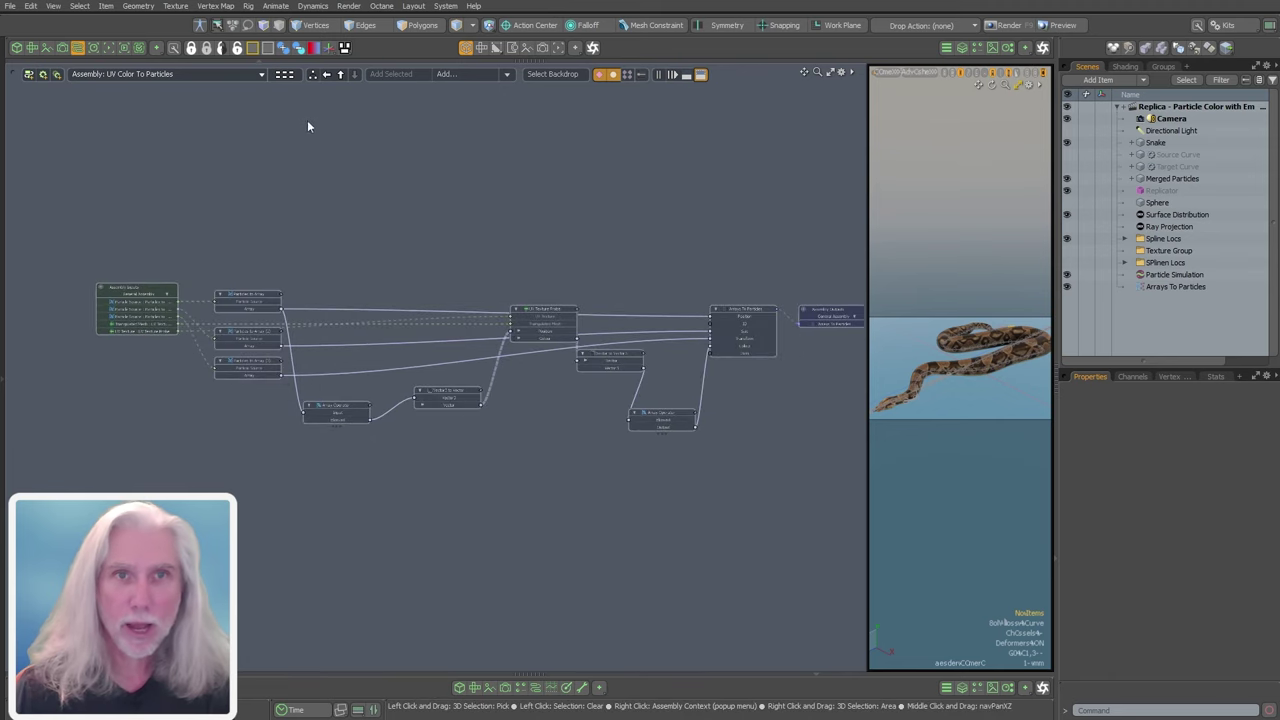
left_click(289, 76)
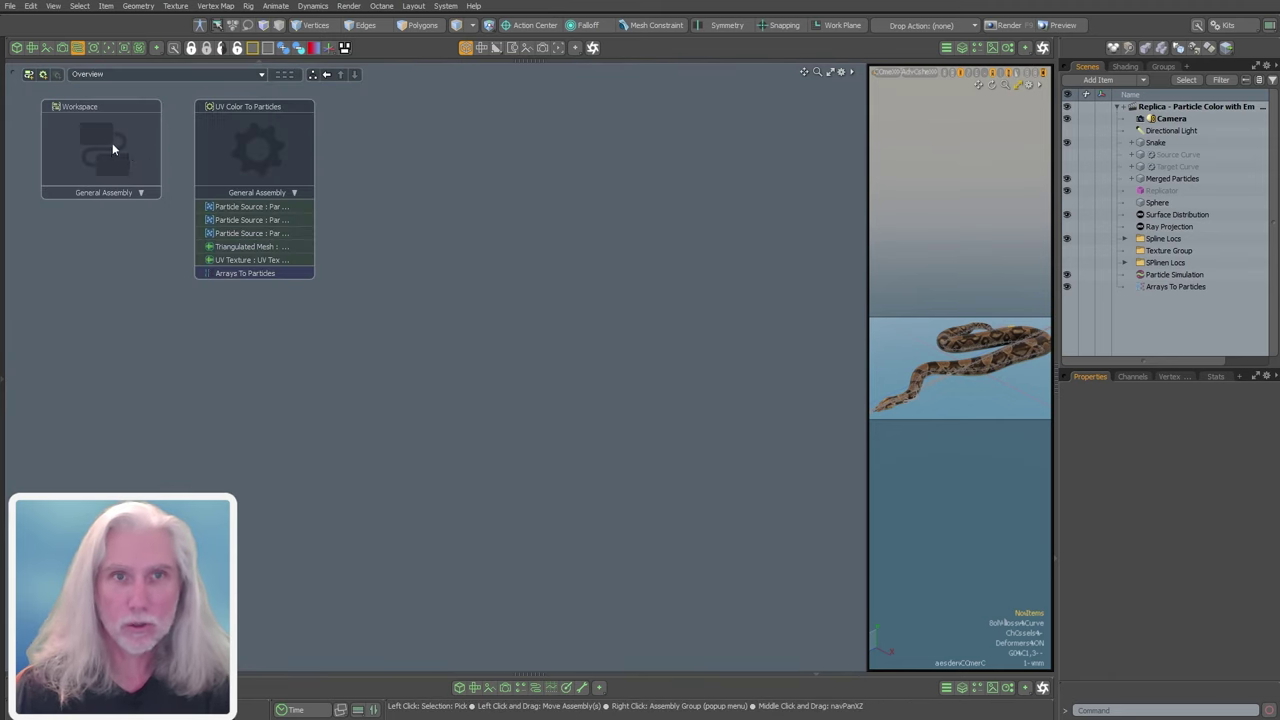
left_click(114, 148)
left_click_drag(274, 162, 246, 165)
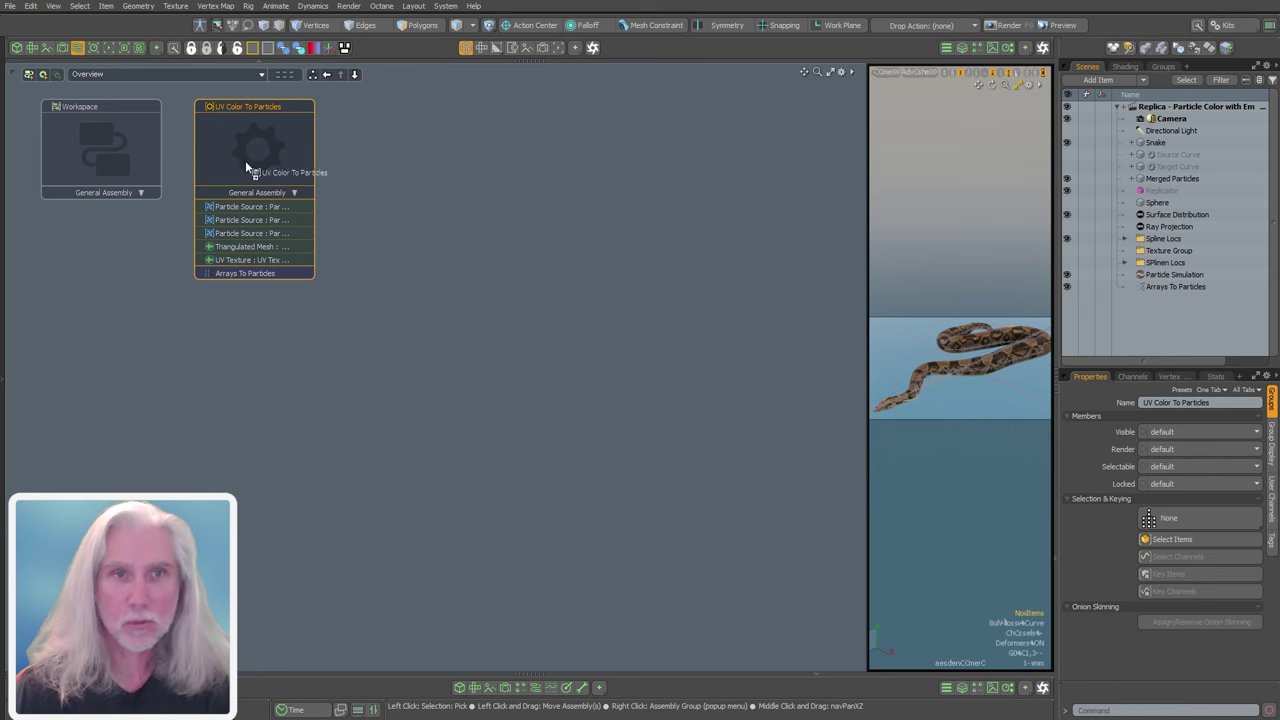
double_click(118, 156)
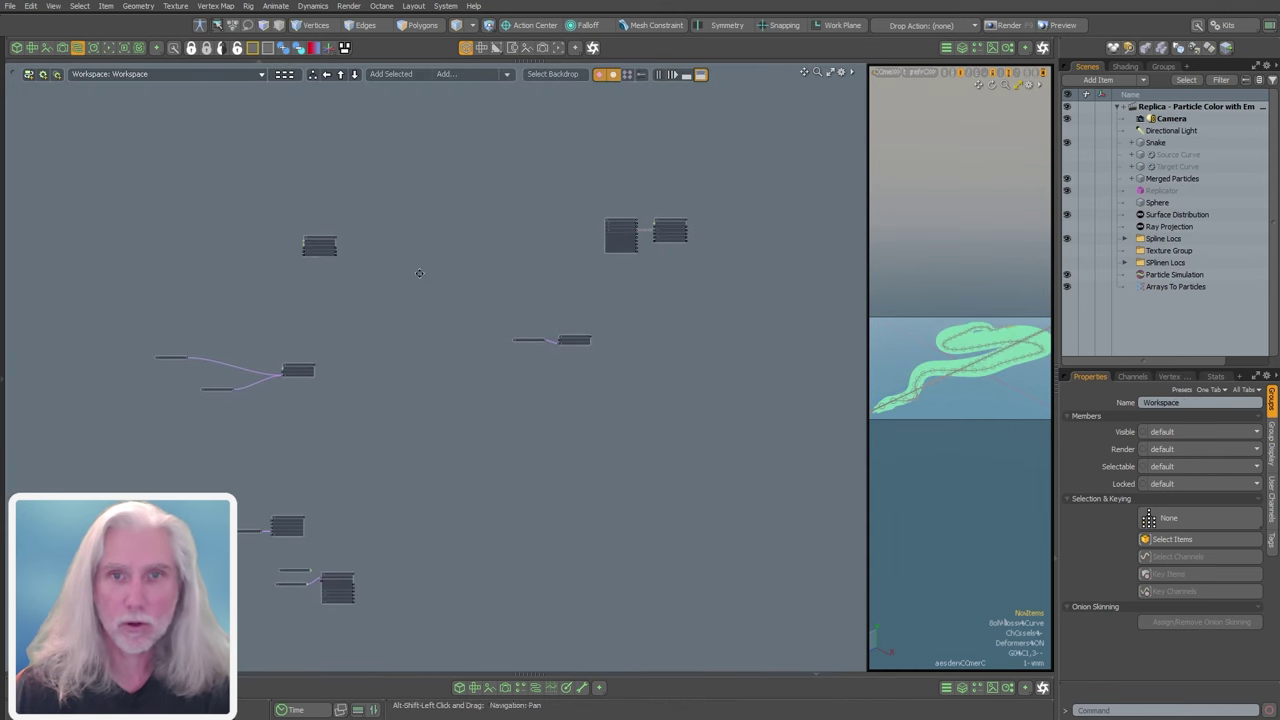
key("ctrl+z")
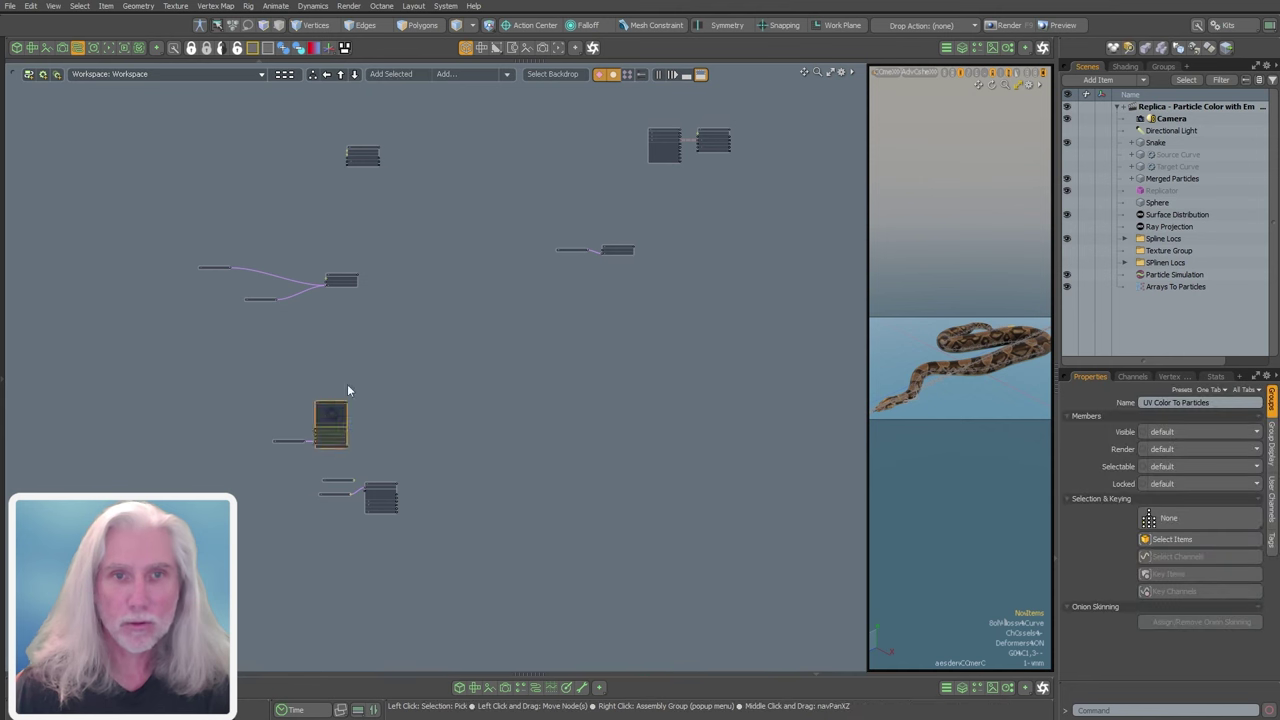
- Place the UV Color To Particles node in the open area between the source meshes and the Sphere and Replicator nodes
left_click_drag(318, 426, 445, 252)
scroll(395, 272, "up", 7)
left_click_drag(360, 312, 488, 318, "alt+shift")
scroll(484, 323, "down", 5)
left_click_drag(416, 400, 413, 368, "alt+shift")
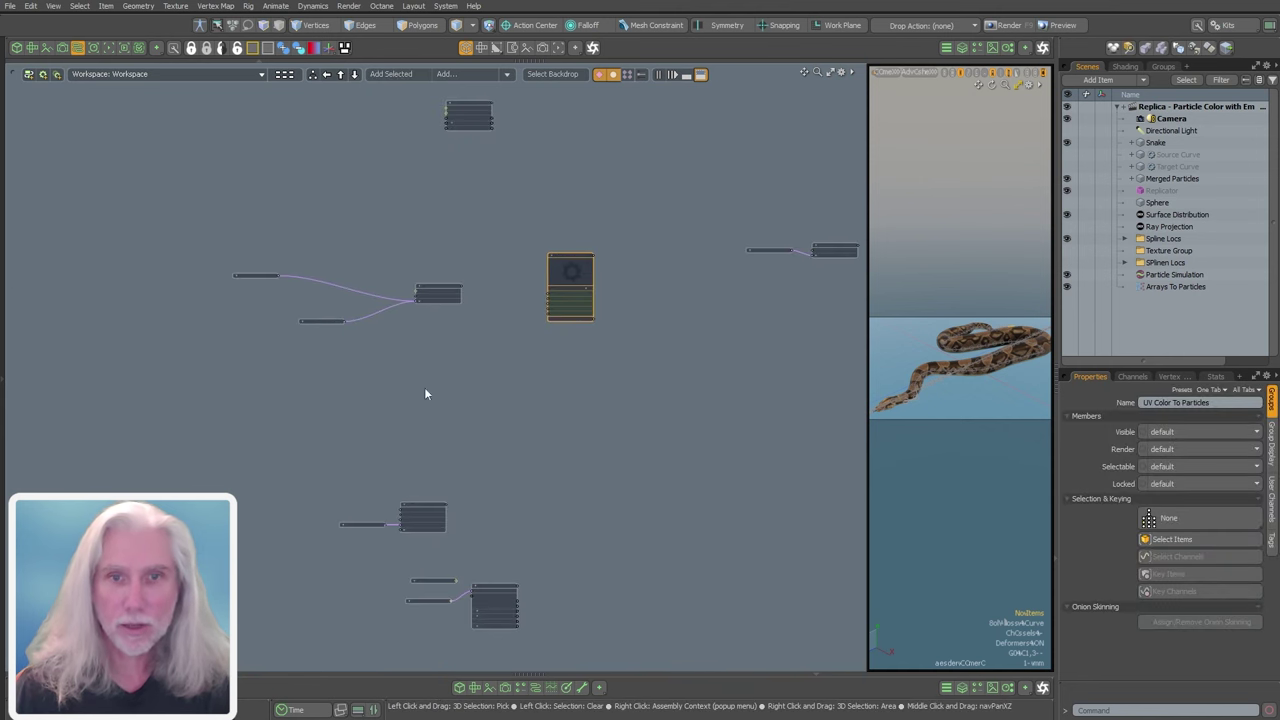
left_click(322, 614)
left_click_drag(478, 310, 441, 403, "alt+shift")
scroll(370, 384, "up", 5)
left_click_drag(43, 350, 186, 409)
left_click_drag(347, 379, 187, 418, "alt+shift")
left_click_drag(608, 342, 620, 368)
- Bring the Sphere and Replicator nodes together closer to the UV Color To Particles assembly
left_click_drag(650, 332, 549, 343, "ctrl+alt")
left_click_drag(709, 346, 602, 339, "alt+shift")
left_click_drag(662, 352, 754, 334, "ctrl+alt")
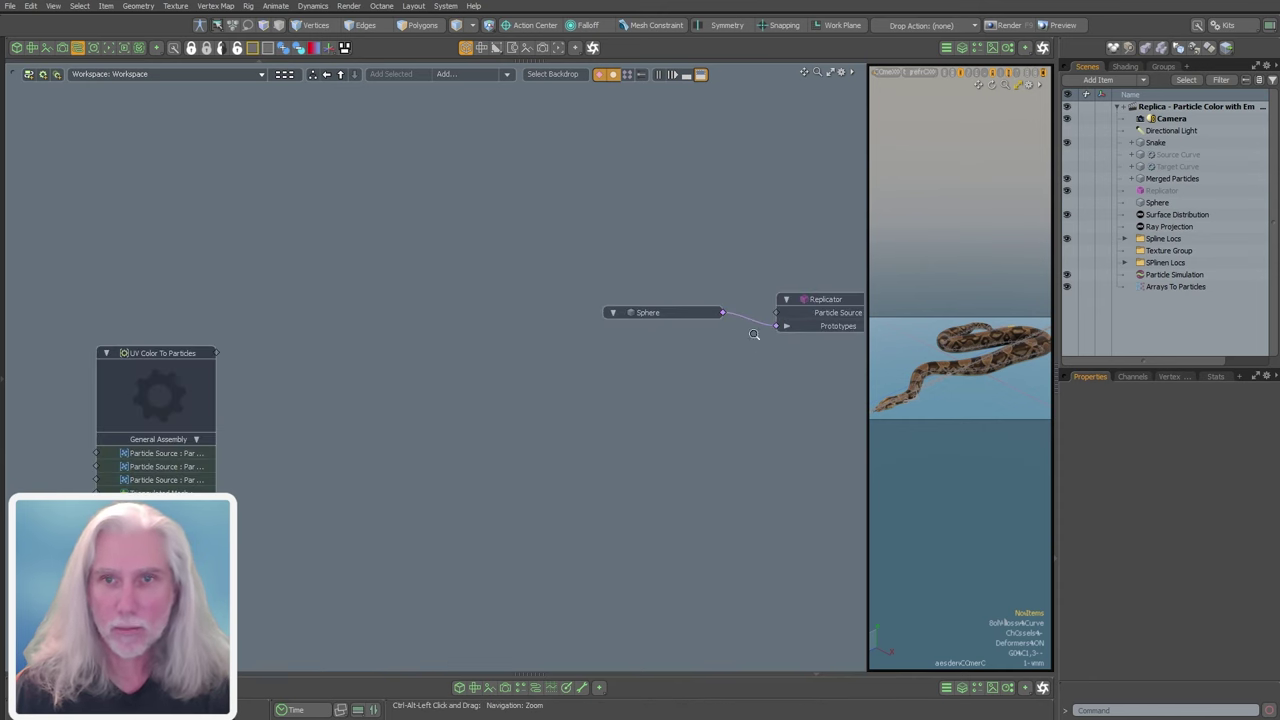
left_click_drag(641, 260, 404, 557)
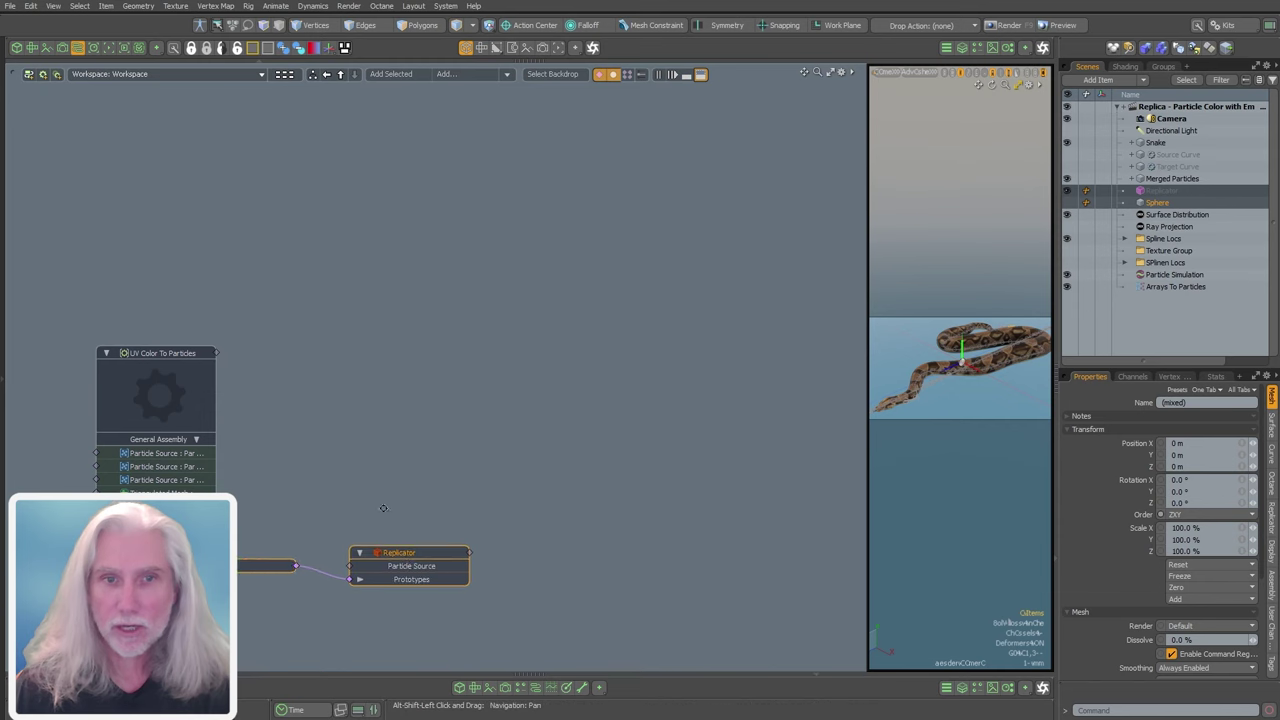
left_click_drag(383, 508, 721, 435, "alt+shift")
- Move the tex_base texture node down beside the Snake, Merged Particles and Spline (Full Mesh) nodes
left_click_drag(416, 84, 516, 313, "alt+shift")
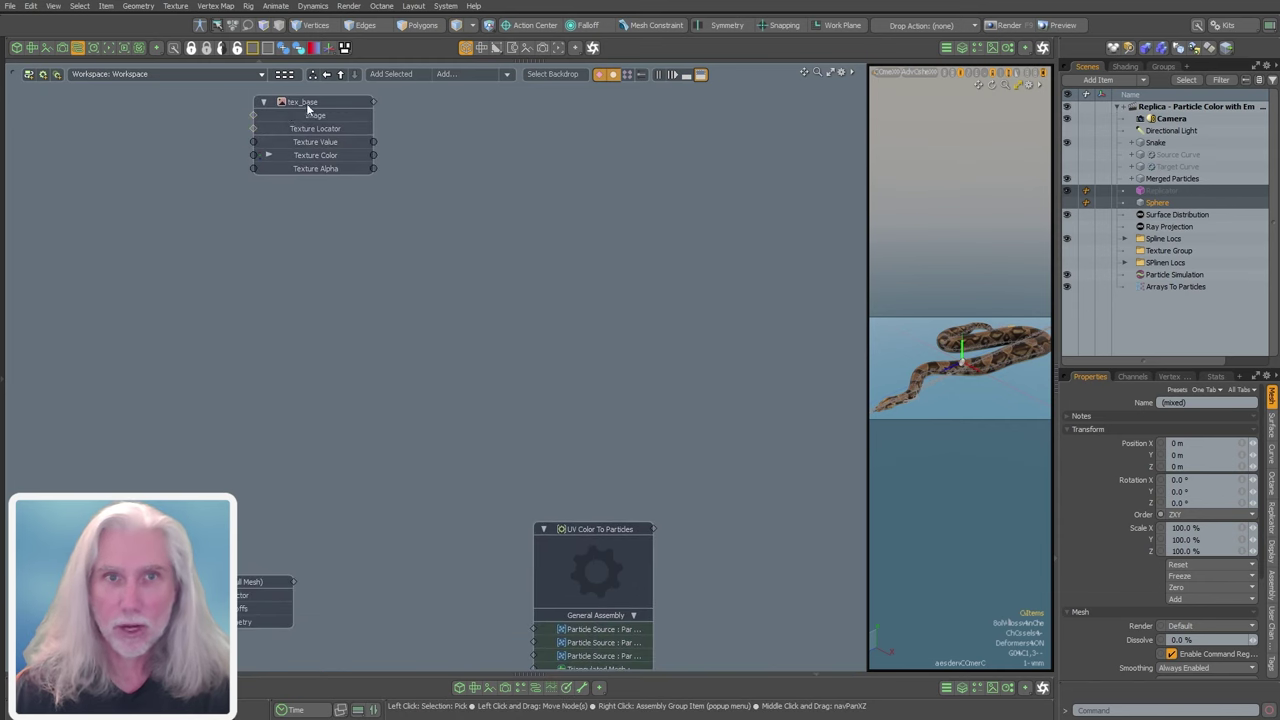
left_click_drag(308, 106, 243, 467)
left_click_drag(360, 509, 533, 232, "alt+shift")
left_click_drag(247, 438, 420, 416, "alt+shift")
left_click_drag(301, 320, 434, 320)
left_click_drag(311, 371, 444, 357)
middle_click_drag(444, 357, 356, 387)
- Remove the Spline (Full Mesh) node from the workspace graph
right_click(504, 312)
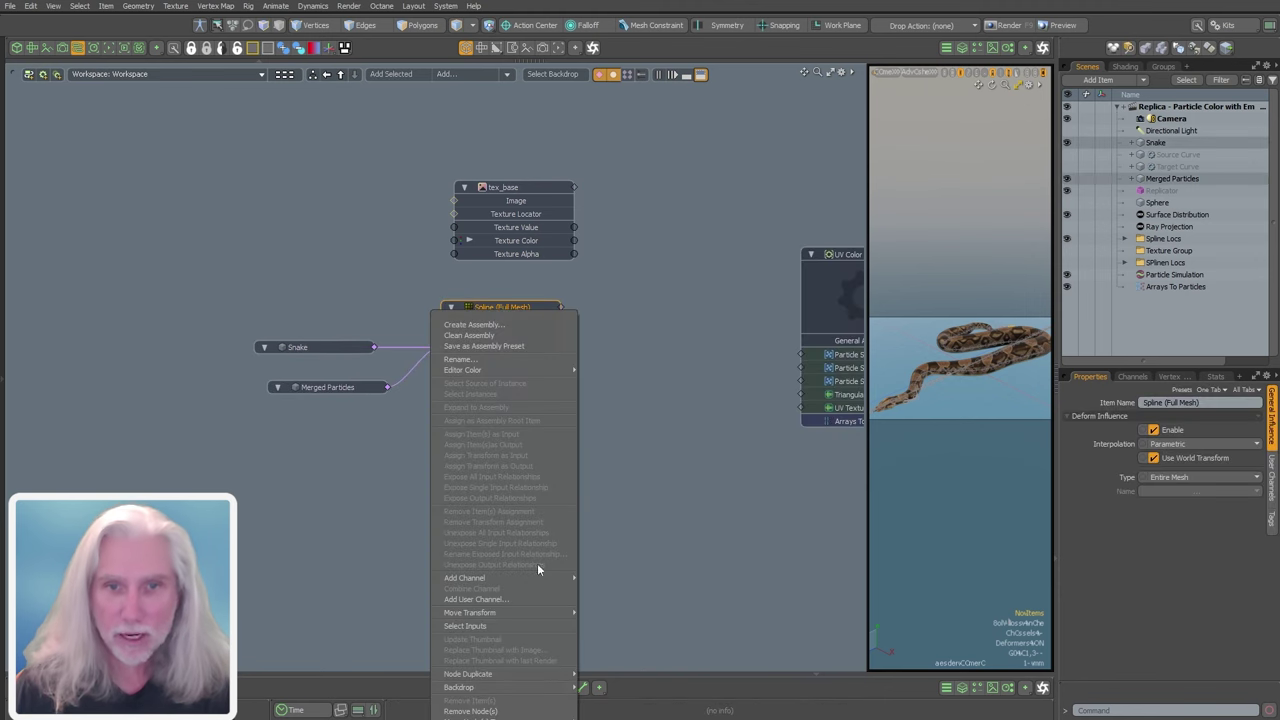
left_click(486, 712)
left_click(344, 346)
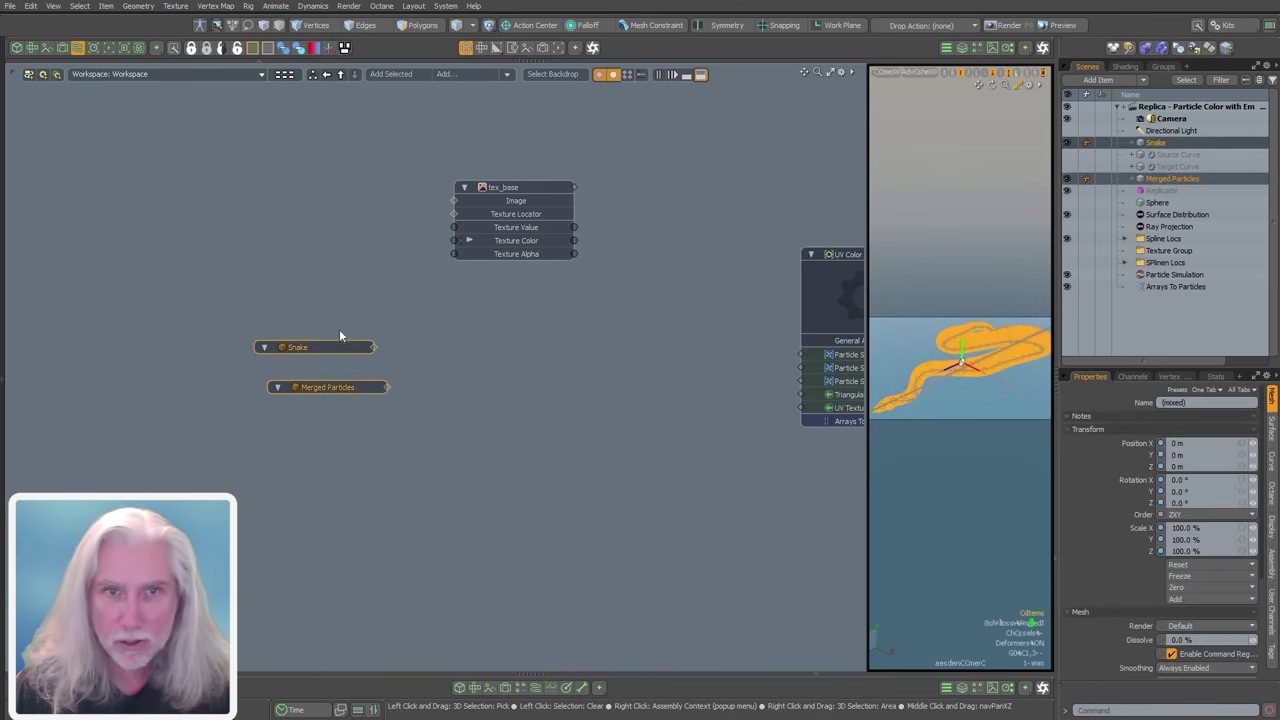
- Place the tex_base node just above the Snake and Merged Particles nodes
left_click_drag(237, 407, 374, 440)
scroll(362, 438, "up", 2)
left_click_drag(363, 353, 477, 353, "alt+shift")
left_click_drag(385, 270, 364, 326)
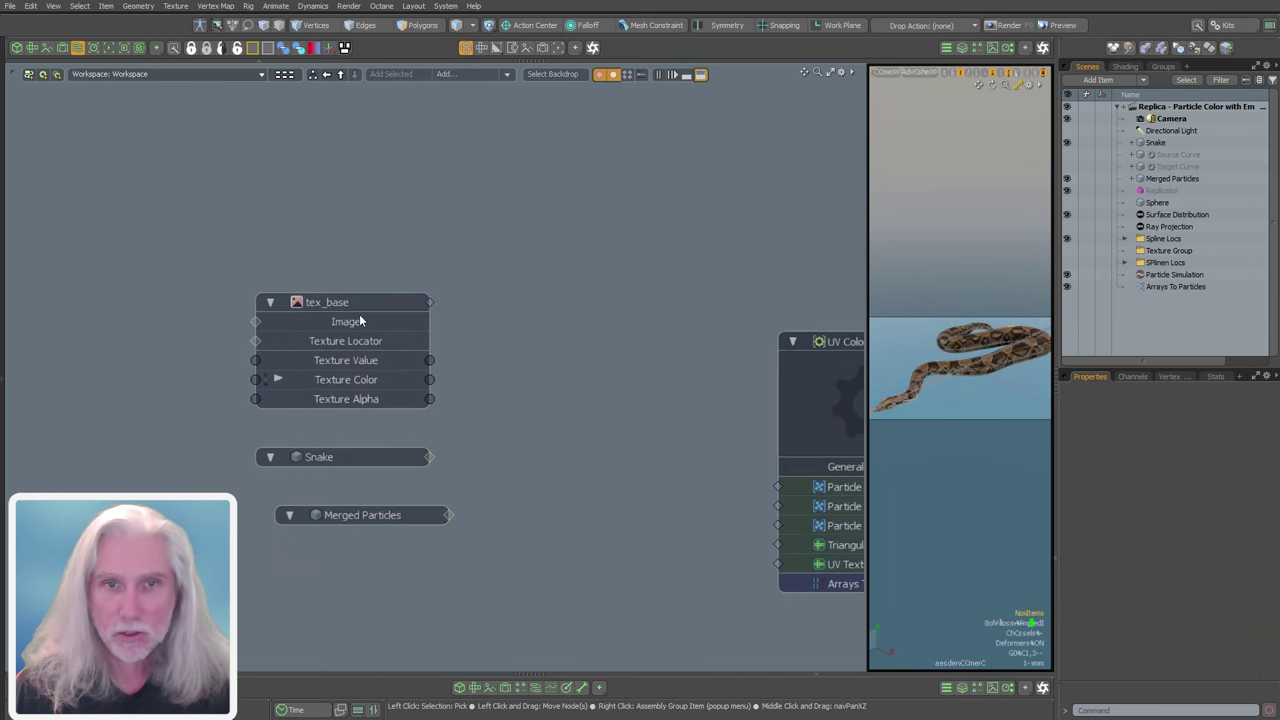
left_click_drag(385, 478, 377, 432, "alt+shift")
- Examine the Snake mesh's user channels and the UV Color To Particles assembly's group properties and tags
left_click(386, 412)
left_click_drag(556, 429, 409, 418, "alt+shift")
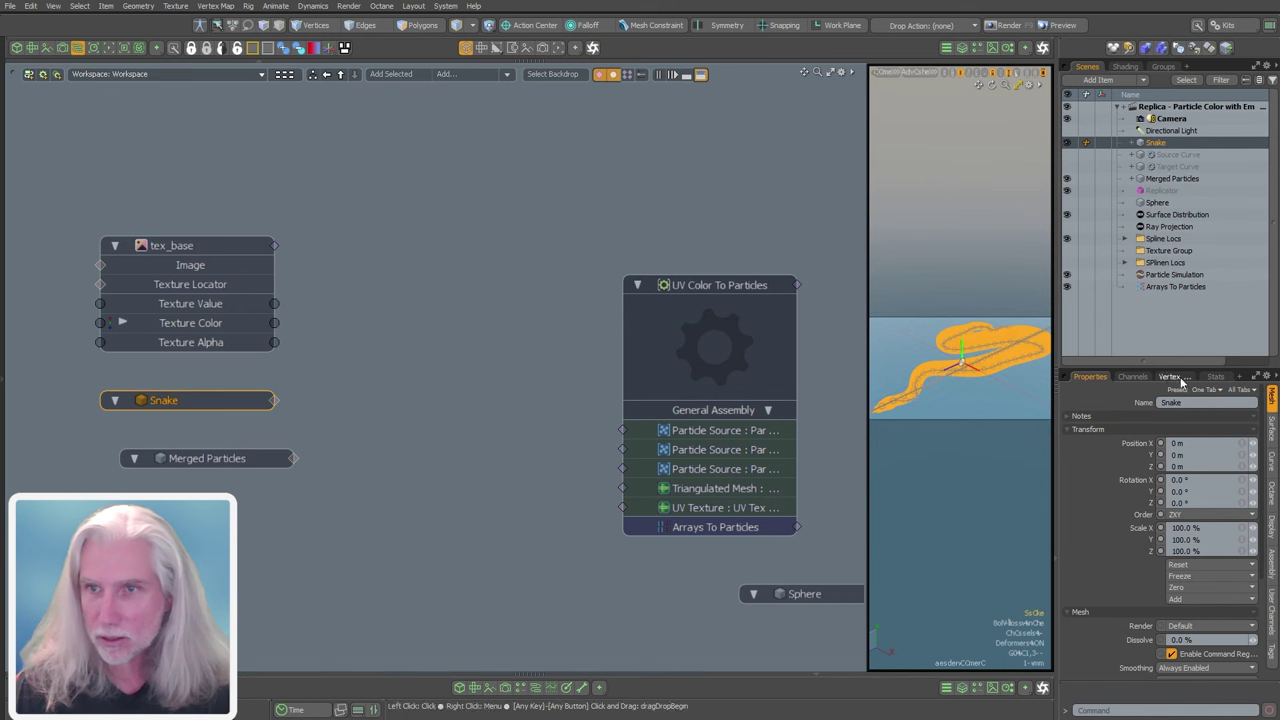
left_click_drag(1174, 368, 1174, 296)
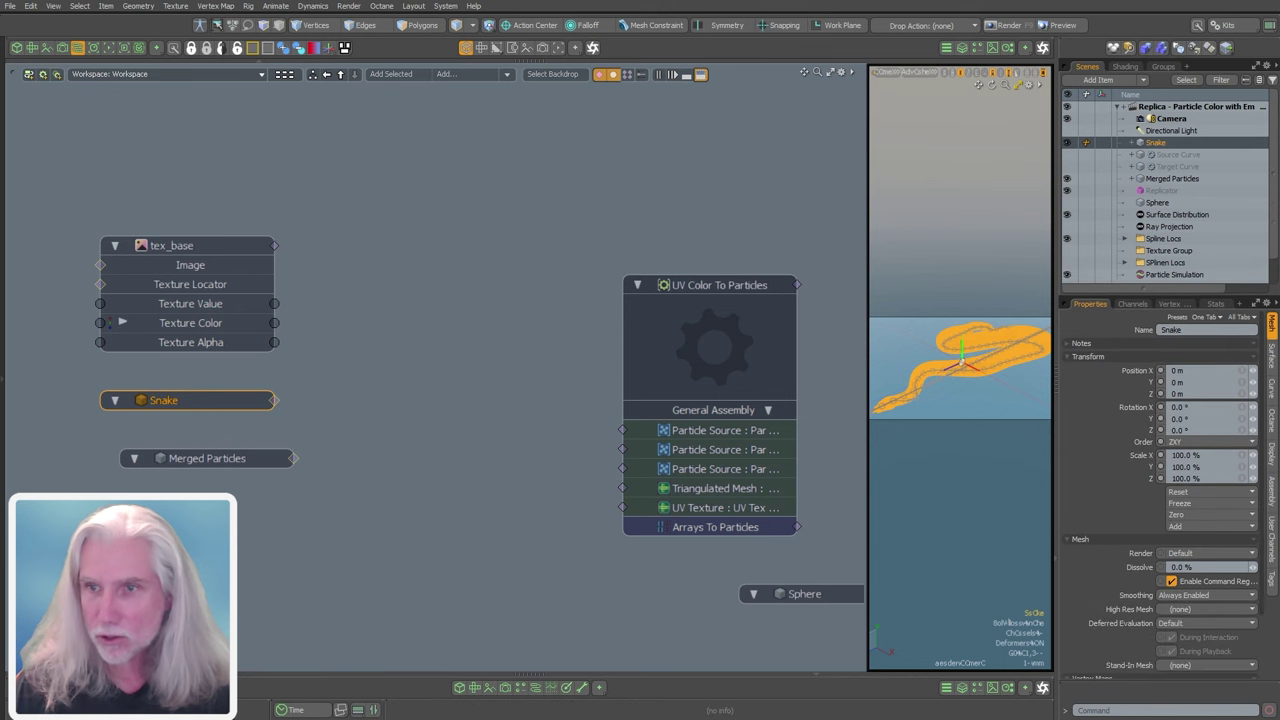
left_click(1275, 550)
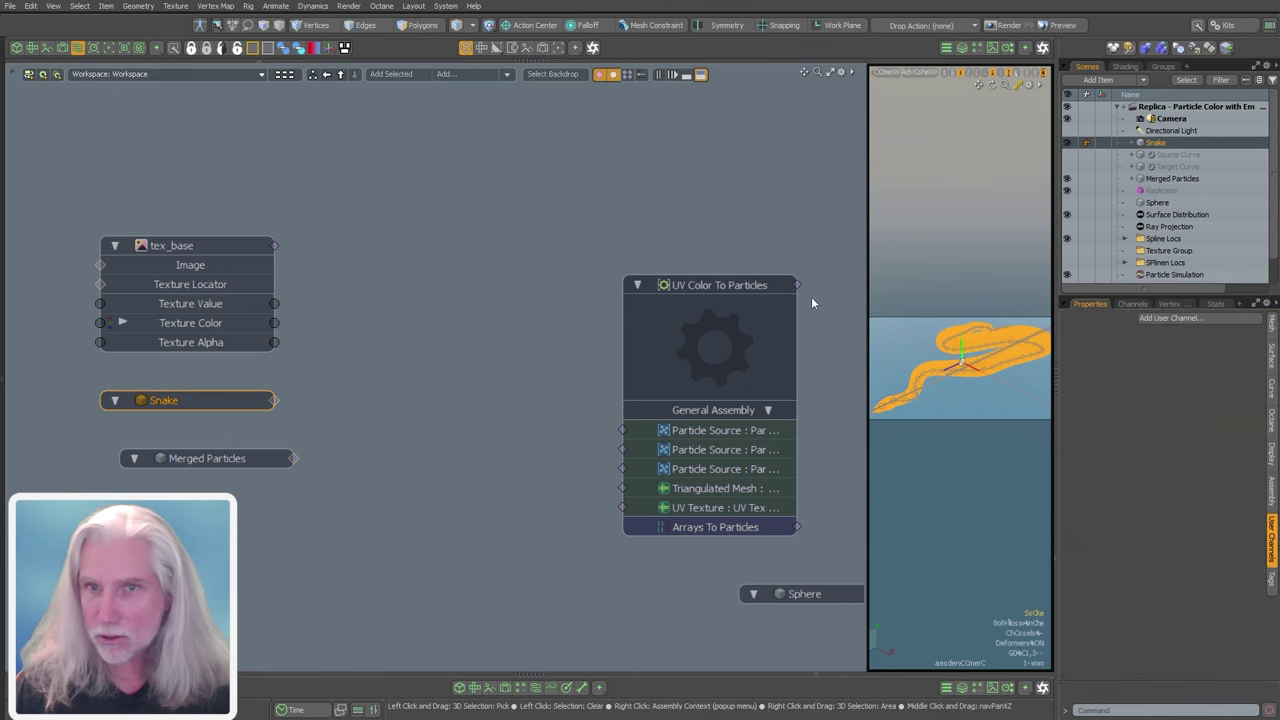
left_click(737, 288)
left_click(1273, 326)
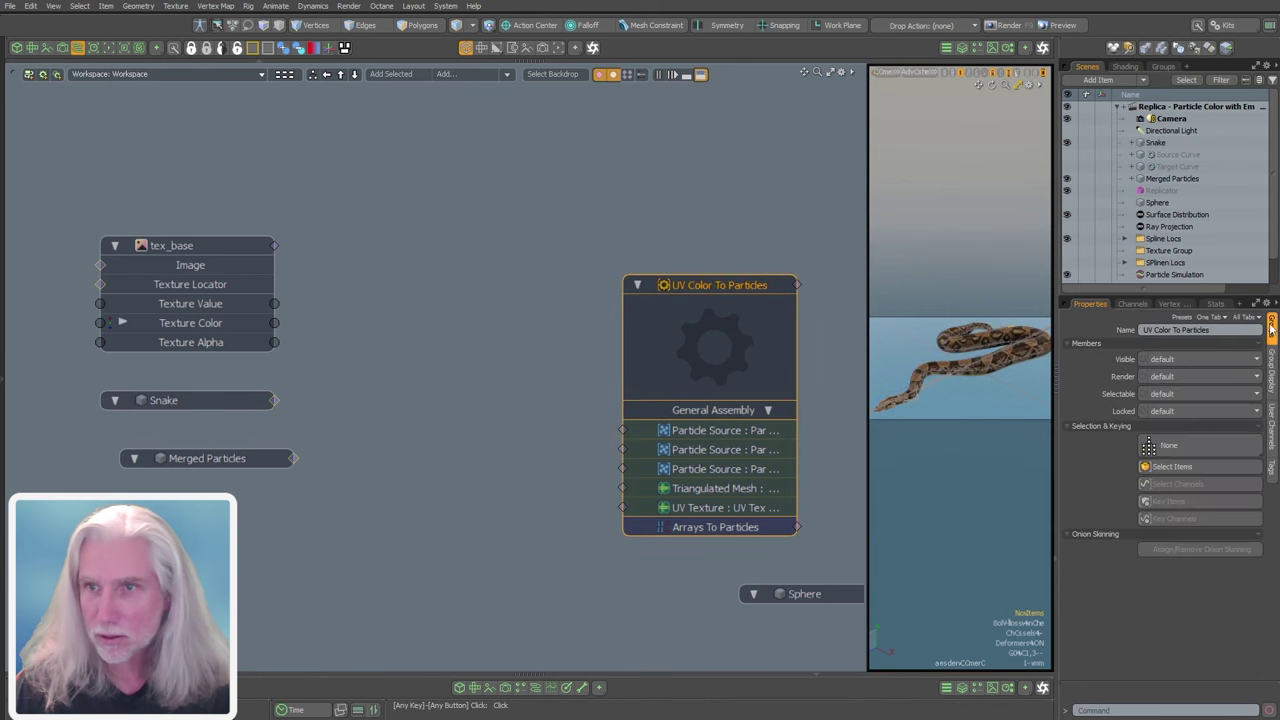
left_click(1272, 470)
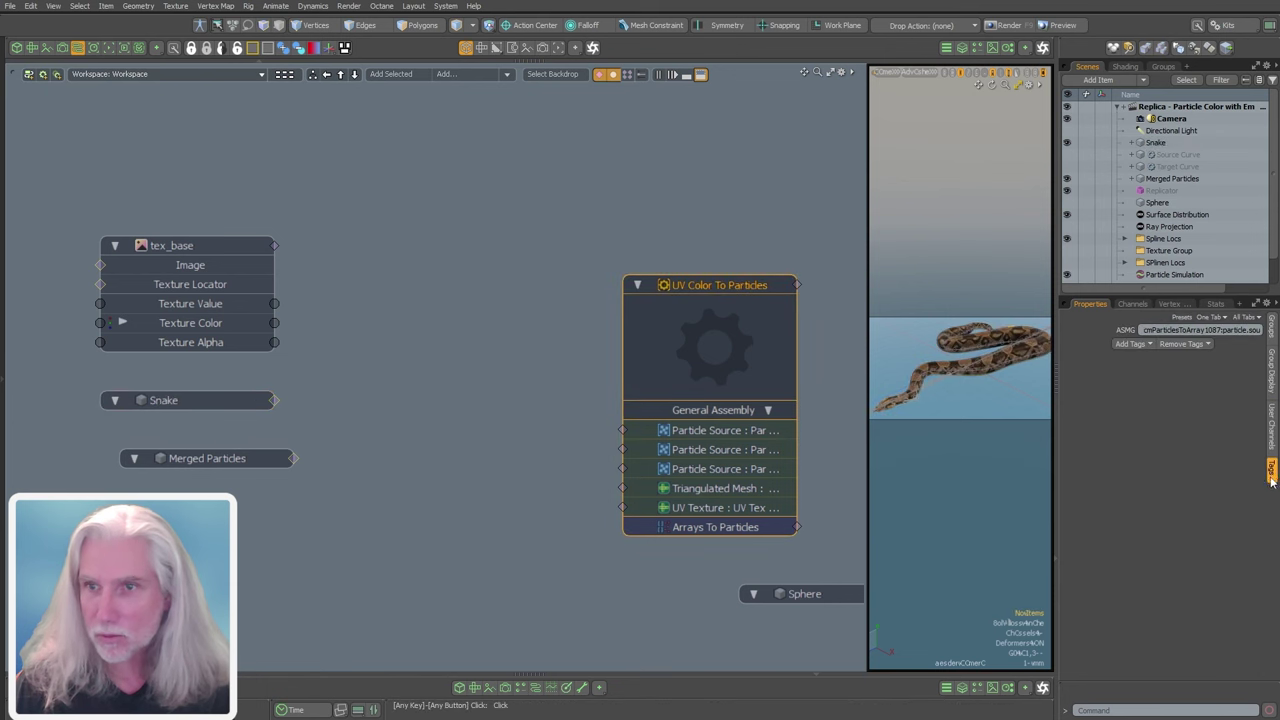
left_click(692, 433)
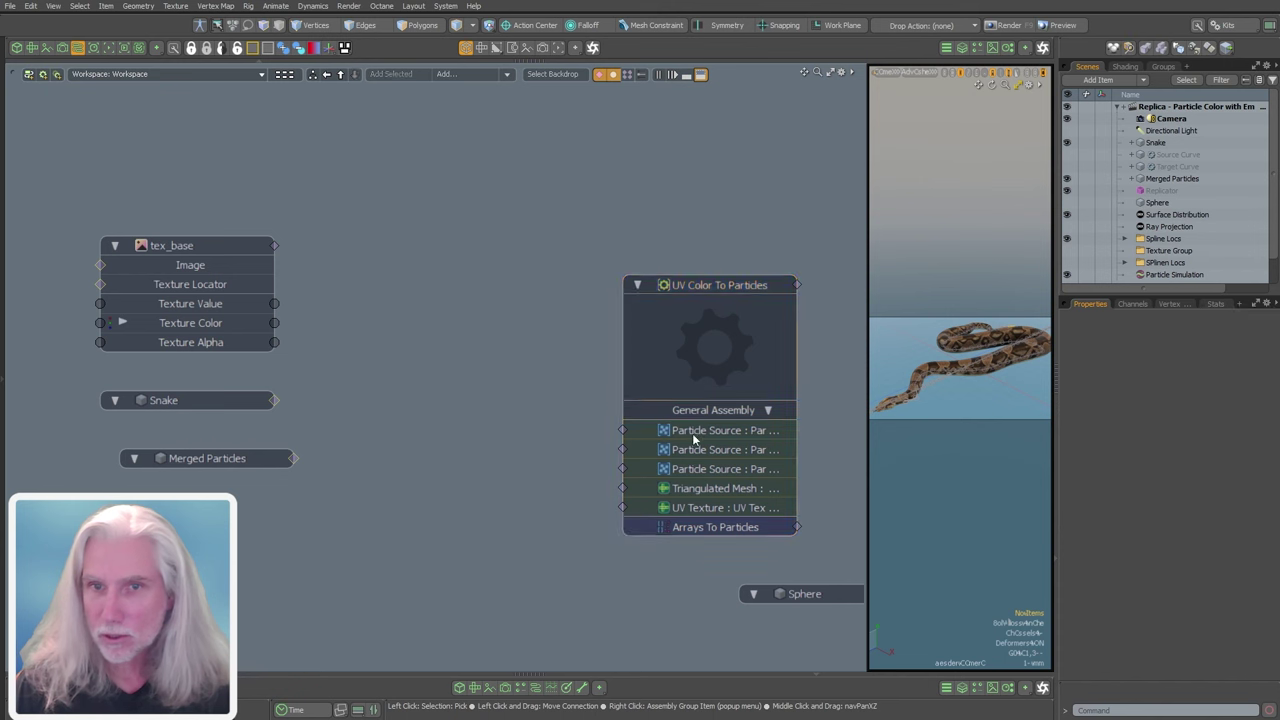
right_click(695, 430)
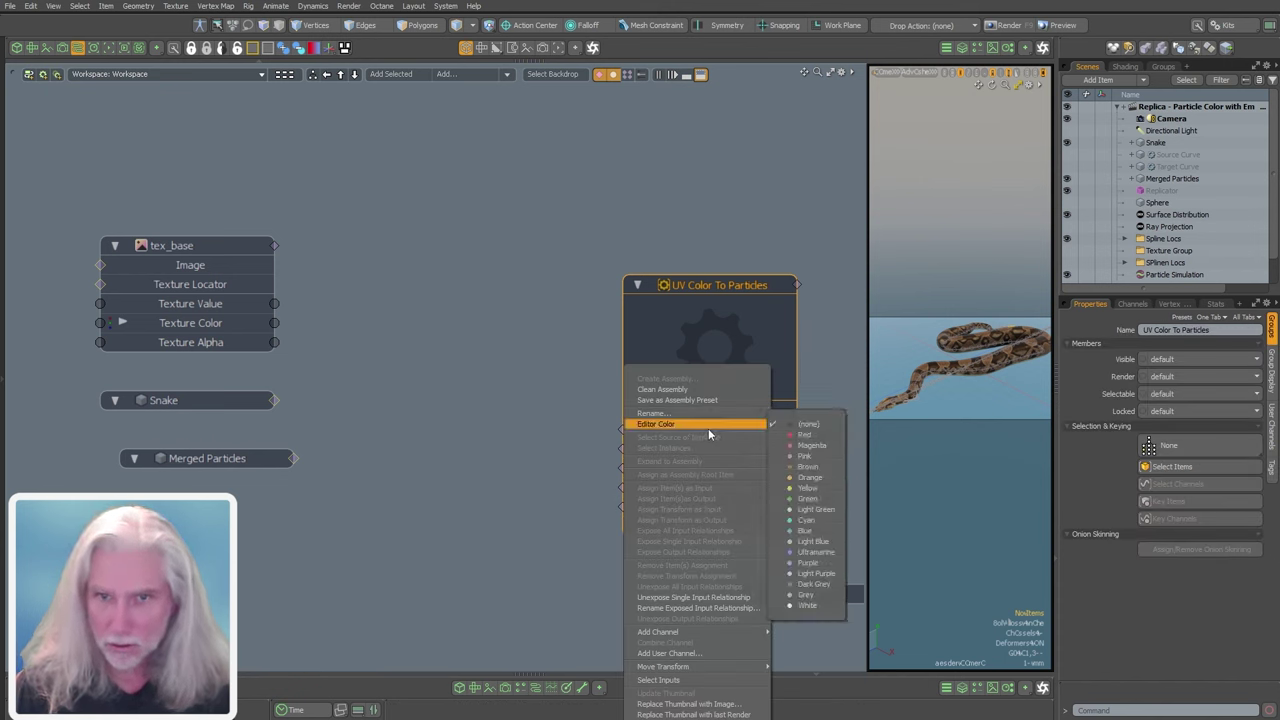
left_click(664, 413)
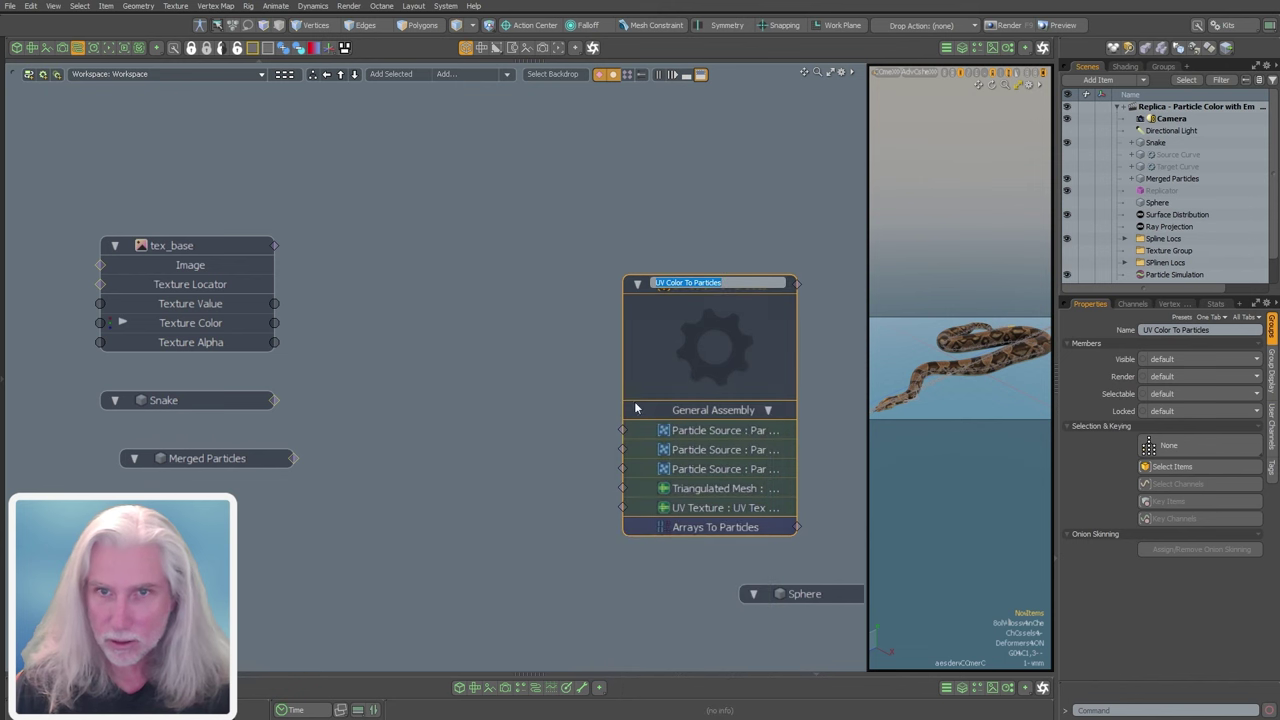
left_click(776, 240)
- Move the assembly closer to the source nodes and connect Merged Particles to all three of its Particle Source inputs
left_click_drag(743, 290, 646, 270)
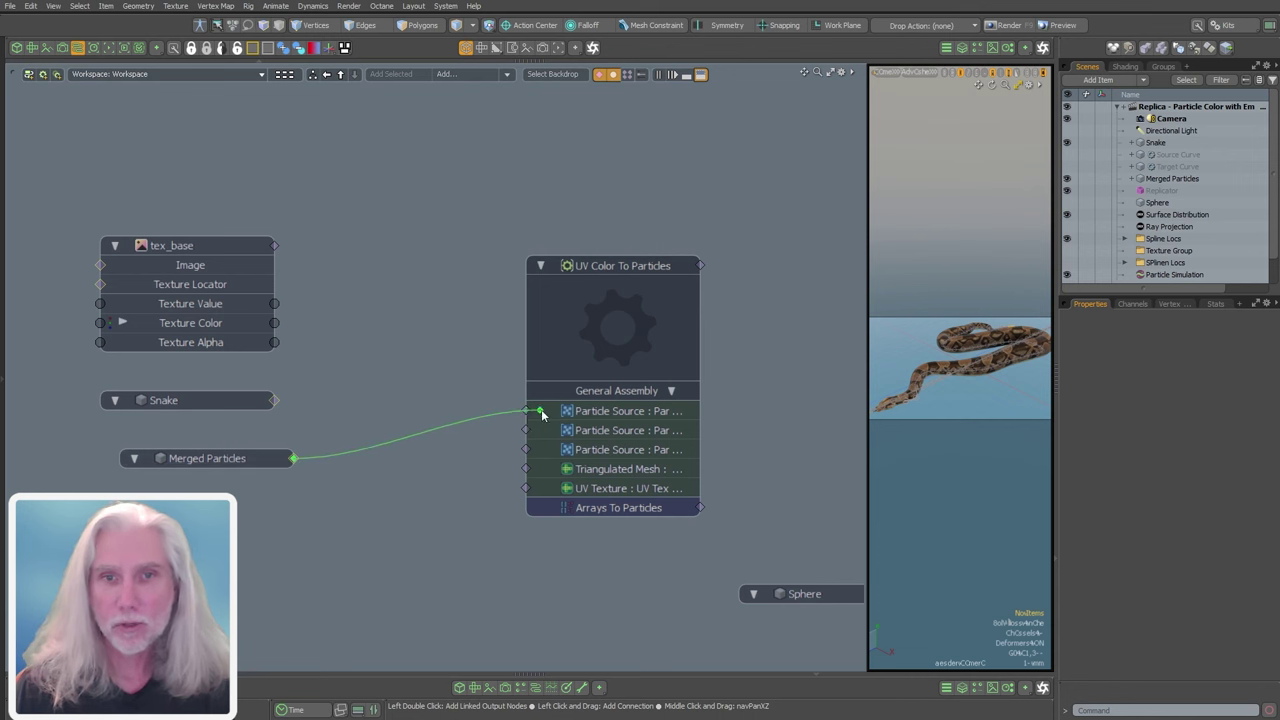
left_click_drag(541, 413, 528, 411)
left_click_drag(293, 458, 527, 430)
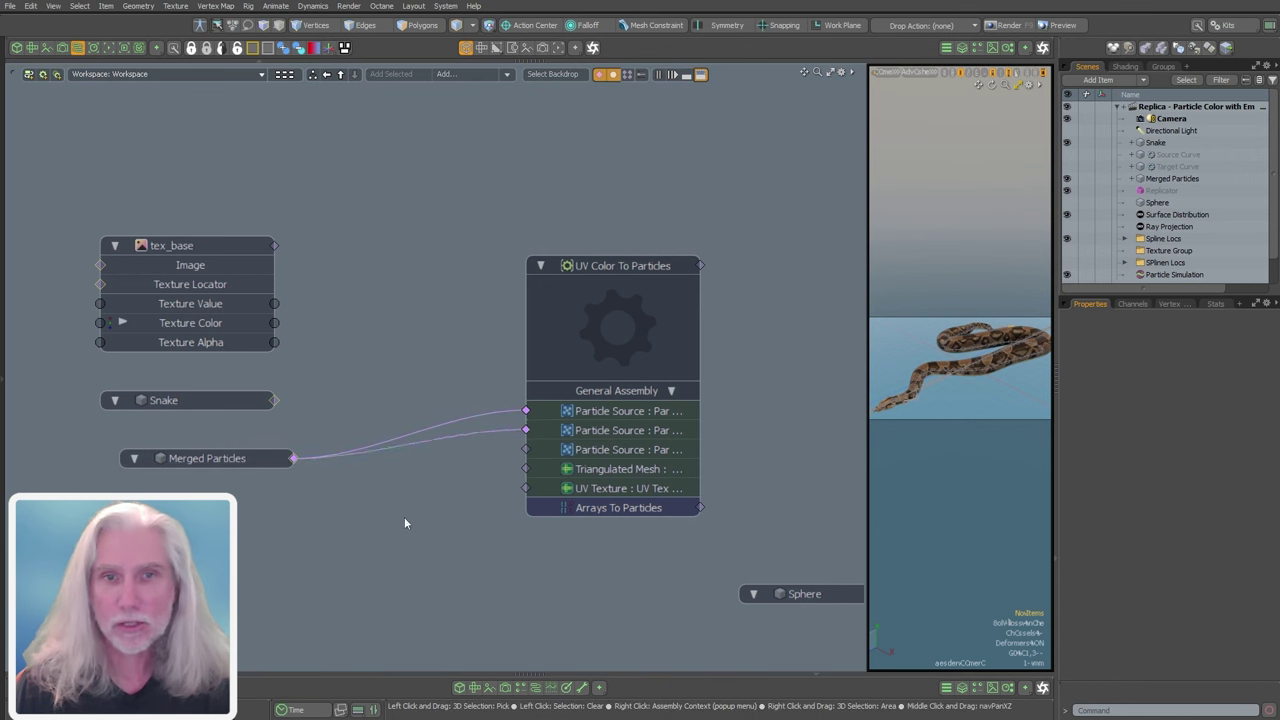
left_click_drag(293, 458, 526, 449)
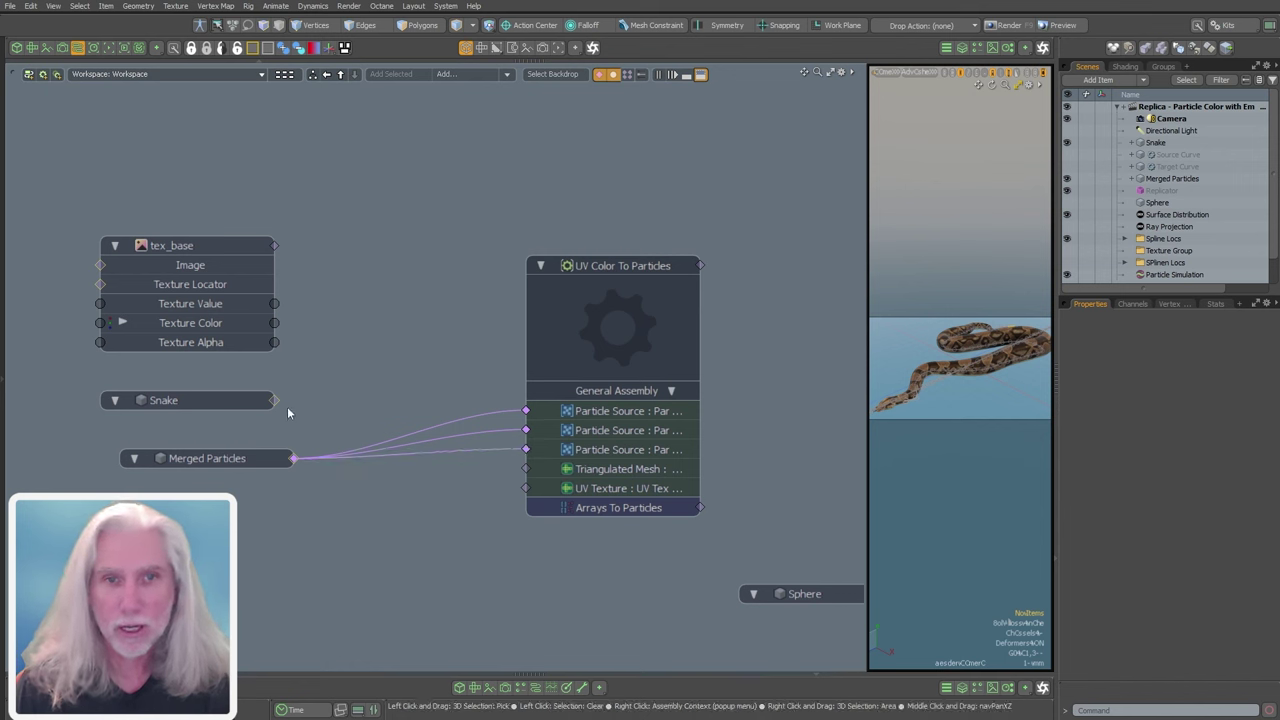
- Connect Snake to the assembly's Triangulated Mesh input and tex_base to its UV Texture input
left_click_drag(258, 523, 526, 469)
left_click_drag(209, 244, 362, 537)
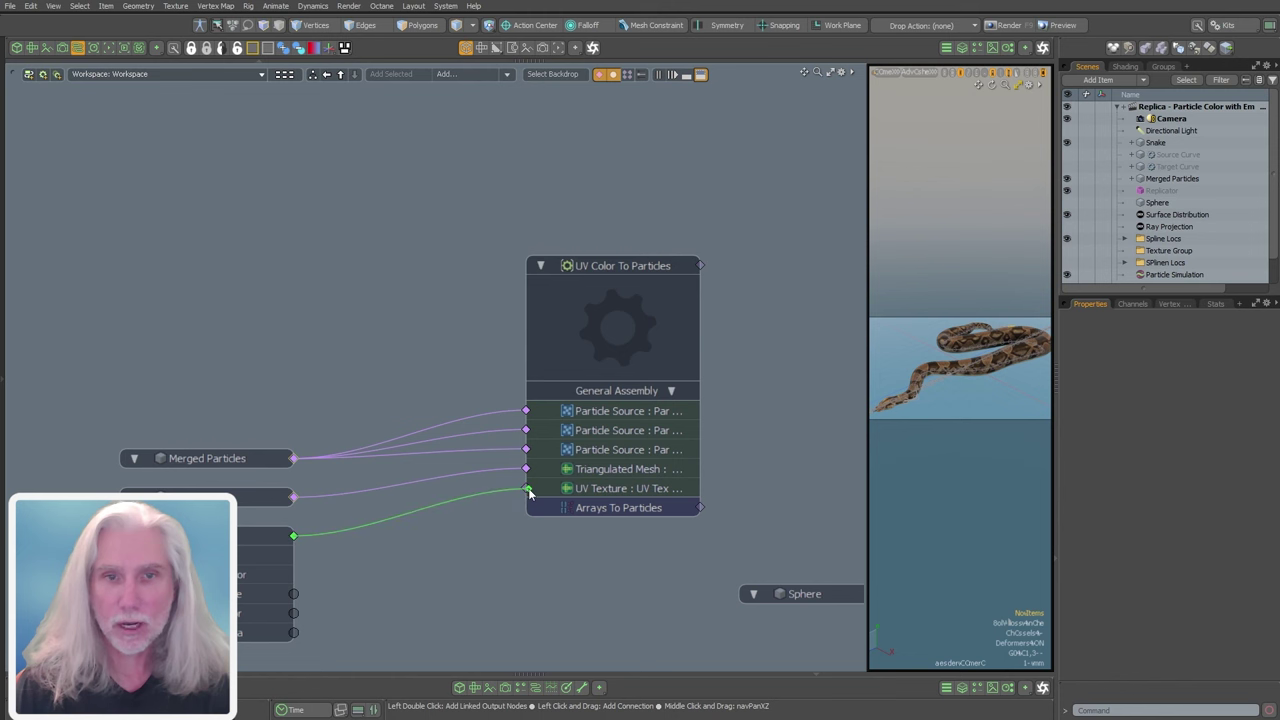
left_click_drag(253, 534, 273, 534)
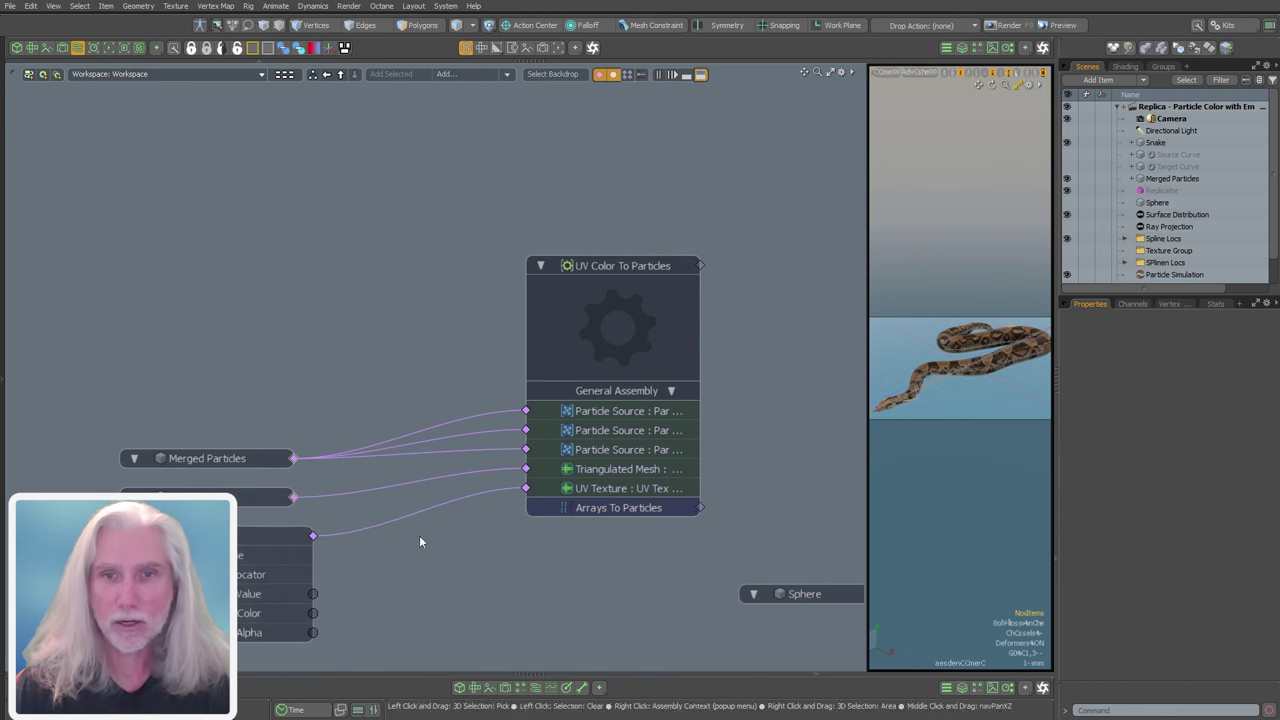
- Move the Replicator and Sphere nodes closer to the assembly's output and widen the camera viewport
left_click_drag(663, 541, 360, 489, "alt")
left_click_drag(740, 517, 684, 421)
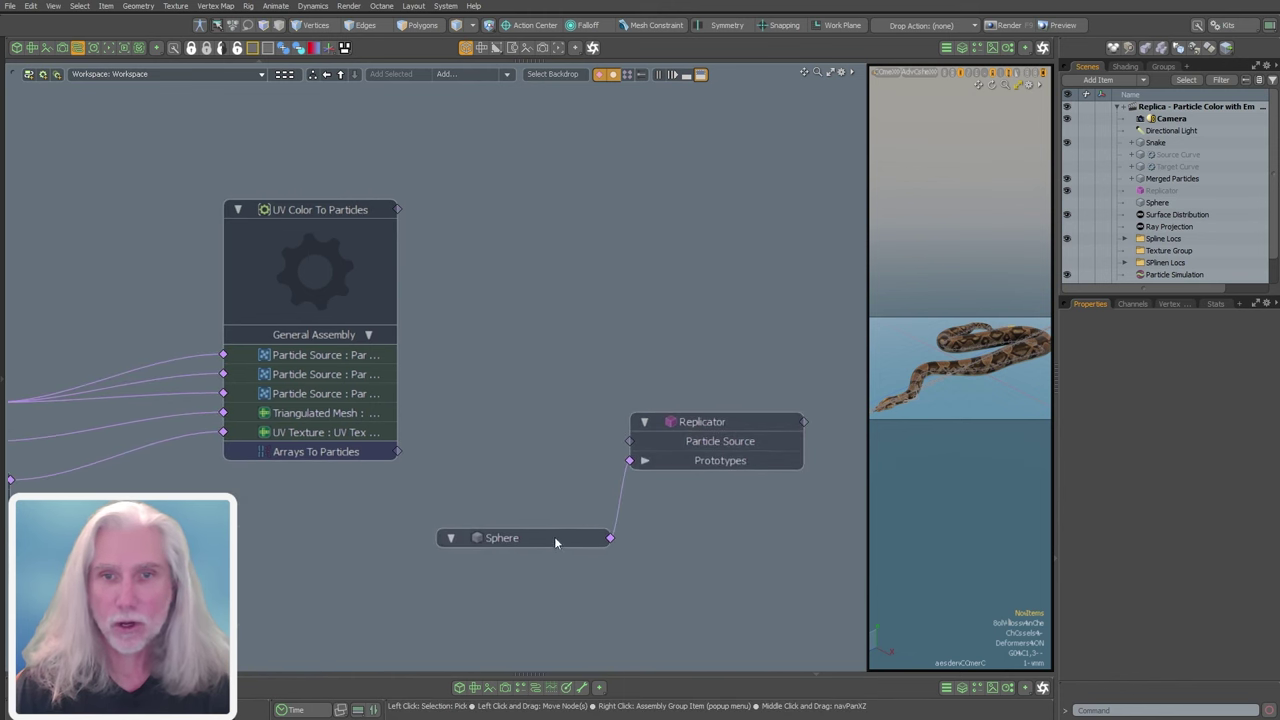
left_click_drag(510, 538, 367, 538)
left_click_drag(866, 553, 476, 430)
- Connect the assembly's Arrays To Particles output to the Replicator's Particle Source and make the Replicator visible
left_click_drag(364, 463, 302, 474, "ctrl+alt")
left_click_drag(449, 442, 383, 465)
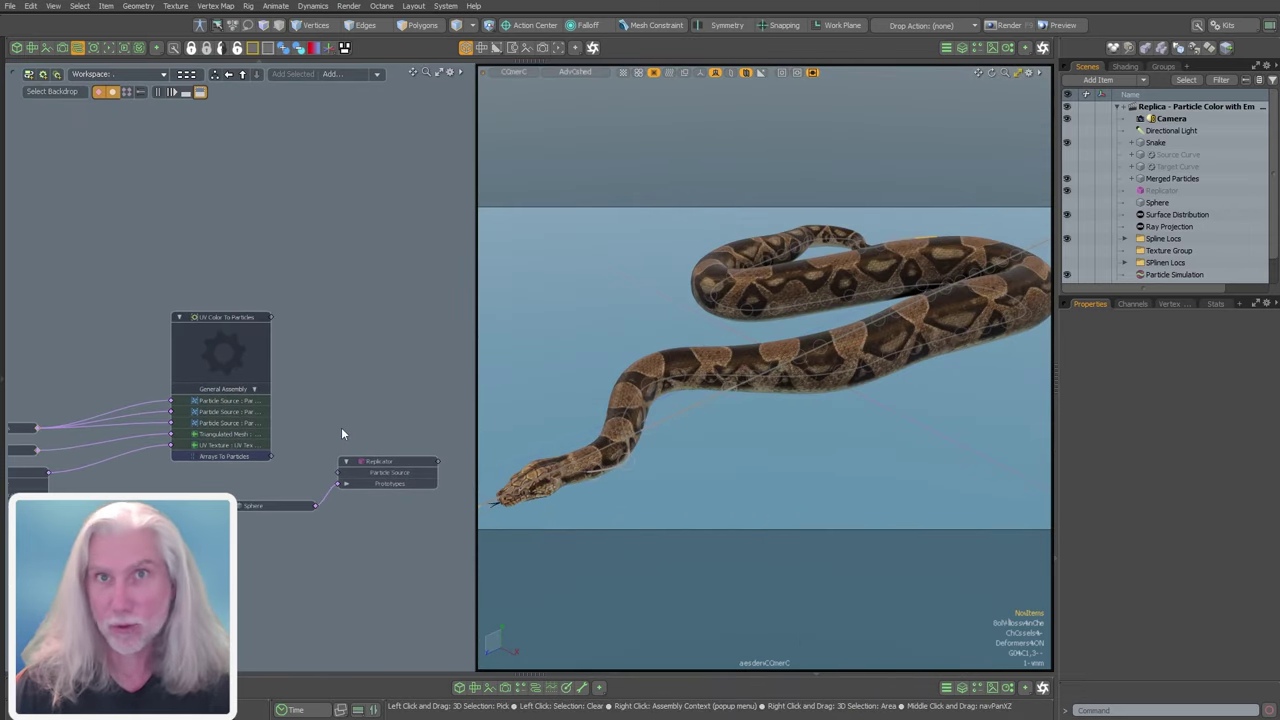
scroll(288, 494, "up", 2)
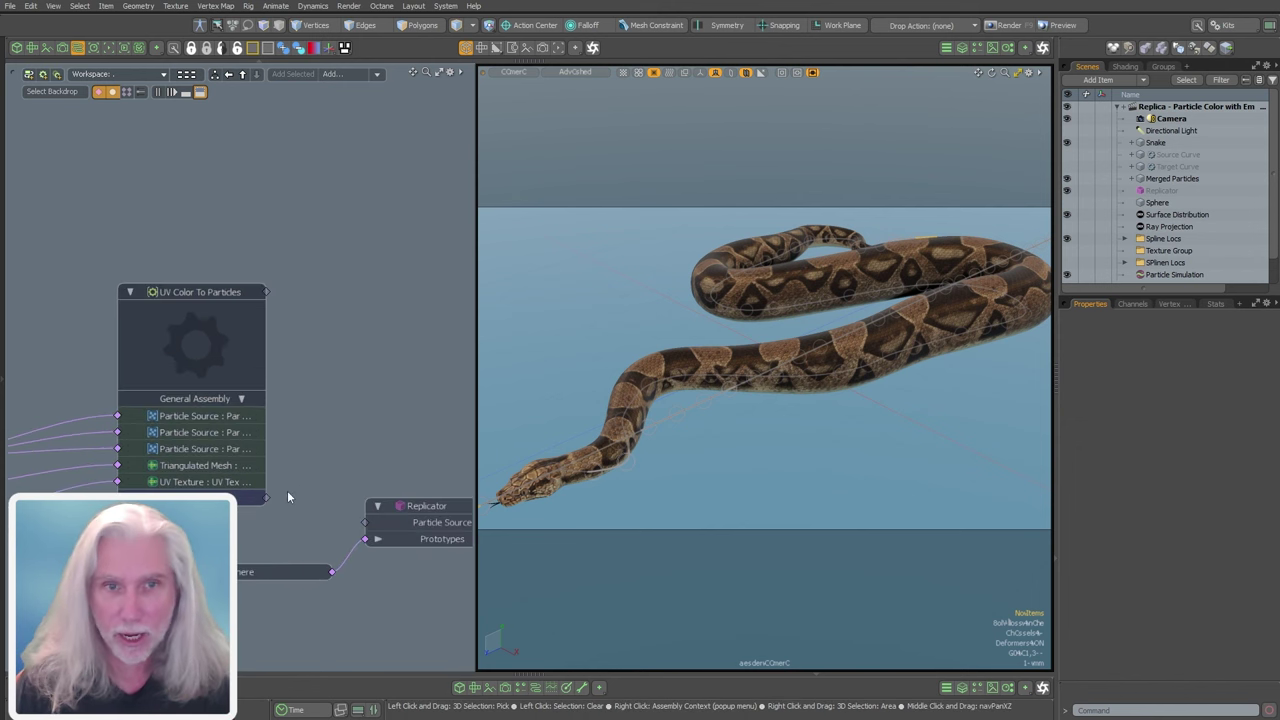
left_click_drag(375, 524, 369, 522)
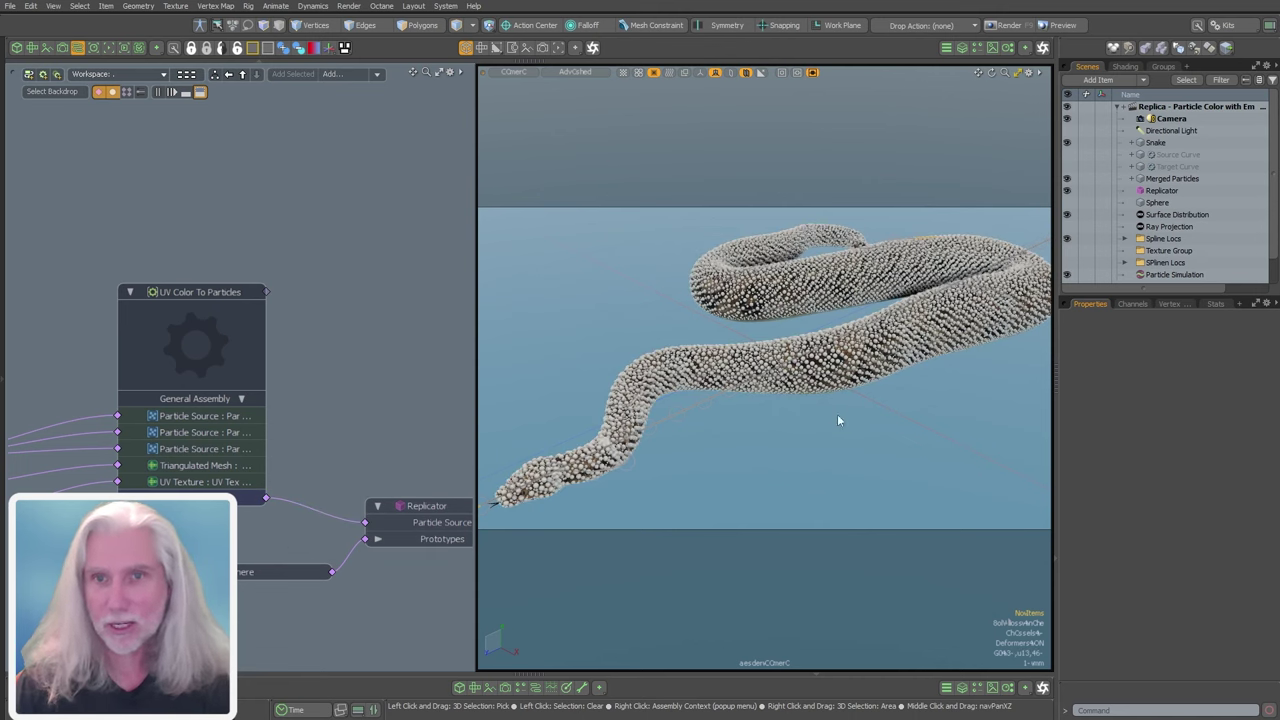
- Preview the render of the snake, zoom in on its body to examine the sphere colors, and close the preview
left_click_drag(840, 423, 792, 438, "alt")
key("F8")
left_click(677, 374)
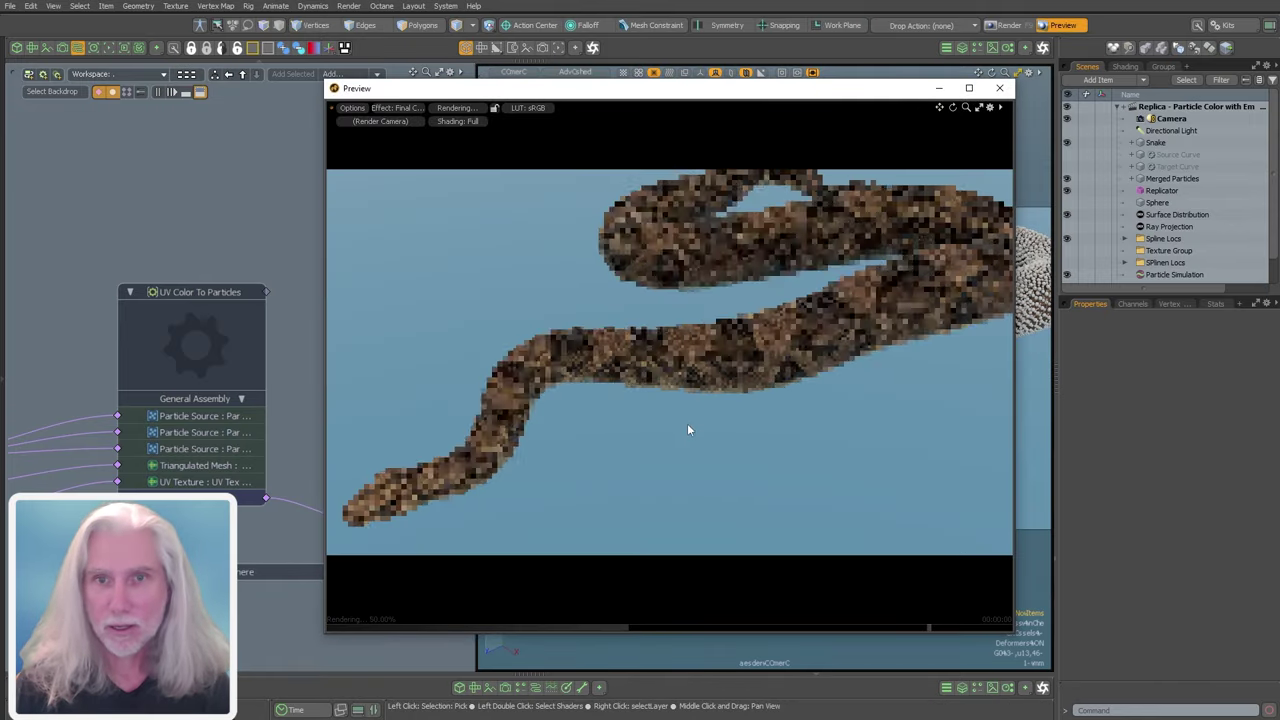
left_click_drag(687, 422, 880, 350, "ctrl+alt")
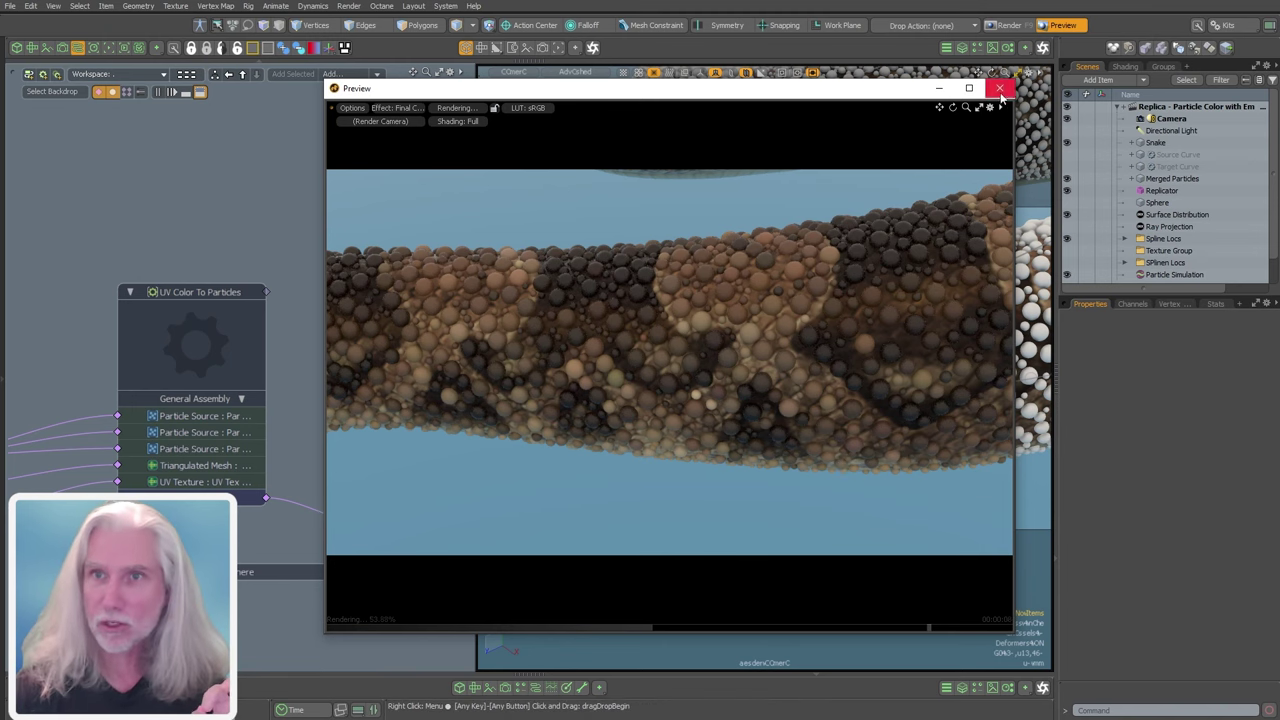
left_click(999, 88)
- Start saving the UV Color To Particles assembly as an assembly preset from the schematic overview, using the Standard Icon thumbnail
left_click(190, 291)
middle_click_drag(281, 296, 358, 261)
right_click(277, 257)
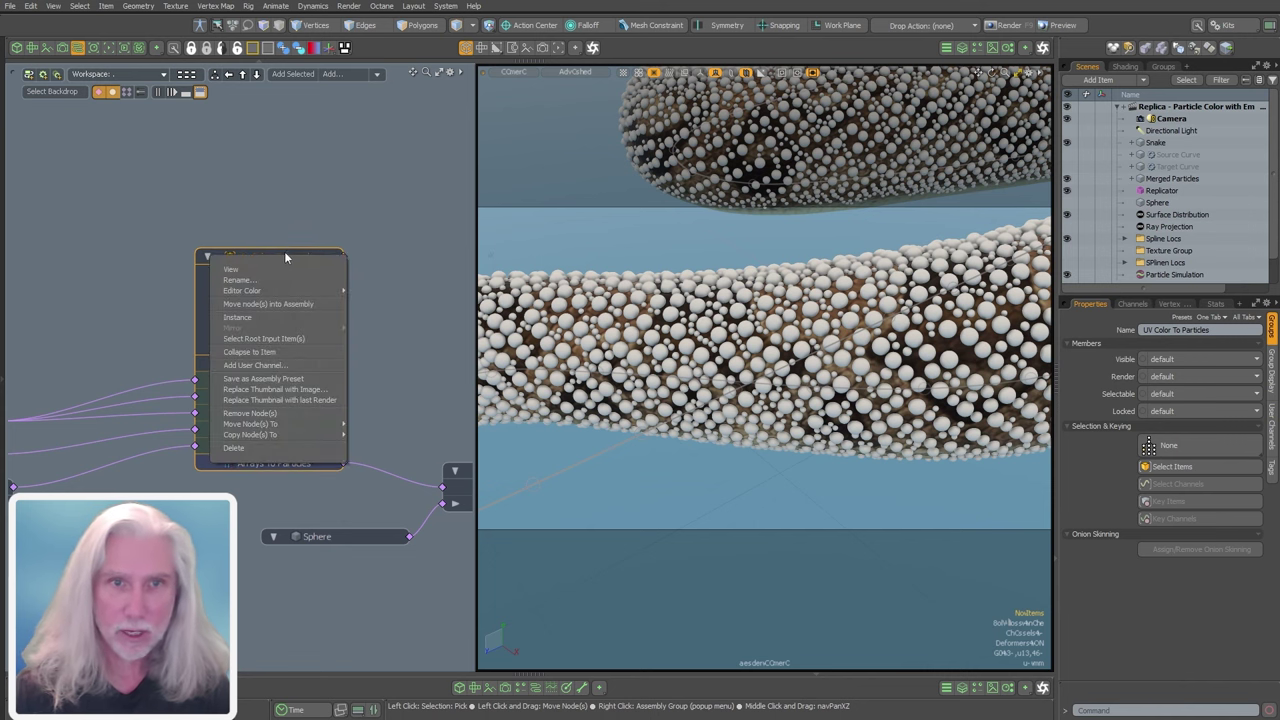
left_click(318, 201)
left_click(242, 75)
left_click(297, 179)
left_click(259, 110)
right_click(260, 110)
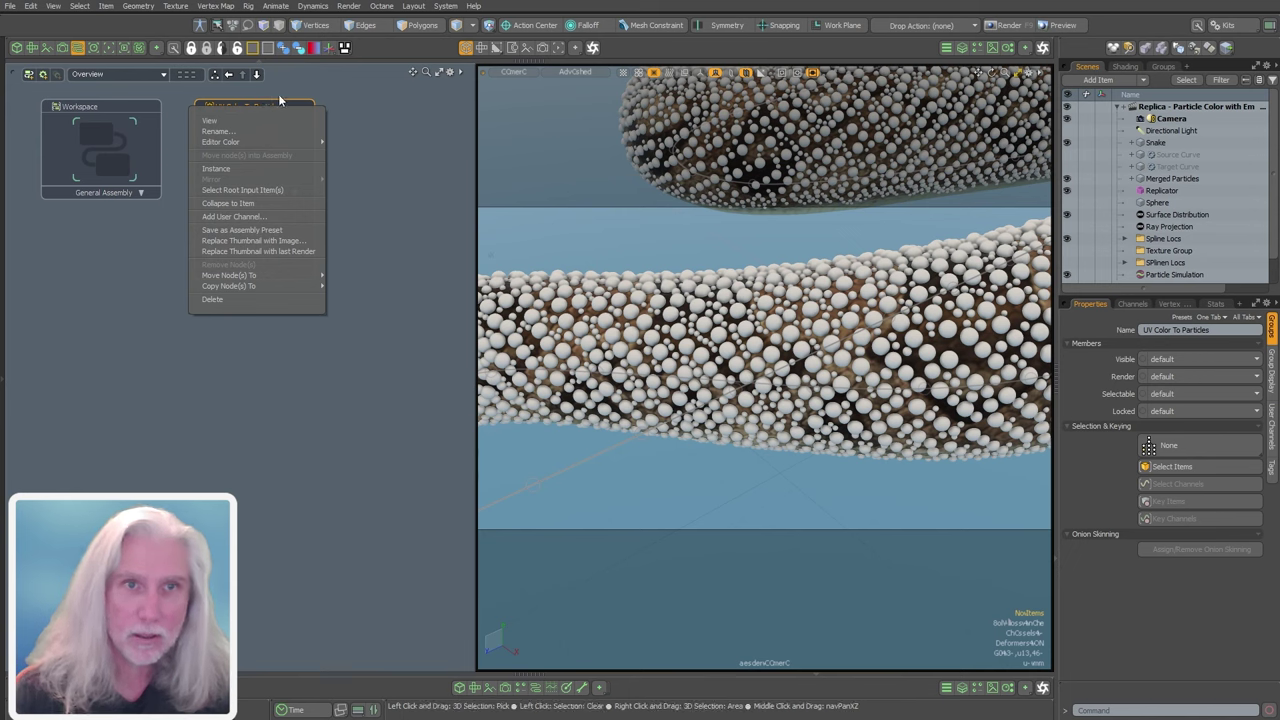
left_click(268, 234)
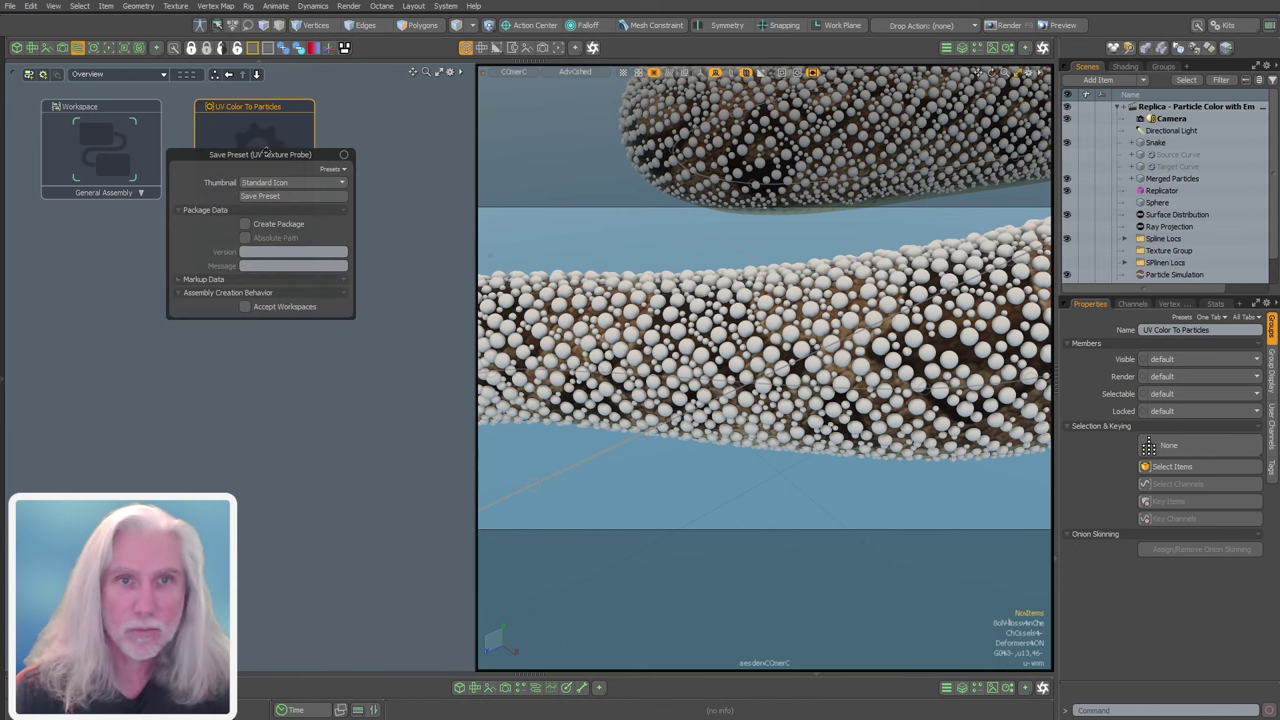
left_click_drag(272, 152, 293, 318)
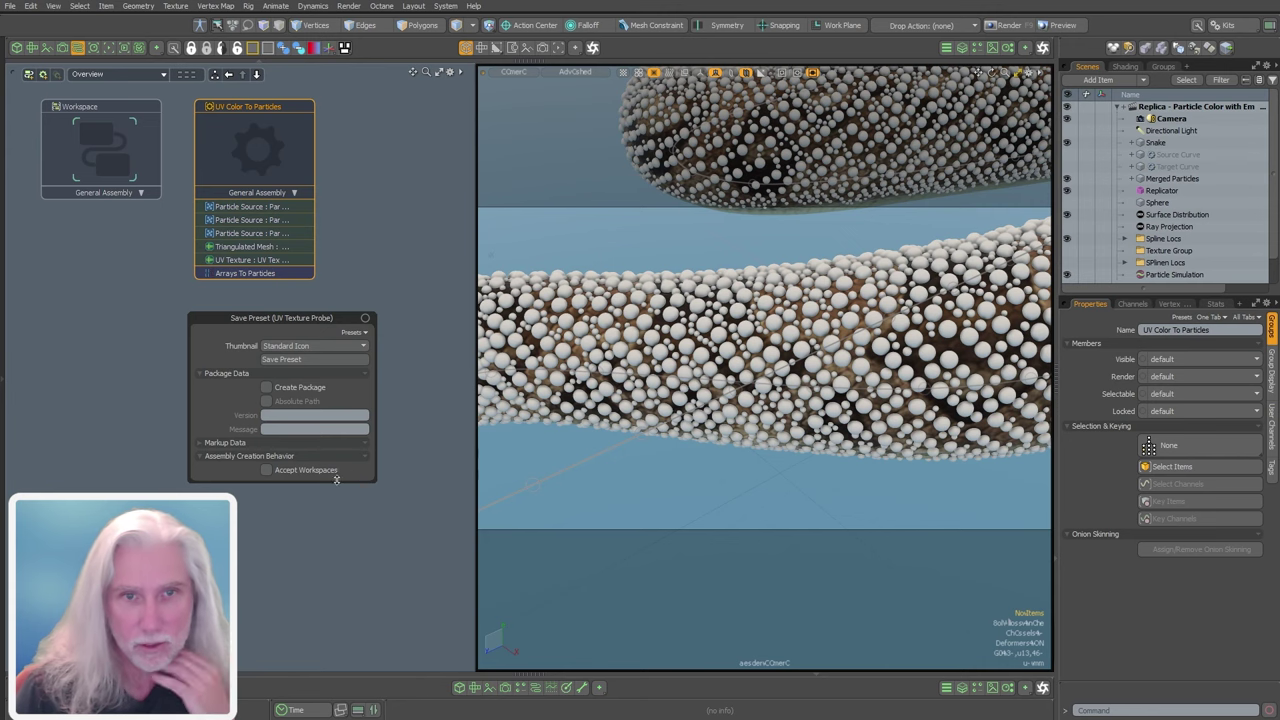
left_click(292, 359)
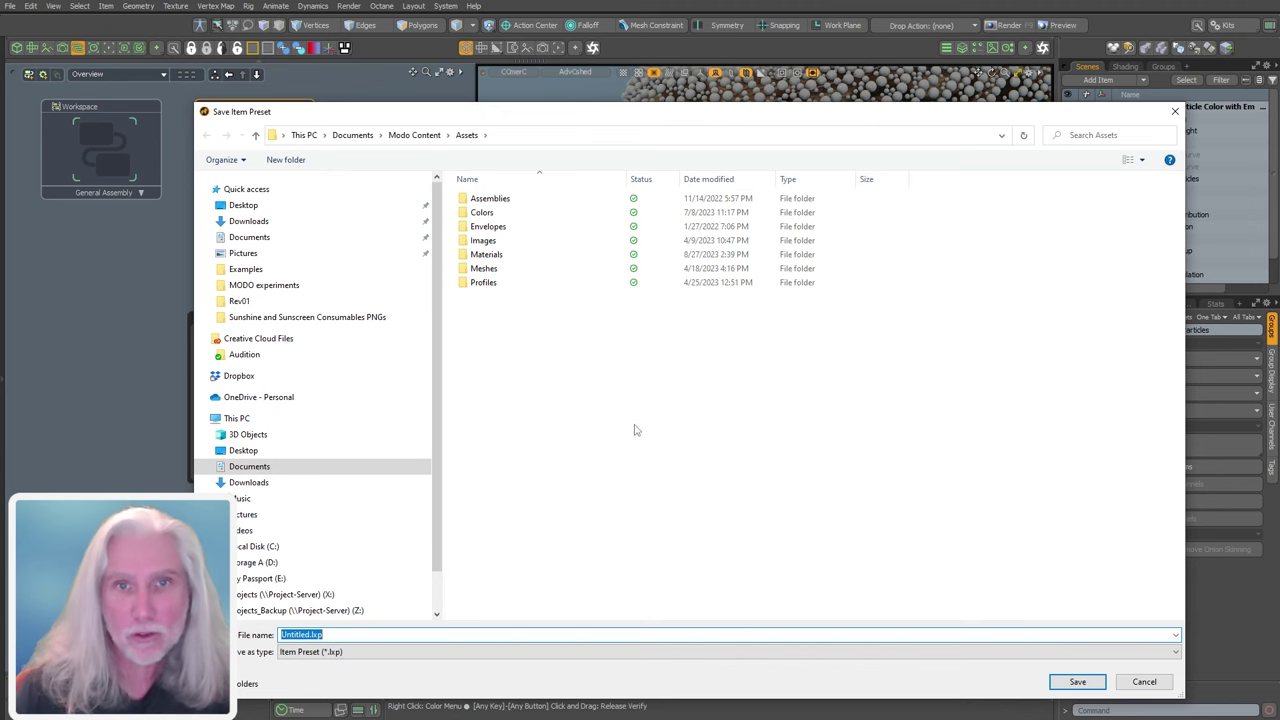
- Save the preset as UV Color to Particle Color in the Meshop Assemblies folder inside Assemblies, and dismiss the preset options
double_click(490, 198)
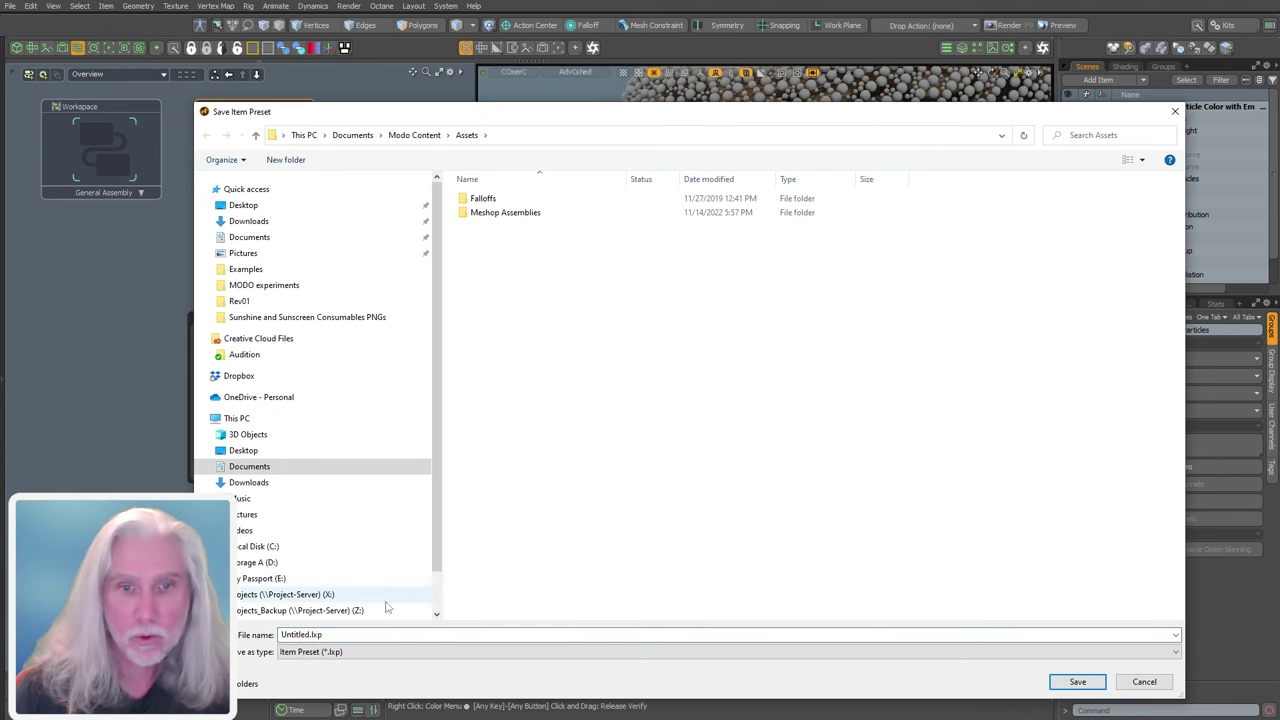
double_click(359, 636)
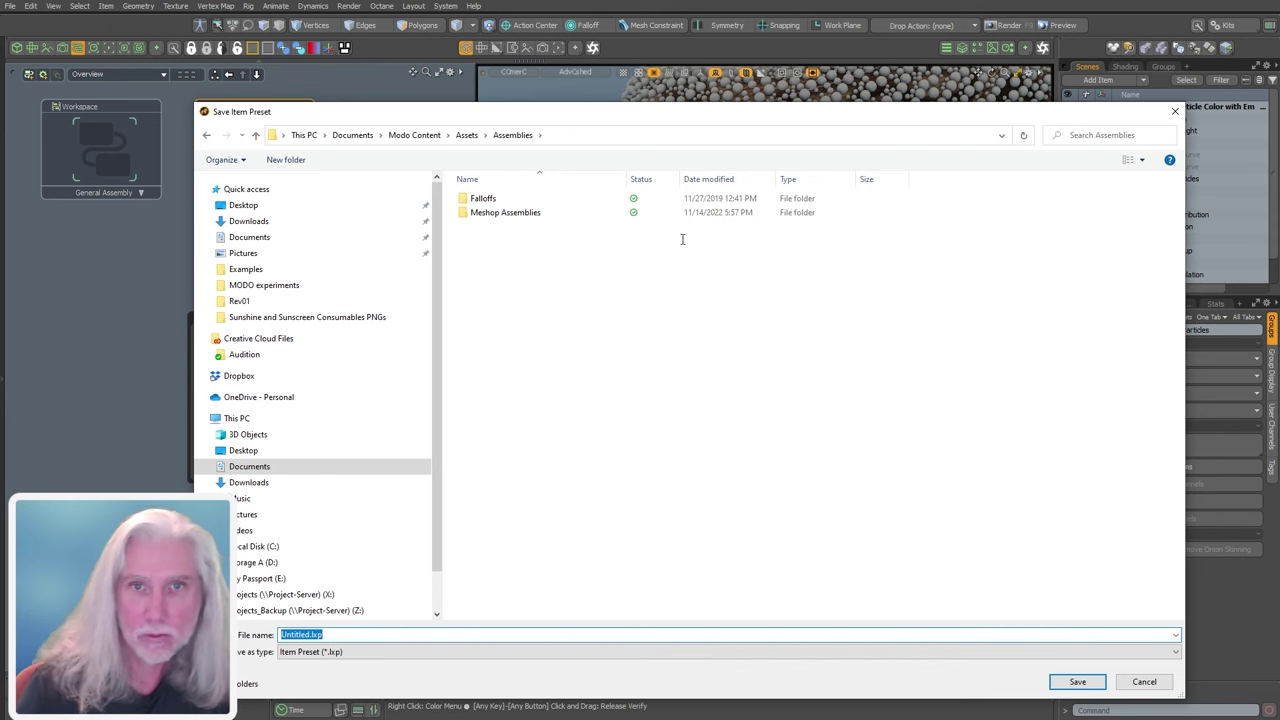
double_click(509, 220)
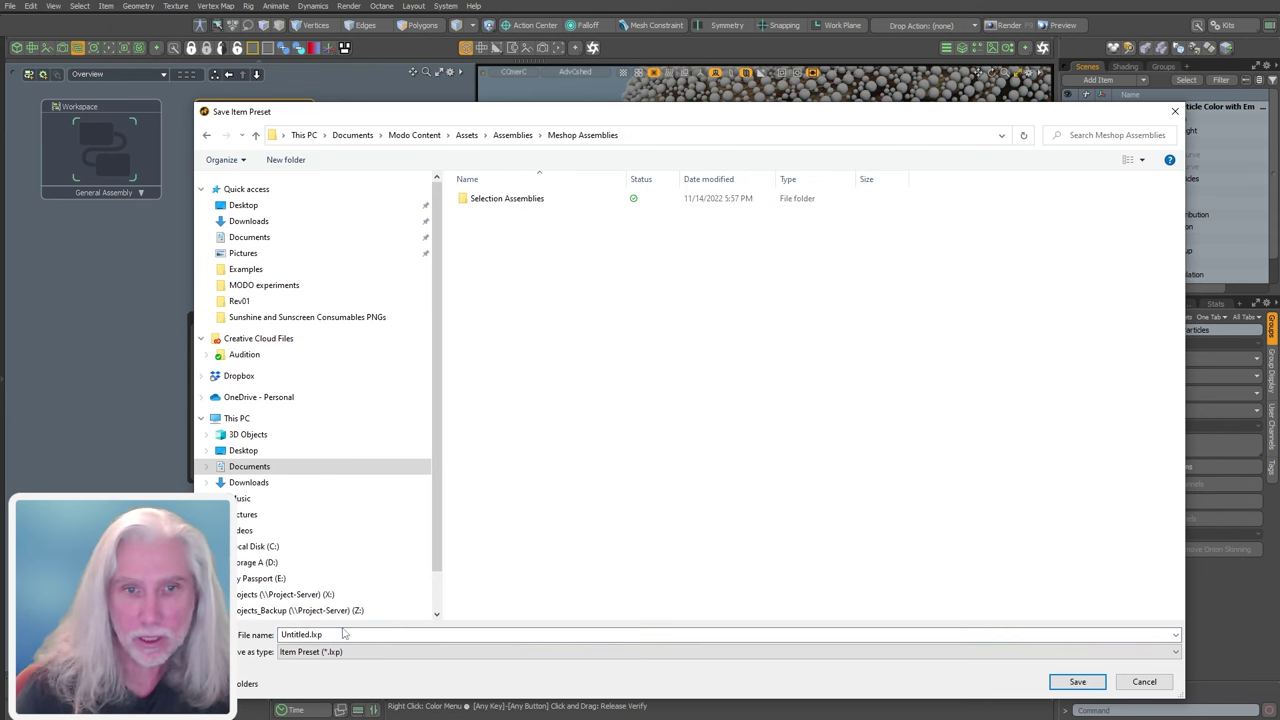
double_click(343, 634)
type("UV Color to Particle Color")
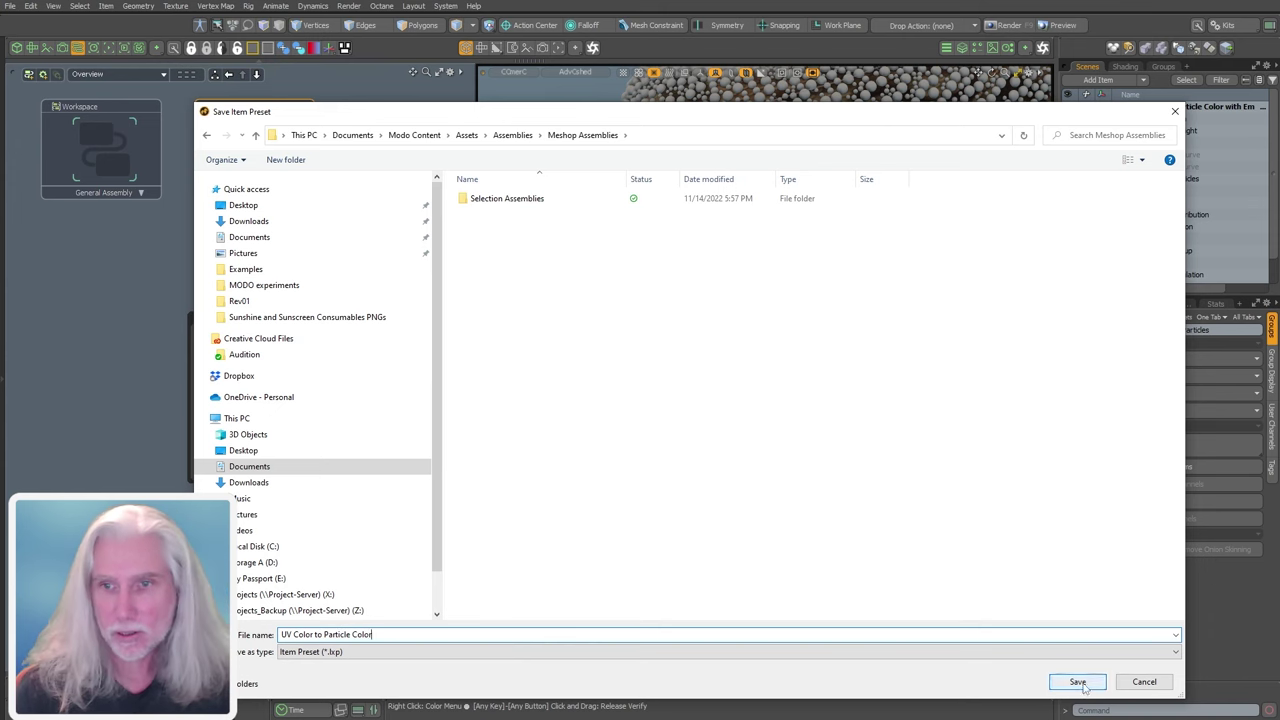
left_click(1077, 681)
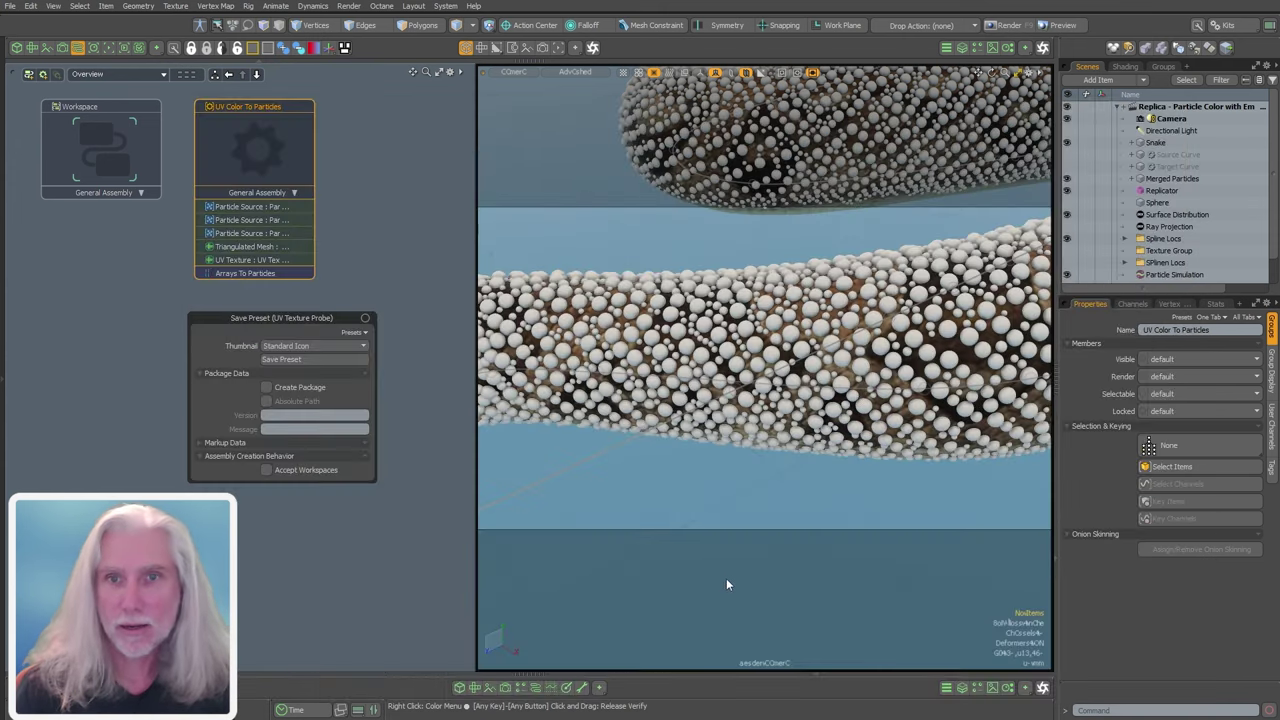
left_click(294, 503)
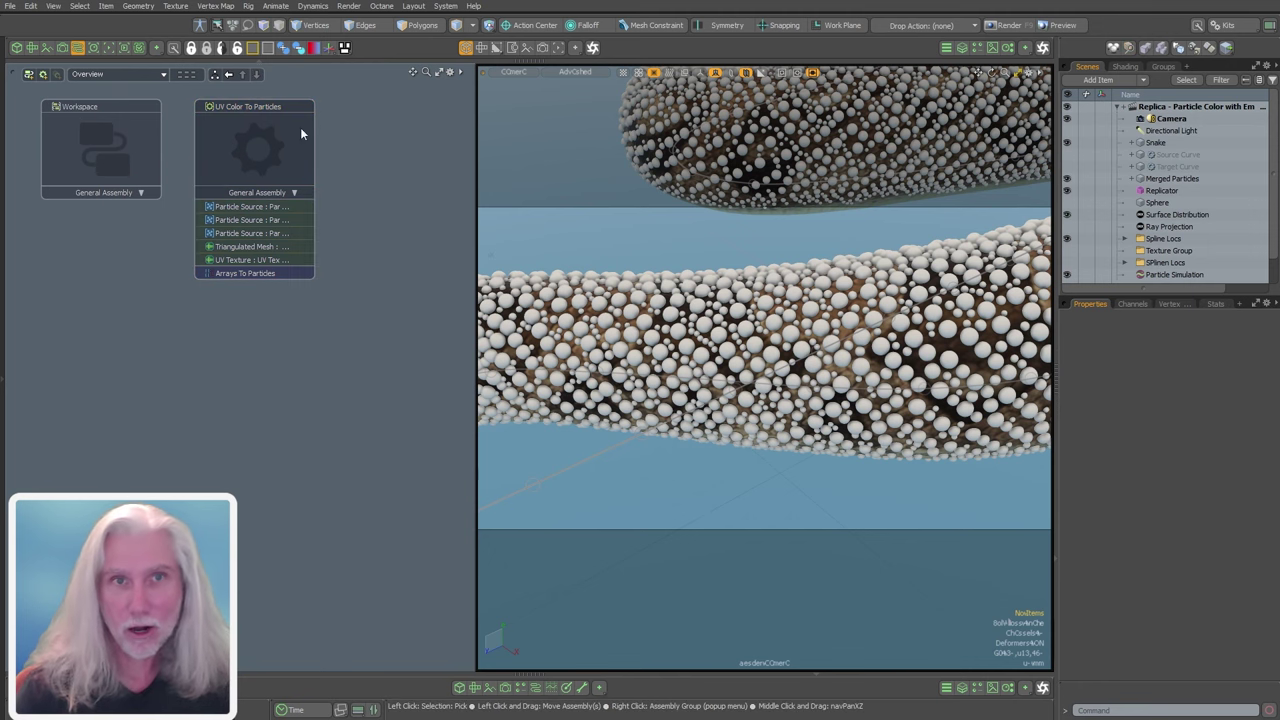
- Return to the workspace and delete the links into the assembly's three Particle Source, Triangulated Mesh and UV Texture inputs
left_click(106, 160)
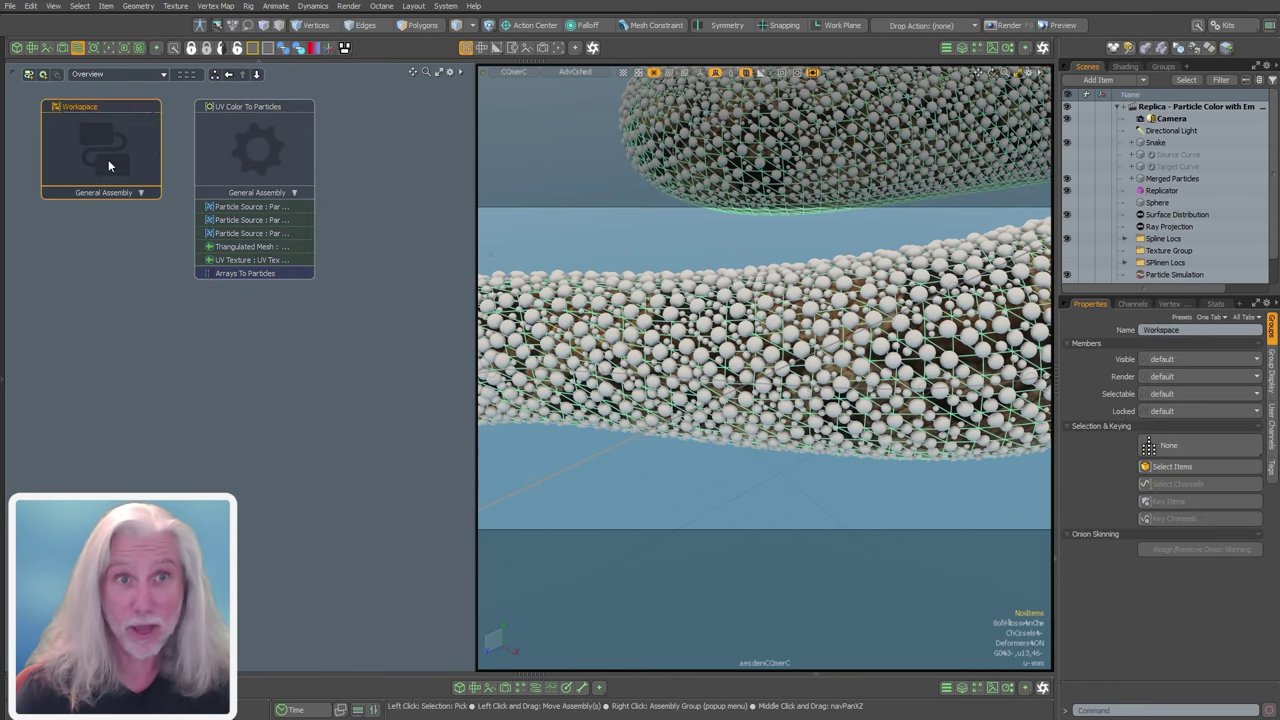
double_click(108, 159)
left_click_drag(216, 376, 233, 334, "alt")
left_click(188, 340)
key("Delete")
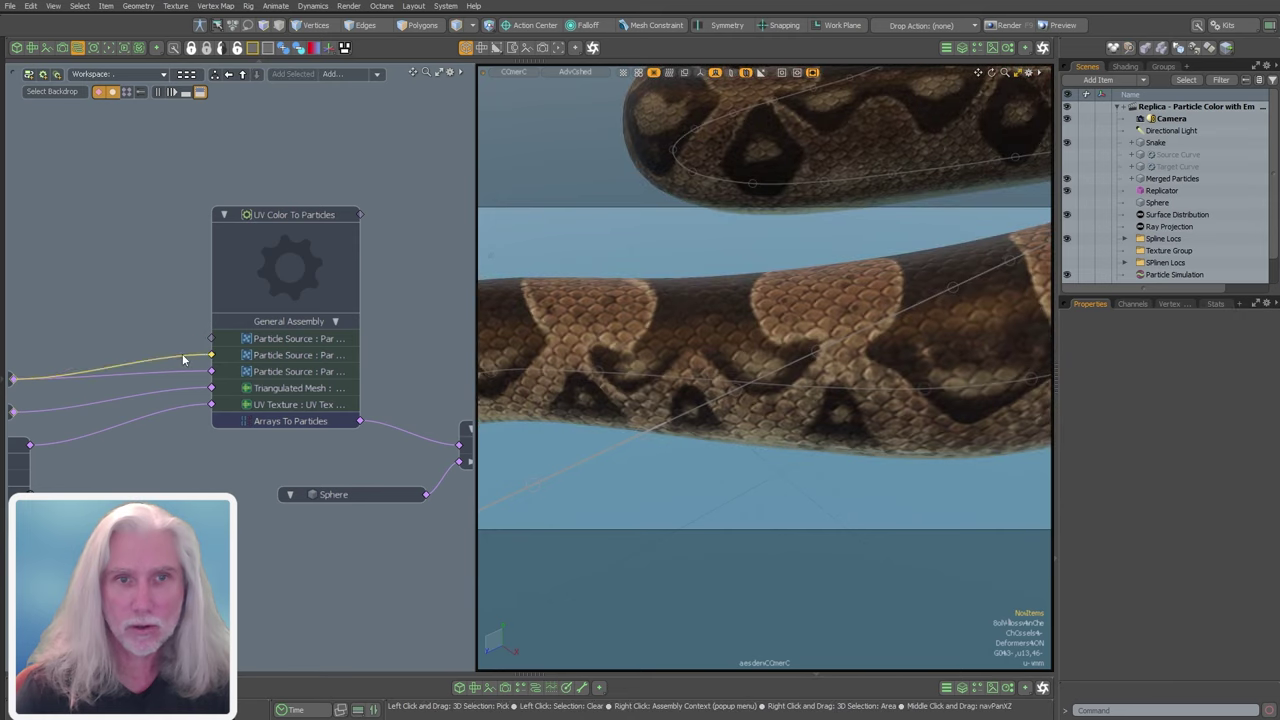
left_click(184, 358)
key("Delete")
left_click(166, 373)
key("Delete")
left_click(182, 390)
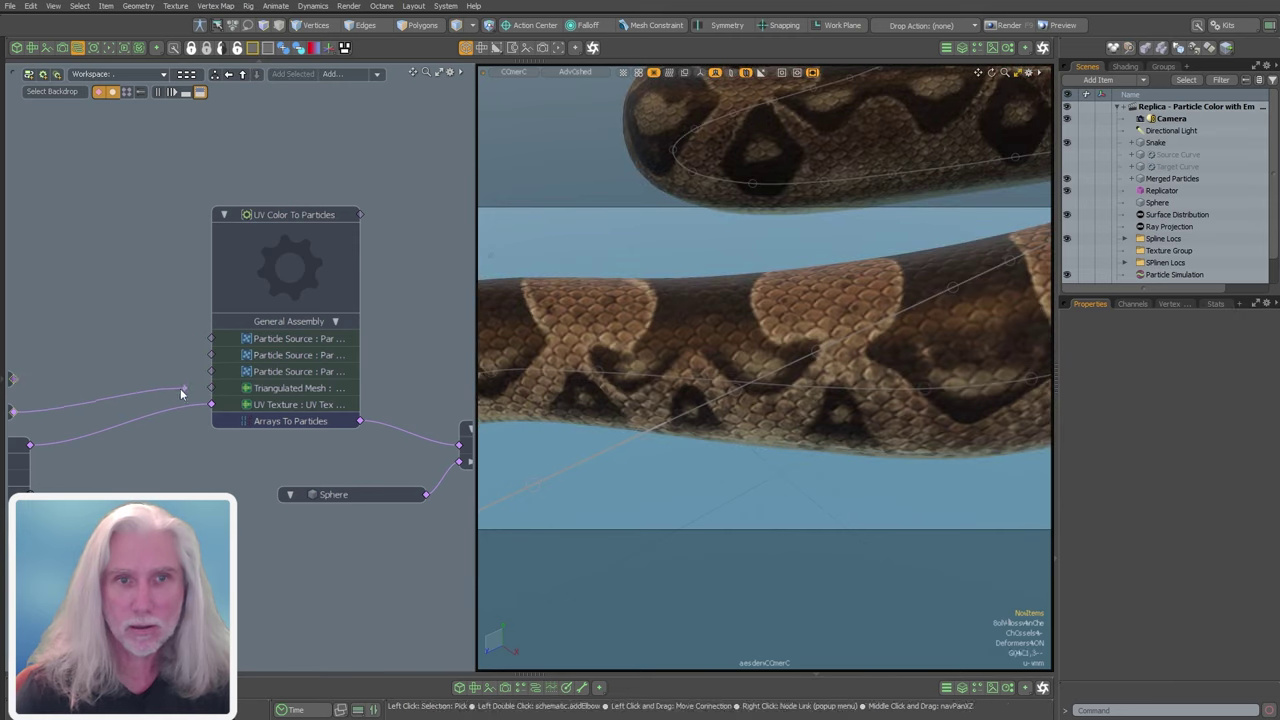
key("Delete")
left_click(195, 407)
key("Delete")
- Delete the link from Arrays To Particles to the Replicator and remove the UV Color To Particles node from the workspace
left_click_drag(408, 434, 271, 419, "alt+shift")
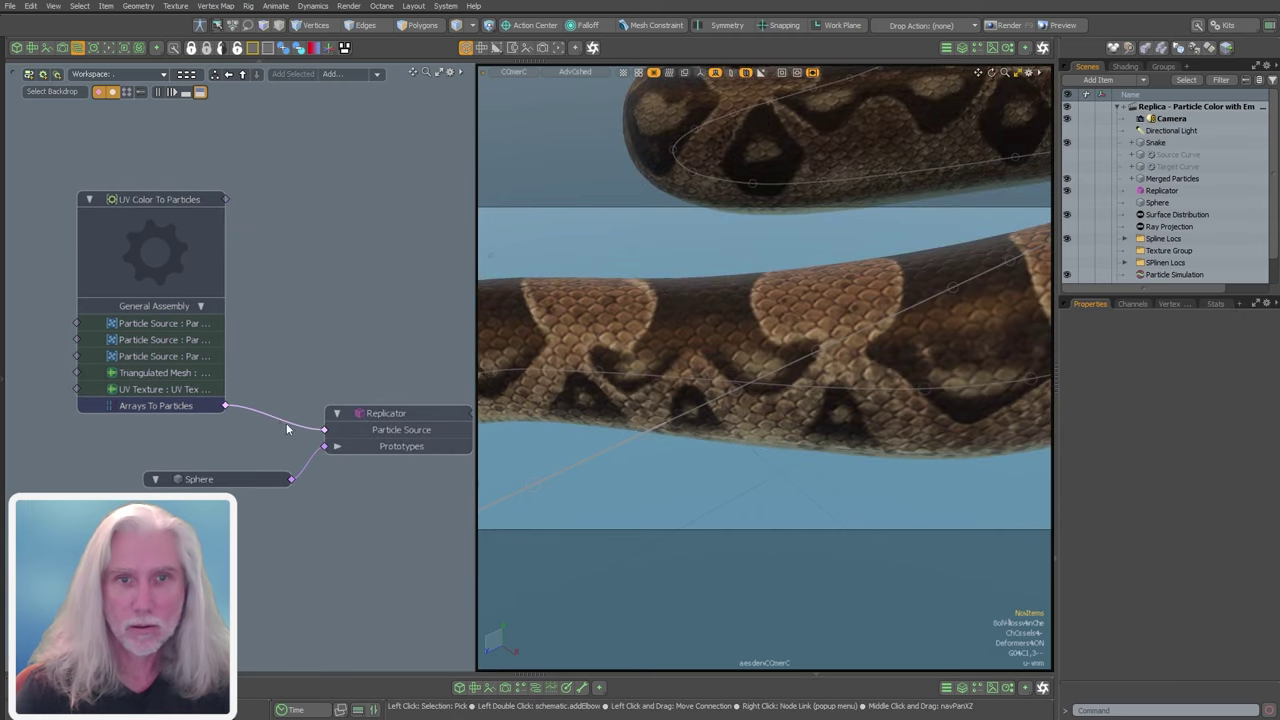
left_click(285, 421)
key("Delete")
left_click_drag(260, 368, 330, 382, "alt+shift")
right_click(237, 218)
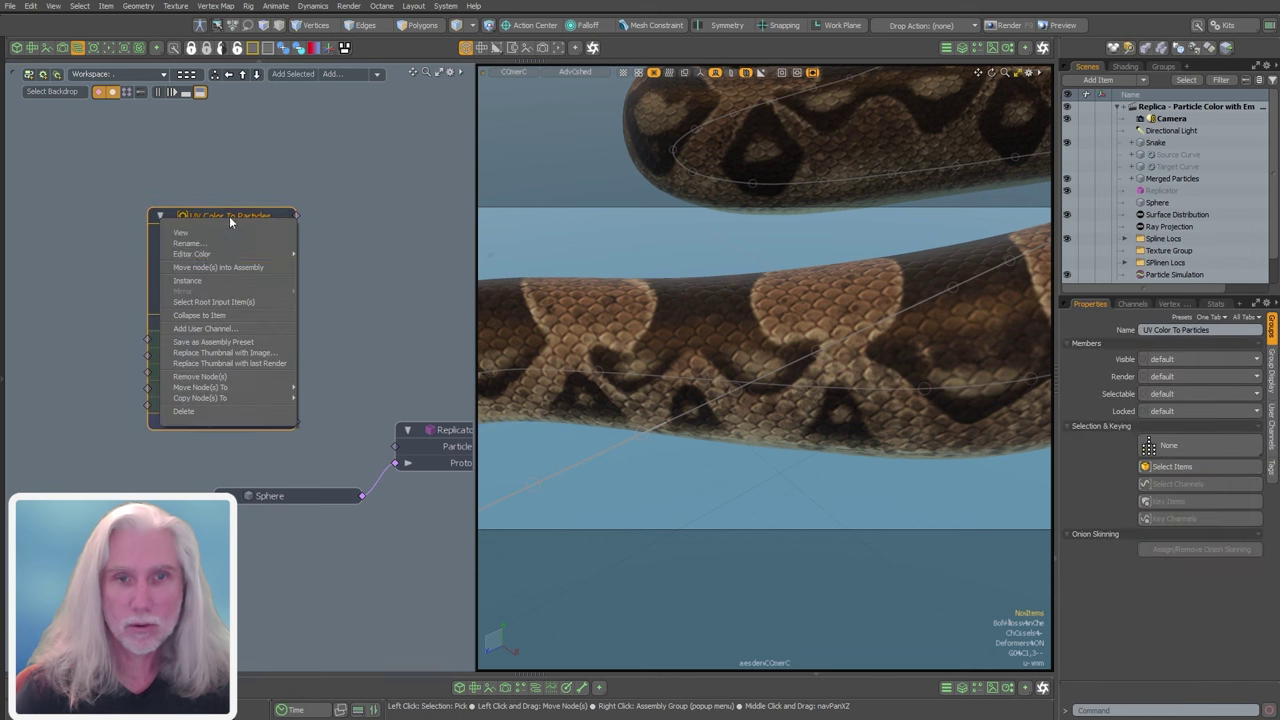
left_click(219, 378)
left_click_drag(188, 296, 221, 307, "alt+shift")
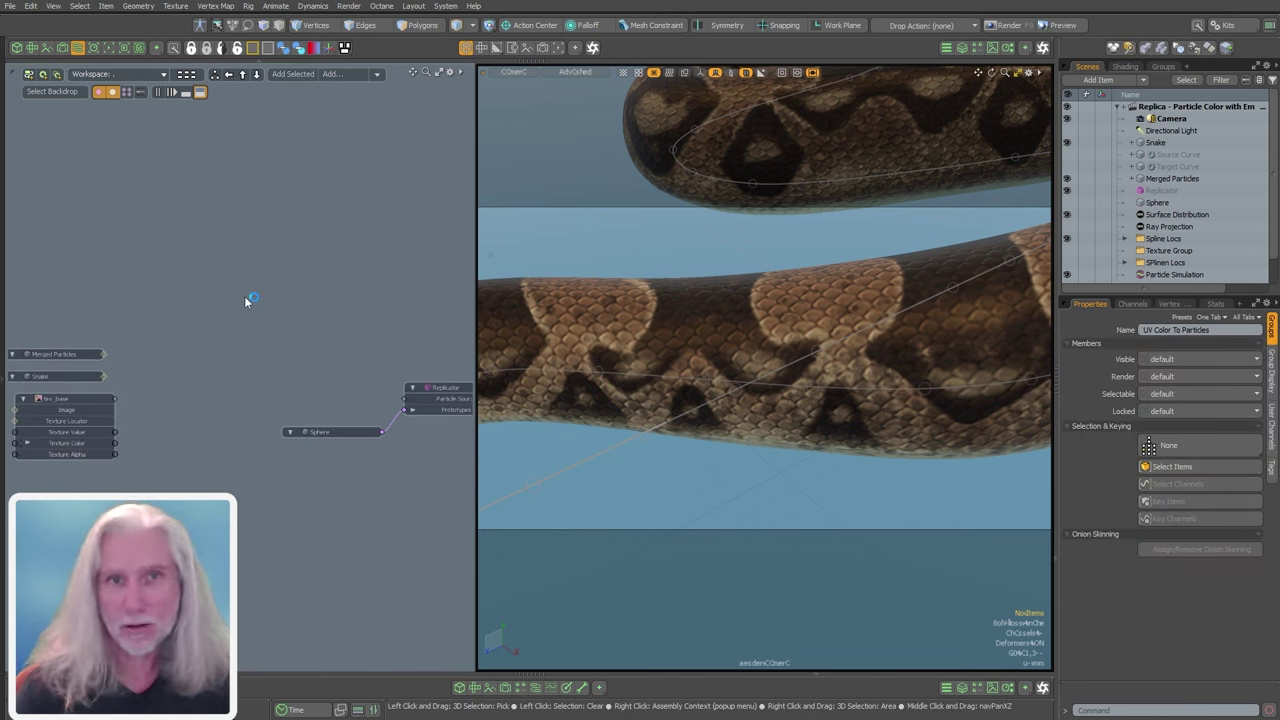
- Add the UV Color to Particle Color preset from Meshop Assemblies to the workspace, between the source nodes and the Replicator
key("n")
left_click_drag(302, 236, 356, 180)
left_click(129, 241)
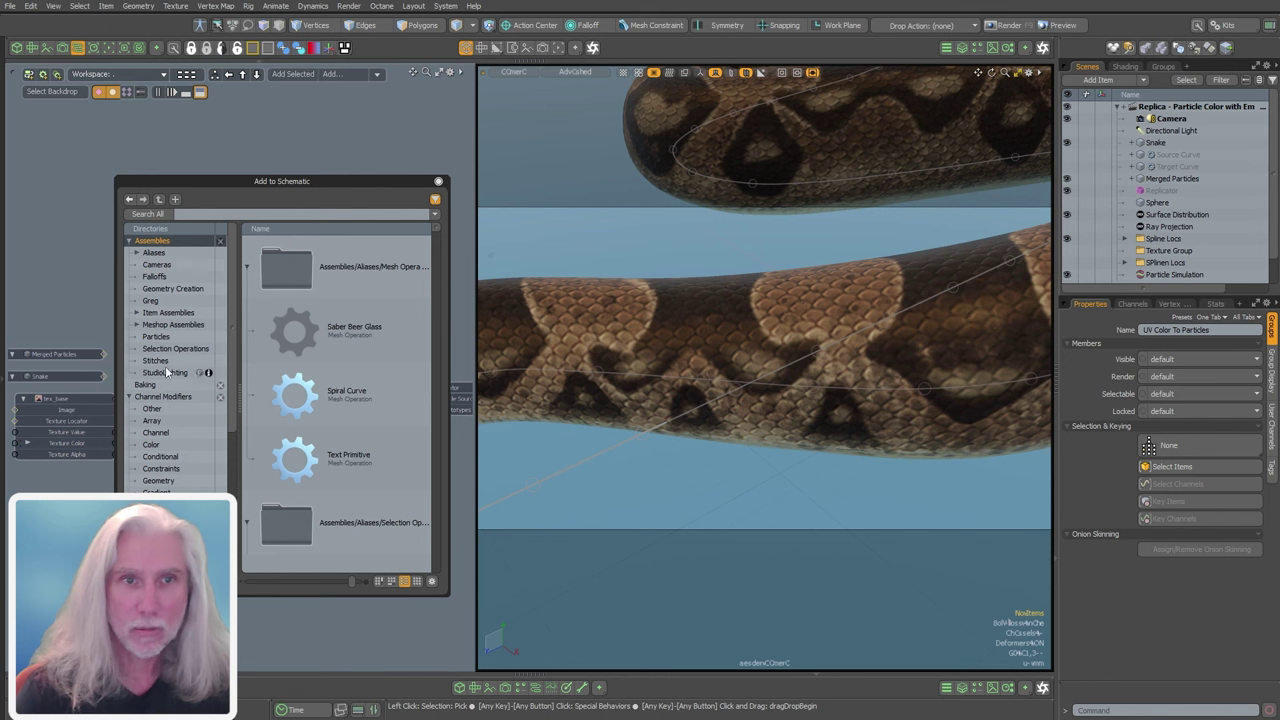
left_click(173, 324)
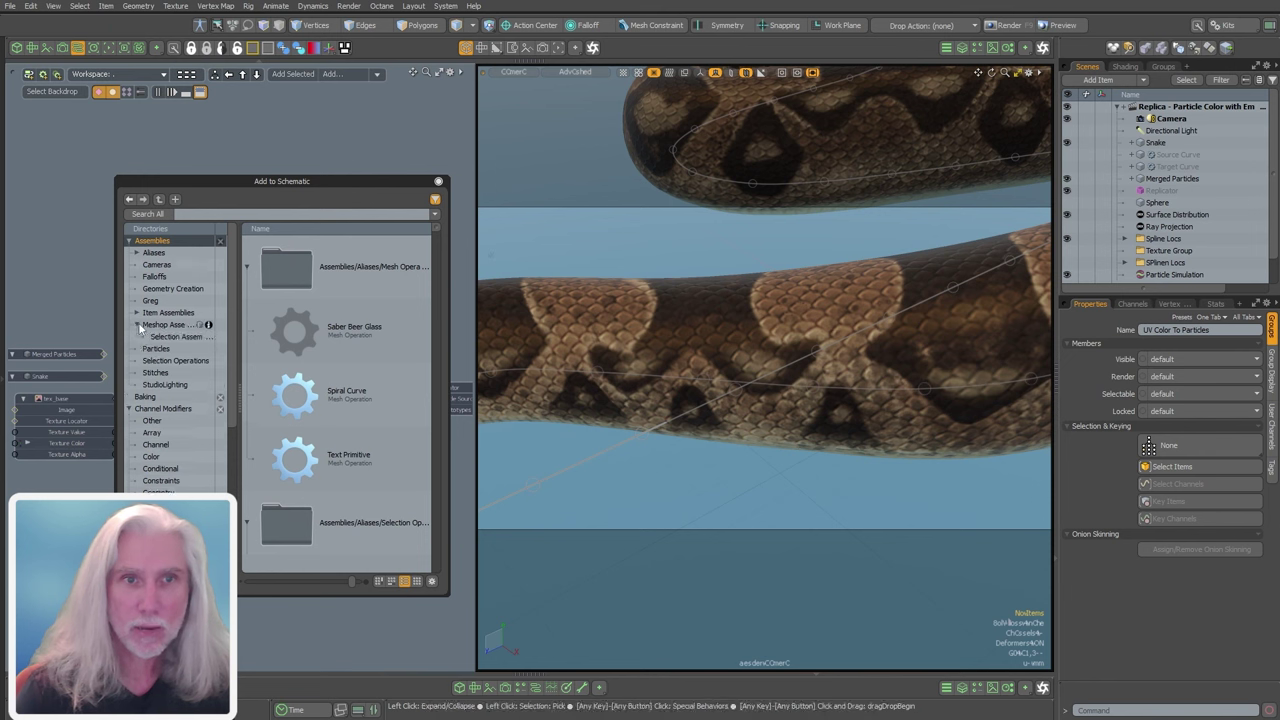
left_click(365, 459)
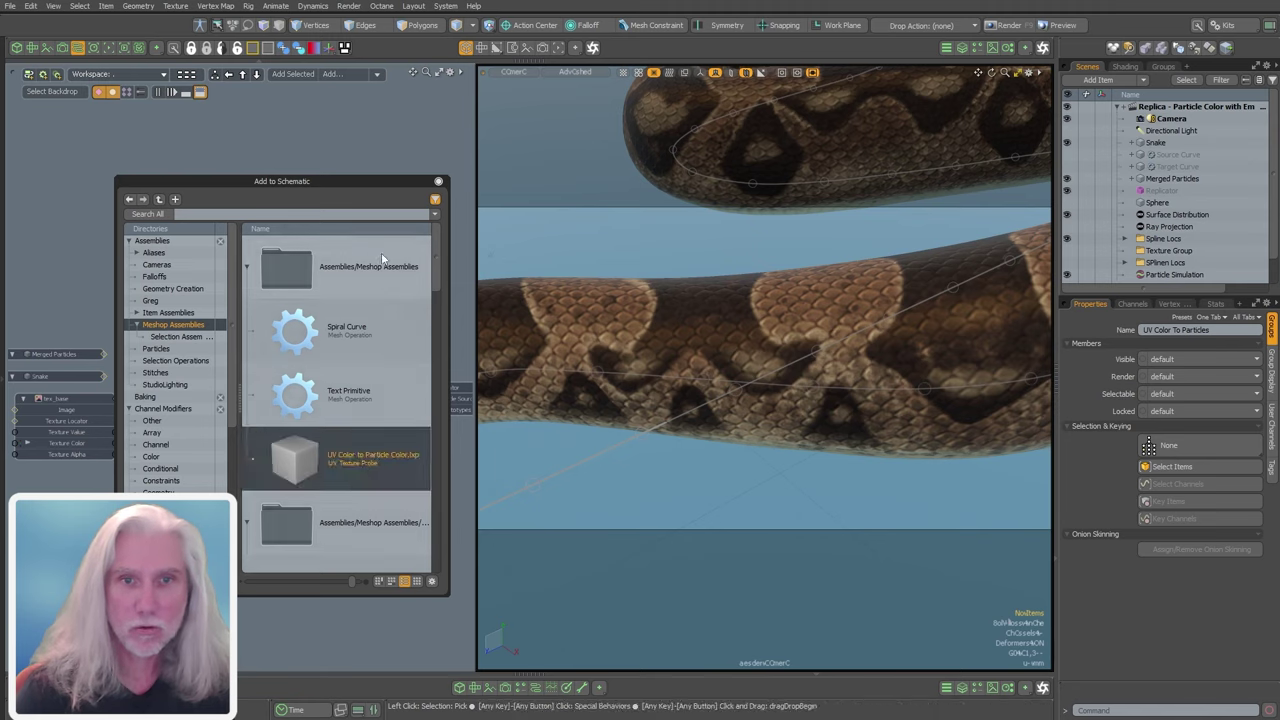
left_click_drag(324, 181, 278, 139)
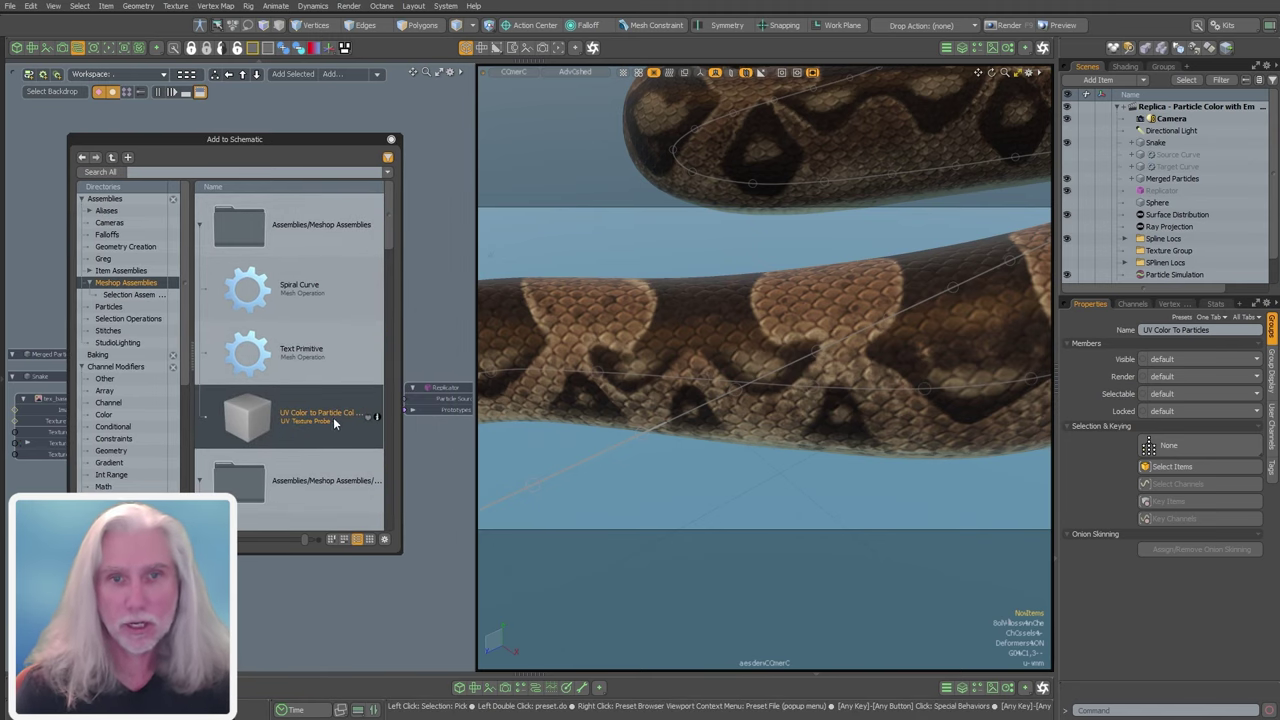
left_click_drag(294, 139, 870, 170)
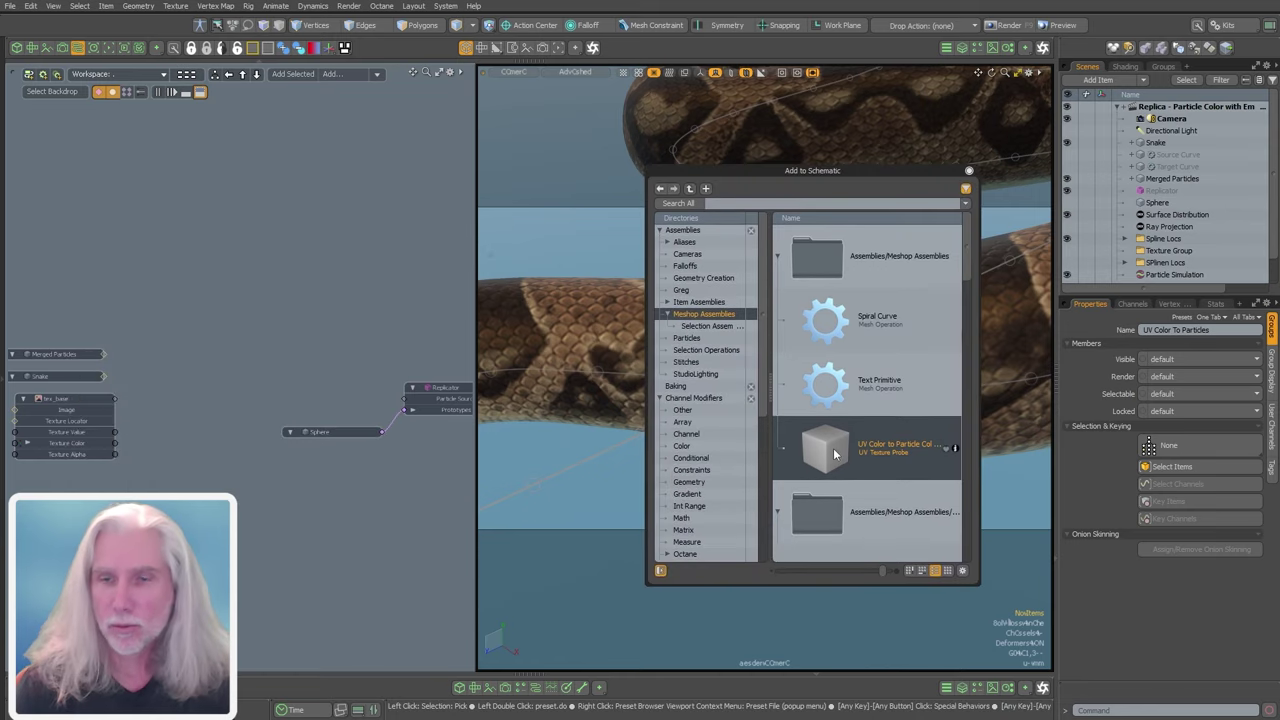
left_click_drag(835, 455, 236, 242)
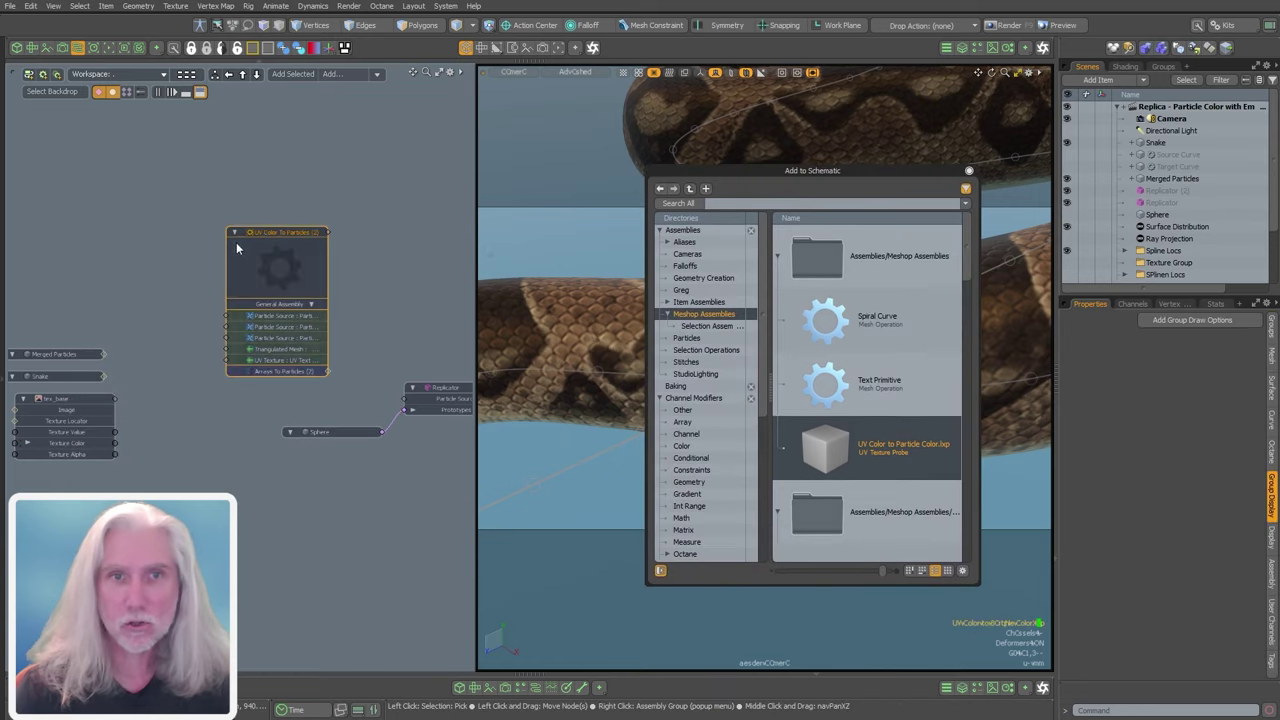
left_click(969, 171)
- Connect Merged Particles to all three Particle Source inputs of the newly added assembly
left_click_drag(99, 361, 180, 381, "alt")
left_click_drag(180, 381, 275, 346, "ctrl+alt")
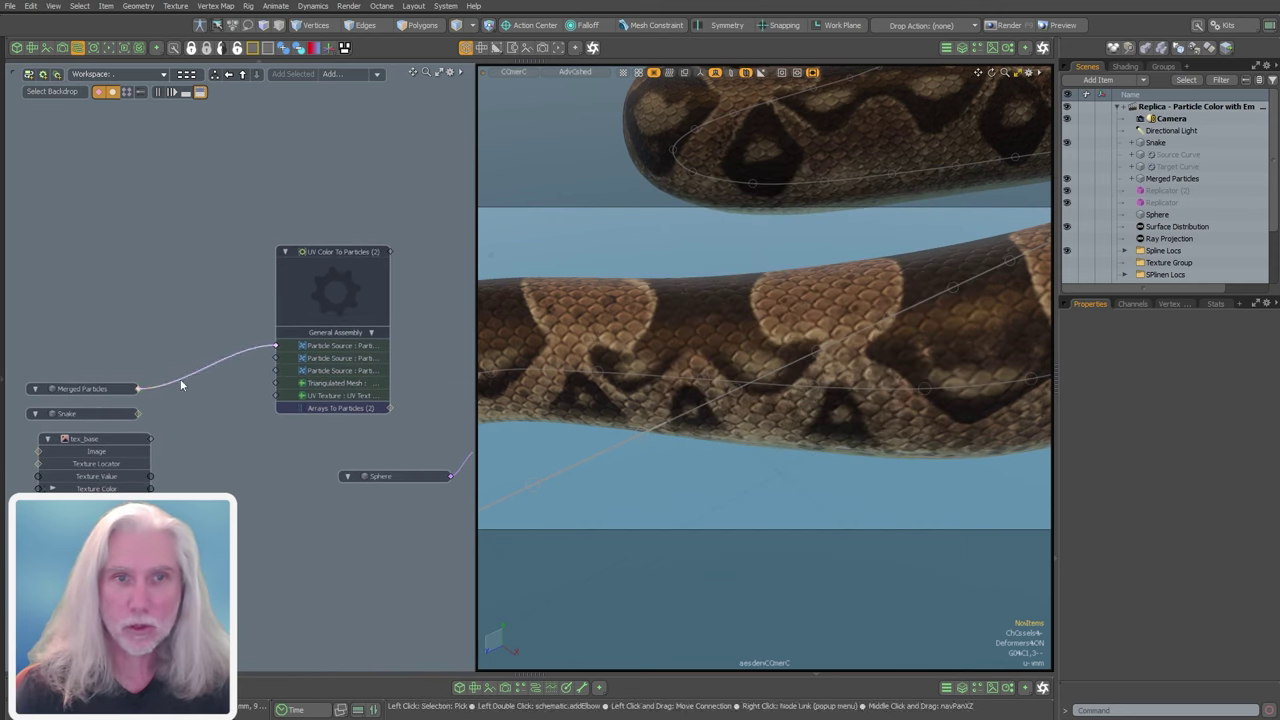
left_click_drag(140, 389, 275, 358)
left_click_drag(138, 398, 275, 370)
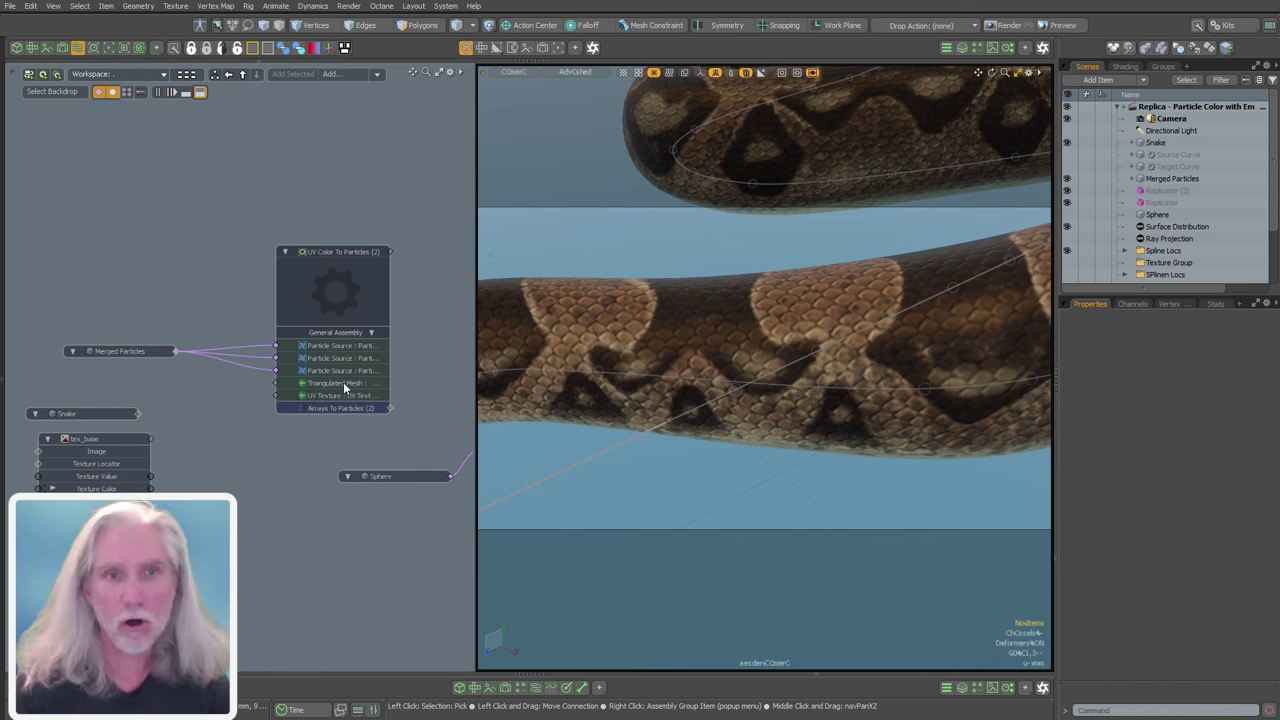
- Connect Snake to the new assembly's Triangulated Mesh input and tex_base to its UV Texture input
left_click_drag(127, 407, 185, 421, "ctrl+alt")
left_click_drag(185, 421, 204, 408, "alt+shift")
left_click_drag(164, 403, 375, 362)
left_click_drag(335, 391, 313, 366, "alt+shift")
left_click_drag(163, 416, 351, 353)
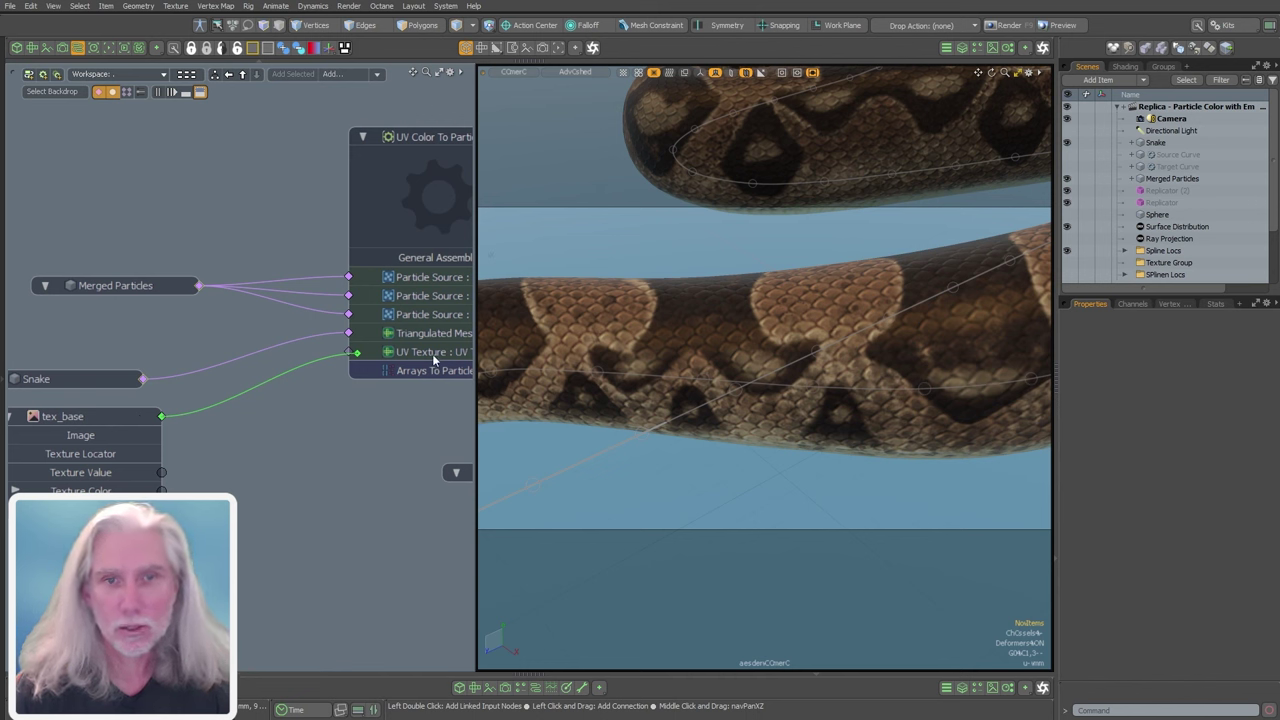
left_click_drag(430, 354, 428, 353)
- Connect the new assembly's Arrays To Particles output to the Replicator's Particle Source and preview the render along the snake
left_click_drag(398, 401, 87, 397, "alt+shift")
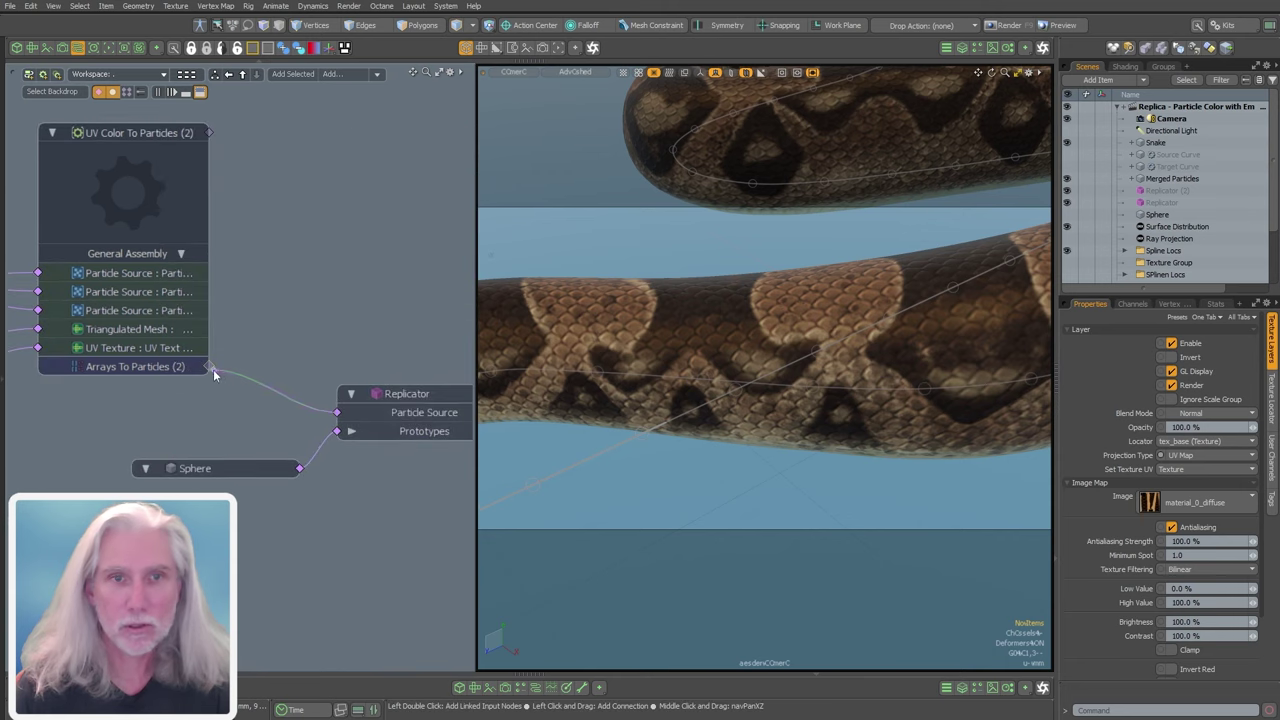
left_click_drag(213, 371, 212, 369)
left_click_drag(657, 376, 763, 426, "ctrl+alt")
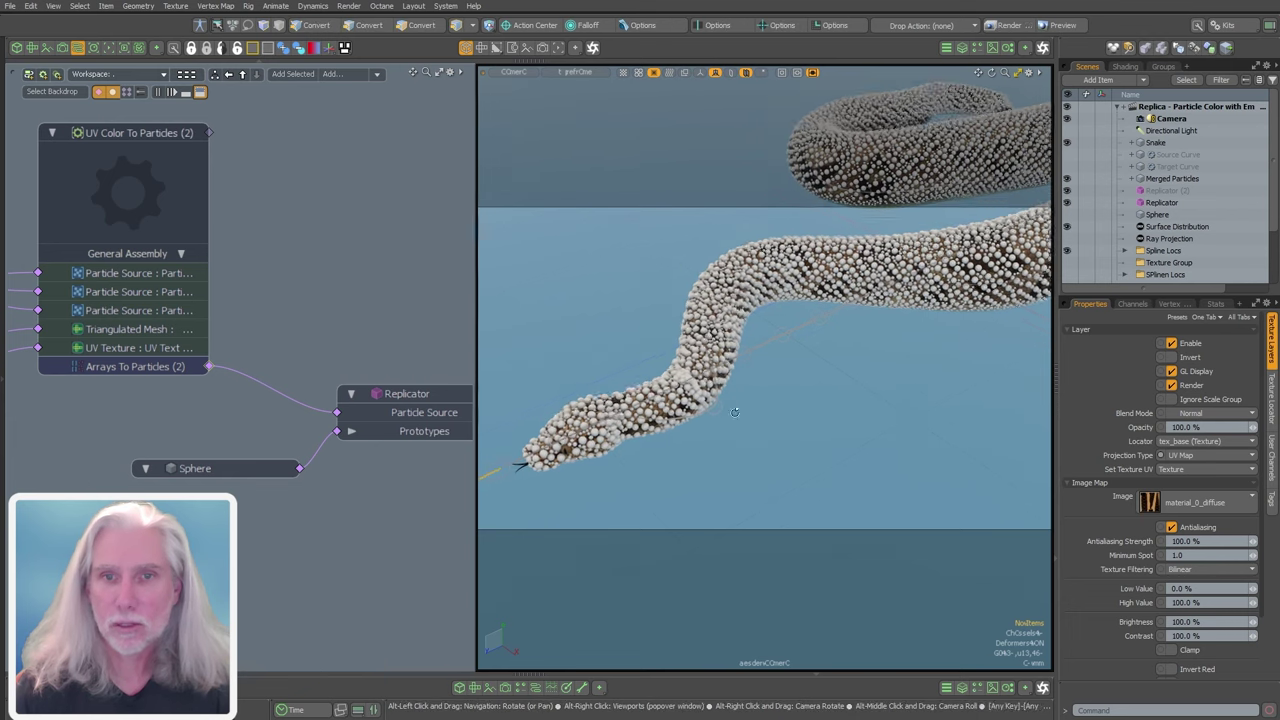
key("F8")
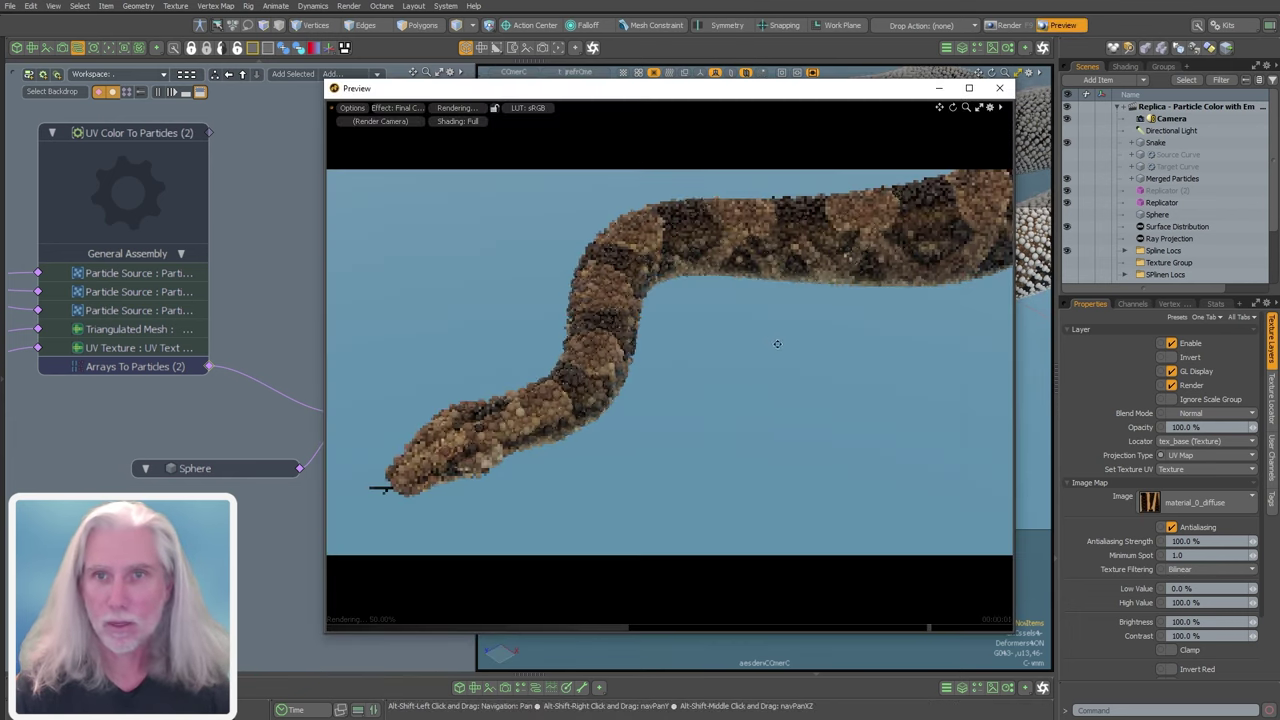
left_click_drag(777, 344, 662, 446, "alt+shift")
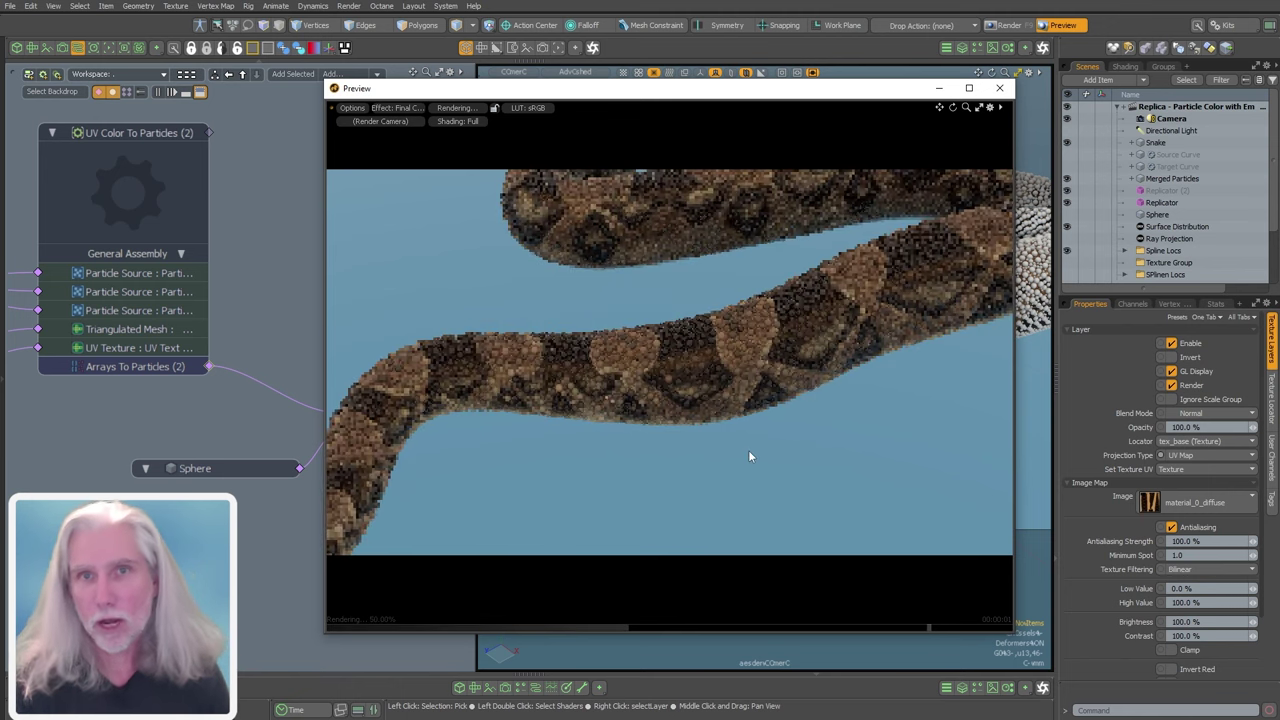